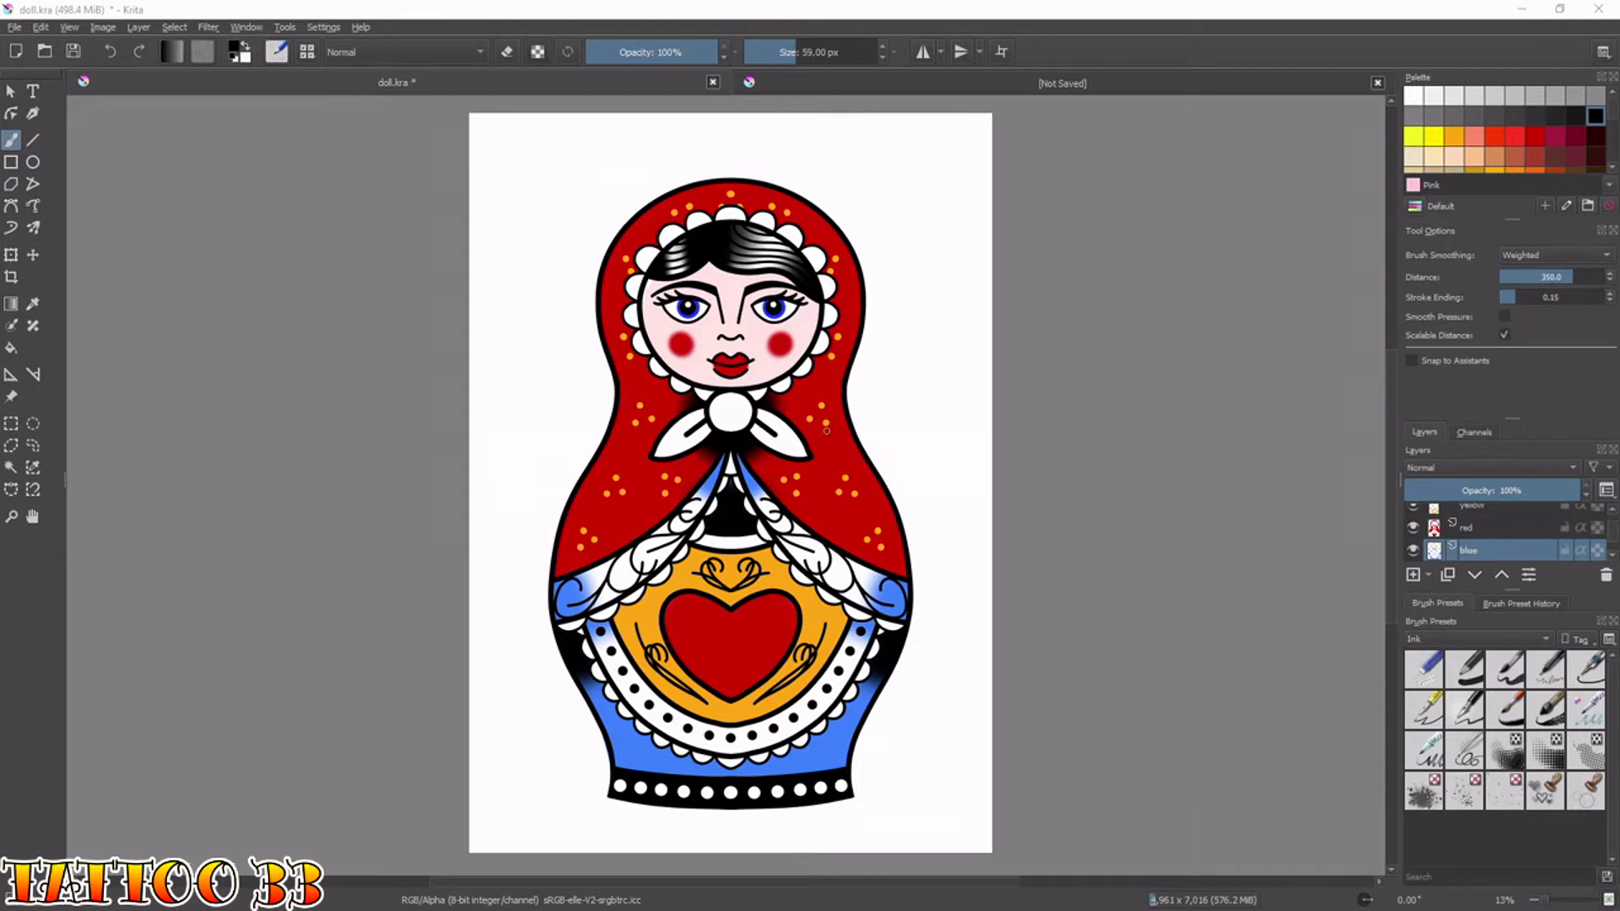
Close the doll.kra drawing and activate the mirroring Multibrush tool in the blank document.
left_click(713, 82)
left_click_drag(567, 478, 782, 468)
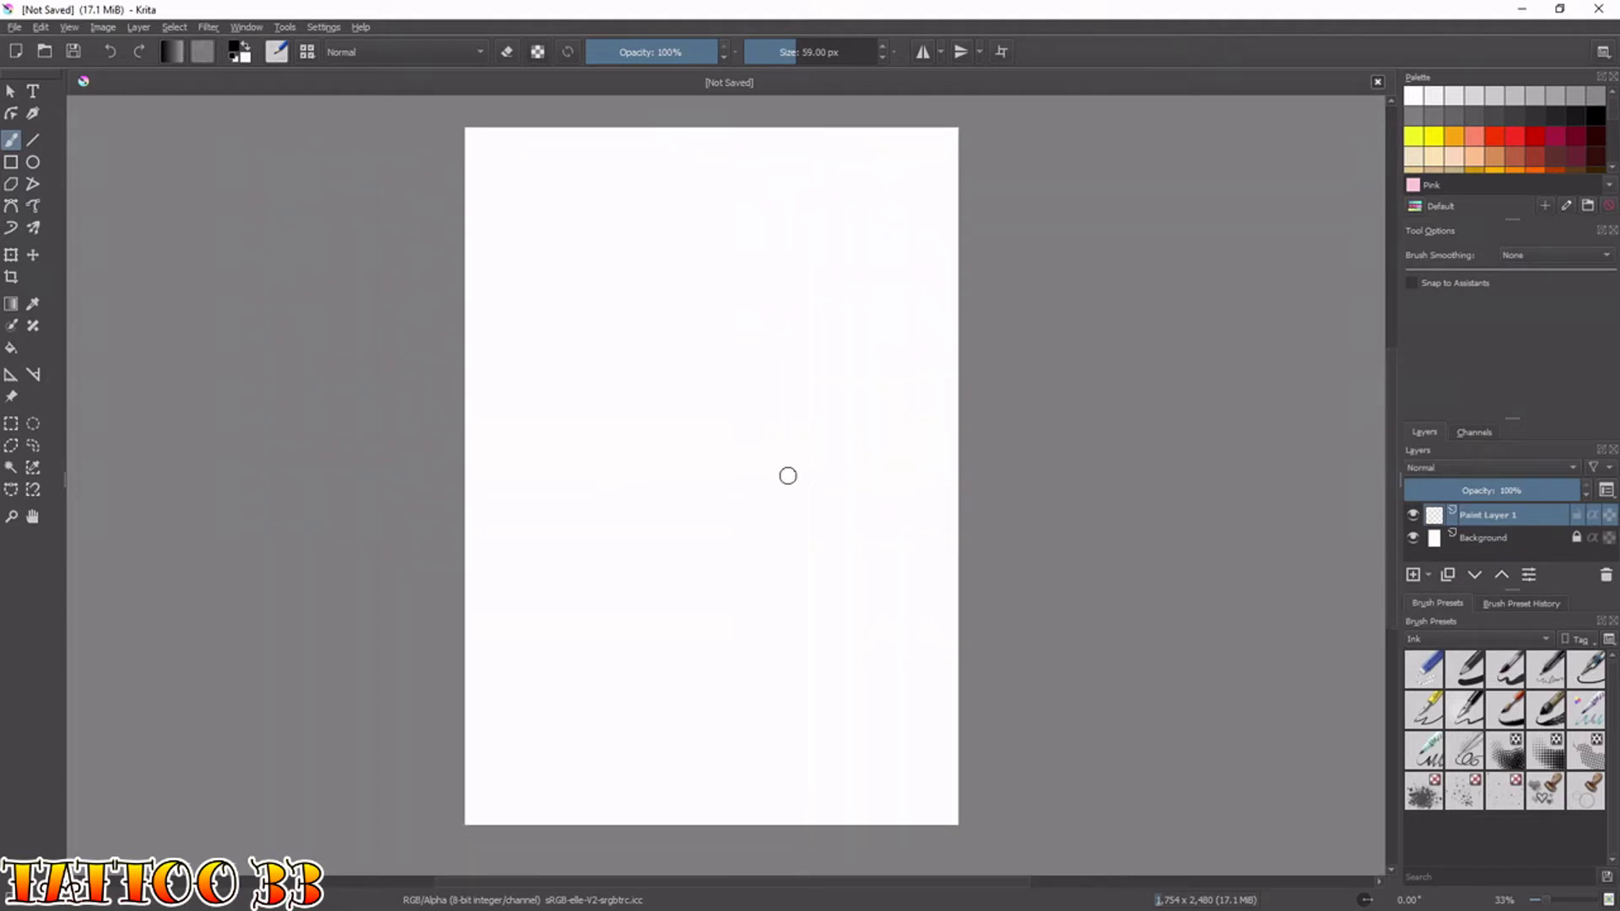
key("q")
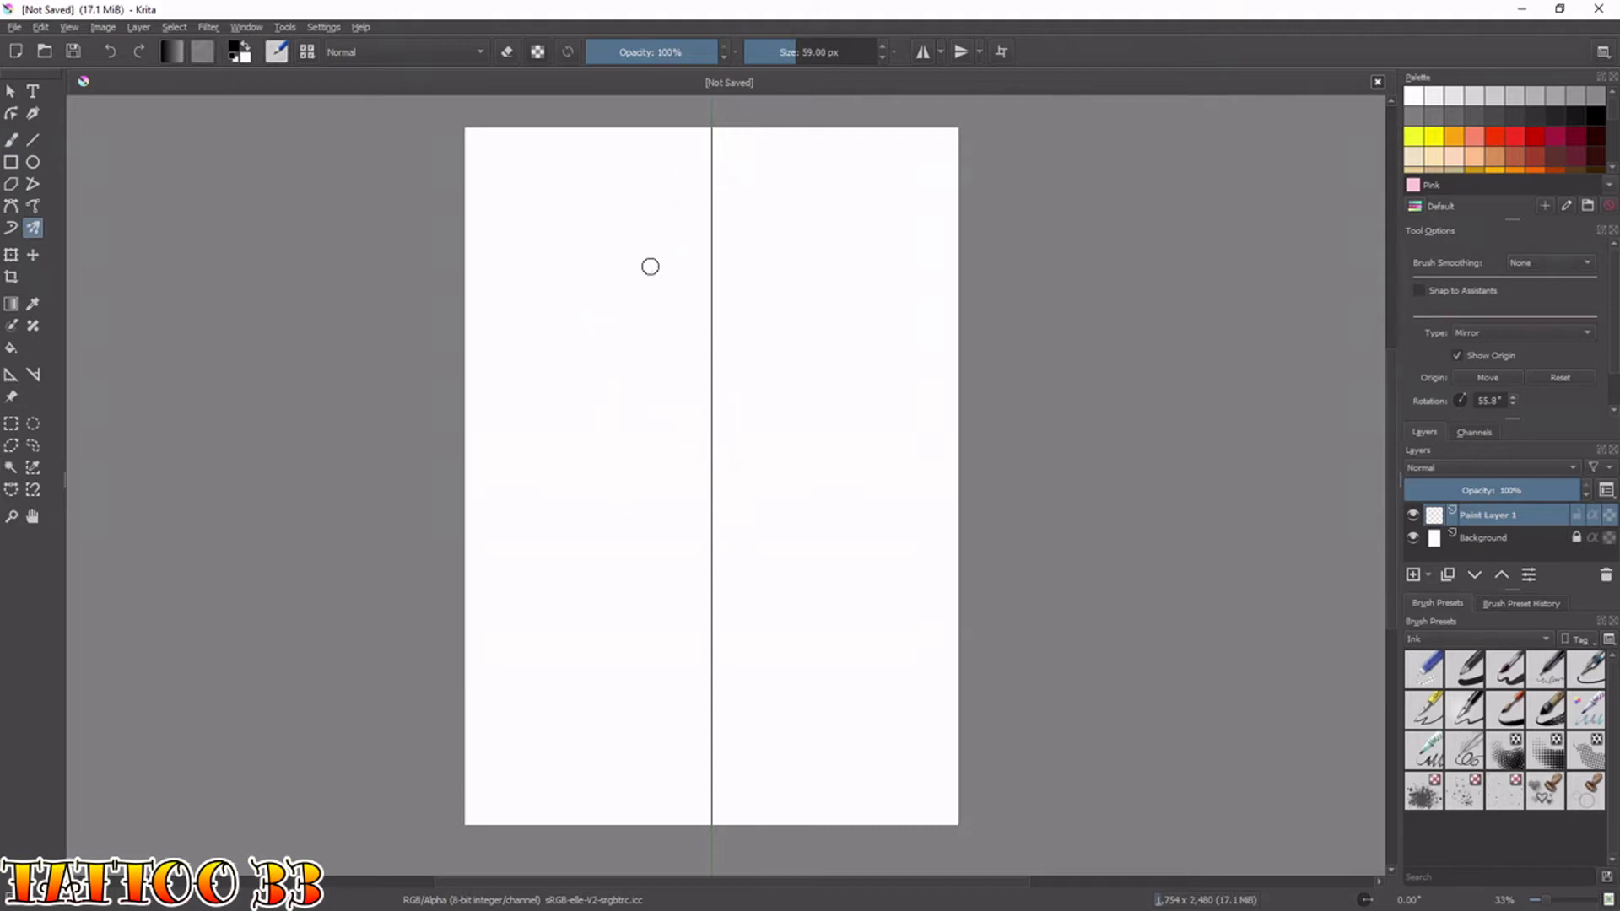
Reduce the brush size to 7 px and undo the test strokes made with the mirrored brush.
left_click_drag(593, 259, 604, 236)
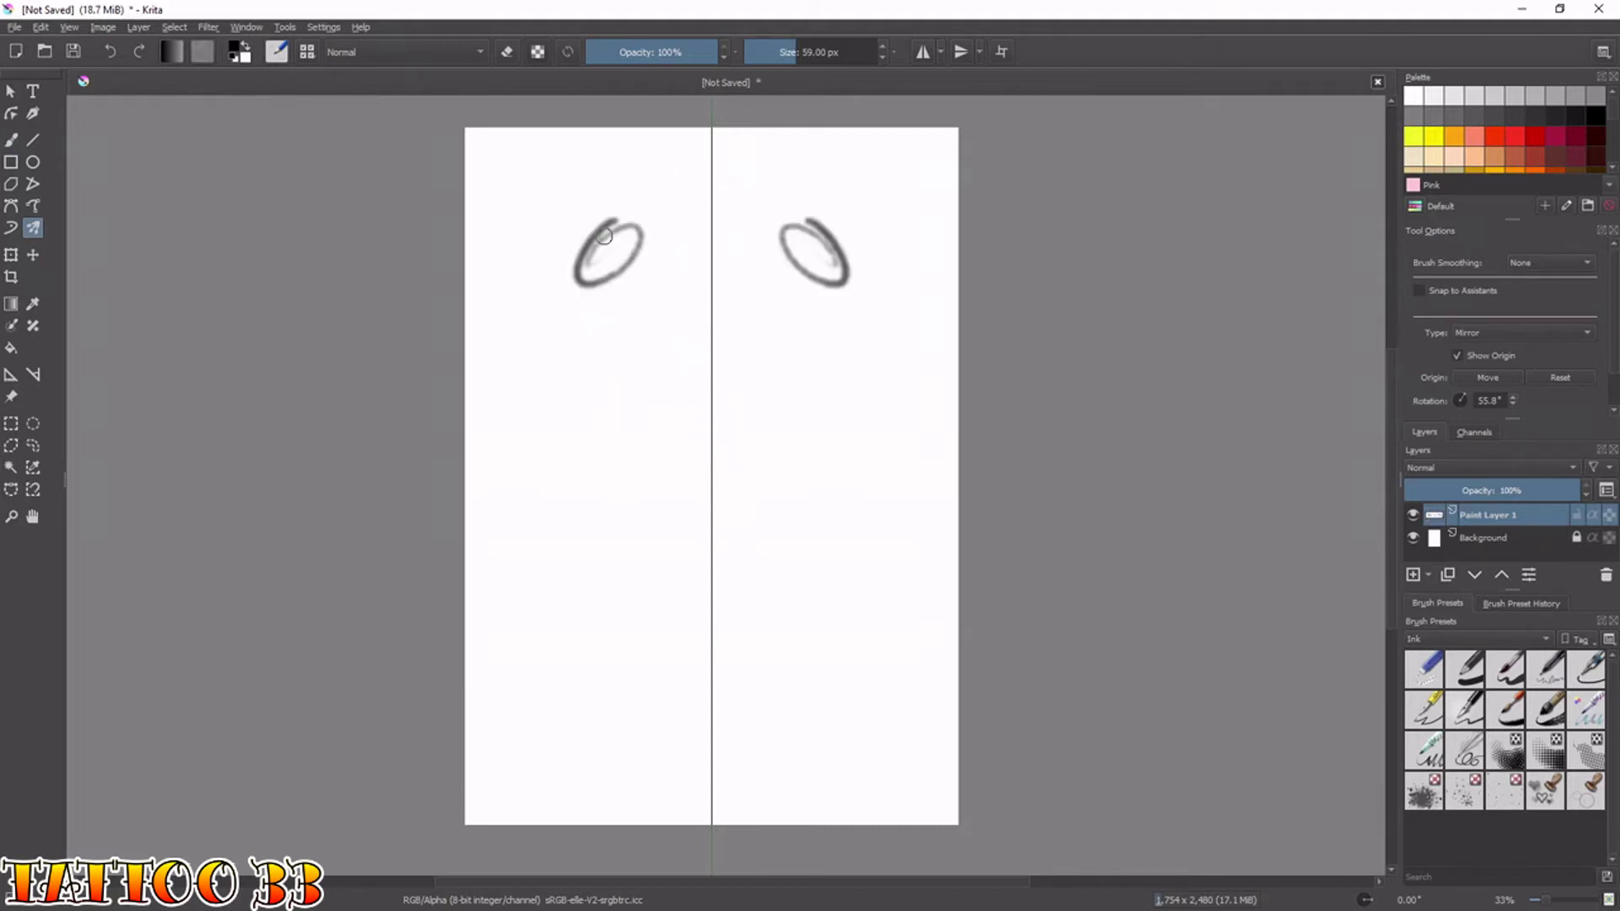
key("ctrl+z")
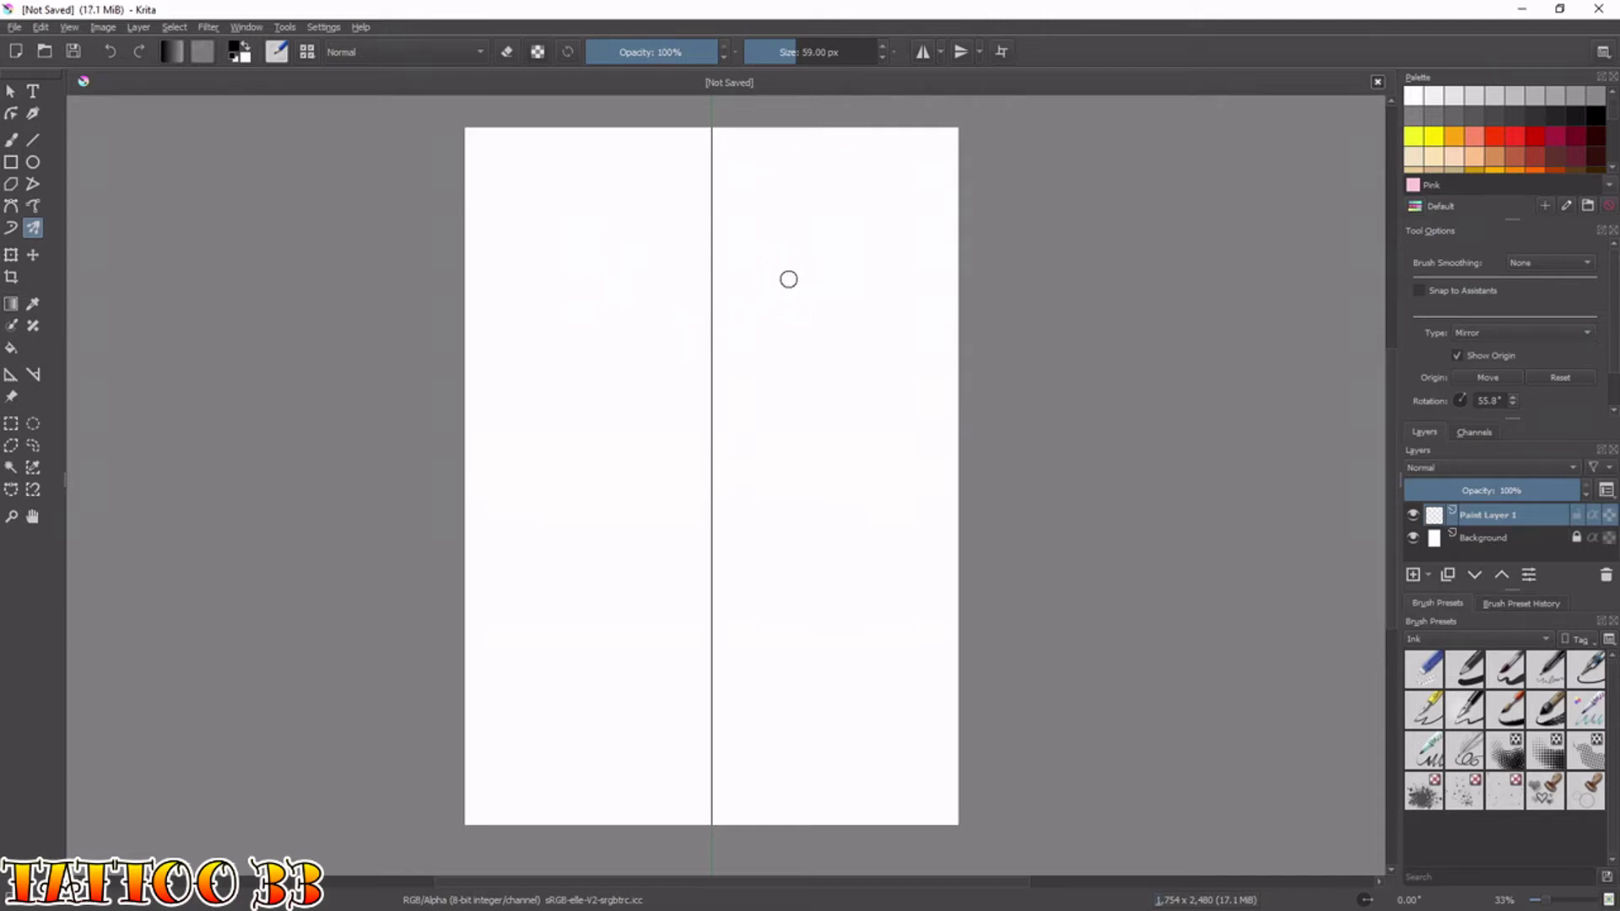
key("bracketleft")
key("bracketleft")
key("bracketleft")
key("bracketleft")
key("bracketleft")
key("bracketleft")
key("bracketleft")
key("bracketleft")
key("bracketleft")
key("bracketleft")
left_click_drag(632, 267, 632, 391)
key("ctrl+z")
Sketch a large mirrored circle in the lower half of the page for the doll's body.
mouse_move(668, 689)
left_mouse_down()
mouse_move(699, 699)
mouse_move(602, 656)
mouse_move(572, 509)
mouse_move(718, 412)
mouse_move(632, 448)
mouse_move(557, 559)
mouse_move(611, 671)
mouse_move(720, 702)
left_mouse_up()
mouse_move(594, 656)
left_mouse_down()
mouse_move(552, 559)
mouse_move(615, 453)
mouse_move(707, 423)
left_mouse_up()
mouse_move(616, 457)
left_mouse_down()
mouse_move(559, 544)
mouse_move(575, 623)
mouse_move(638, 682)
mouse_move(707, 701)
left_mouse_up()
mouse_move(555, 574)
left_mouse_down()
mouse_move(575, 509)
mouse_move(635, 448)
mouse_move(709, 421)
mouse_move(597, 468)
left_mouse_up()
mouse_move(700, 424)
left_mouse_down()
mouse_move(606, 466)
mouse_move(565, 514)
mouse_move(552, 582)
mouse_move(615, 689)
mouse_move(711, 715)
left_mouse_up()
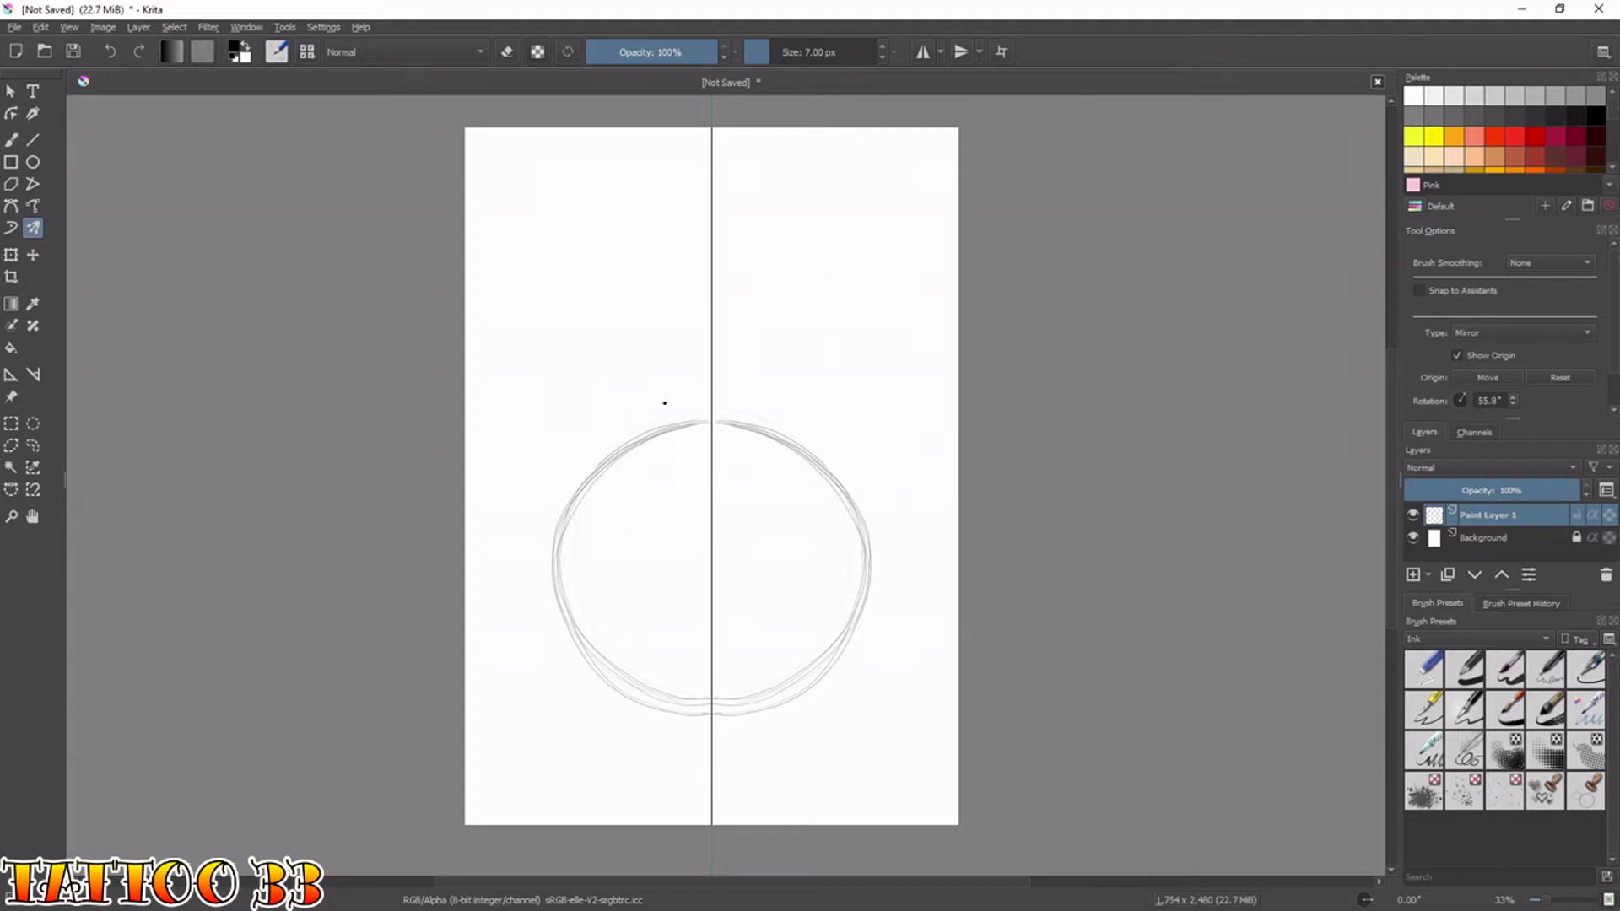
Sketch a smaller head circle touching the body circle's top, with mirrored concave neck curves joining the two.
mouse_move(642, 391)
left_mouse_down()
mouse_move(626, 297)
mouse_move(670, 267)
mouse_move(629, 384)
mouse_move(712, 419)
left_mouse_up()
mouse_move(620, 323)
left_mouse_down()
mouse_move(719, 258)
mouse_move(657, 277)
mouse_move(622, 330)
mouse_move(635, 381)
mouse_move(676, 417)
mouse_move(716, 418)
mouse_move(685, 420)
mouse_move(625, 366)
mouse_move(636, 298)
mouse_move(723, 259)
mouse_move(633, 304)
mouse_move(624, 356)
mouse_move(647, 407)
mouse_move(712, 429)
left_mouse_up()
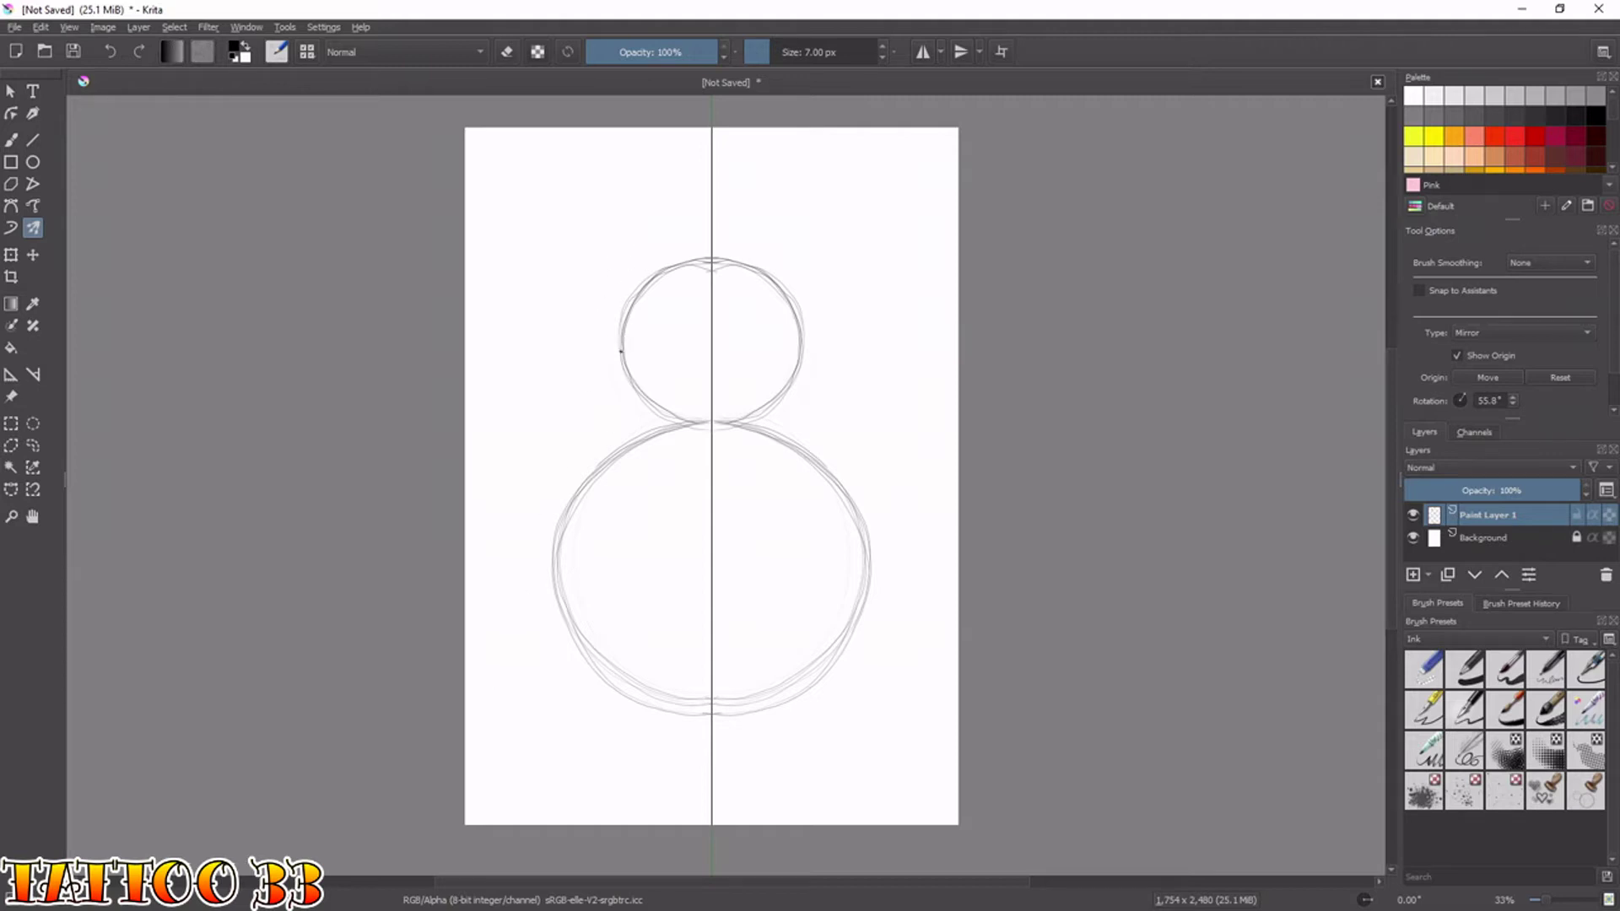
mouse_move(634, 427)
left_mouse_down()
mouse_move(632, 382)
mouse_move(626, 441)
left_mouse_up()
key("ctrl+z")
mouse_move(585, 480)
left_mouse_down()
mouse_move(618, 363)
mouse_move(567, 505)
mouse_move(619, 341)
left_mouse_up()
key("ctrl+z")
mouse_move(627, 406)
left_mouse_down()
mouse_move(600, 469)
mouse_move(620, 349)
left_mouse_up()
Sketch a face circle inside the head and a slightly larger ring around it for the headscarf edge.
mouse_move(666, 386)
left_mouse_down()
mouse_move(648, 314)
mouse_move(663, 287)
mouse_move(701, 277)
mouse_move(646, 338)
mouse_move(658, 377)
left_mouse_up()
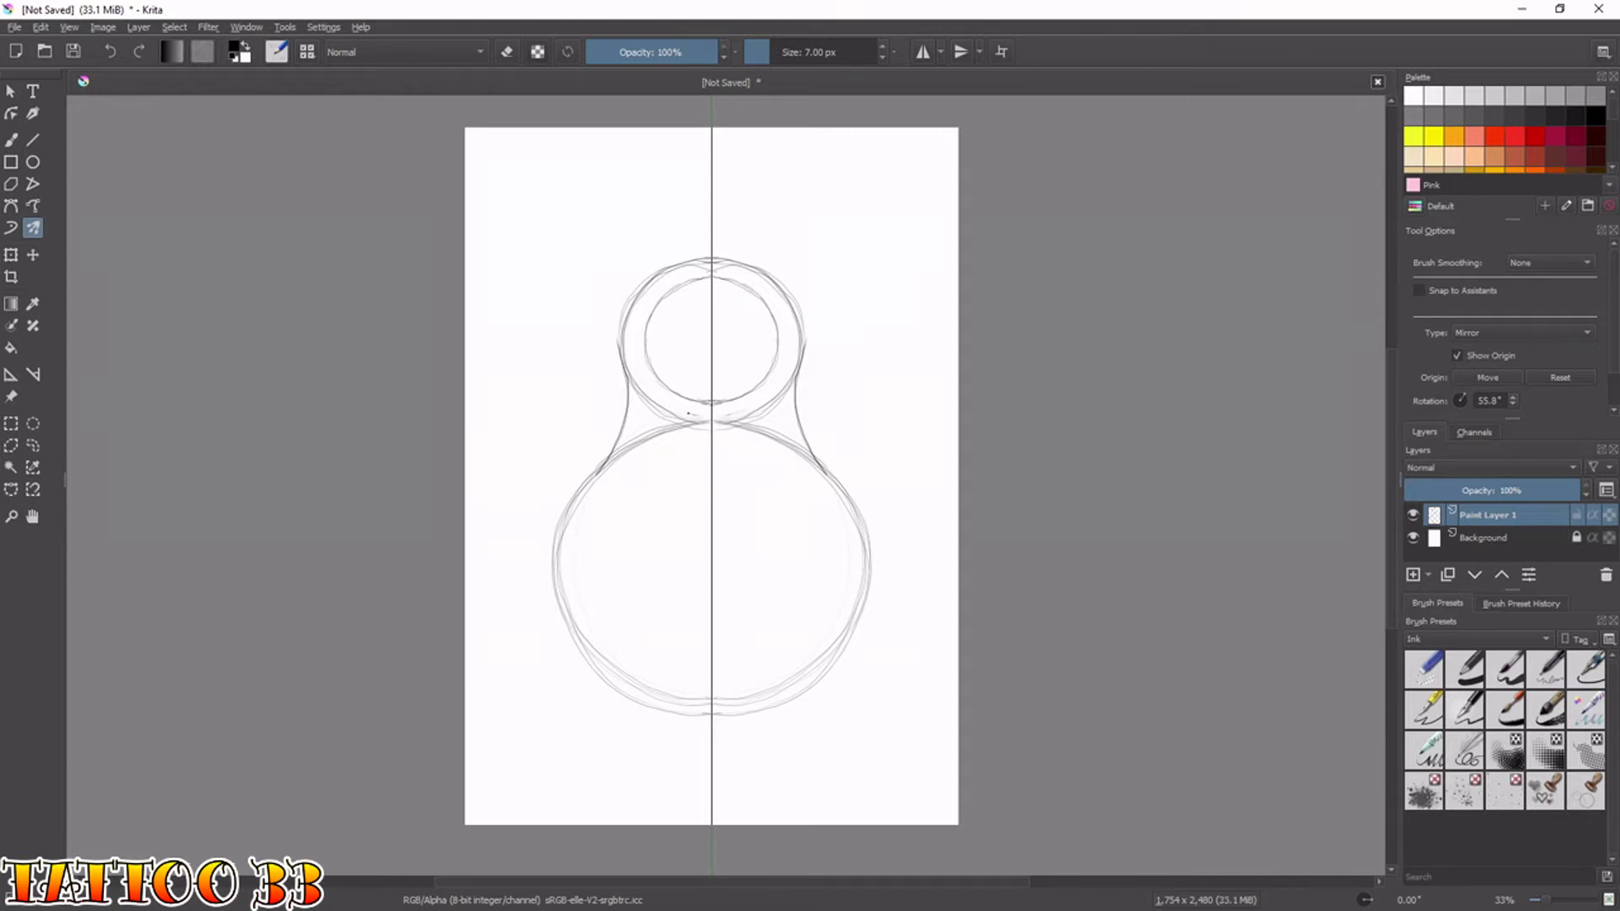
left_click_drag(644, 382, 634, 349)
mouse_move(710, 264)
left_mouse_down()
mouse_move(635, 314)
mouse_move(658, 392)
mouse_move(636, 350)
mouse_move(650, 389)
left_mouse_up()
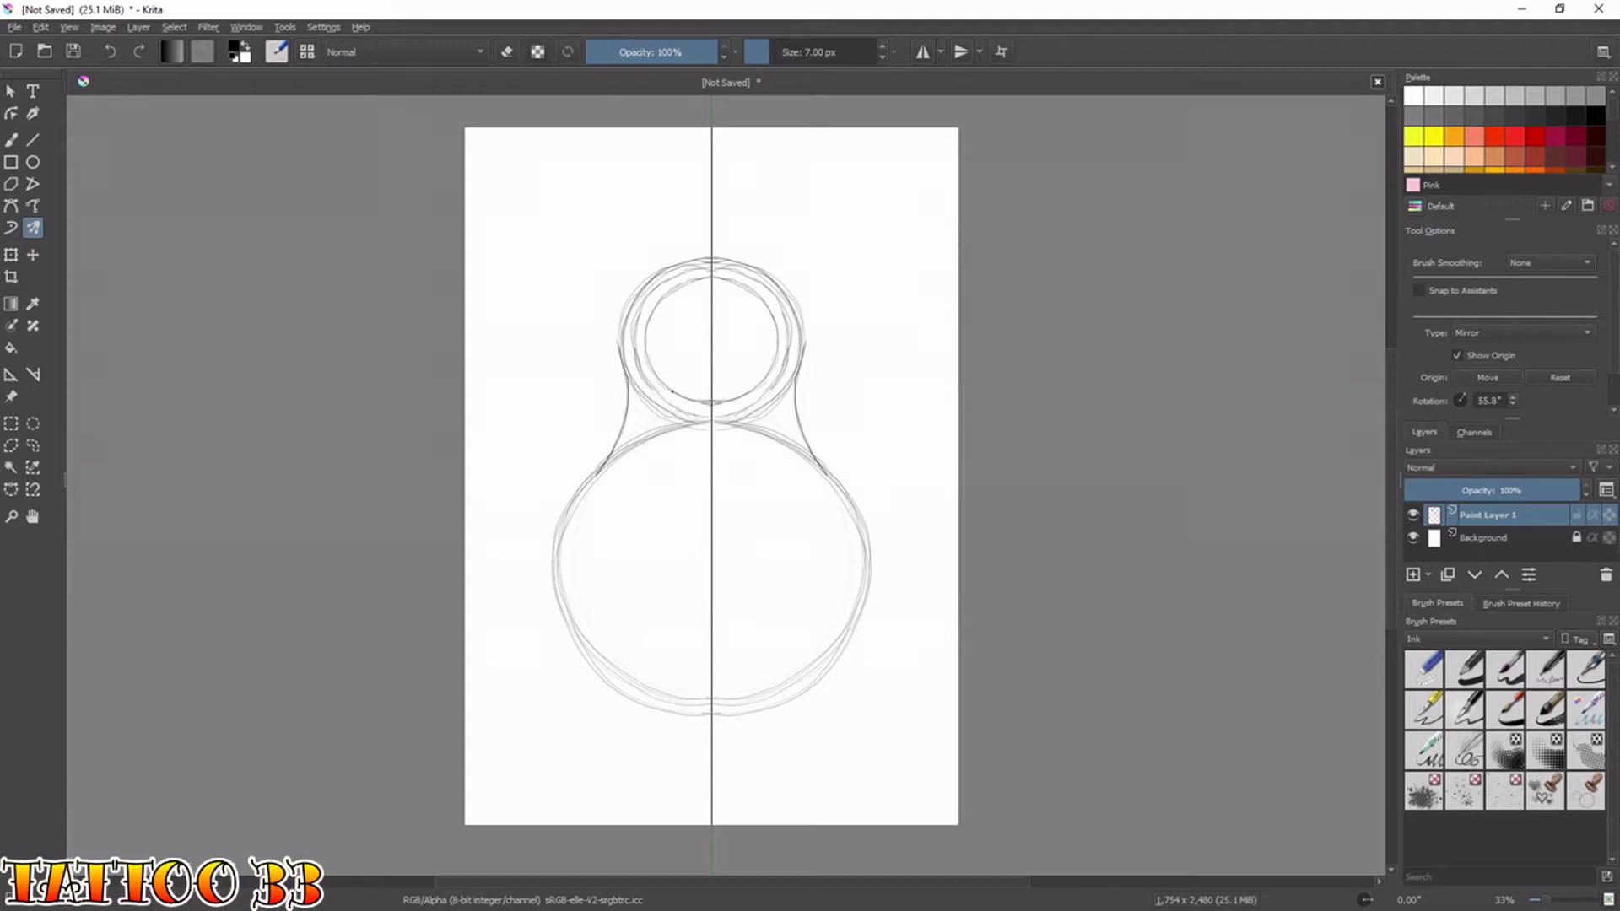
Sketch a small round scarf knot on the centre line just below the head.
mouse_move(704, 423)
left_mouse_down()
mouse_move(704, 457)
mouse_move(690, 452)
mouse_move(708, 462)
mouse_move(709, 421)
mouse_move(710, 463)
left_mouse_up()
key("4")
key("4")
key("4")
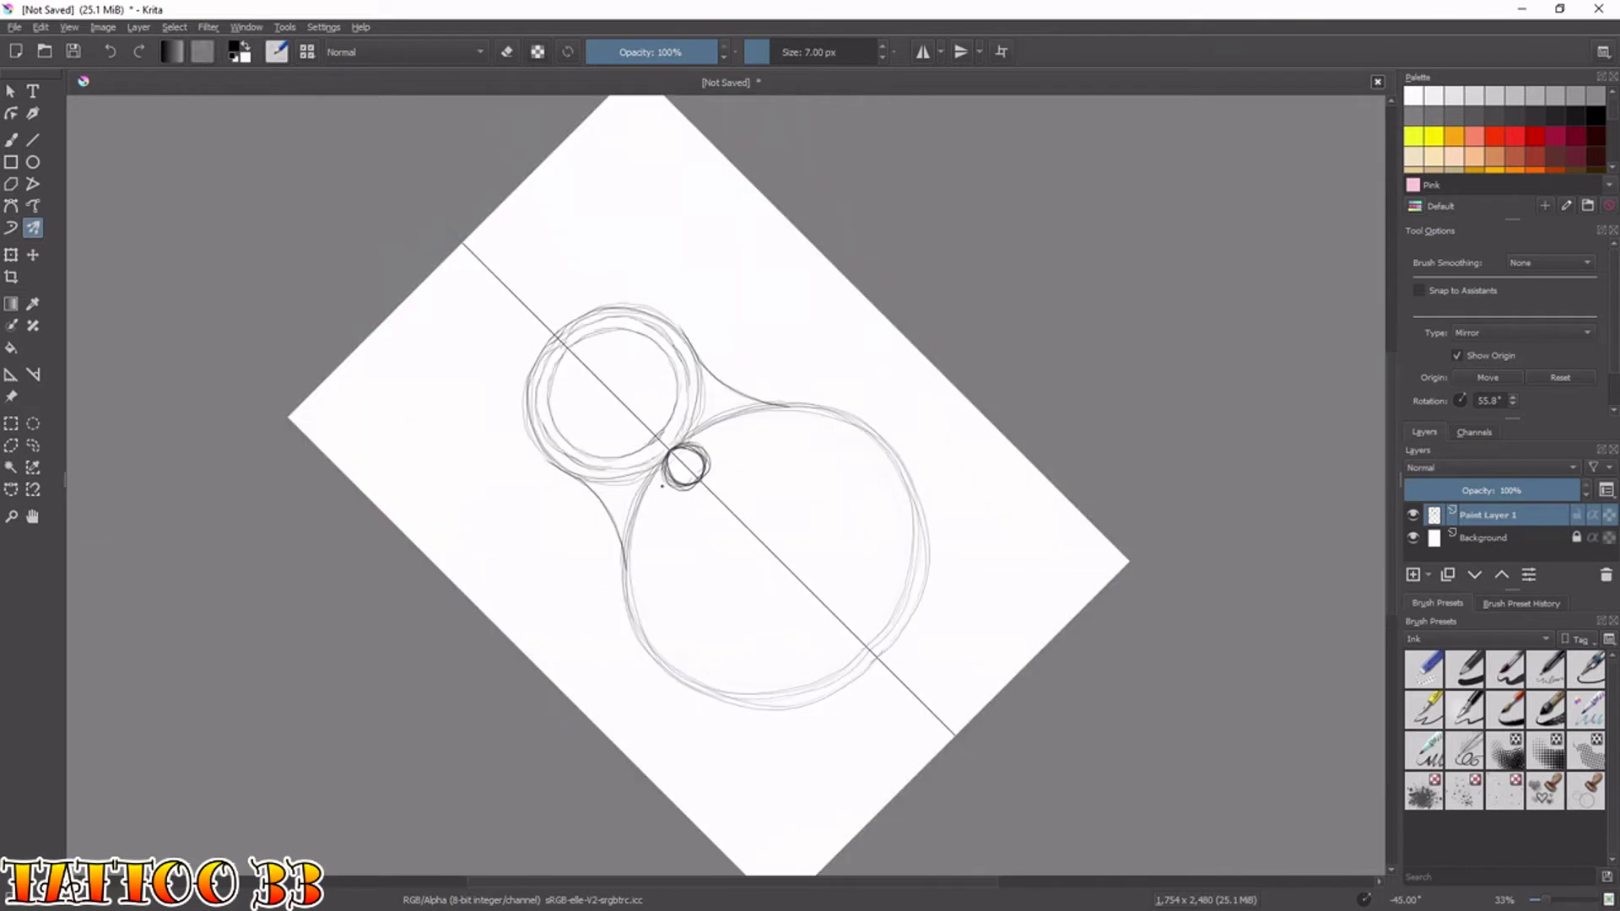
mouse_move(664, 486)
left_mouse_down()
mouse_move(667, 540)
mouse_move(690, 487)
mouse_move(656, 519)
mouse_move(659, 531)
mouse_move(689, 492)
mouse_move(656, 511)
mouse_move(660, 545)
mouse_move(690, 489)
mouse_move(666, 486)
left_mouse_up()
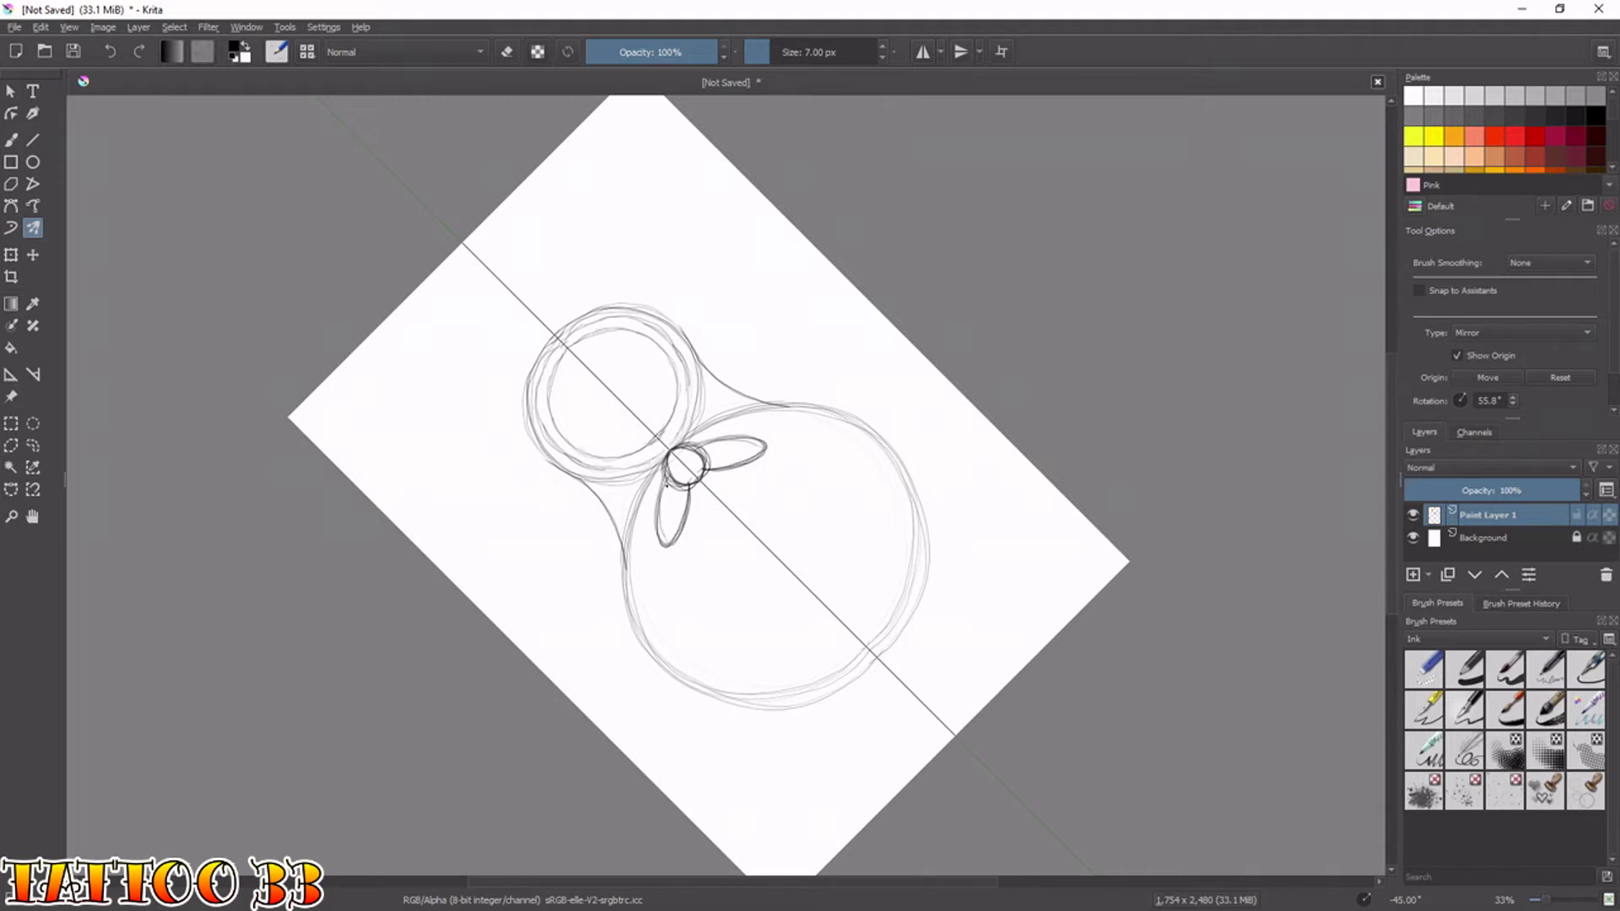
key("ctrl+z")
key("ctrl+z")
left_click_drag(667, 483, 668, 542)
mouse_move(711, 446)
left_mouse_down()
mouse_move(763, 452)
mouse_move(711, 471)
mouse_move(764, 454)
mouse_move(710, 470)
left_mouse_up()
key("ctrl+z")
key("ctrl+z")
key("ctrl+z")
key("ctrl+z")
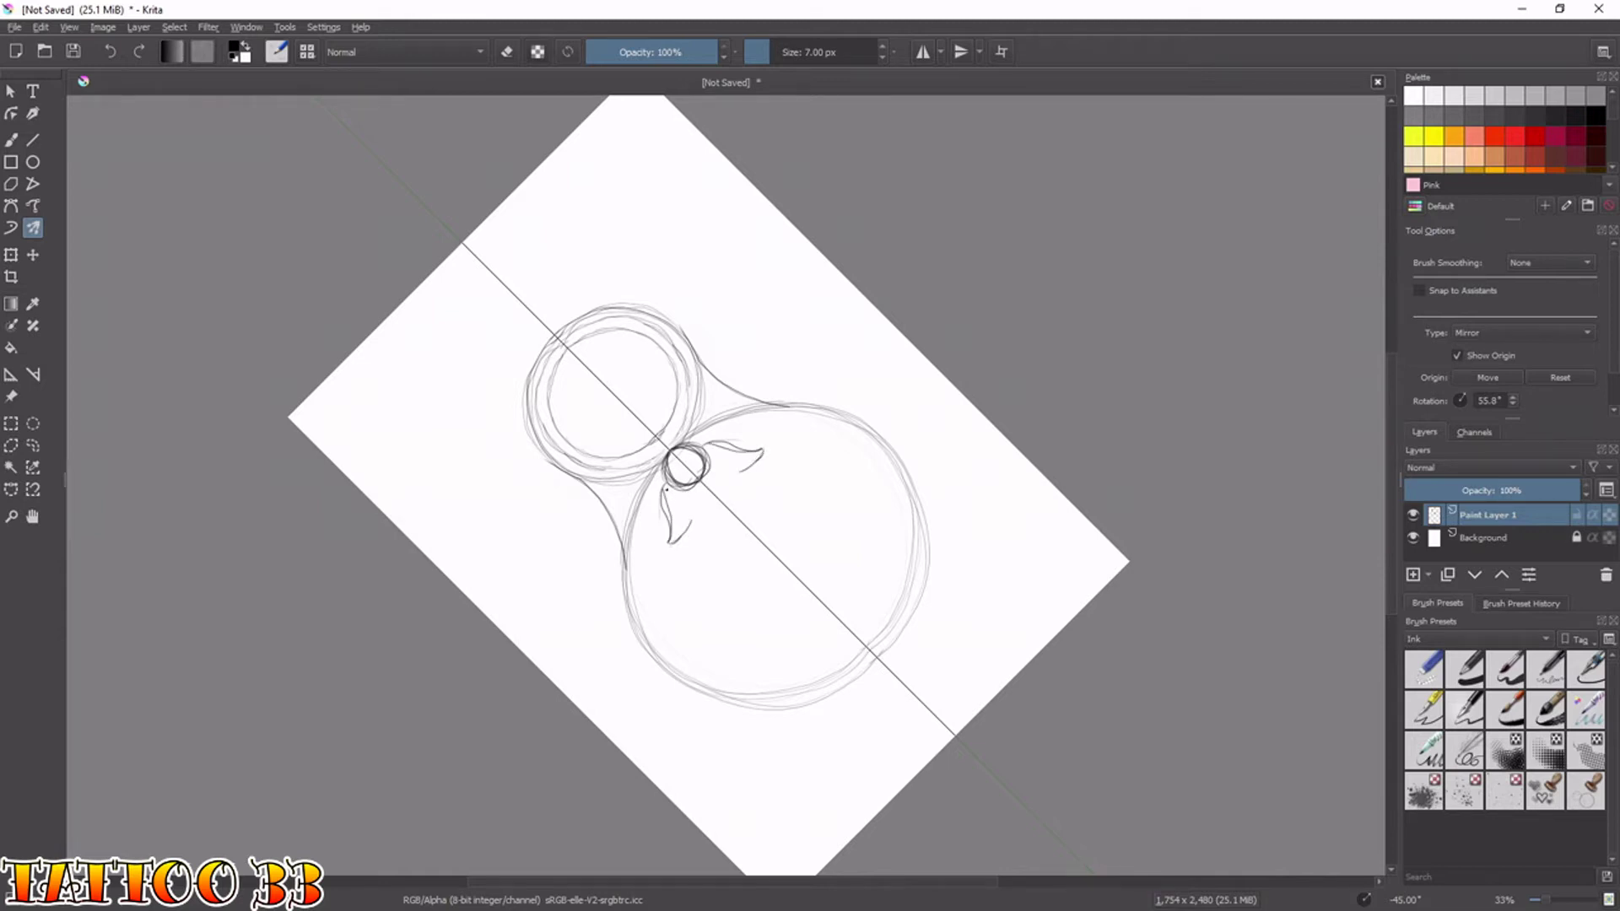
left_click_drag(662, 514, 671, 544)
mouse_move(664, 490)
left_mouse_down()
mouse_move(671, 547)
mouse_move(686, 519)
mouse_move(665, 515)
mouse_move(669, 536)
mouse_move(689, 496)
left_mouse_up()
key("ctrl+z")
key("ctrl+z")
key("ctrl+z")
key("ctrl+z")
Sketch mirrored pointed scarf tails extending from the knot, each with a short fold line inside.
mouse_move(755, 453)
left_mouse_down()
mouse_move(693, 445)
mouse_move(752, 444)
left_mouse_up()
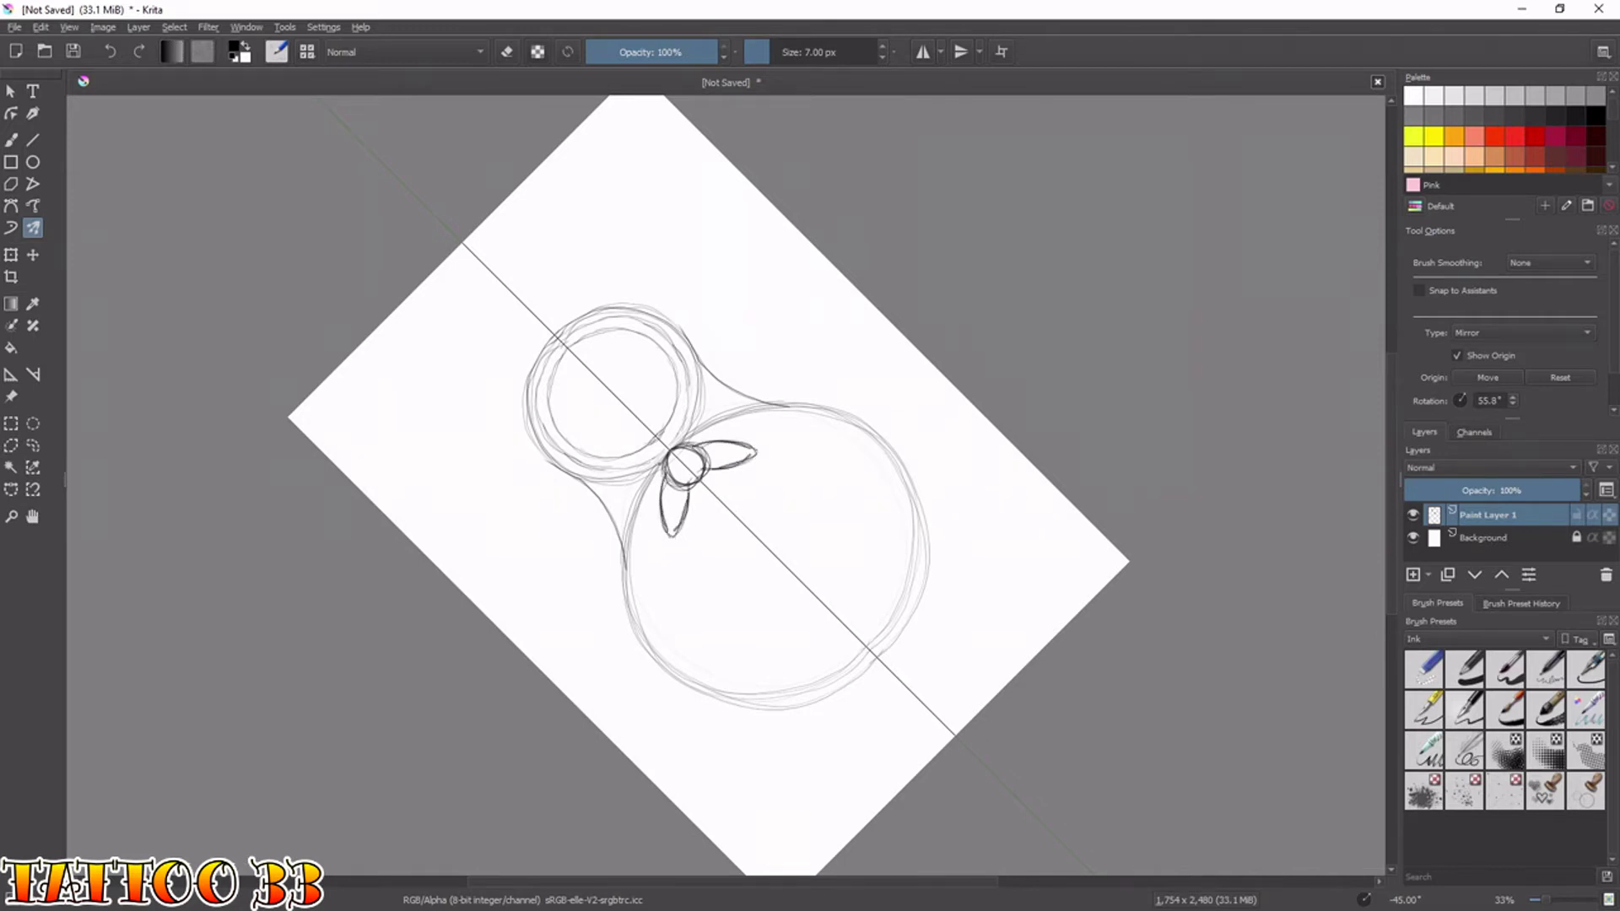
left_click_drag(675, 490, 673, 506)
key("6")
key("6")
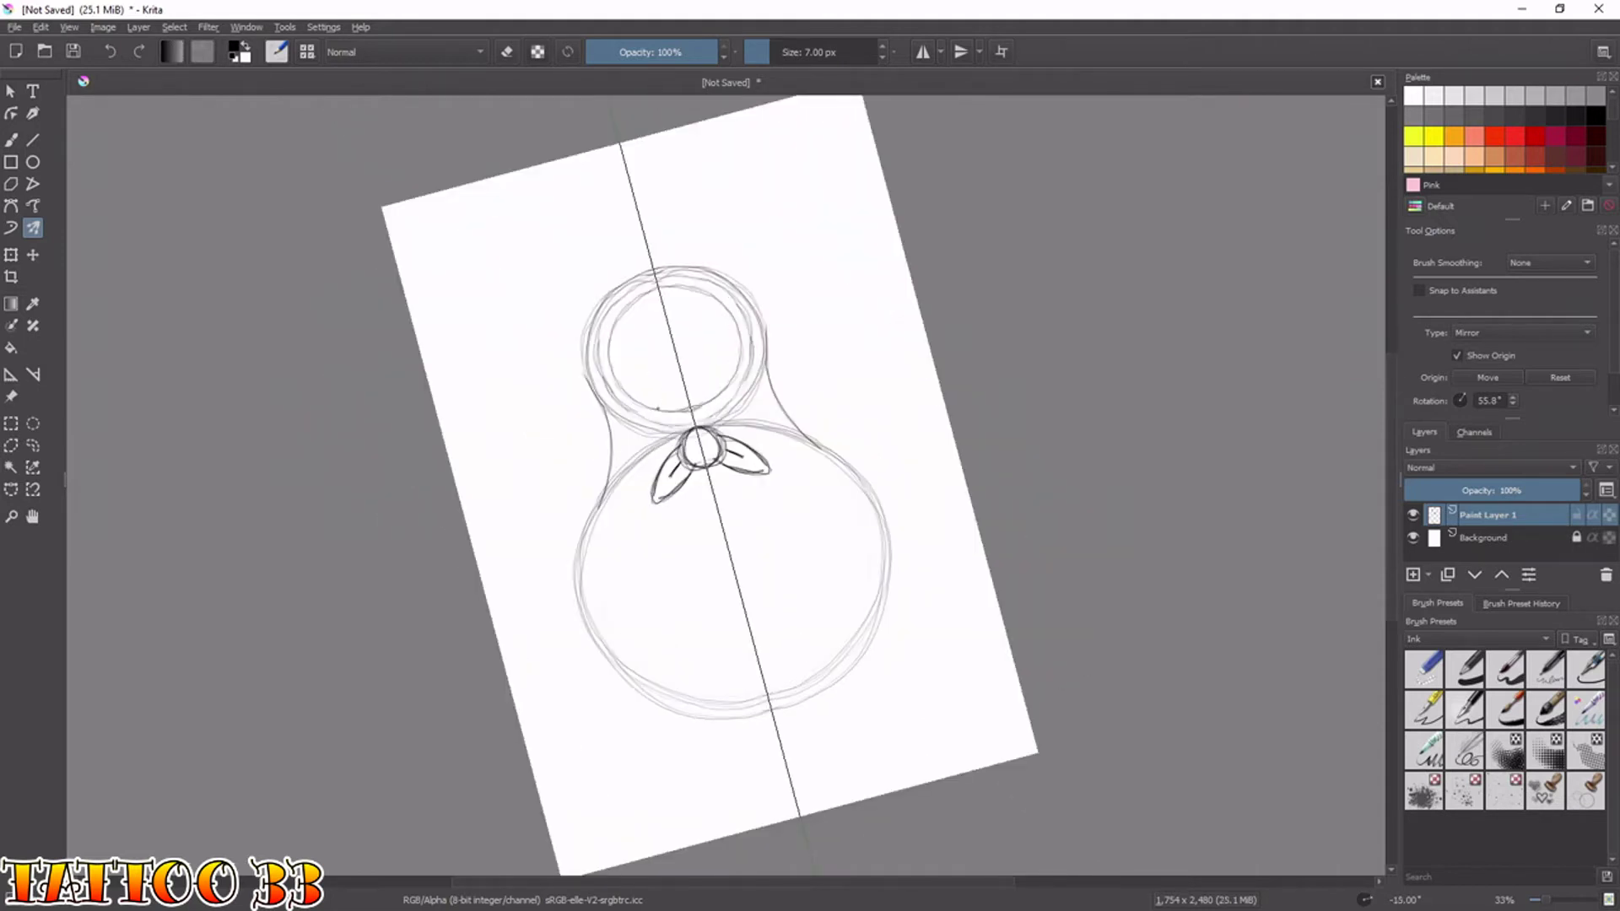
Sketch the shawl's mirrored front edges curving from the knot out to the sides of the body.
key("4")
key("4")
key("4")
key("4")
key("4")
key("4")
key("4")
key("4")
key("4")
key("4")
key("4")
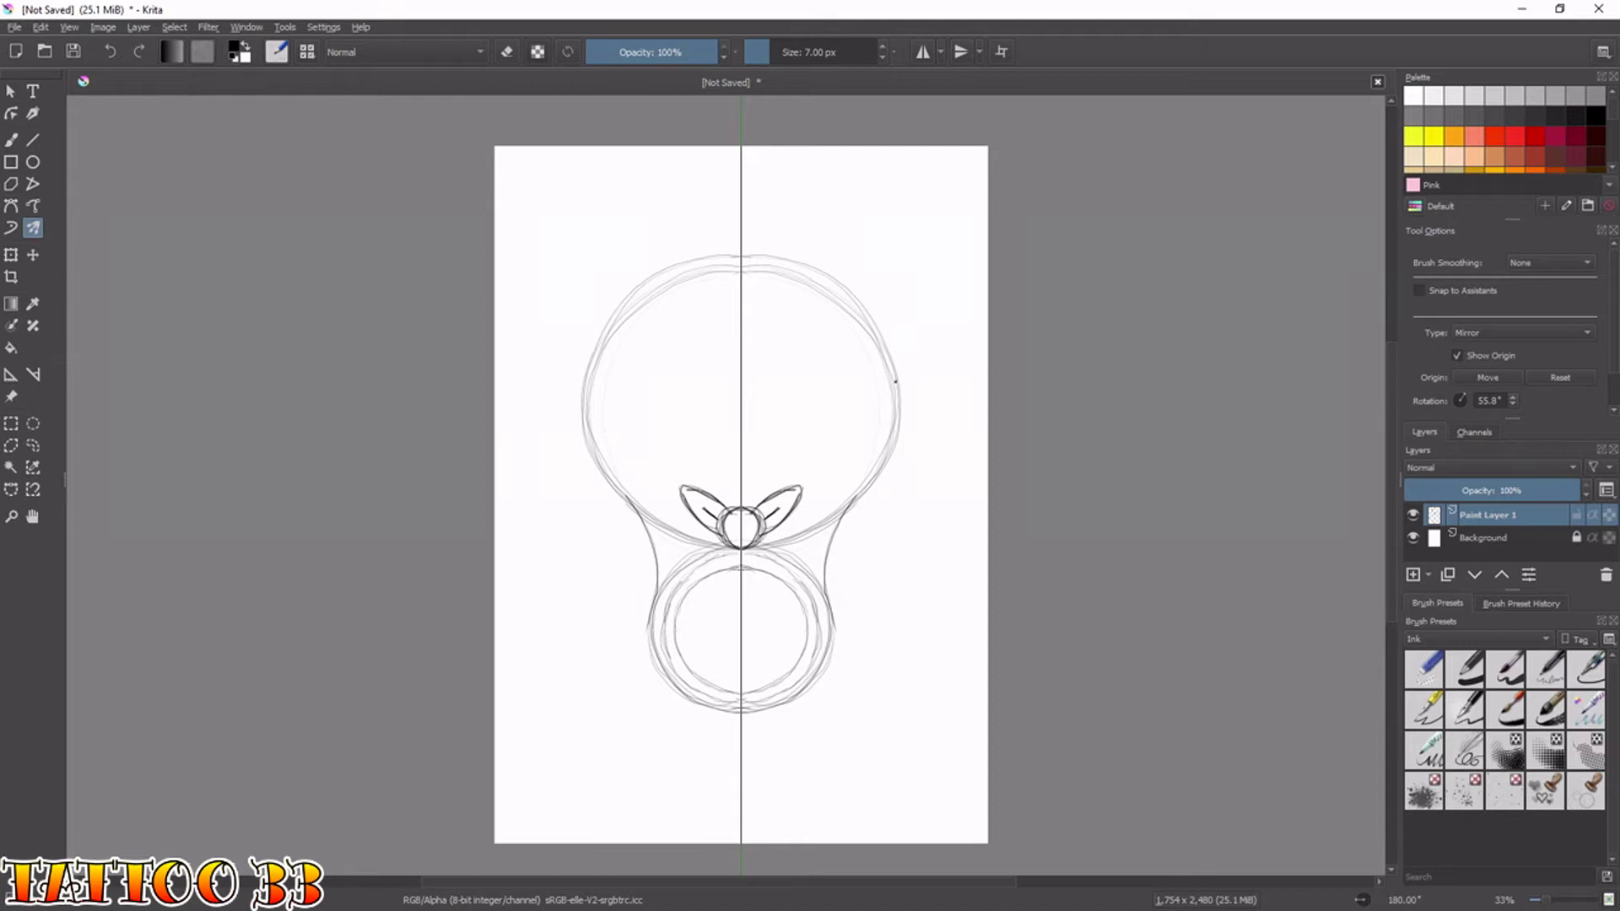
mouse_move(742, 504)
left_mouse_down()
mouse_move(823, 392)
mouse_move(881, 365)
mouse_move(811, 404)
mouse_move(743, 498)
mouse_move(773, 444)
mouse_move(881, 367)
left_mouse_up()
left_click_drag(756, 467, 884, 365)
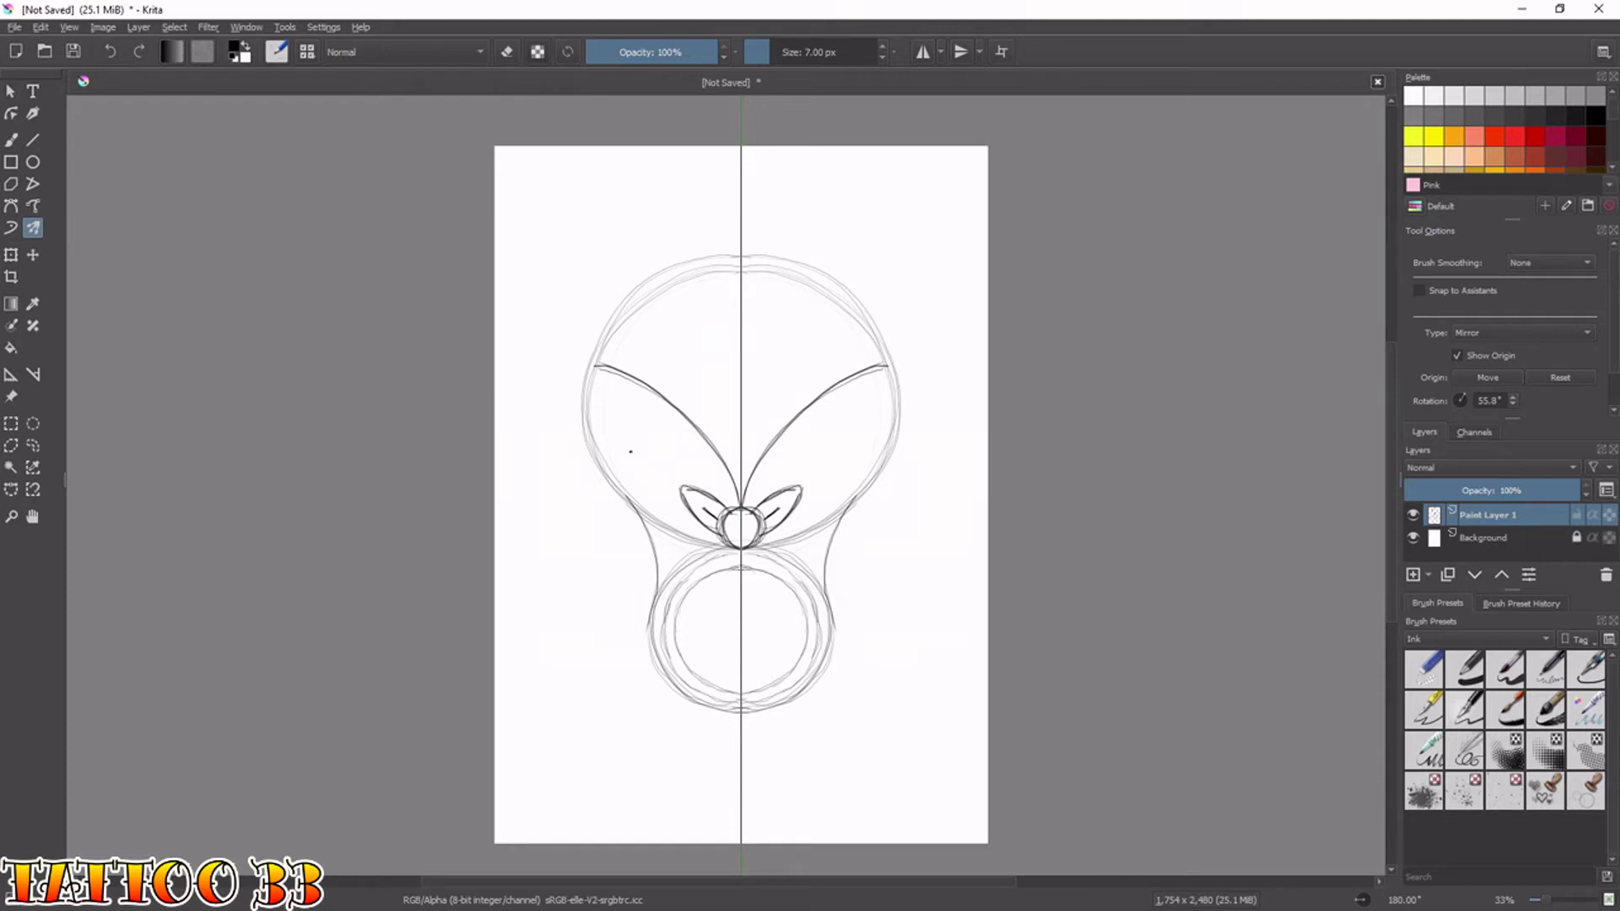
Sketch two parallel apron arcs across the lower body between the shawl's front edges.
key("6")
key("6")
key("6")
key("6")
key("6")
key("6")
key("6")
key("6")
key("6")
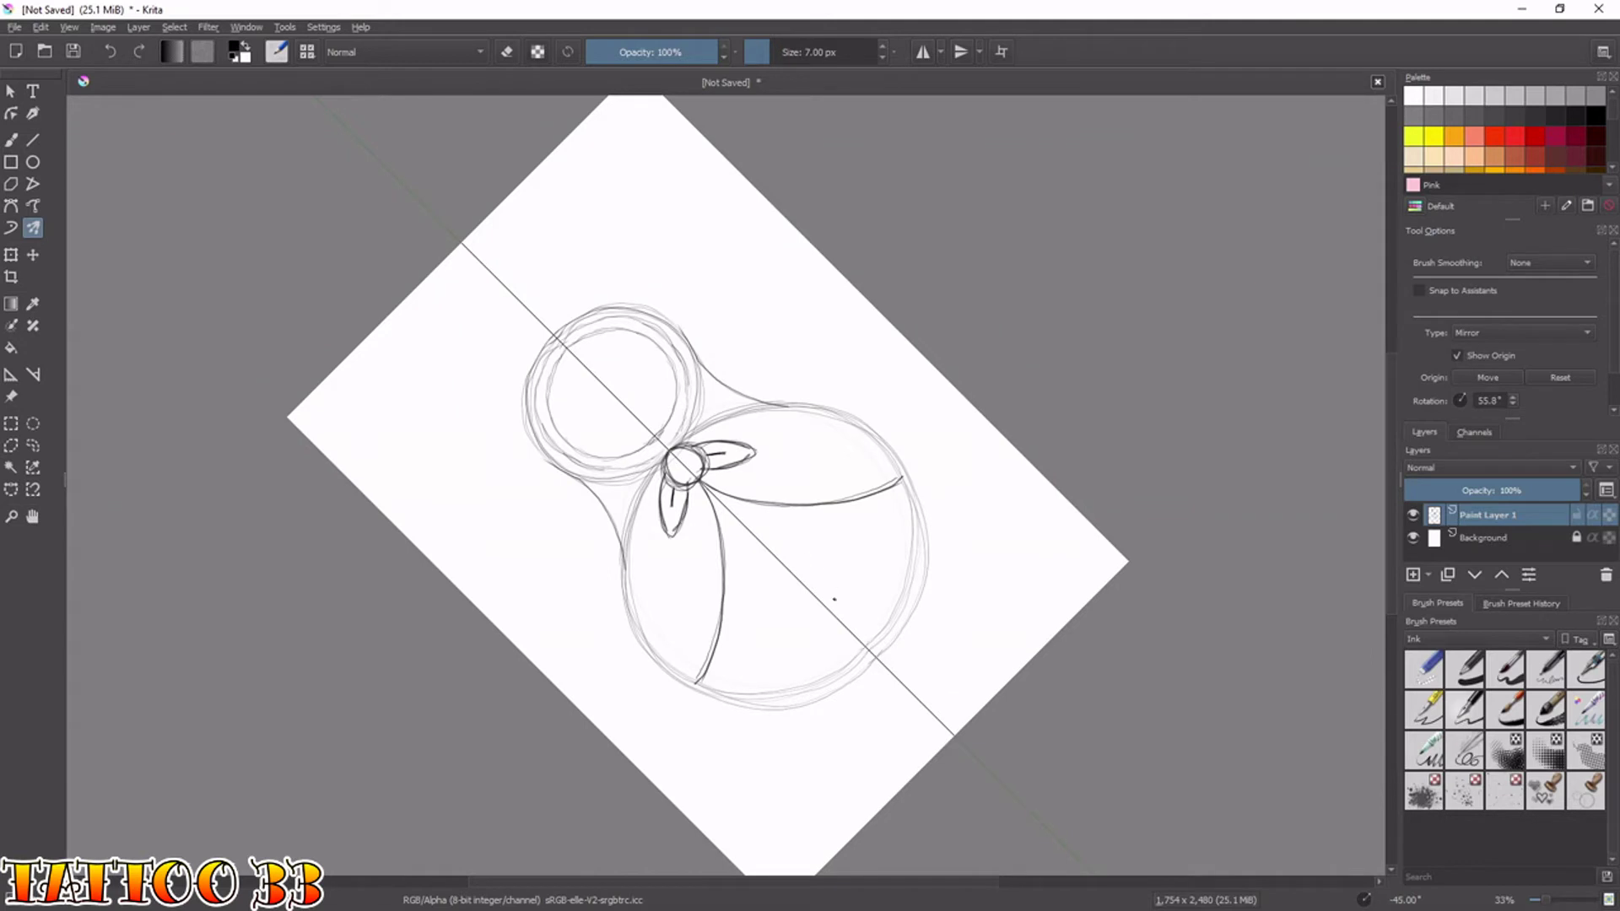
mouse_move(840, 618)
left_mouse_down()
mouse_move(874, 496)
mouse_move(865, 575)
mouse_move(869, 524)
left_mouse_up()
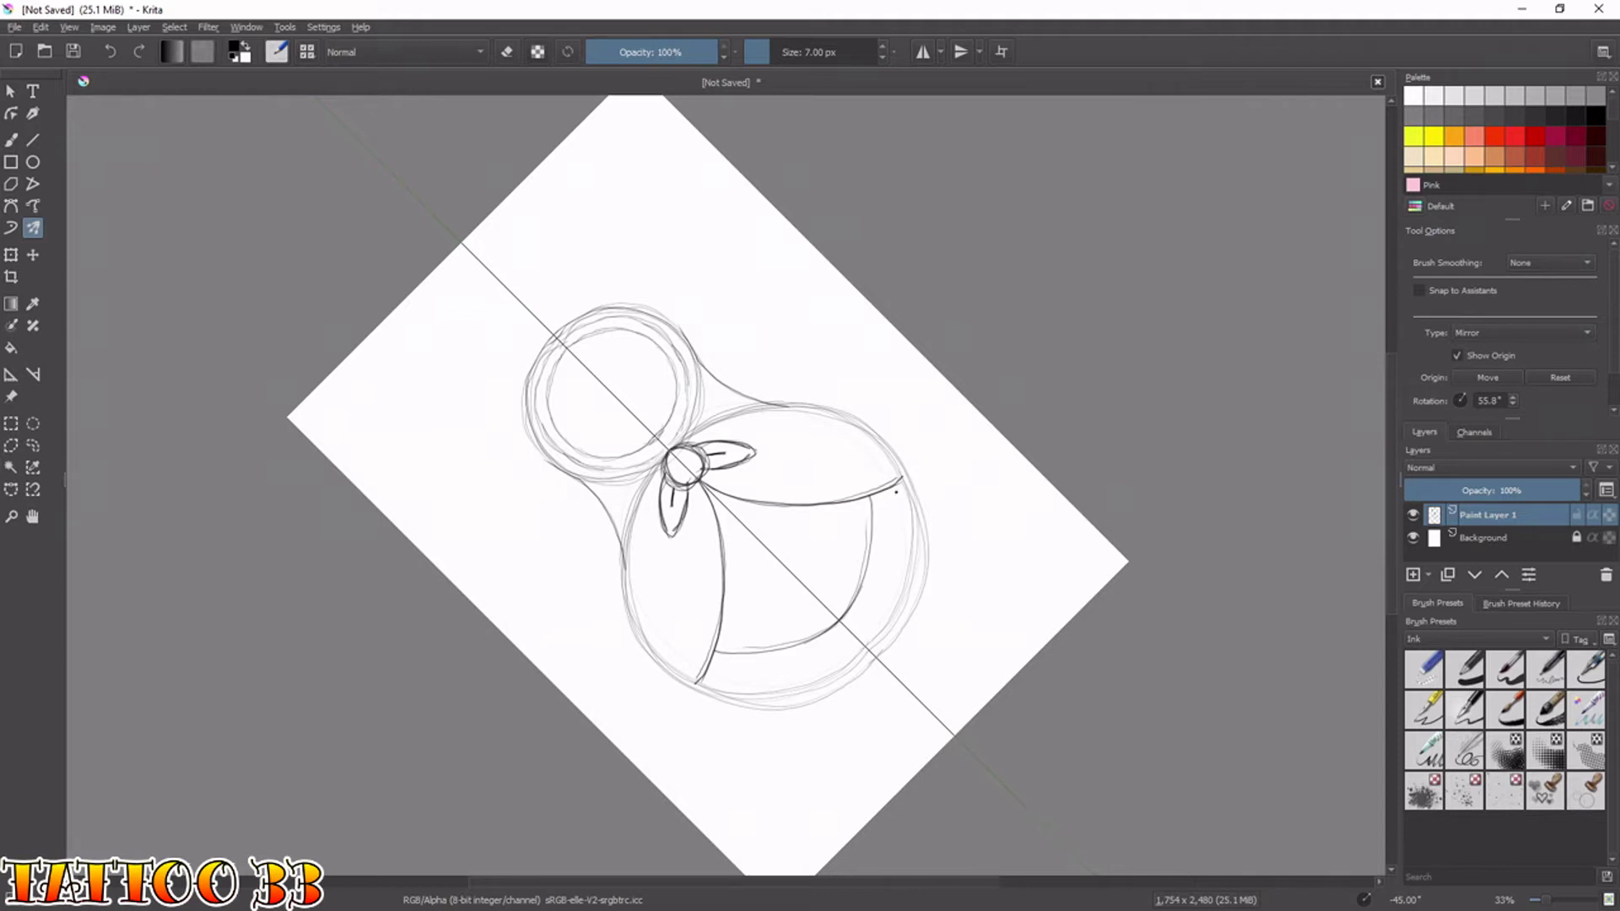
left_click_drag(893, 508, 894, 537)
mouse_move(843, 643)
left_mouse_down()
mouse_move(886, 579)
mouse_move(895, 493)
mouse_move(879, 610)
mouse_move(848, 632)
left_mouse_up()
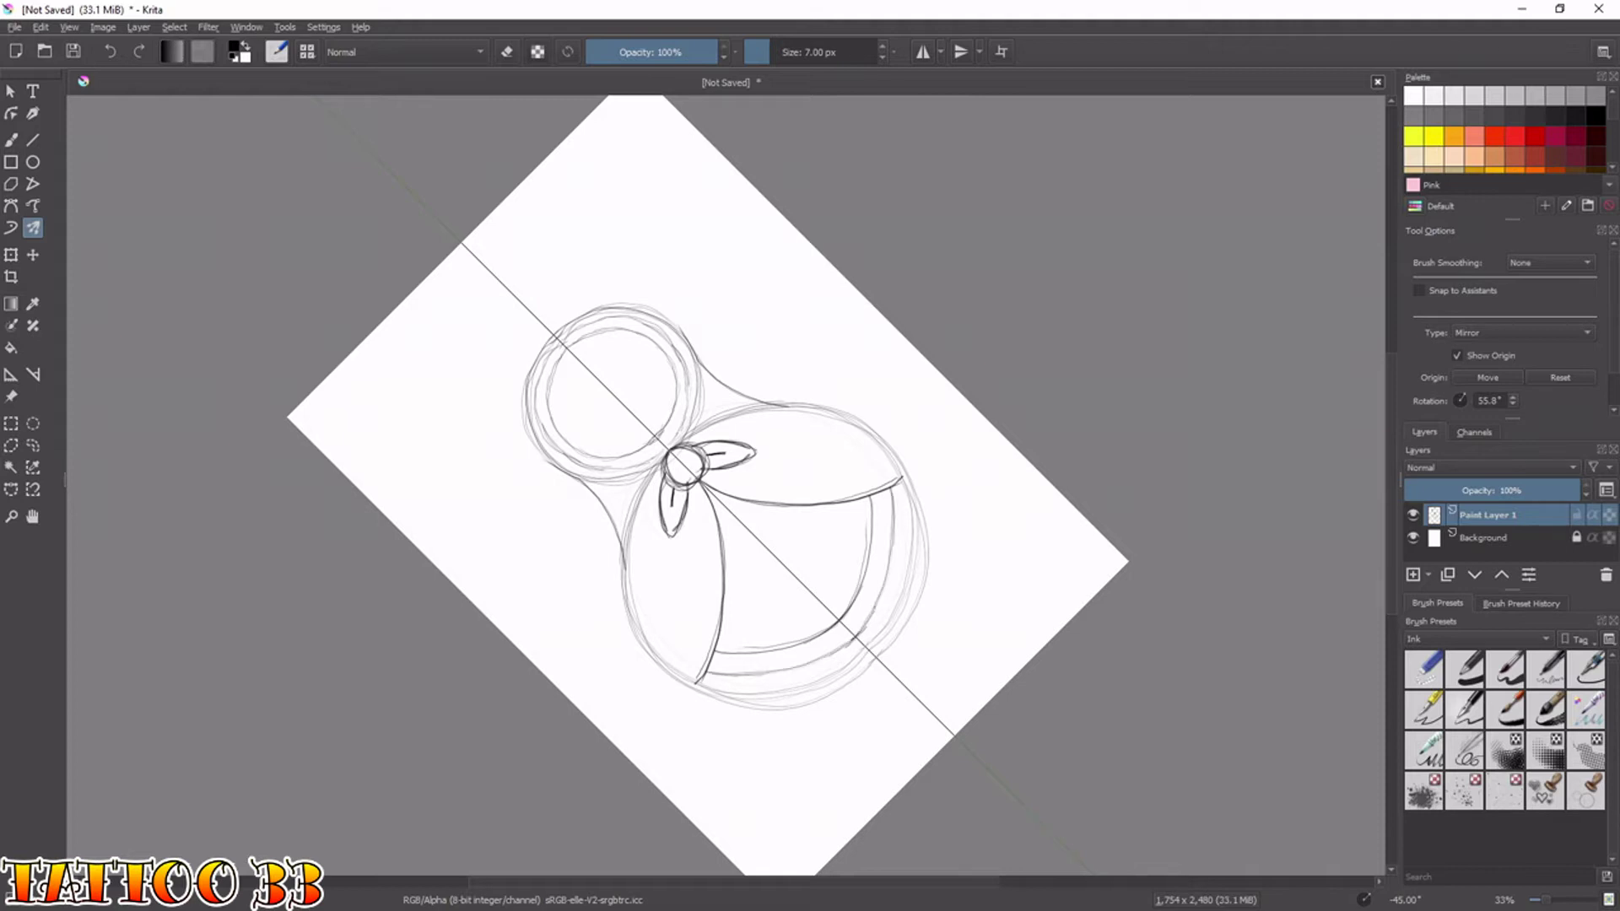
Retrace the lower body outline below the shawl edges with a mirrored stroke.
key("6")
key("6")
key("6")
key("6")
key("6")
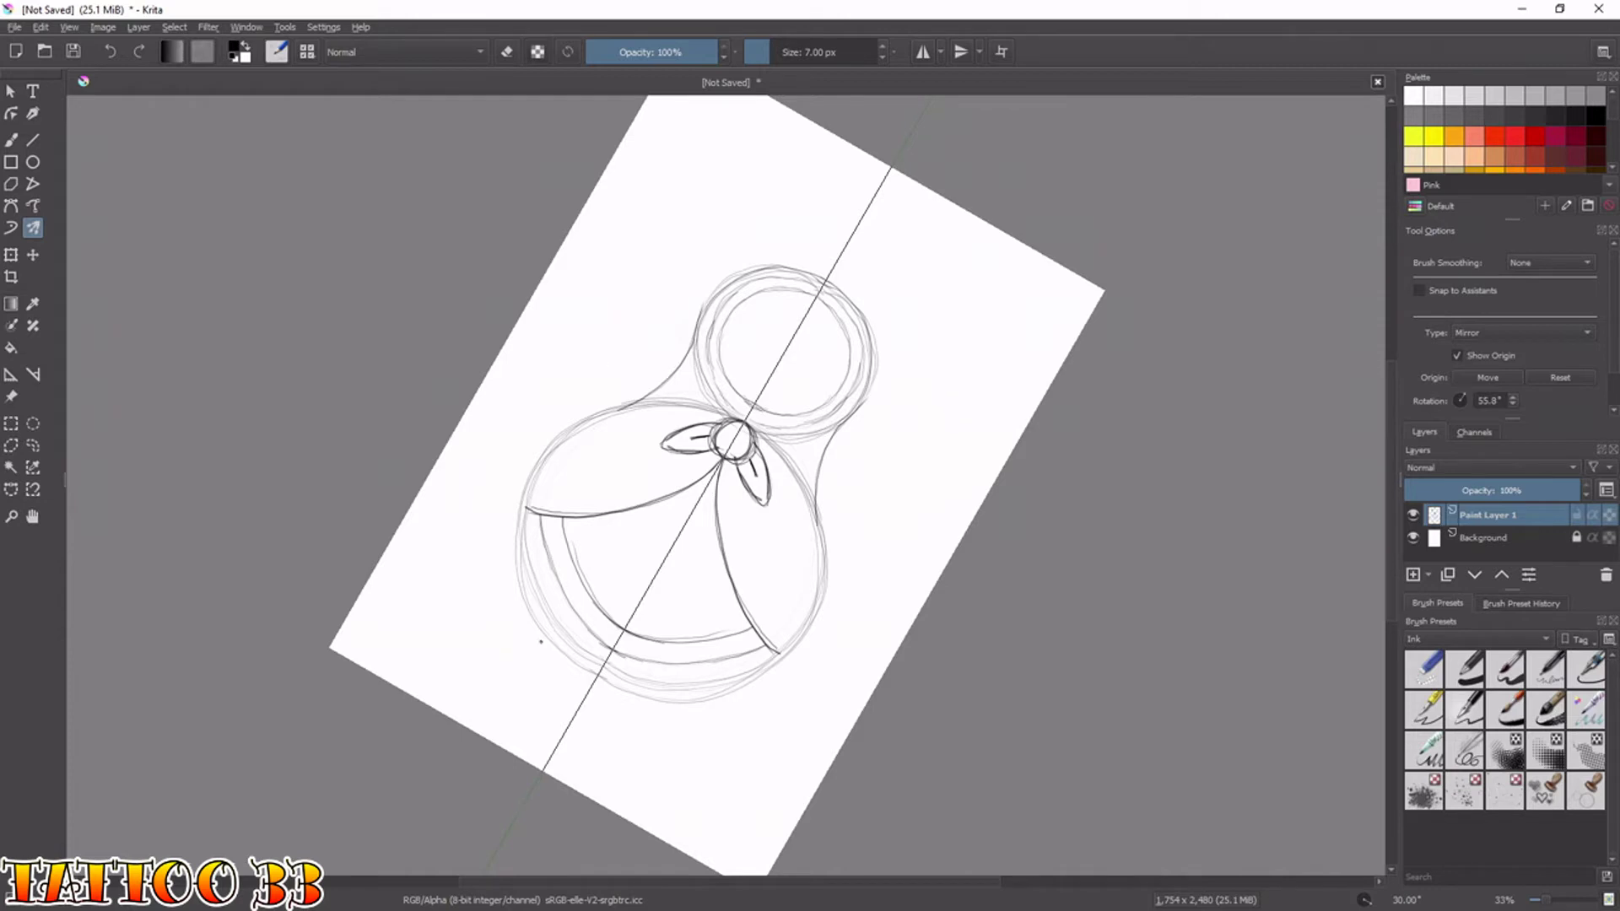
mouse_move(520, 510)
left_mouse_down()
mouse_move(527, 595)
mouse_move(582, 673)
mouse_move(616, 687)
mouse_move(548, 633)
left_mouse_up()
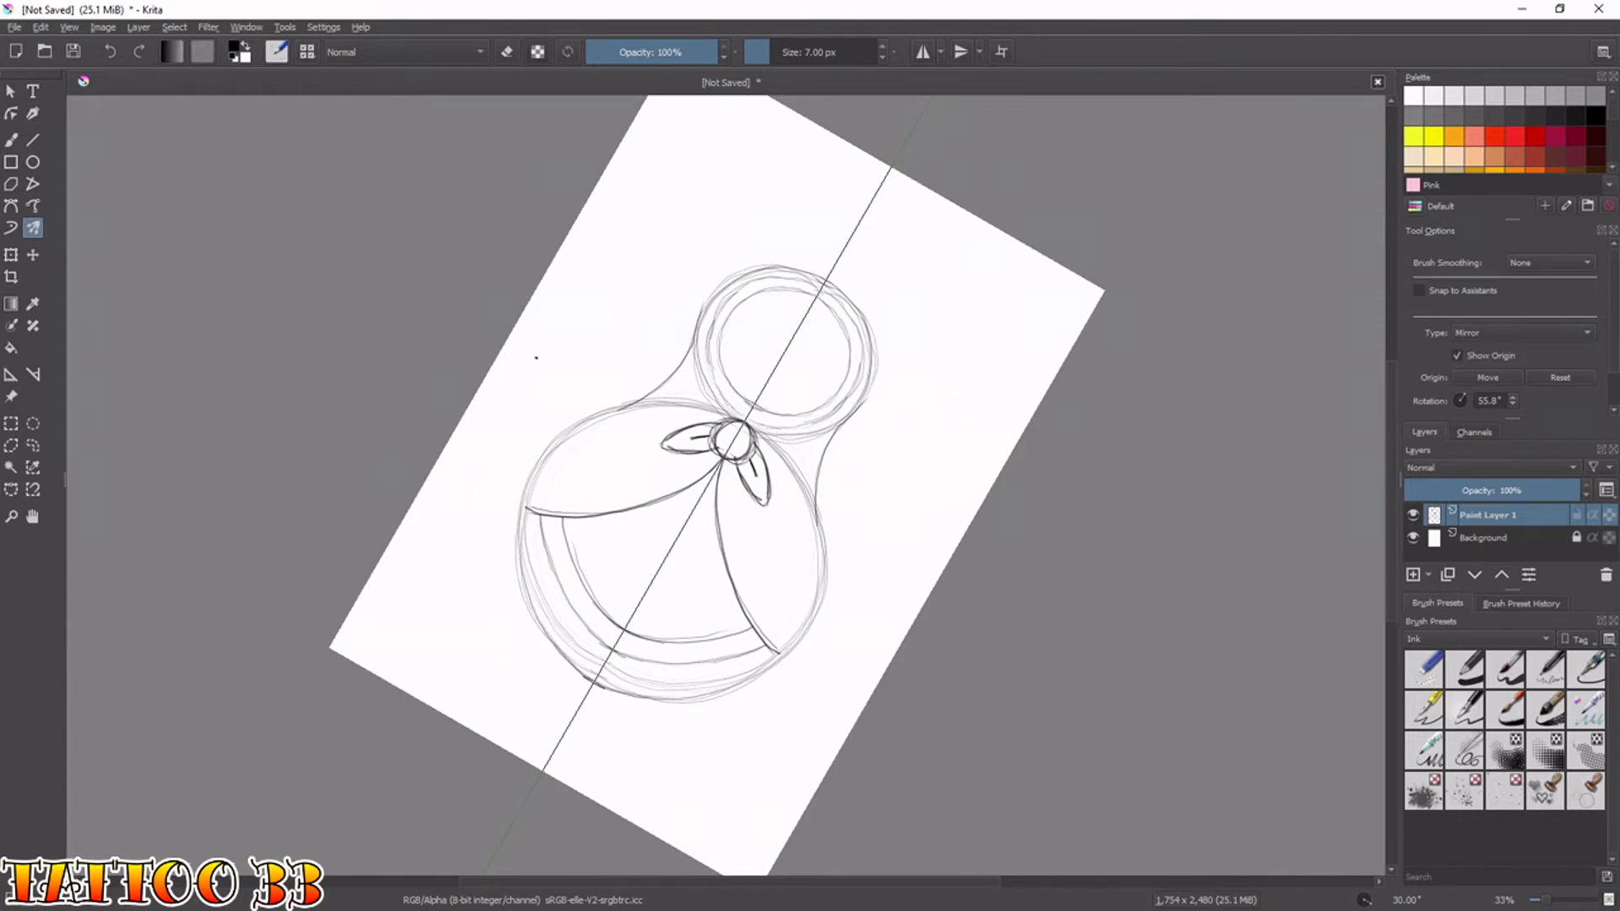
Sketch a gently curved base line across the bottom of the body circle.
key("6")
key("6")
key("6")
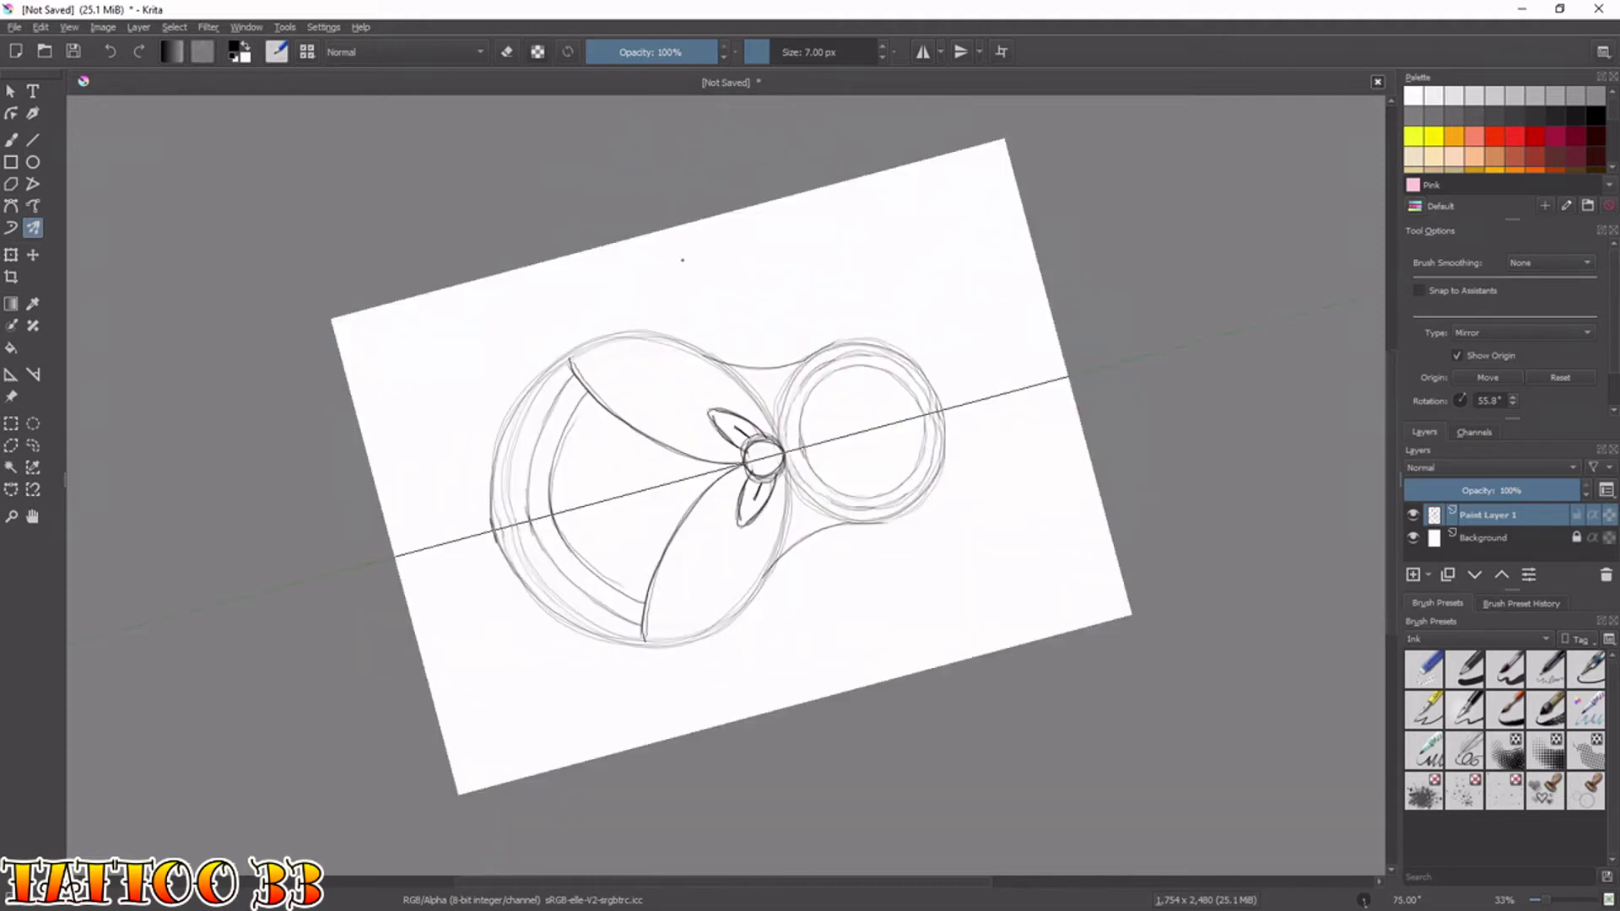
mouse_move(485, 496)
left_mouse_down()
mouse_move(527, 627)
mouse_move(476, 412)
mouse_move(496, 550)
mouse_move(487, 516)
mouse_move(475, 406)
left_mouse_up()
mouse_move(475, 406)
left_mouse_down()
mouse_move(539, 646)
mouse_move(503, 583)
left_mouse_up()
Sketch mirrored side lines connecting the lower body to the ends of the base line.
key("4")
key("4")
key("4")
key("4")
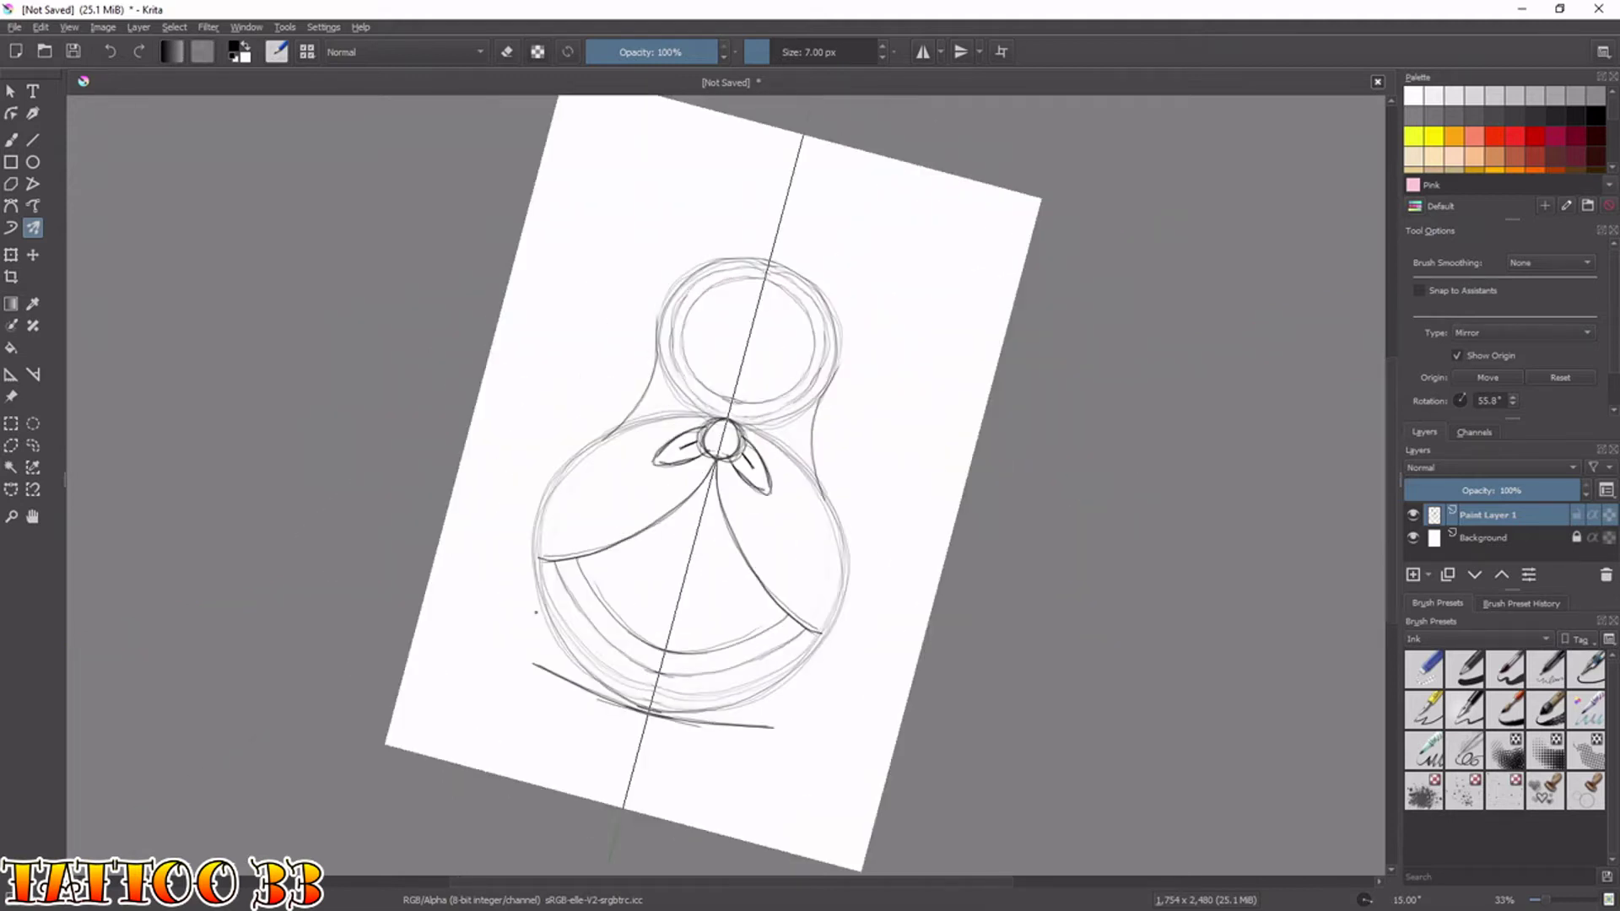
left_click_drag(545, 665, 539, 585)
Sketch the upper edge of the base band and reinforce the curved bottom edge.
key("6")
key("6")
key("6")
key("6")
key("6")
key("6")
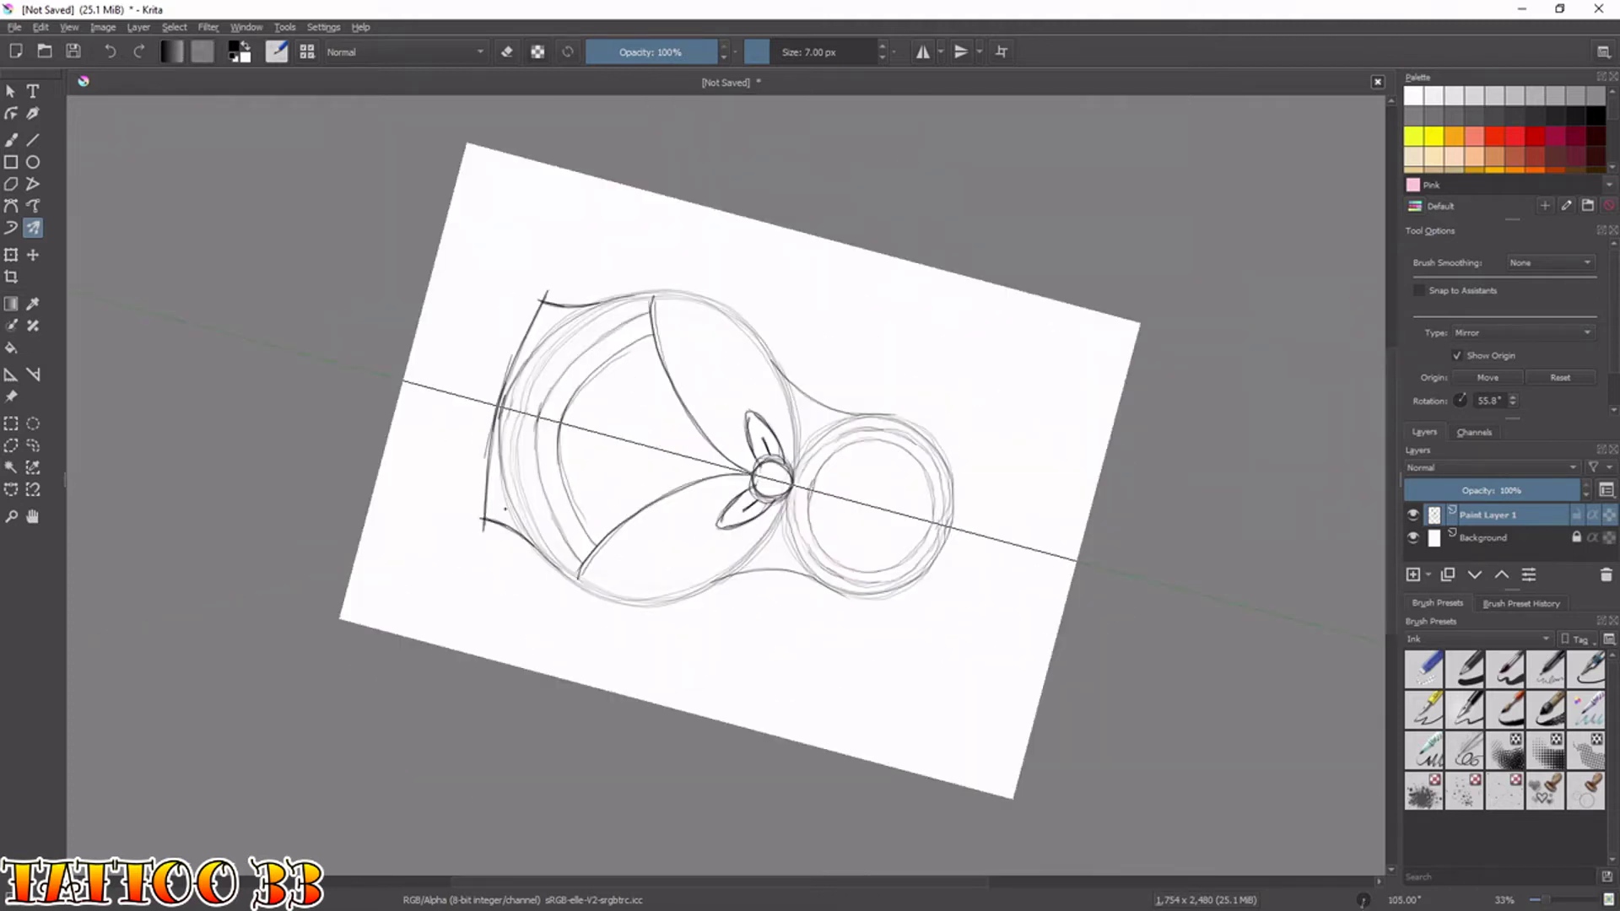
mouse_move(506, 508)
left_mouse_down()
mouse_move(518, 414)
mouse_move(563, 306)
left_mouse_up()
left_click_drag(507, 524, 529, 370)
mouse_move(511, 456)
left_mouse_down()
mouse_move(504, 499)
mouse_move(481, 492)
mouse_move(497, 397)
left_mouse_up()
mouse_move(532, 305)
left_mouse_down()
mouse_move(477, 522)
mouse_move(475, 490)
mouse_move(475, 505)
left_mouse_up()
key("5")
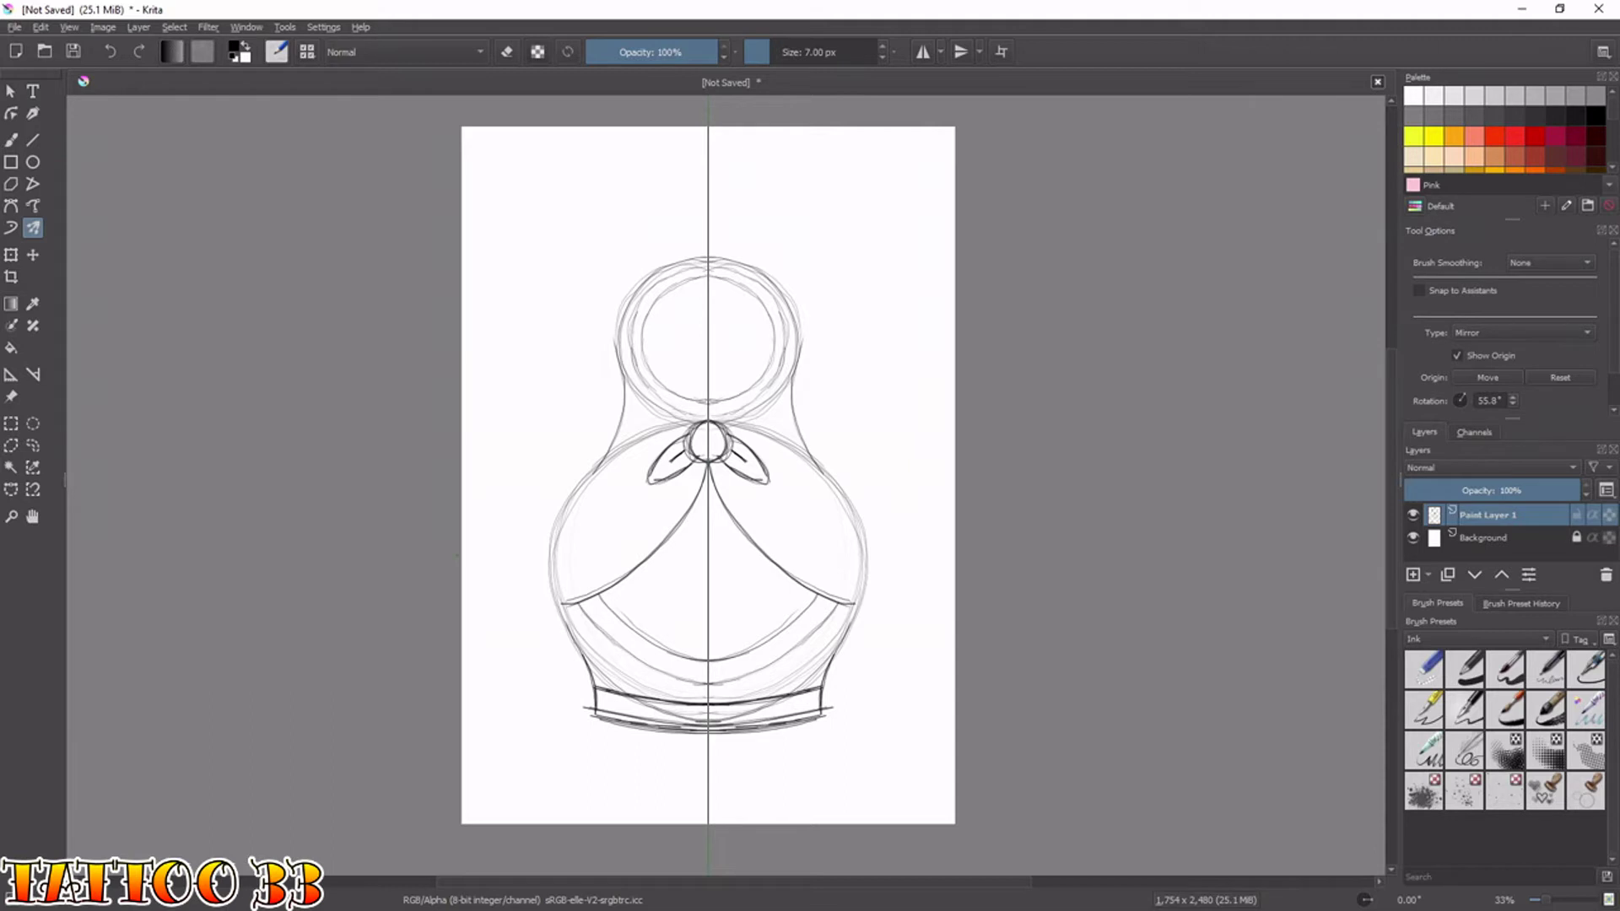
key("4")
key("4")
key("4")
key("6")
key("6")
key("6")
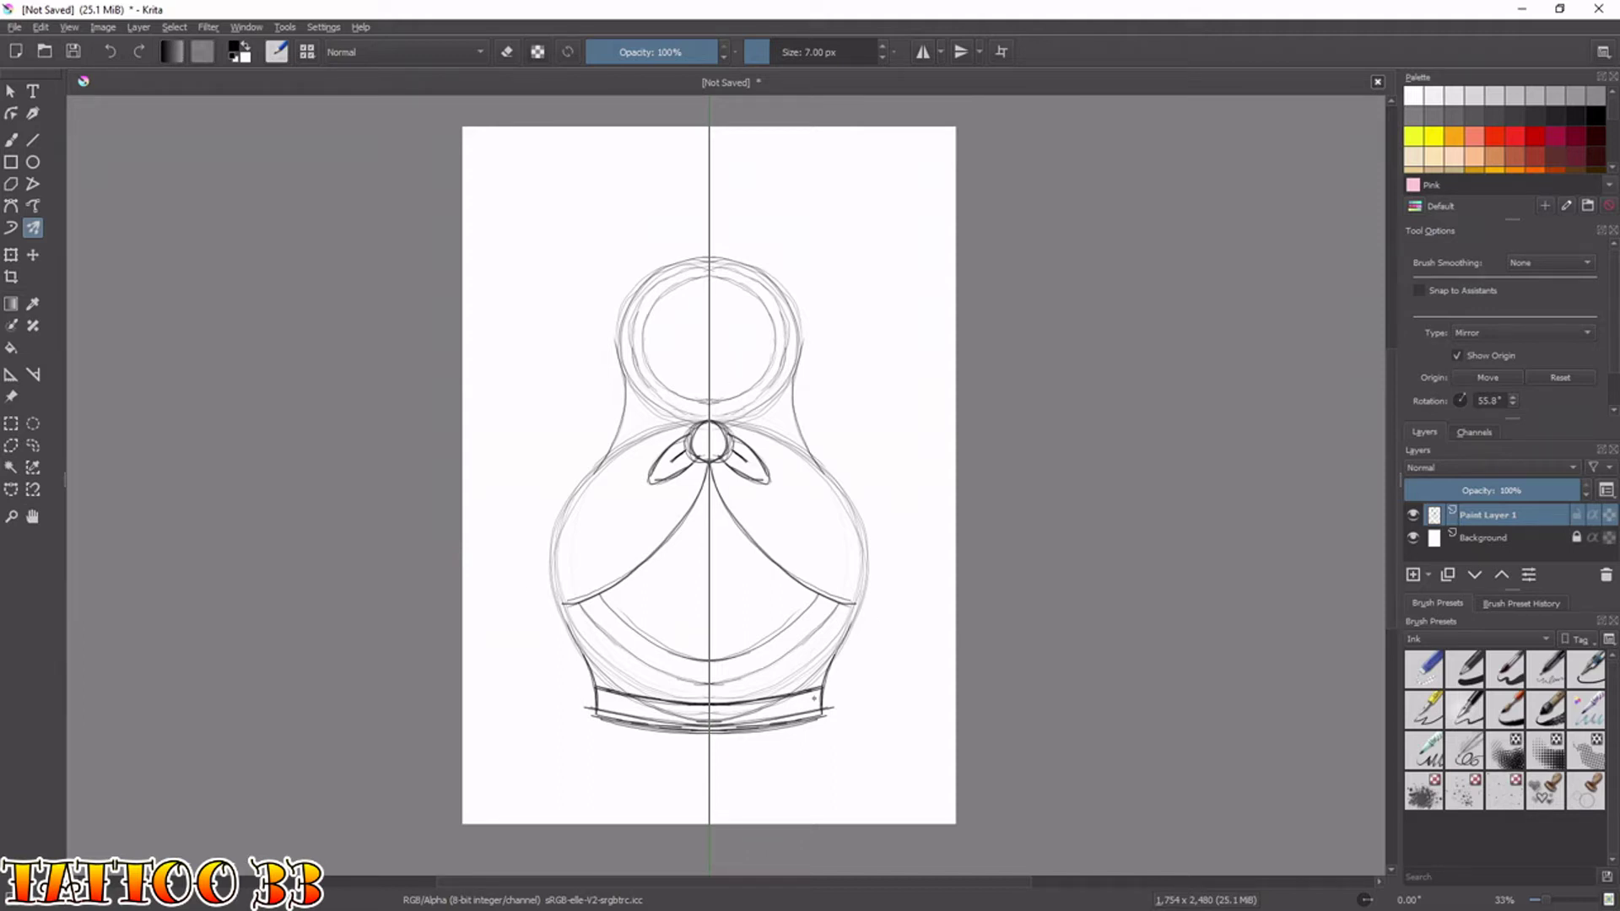
Sketch a second mirrored curve alongside each shawl edge, from the knot to the body outline, to form a border.
key("4")
key("4")
key("4")
key("4")
key("4")
key("4")
key("4")
key("4")
key("4")
key("4")
key("4")
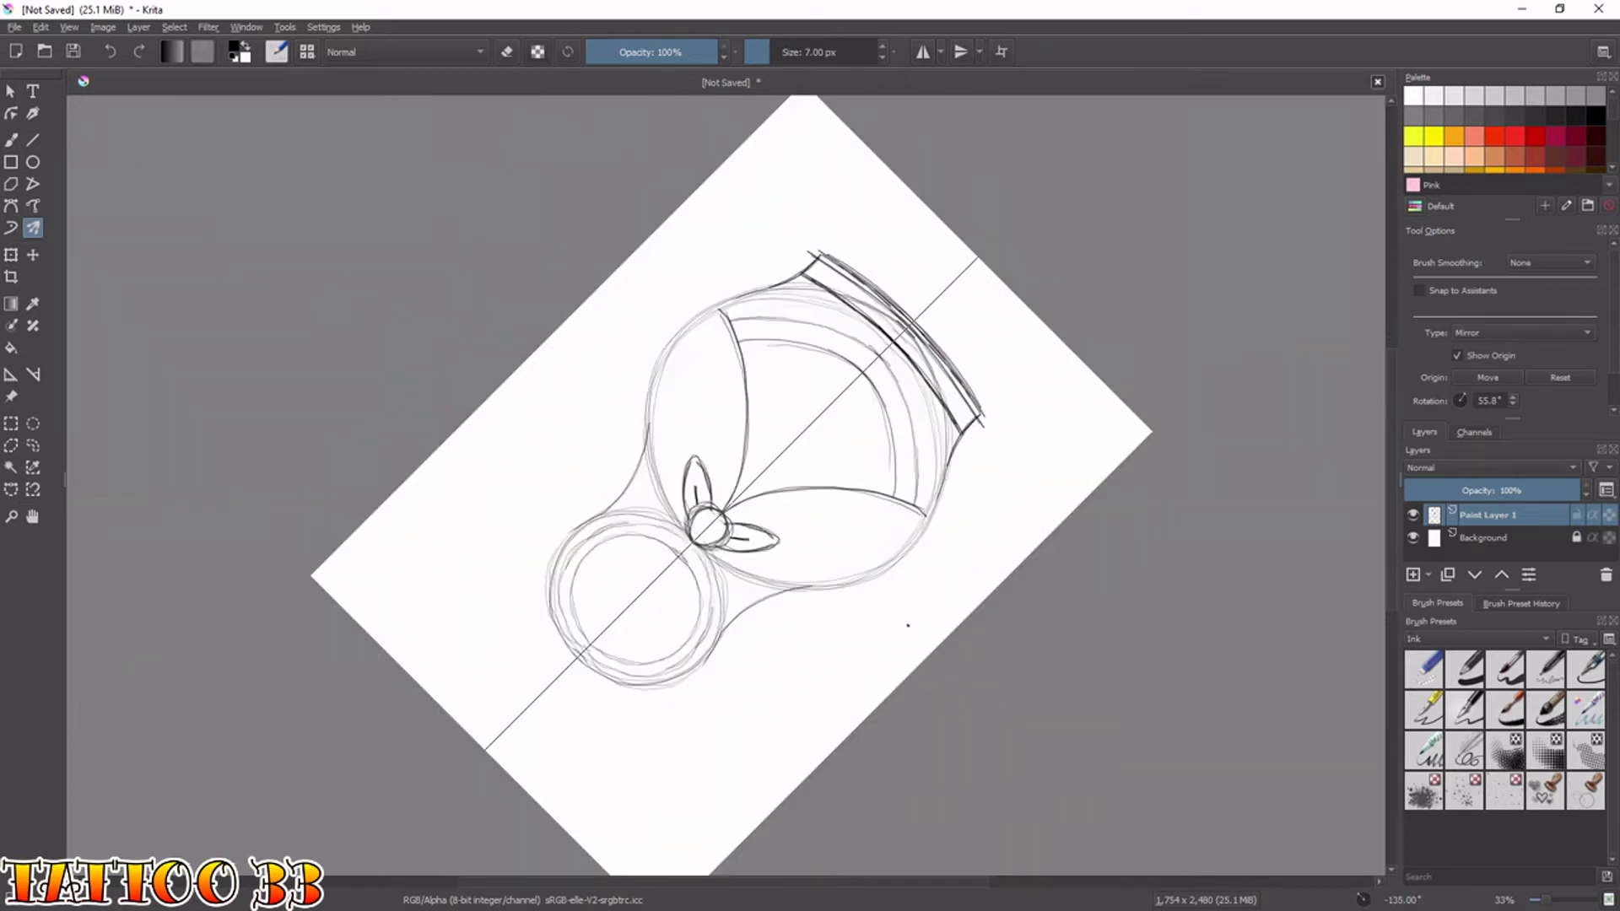
key("4")
key("4")
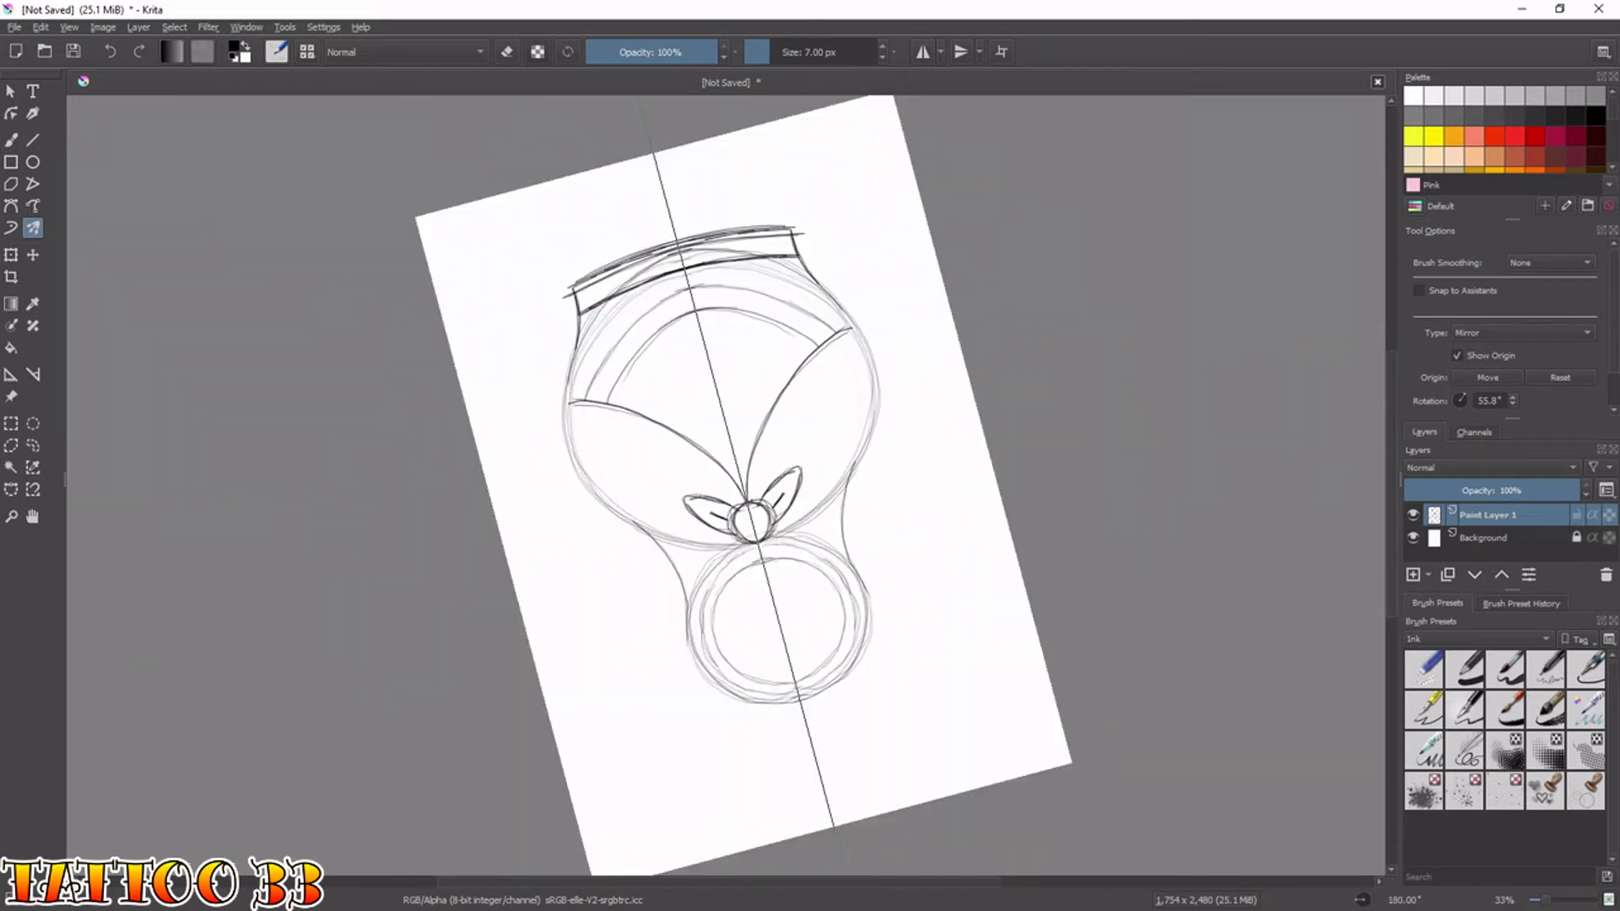
mouse_move(754, 491)
left_mouse_down()
mouse_move(791, 415)
mouse_move(857, 359)
mouse_move(802, 401)
mouse_move(744, 496)
left_mouse_up()
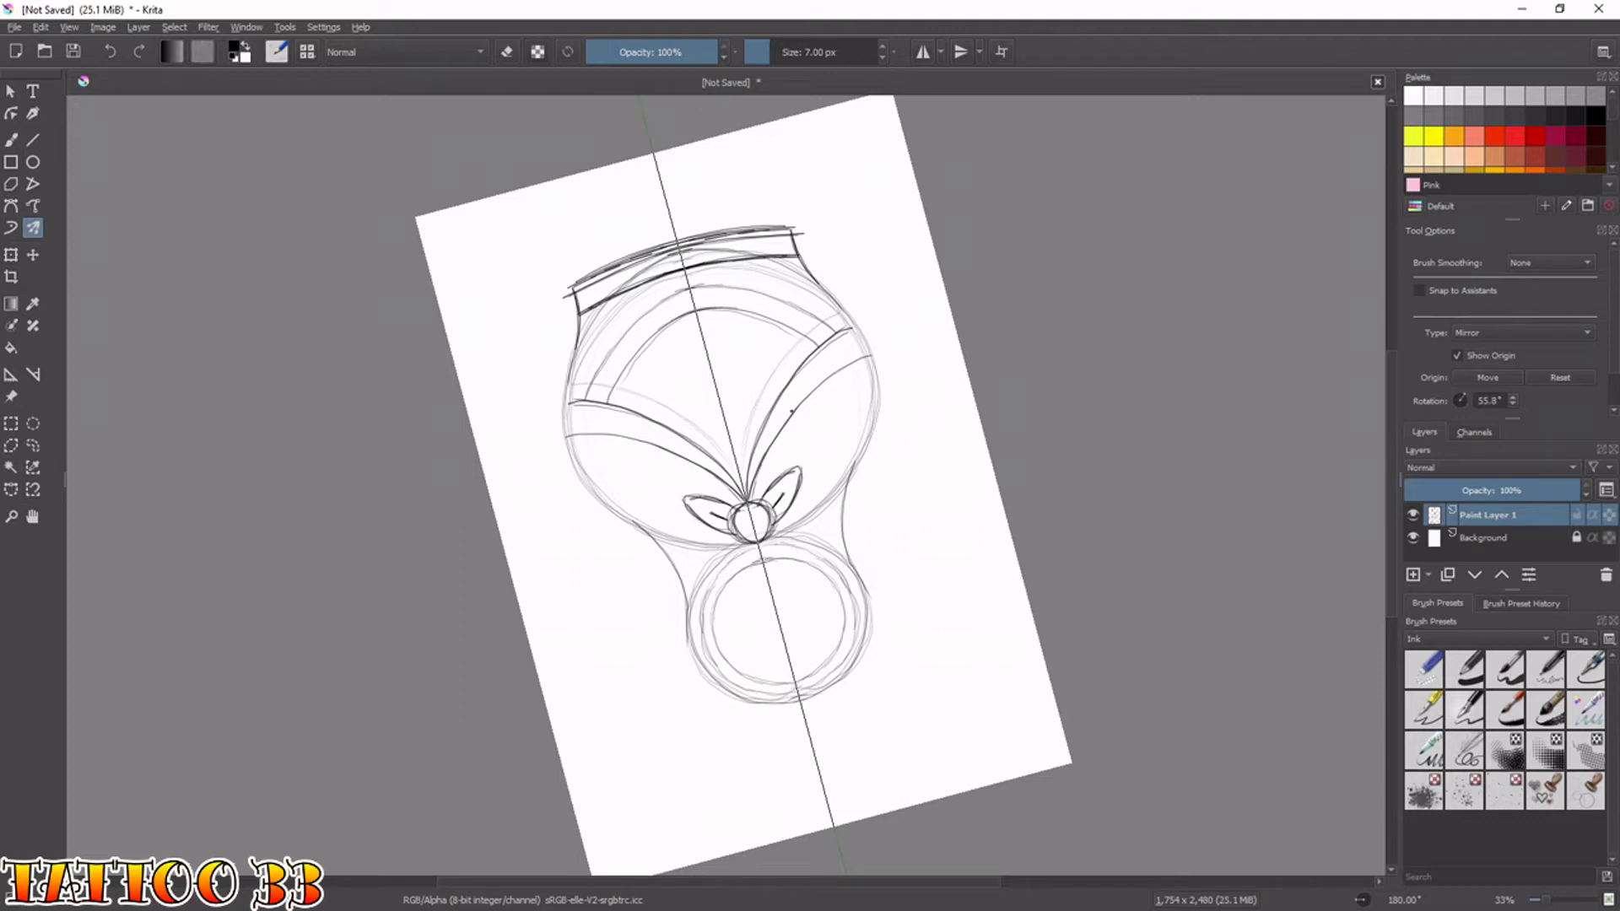
Sketch a straight eye guideline across the face, with short nose and mouth marks below it.
key("6")
key("6")
key("6")
key("6")
key("6")
key("6")
key("6")
key("6")
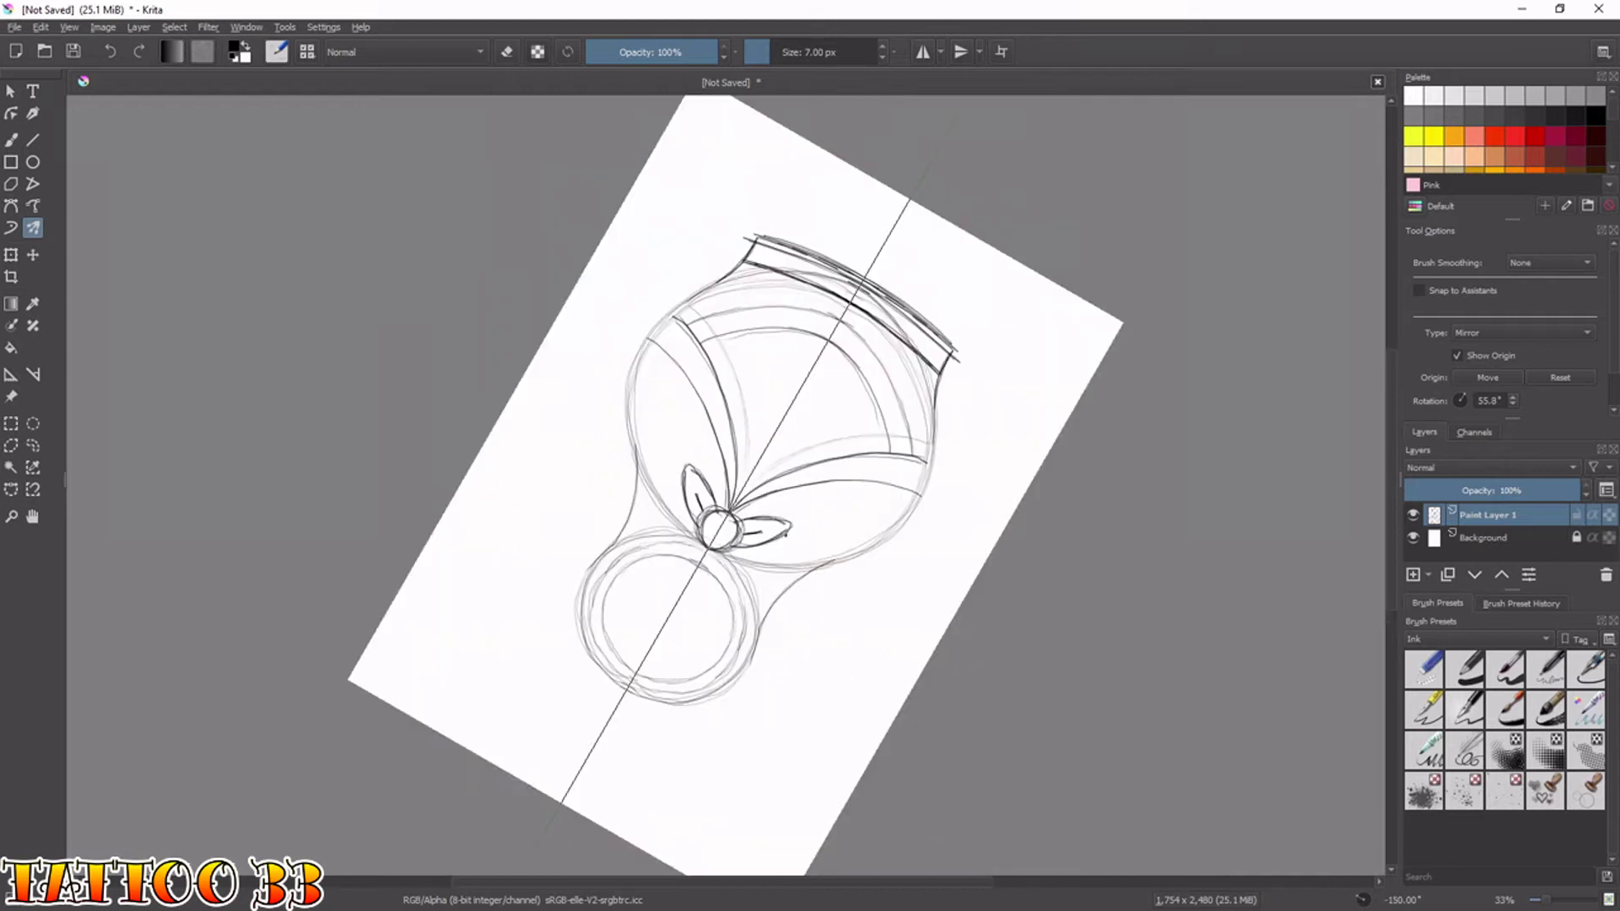
key("6")
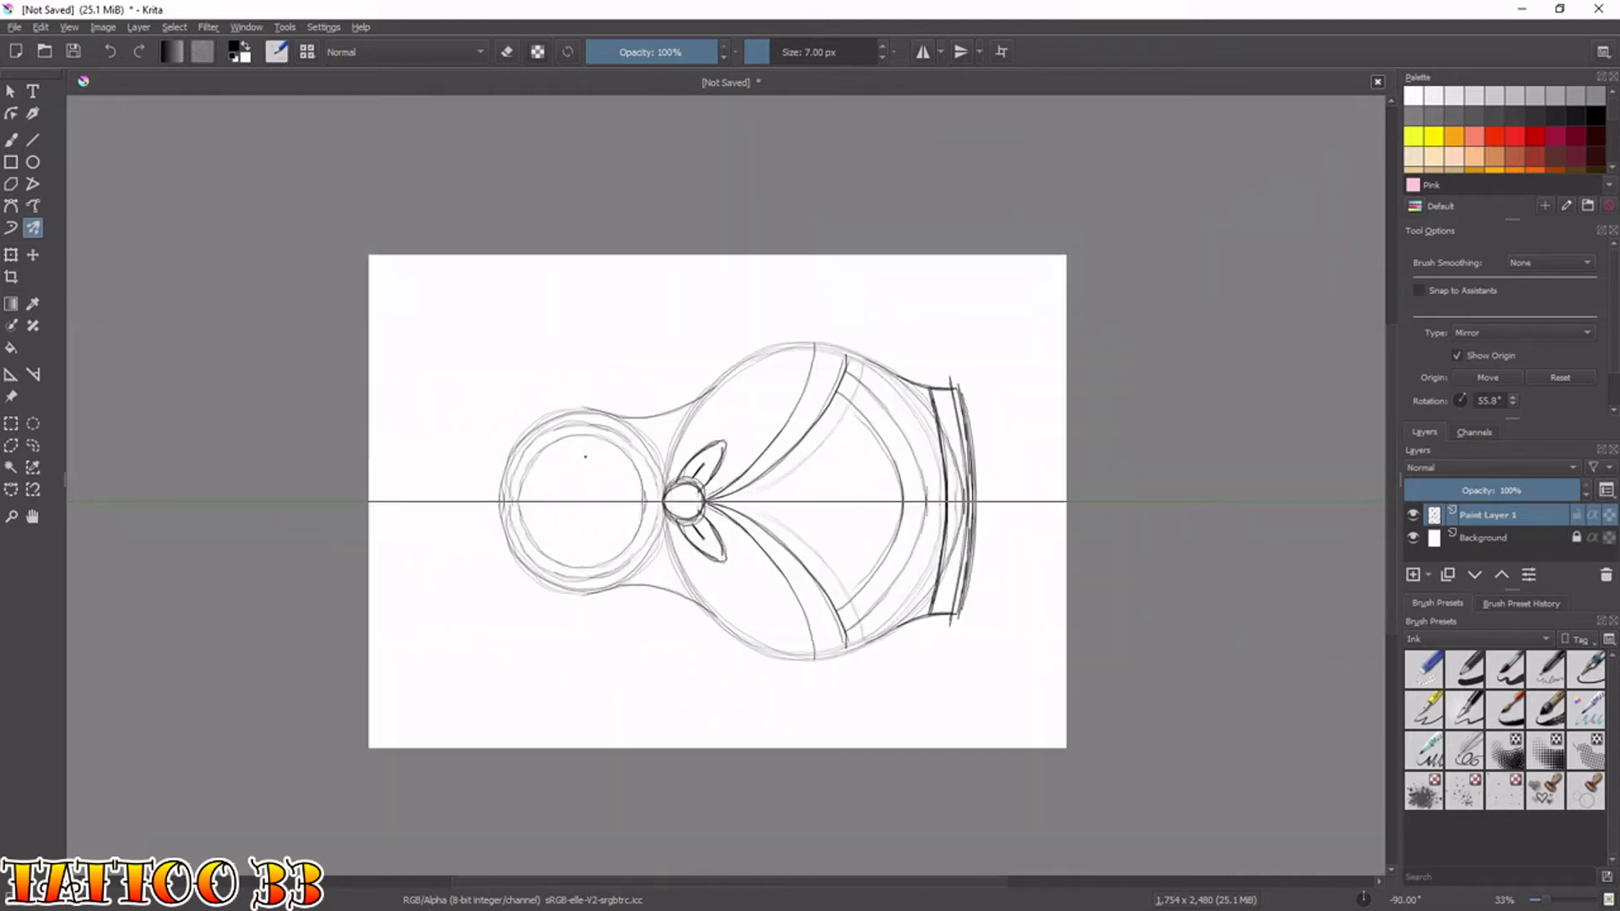
key("4")
key("4")
key("6")
key("6")
key("6")
key("6")
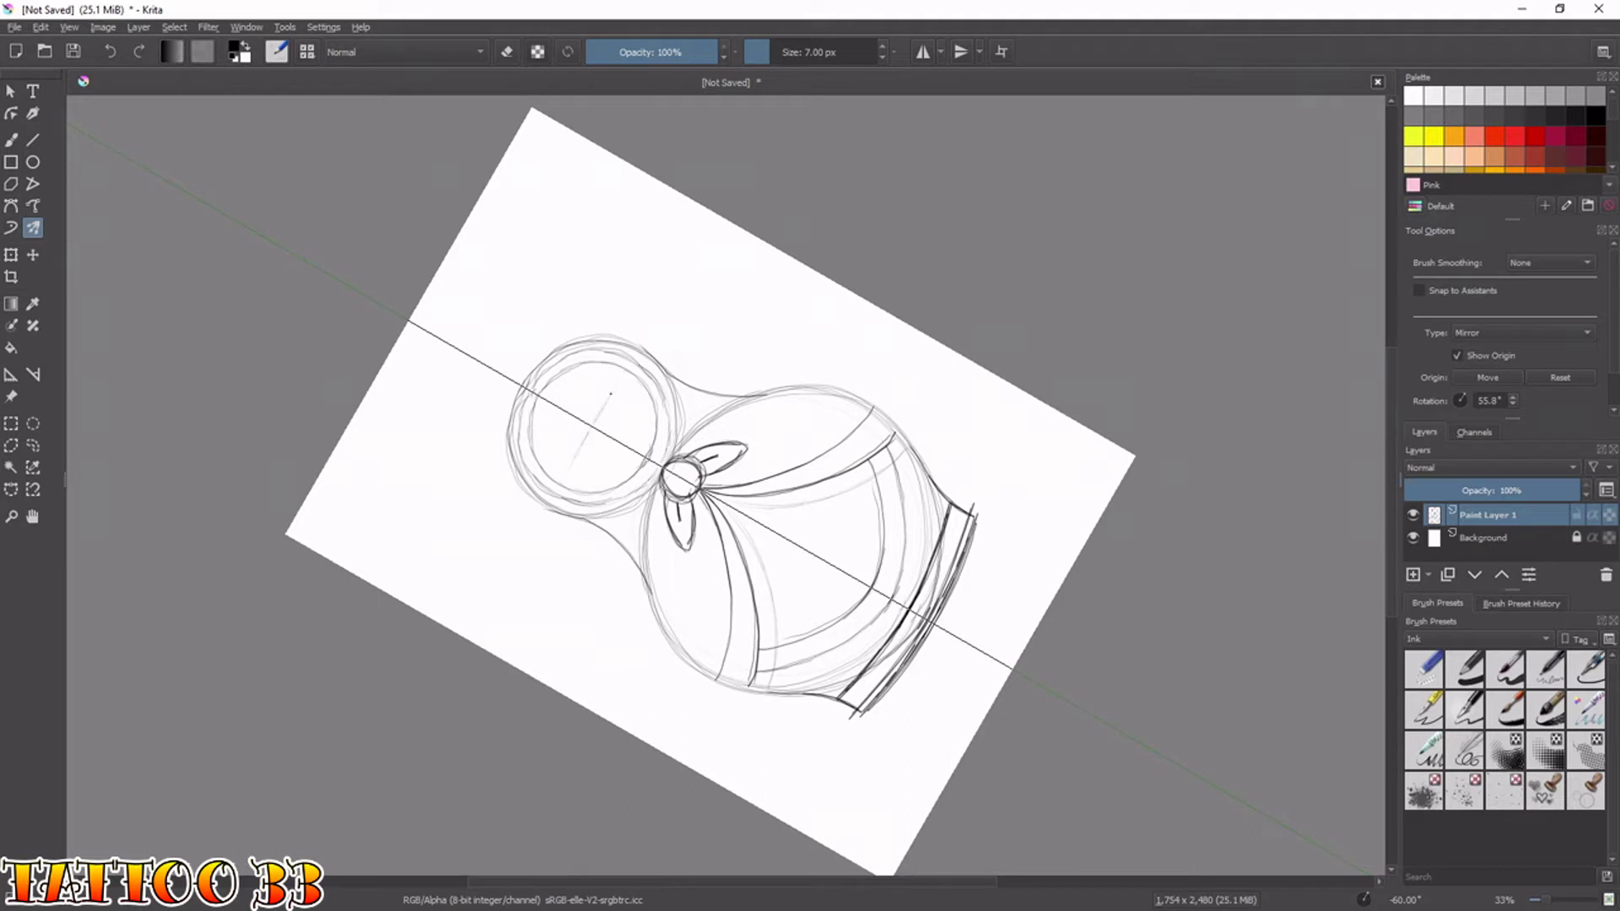
left_click_drag(590, 428, 574, 455)
Mark the inner and outer corners of both eyes with short ticks across the eye guideline.
key("ctrl+plus")
key("ctrl+plus")
key("ctrl+plus")
key("6")
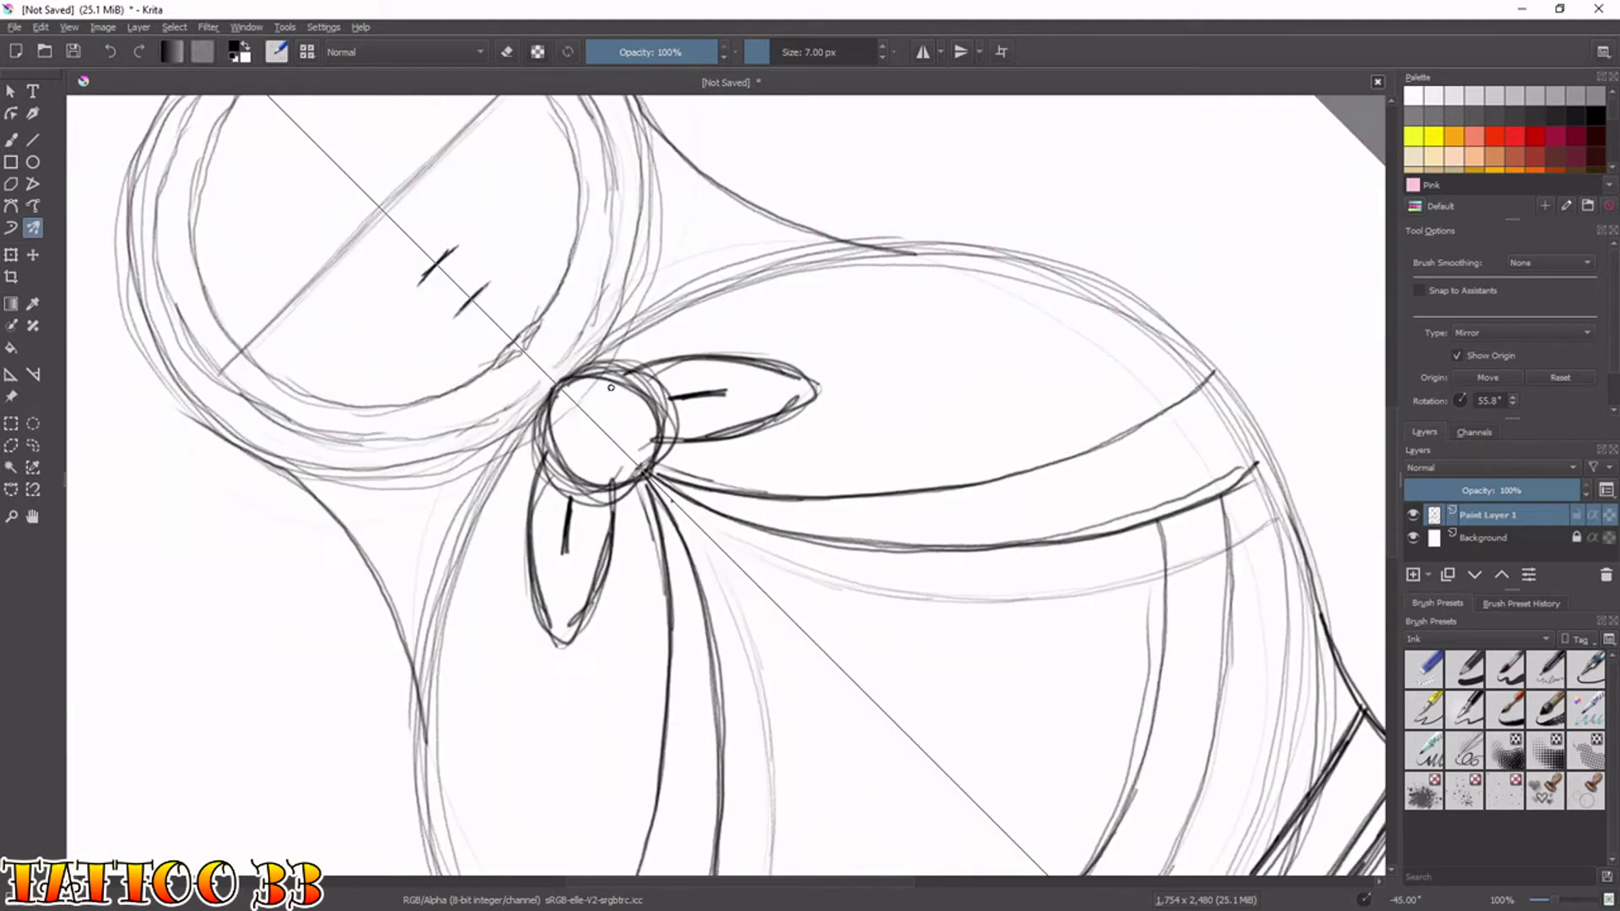
left_click_drag(487, 230, 686, 473)
key("4")
key("6")
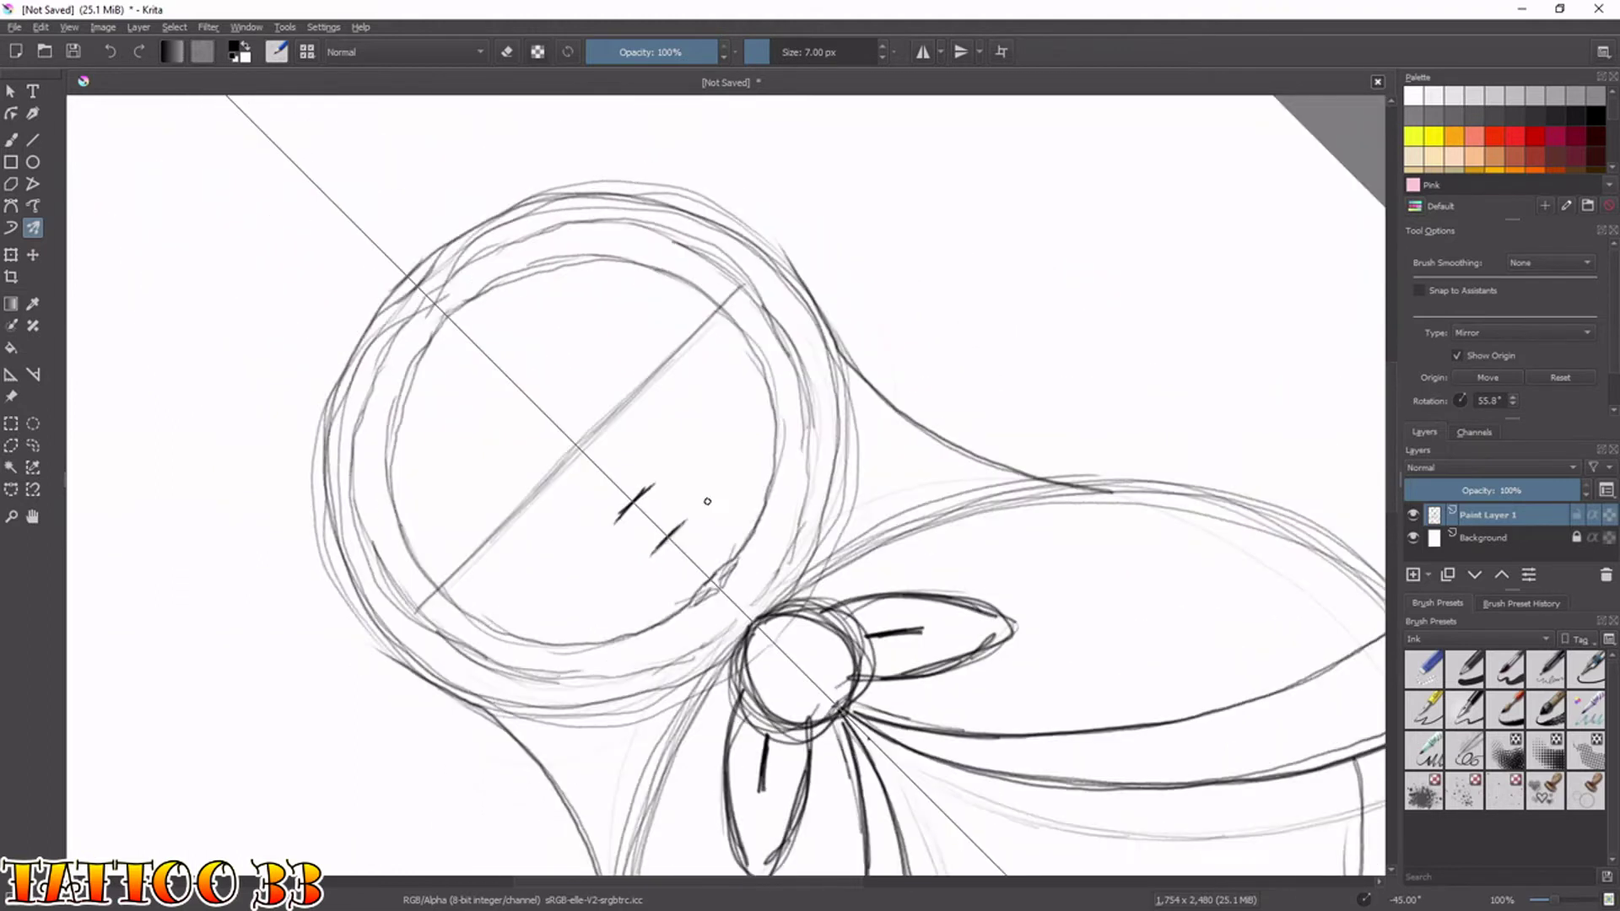
key("6")
key("6")
key("5")
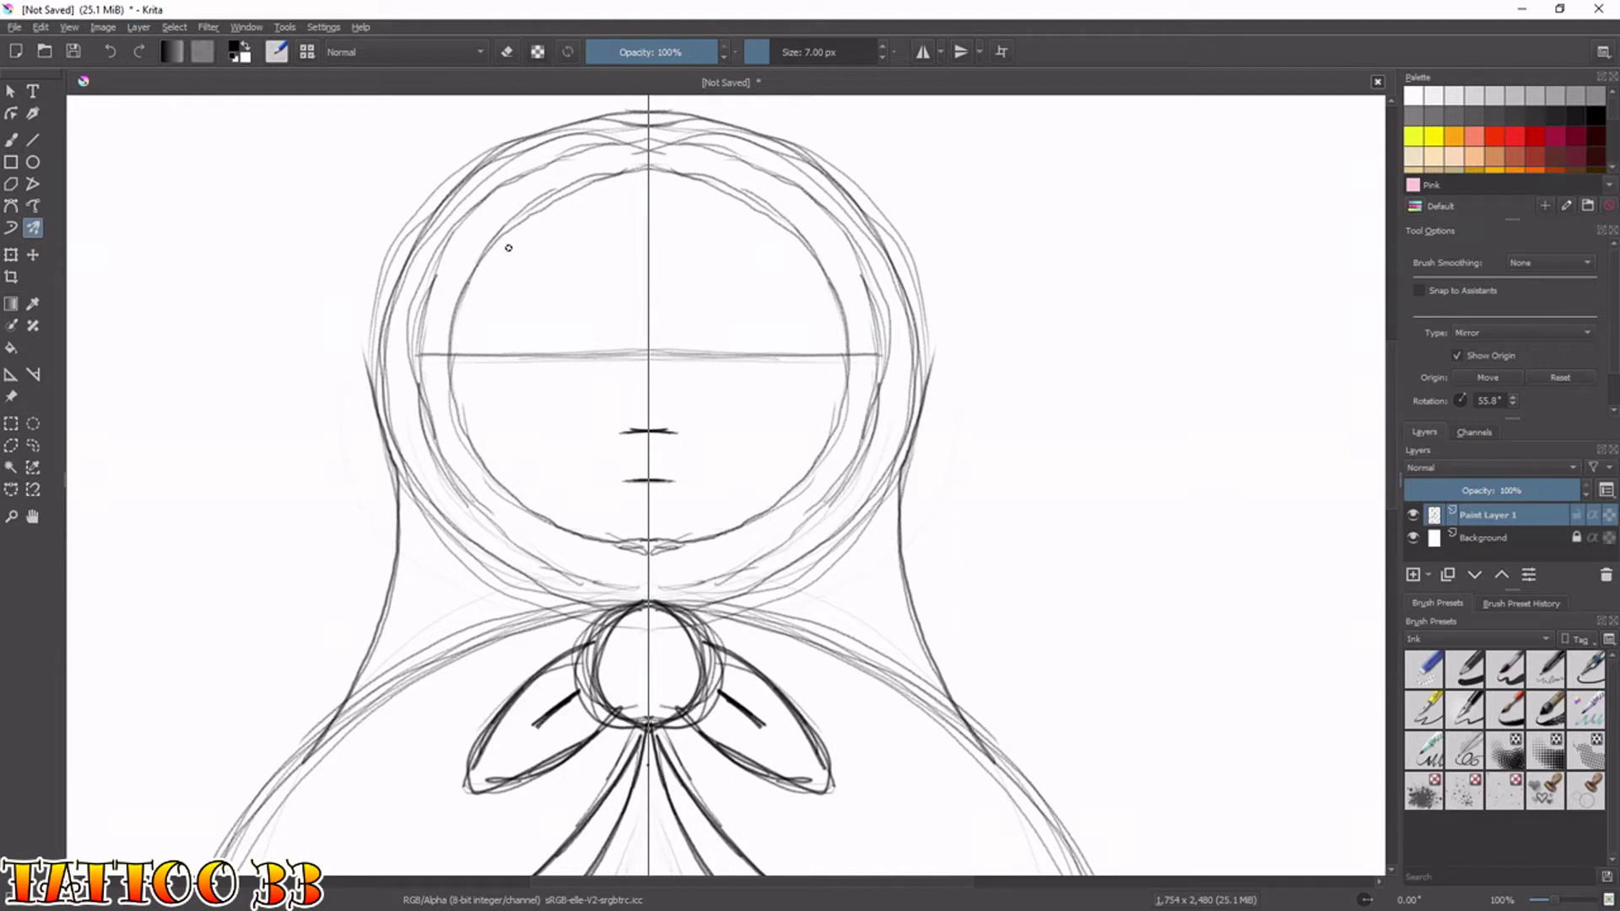
left_click_drag(694, 344, 695, 367)
left_click_drag(793, 343, 794, 364)
key("4")
key("4")
key("4")
key("4")
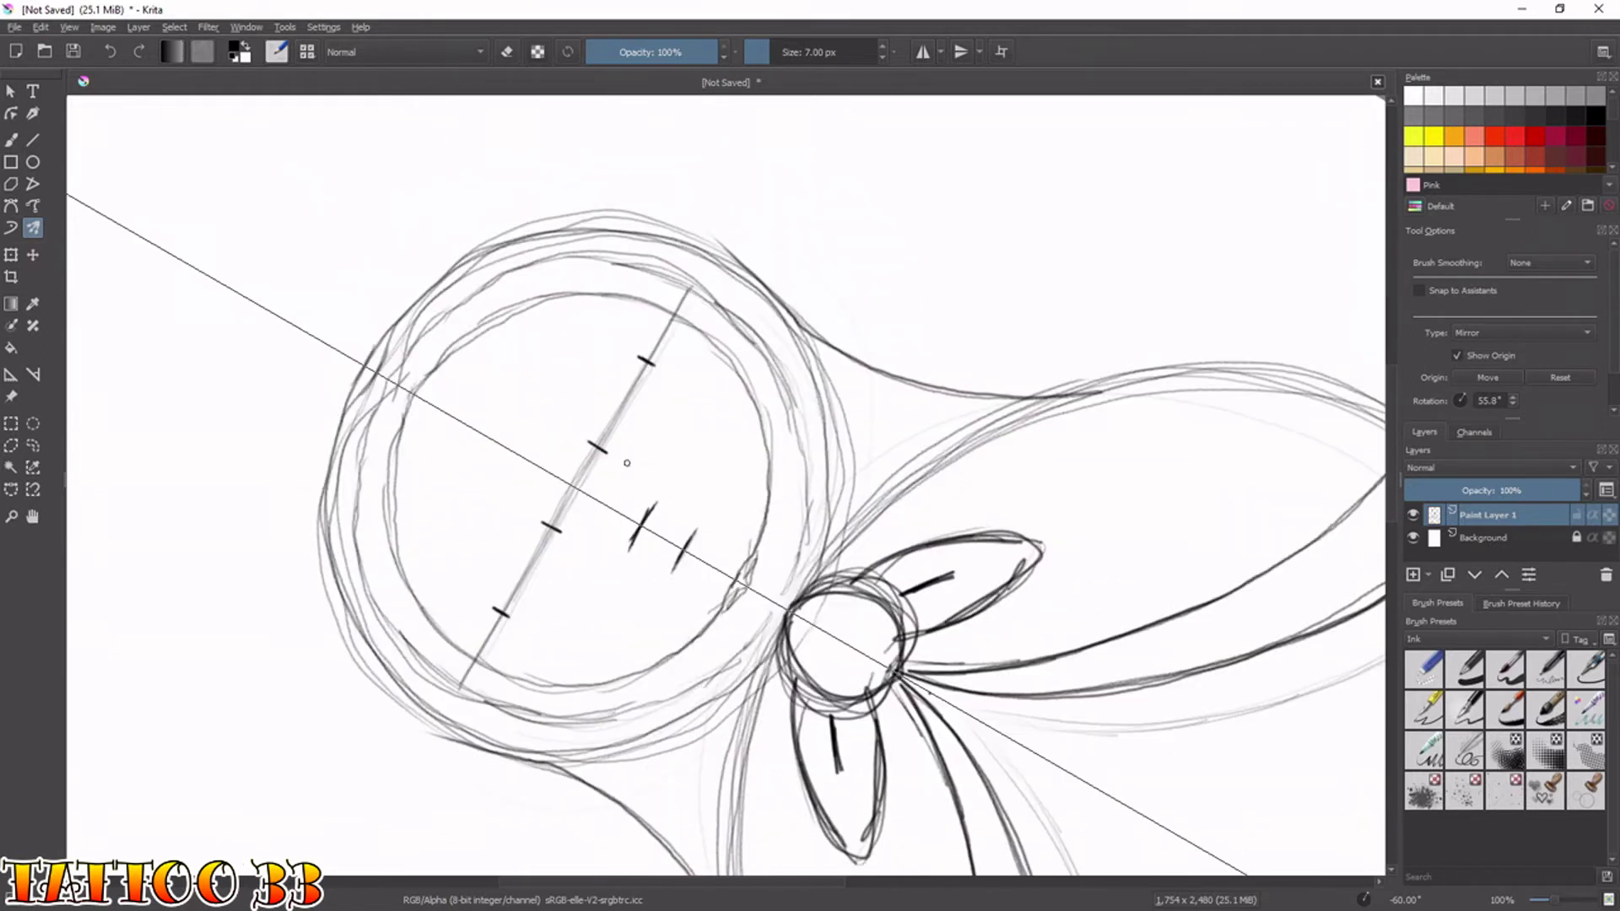
Sketch mirrored almond-shaped eye outlines between the corner ticks, undoing the strokes that need redrawing.
mouse_move(600, 442)
left_mouse_down()
mouse_move(607, 404)
mouse_move(647, 361)
mouse_move(610, 397)
mouse_move(600, 446)
mouse_move(646, 448)
mouse_move(665, 421)
left_mouse_up()
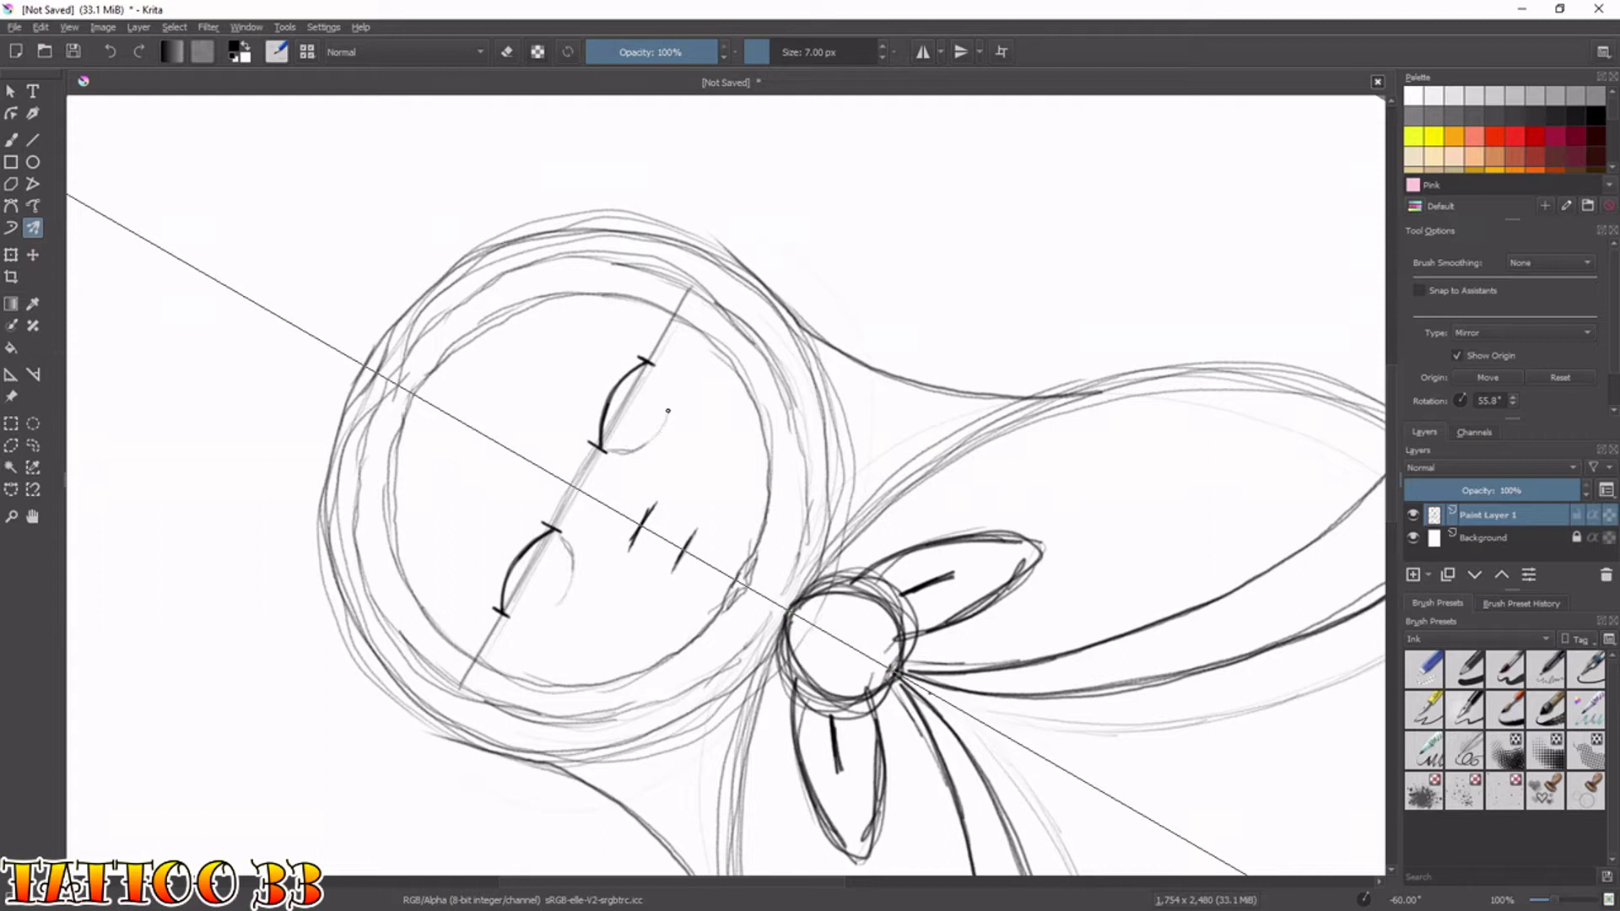
mouse_move(645, 361)
left_mouse_down()
mouse_move(664, 413)
mouse_move(617, 454)
mouse_move(662, 408)
mouse_move(646, 365)
mouse_move(661, 422)
mouse_move(604, 449)
left_mouse_up()
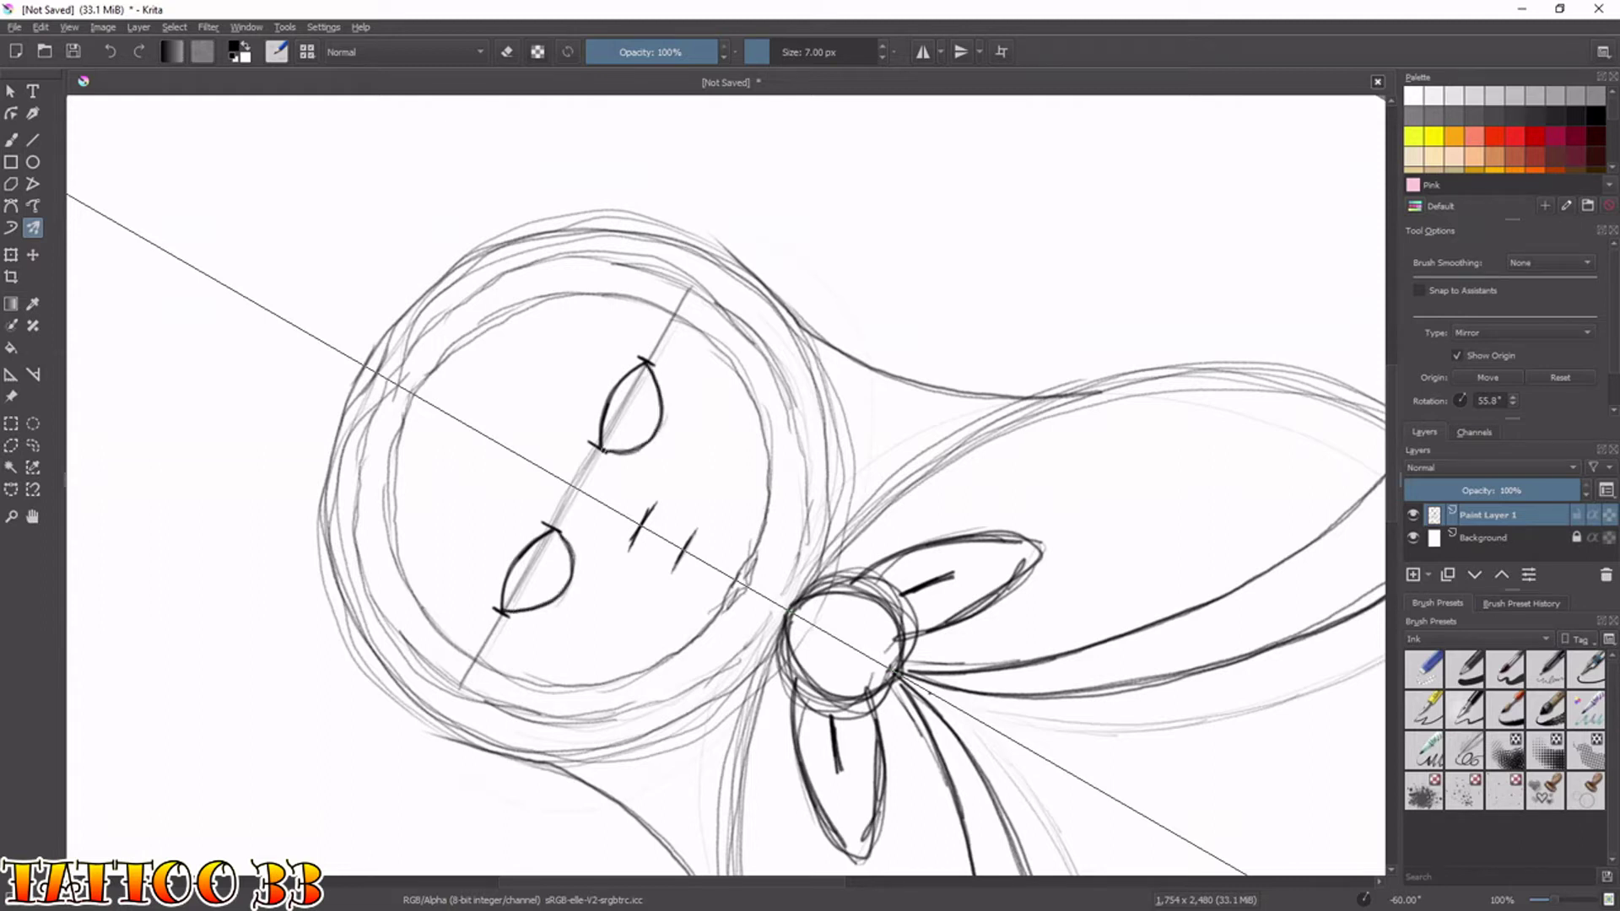
key("4")
key("ctrl+z")
key("ctrl+z")
Redraw the eye outlines narrower, sketch a round iris inside each eye, and reinforce the inner corners.
mouse_move(620, 464)
left_mouse_down()
mouse_move(618, 389)
mouse_move(602, 480)
mouse_move(634, 459)
mouse_move(624, 394)
mouse_move(636, 445)
mouse_move(613, 479)
mouse_move(636, 452)
mouse_move(623, 390)
left_mouse_up()
key("ctrl+z")
key("ctrl+z")
mouse_move(596, 455)
left_mouse_down()
mouse_move(623, 422)
mouse_move(599, 460)
mouse_move(606, 422)
mouse_move(617, 448)
mouse_move(601, 456)
left_mouse_up()
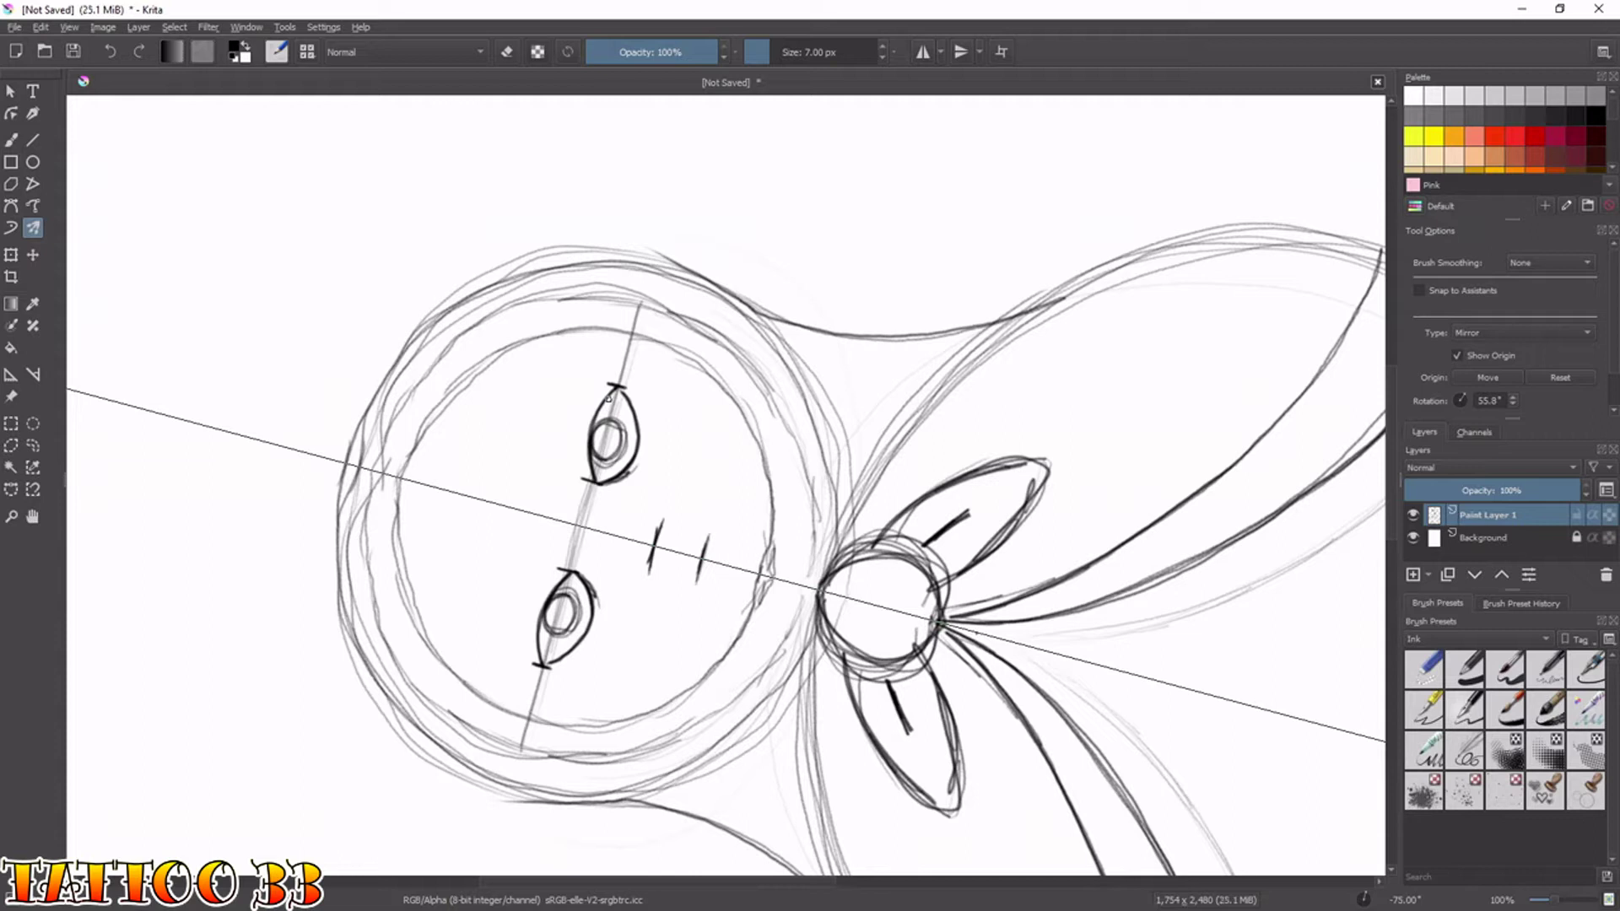
key("6")
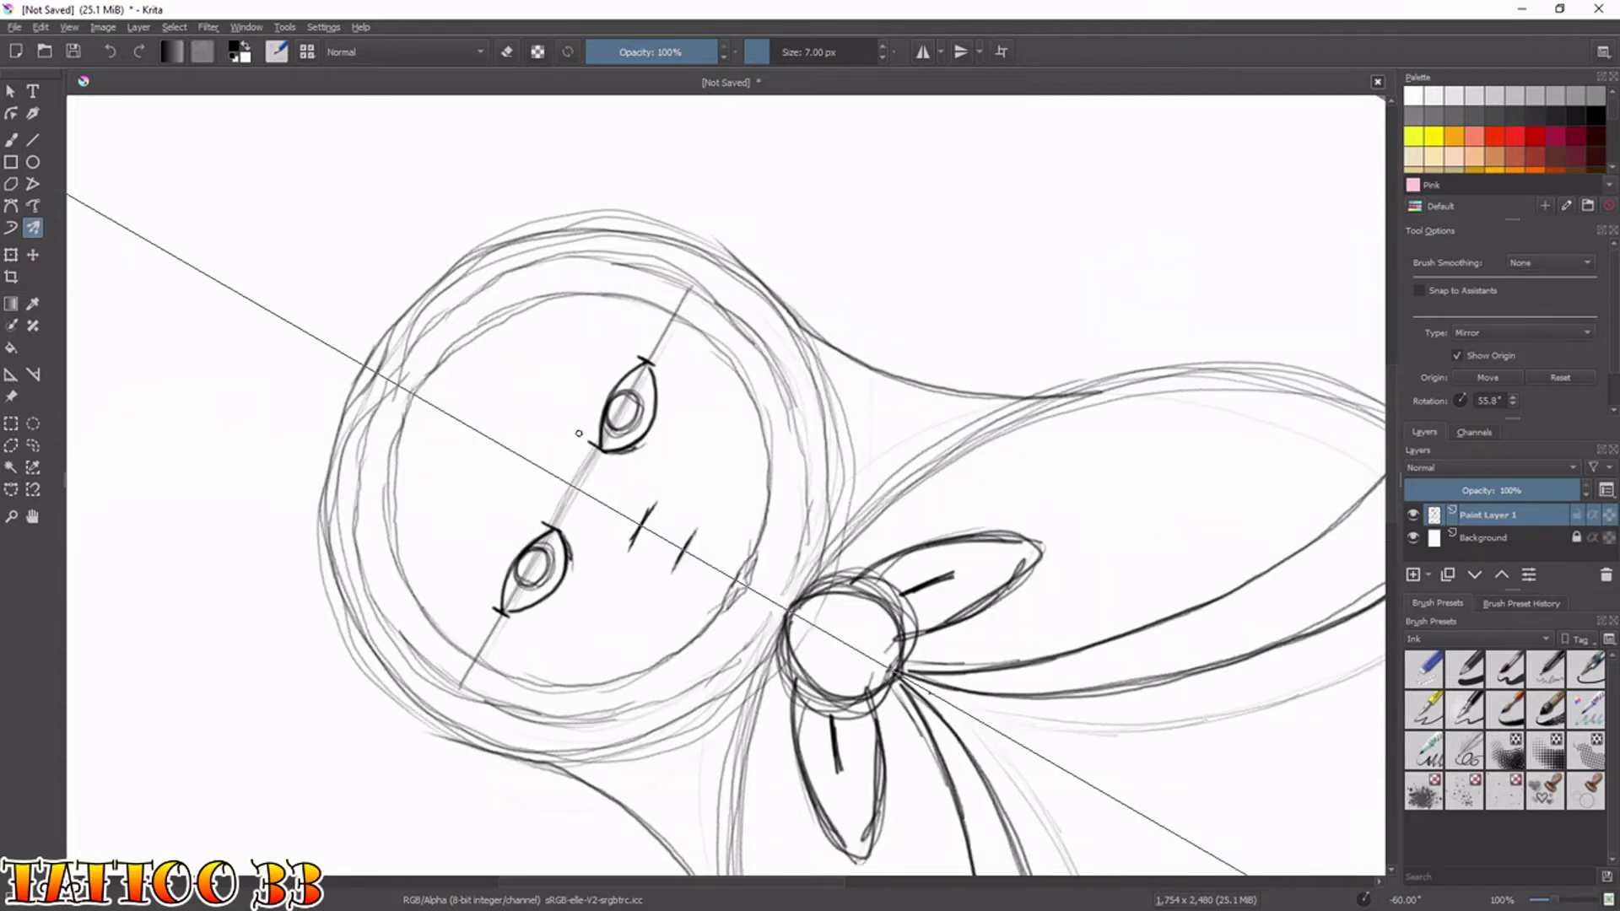
Sketch a thin arched eyebrow above each eye, then undo the extra thickening stroke.
mouse_move(581, 420)
left_mouse_down()
mouse_move(606, 361)
mouse_move(638, 338)
mouse_move(577, 416)
left_mouse_up()
key("ctrl+z")
key("ctrl+z")
mouse_move(631, 345)
left_mouse_down()
mouse_move(594, 371)
mouse_move(570, 428)
mouse_move(640, 336)
mouse_move(593, 378)
left_mouse_up()
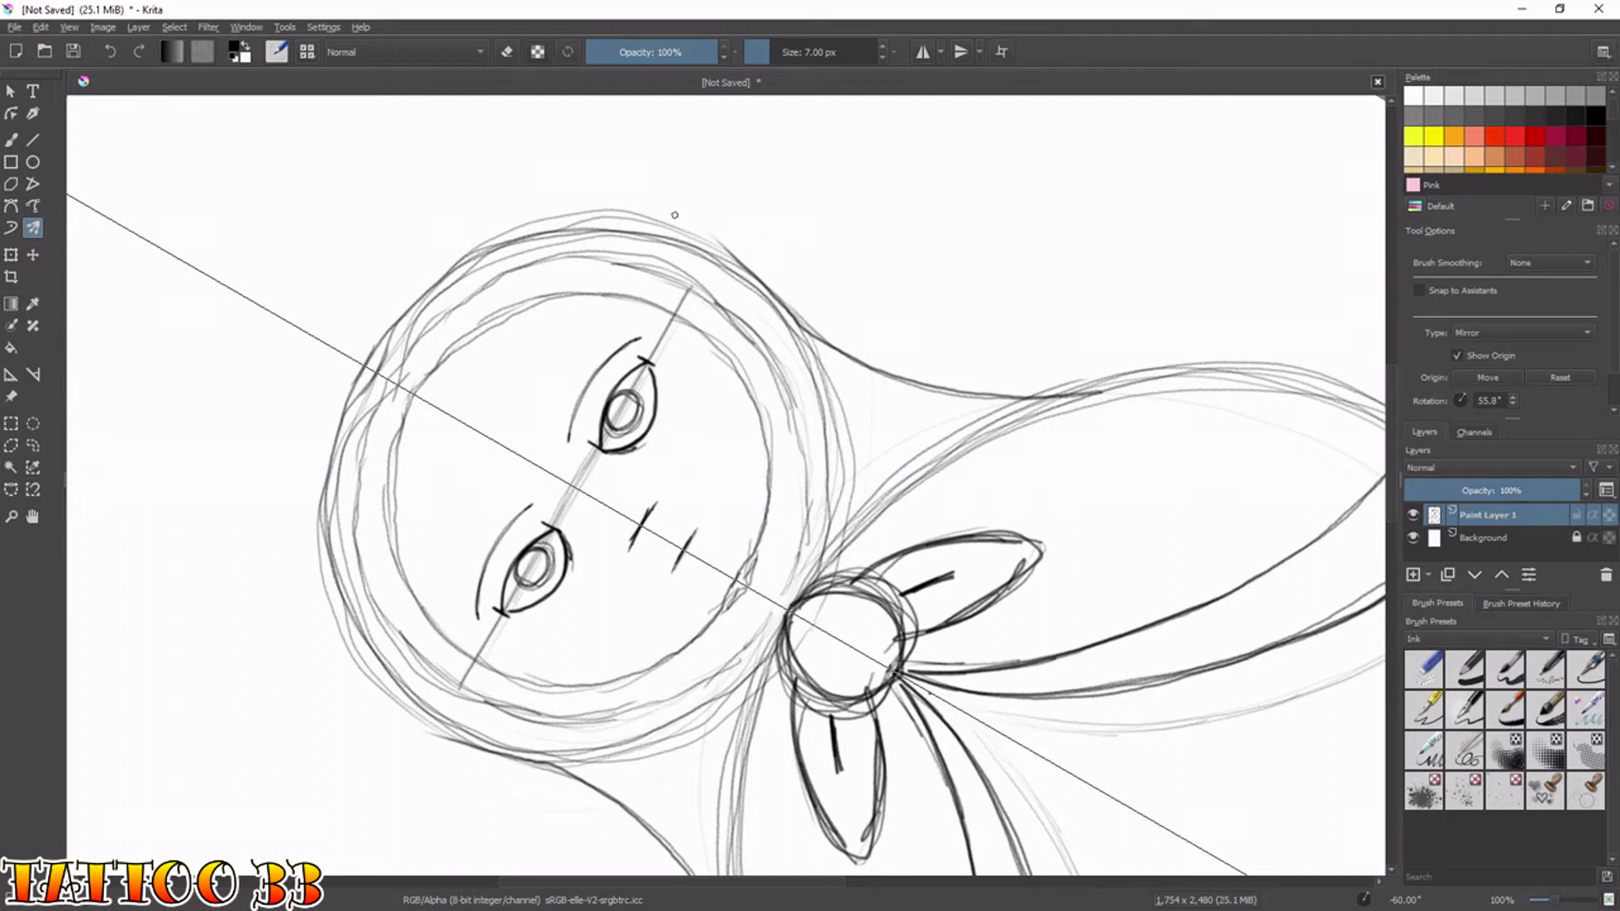
mouse_move(565, 434)
left_mouse_down()
mouse_move(582, 385)
mouse_move(640, 338)
mouse_move(584, 390)
mouse_move(573, 448)
mouse_move(590, 389)
mouse_move(627, 351)
left_mouse_up()
left_click_drag(725, 251, 890, 319)
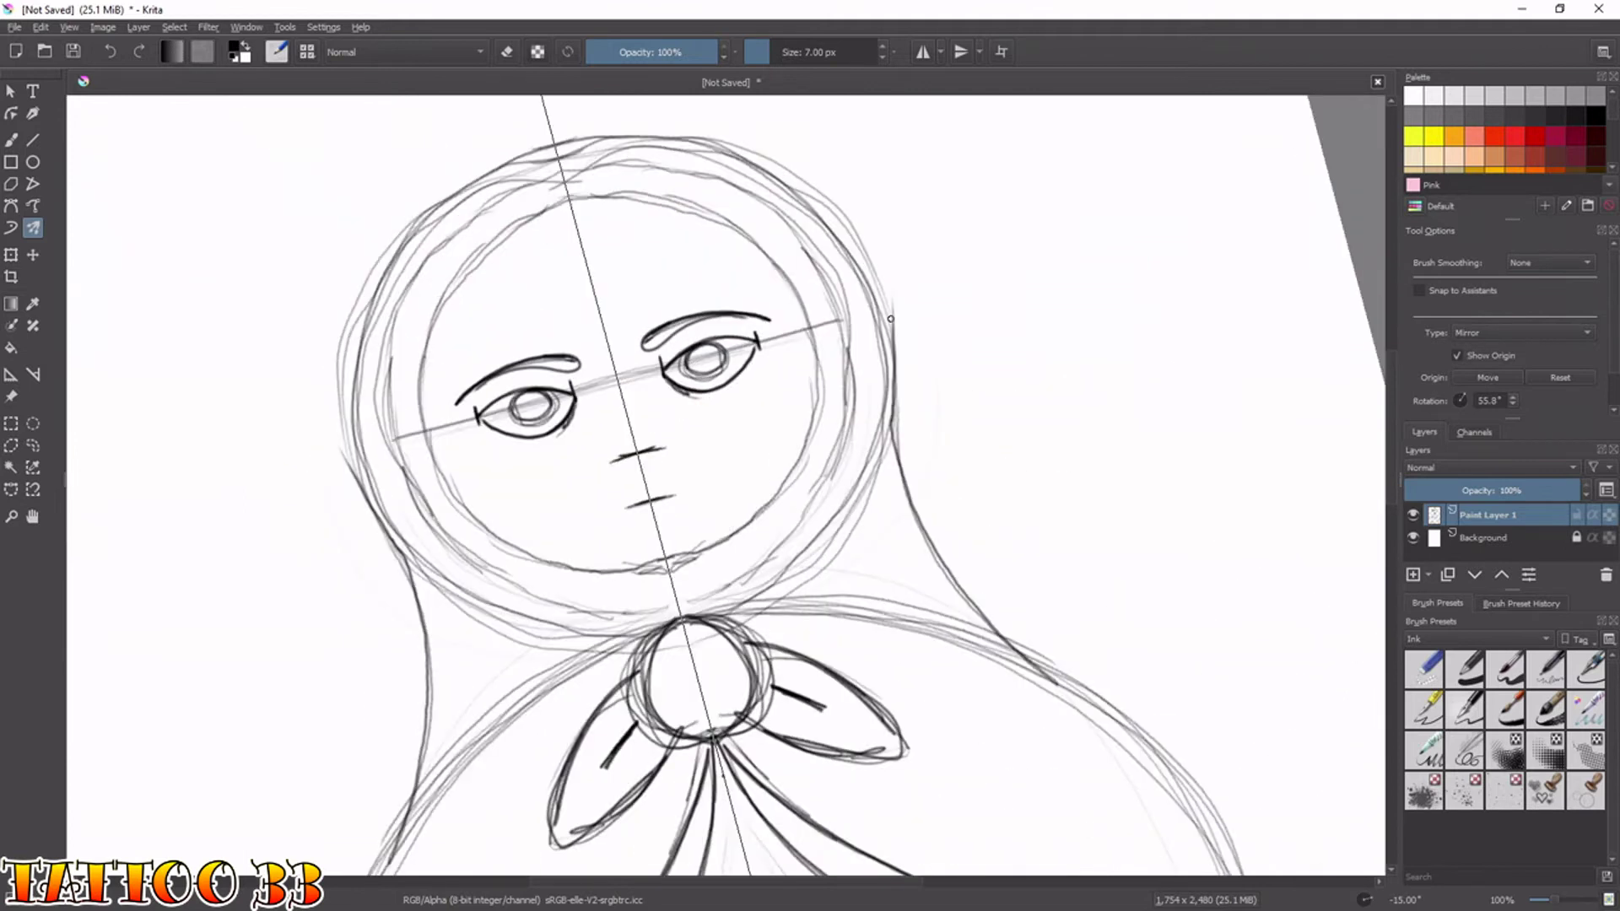
key("ctrl+z")
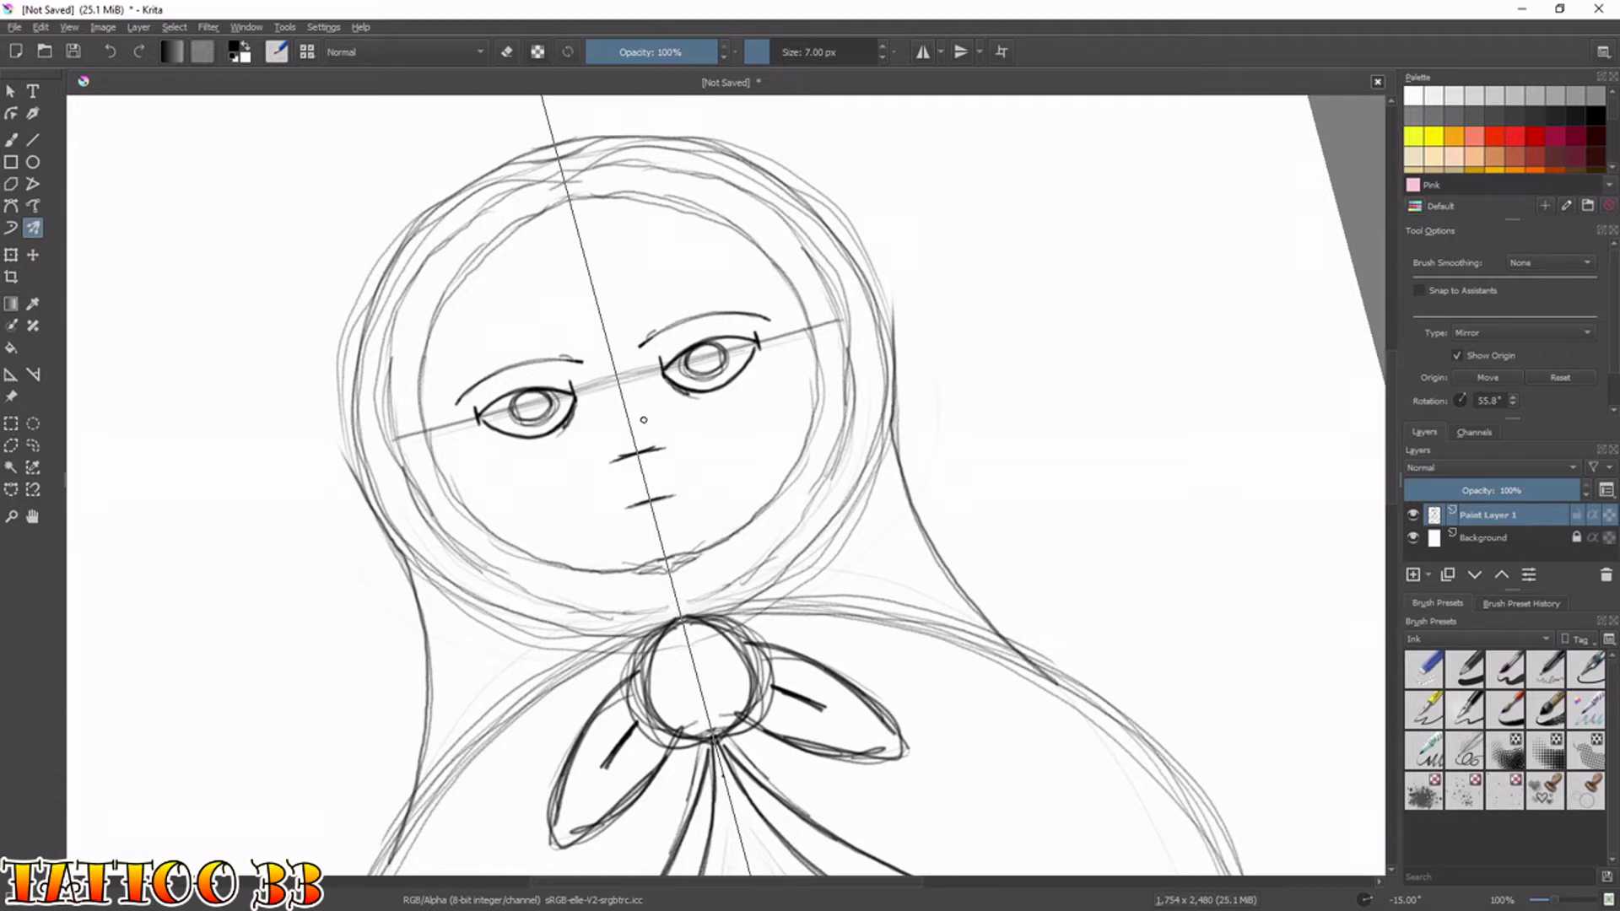
Sketch mirrored nose bridge lines down from the inner brow ends and reinforce the arched brows.
left_click_drag(645, 418, 639, 359)
key("4")
key("4")
key("4")
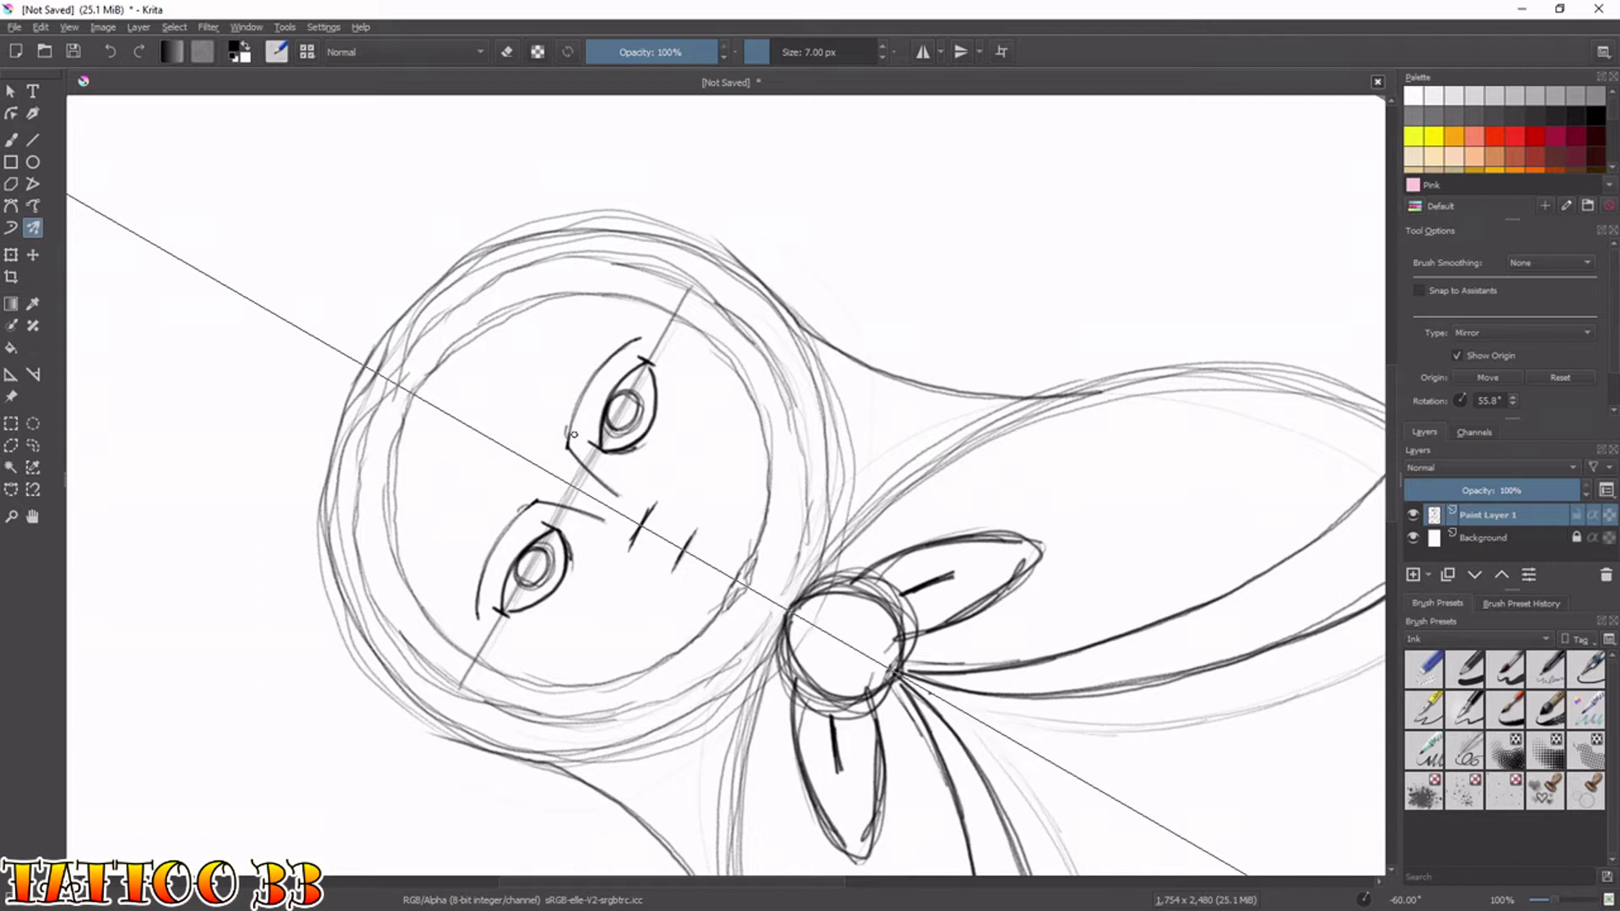
mouse_move(580, 438)
left_mouse_down()
mouse_move(602, 371)
mouse_move(635, 339)
left_mouse_up()
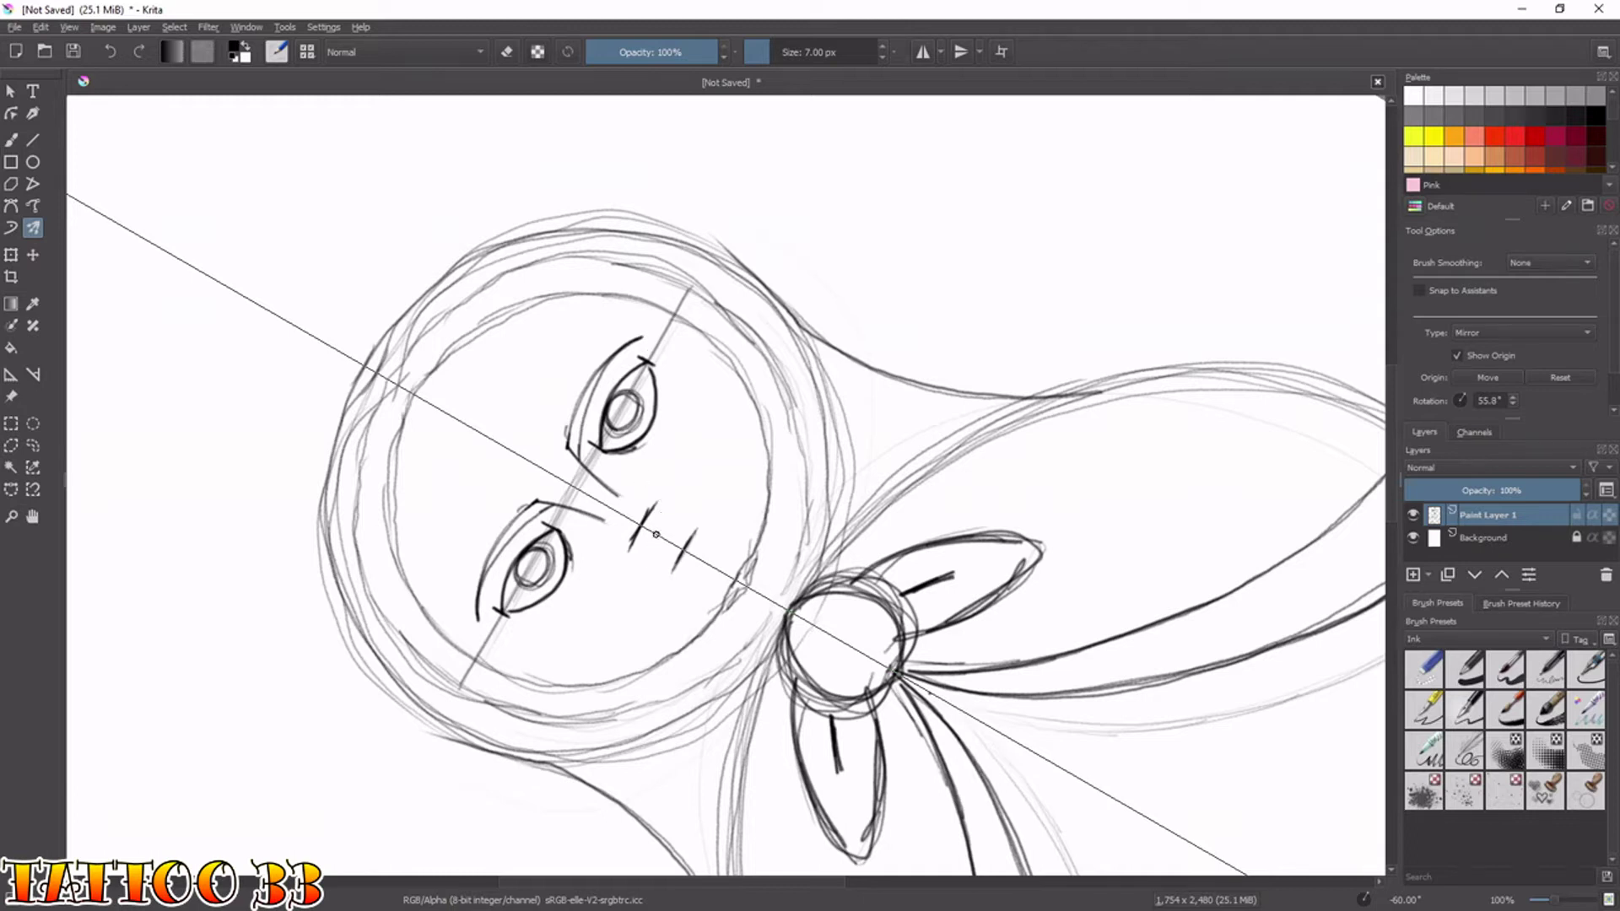
Sketch the wavy underside of the nose and a curved mouth line over their guide marks.
scroll(646, 520, "up", 3)
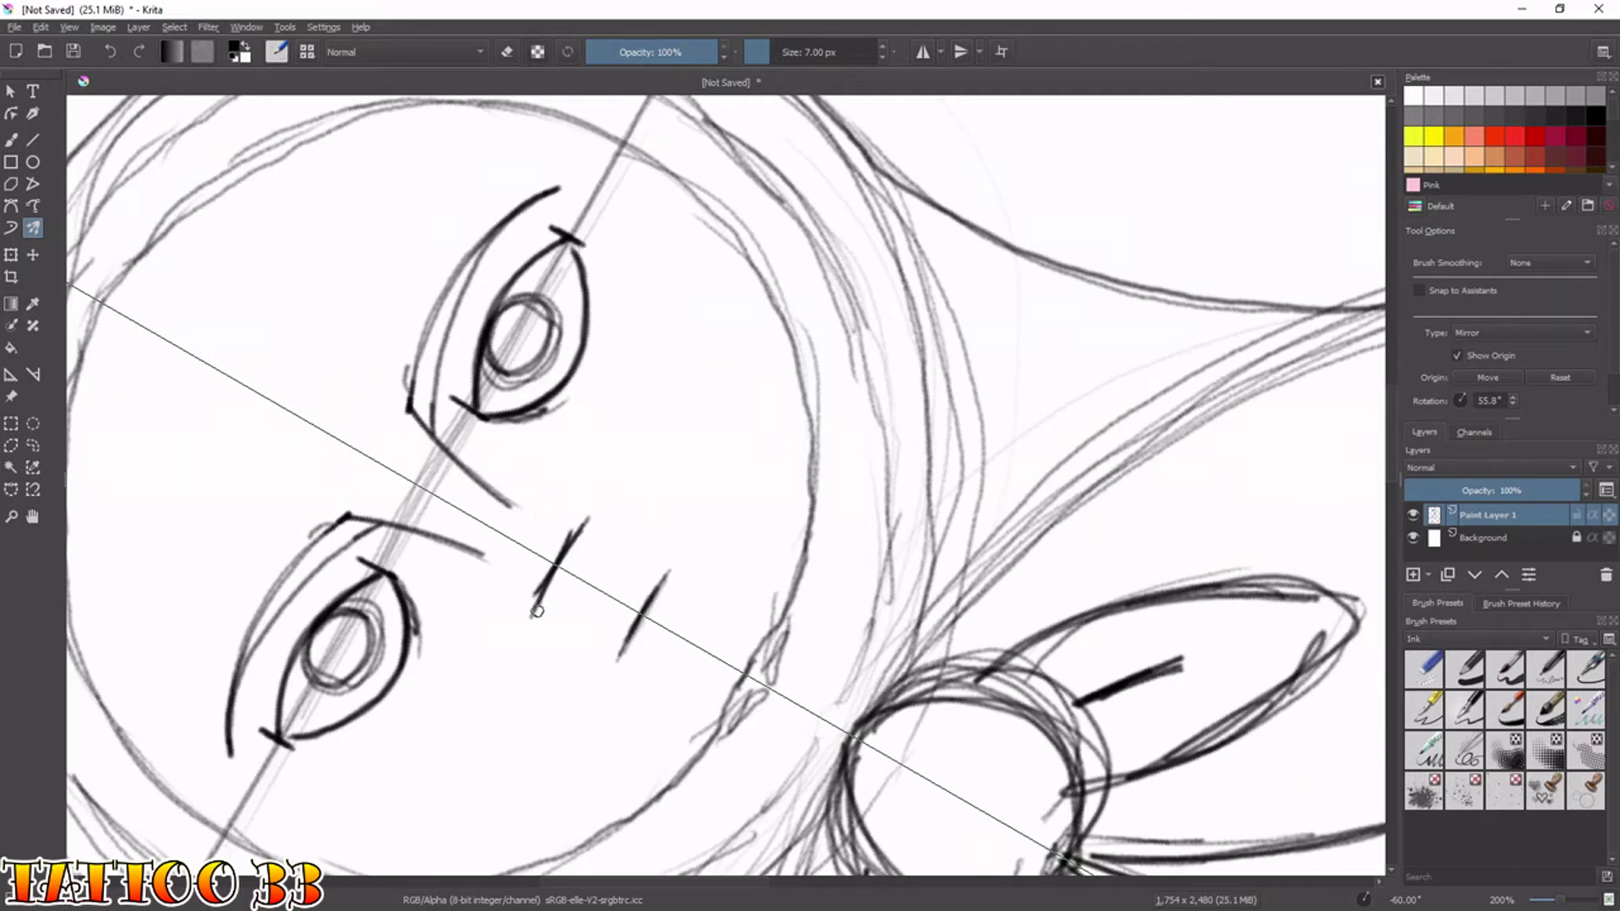
mouse_move(533, 623)
left_mouse_down()
mouse_move(595, 522)
mouse_move(573, 581)
left_mouse_up()
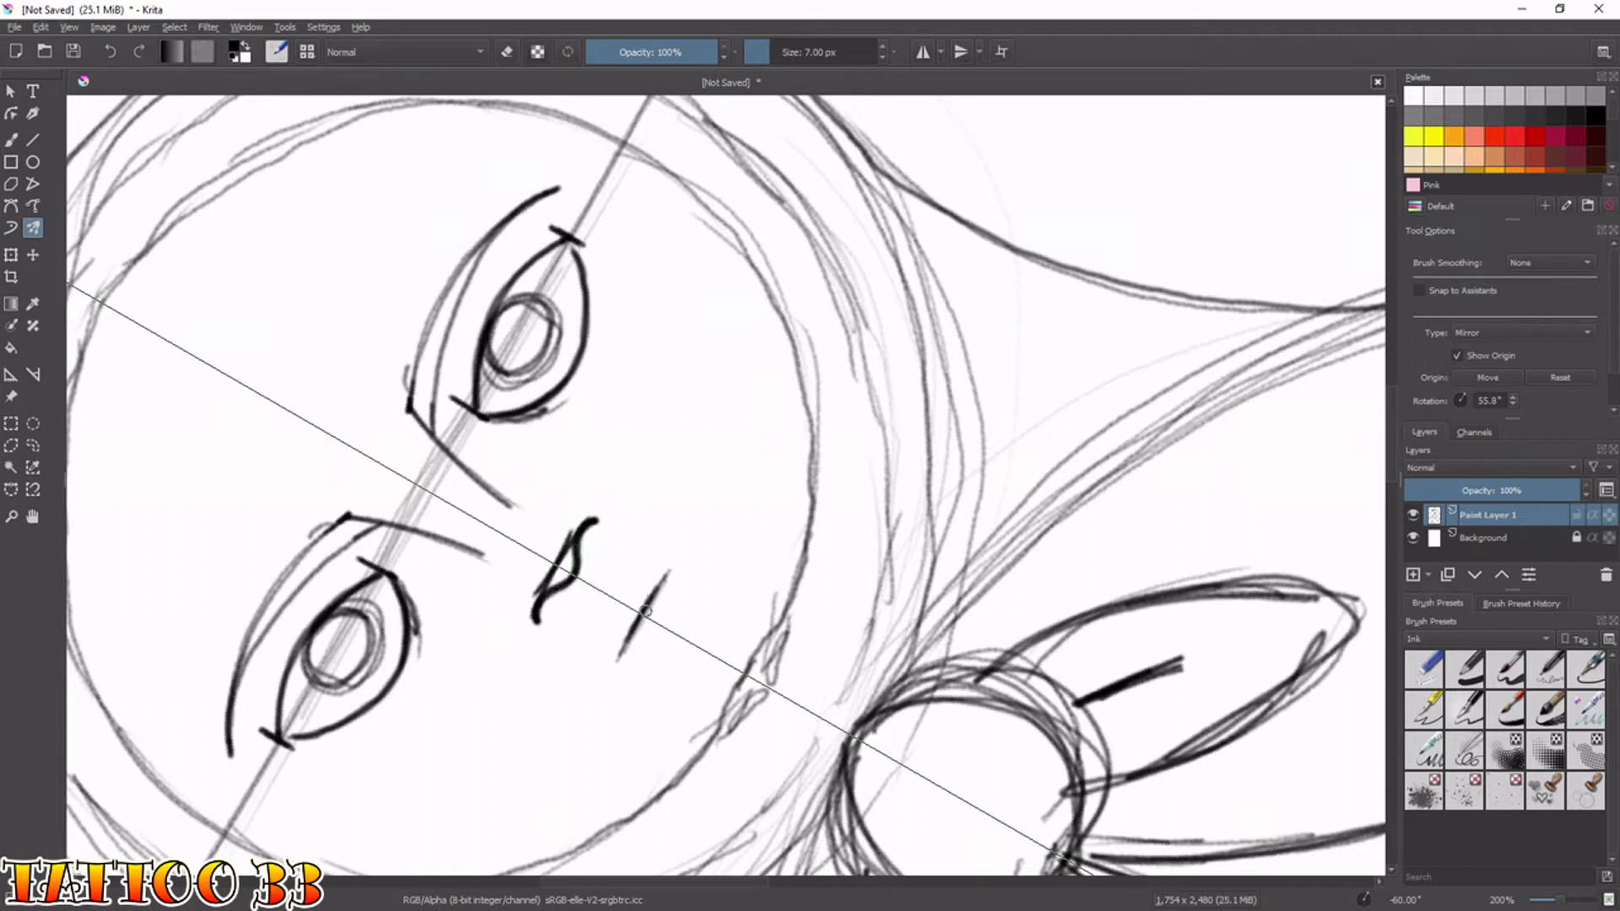
mouse_move(641, 619)
left_mouse_down()
mouse_move(671, 564)
mouse_move(621, 650)
left_mouse_up()
mouse_move(647, 606)
left_mouse_down()
mouse_move(637, 631)
mouse_move(709, 537)
mouse_move(640, 630)
left_mouse_up()
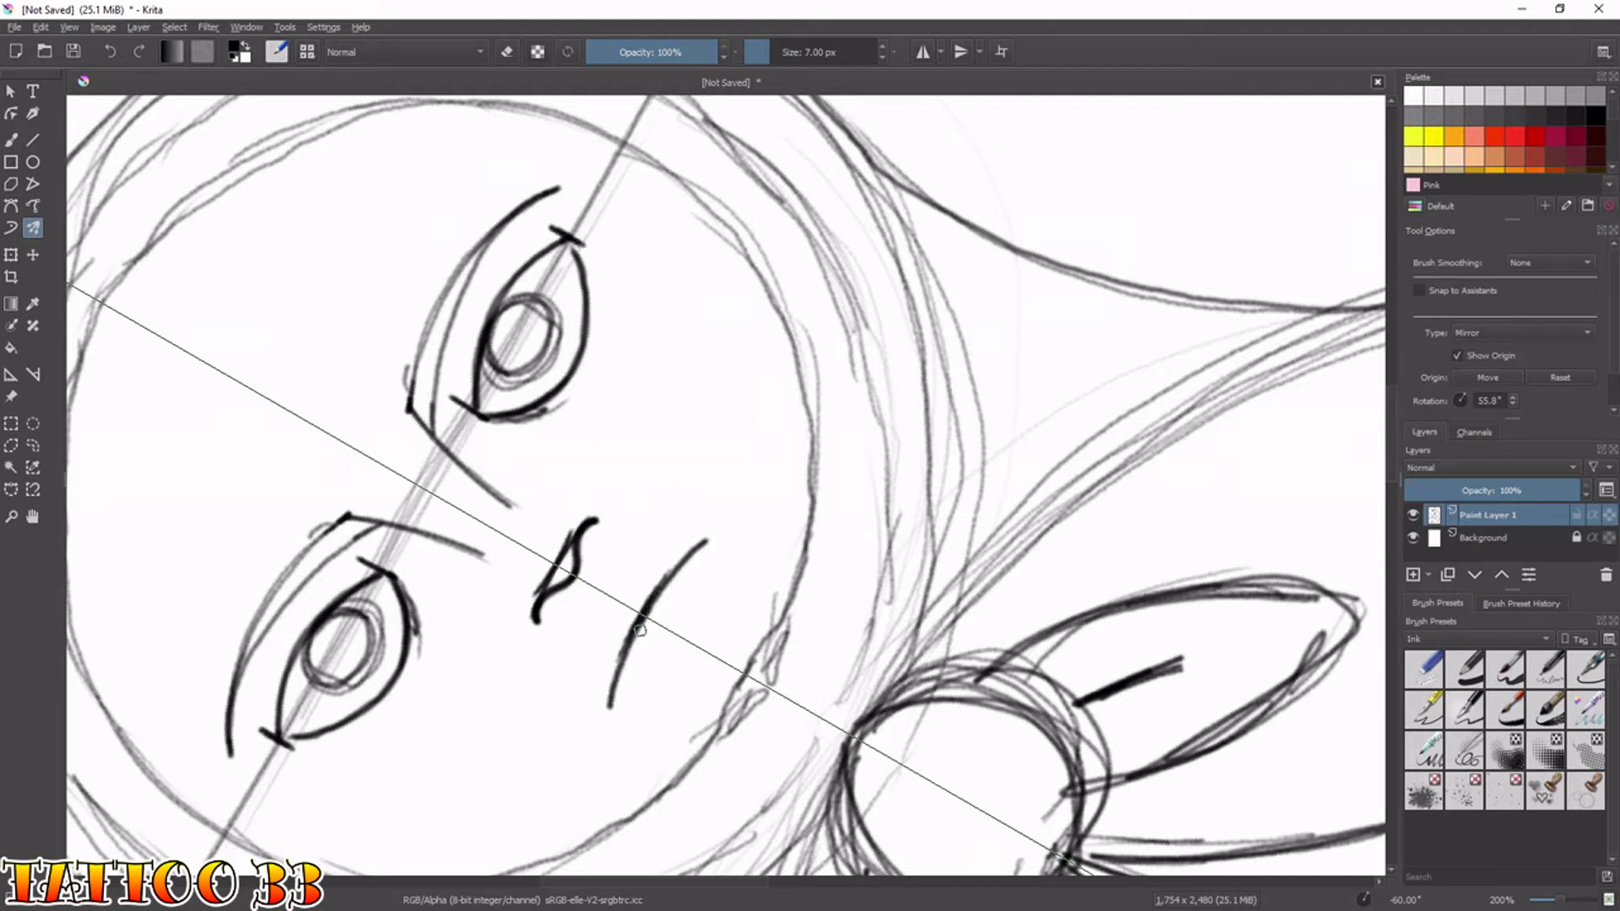
key("ctrl+z")
mouse_move(647, 611)
left_mouse_down()
mouse_move(672, 549)
mouse_move(654, 595)
mouse_move(673, 574)
left_mouse_up()
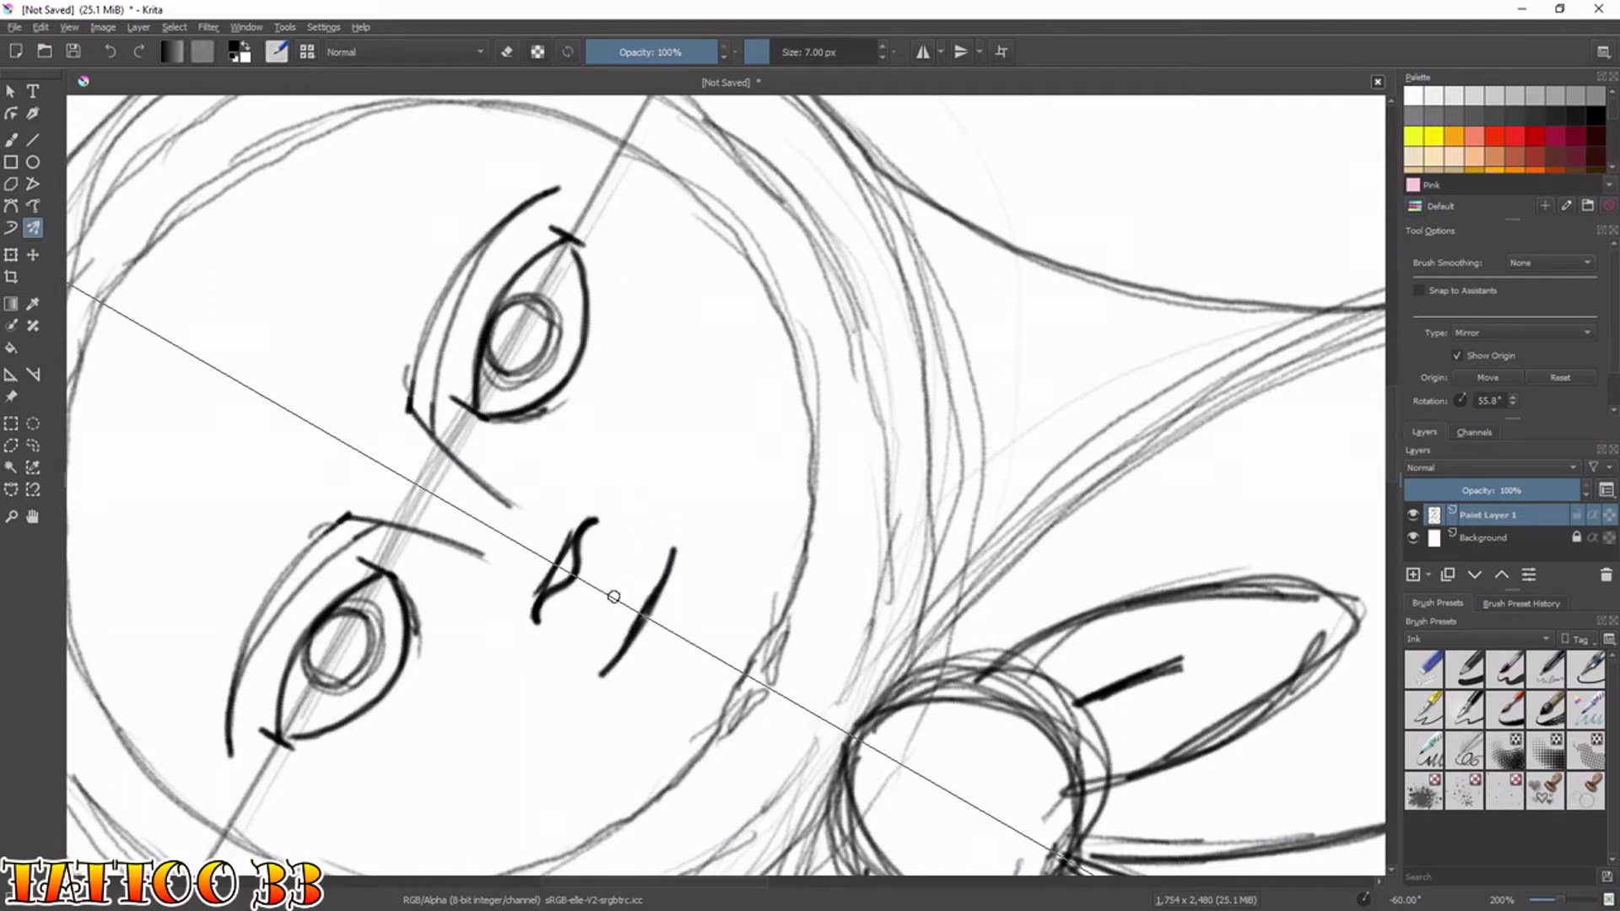
Sketch the upper lip with a central dip above the mouth line, then check the face in the whole drawing.
mouse_move(617, 595)
left_mouse_down()
mouse_move(603, 606)
mouse_move(634, 567)
mouse_move(669, 560)
mouse_move(617, 584)
left_mouse_up()
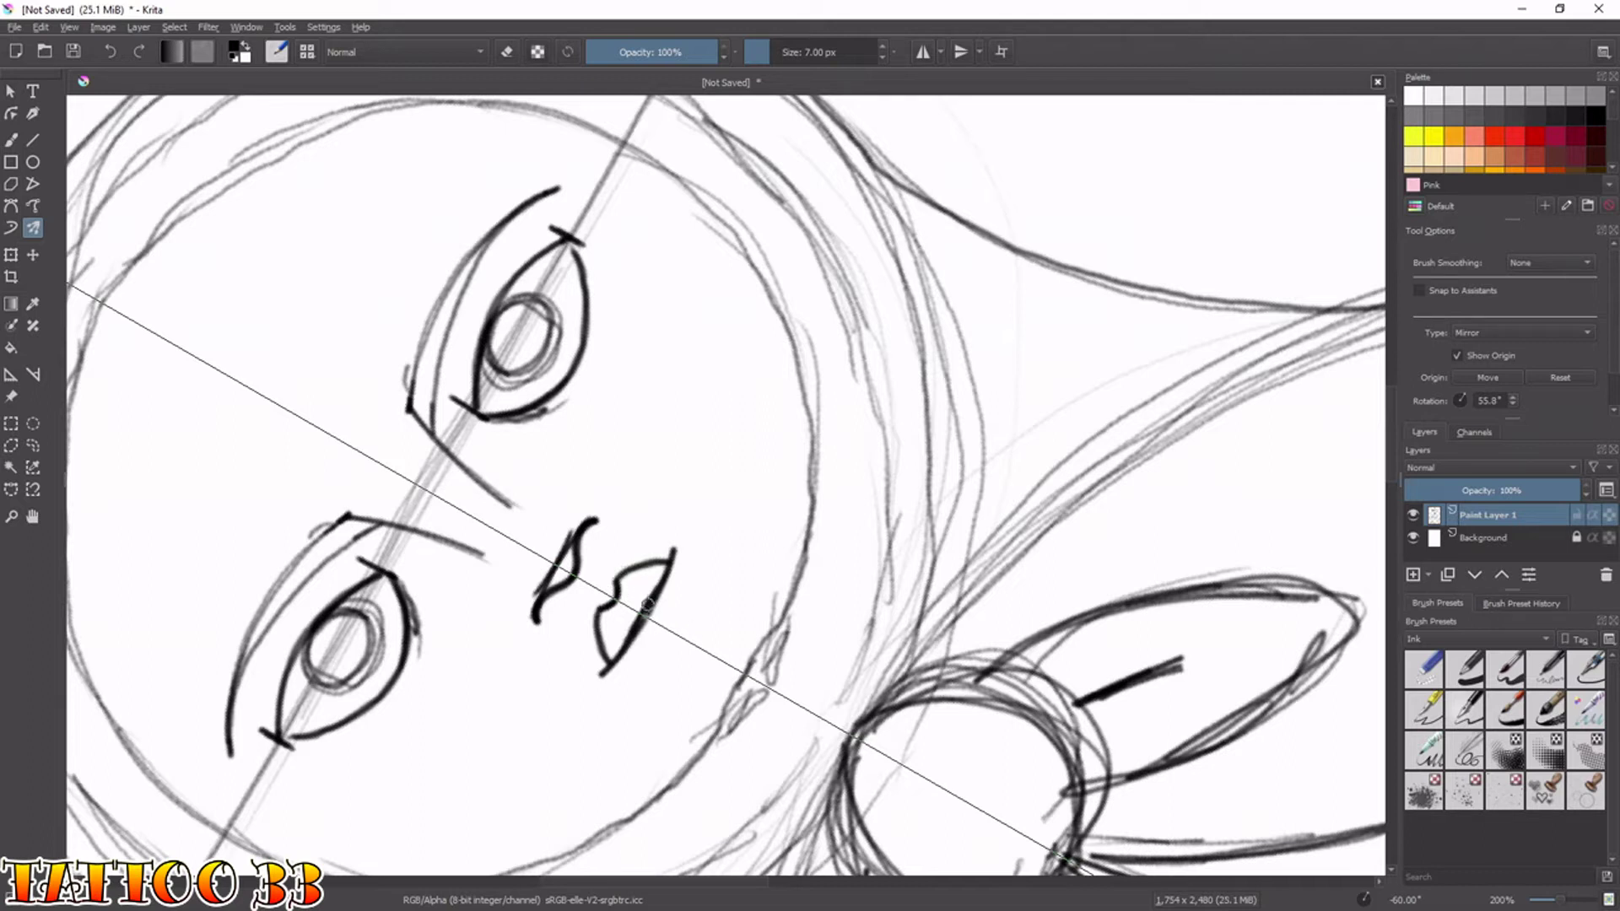
key("minus")
key("minus")
key("minus")
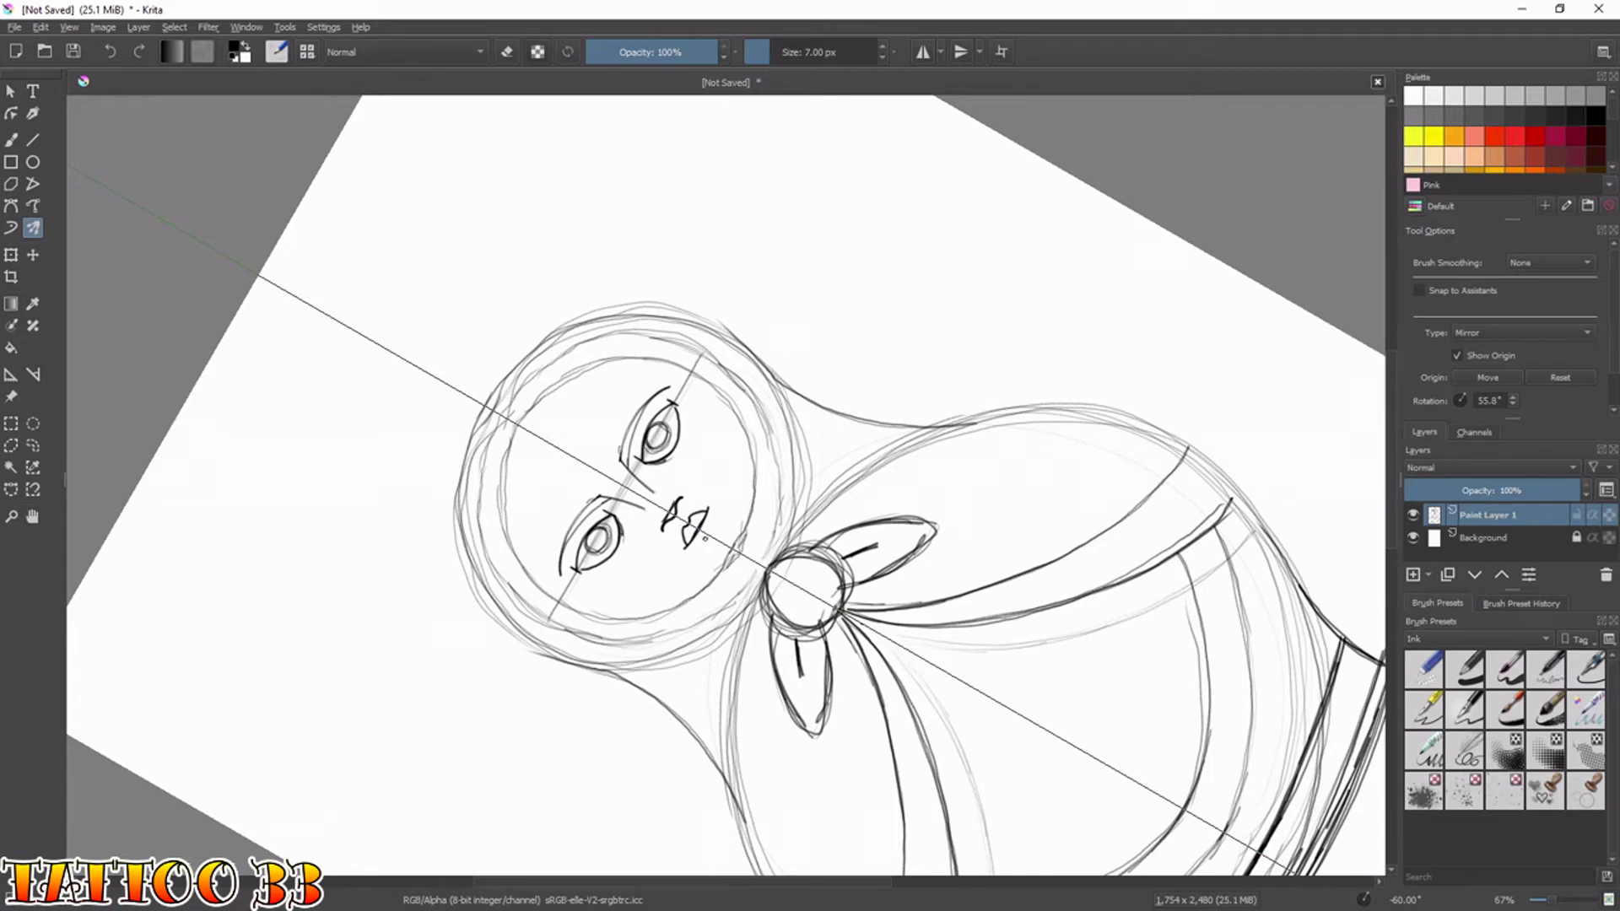
Sketch the lower lip as a short detached curve under the mouth line, undoing the full closed outlines.
scroll(705, 543, "up", 3, "ctrl")
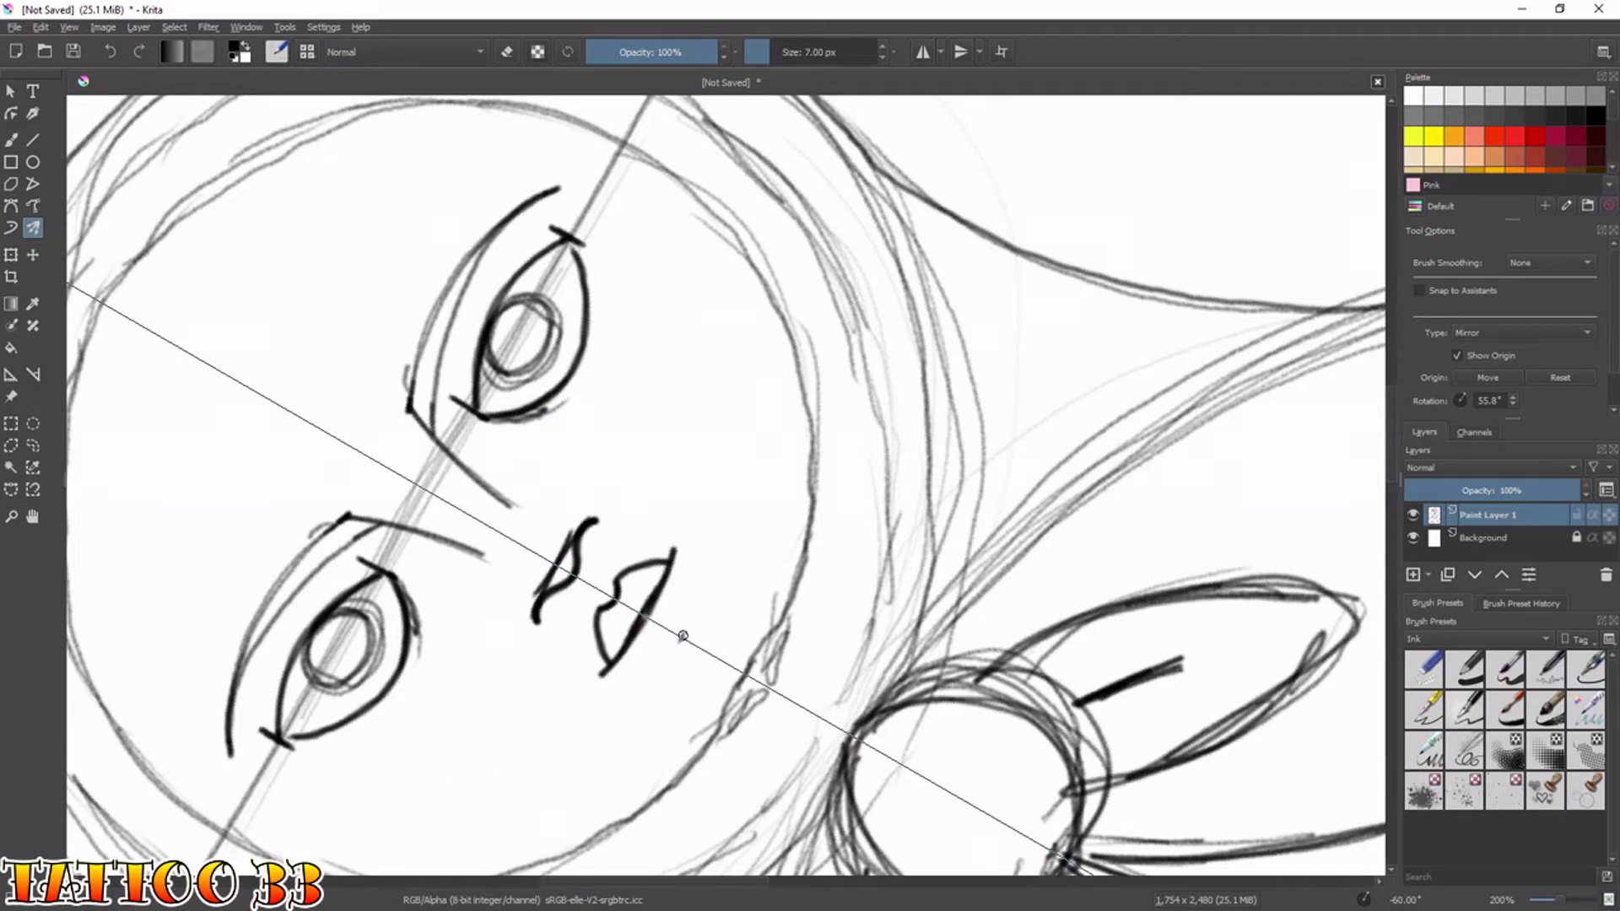
mouse_move(676, 647)
left_mouse_down()
mouse_move(689, 590)
mouse_move(680, 645)
left_mouse_up()
mouse_move(673, 567)
left_mouse_down()
mouse_move(680, 642)
mouse_move(675, 550)
left_mouse_up()
key("ctrl+z")
key("ctrl+z")
key("ctrl+z")
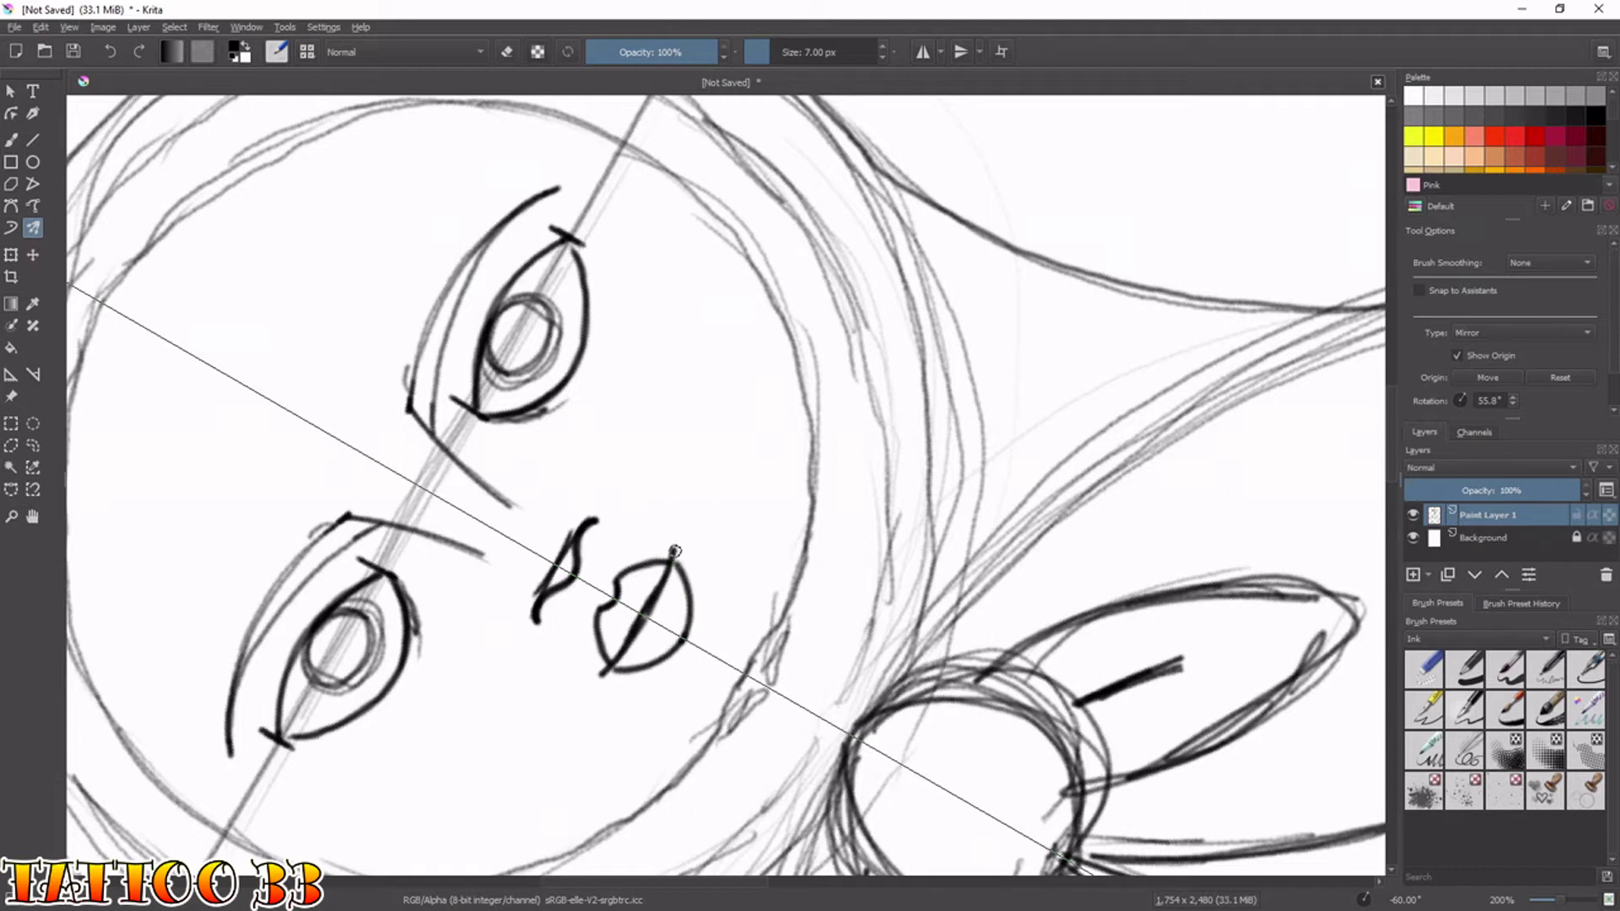
key("ctrl+z")
mouse_move(675, 627)
left_mouse_down()
mouse_move(691, 591)
mouse_move(680, 641)
left_mouse_up()
key("ctrl+z")
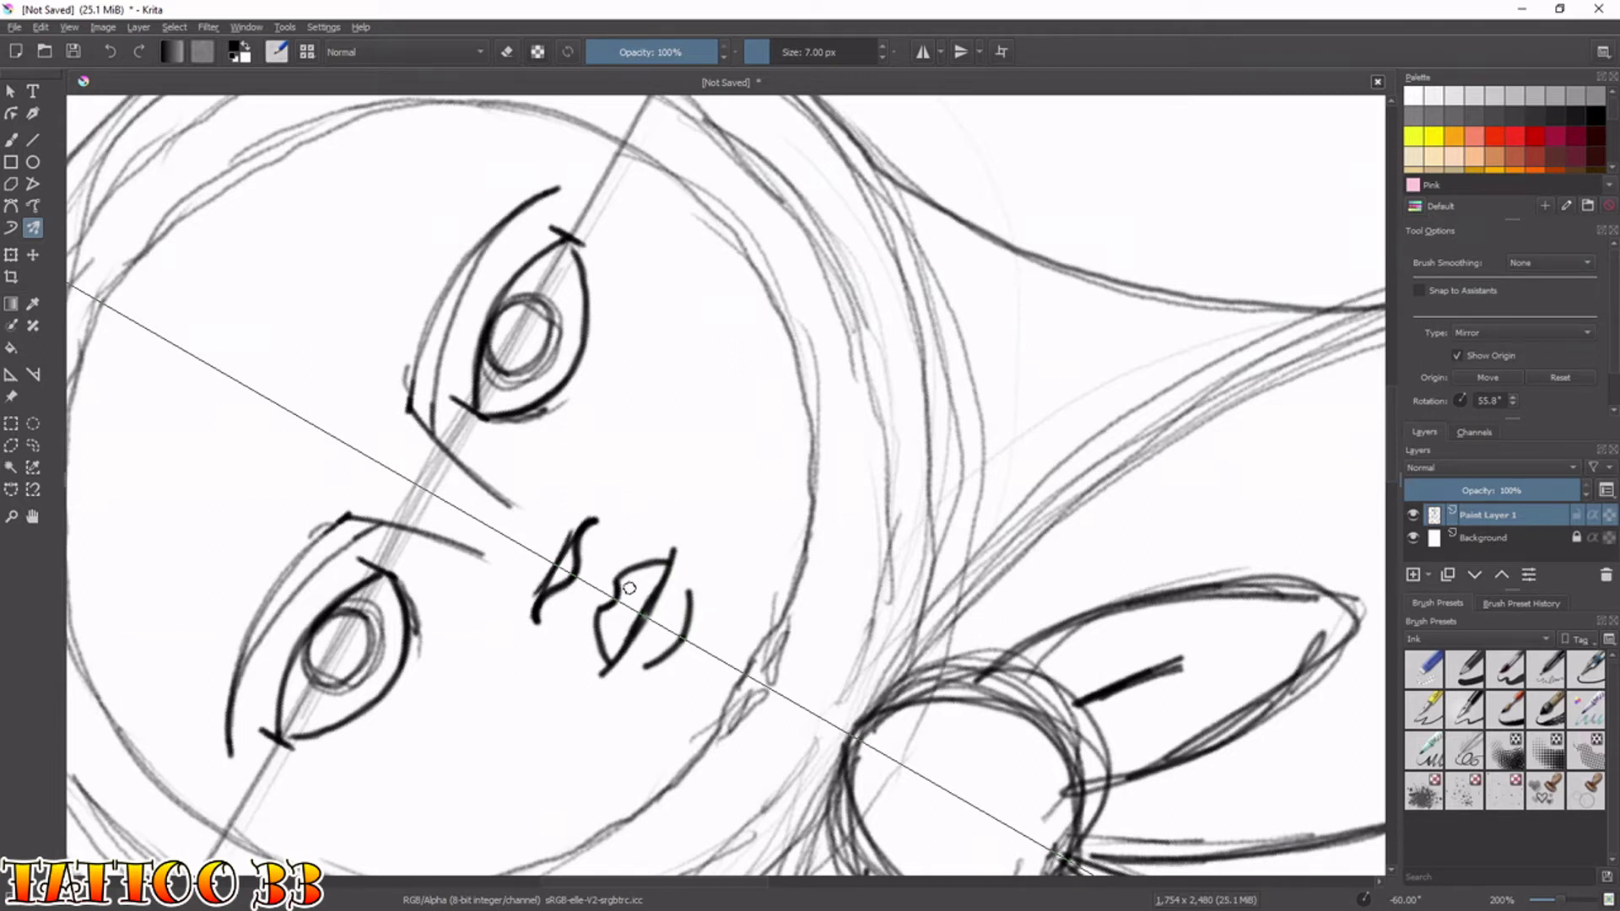
Sketch a mirrored oval cheek on each side of the nose, below the eyes.
key("6")
key("6")
key("6")
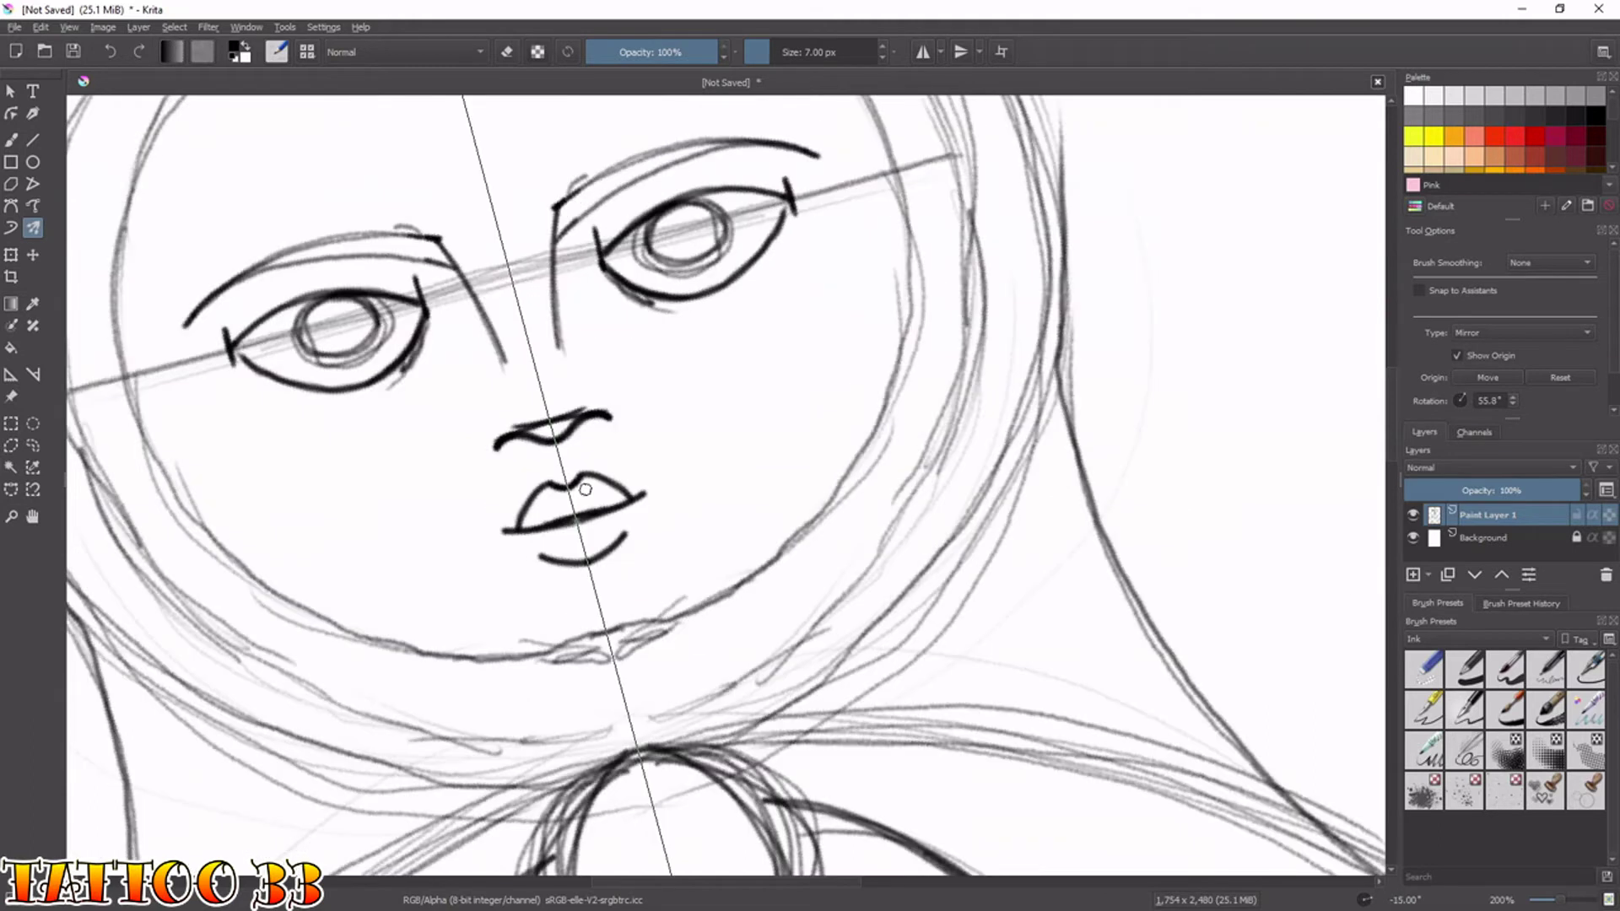
key("5")
key("minus")
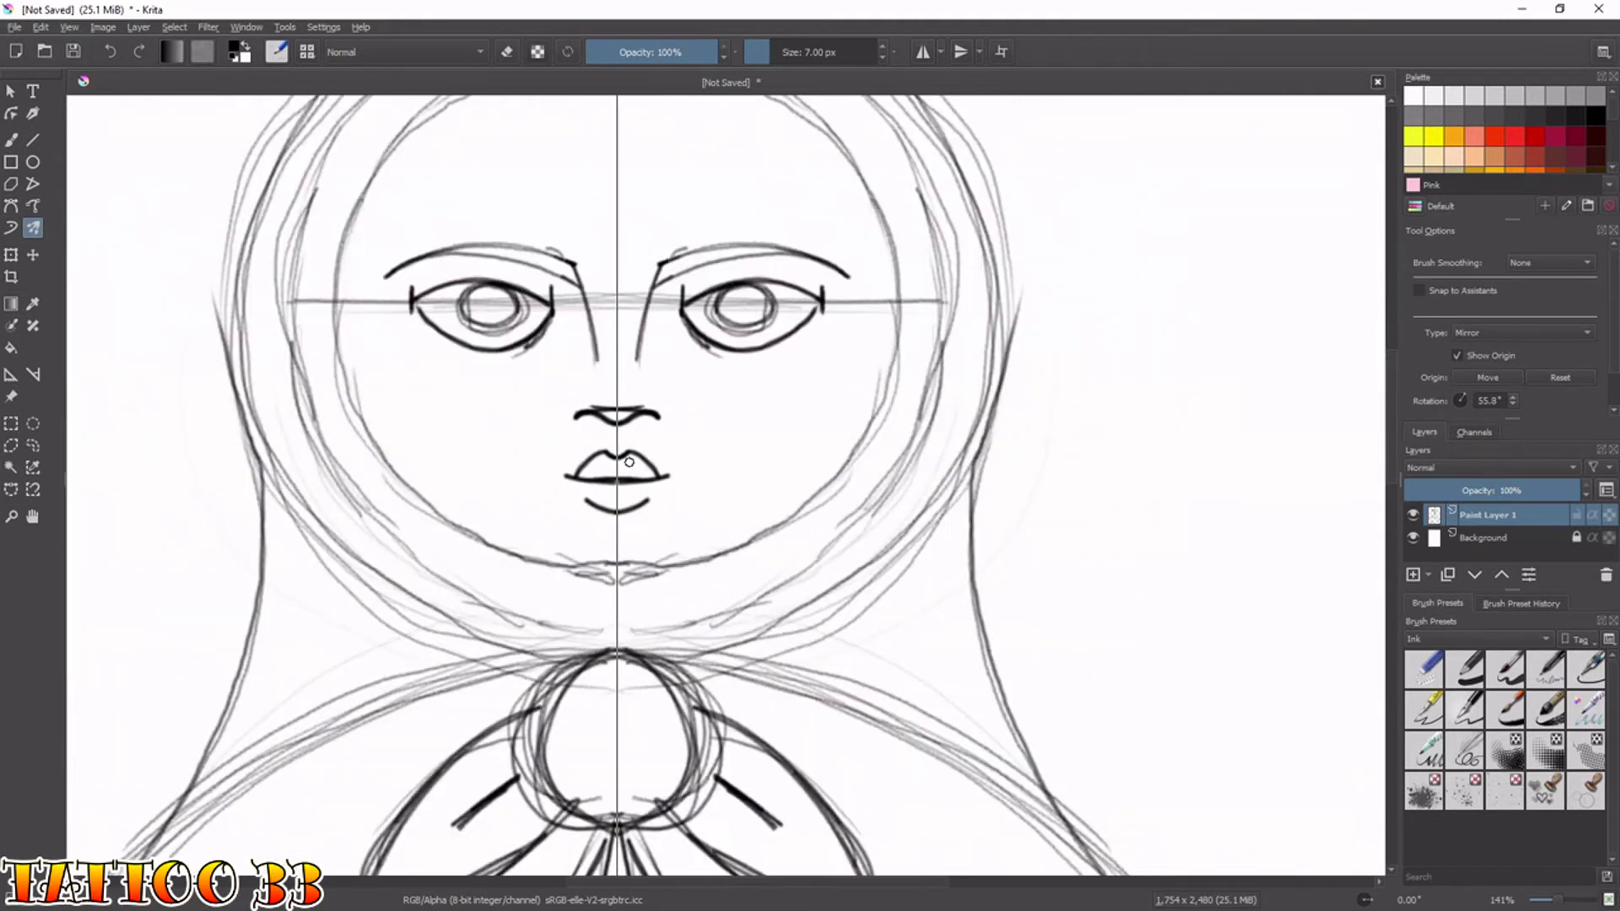
key("minus")
key("minus")
key("minus")
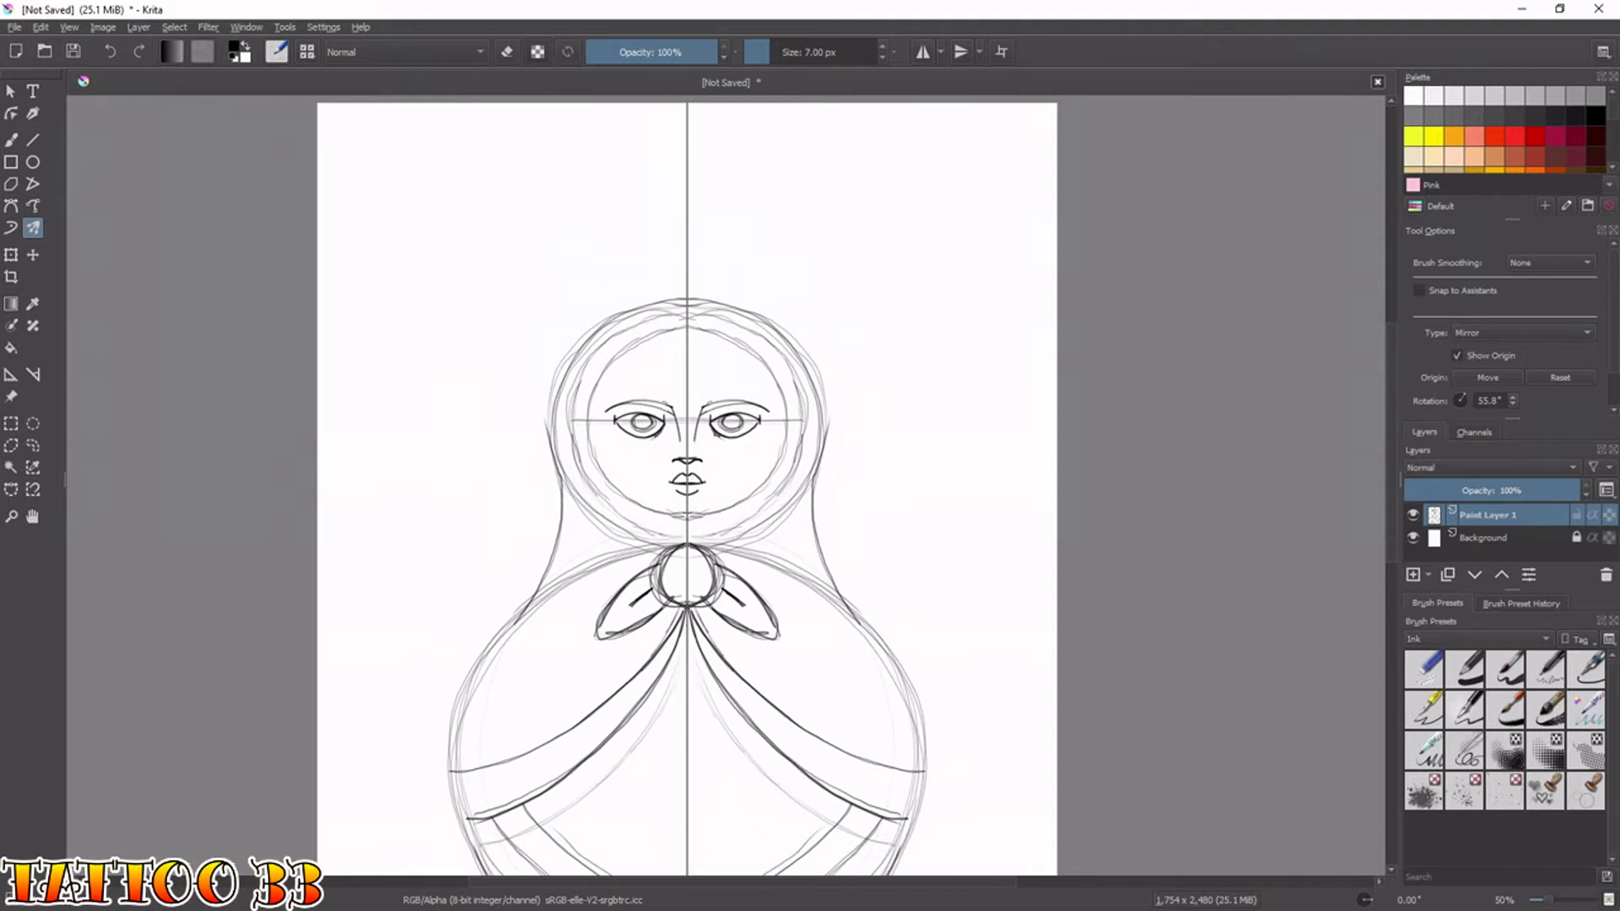
mouse_move(730, 460)
left_mouse_down()
mouse_move(743, 481)
mouse_move(737, 448)
left_mouse_up()
key("1")
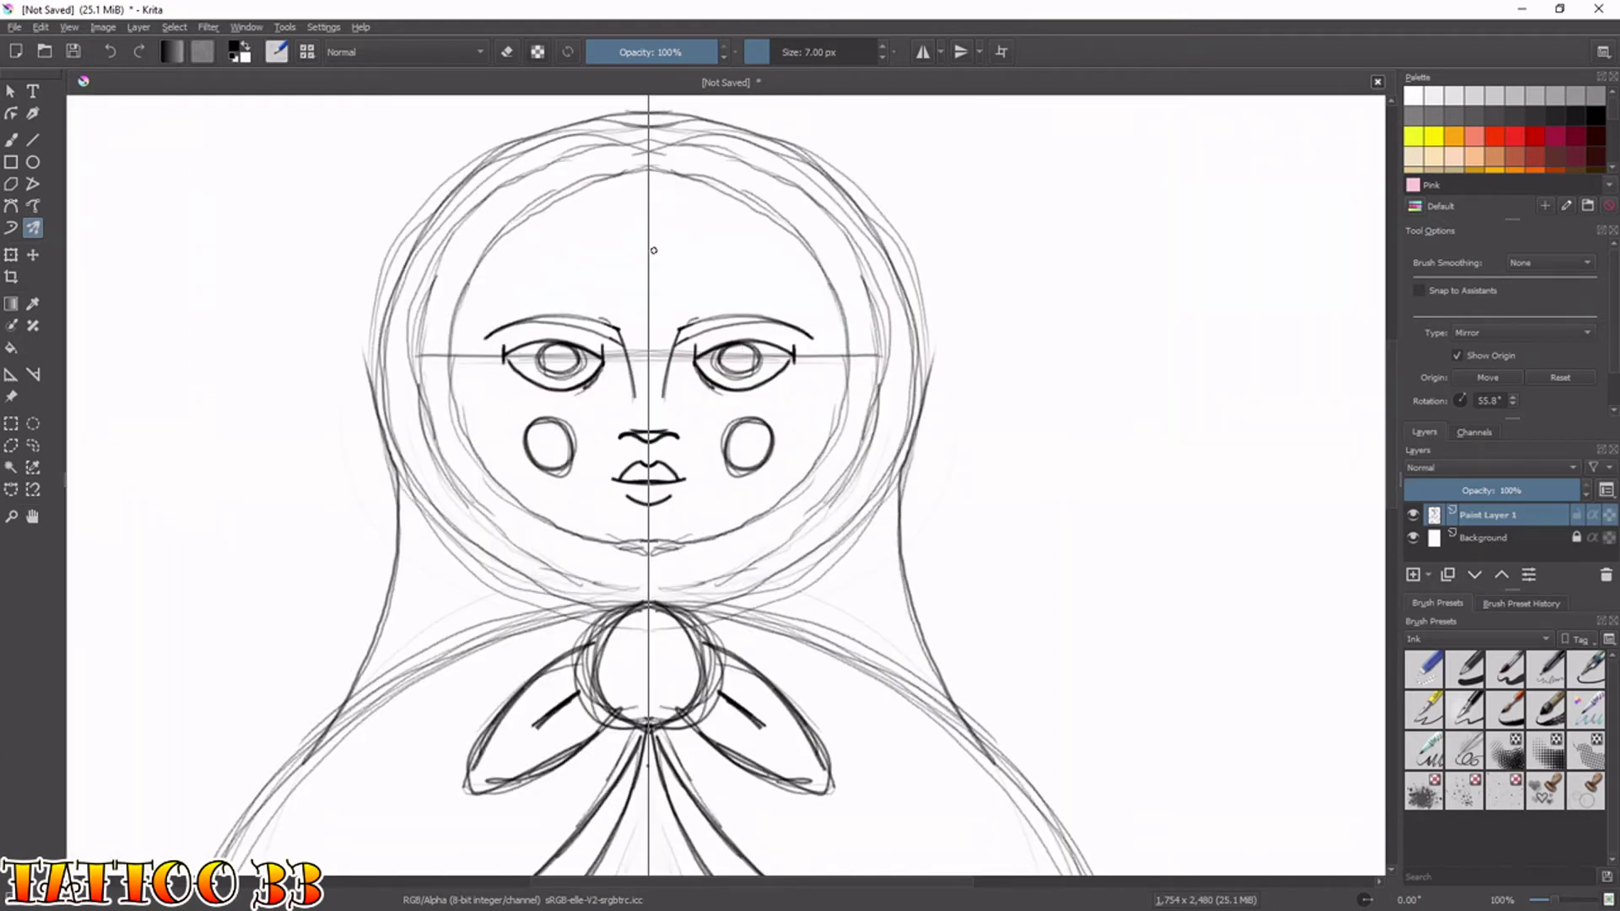
Undo the mirrored centre parting and sketch an asymmetrical swept fringe on the forehead with the unmirrored Freehand Brush.
mouse_move(652, 190)
left_mouse_down()
mouse_move(671, 246)
mouse_move(710, 283)
mouse_move(840, 314)
left_mouse_up()
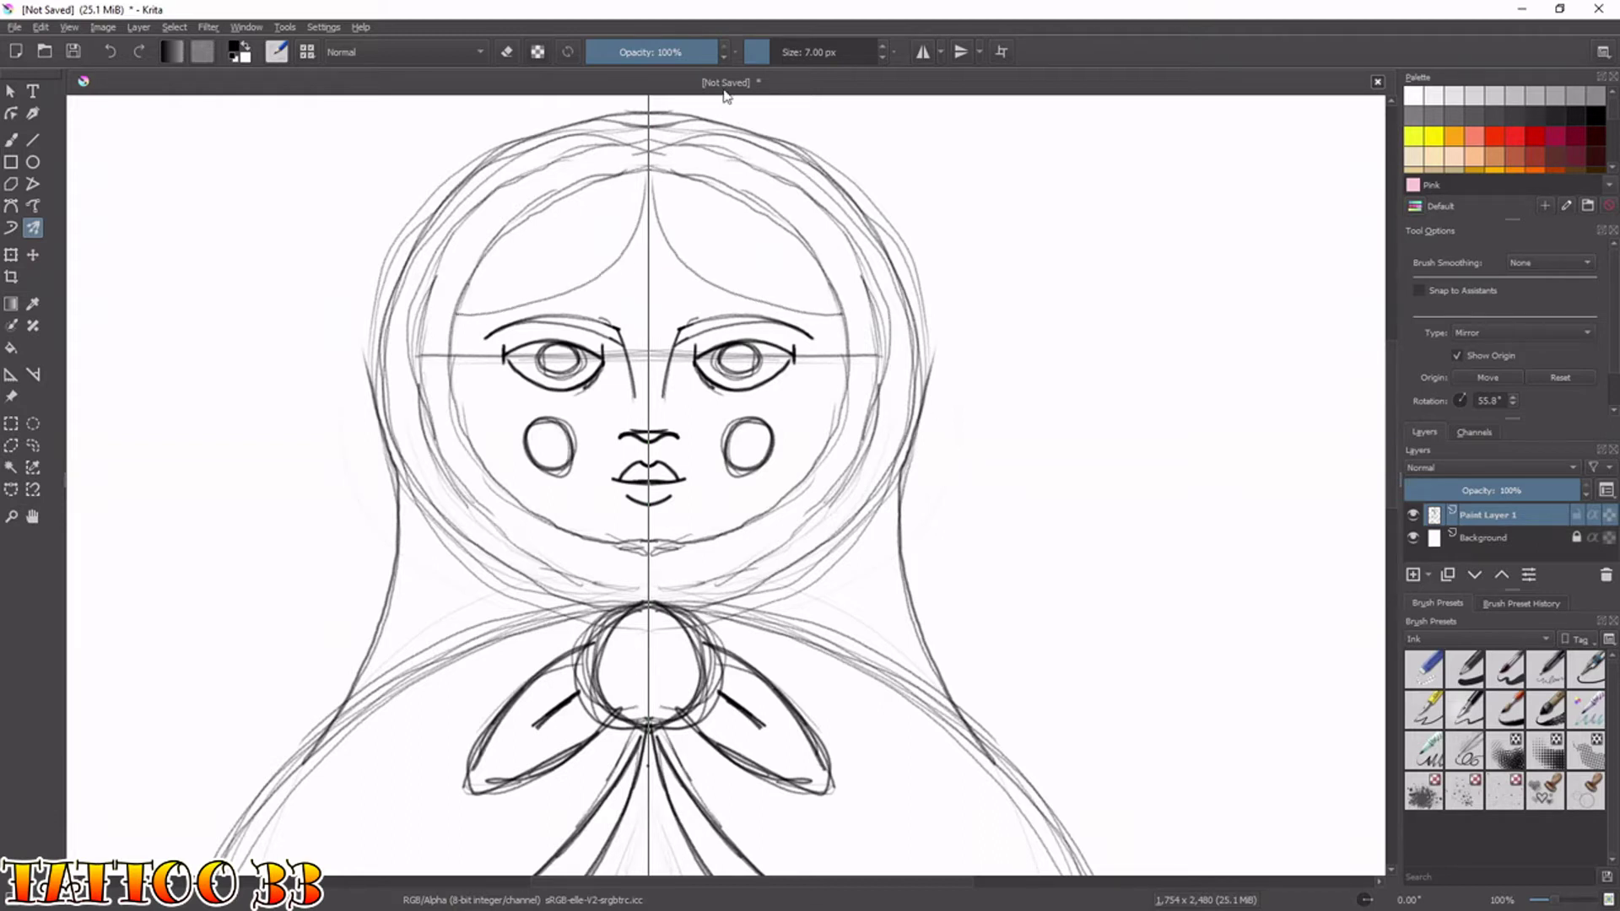
key("ctrl+z")
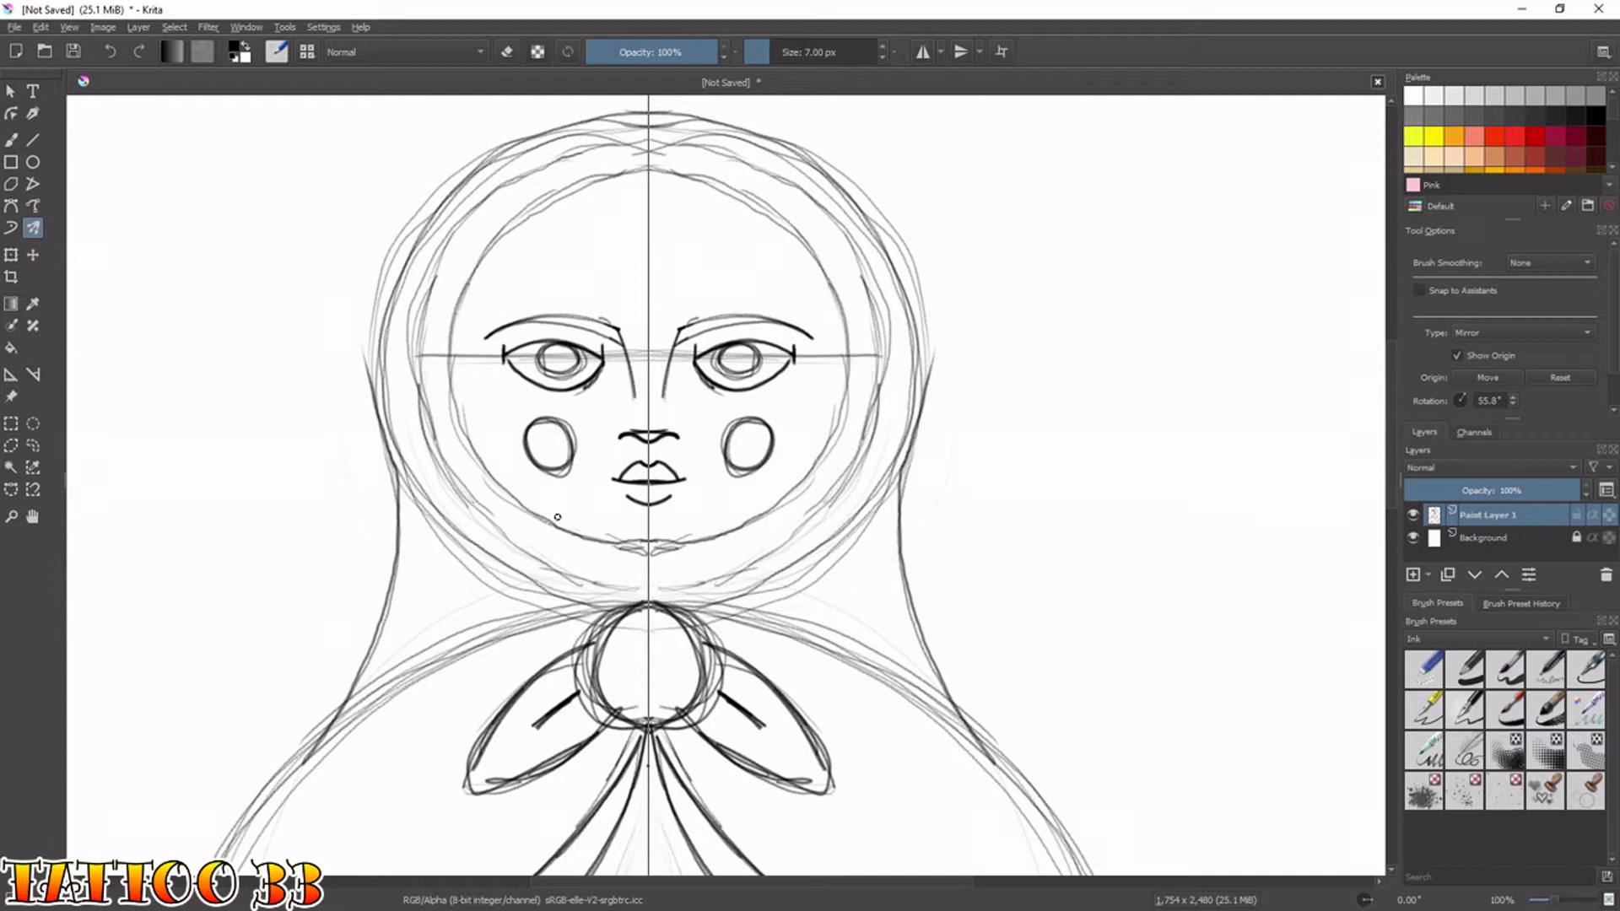
left_click_drag(557, 516, 595, 598)
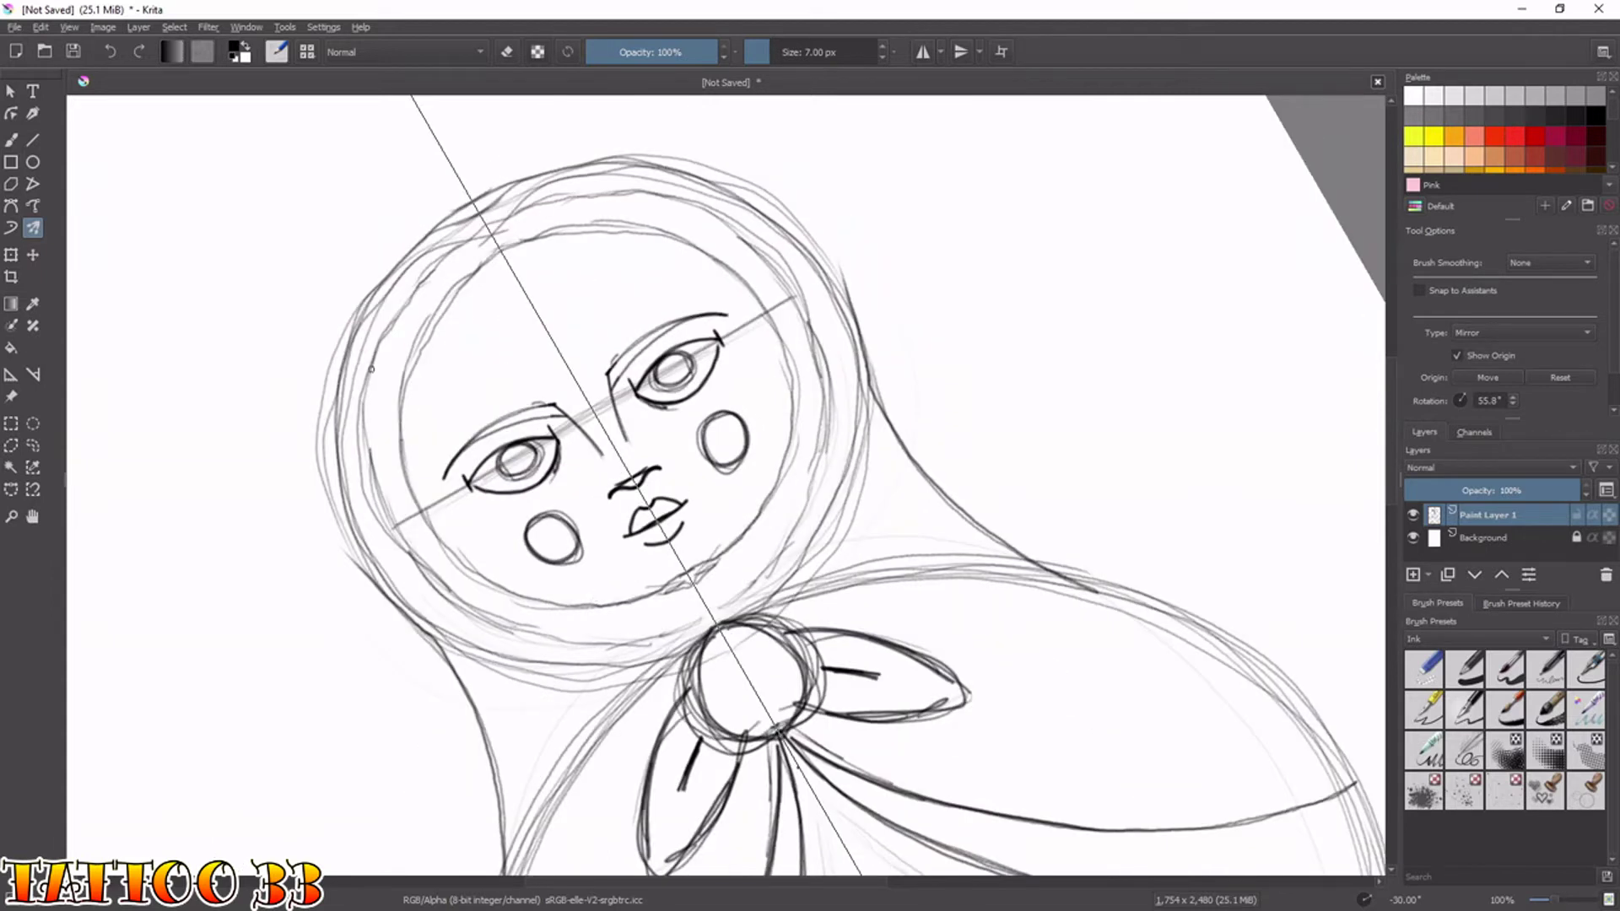
key("b")
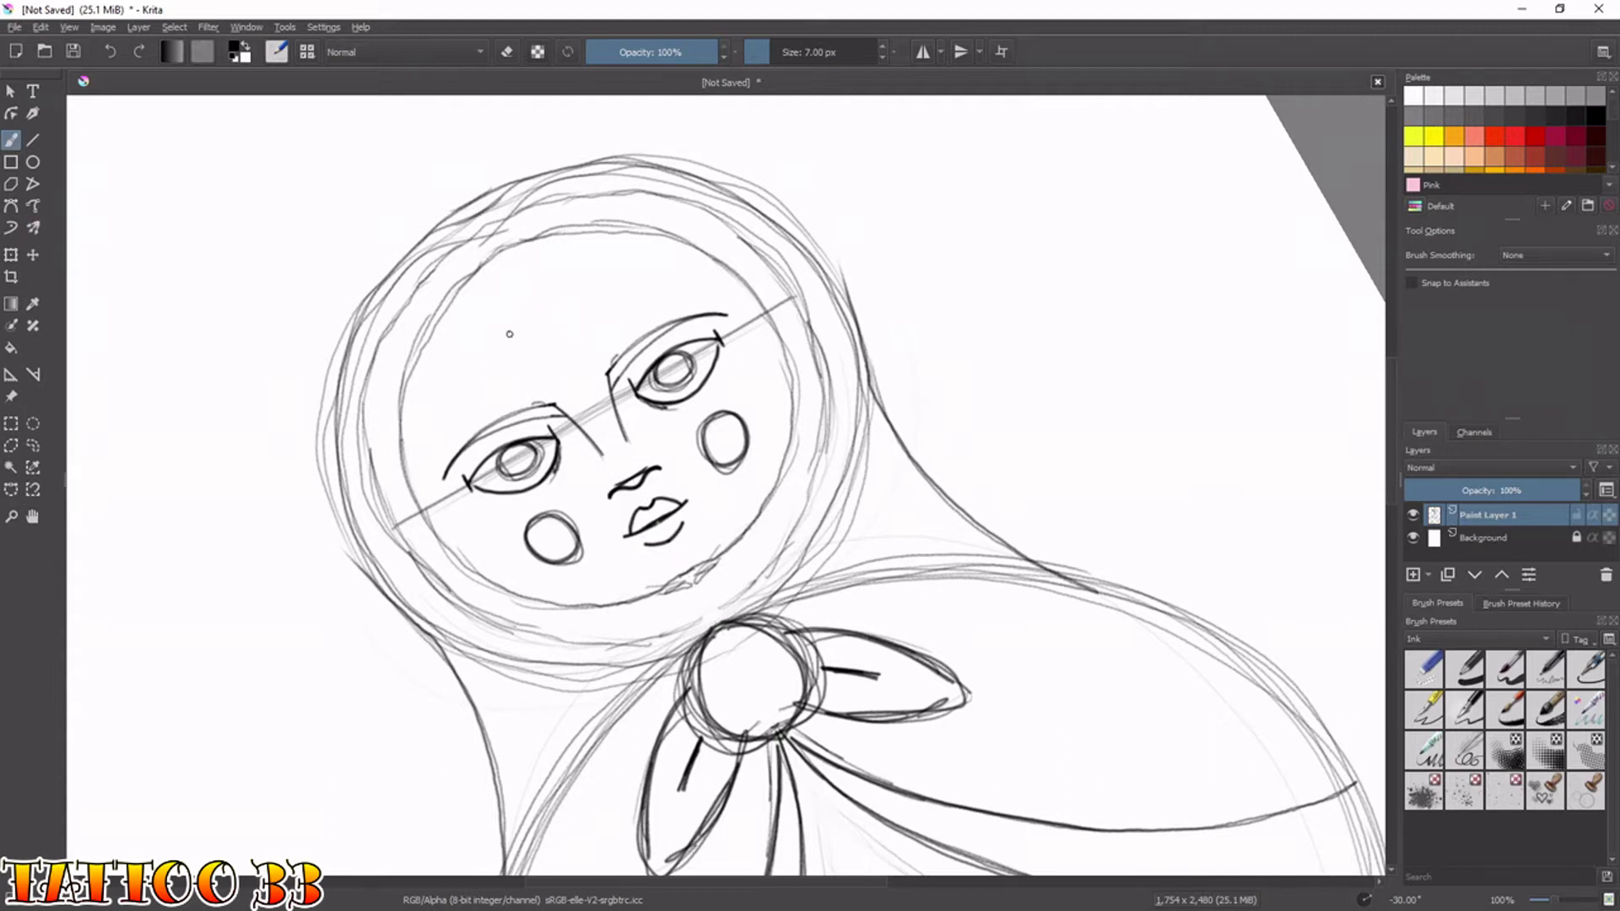
mouse_move(540, 239)
left_mouse_down()
mouse_move(565, 245)
mouse_move(588, 299)
left_mouse_up()
mouse_move(432, 533)
left_mouse_down()
mouse_move(439, 446)
mouse_move(584, 308)
mouse_move(553, 245)
mouse_move(576, 330)
mouse_move(434, 469)
mouse_move(435, 540)
mouse_move(476, 410)
left_mouse_up()
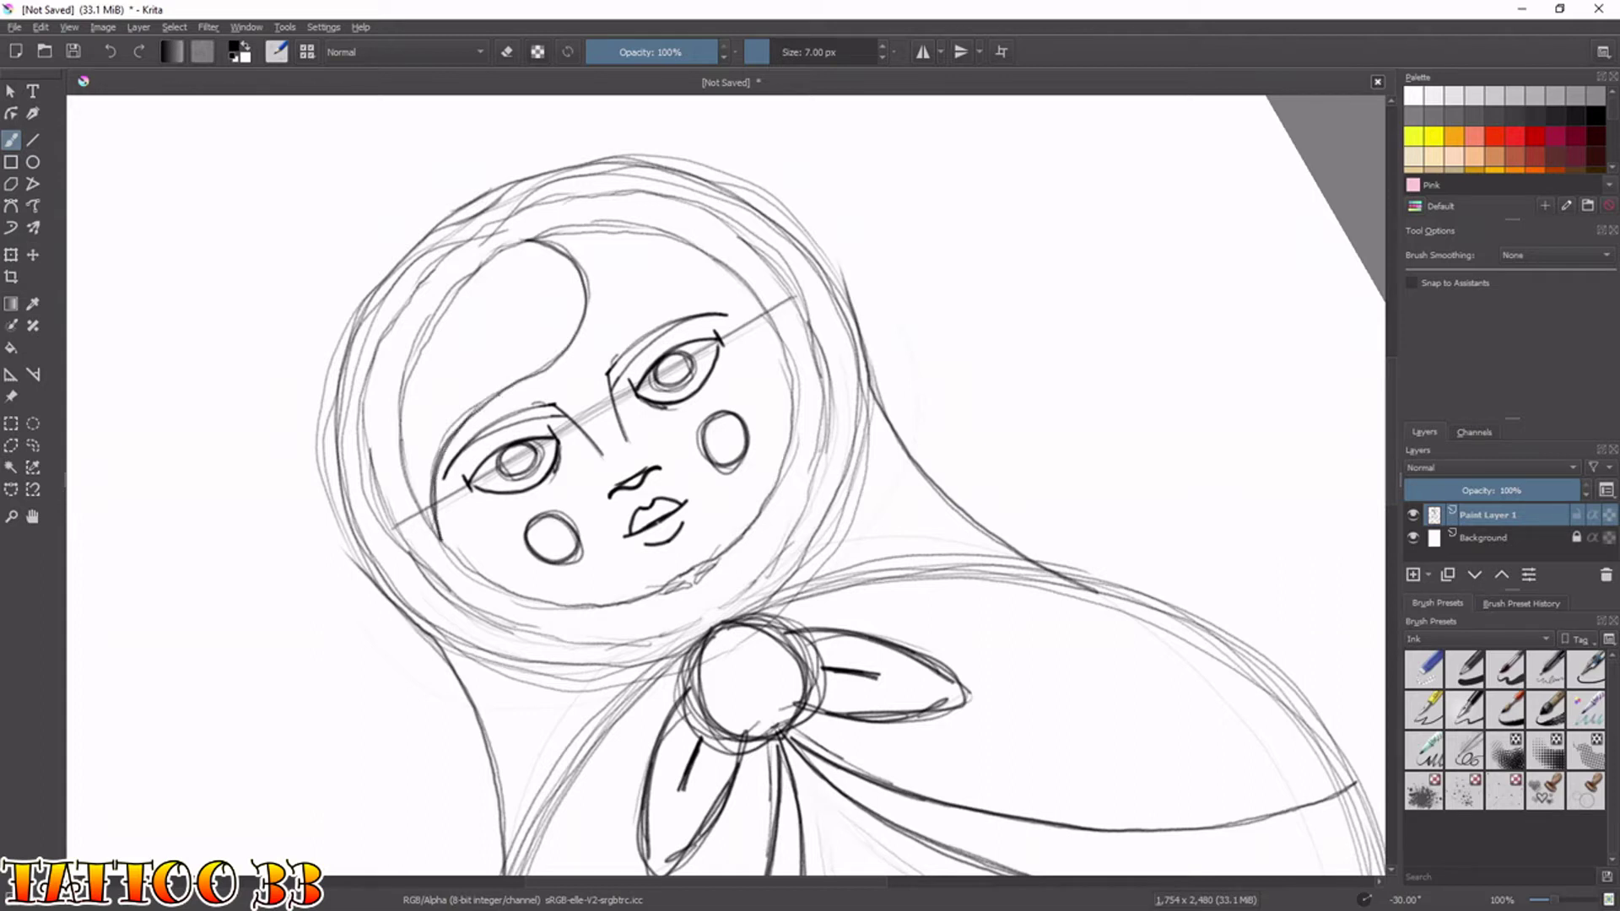
mouse_move(588, 319)
left_mouse_down()
mouse_move(668, 312)
mouse_move(717, 258)
mouse_move(662, 314)
mouse_move(617, 323)
mouse_move(594, 307)
mouse_move(652, 321)
left_mouse_up()
Sketch curved hair strand lines inside both sections of the fringe, following its outer edges.
mouse_move(418, 488)
left_mouse_down()
mouse_move(443, 411)
mouse_move(532, 342)
mouse_move(557, 300)
mouse_move(518, 245)
left_mouse_up()
mouse_move(402, 462)
left_mouse_down()
mouse_move(428, 392)
mouse_move(511, 330)
mouse_move(518, 258)
left_mouse_up()
mouse_move(407, 387)
left_mouse_down()
mouse_move(473, 326)
mouse_move(475, 263)
left_mouse_up()
mouse_move(591, 302)
left_mouse_down()
mouse_move(632, 296)
mouse_move(682, 253)
mouse_move(631, 274)
mouse_move(675, 242)
left_mouse_up()
mouse_move(579, 257)
left_mouse_down()
mouse_move(640, 227)
mouse_move(605, 229)
left_mouse_up()
left_click_drag(425, 342, 463, 292)
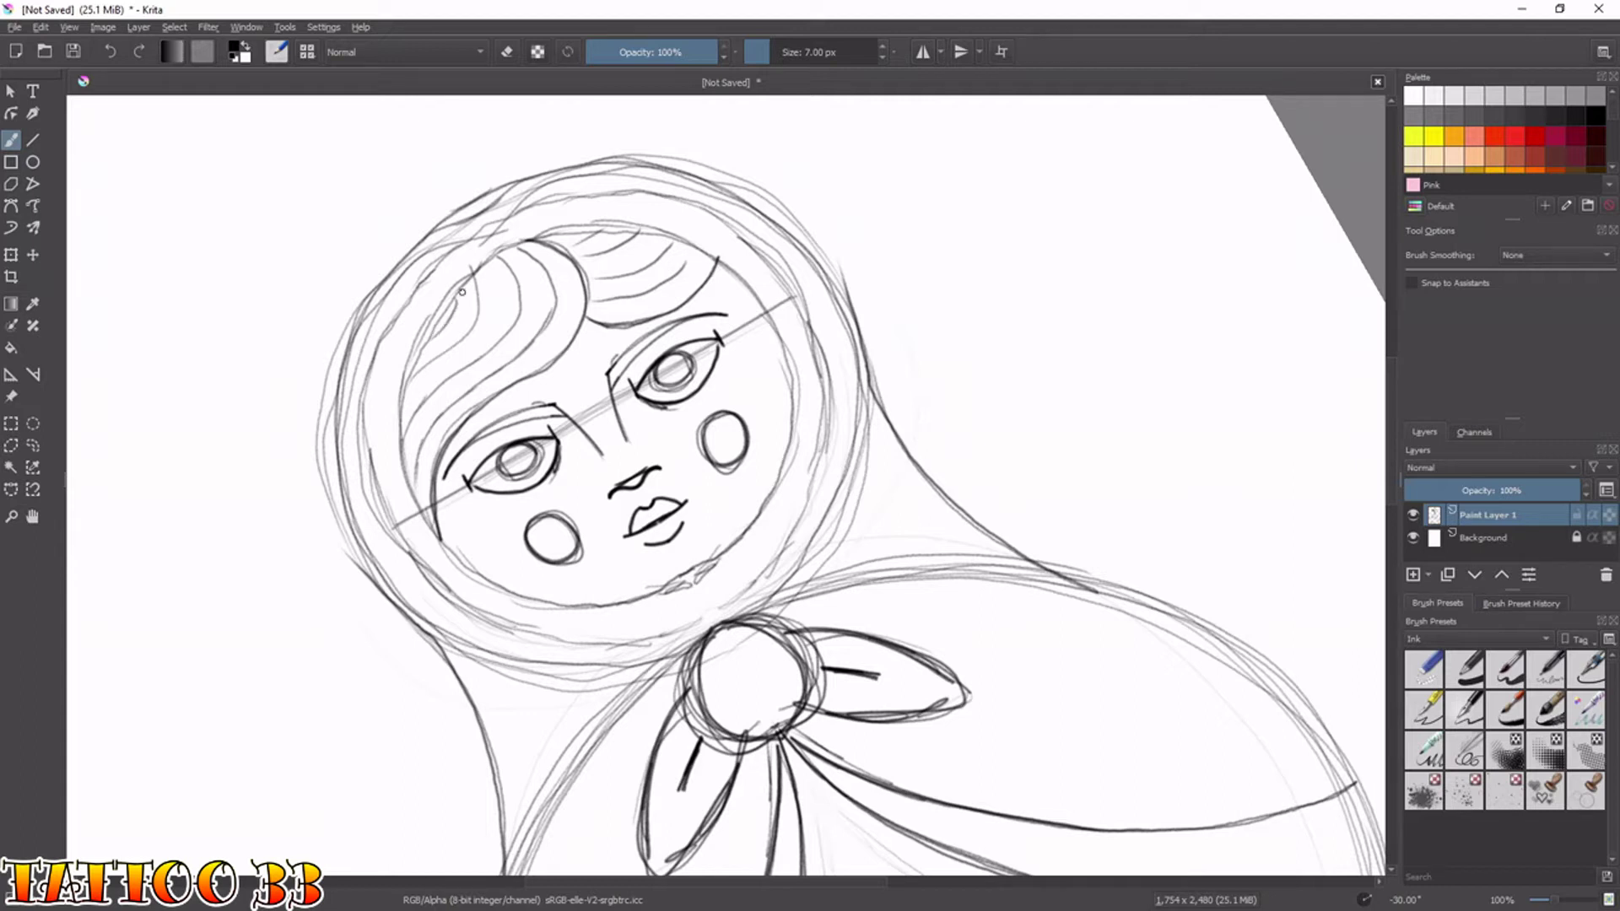
key("ctrl+minus")
key("ctrl+minus")
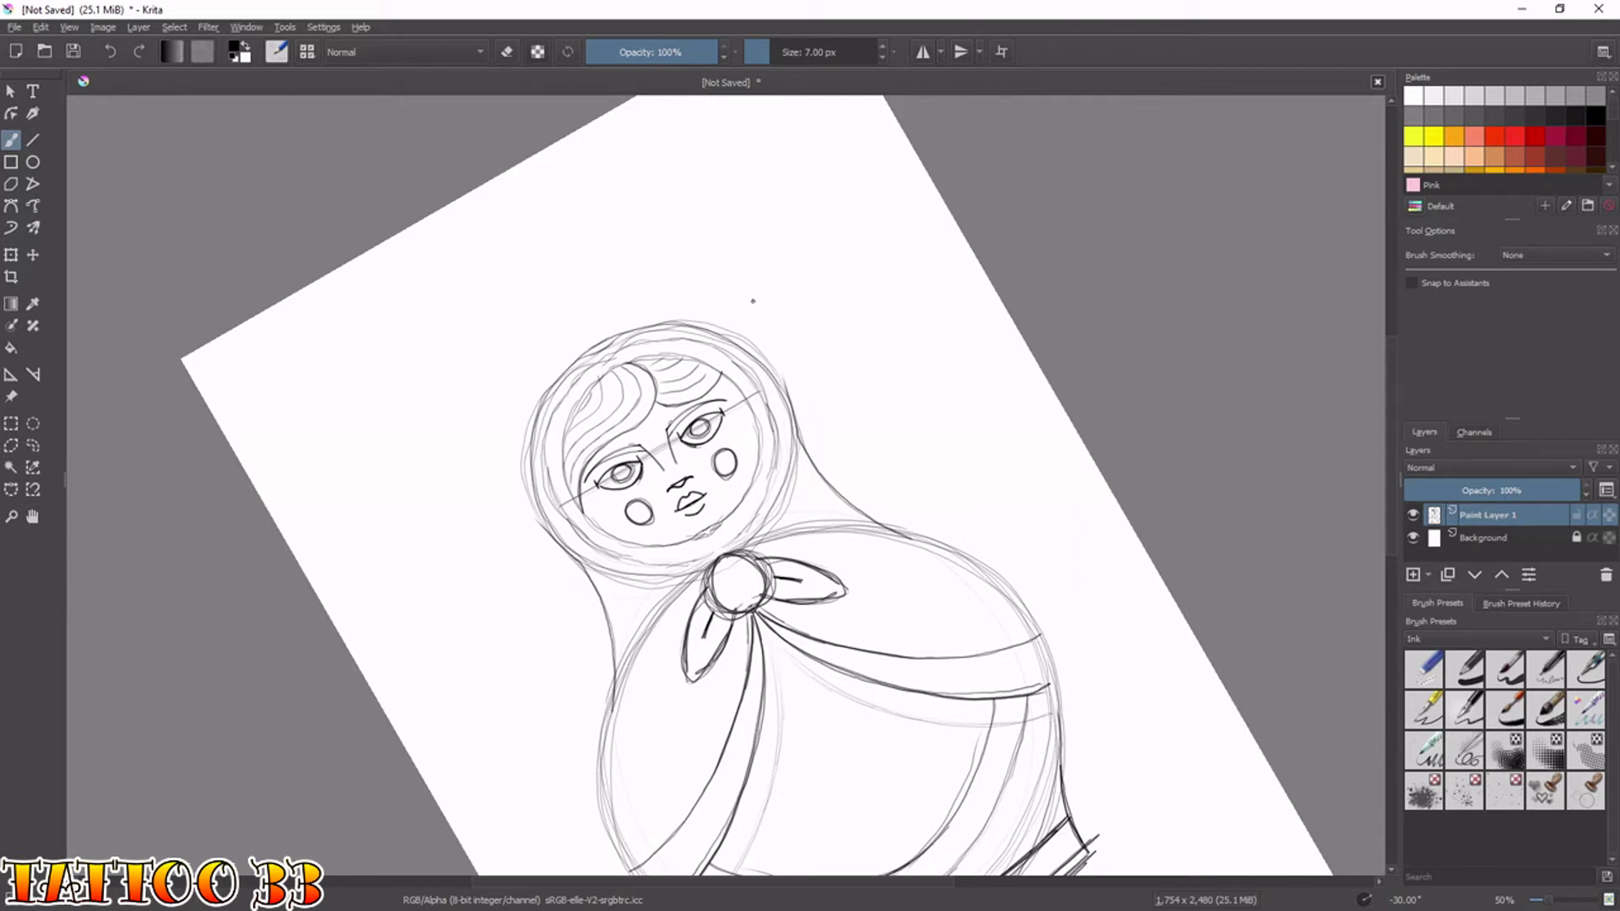
Sketch a mirrored scalloped trim around the face opening with the Multibrush, from the chin to the crown.
key("q")
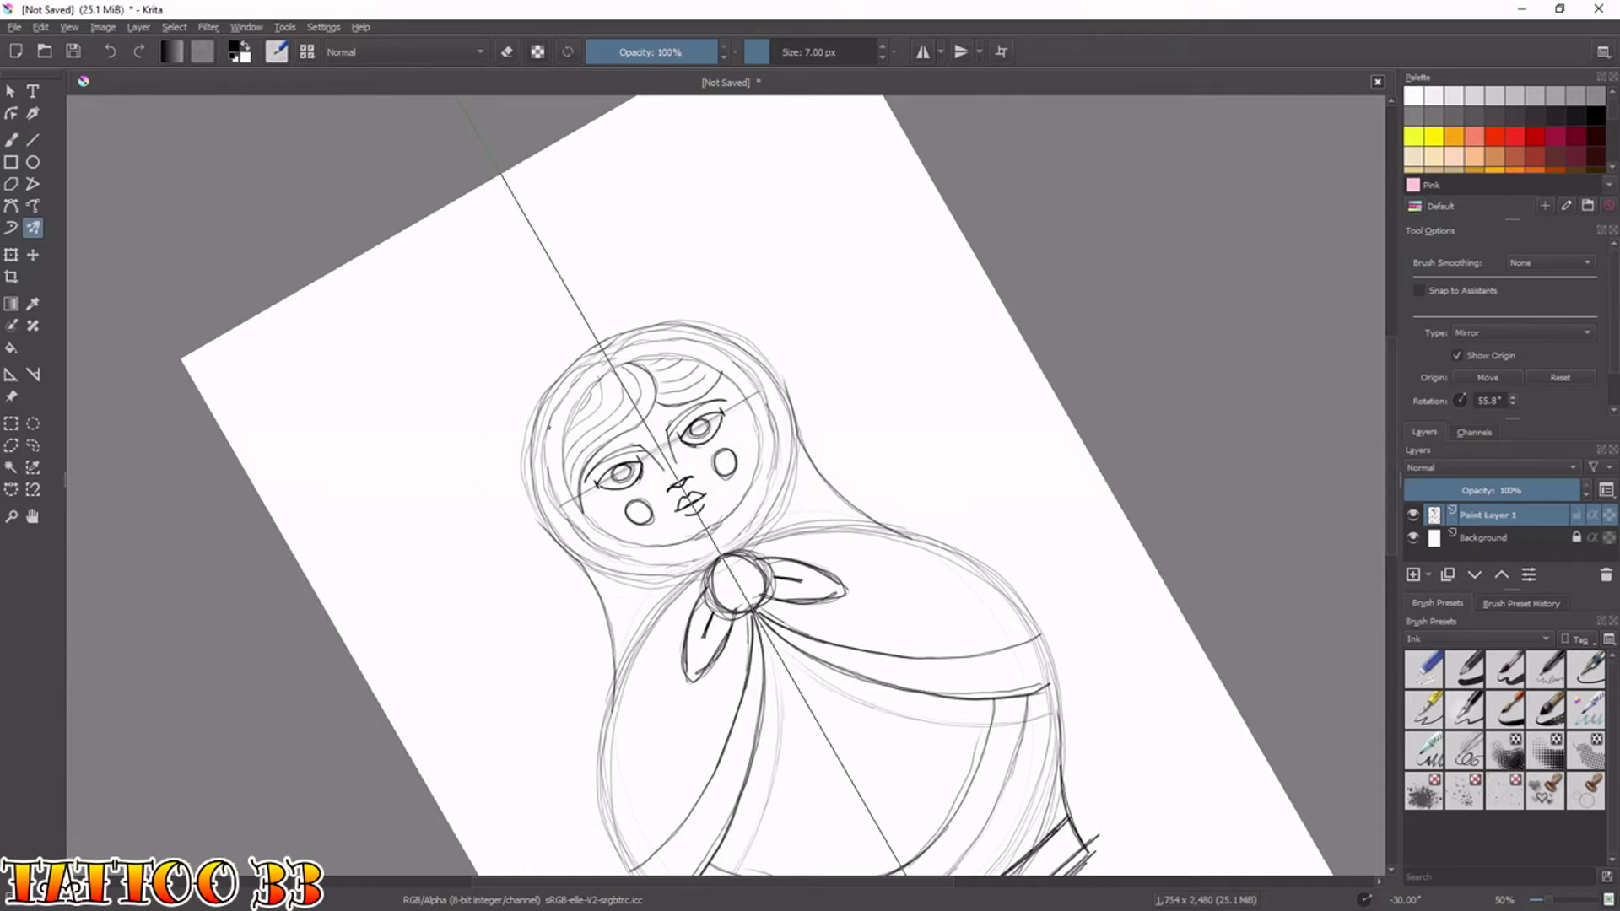
key("5")
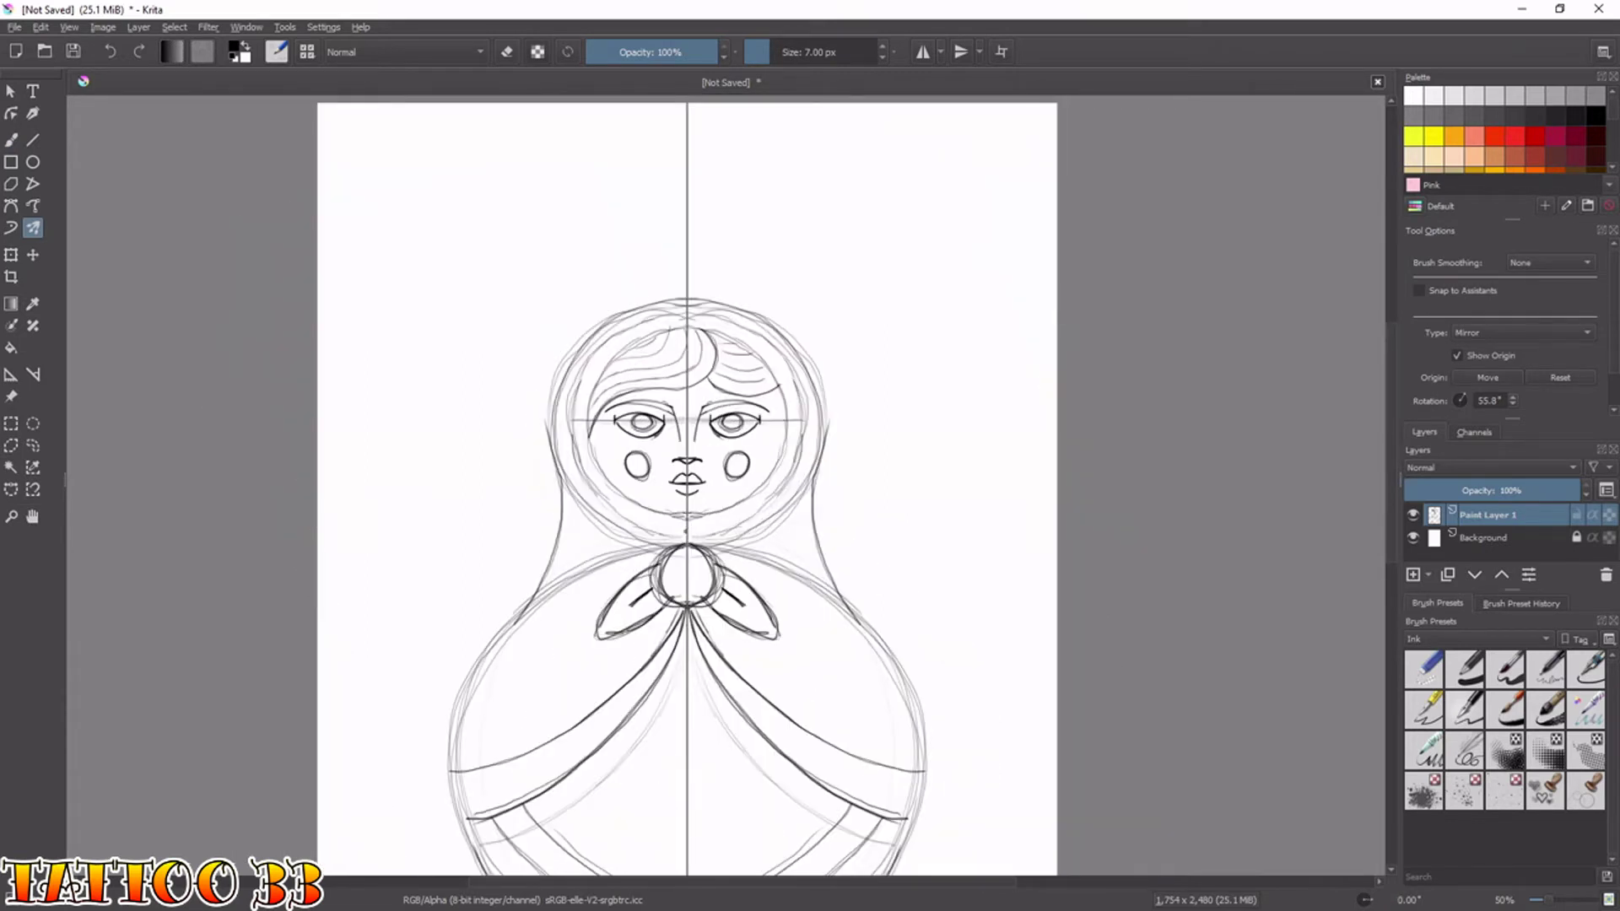
mouse_move(699, 534)
left_mouse_down()
mouse_move(665, 519)
mouse_move(745, 501)
left_mouse_up()
mouse_move(714, 516)
left_mouse_down()
mouse_move(736, 524)
mouse_move(778, 497)
mouse_move(756, 508)
left_mouse_up()
mouse_move(797, 447)
left_mouse_down()
mouse_move(789, 470)
mouse_move(799, 415)
mouse_move(766, 361)
mouse_move(793, 390)
mouse_move(746, 338)
left_mouse_up()
mouse_move(751, 340)
left_mouse_down()
mouse_move(774, 349)
mouse_move(689, 314)
mouse_move(736, 326)
mouse_move(784, 390)
left_mouse_up()
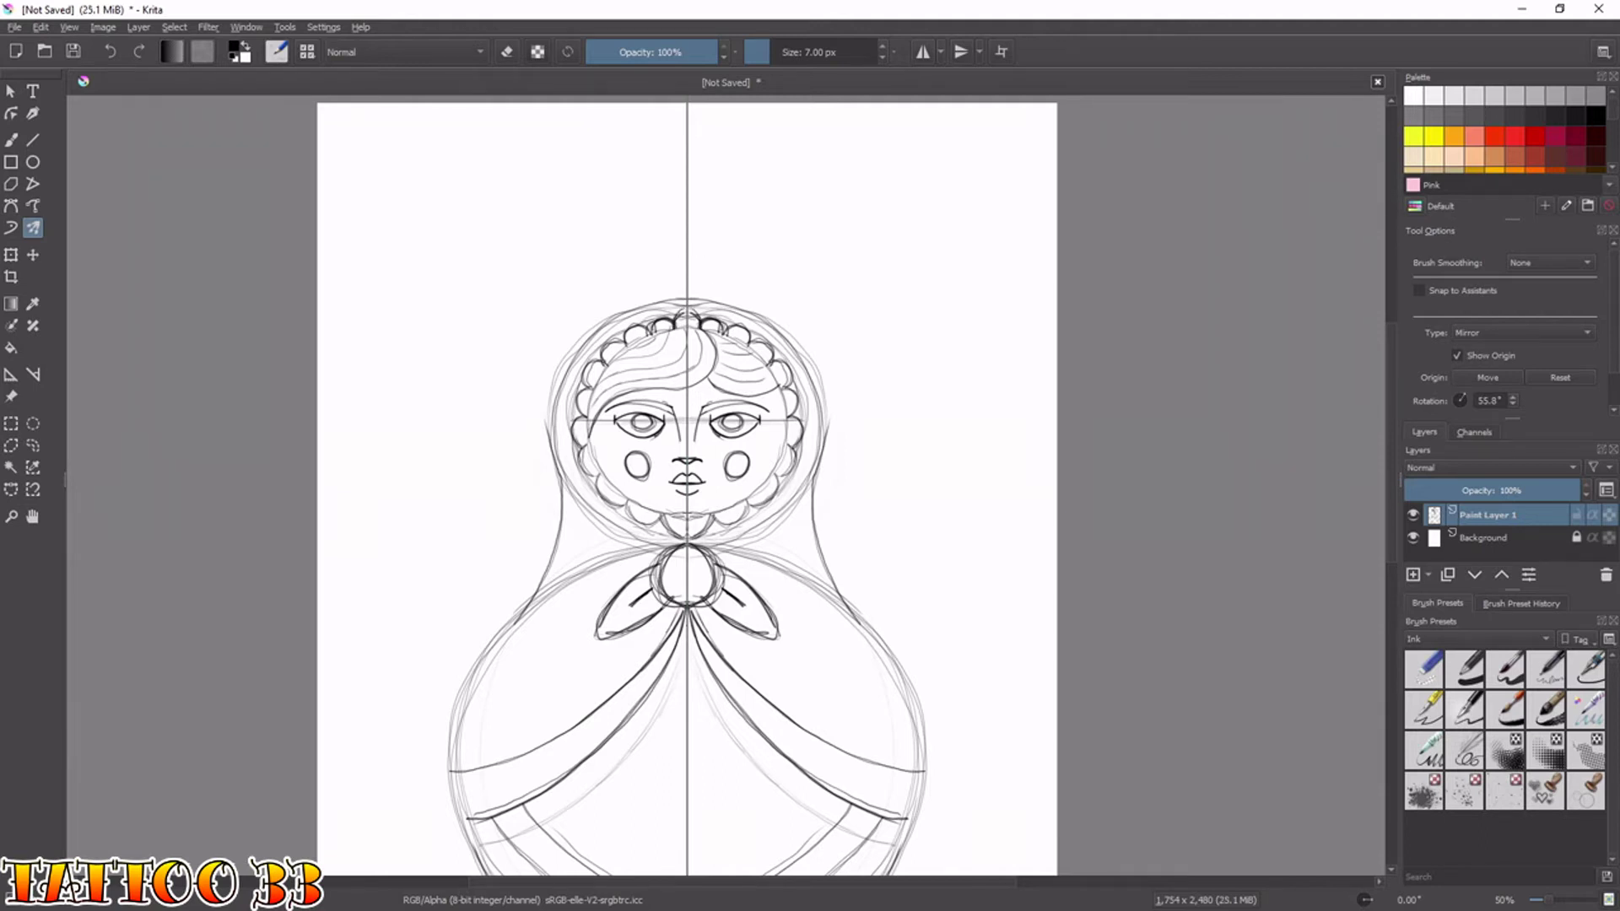
Reinforce the scallops around the upper half of the face opening, from the crown down to eye level.
left_click_drag(678, 320, 621, 347)
left_click_drag(642, 328, 595, 366)
left_click_drag(604, 346, 575, 421)
left_click_drag(578, 391, 580, 451)
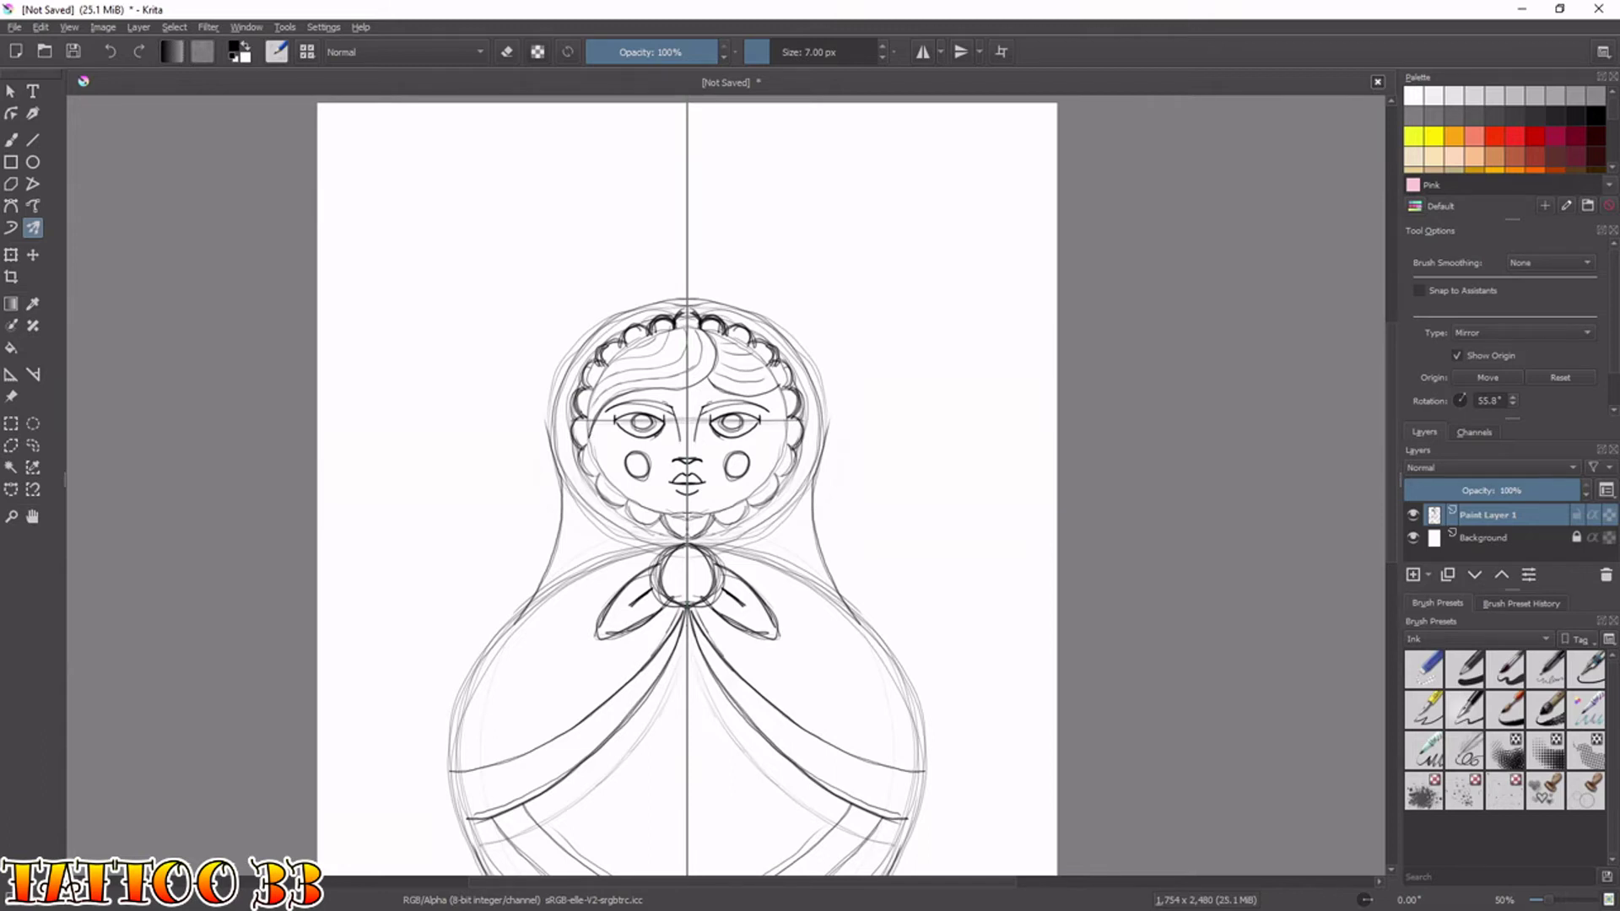
Sketch a mirrored row of small marks along the shawl border, undoing the unwanted strokes.
left_click_drag(695, 637, 711, 437)
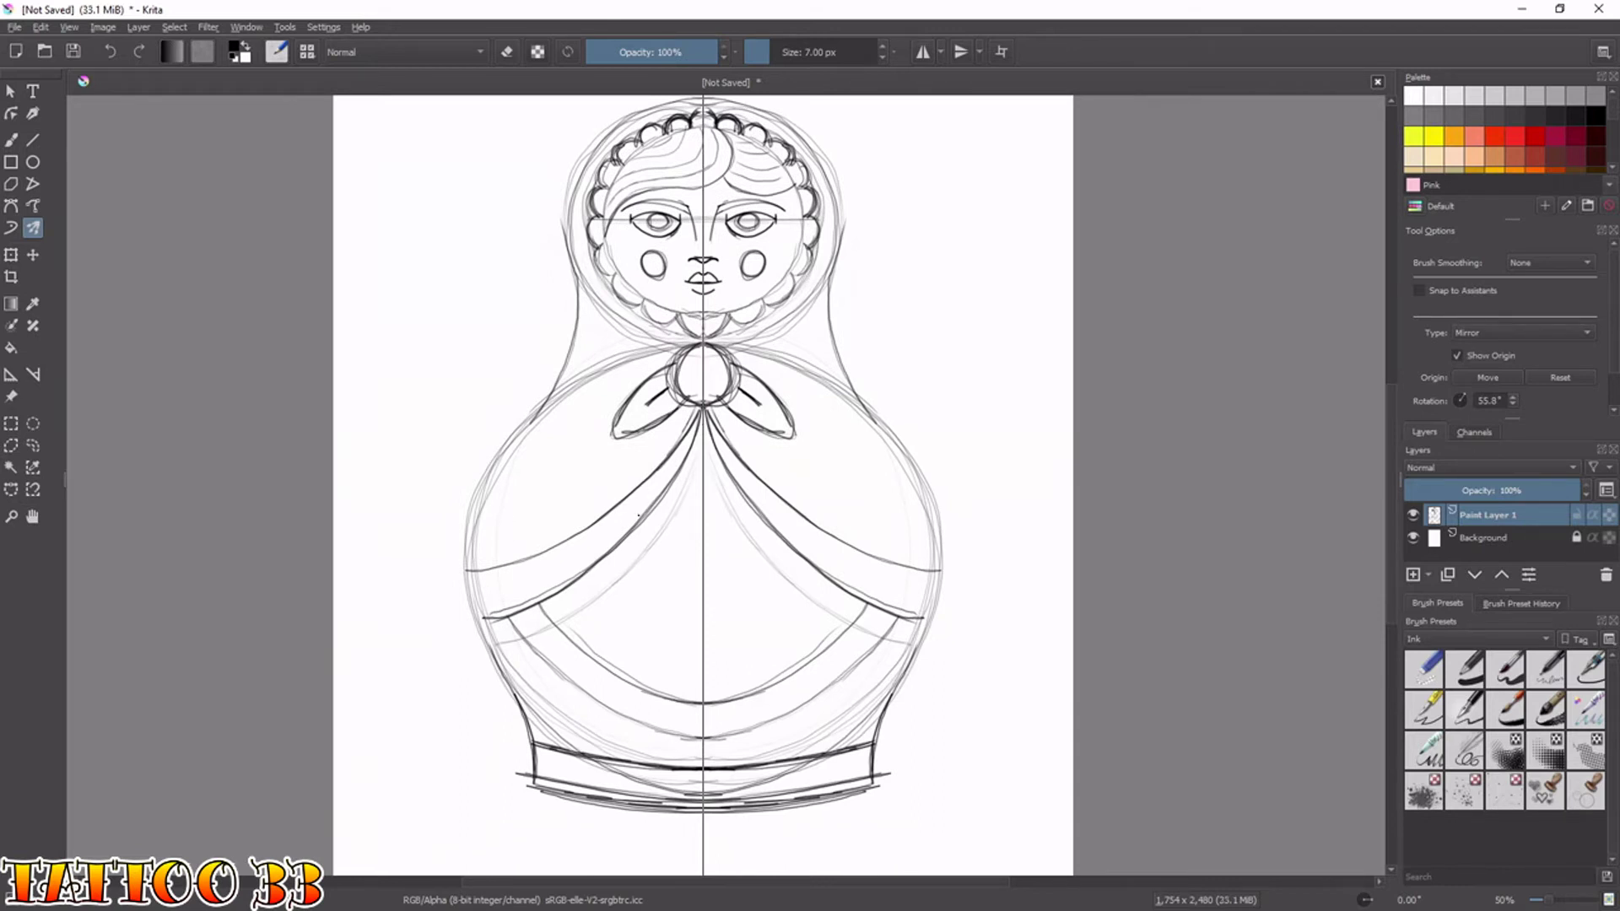
left_click_drag(636, 498, 643, 514)
key("ctrl+z")
key("ctrl+z")
Sketch mirrored scallops along the apron's curved lower border, between its inner and outer edges.
mouse_move(529, 614)
left_mouse_down()
mouse_move(526, 647)
mouse_move(564, 655)
left_mouse_up()
key("ctrl+z")
mouse_move(711, 737)
left_mouse_down()
mouse_move(733, 710)
mouse_move(704, 739)
mouse_move(855, 661)
mouse_move(840, 679)
mouse_move(868, 604)
mouse_move(865, 652)
mouse_move(847, 656)
left_mouse_up()
key("6")
key("6")
key("6")
key("6")
key("6")
key("6")
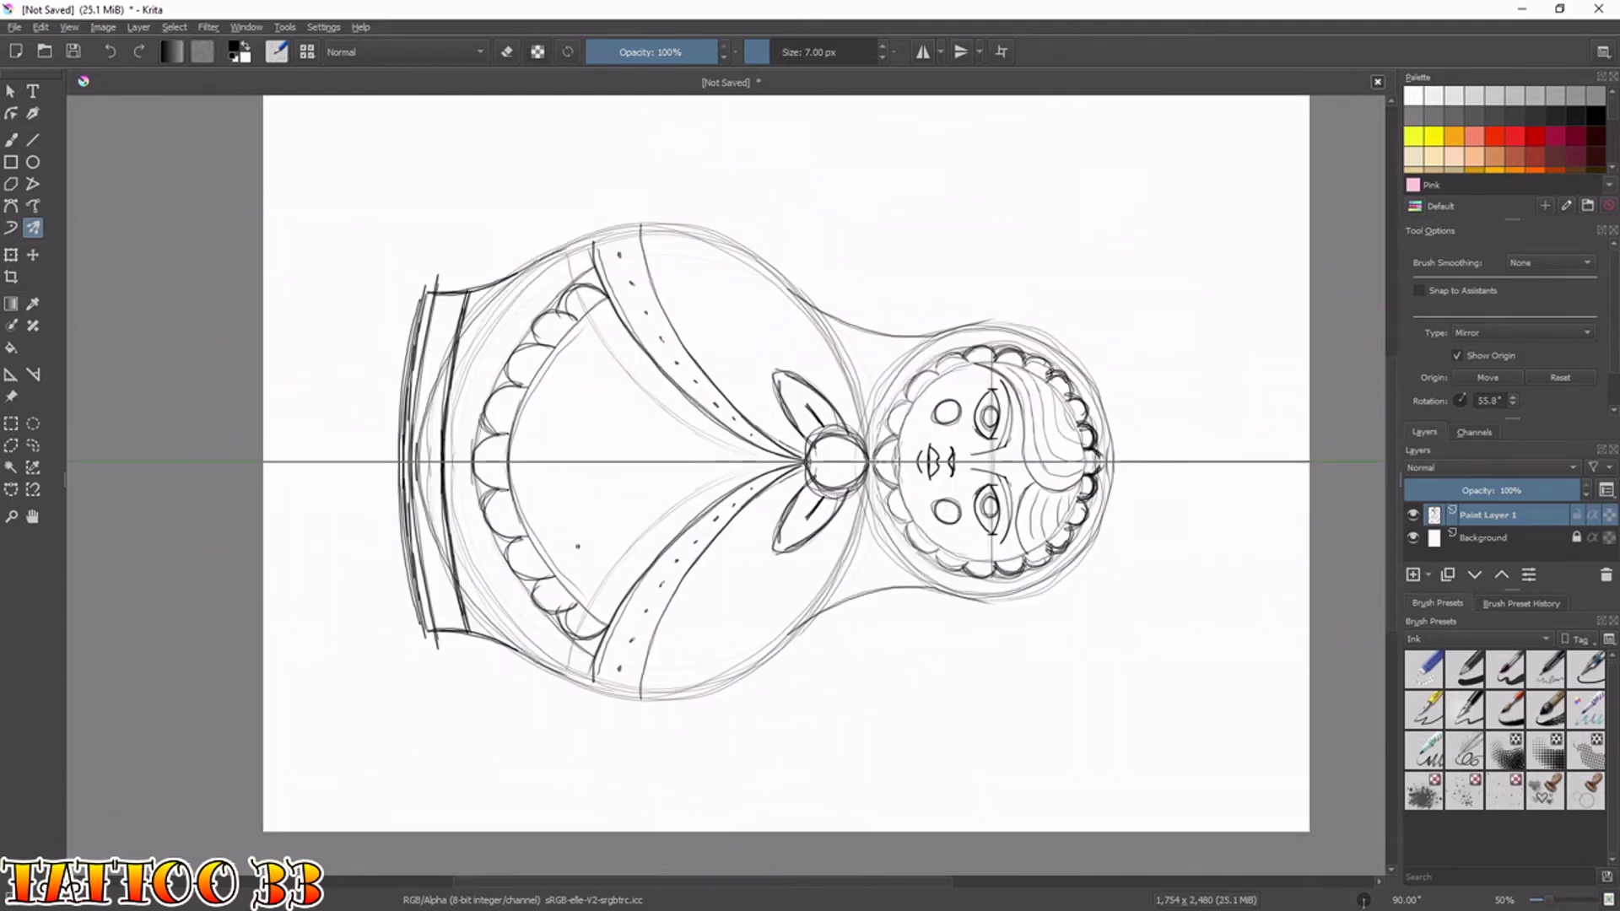
Sketch the inner edge of the apron's curved lower border and add a mirrored row of small marks along the band.
mouse_move(615, 603)
left_mouse_down()
mouse_move(534, 479)
mouse_move(541, 408)
mouse_move(563, 544)
mouse_move(611, 604)
left_mouse_up()
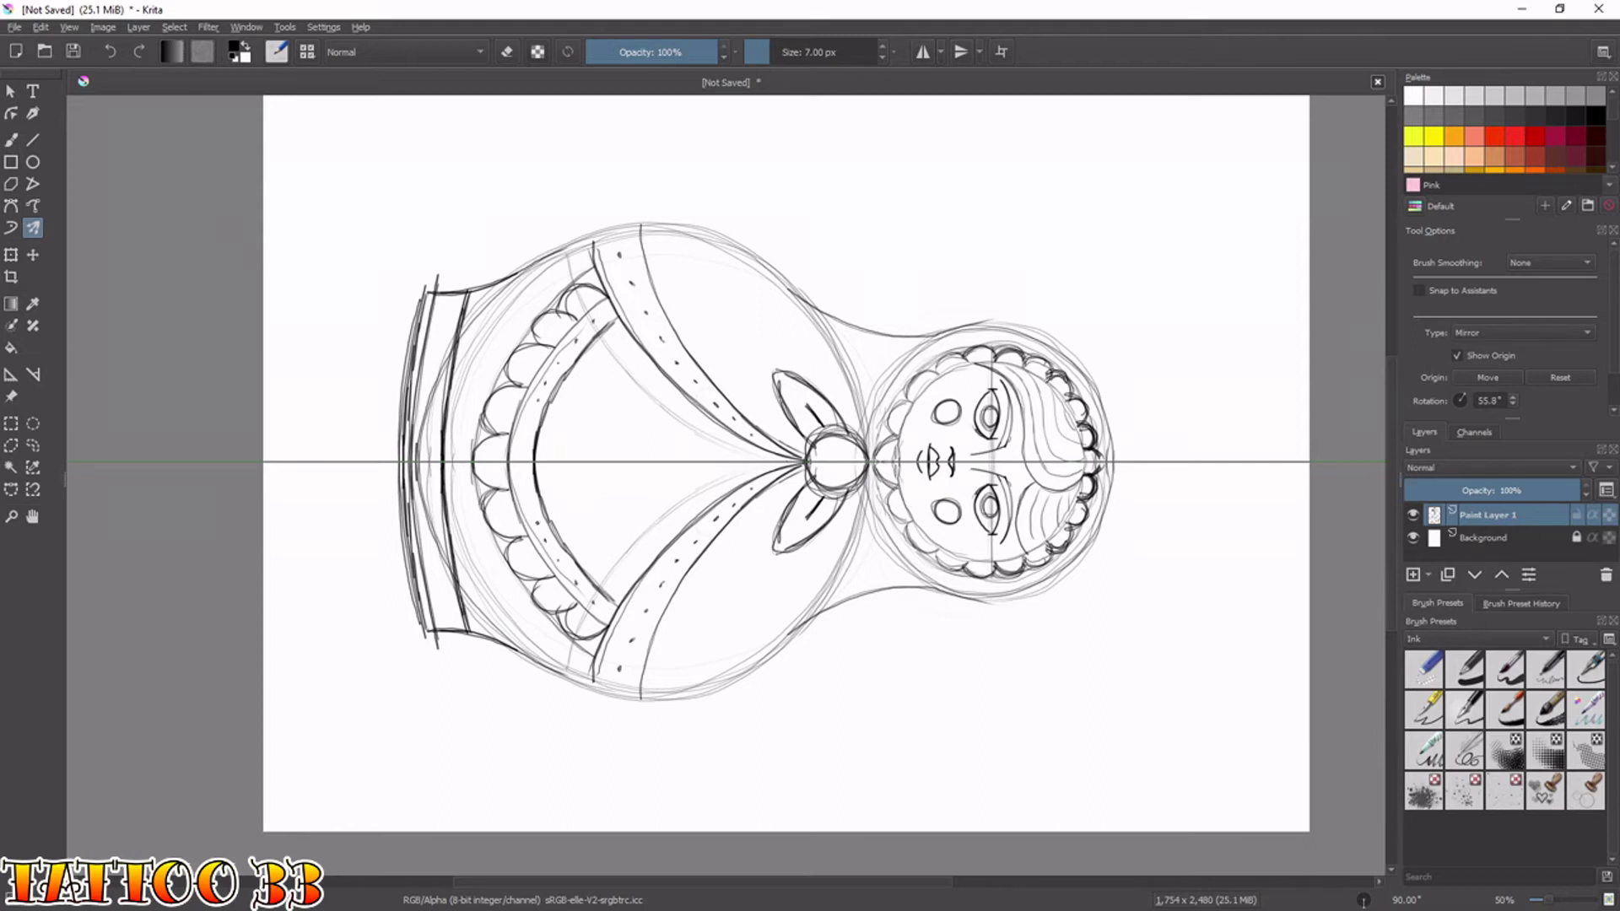
left_click_drag(521, 460, 521, 464)
key("4")
key("4")
key("4")
key("4")
key("4")
key("4")
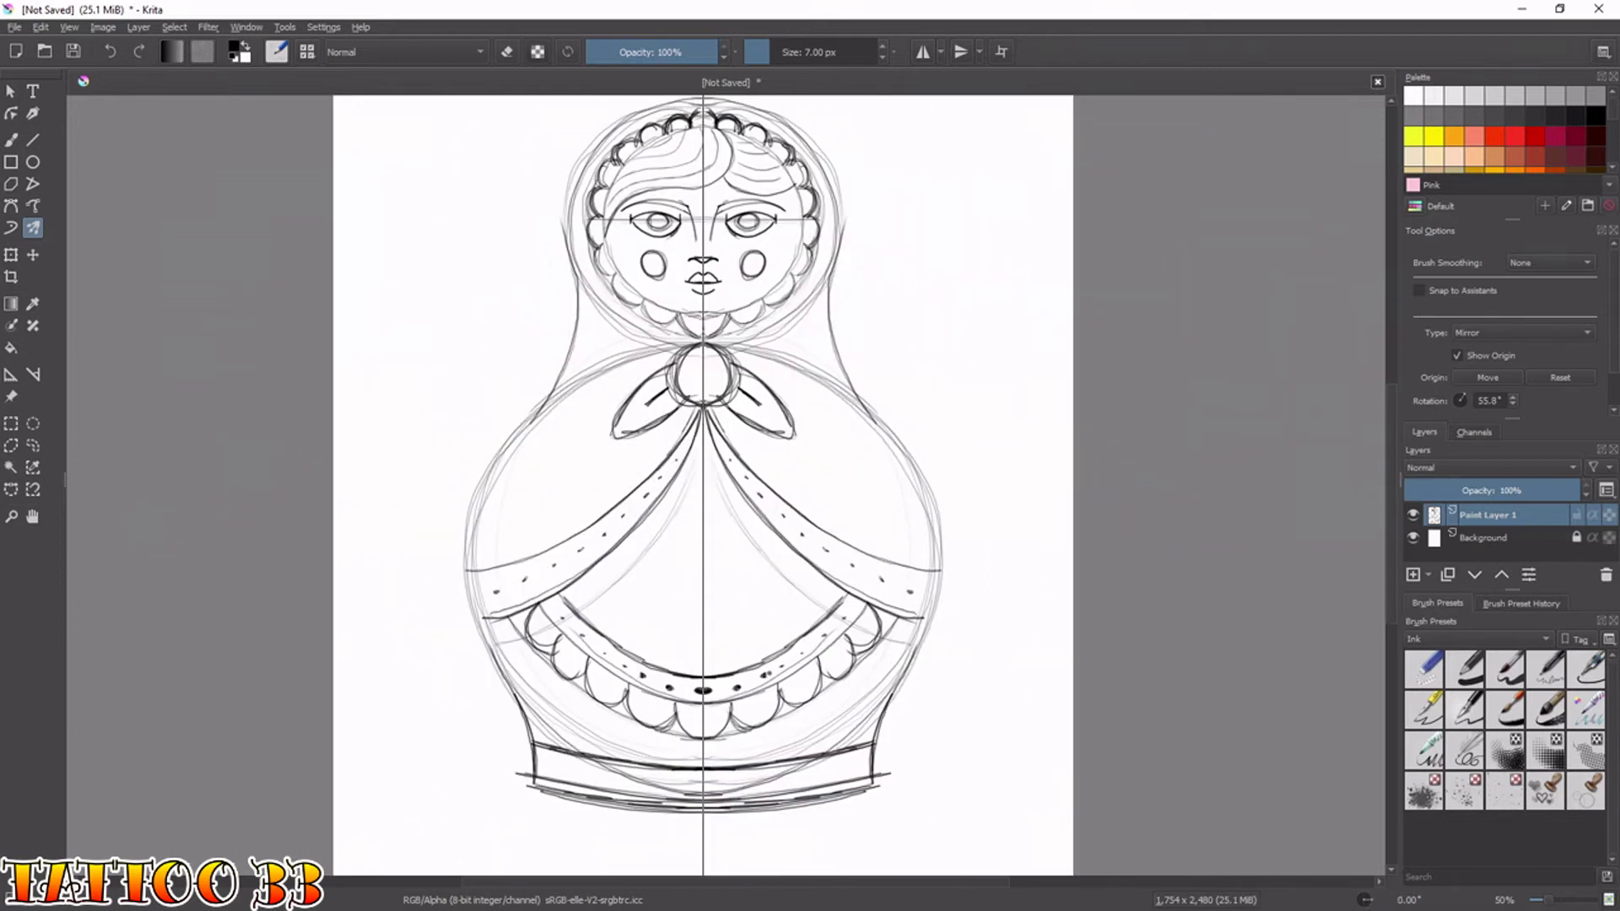
Sketch a small mirrored band with marks across the top of the apron, below the scarf knot, undoing the first stroke.
left_click_drag(673, 483, 717, 489)
key("ctrl+z")
key("6")
key("6")
key("6")
key("6")
key("6")
key("6")
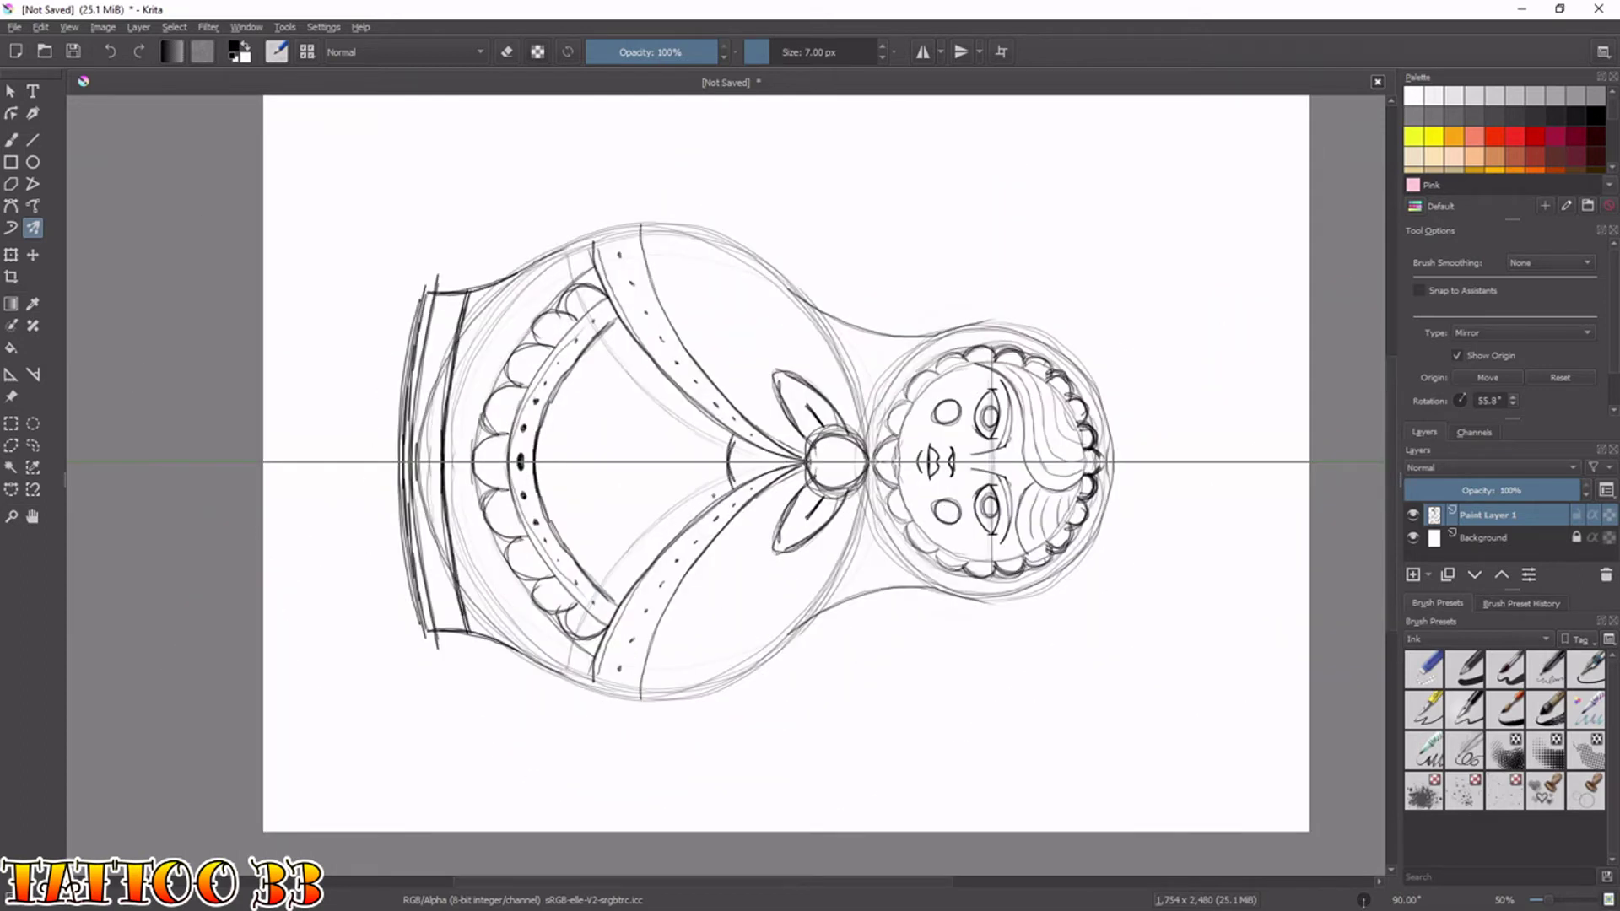
left_click_drag(716, 422, 707, 460)
key("5")
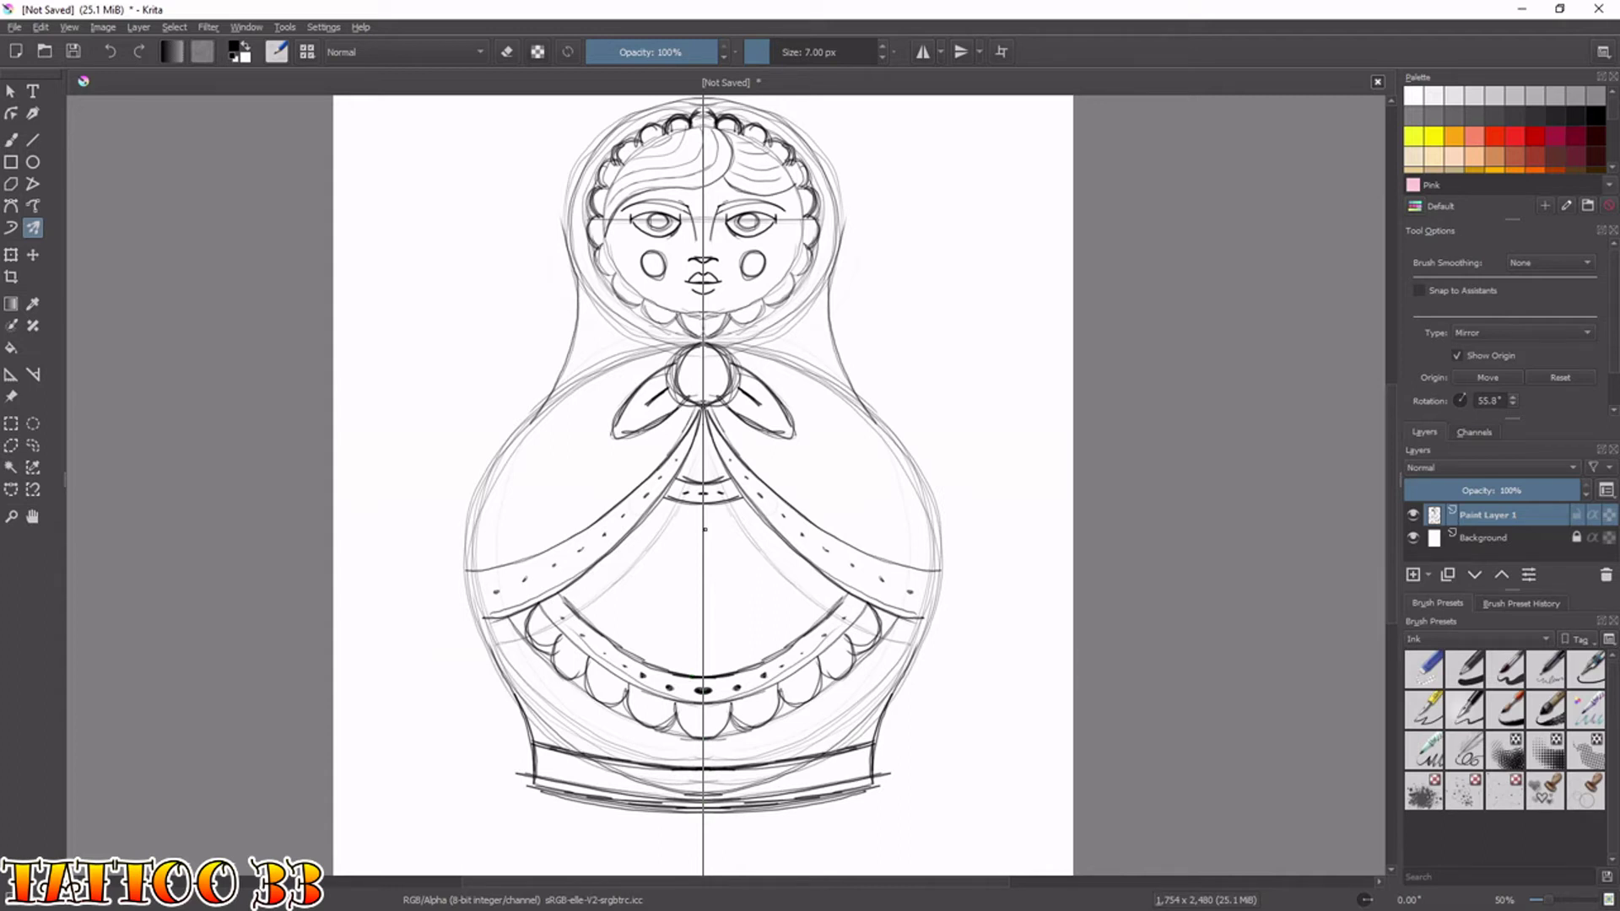
Sketch and reinforce a mirrored heart in the middle of the apron, undoing the extra strokes beside it.
left_click_drag(713, 539, 760, 542)
mouse_move(707, 653)
left_mouse_down()
mouse_move(768, 599)
mouse_move(773, 569)
mouse_move(759, 542)
mouse_move(700, 549)
left_mouse_up()
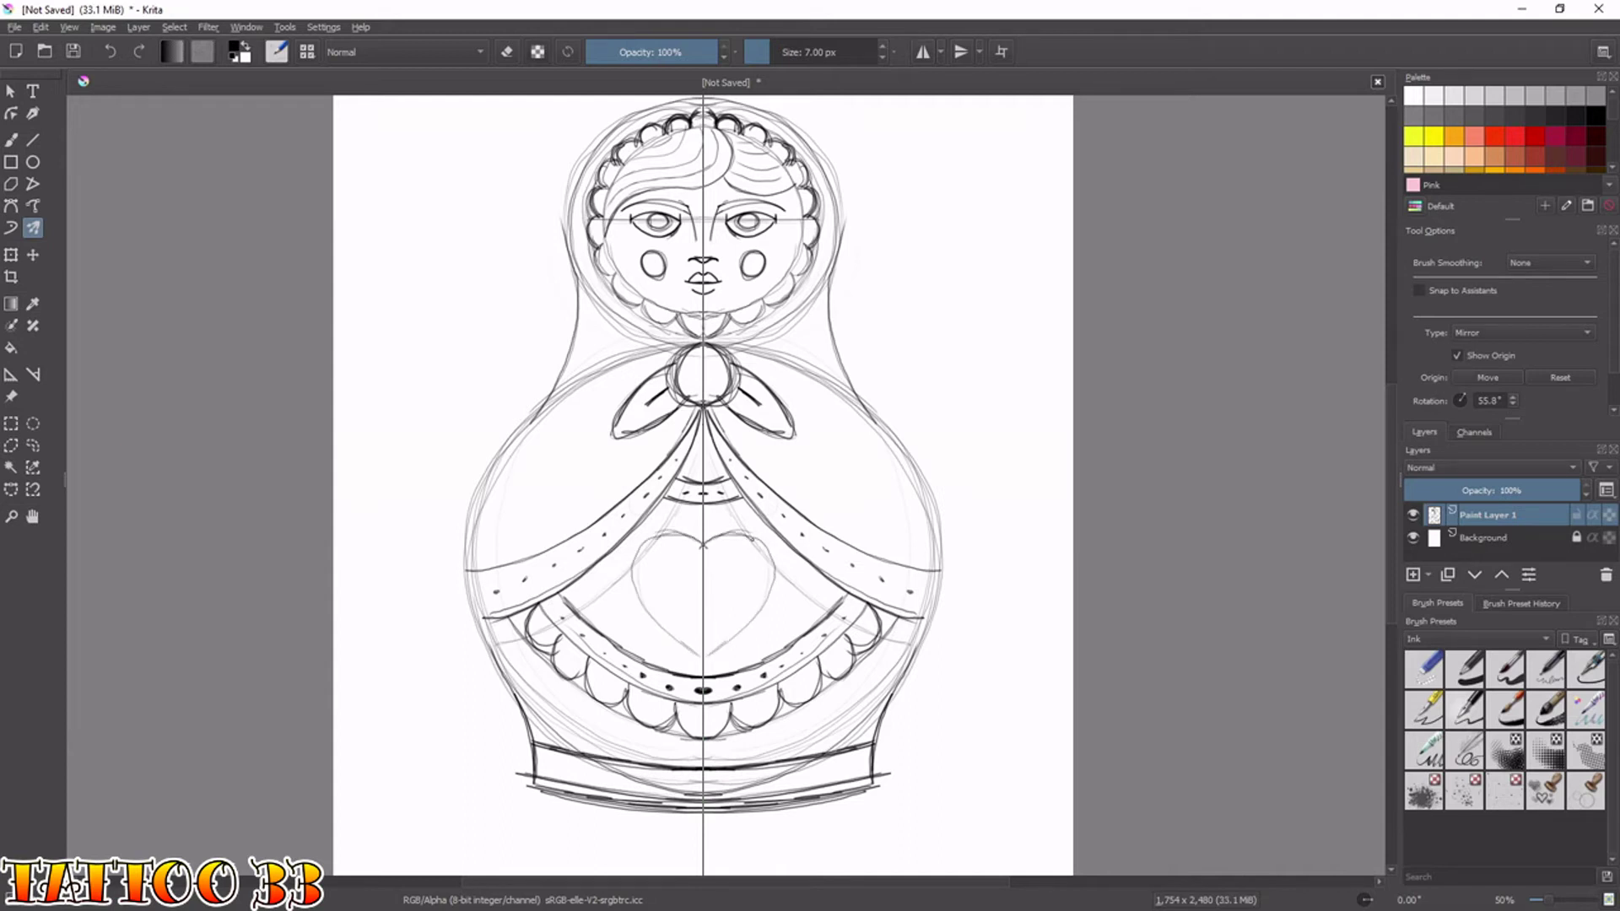
mouse_move(765, 592)
left_mouse_down()
mouse_move(705, 659)
mouse_move(768, 585)
mouse_move(726, 546)
mouse_move(766, 582)
mouse_move(706, 656)
left_mouse_up()
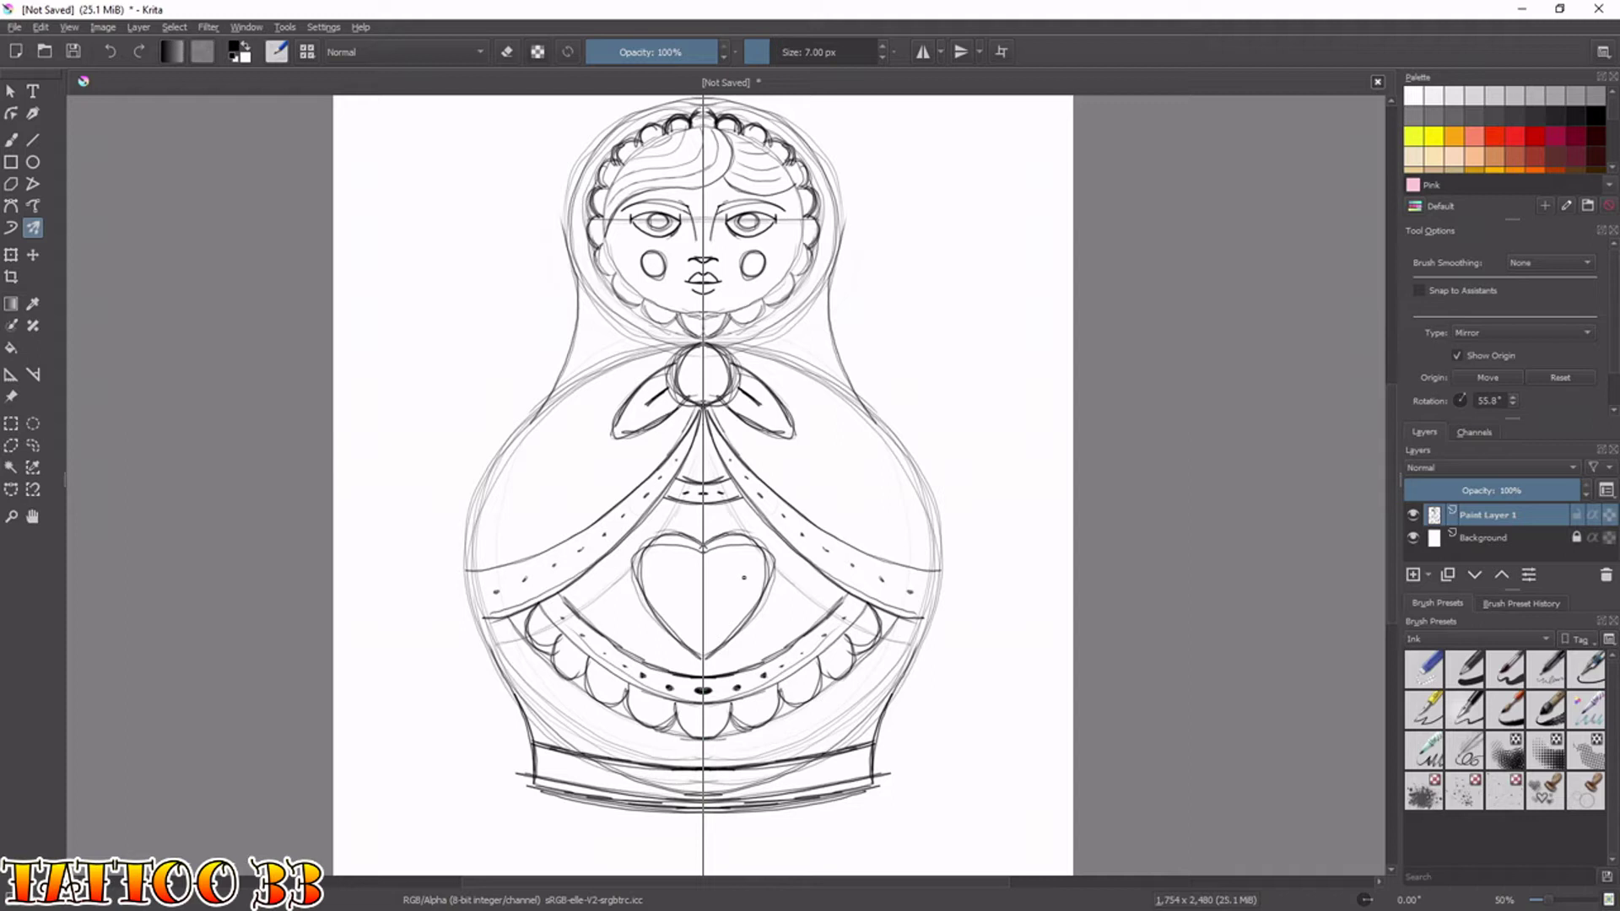
mouse_move(736, 648)
left_mouse_down()
mouse_move(801, 595)
mouse_move(780, 622)
left_mouse_up()
key("ctrl+z")
key("ctrl+z")
Sketch a mirrored row of small circles along the base band and scallops along the shawl's lower edges.
mouse_move(680, 782)
left_mouse_down()
mouse_move(667, 791)
mouse_move(842, 778)
left_mouse_up()
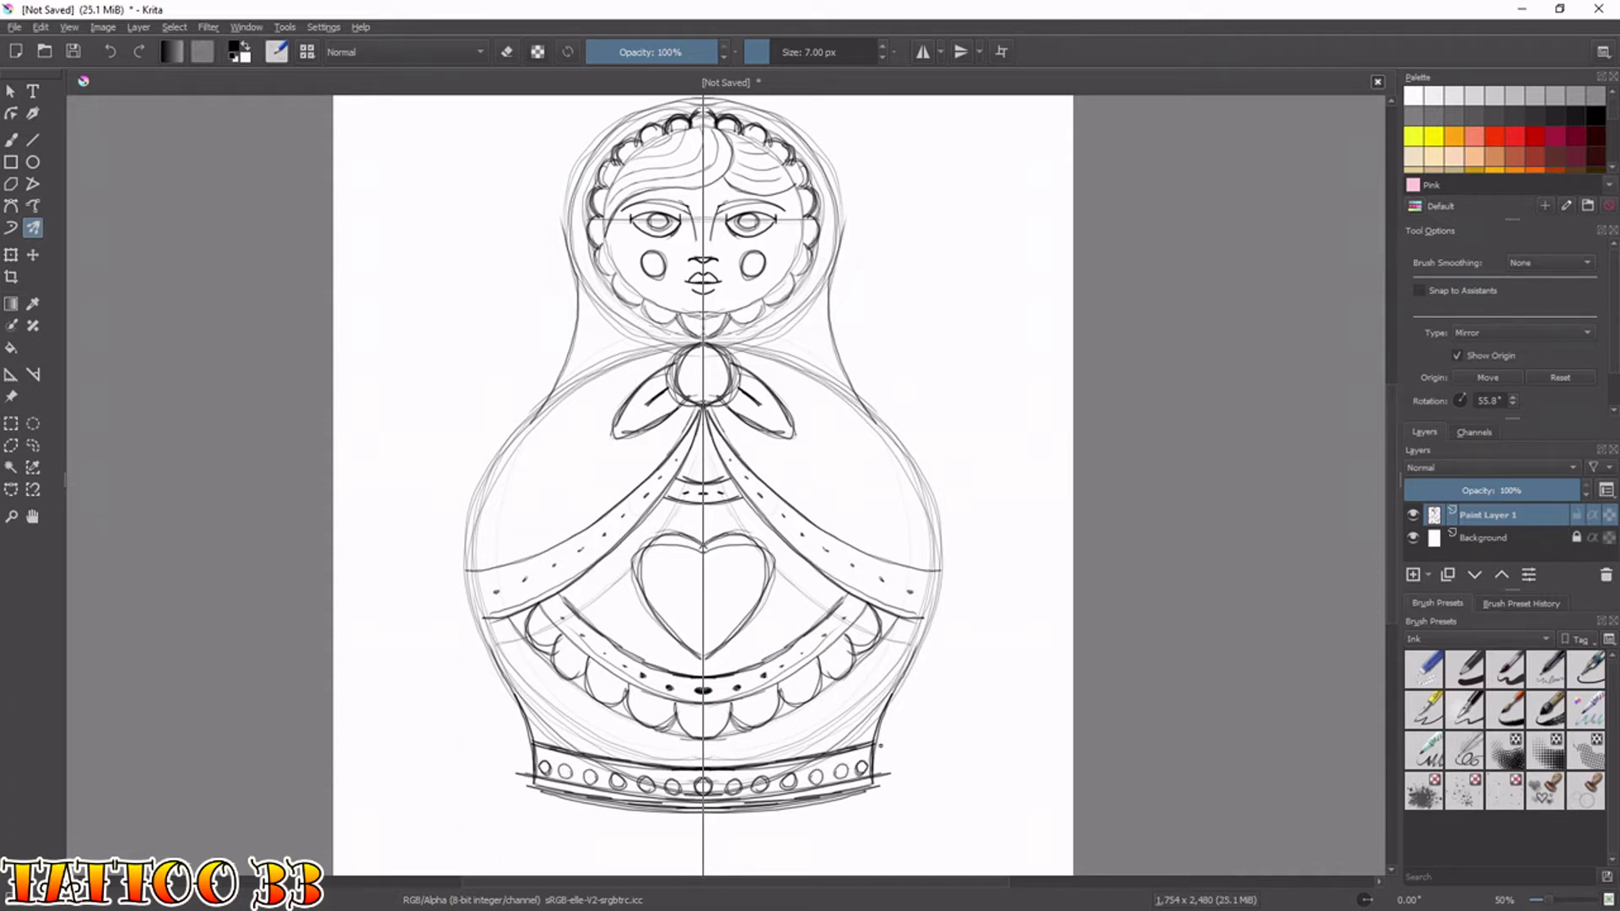
left_click_drag(816, 378, 785, 408)
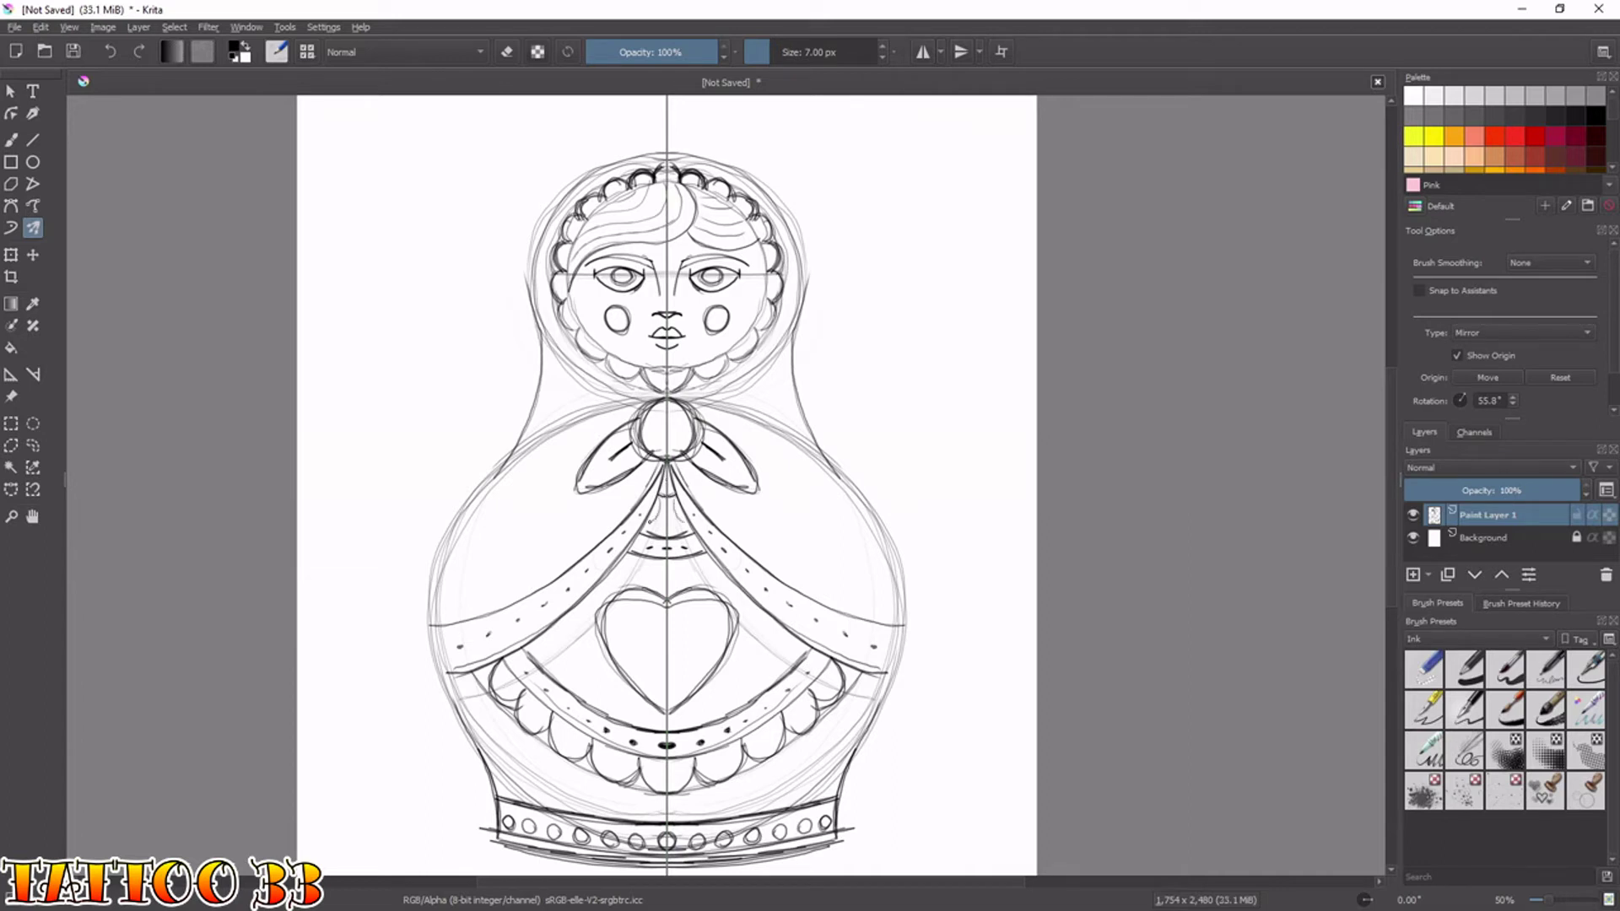
mouse_move(647, 524)
left_mouse_down()
mouse_move(519, 671)
mouse_move(521, 654)
left_mouse_up()
mouse_move(496, 668)
left_mouse_down()
mouse_move(520, 664)
mouse_move(496, 684)
left_mouse_up()
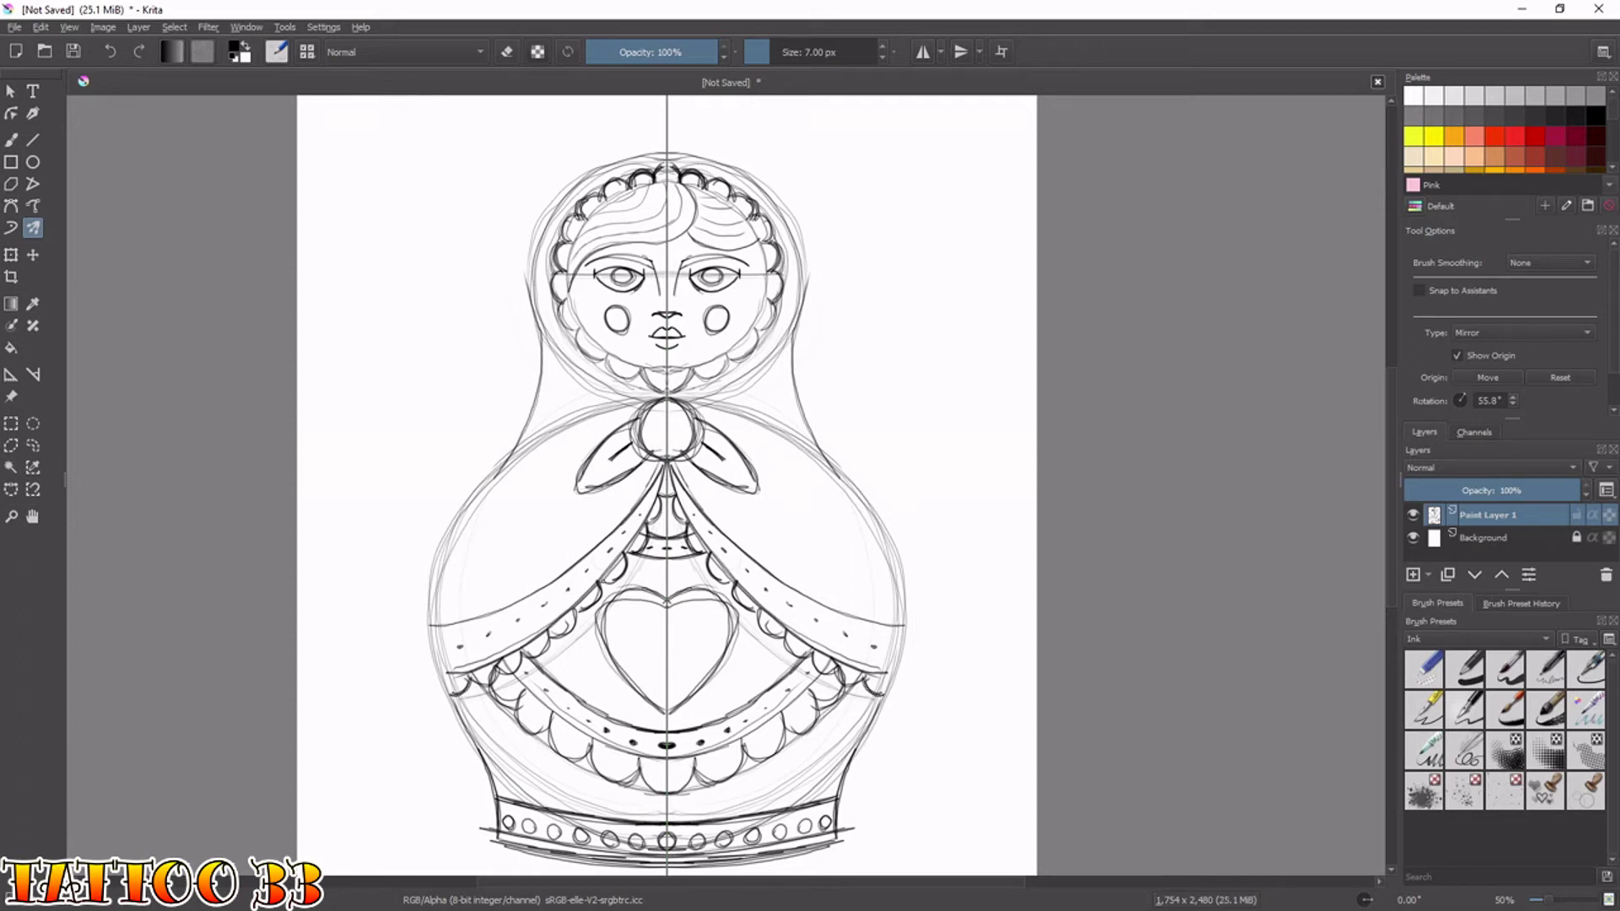
left_click_drag(796, 483, 787, 457)
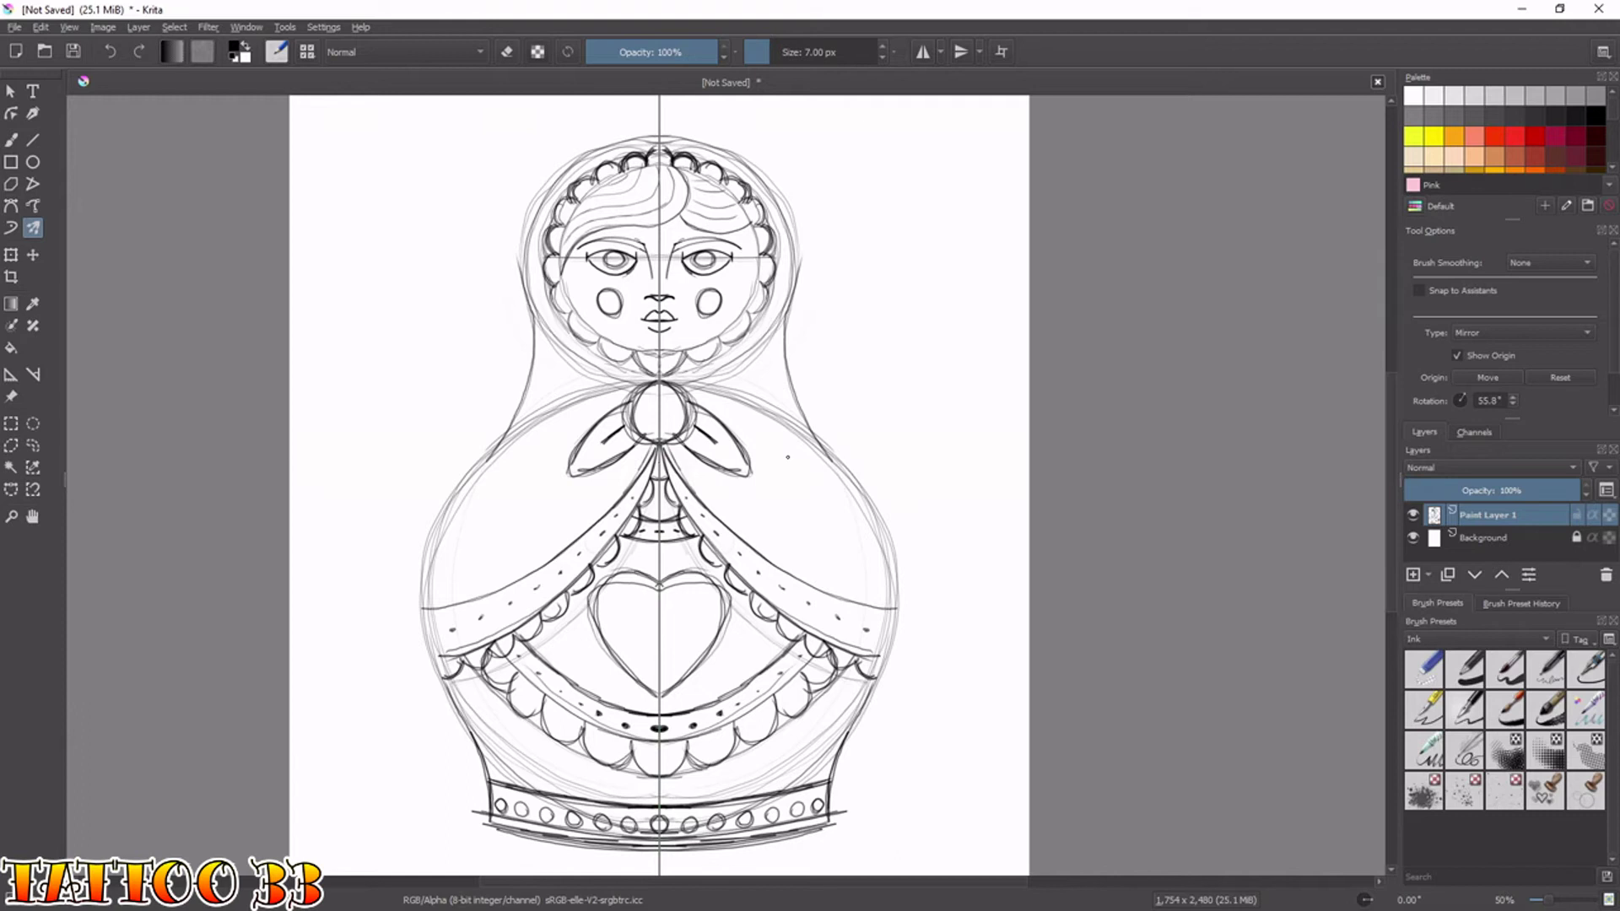
Add a new paint layer above the sketch and switch to the ink pen brush preset.
left_click(1414, 576)
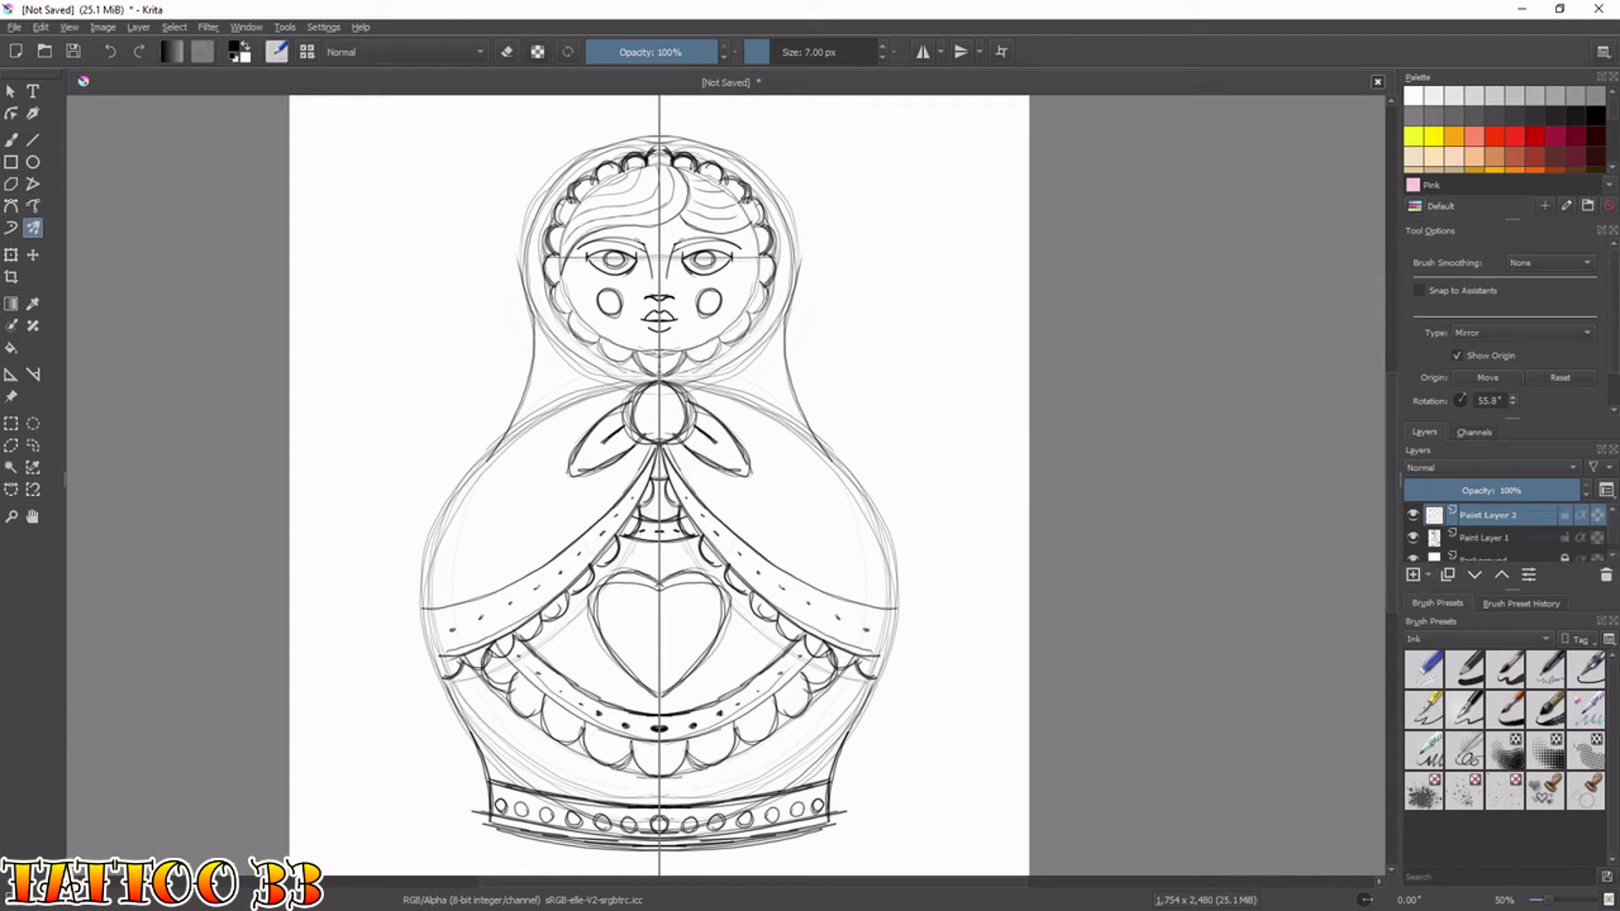
right_click(821, 444)
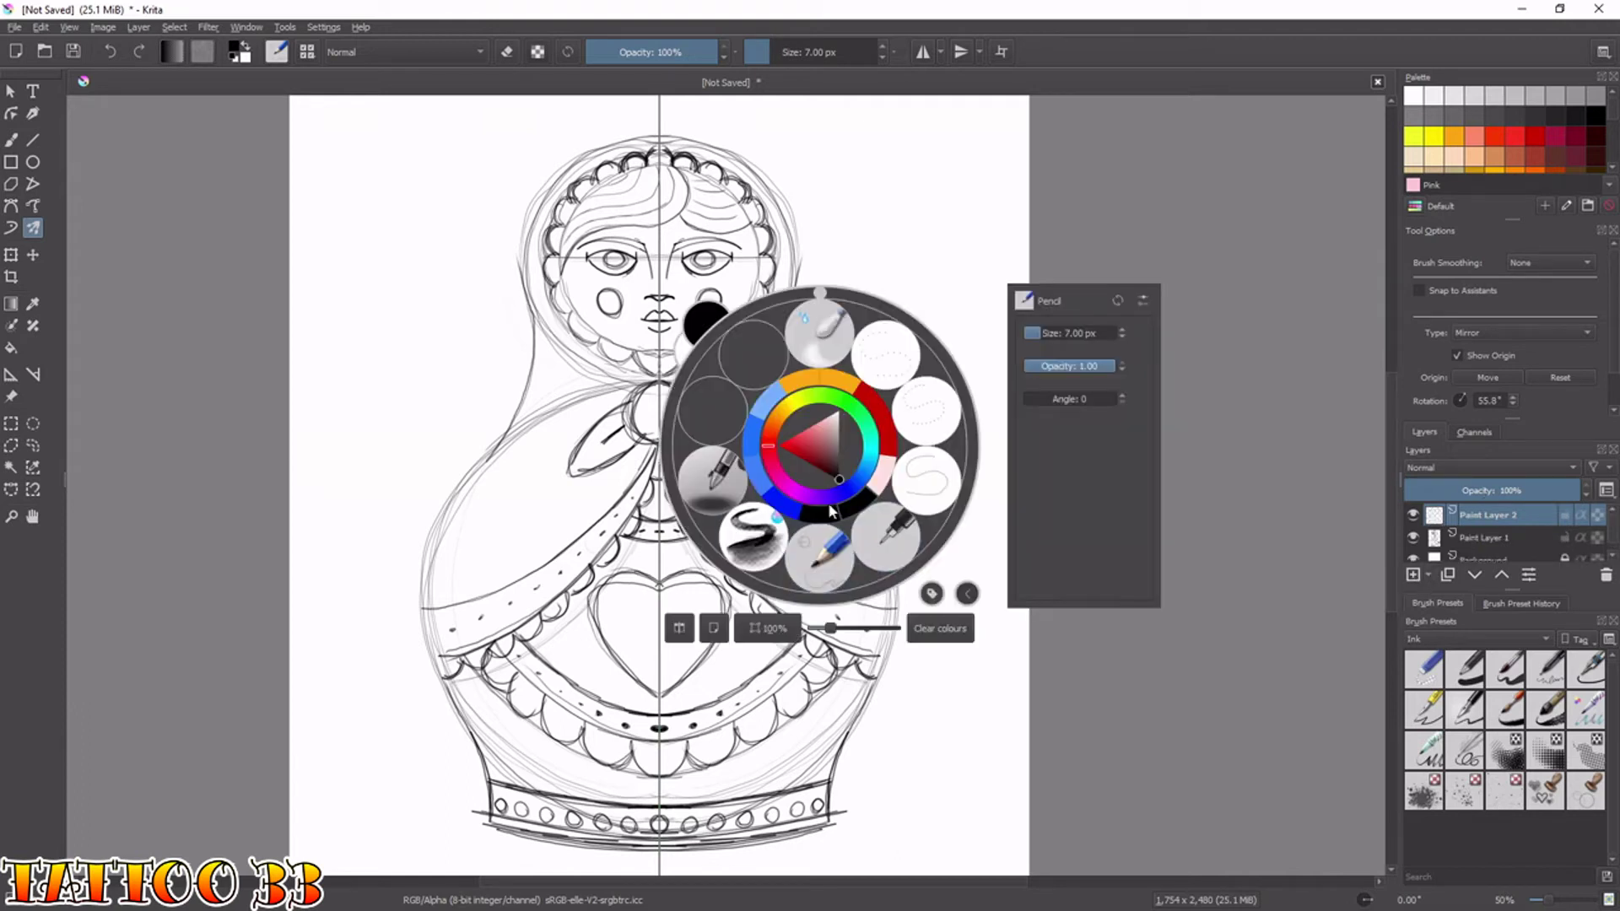
left_click(887, 530)
Undo the trial strokes along the doll's lower side, and set the brush size to 30 px and brush smoothing to Stabiliser.
left_click_drag(833, 822, 848, 719)
key("ctrl+z")
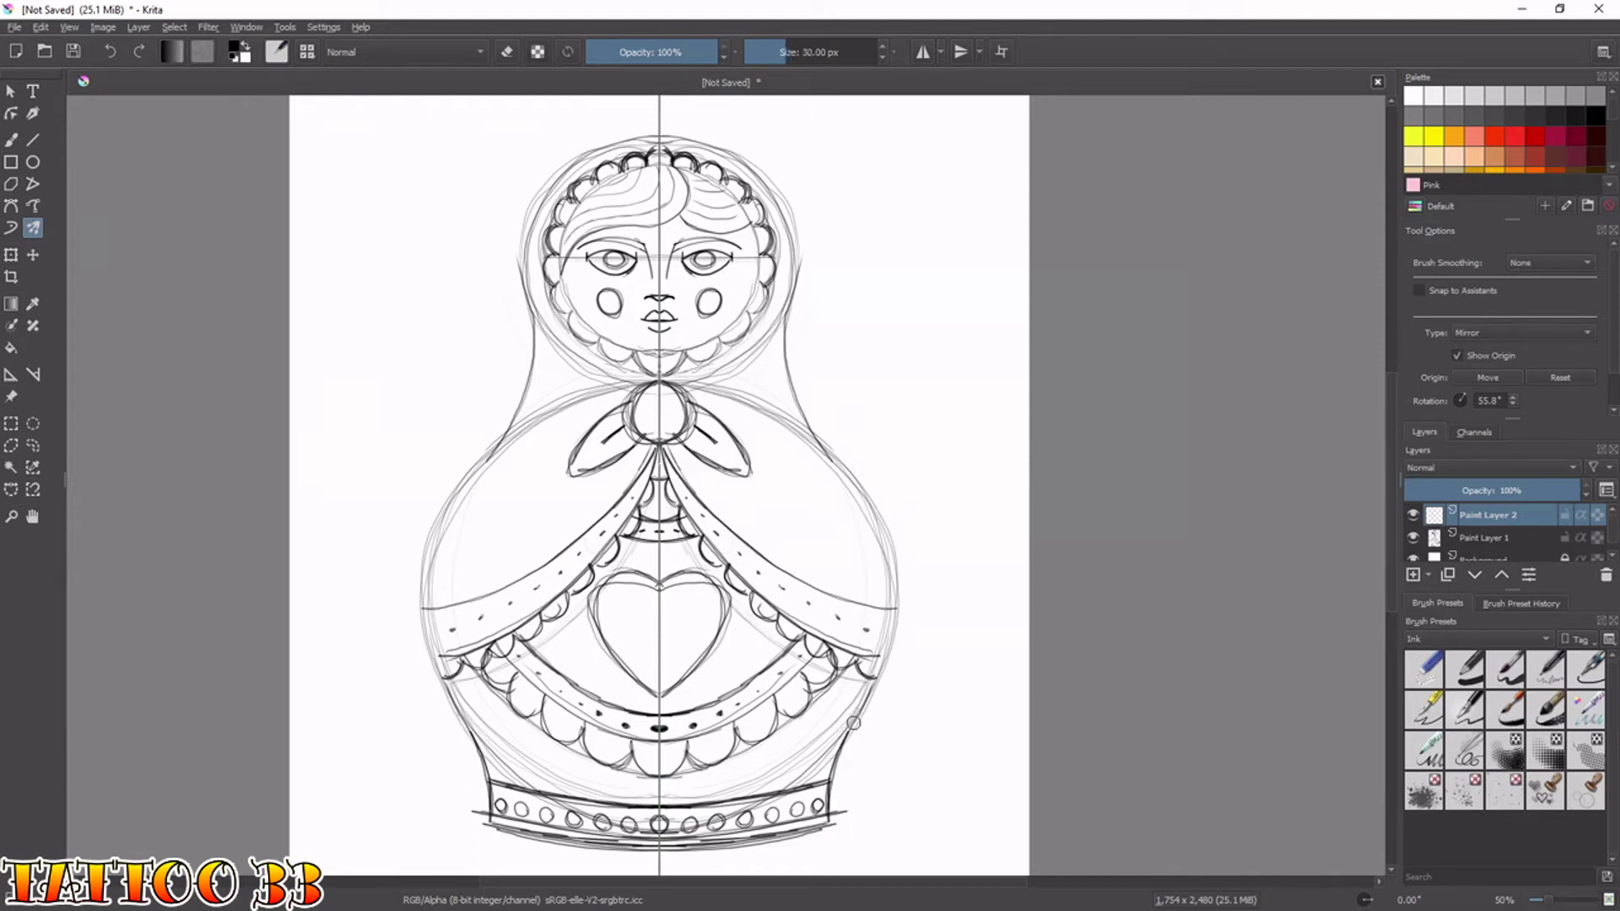
left_click_drag(829, 818, 850, 738)
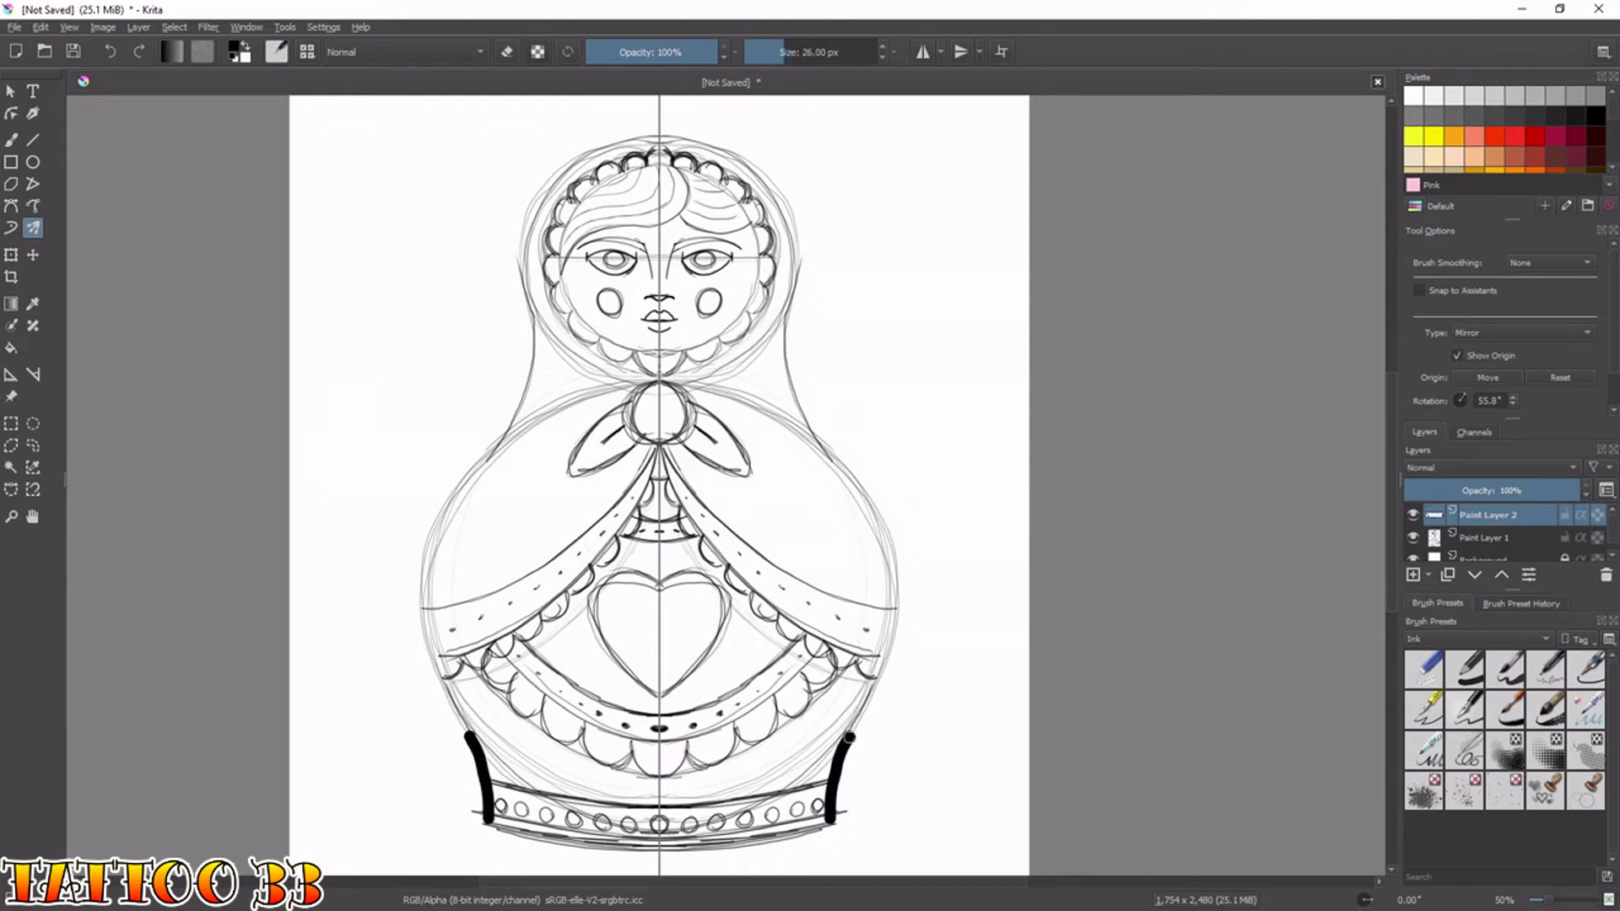
key("ctrl+z")
key("bracketright")
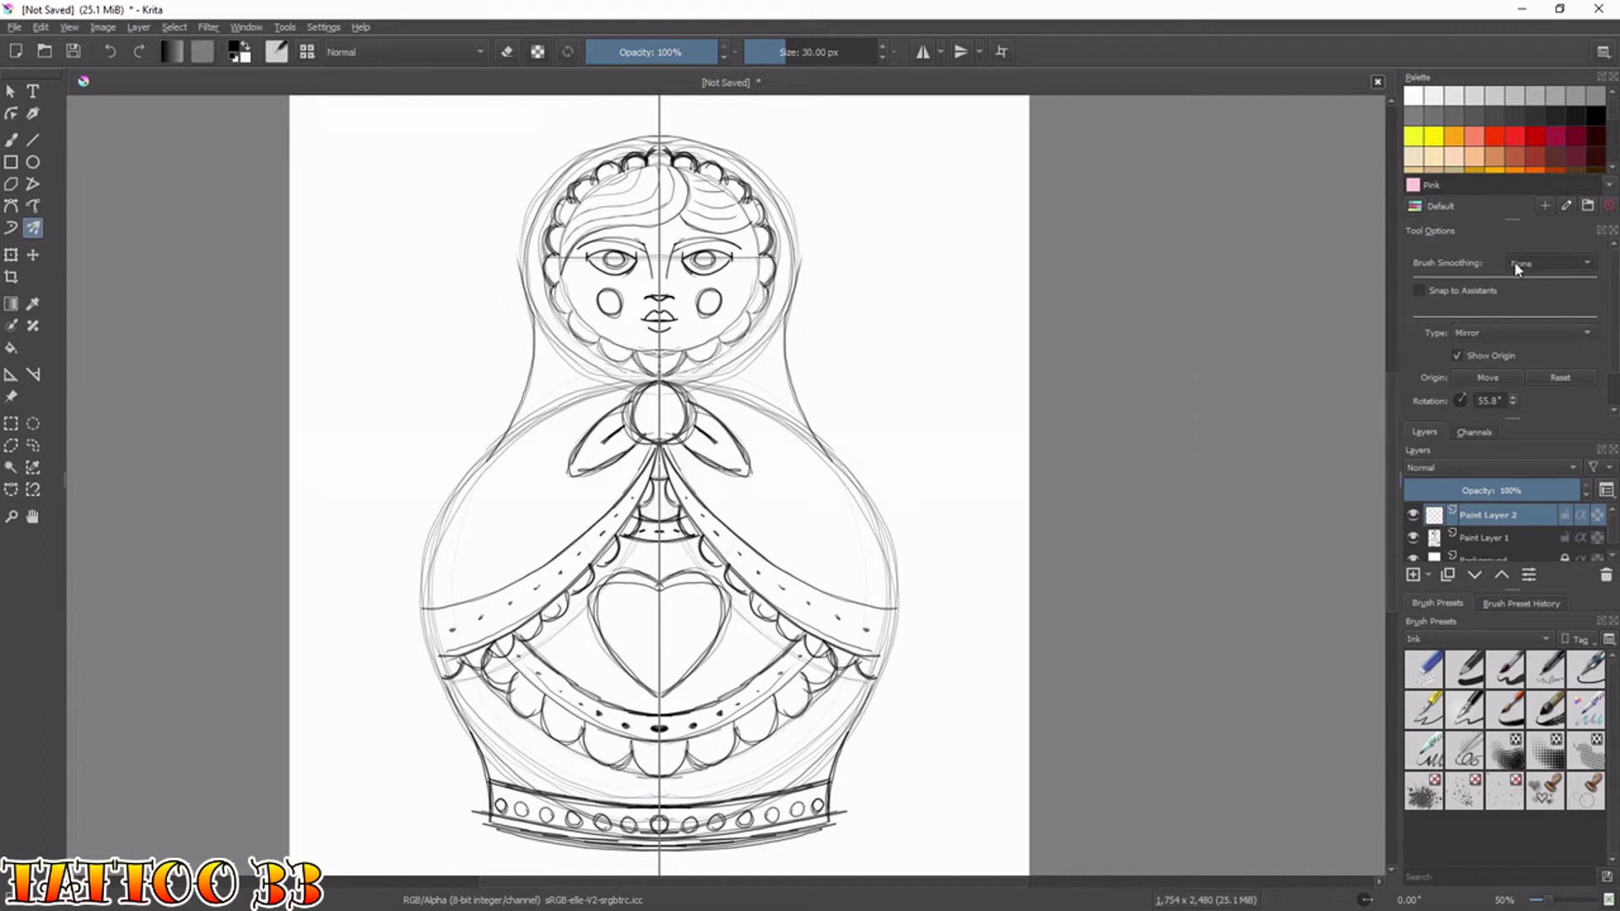
left_click(1539, 310)
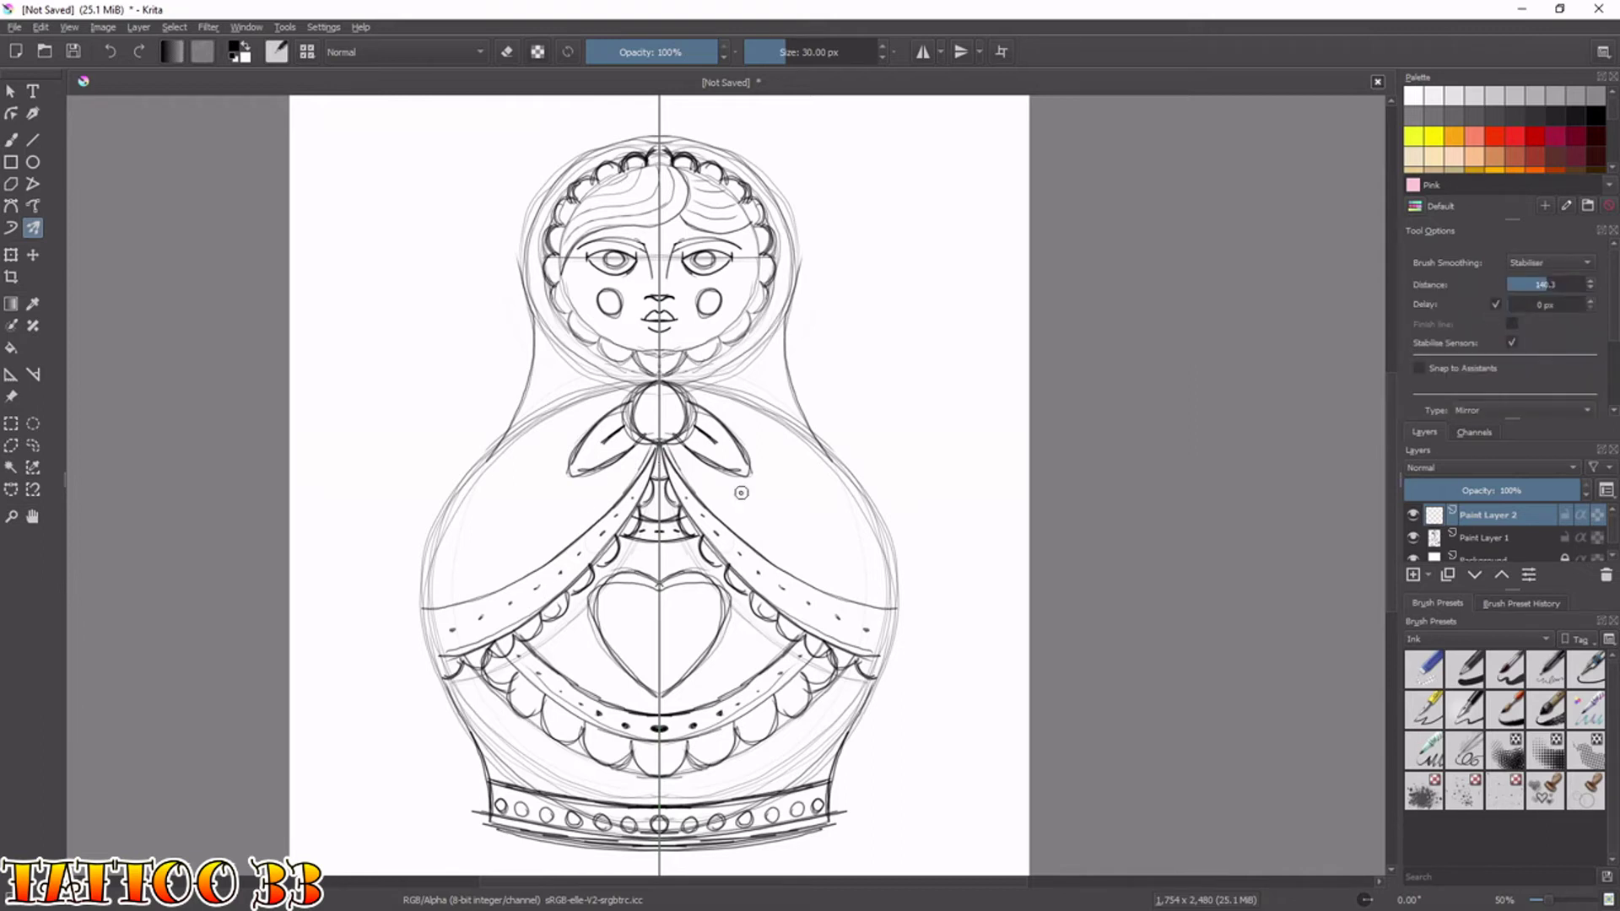
Ink a thick mirrored 30 px outline along the bottom edge of the base, undoing the unsatisfactory strokes.
key("6")
key("6")
key("6")
key("6")
key("6")
key("6")
key("6")
left_click_drag(489, 338, 643, 589)
left_click_drag(546, 585, 561, 529)
key("ctrl+z")
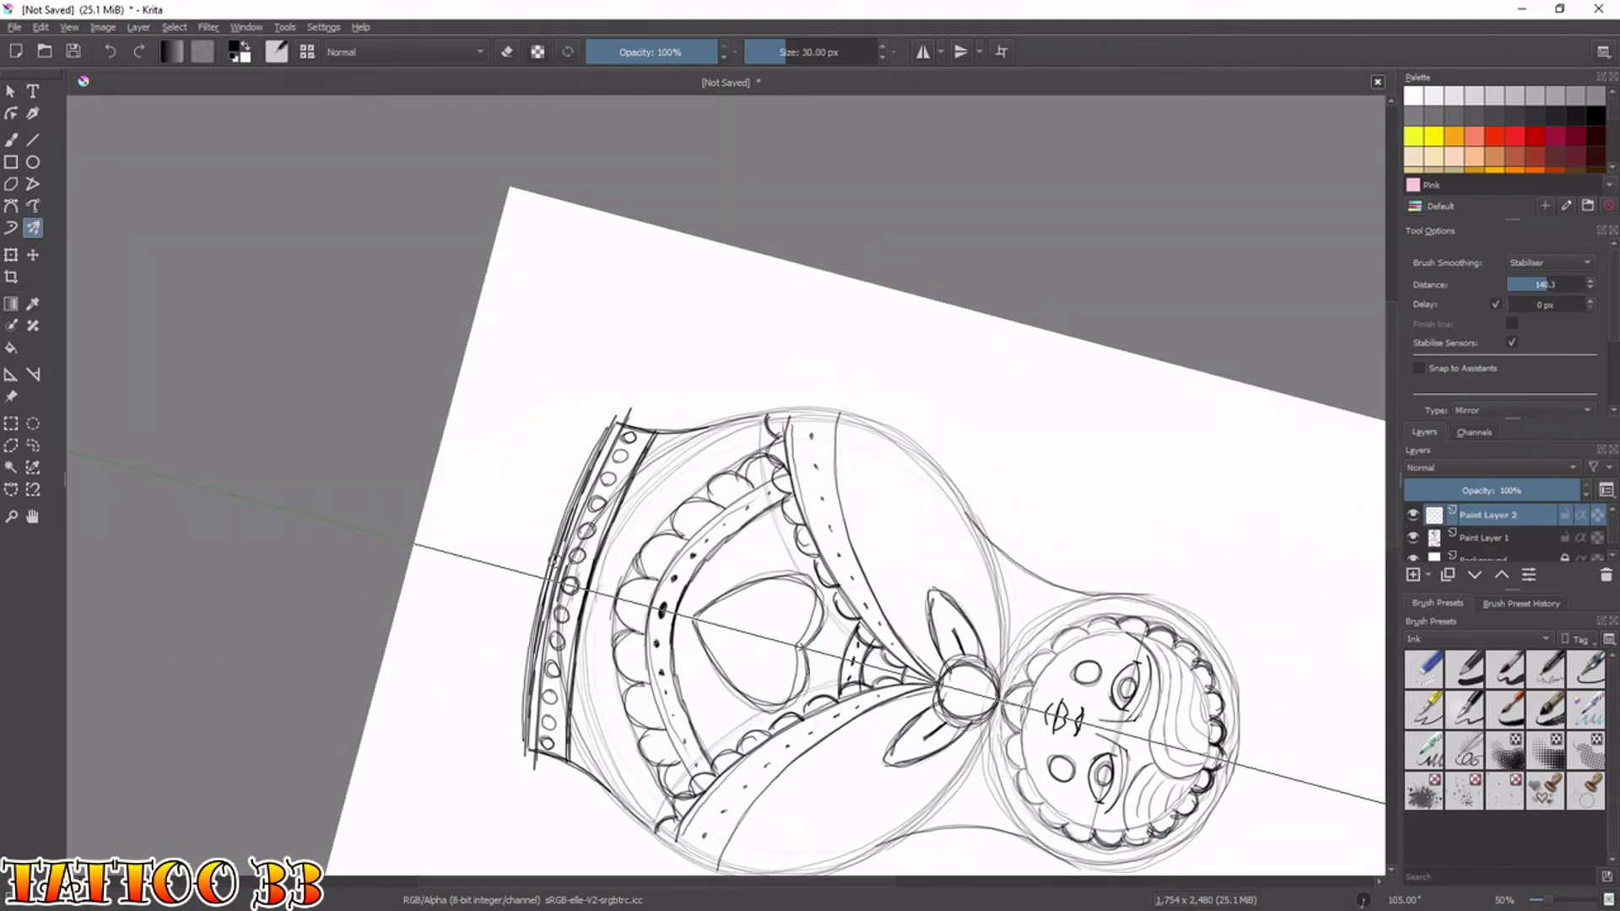
scroll(553, 612, "up", 2)
scroll(545, 604, "up", 1)
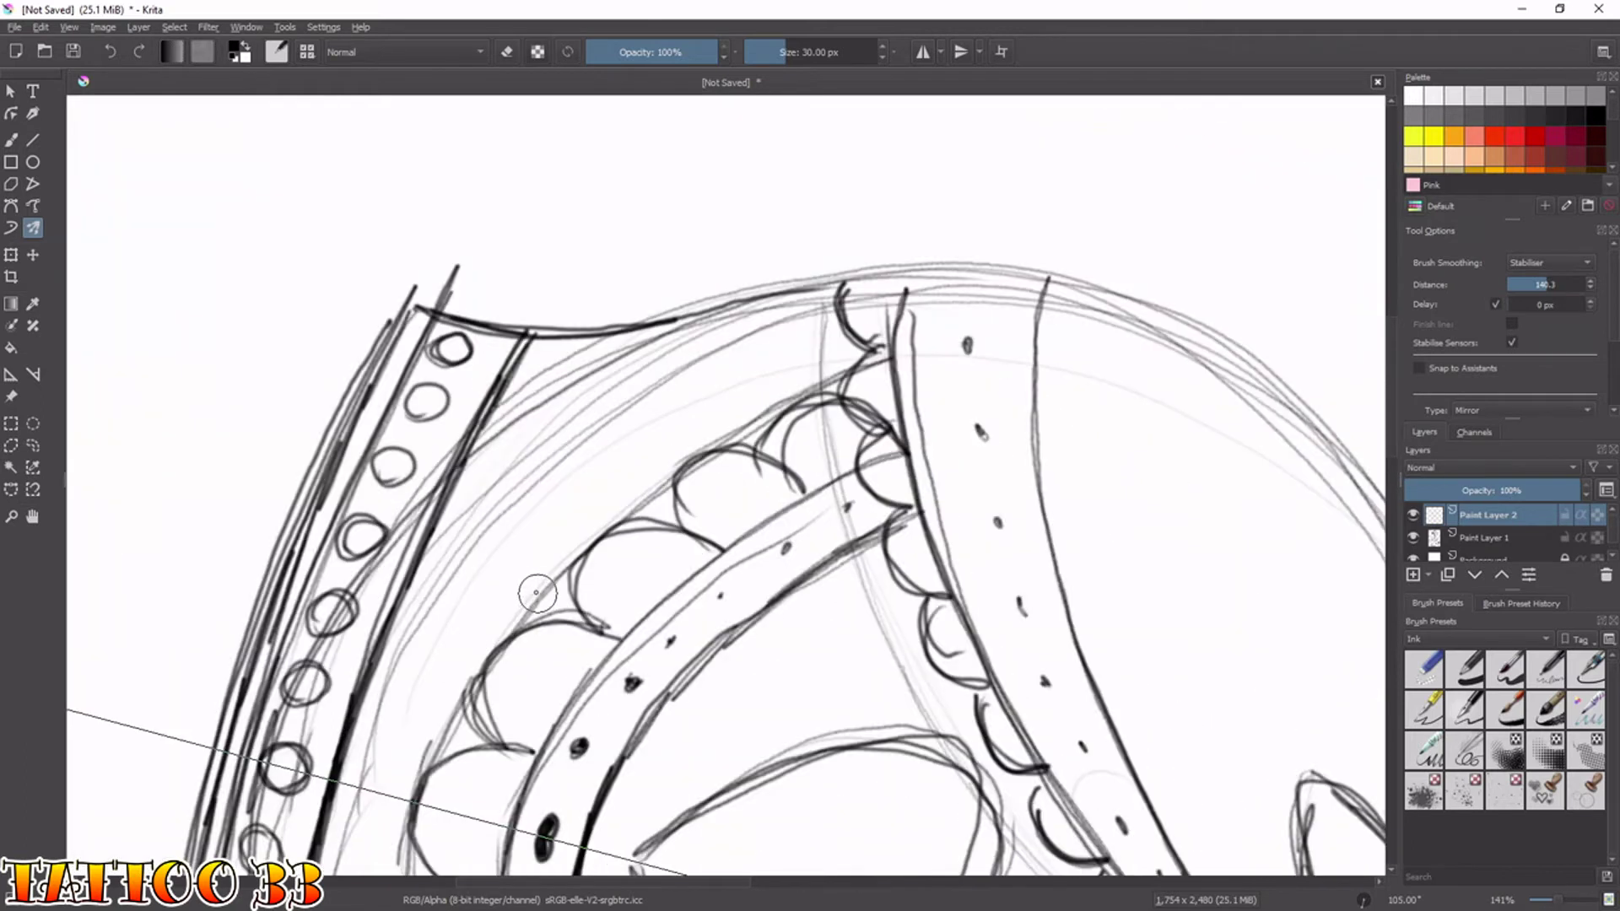
left_click_drag(495, 600, 609, 492)
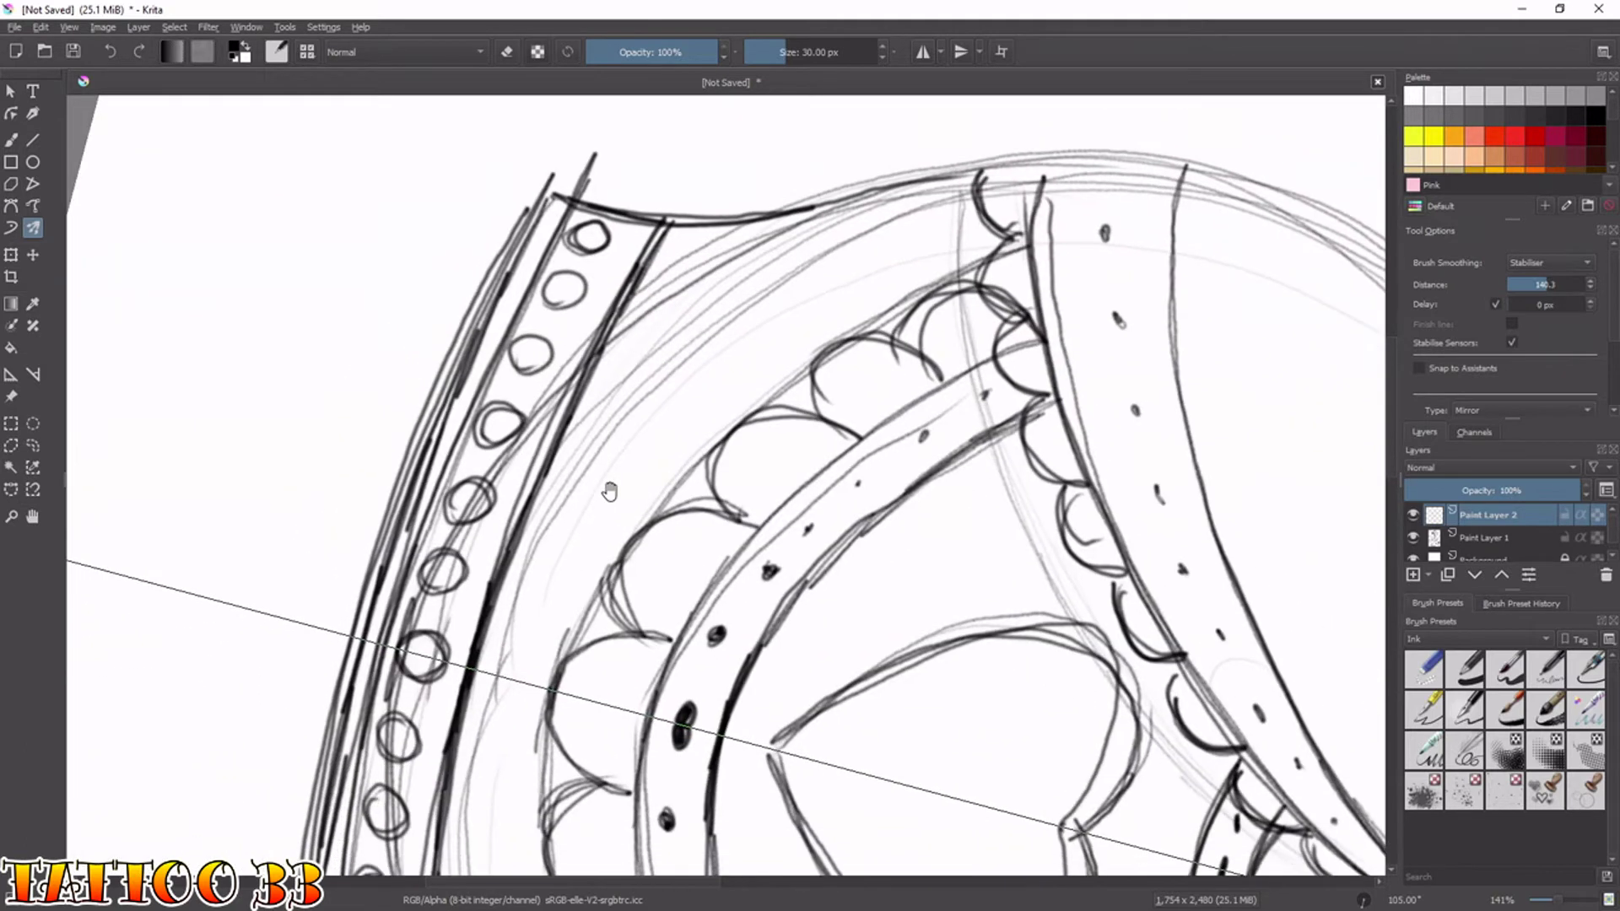
left_click_drag(370, 629, 371, 567)
key("ctrl+z")
left_click_drag(362, 637, 460, 338)
key("ctrl+z")
mouse_move(540, 194)
left_mouse_down()
mouse_move(441, 368)
mouse_move(360, 629)
left_mouse_up()
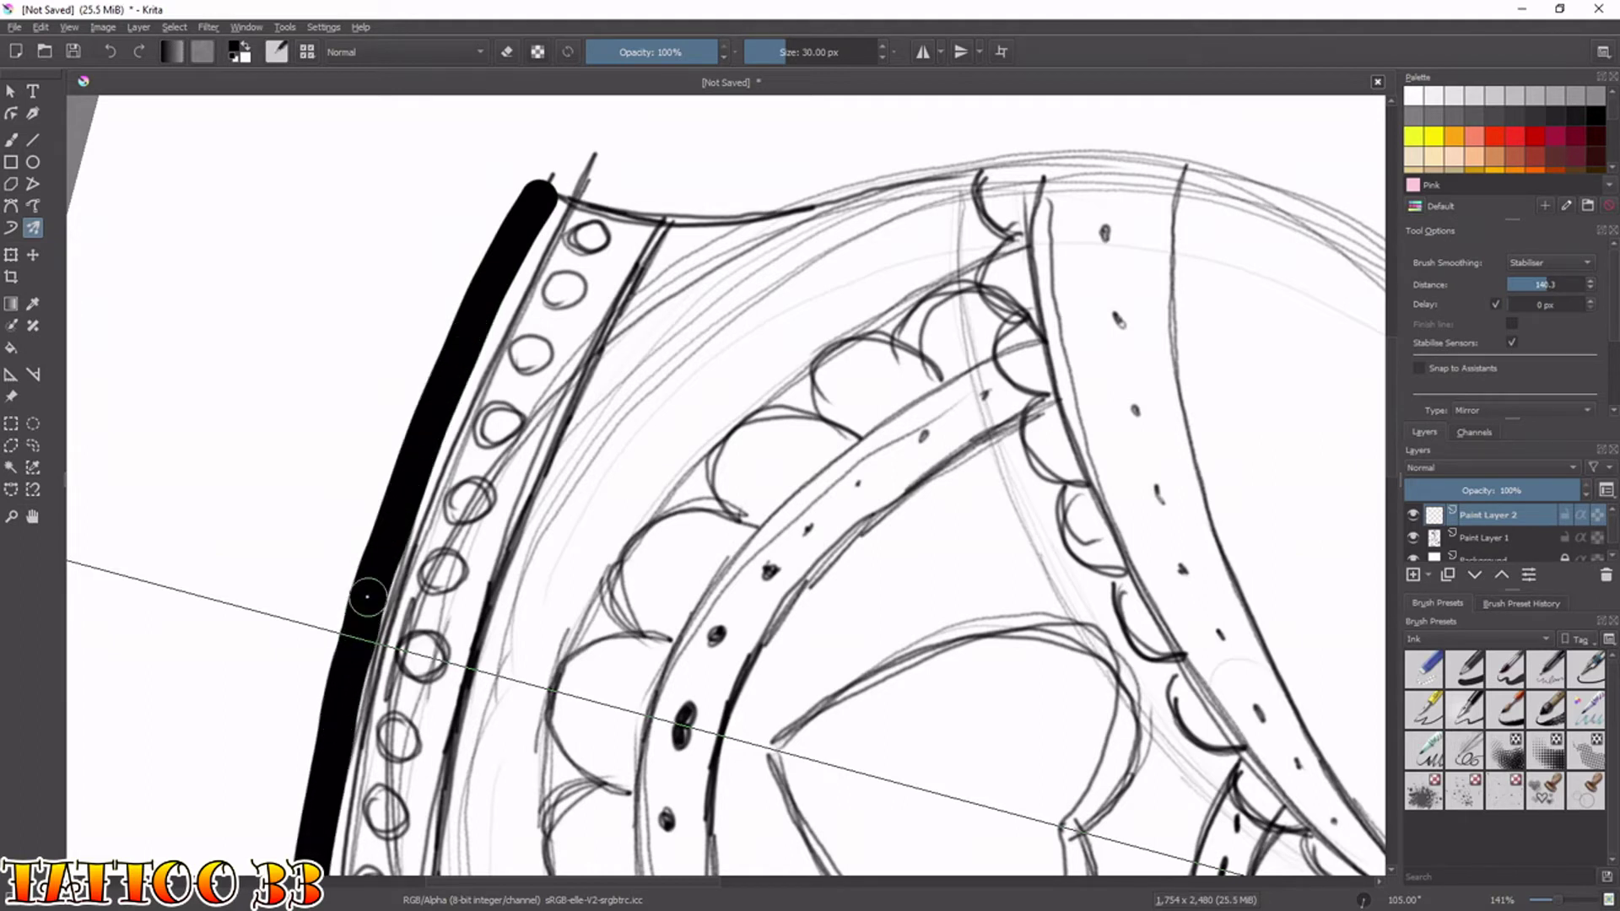
mouse_move(243, 606)
left_mouse_down()
mouse_move(249, 490)
mouse_move(248, 527)
left_mouse_up()
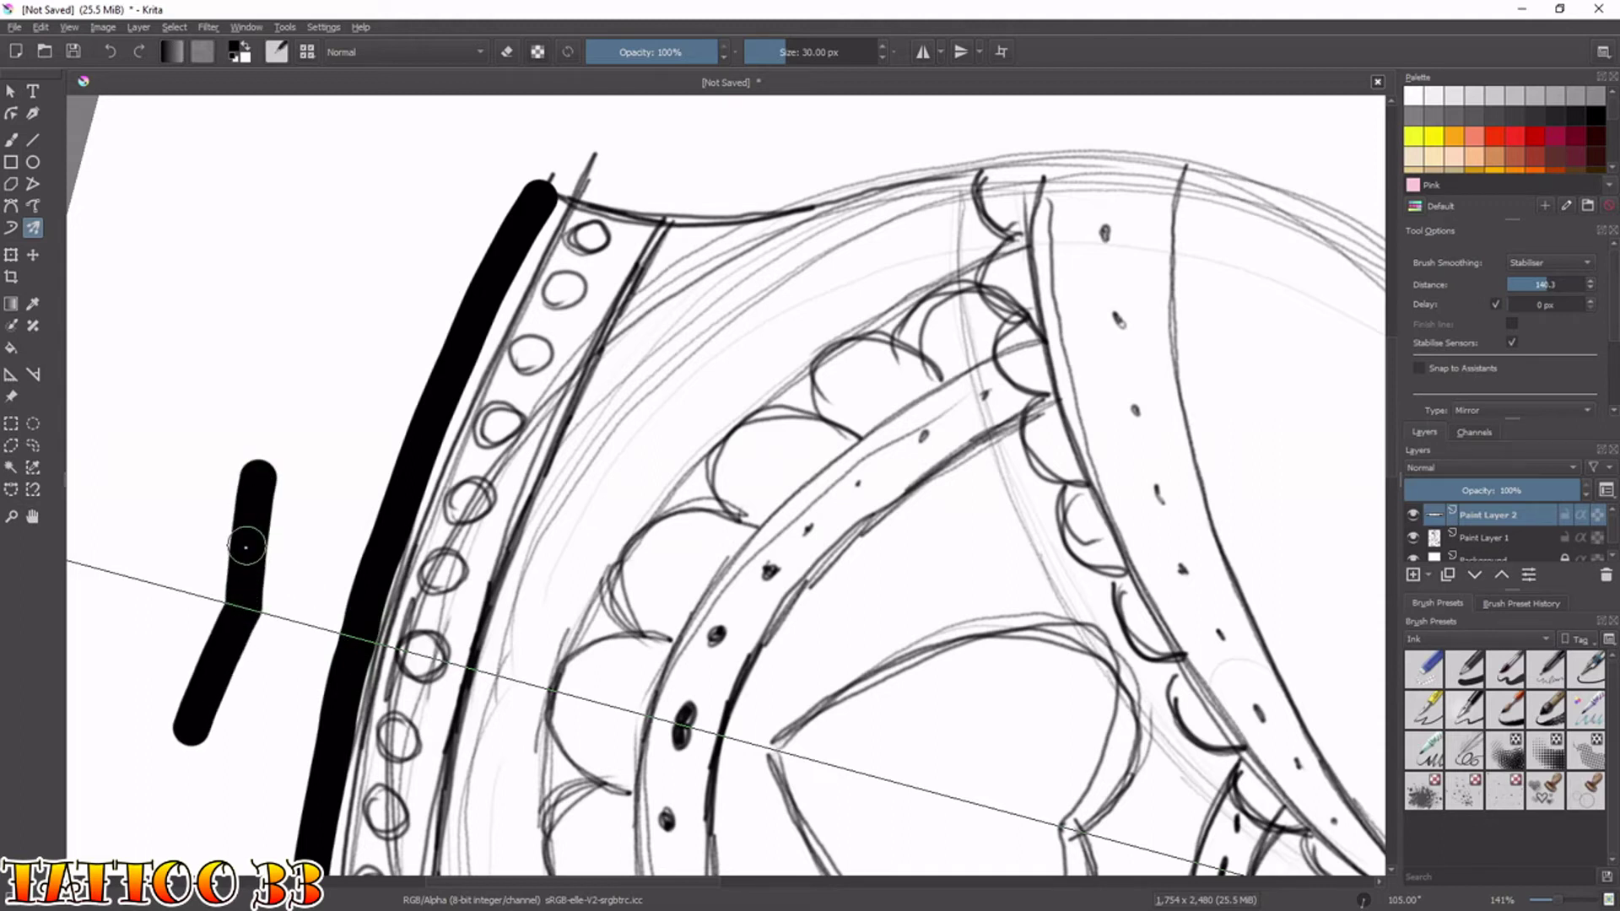
key("ctrl+z")
left_click_drag(195, 590, 283, 471)
key("ctrl+z")
left_click_drag(302, 319, 201, 595)
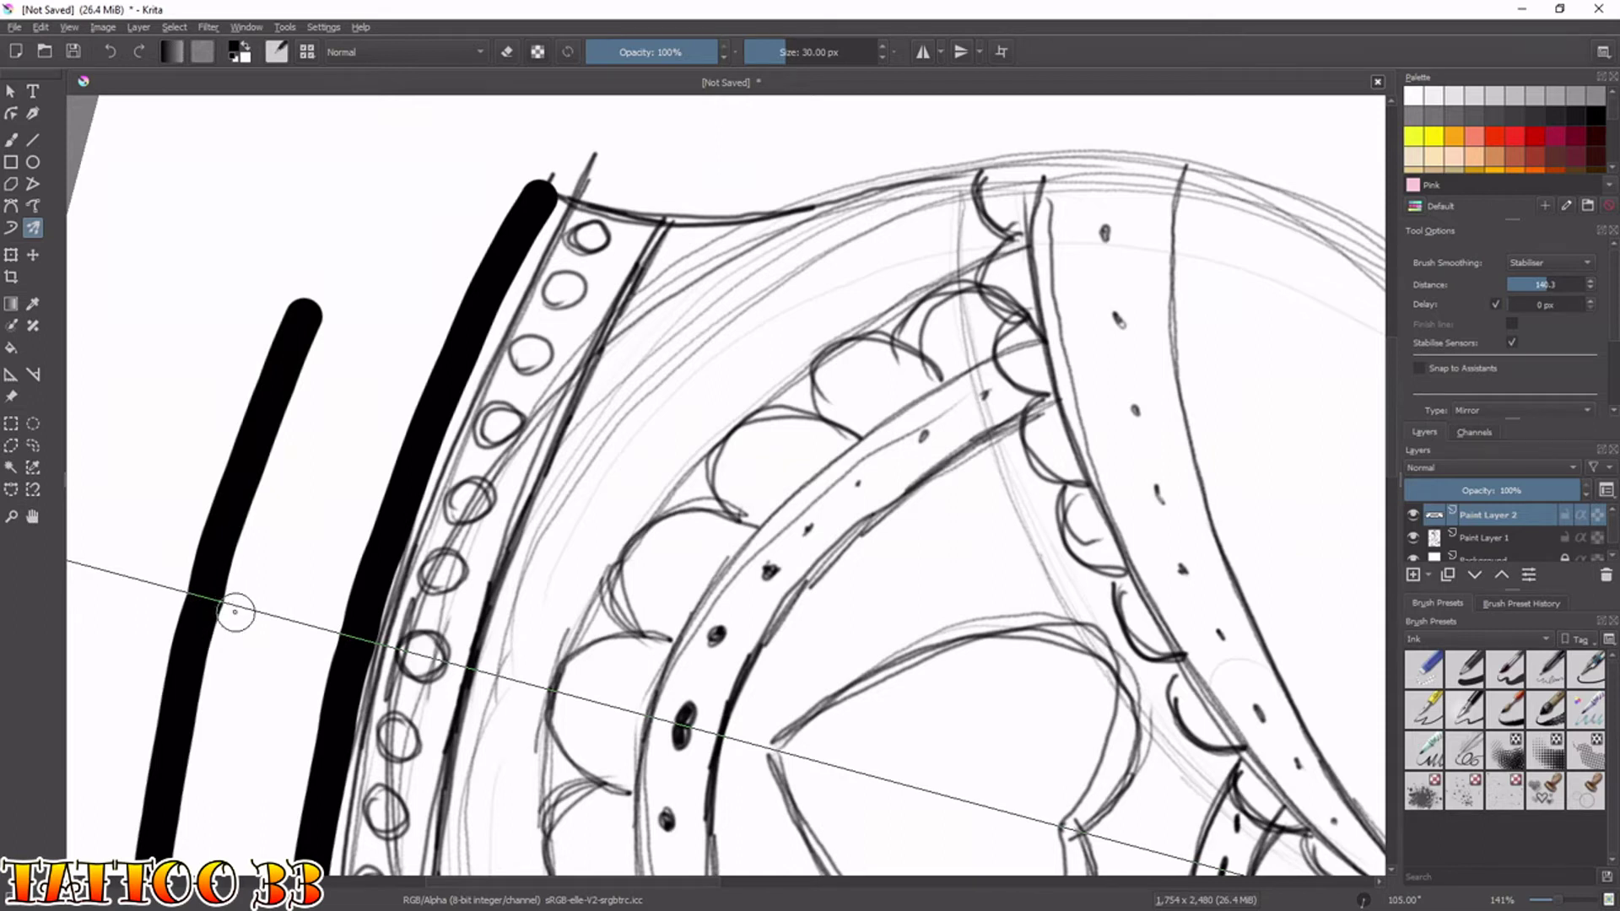
key("ctrl+z")
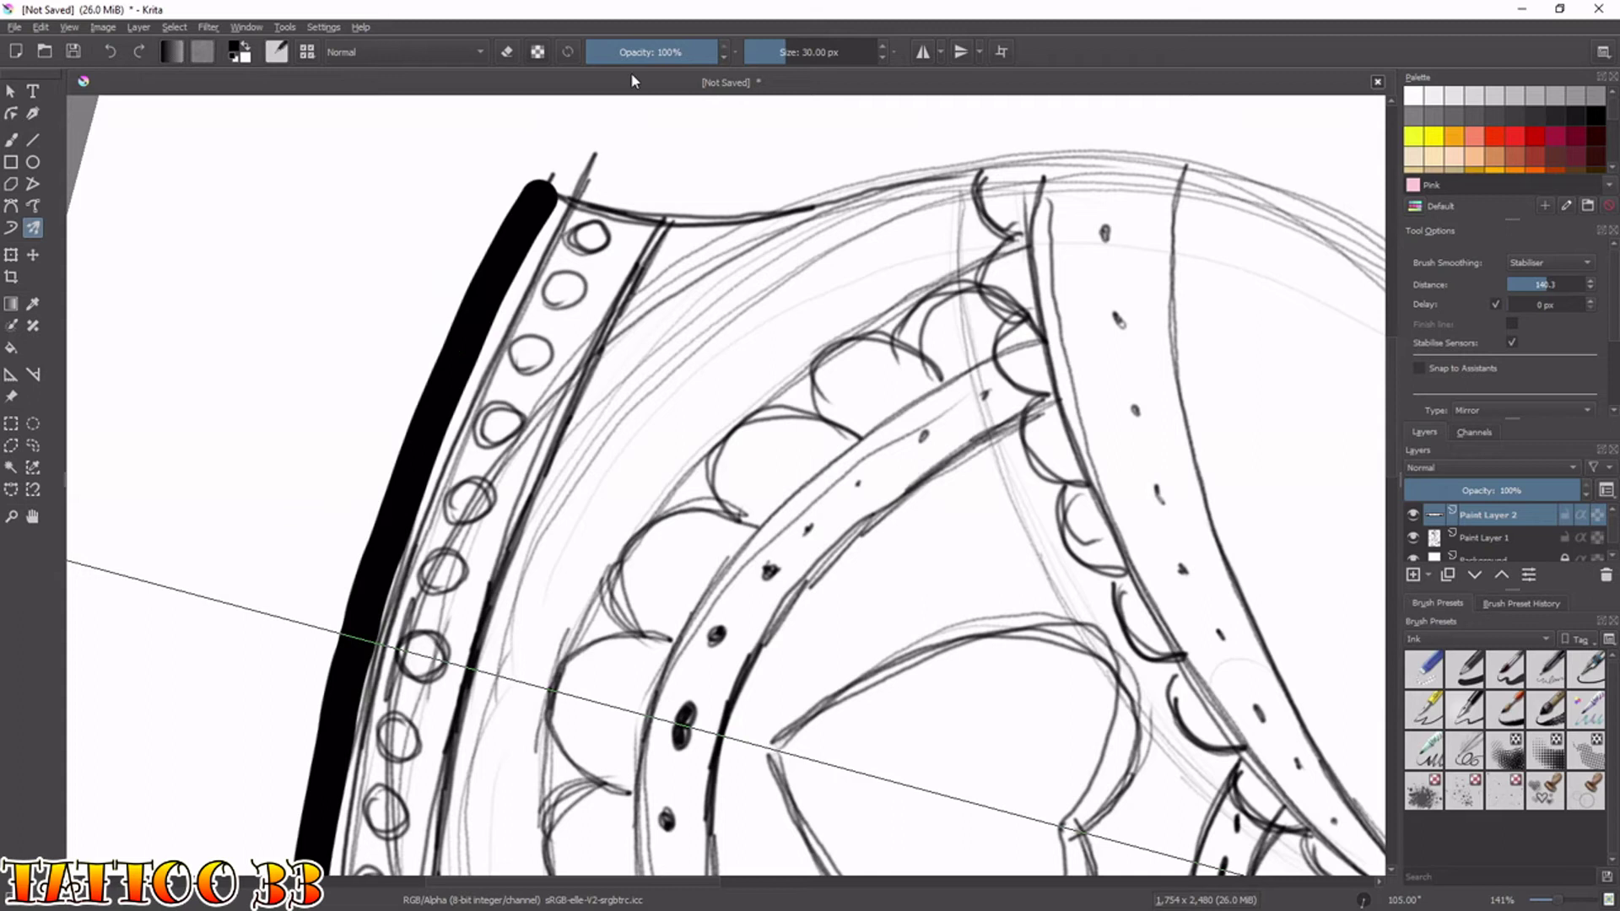
Ink the thick mirrored outline up the doll's sides from the base corners to the neck, undoing the unwanted strokes.
key("6")
key("4")
key("4")
key("4")
key("4")
key("4")
key("4")
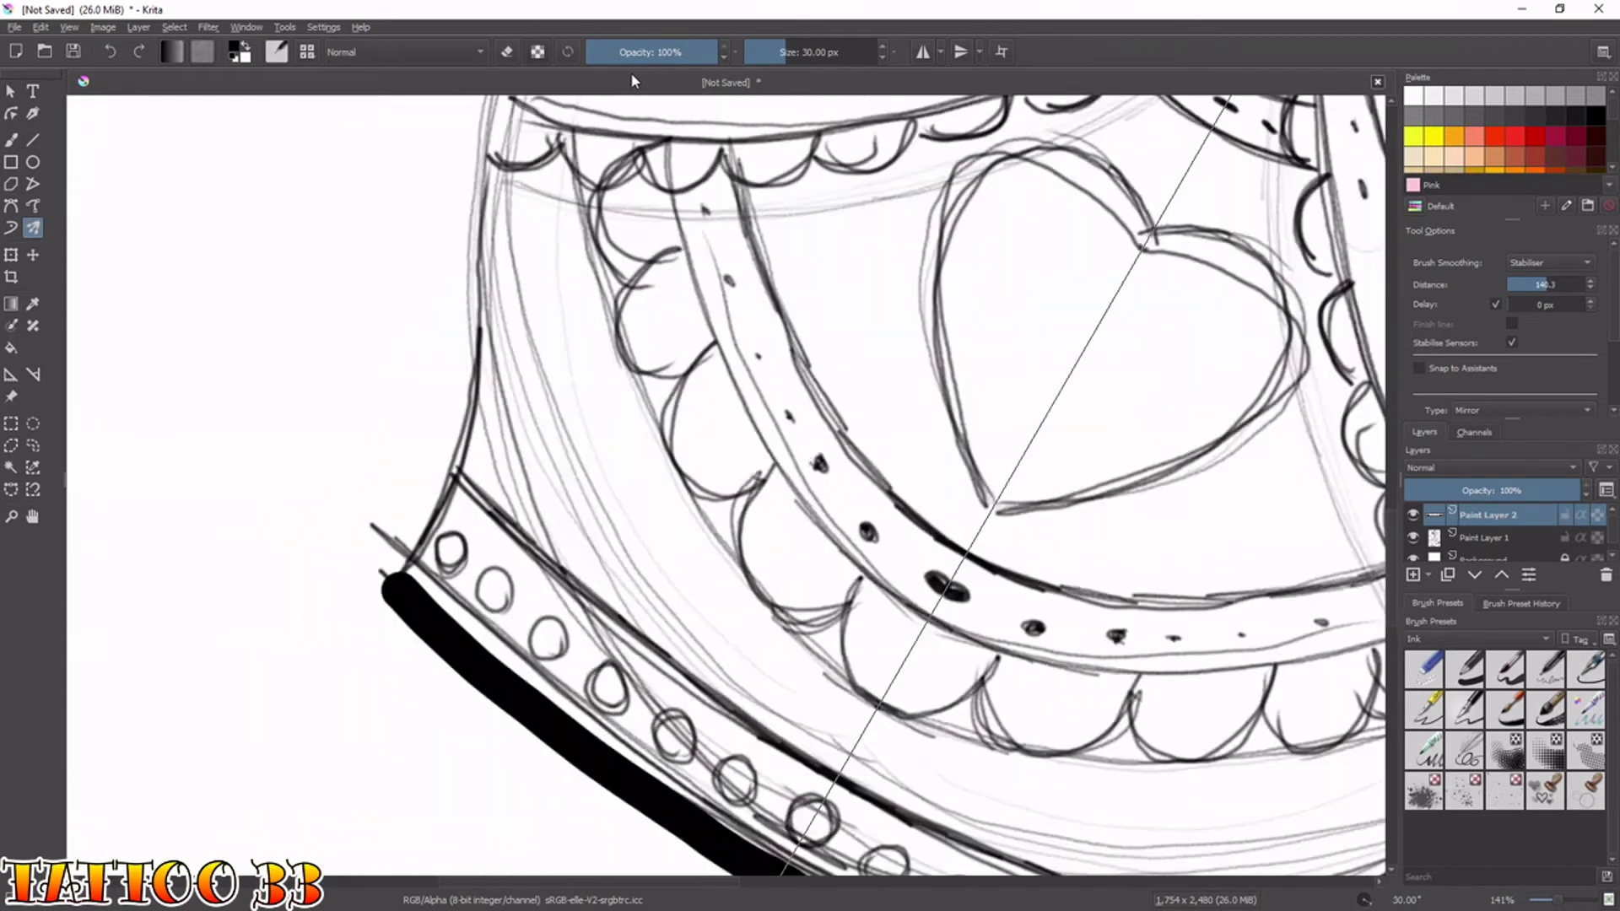
key("4")
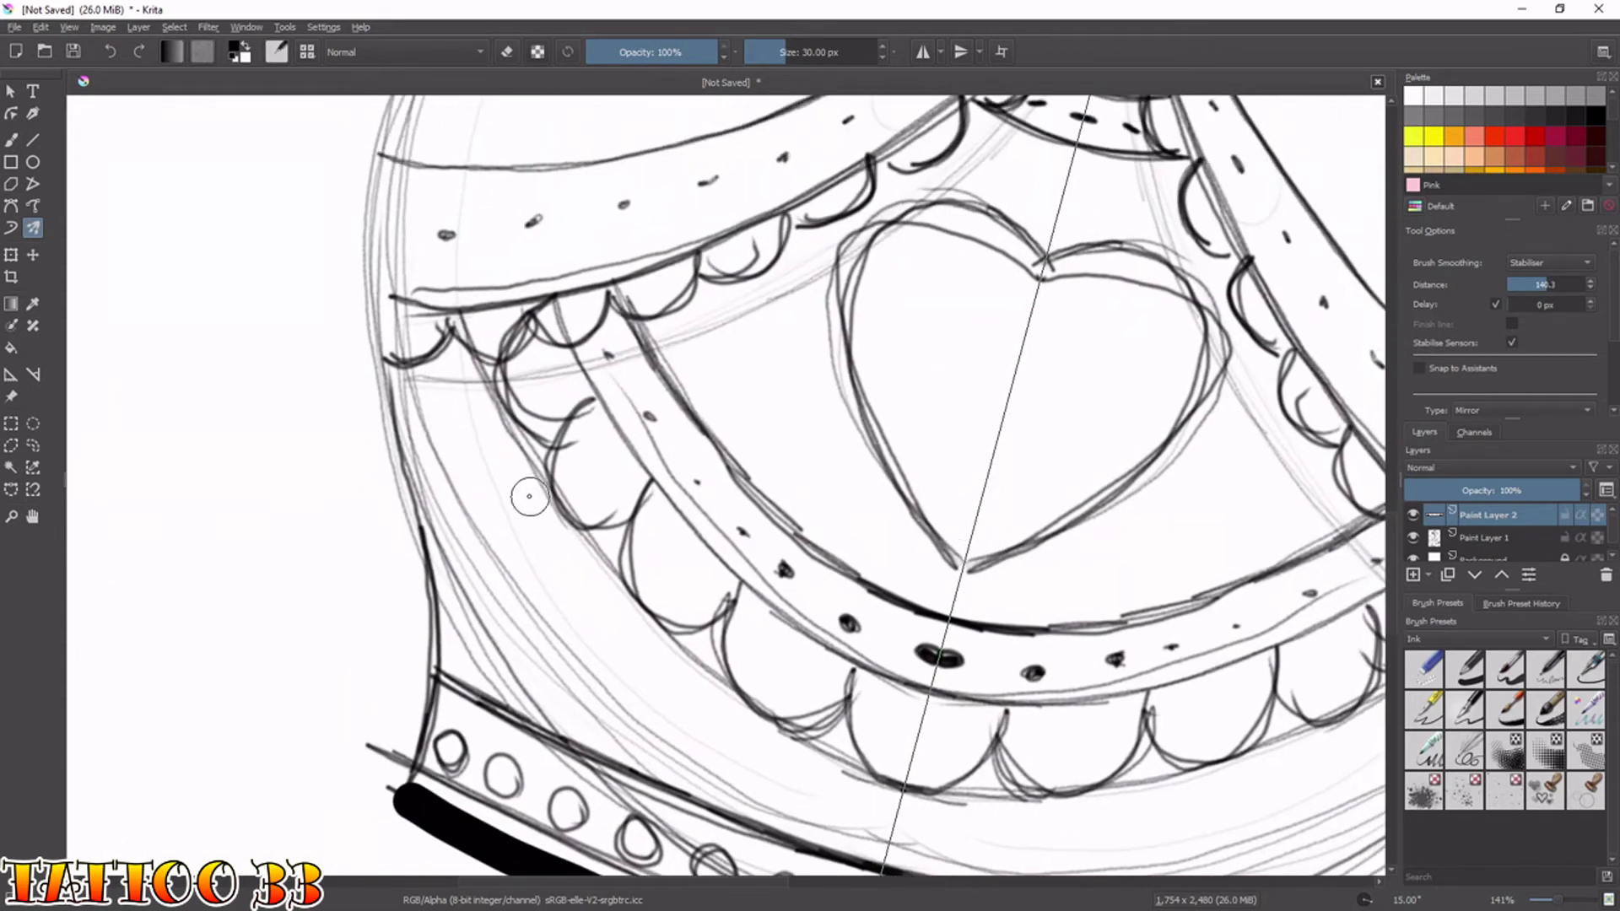
key("minus")
key("minus")
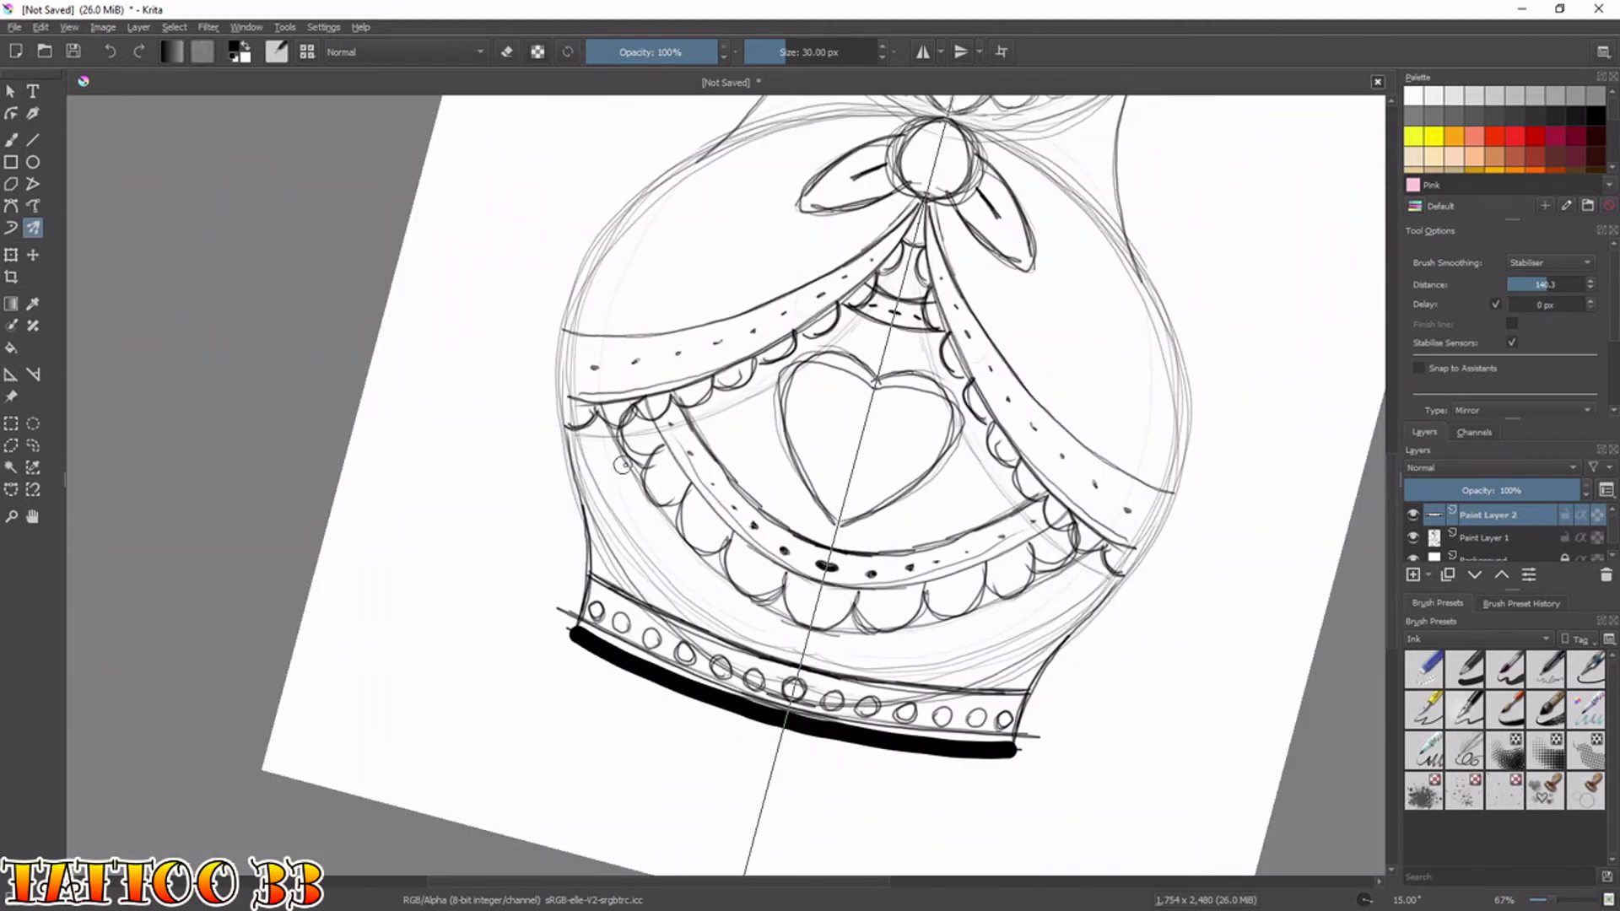
left_click_drag(684, 489, 525, 692)
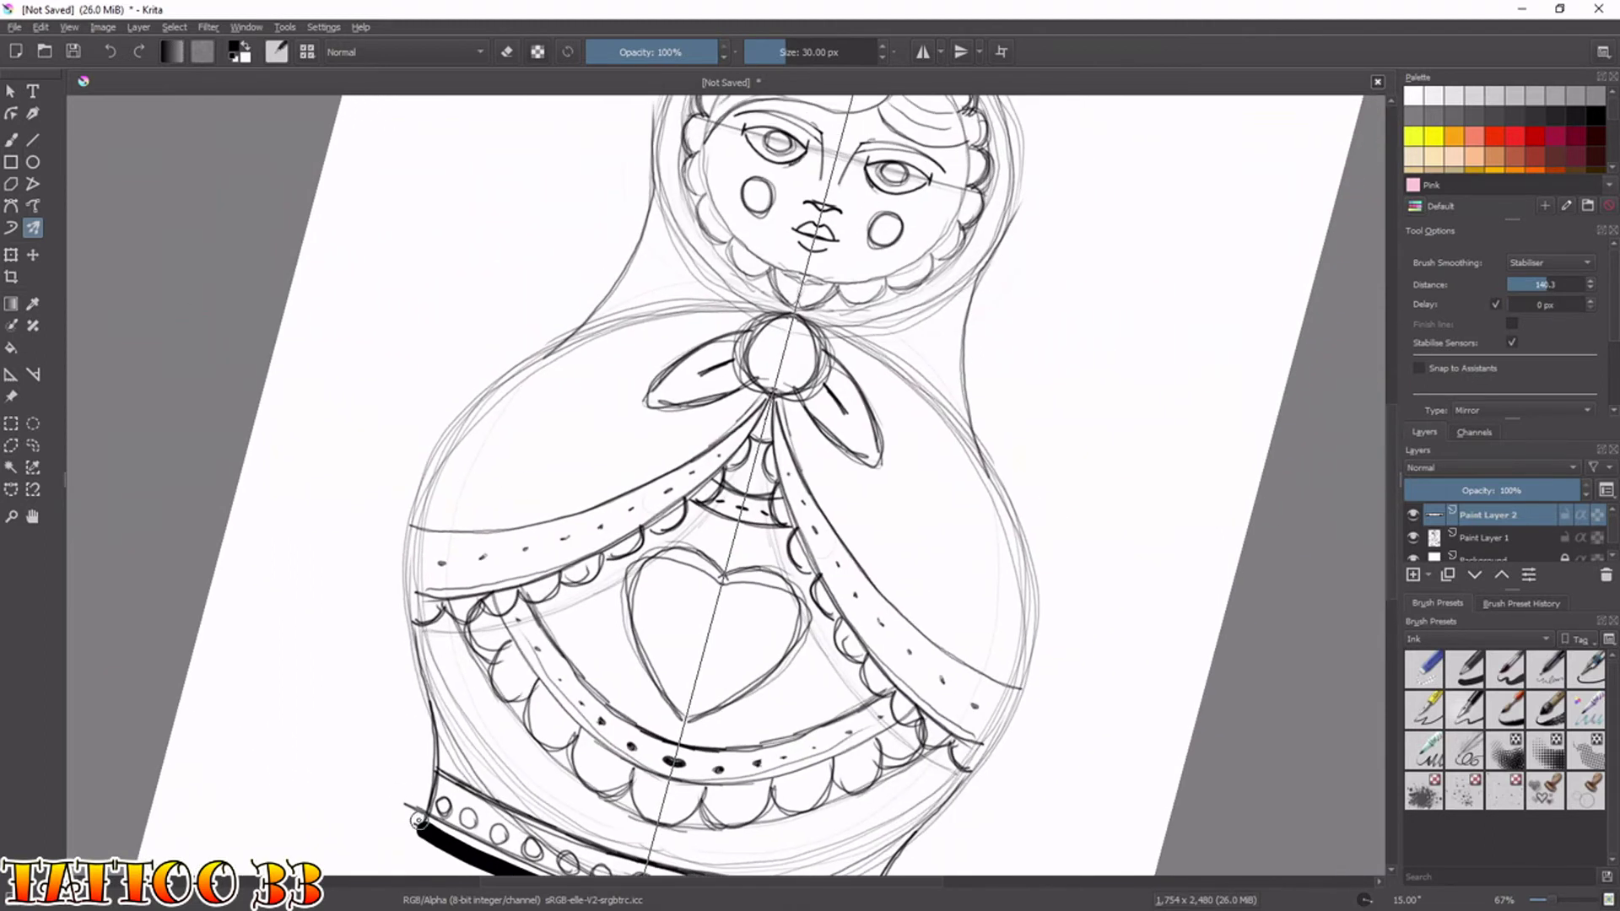
mouse_move(416, 826)
left_mouse_down()
mouse_move(432, 729)
mouse_move(403, 547)
mouse_move(431, 428)
mouse_move(618, 277)
mouse_move(660, 191)
mouse_move(697, 186)
mouse_move(630, 489)
mouse_move(590, 498)
mouse_move(592, 480)
mouse_move(590, 501)
mouse_move(601, 380)
mouse_move(645, 331)
mouse_move(755, 284)
mouse_move(832, 281)
left_mouse_up()
key("ctrl+z")
key("ctrl+z")
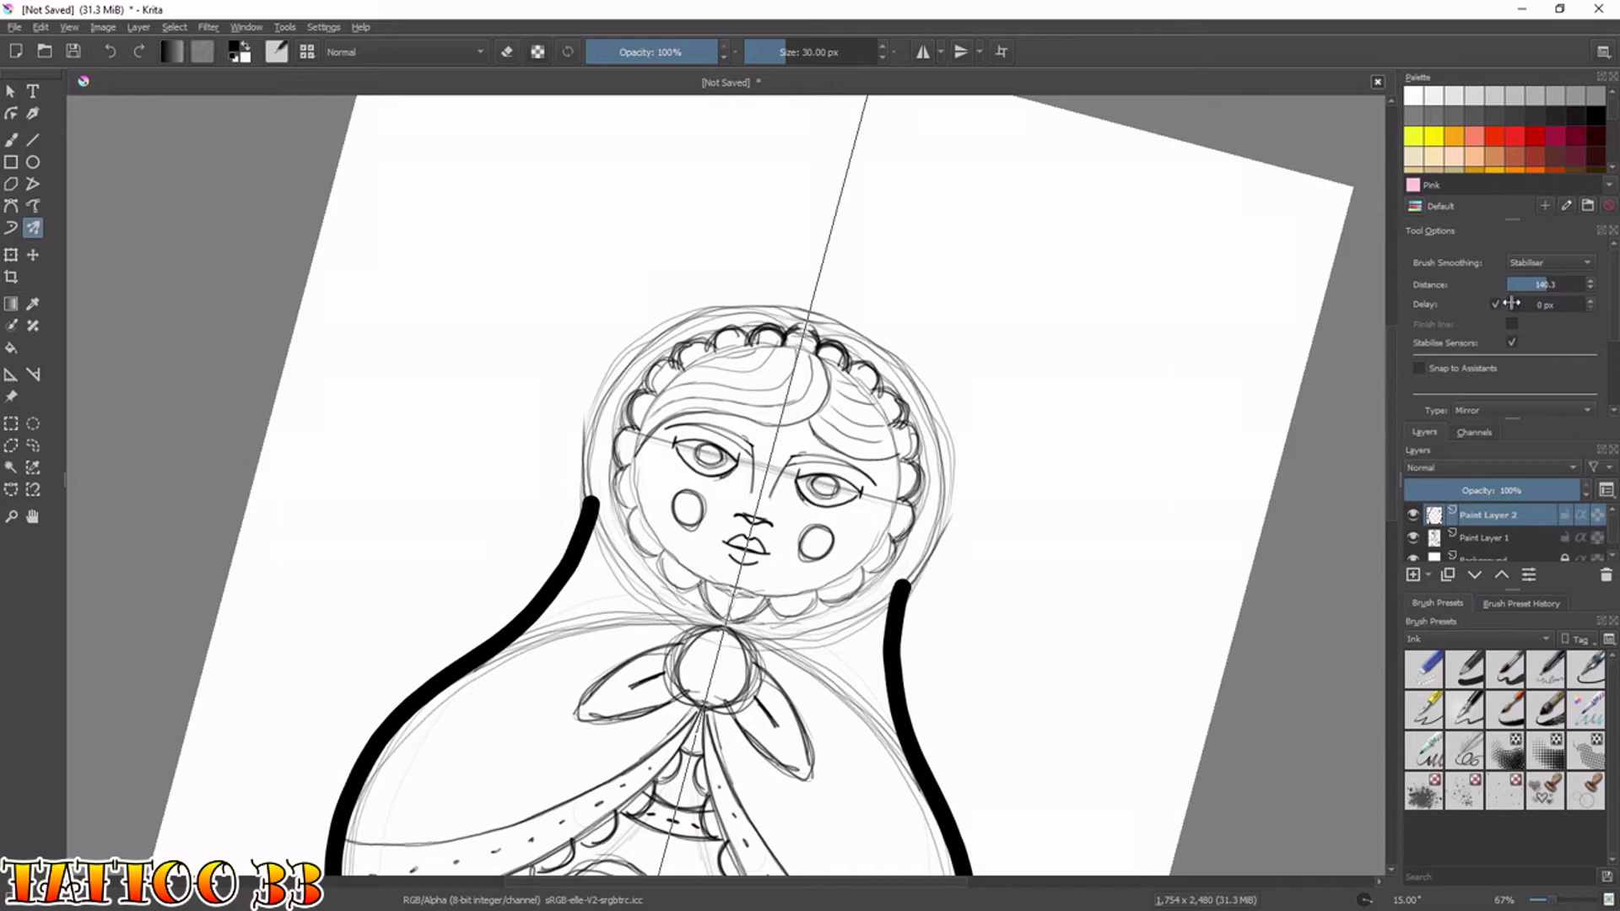
Set the stabiliser delay to 1 px and ink the mirrored head outline from the neck to the crown.
left_click(1511, 303)
mouse_move(589, 511)
left_mouse_down()
mouse_move(593, 410)
mouse_move(640, 339)
mouse_move(731, 296)
mouse_move(824, 306)
left_mouse_up()
key("ctrl+z")
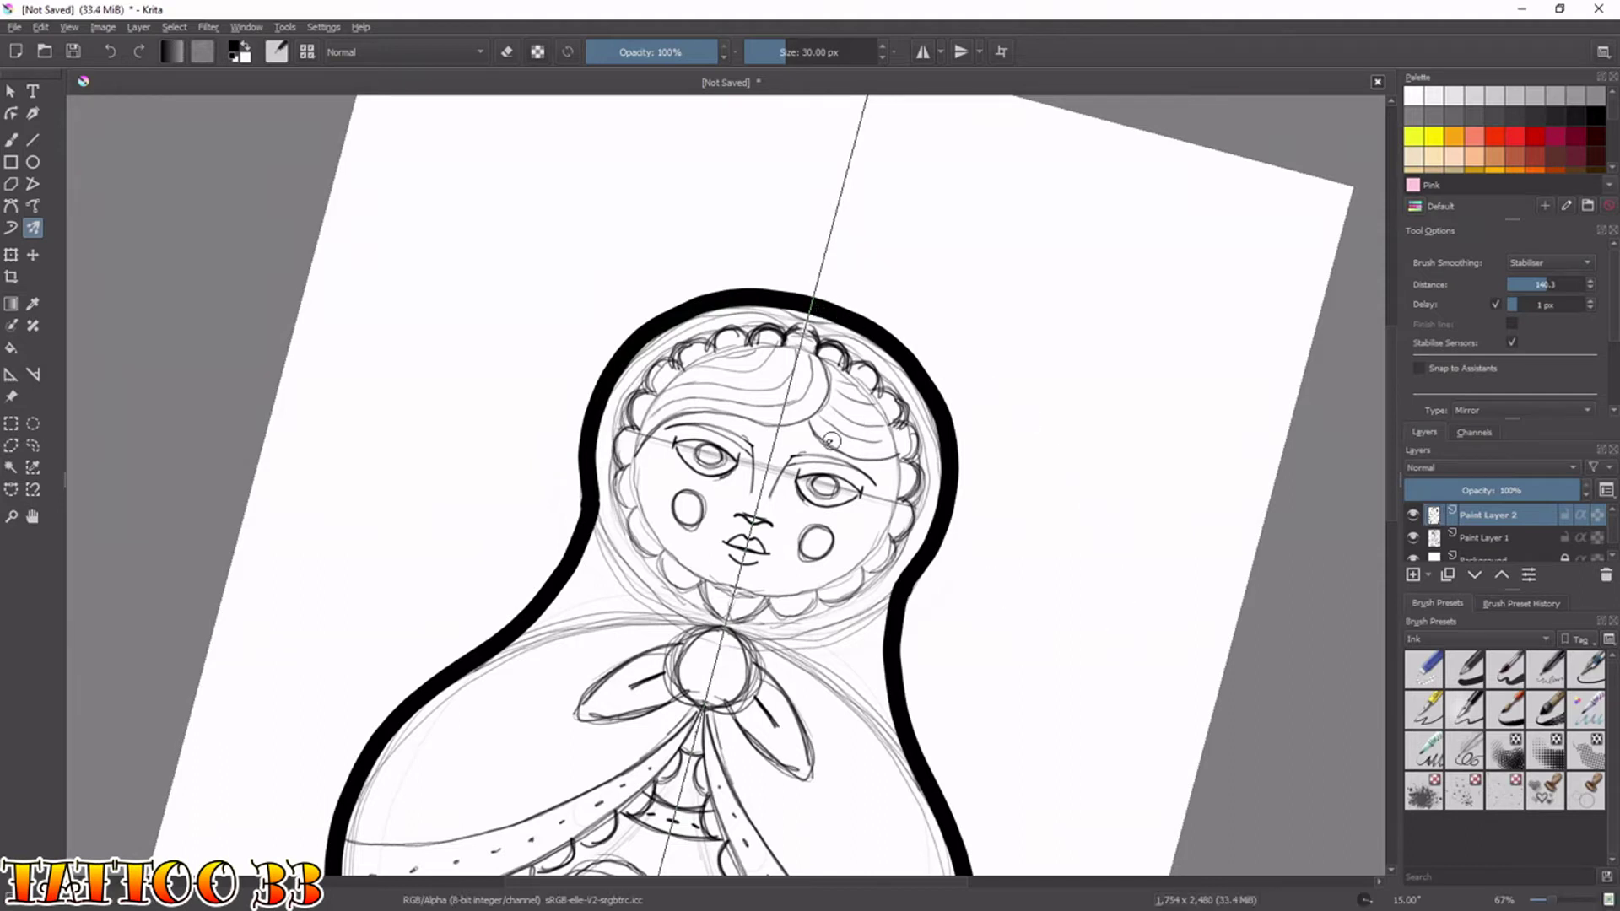
Smooth the mirrored outline where the head meets the neck, undoing the unwanted strokes.
mouse_move(585, 467)
left_mouse_down()
mouse_move(585, 522)
mouse_move(589, 473)
mouse_move(551, 588)
left_mouse_up()
key("ctrl+z")
key("ctrl+z")
left_click_drag(588, 469, 580, 535)
key("5")
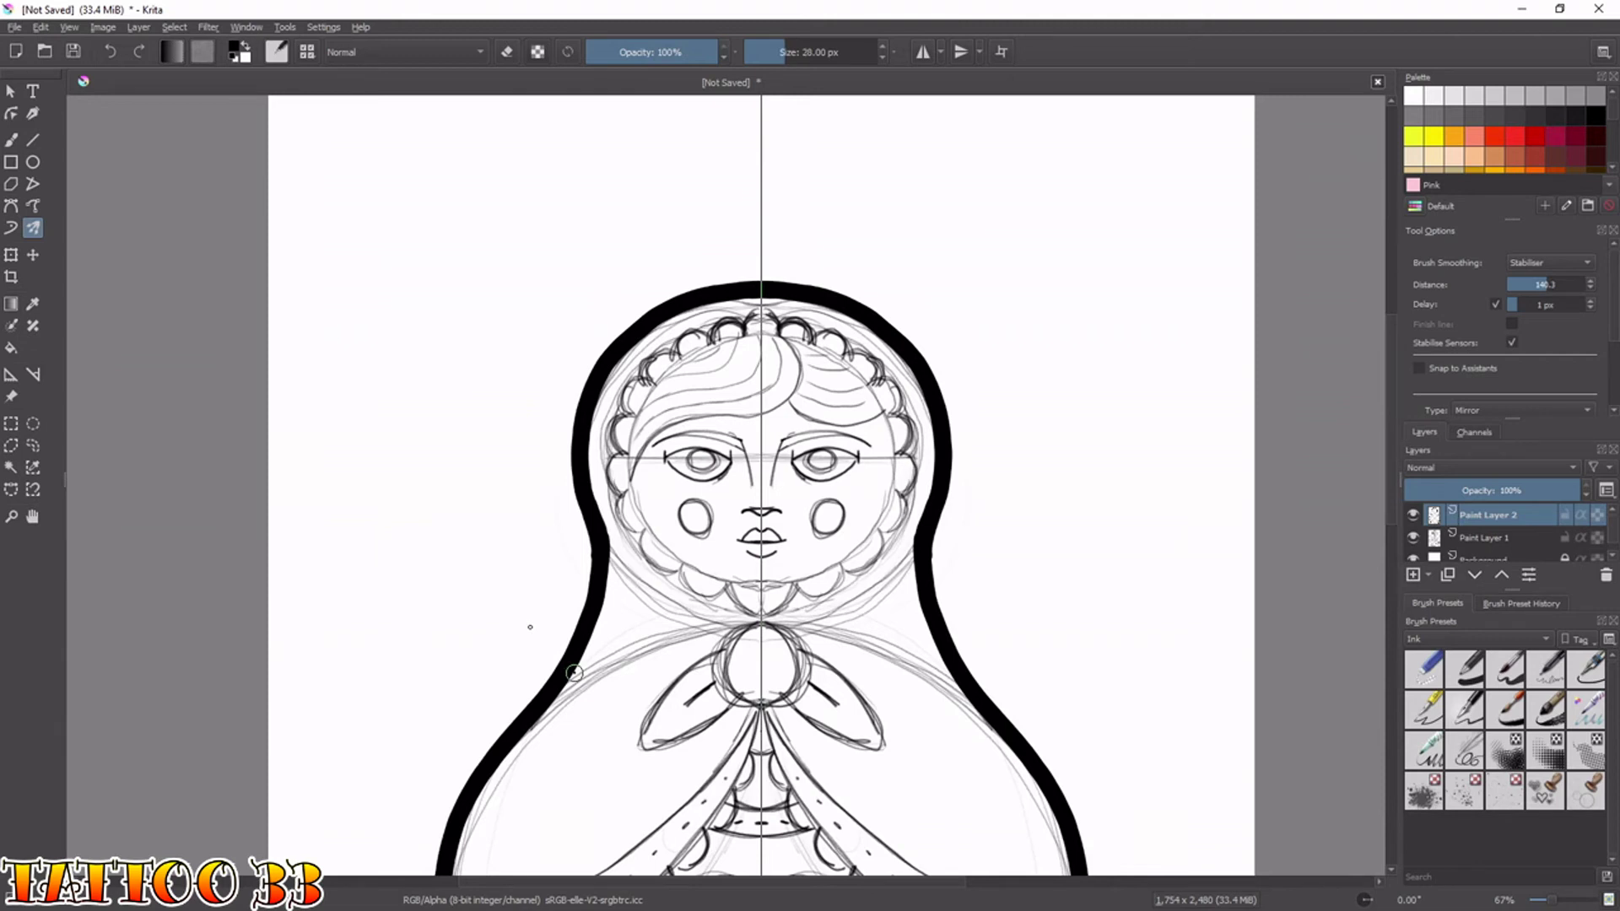
Try to ink the inner line of the base band with the 20 px brush and undo the stroke.
key("minus")
key("minus")
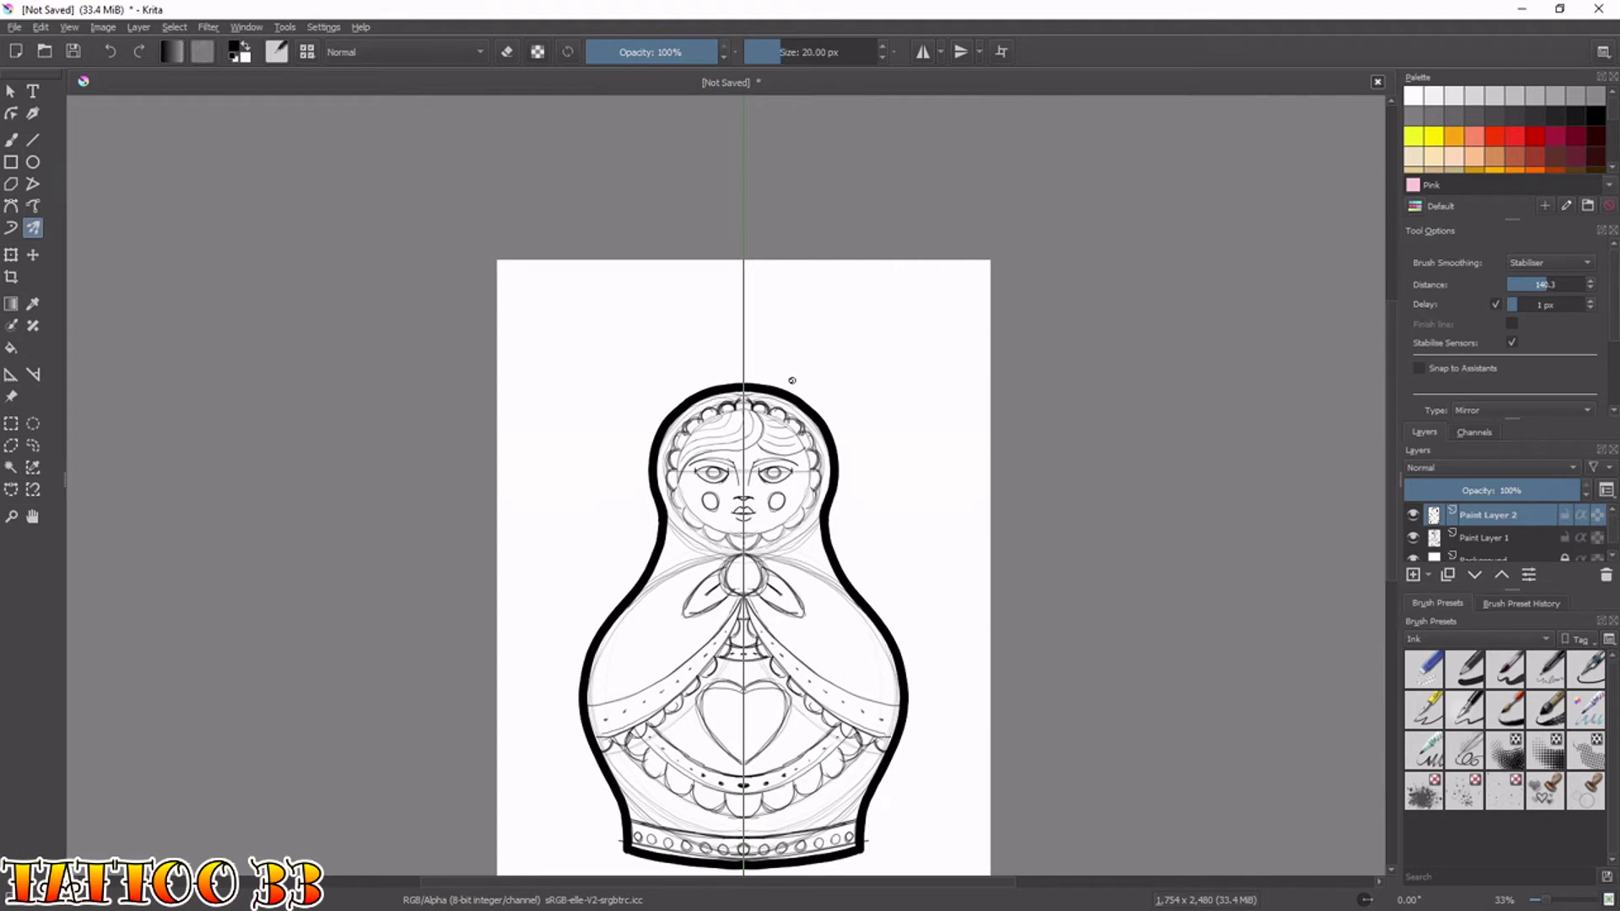
key("6")
key("6")
key("6")
key("6")
key("6")
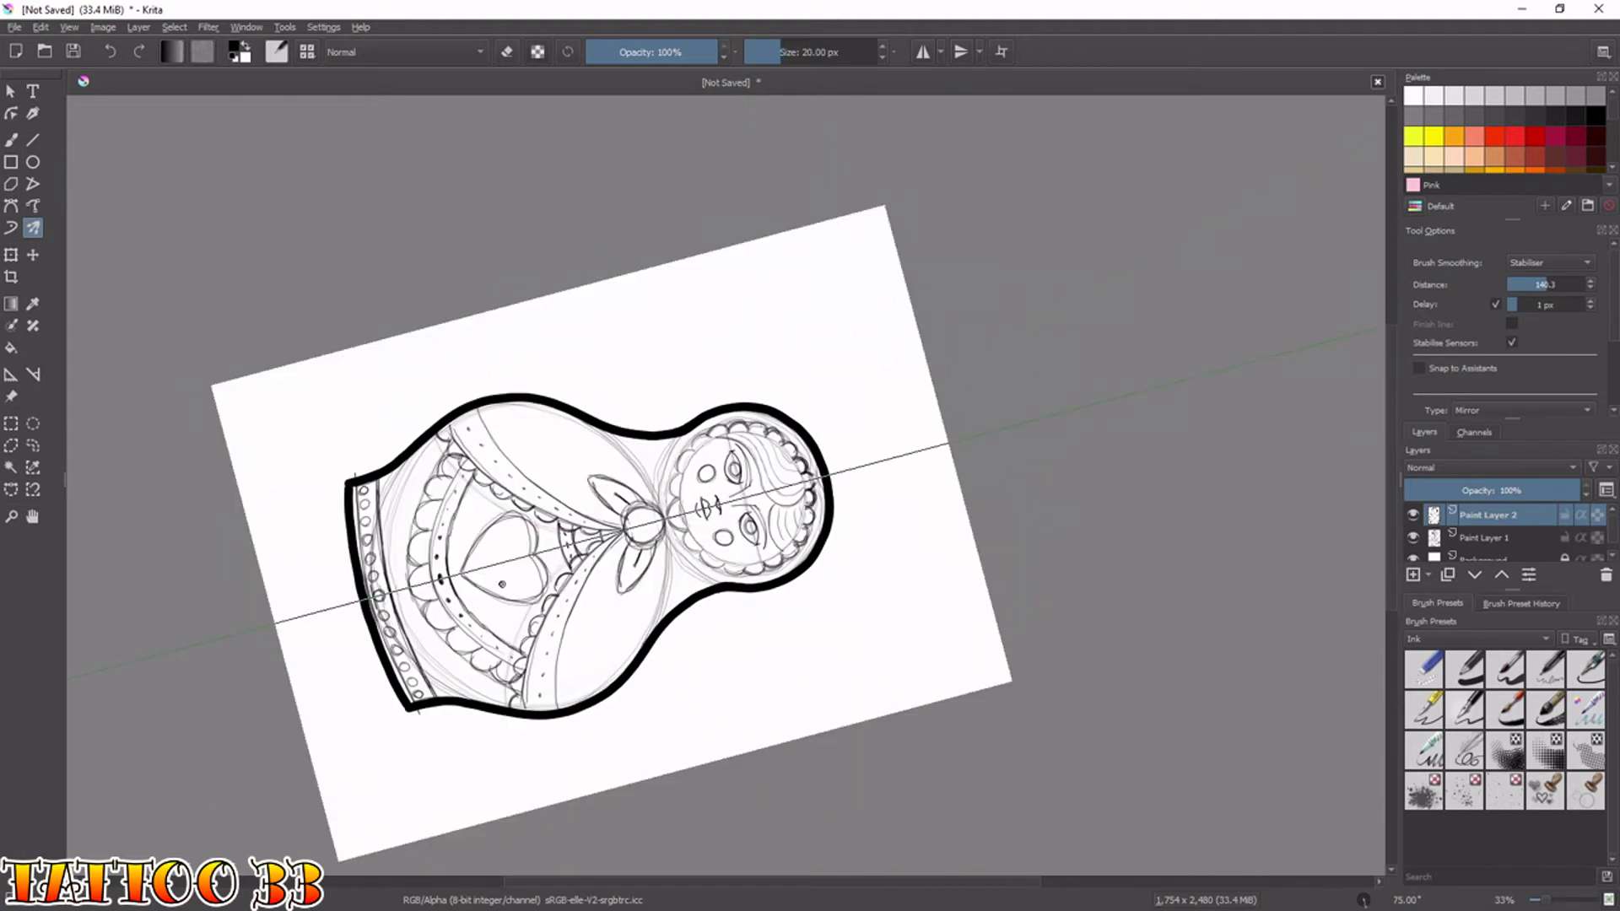
left_click_drag(456, 637, 678, 559)
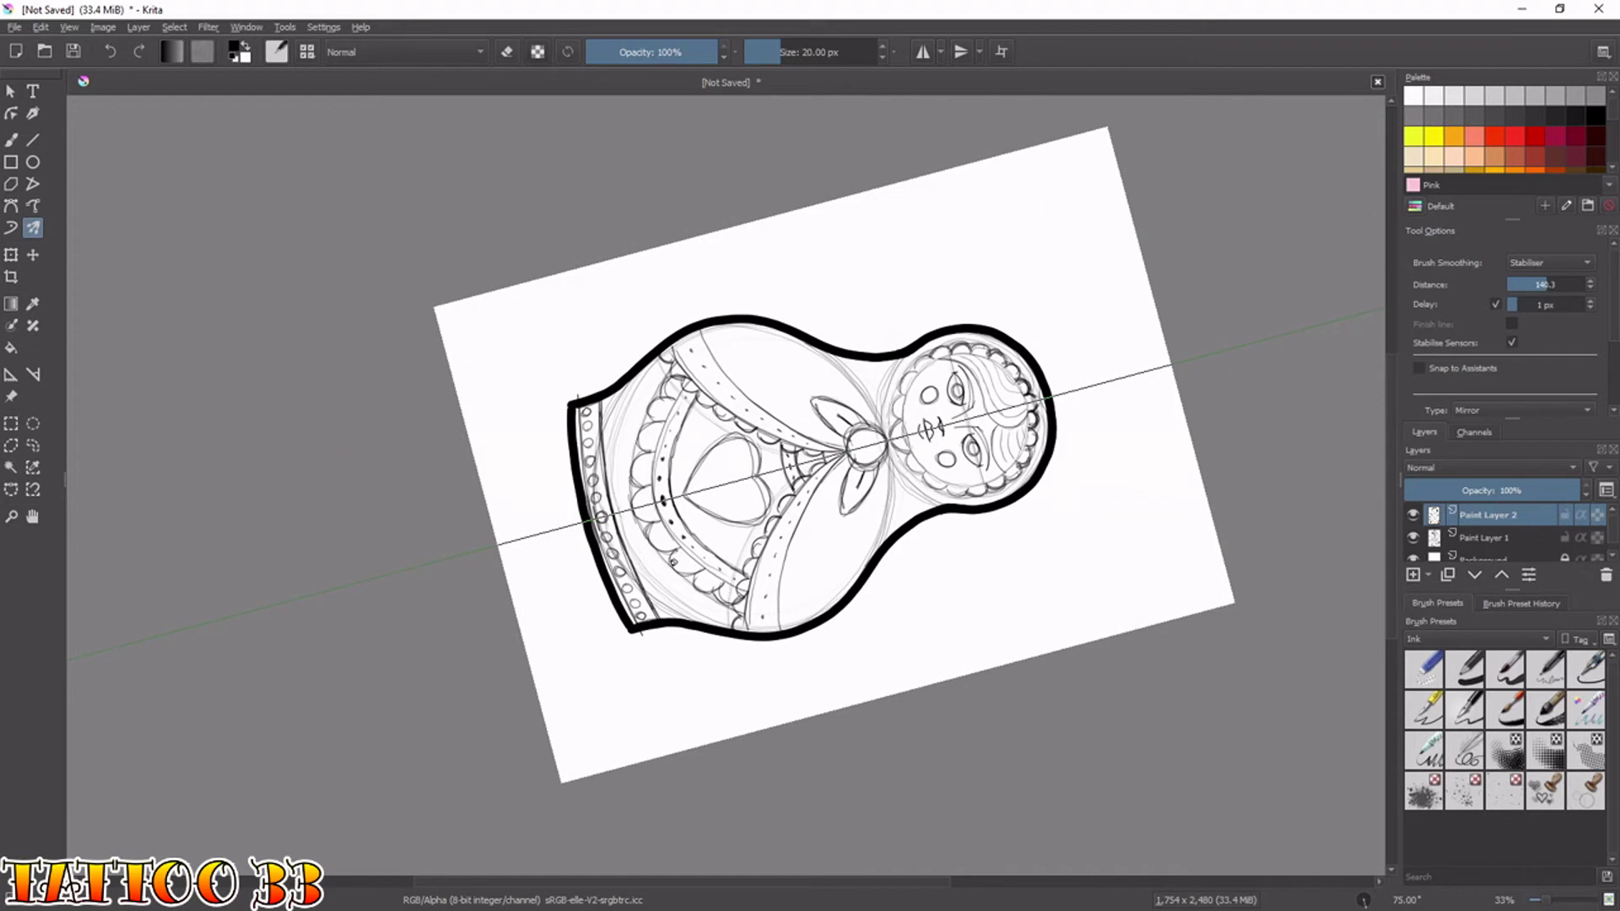
key("1")
left_click_drag(342, 212, 356, 339)
key("ctrl+z")
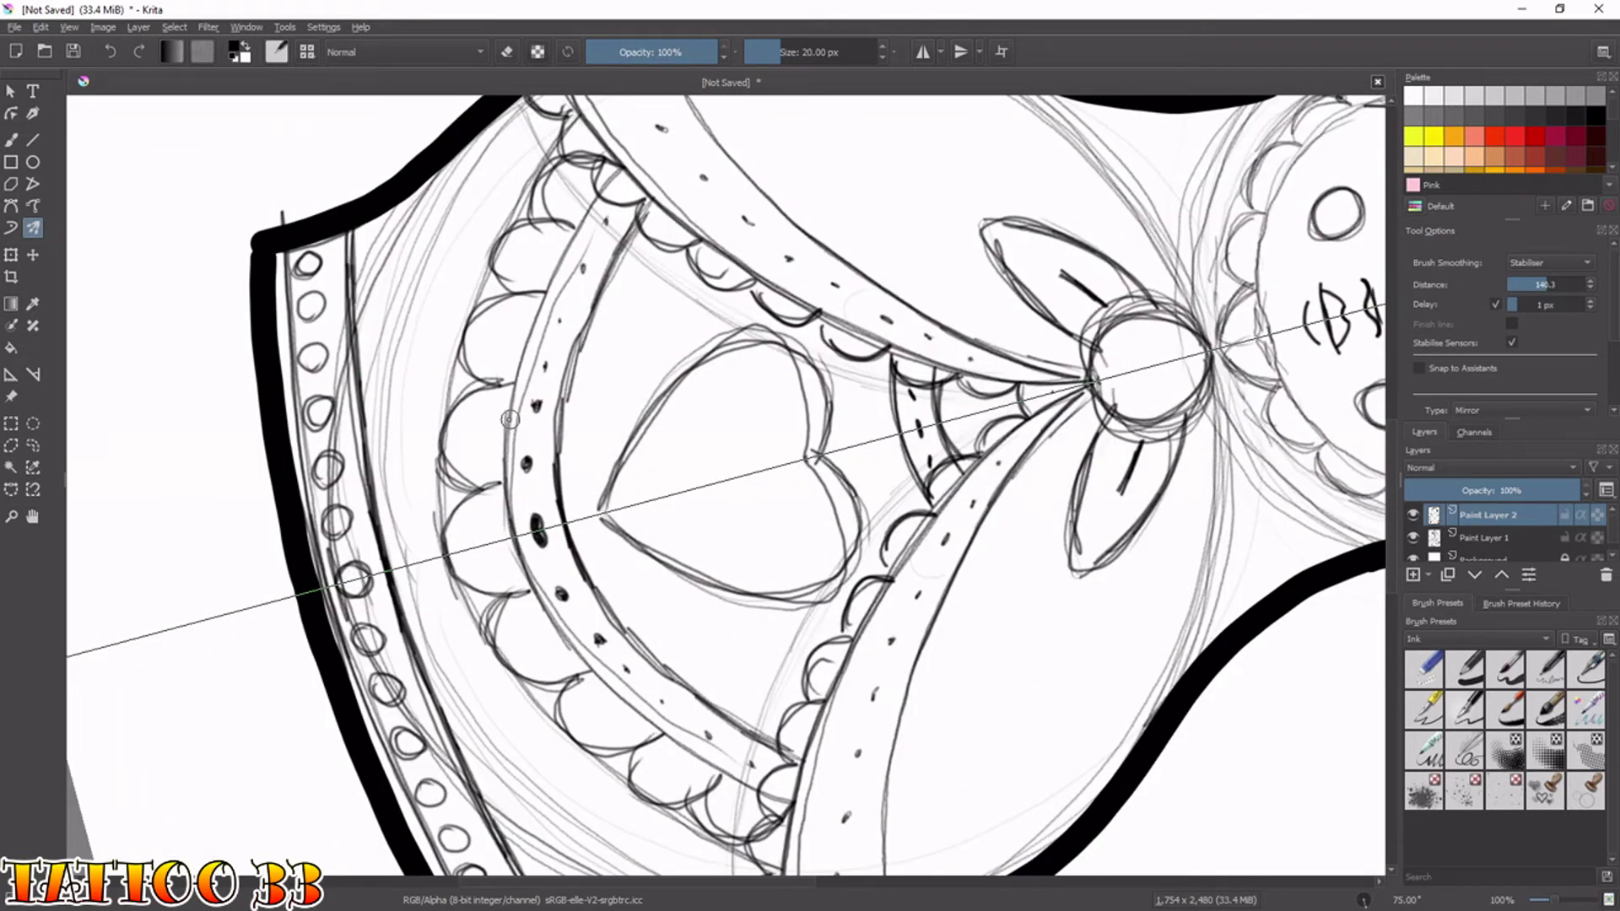
Lower the opacity of the sketch on Paint Layer 1, and ink the base band's mirrored inner line at 20 px on Paint Layer 2.
key("6")
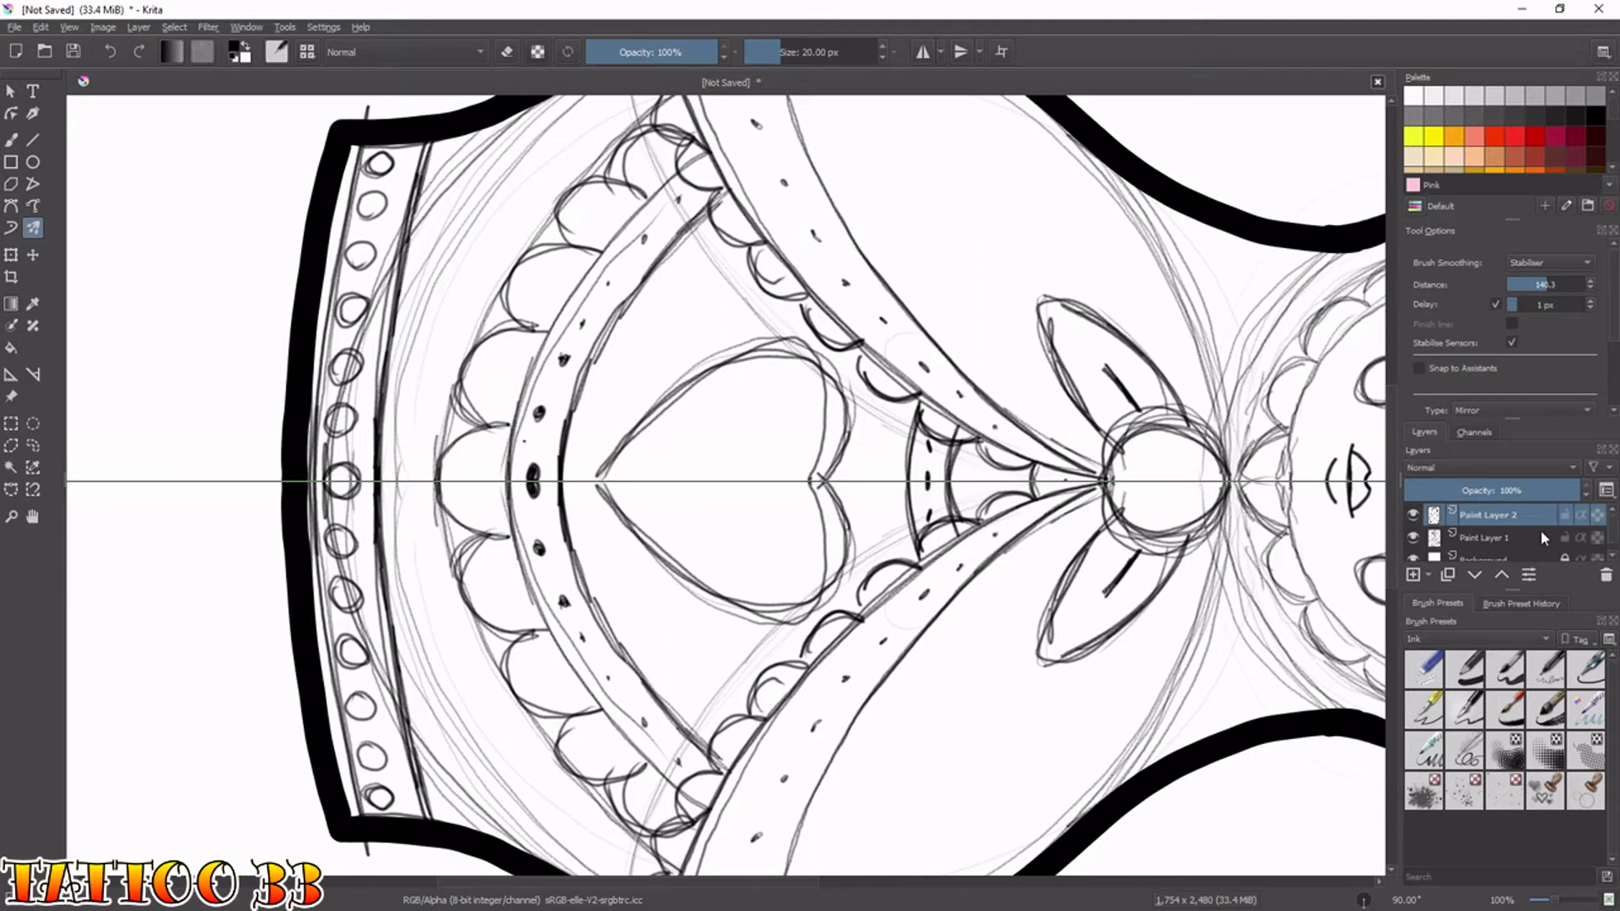
left_click_drag(1611, 520, 1612, 537)
left_click(1498, 530)
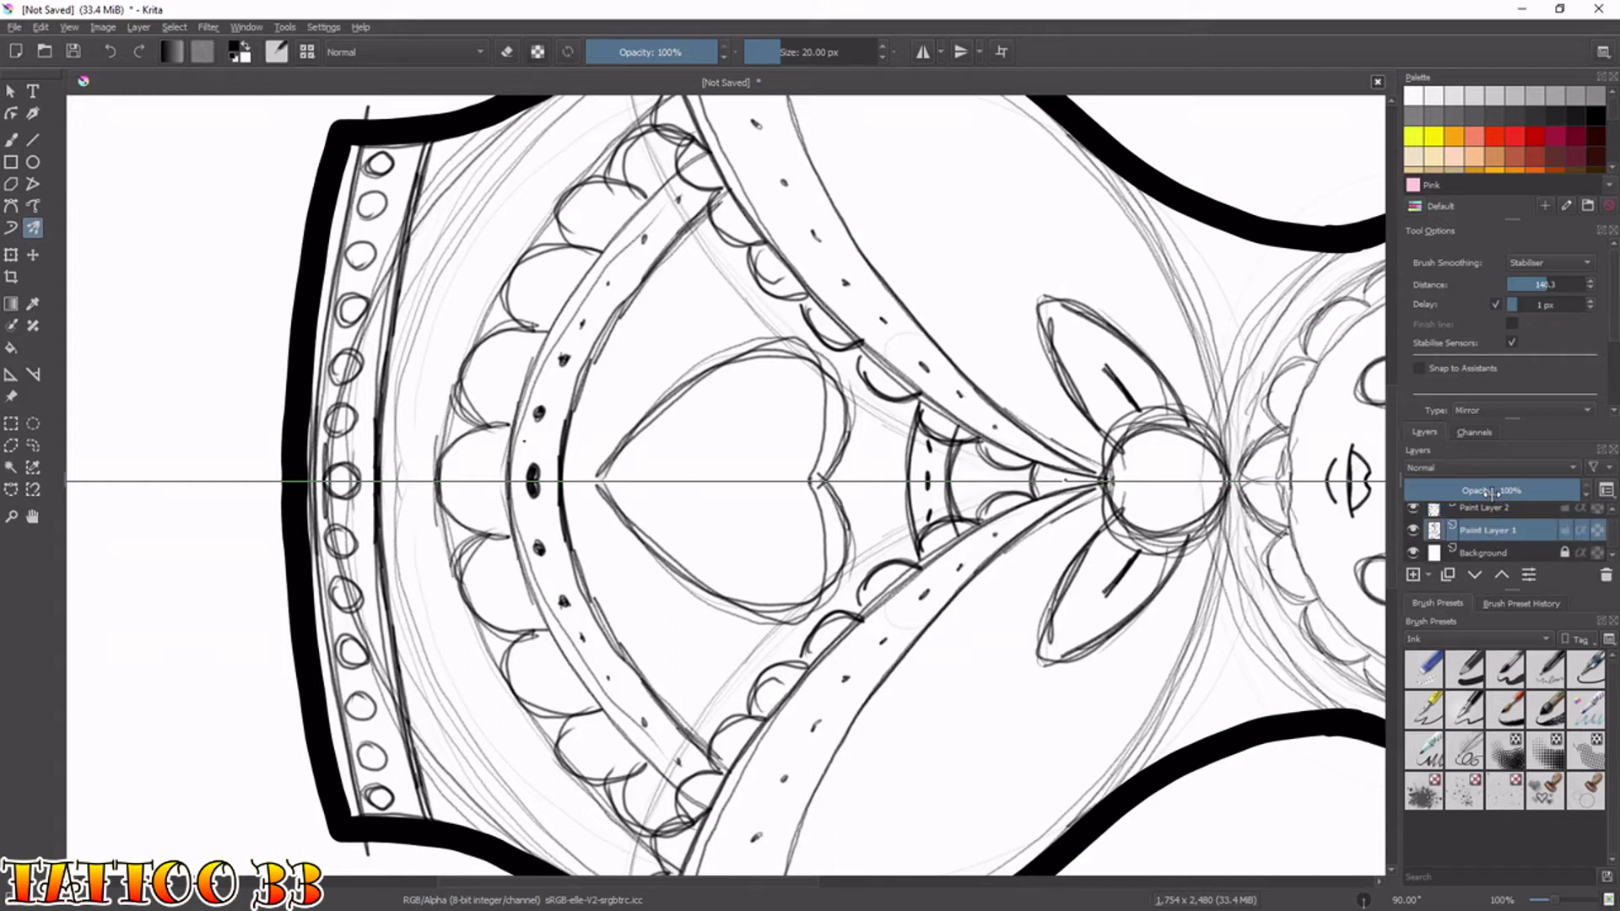
left_click(1492, 491)
left_click(1511, 516)
scroll(1511, 523, "up", 1)
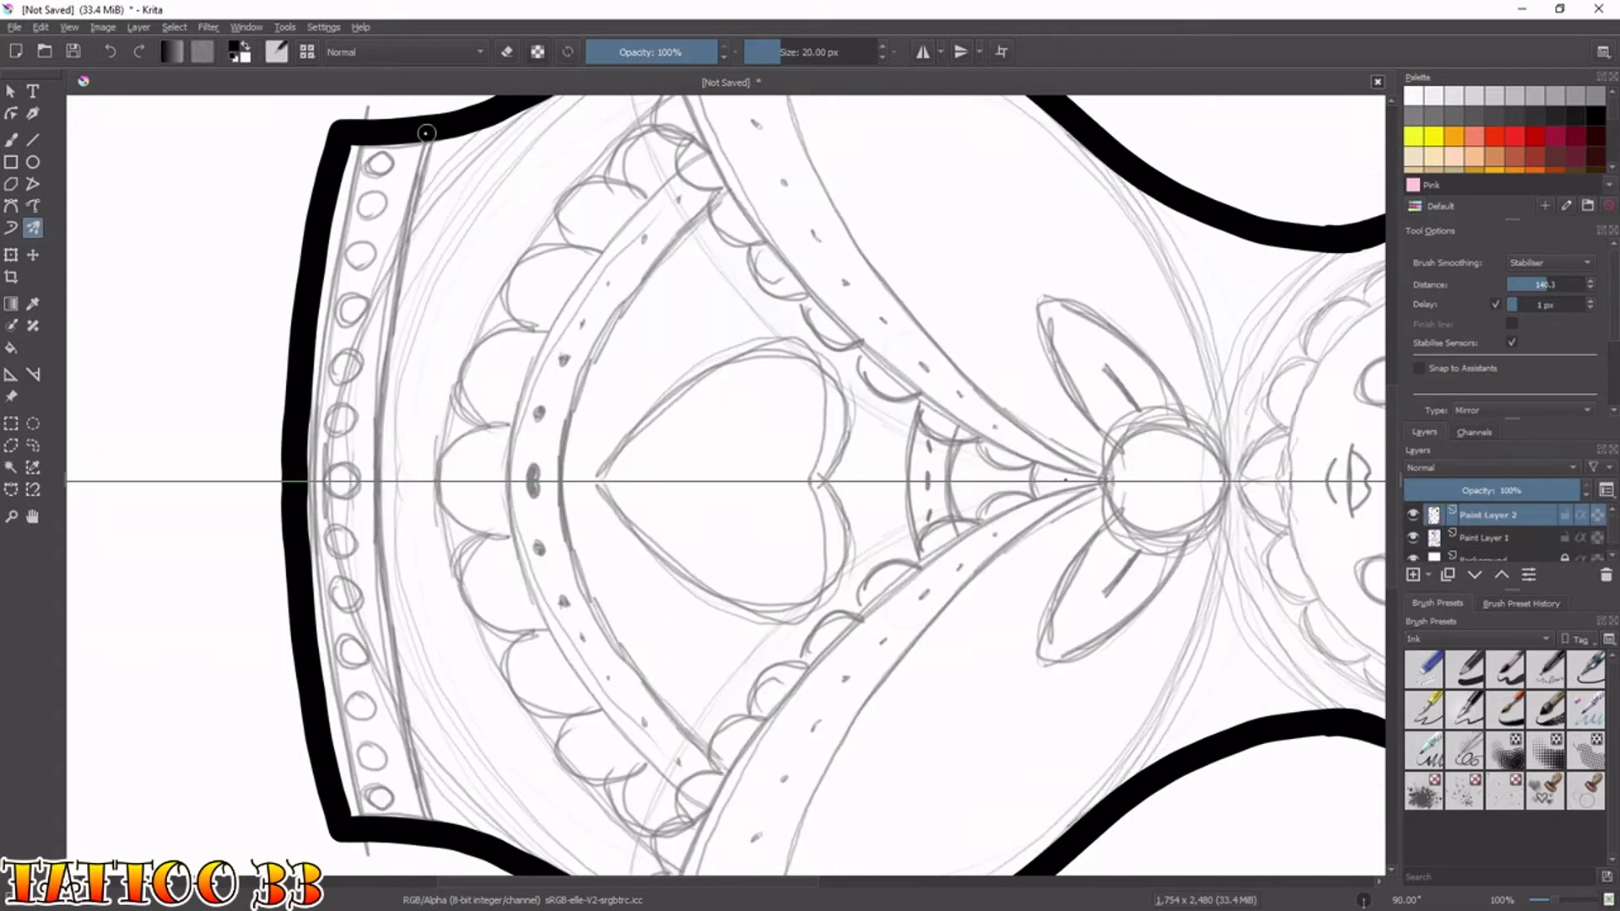
mouse_move(431, 138)
left_mouse_down()
mouse_move(371, 473)
mouse_move(362, 453)
left_mouse_up()
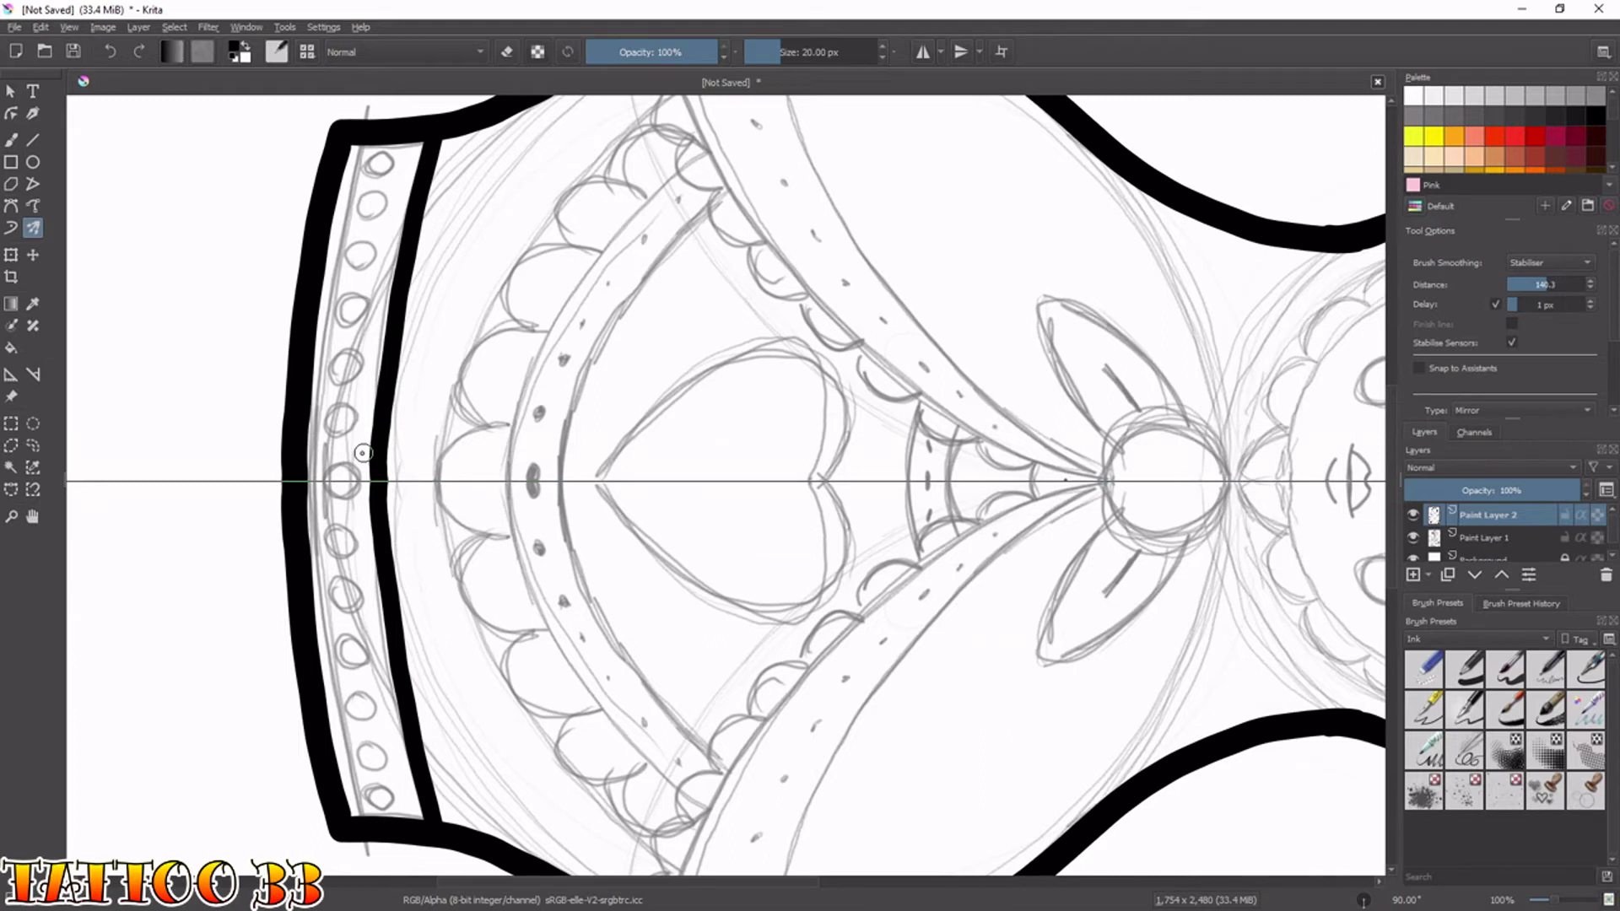
Ink the round scarf knot and its two mirrored leaf-shaped tails with centre creases, using the 20 px brush.
key("4")
key("4")
key("4")
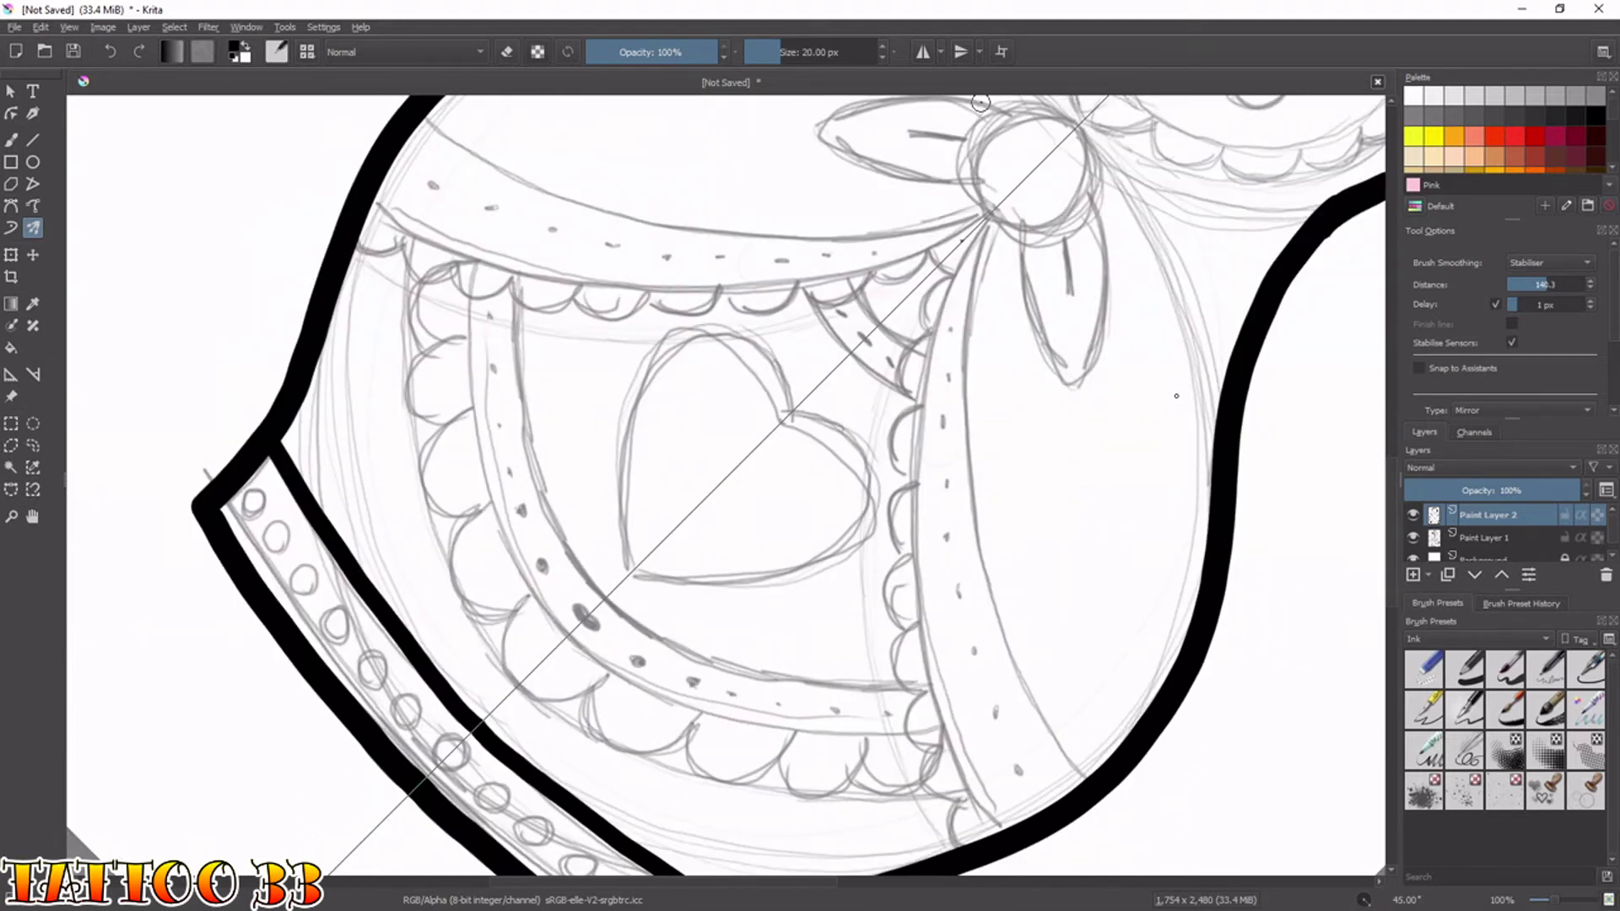
key("4")
key("4")
key("4")
left_click_drag(705, 253, 657, 641)
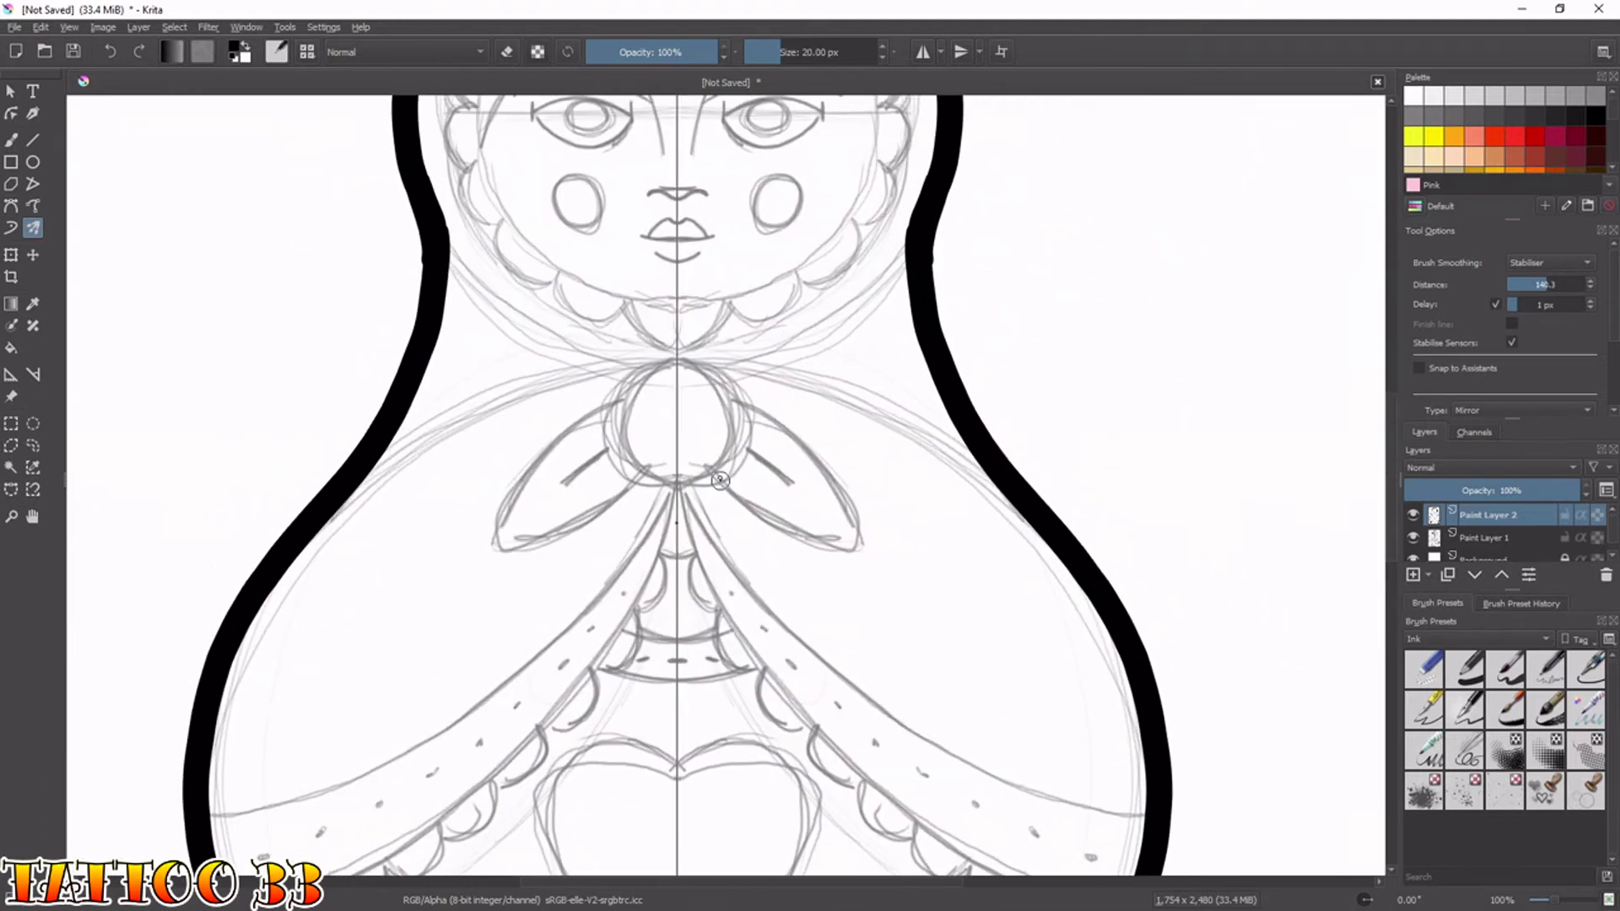
key("4")
key("4")
key("4")
key("4")
mouse_move(595, 463)
left_mouse_down()
mouse_move(637, 427)
mouse_move(679, 434)
mouse_move(707, 460)
mouse_move(700, 528)
mouse_move(857, 398)
mouse_move(791, 390)
mouse_move(668, 432)
mouse_move(777, 417)
left_mouse_up()
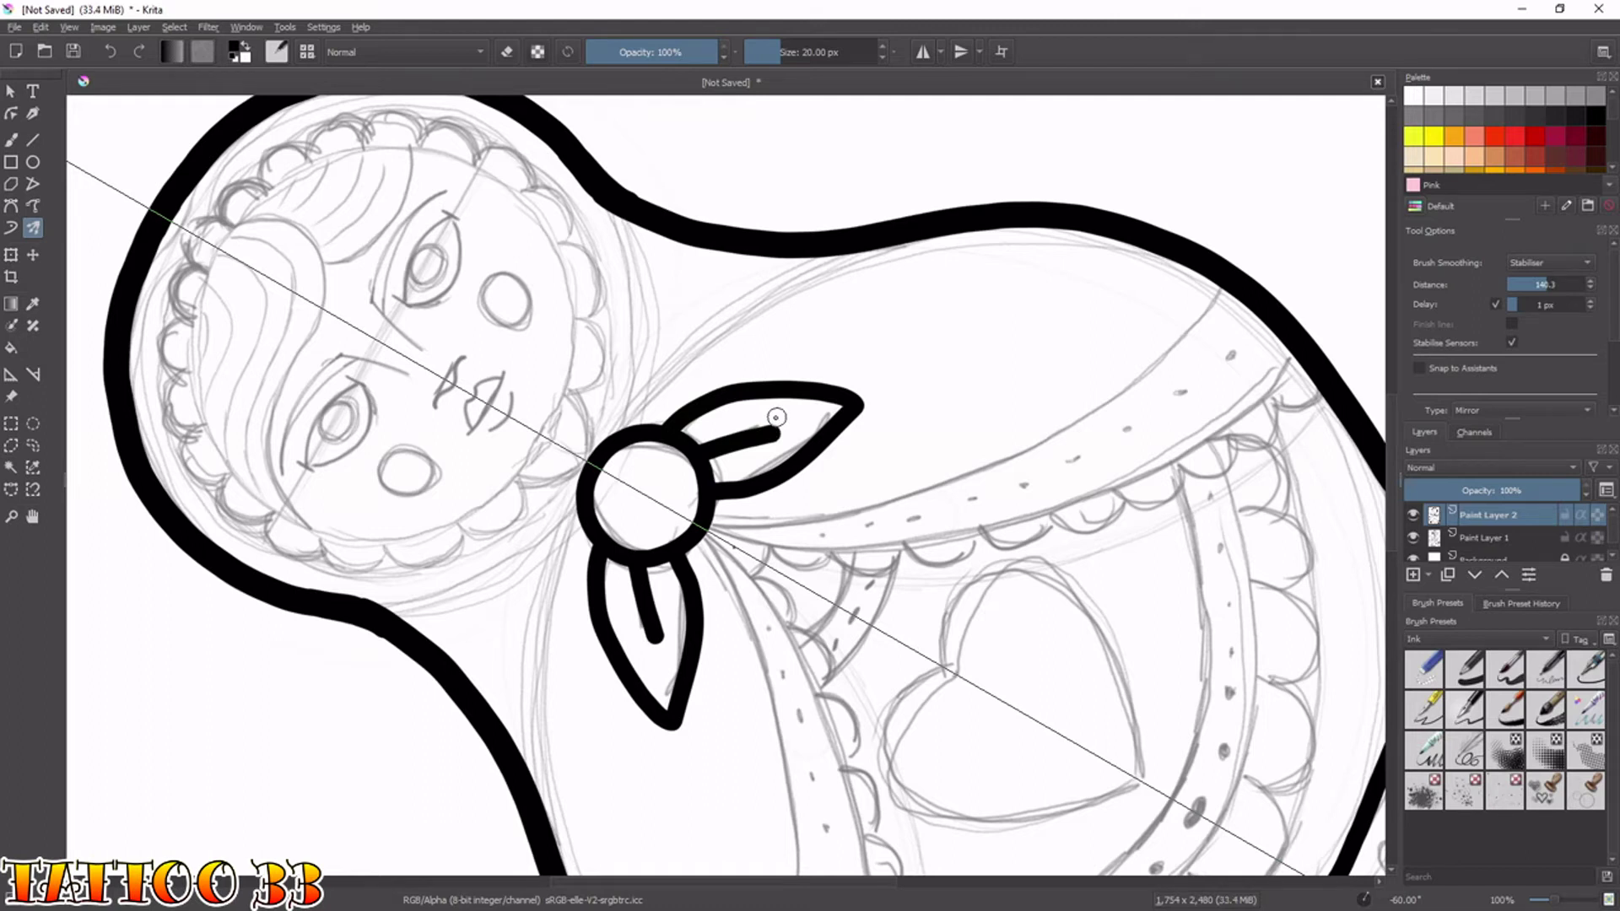
Set the brush size to 15 px and ink both mirrored edges of the shawl border from the knot to the body outline.
key("6")
key("6")
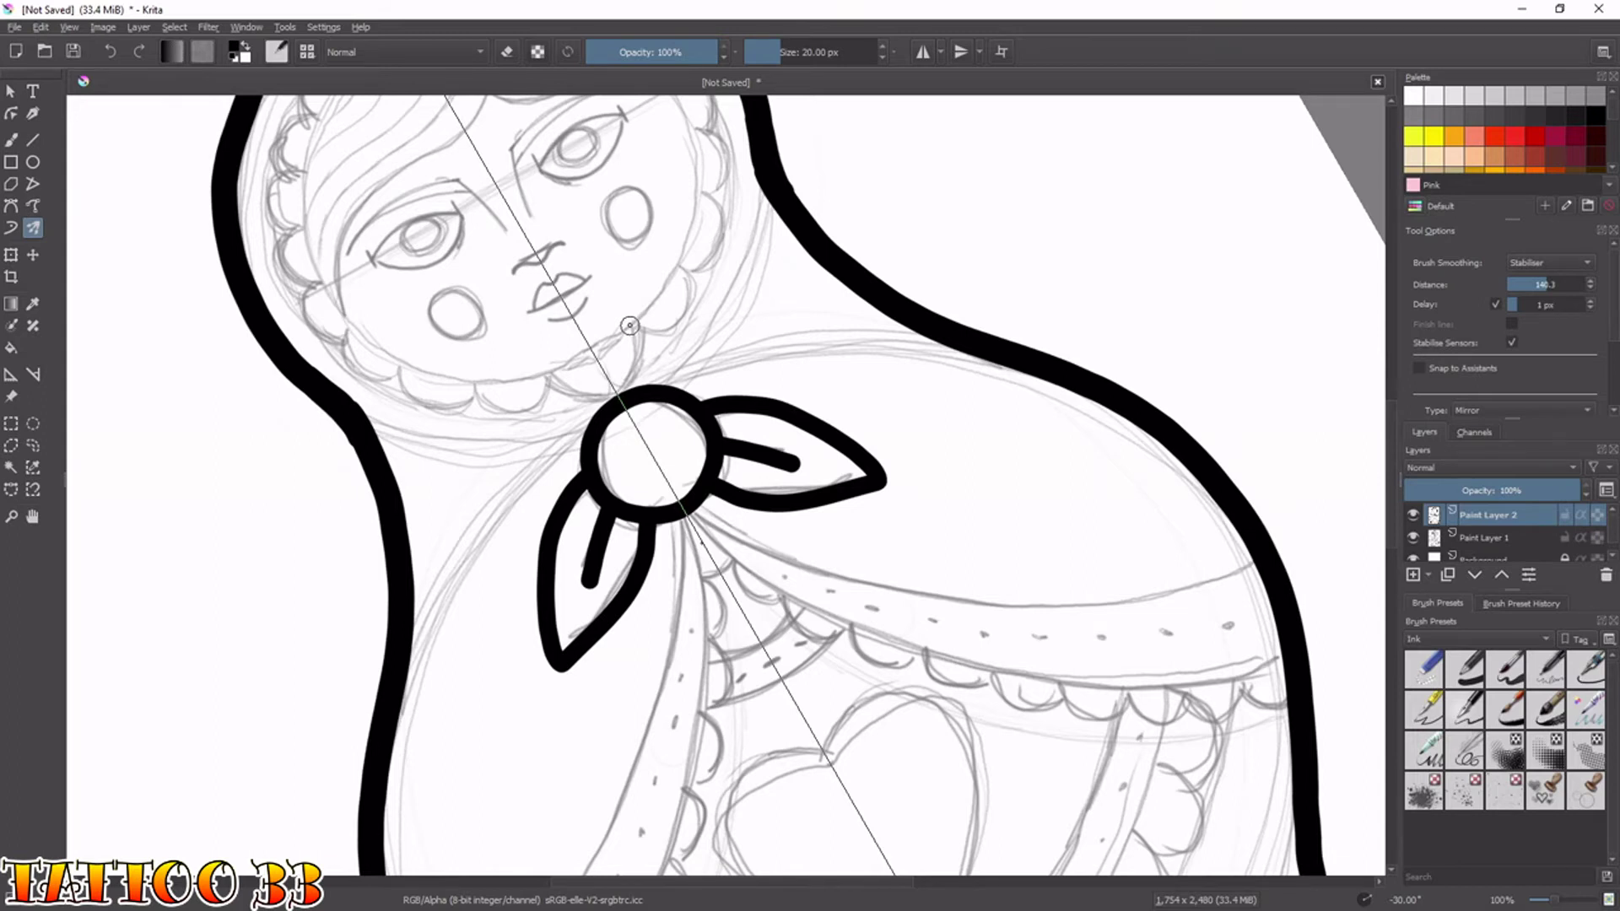
key("6")
key("6")
key("6")
key("6")
key("6")
key("6")
key("6")
key("6")
key("6")
key("6")
key("6")
key("6")
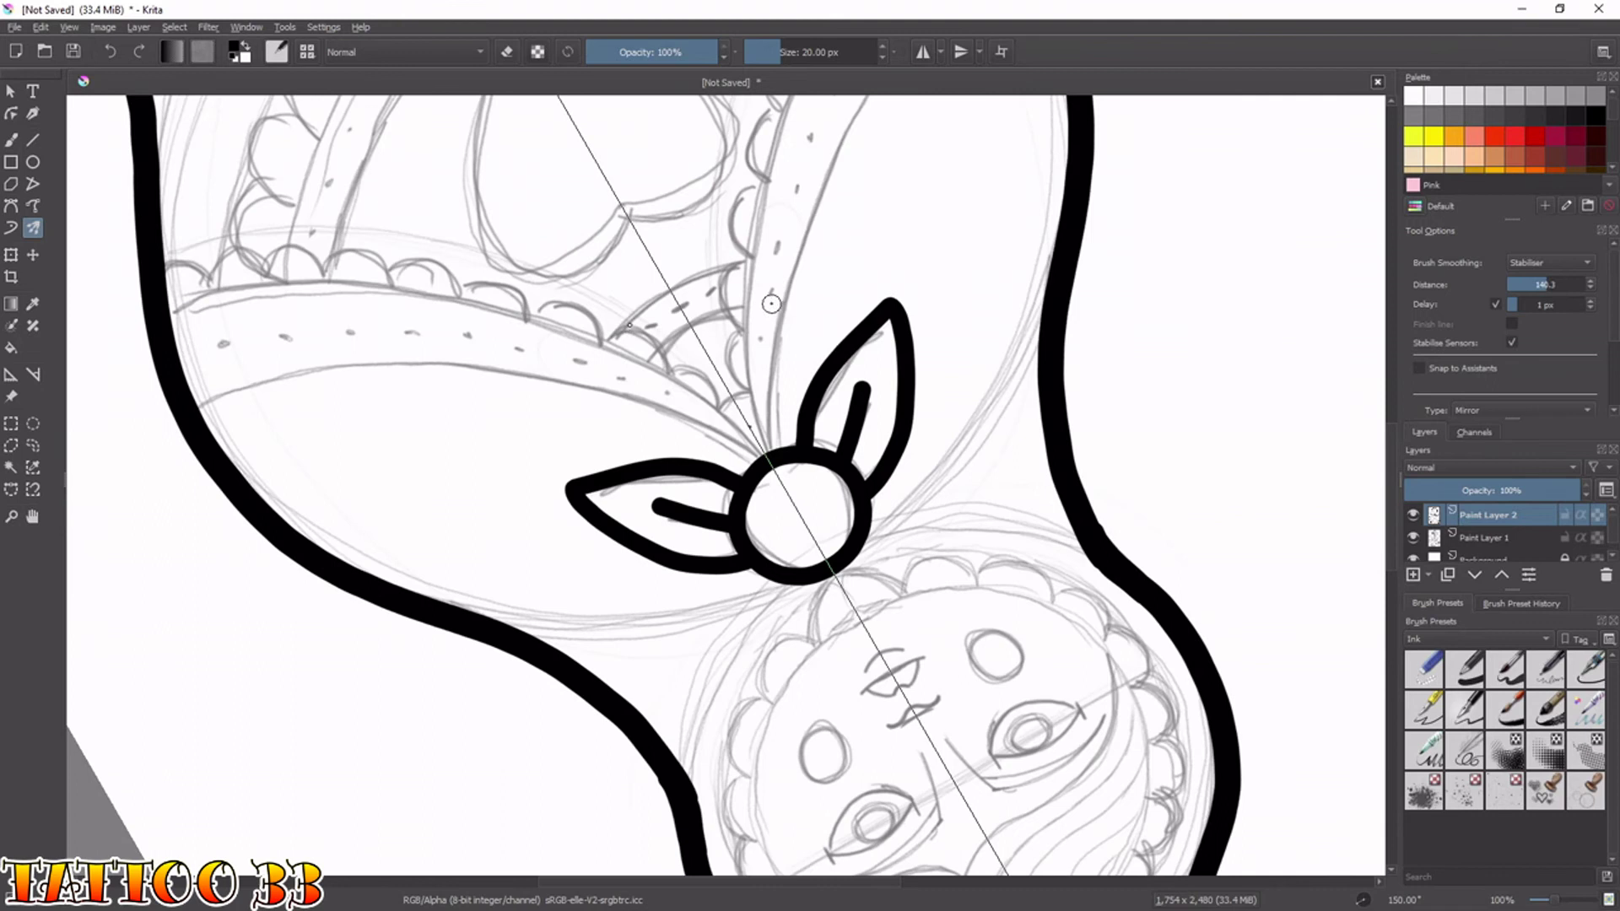
left_click_drag(738, 460, 515, 704)
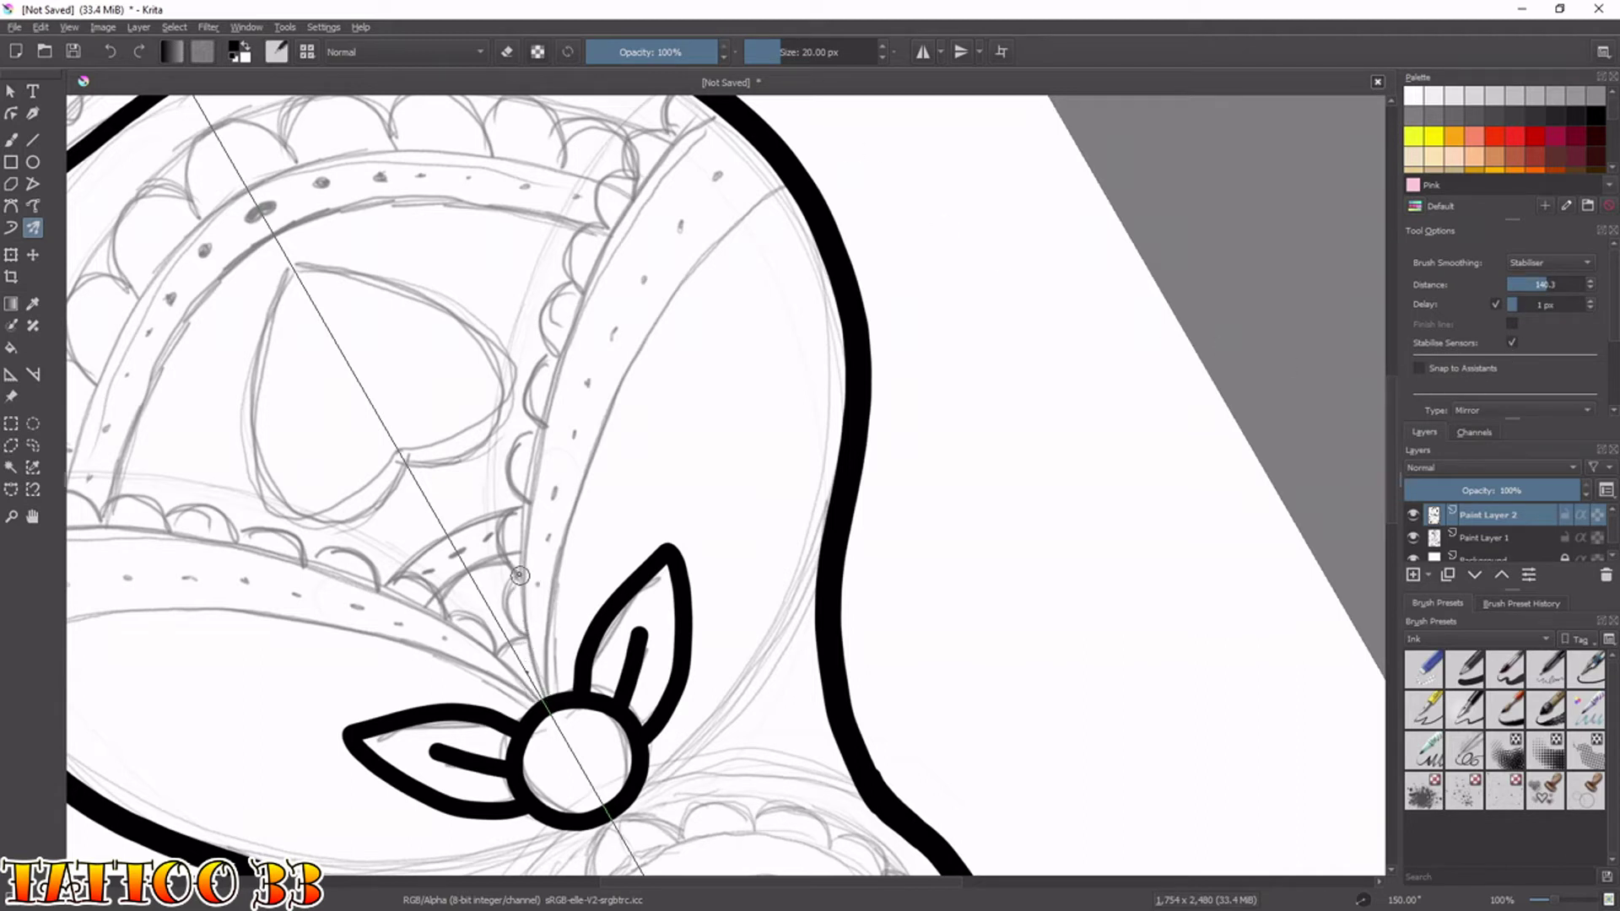
mouse_move(541, 679)
left_mouse_down()
mouse_move(526, 525)
mouse_move(553, 397)
mouse_move(641, 210)
mouse_move(727, 108)
left_mouse_up()
key("ctrl+z")
key("[")
mouse_move(545, 699)
left_mouse_down()
mouse_move(527, 510)
mouse_move(560, 378)
mouse_move(612, 254)
mouse_move(716, 109)
left_mouse_up()
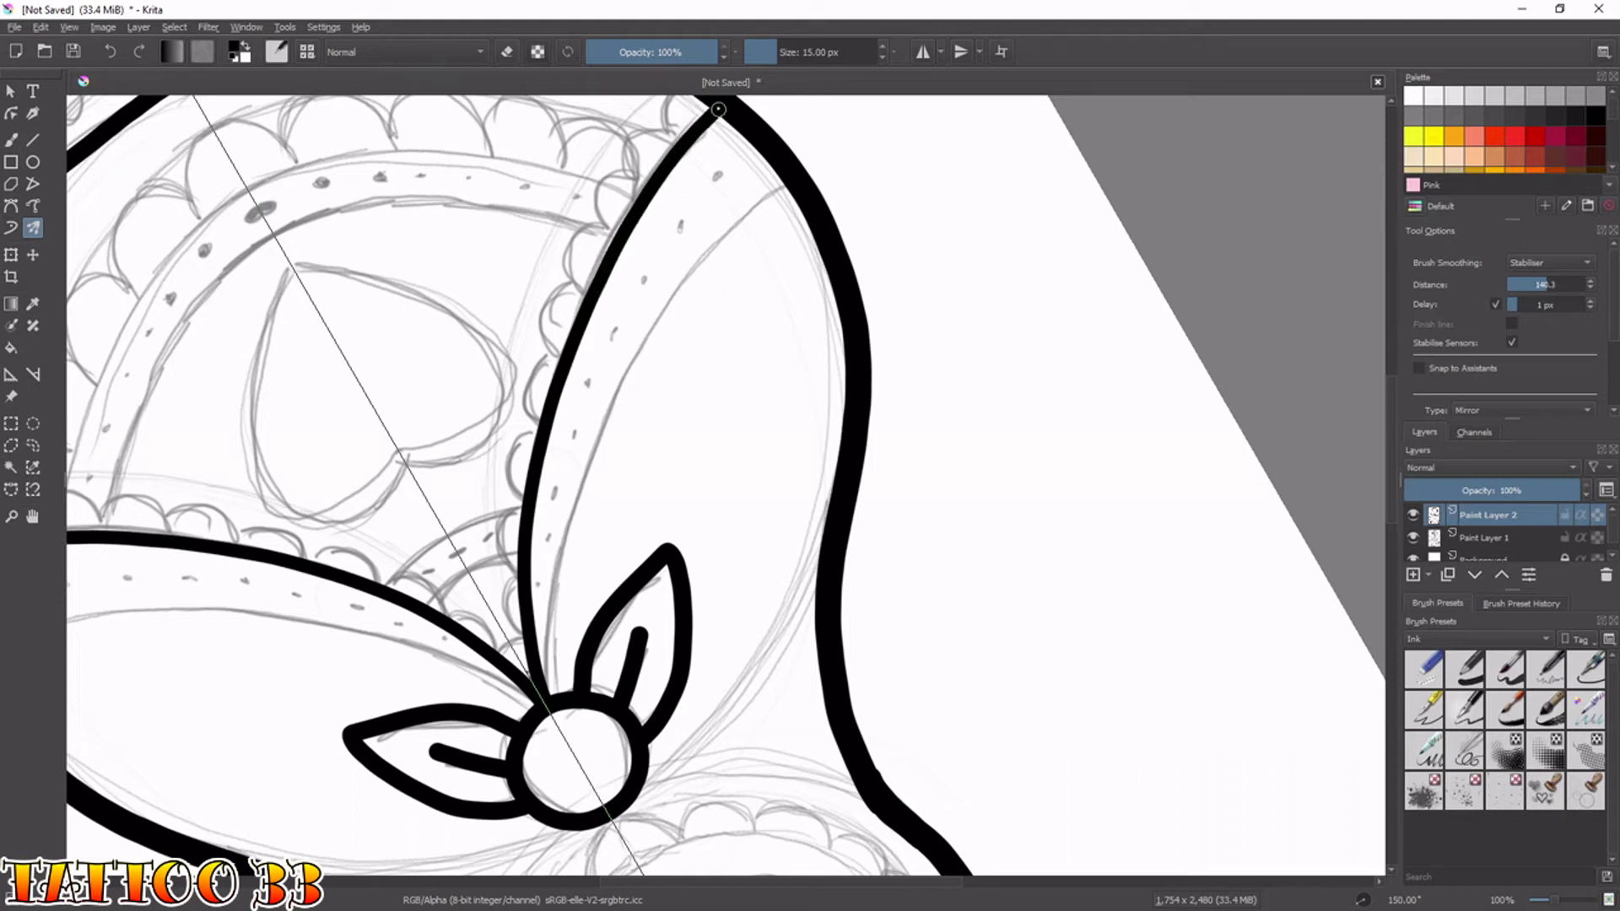
mouse_move(551, 697)
left_mouse_down()
mouse_move(562, 540)
mouse_move(605, 425)
mouse_move(691, 279)
mouse_move(797, 165)
left_mouse_up()
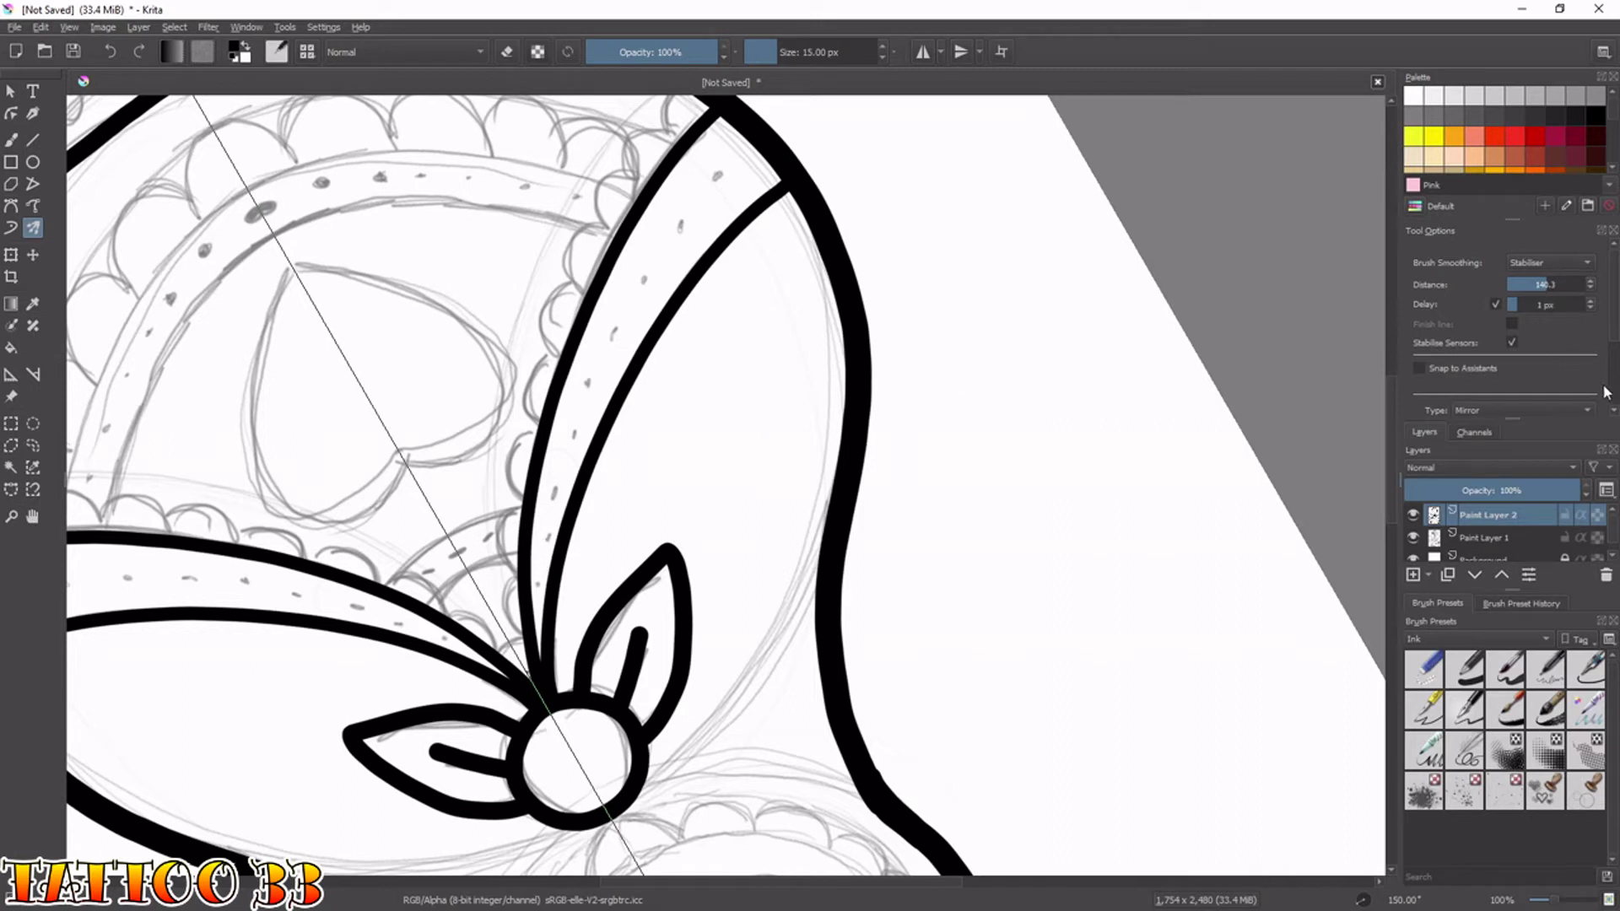
Switch the brush smoothing to Weighted and place a mirrored row of 9 px dots along the shawl border.
scroll(1548, 261, "up", 1)
key("bracketleft")
key("bracketleft")
key("bracketleft")
left_click(540, 557)
left_click(554, 488)
left_click(565, 452)
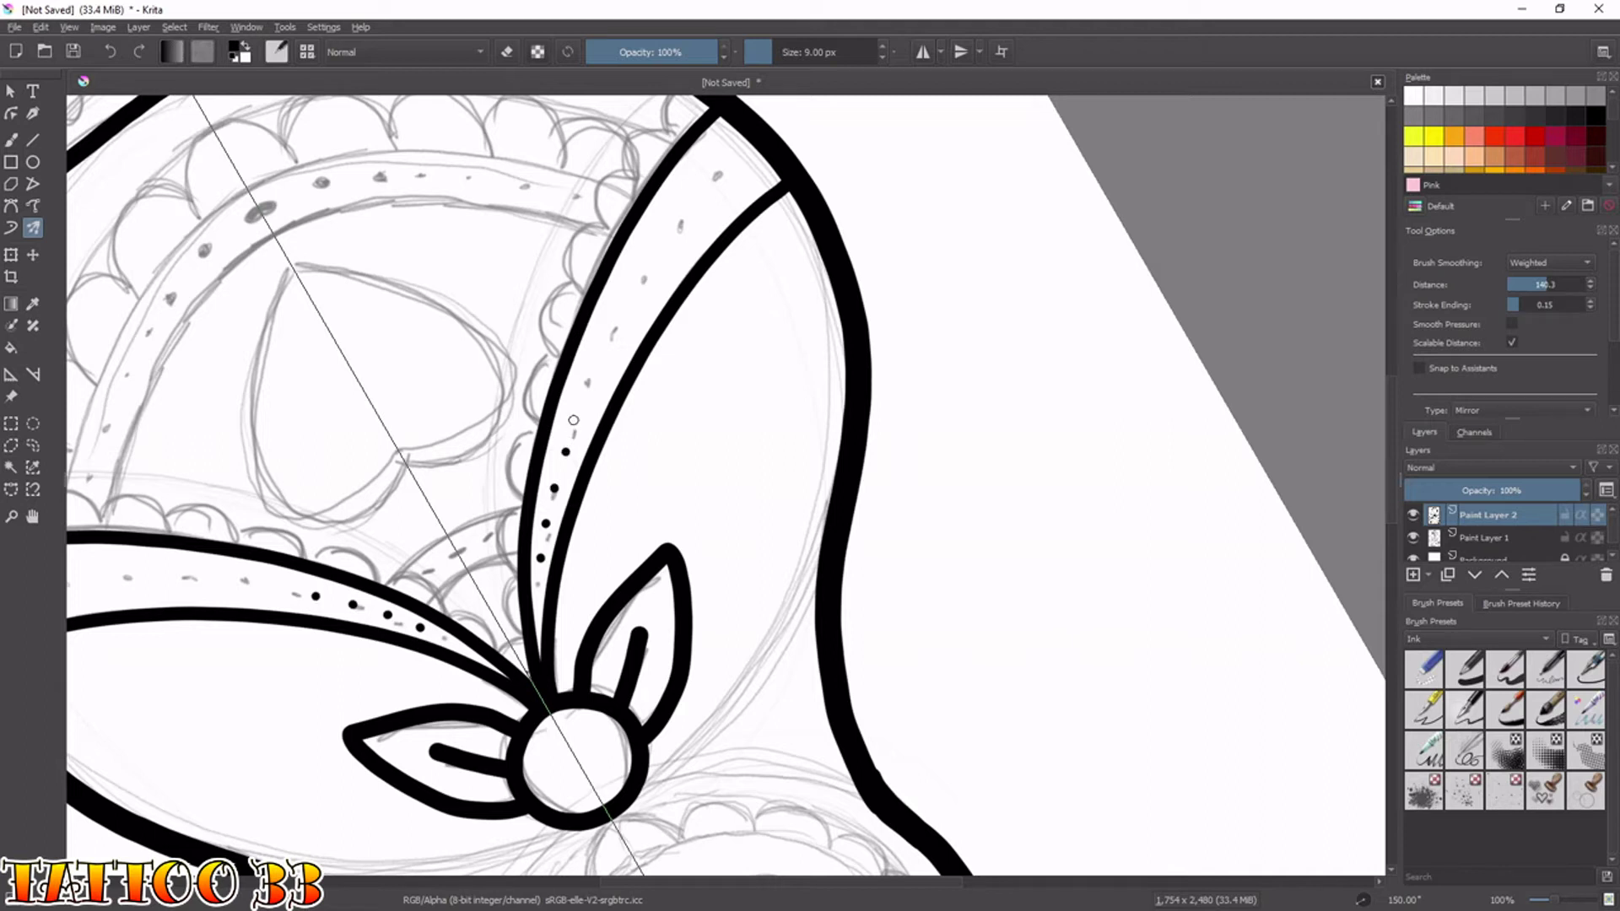
left_click(575, 418)
left_click(589, 385)
left_click(606, 350)
left_click(625, 312)
left_click(668, 249)
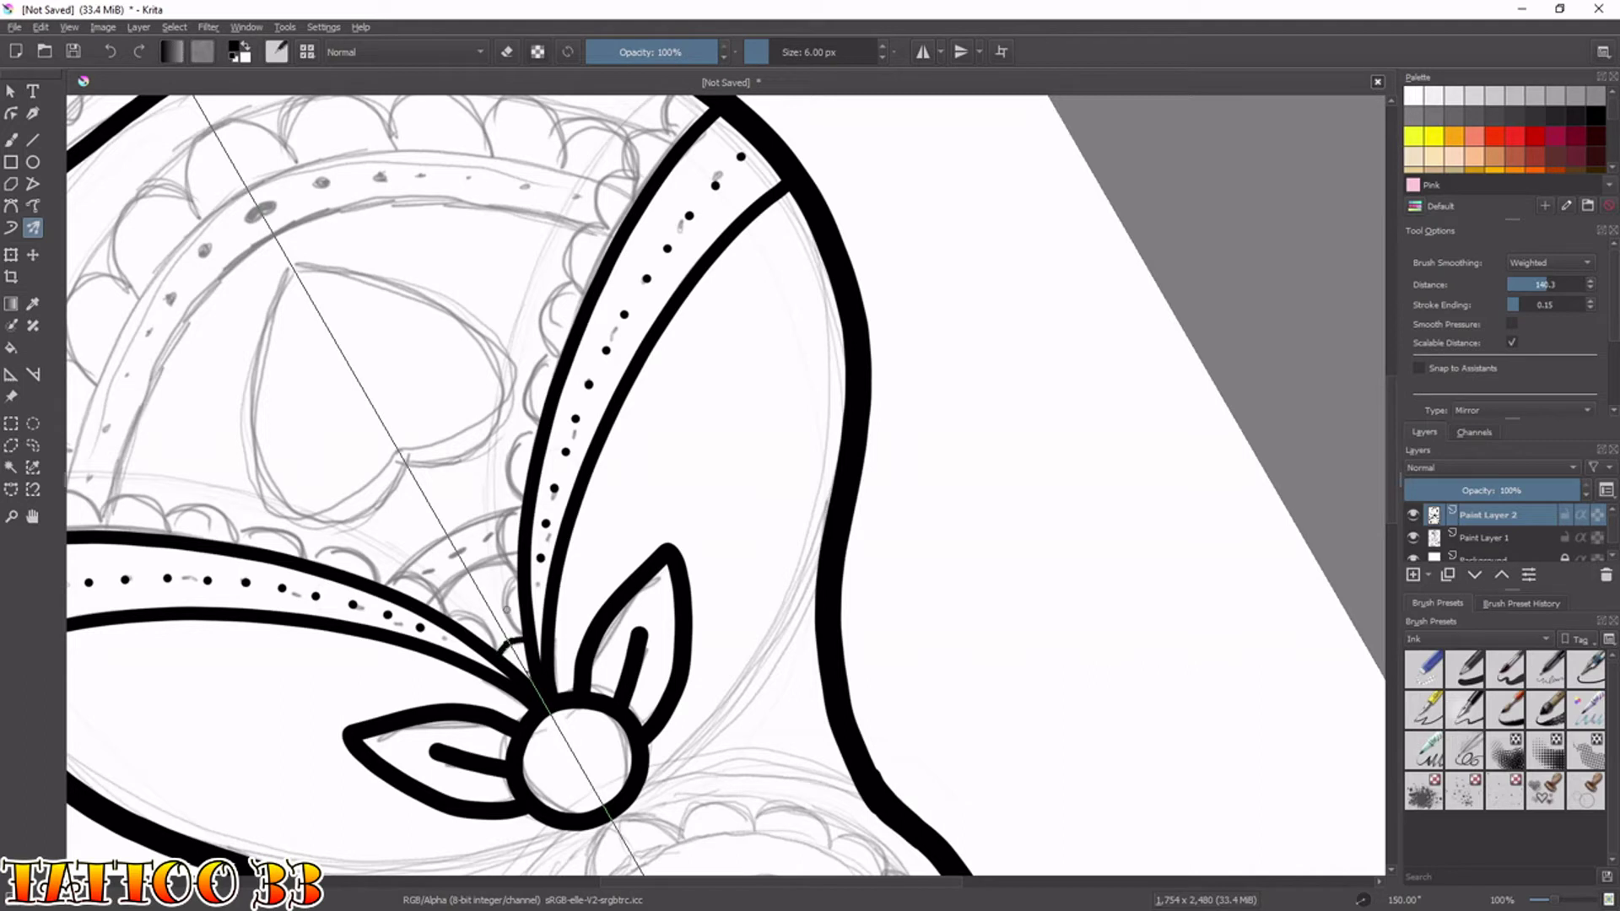
Ink the mirrored scallop trim along the shawl border's inner edge with a 6 px brush, undoing the unwanted strokes.
key("ctrl+z")
left_click_drag(502, 647, 518, 638)
key("ctrl+z")
mouse_move(521, 638)
left_mouse_down()
mouse_move(515, 558)
mouse_move(519, 572)
mouse_move(501, 532)
mouse_move(526, 496)
mouse_move(510, 463)
mouse_move(537, 426)
mouse_move(548, 317)
mouse_move(580, 289)
mouse_move(581, 244)
mouse_move(619, 231)
mouse_move(615, 190)
mouse_move(643, 179)
mouse_move(680, 207)
mouse_move(654, 357)
mouse_move(607, 346)
left_mouse_up()
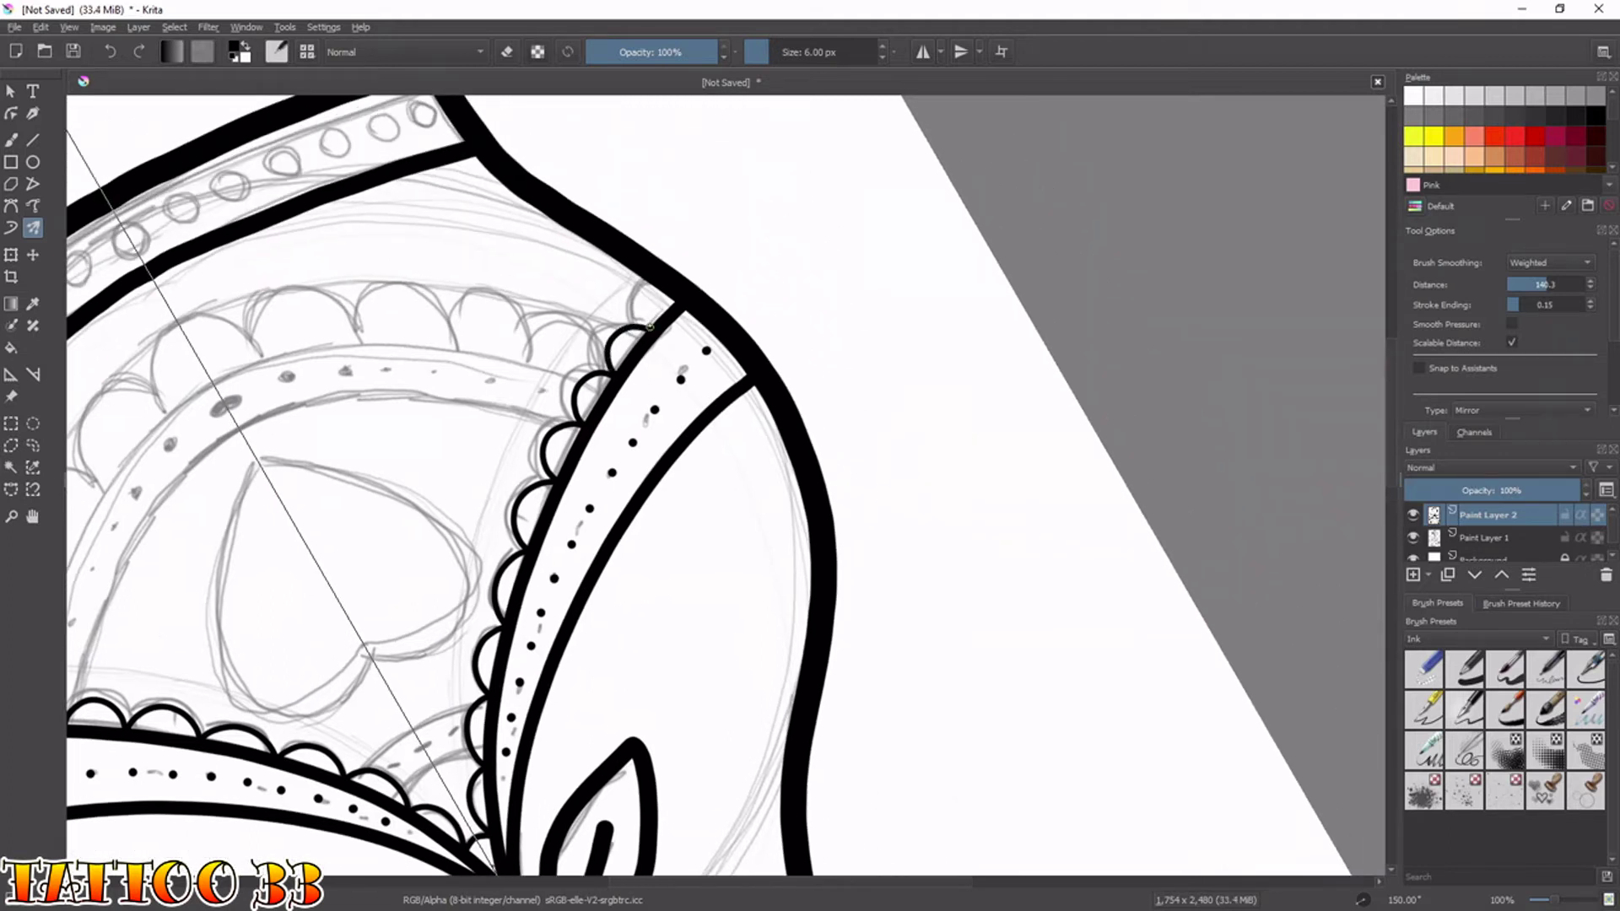
left_click_drag(648, 319, 650, 291)
Ink the curved apron band's inner edge at 14 px on a new layer and erase its overlap with the scallops, undoing unsatisfactory strokes.
key("4")
key("4")
key("4")
key("4")
key("4")
key("4")
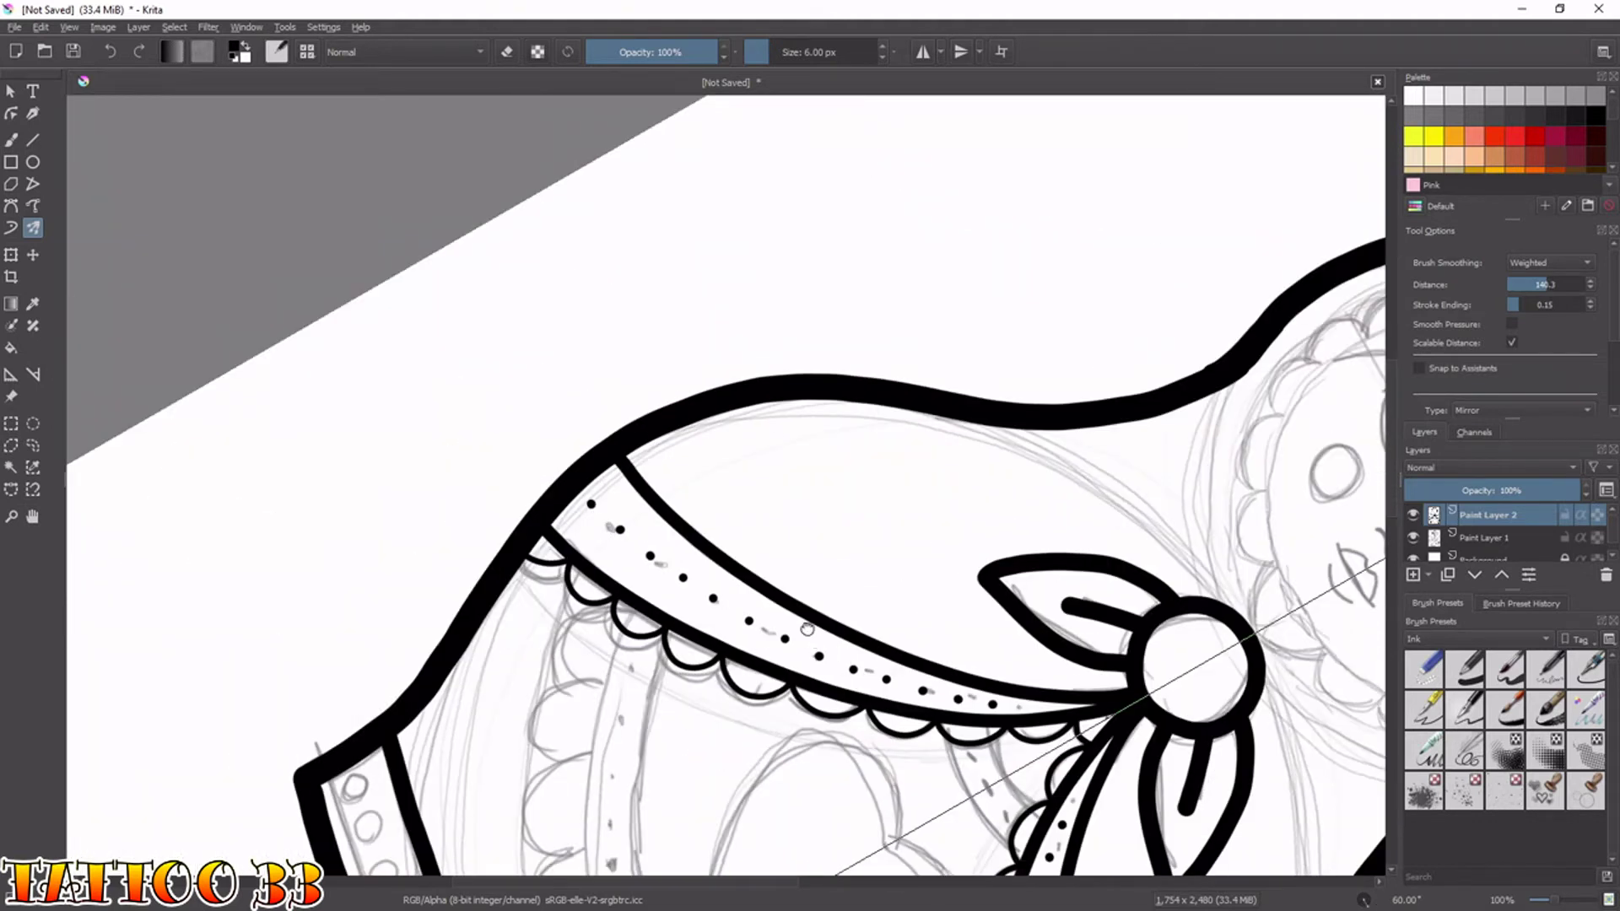
left_click_drag(814, 637, 686, 350)
key("bracketright")
key("bracketright")
key("bracketright")
key("bracketright")
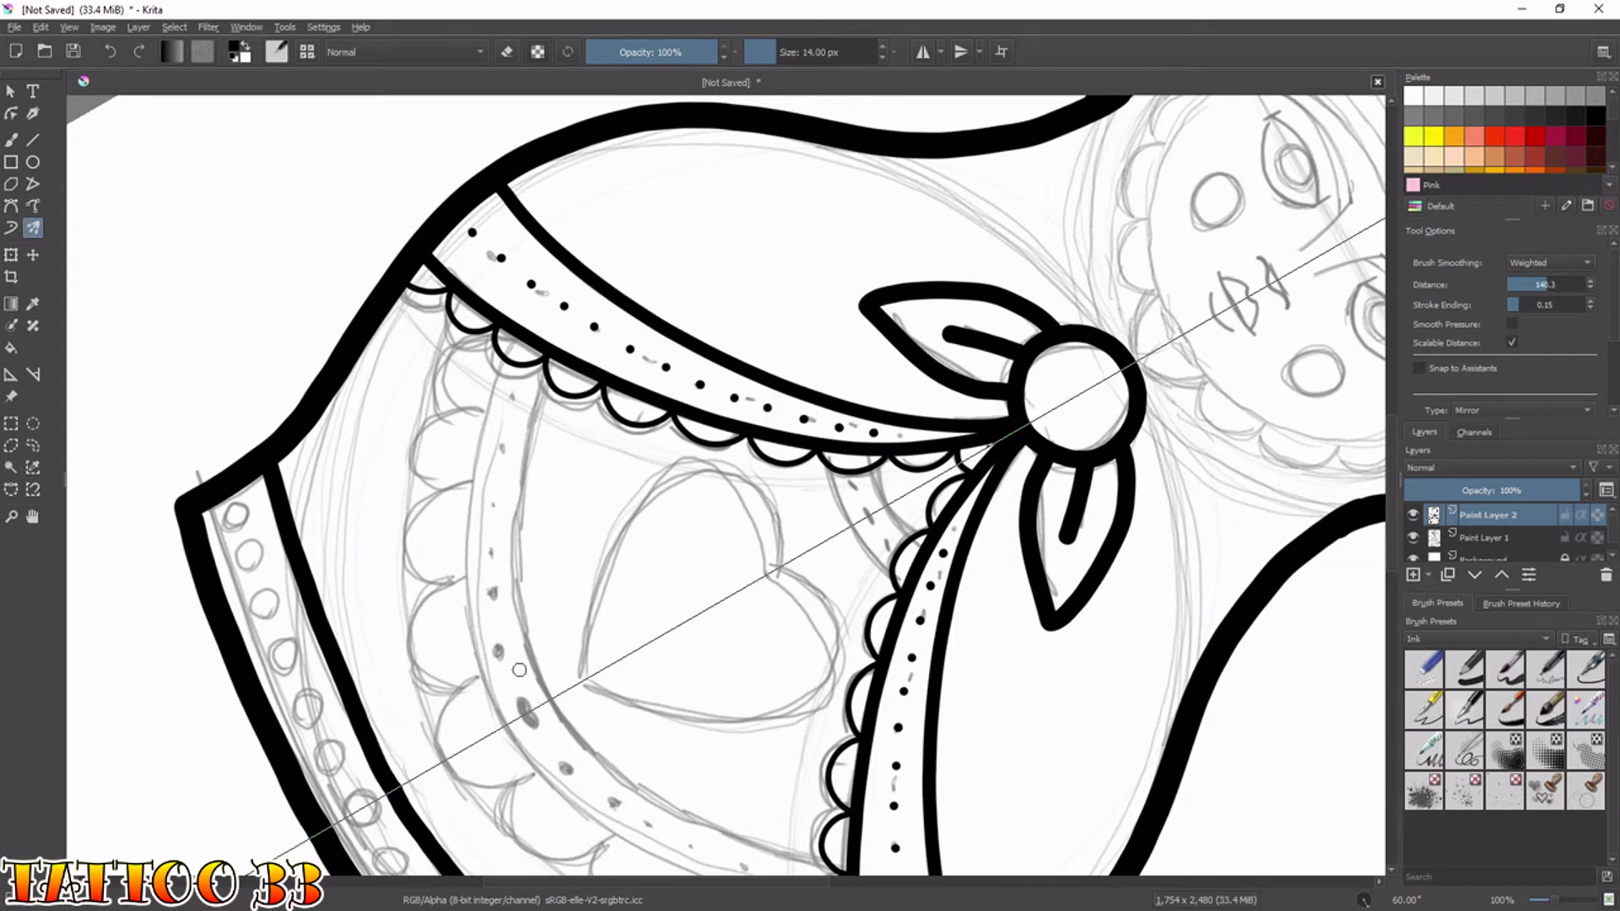
mouse_move(553, 702)
left_mouse_down()
mouse_move(522, 546)
mouse_move(548, 389)
left_mouse_up()
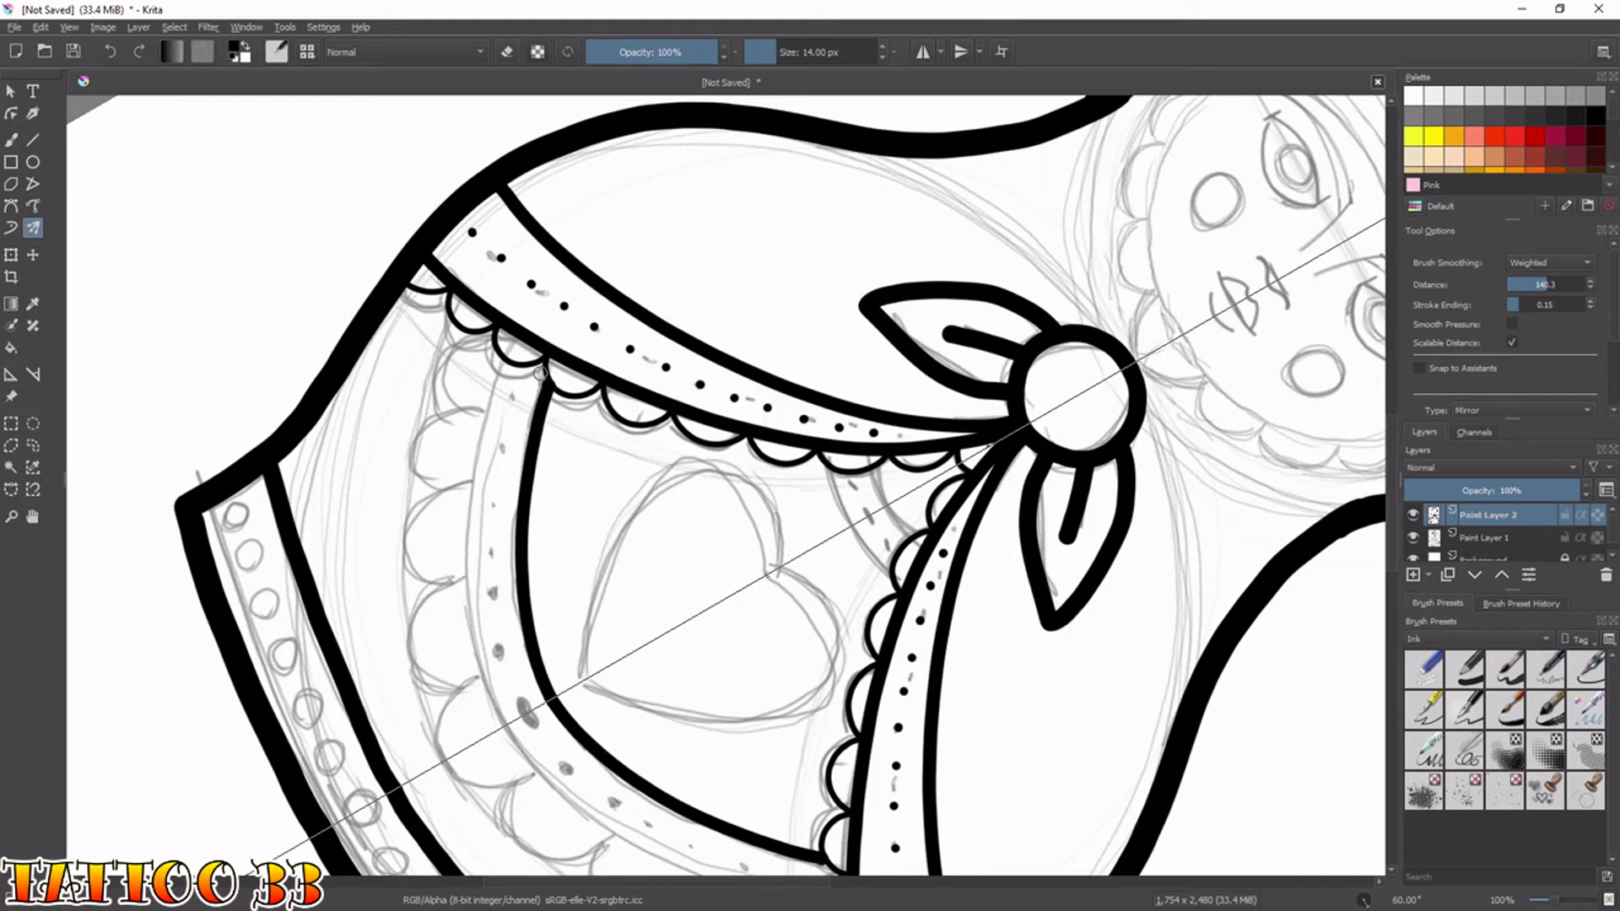
key("ctrl+z")
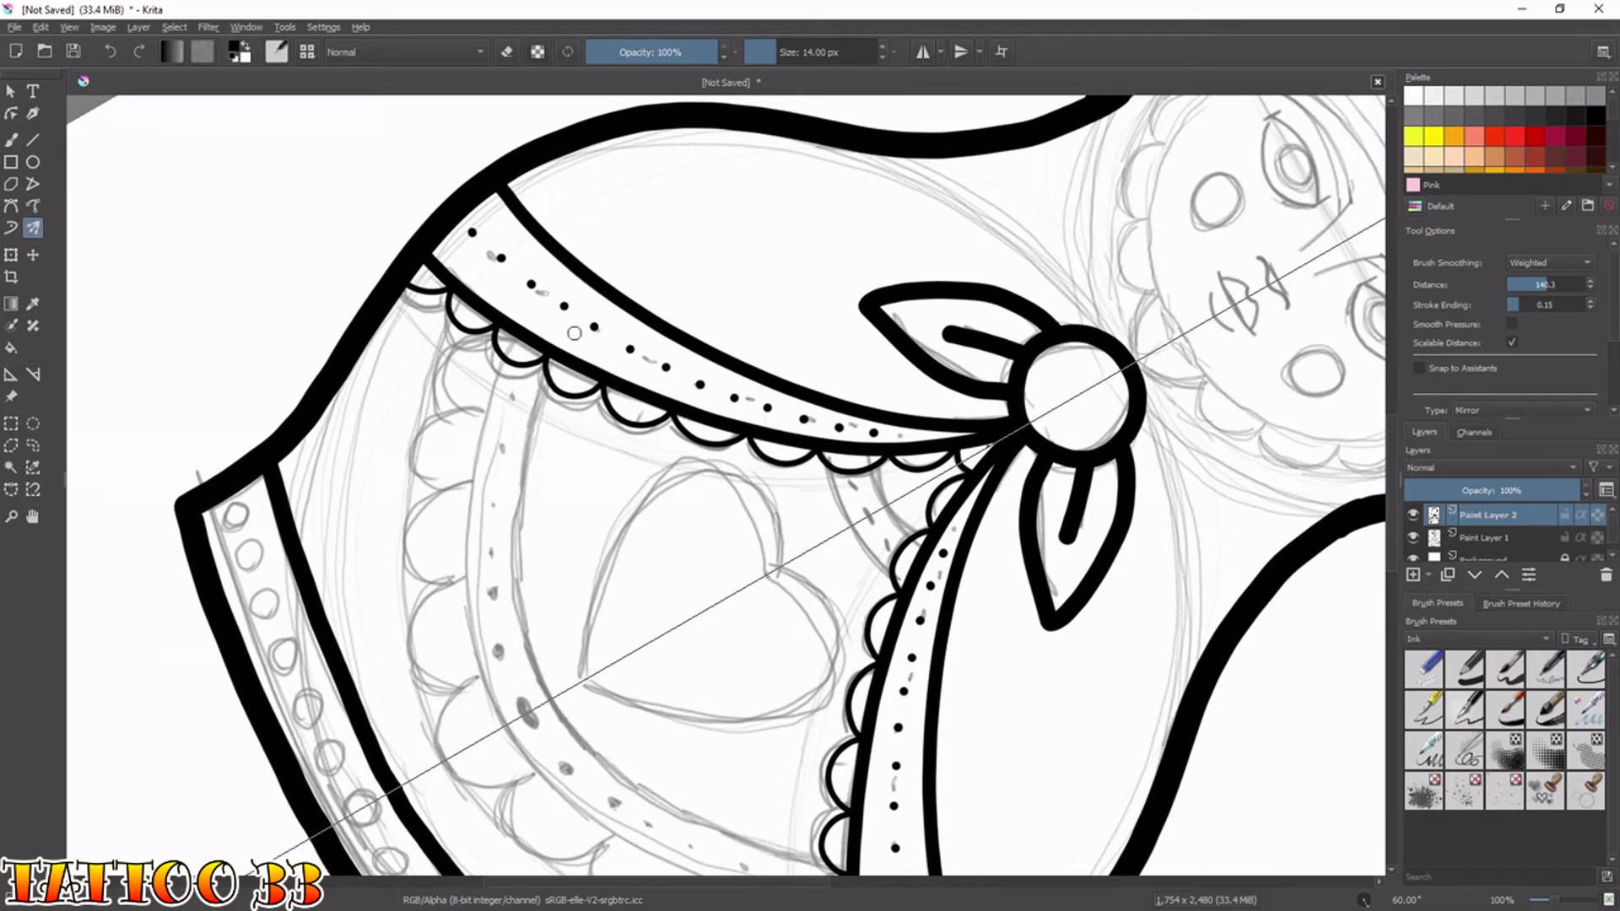
left_click(1414, 575)
left_click_drag(564, 714, 545, 679)
key("ctrl+z")
mouse_move(545, 697)
left_mouse_down()
mouse_move(514, 527)
mouse_move(553, 368)
left_mouse_up()
key("e")
left_click_drag(553, 361, 557, 373)
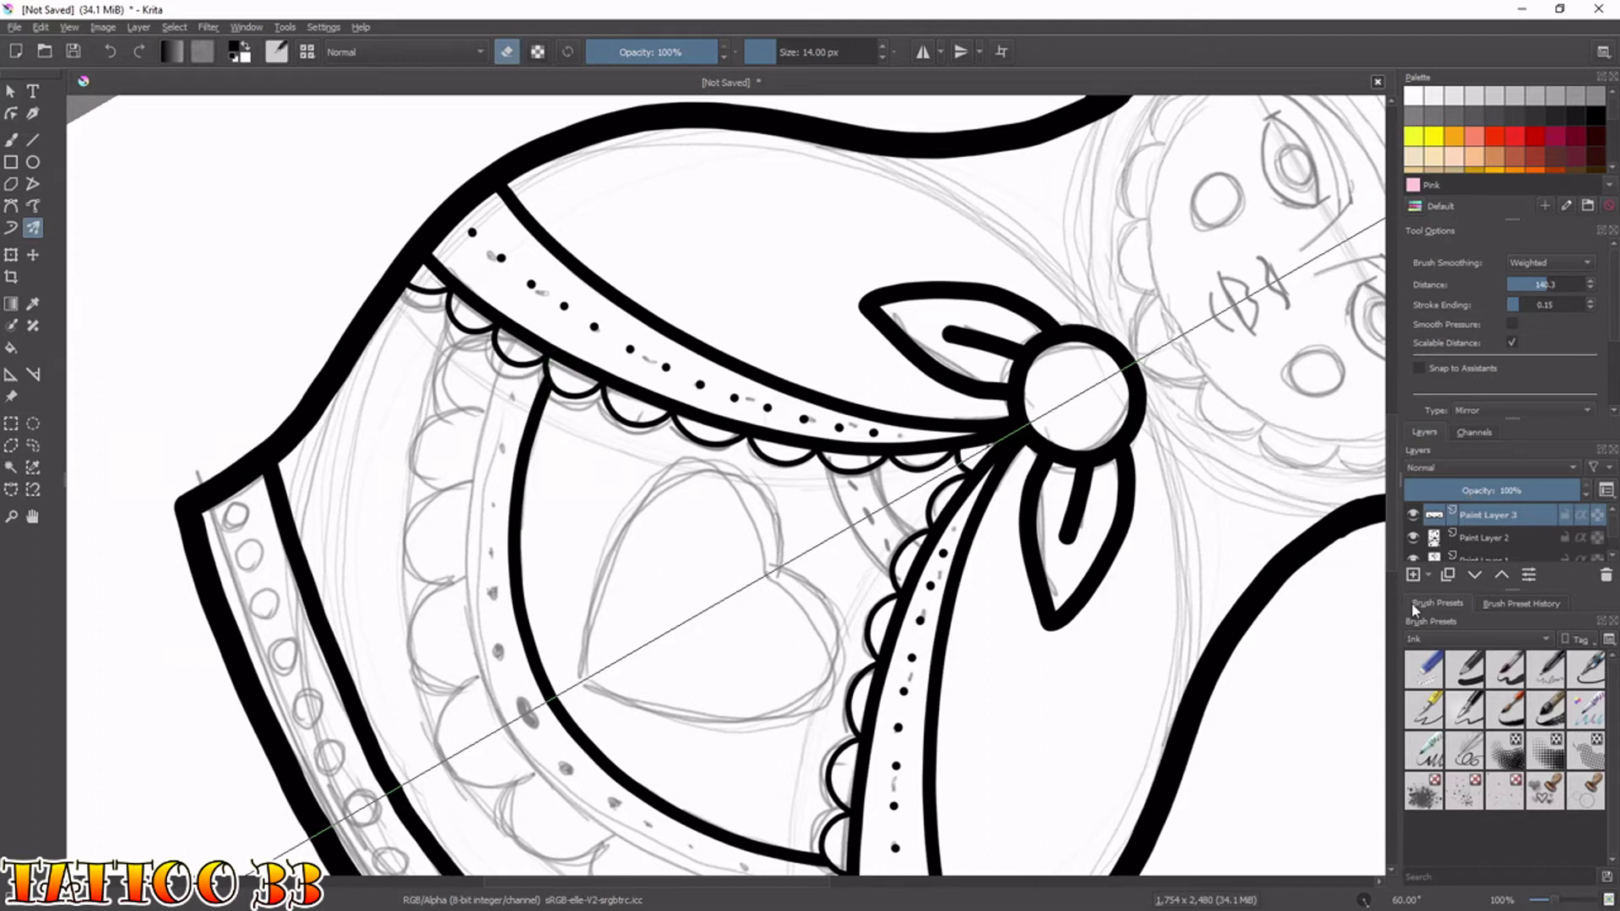
Ink the apron band's outer edge, erase its overlap with the scallops, and merge the layer into Paint Layer 2.
key("e")
mouse_move(506, 727)
left_mouse_down()
mouse_move(488, 689)
mouse_move(506, 724)
mouse_move(462, 550)
left_mouse_up()
key("ctrl+z")
key("ctrl+z")
mouse_move(502, 719)
left_mouse_down()
mouse_move(487, 682)
mouse_move(503, 724)
mouse_move(462, 581)
left_mouse_up()
key("ctrl+z")
key("ctrl+z")
mouse_move(504, 340)
left_mouse_down()
mouse_move(466, 557)
mouse_move(479, 686)
mouse_move(513, 738)
left_mouse_up()
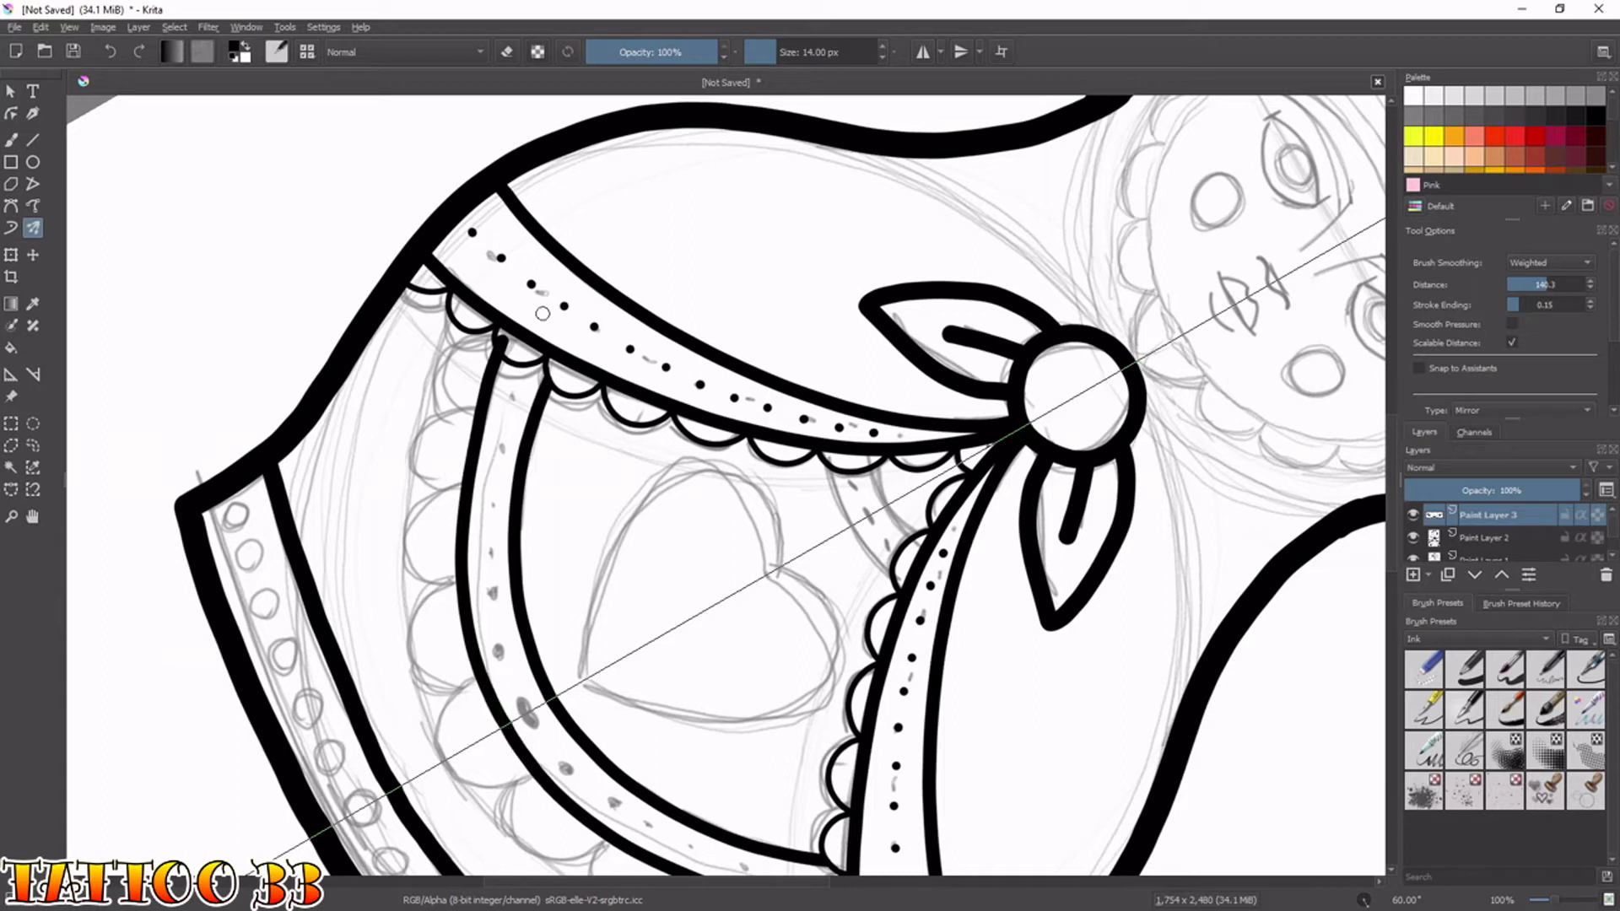
key("e")
left_click_drag(509, 351, 505, 332)
key("shift+Delete")
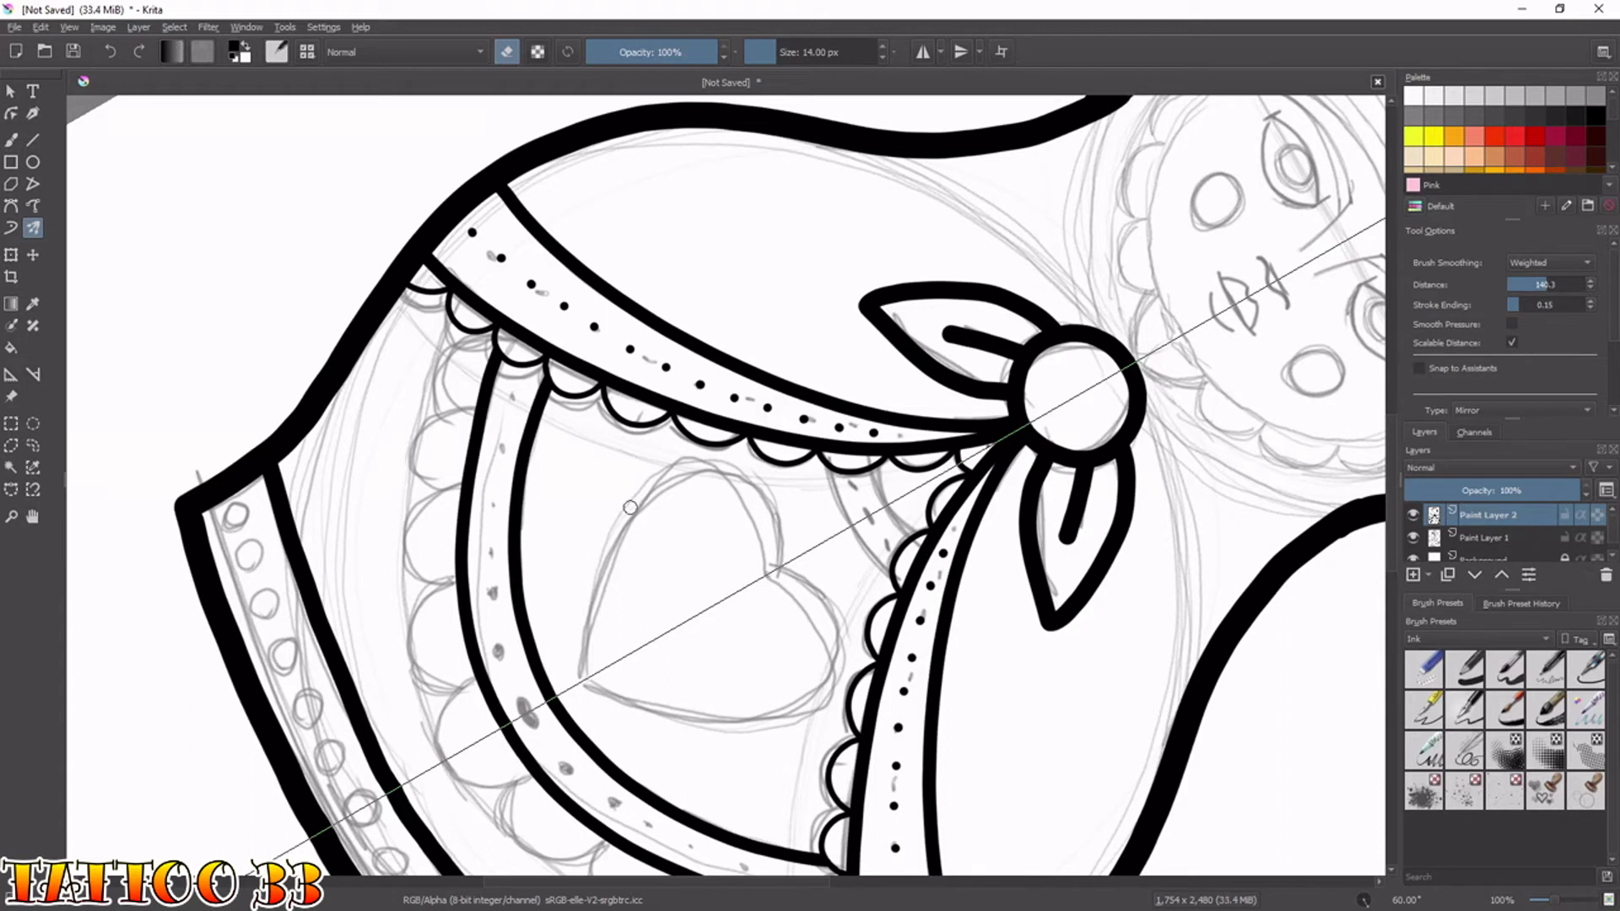
Ink 10 px scallops along the apron band's outer edge on a new layer, erase the overlap, and merge it into Paint Layer 2.
left_click(1414, 574)
key("bracketleft")
key("e")
mouse_move(444, 764)
left_mouse_down()
mouse_move(444, 715)
mouse_move(444, 756)
mouse_move(438, 723)
mouse_move(476, 668)
mouse_move(446, 677)
mouse_move(412, 631)
left_mouse_up()
key("ctrl+z")
key("ctrl+z")
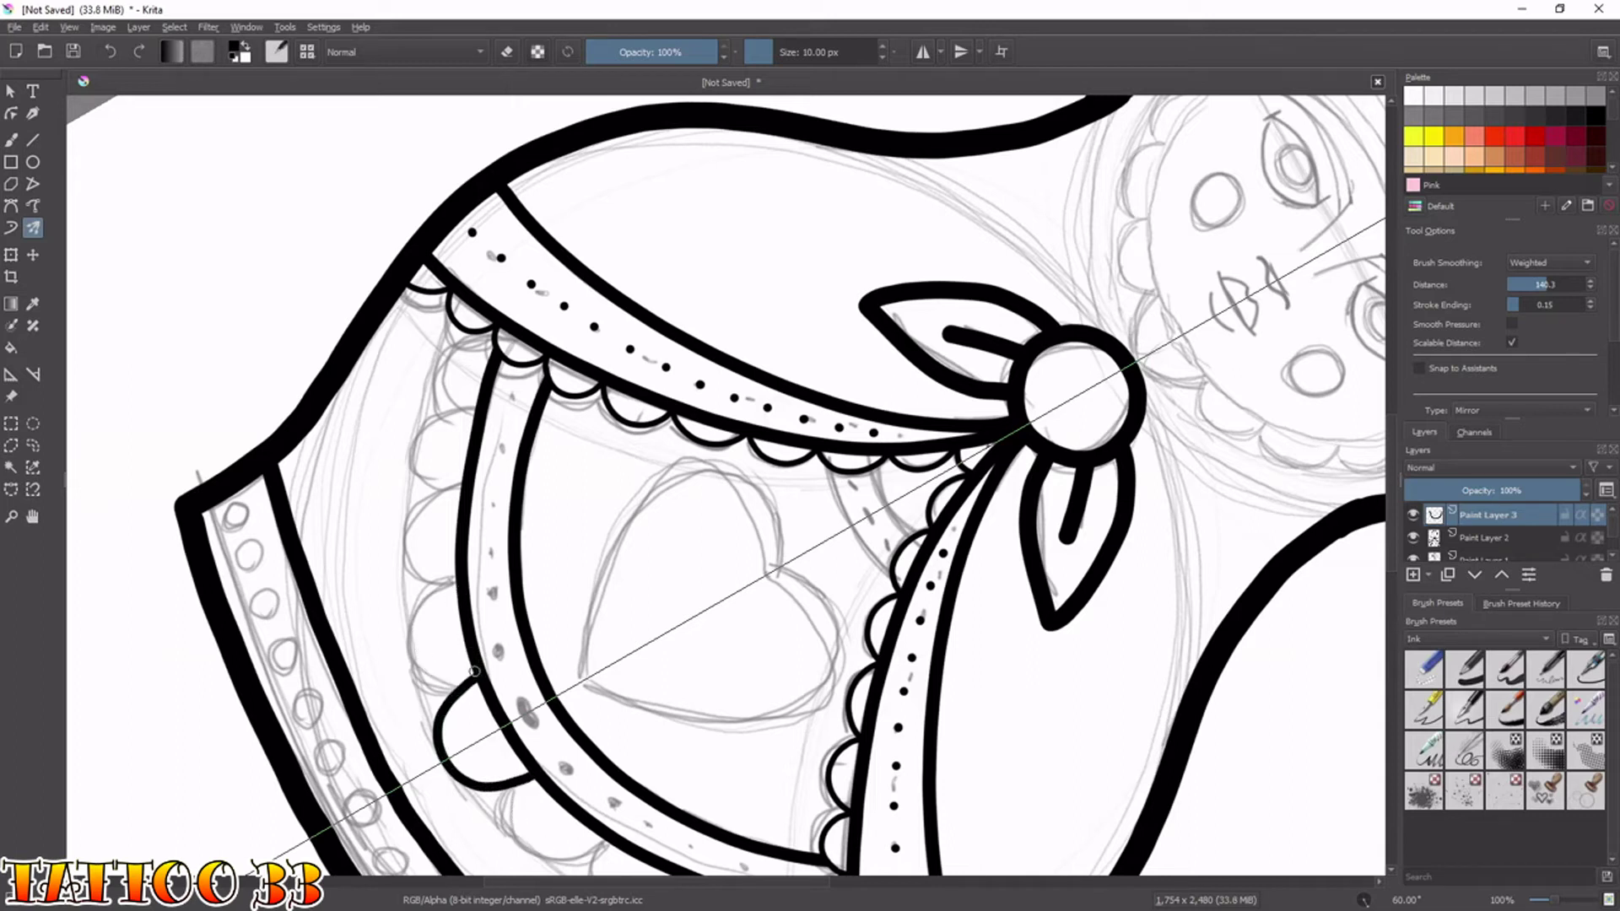
mouse_move(475, 675)
left_mouse_down()
mouse_move(439, 678)
mouse_move(406, 643)
mouse_move(428, 593)
mouse_move(459, 587)
mouse_move(411, 565)
mouse_move(403, 519)
mouse_move(461, 491)
mouse_move(416, 463)
mouse_move(434, 415)
mouse_move(465, 410)
mouse_move(437, 373)
mouse_move(439, 346)
mouse_move(467, 334)
left_mouse_up()
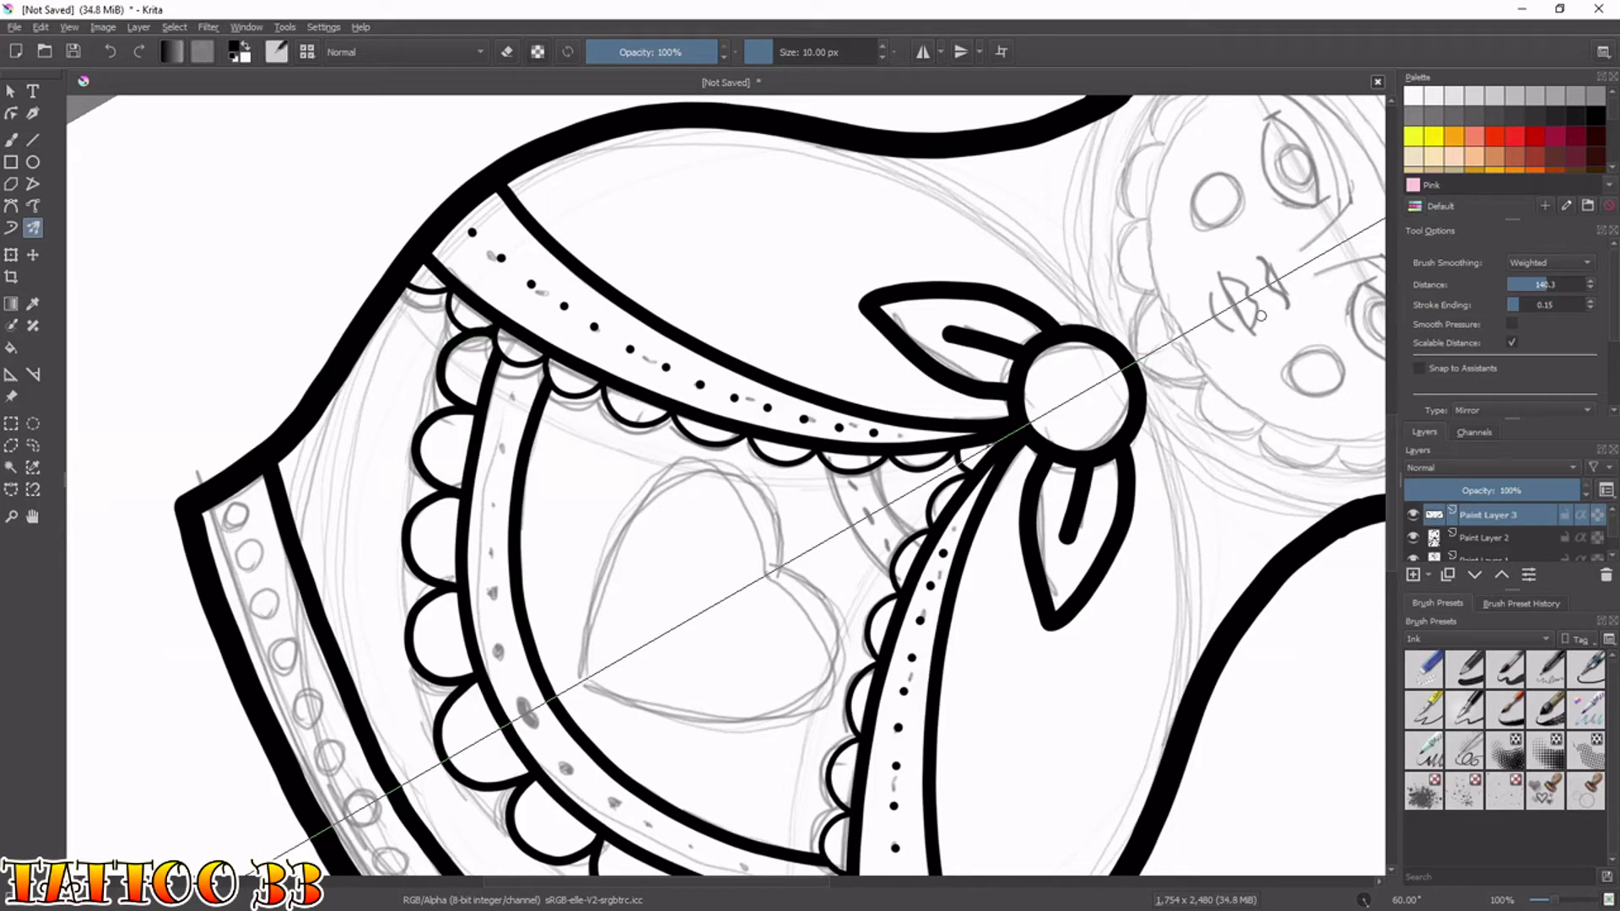
key("e")
key("shift+Delete")
Ink the two edges and the dots of the small band below the scarf knot, undoing the unsatisfactory strokes.
key("4")
key("4")
key("4")
key("4")
key("4")
key("4")
key("4")
key("4")
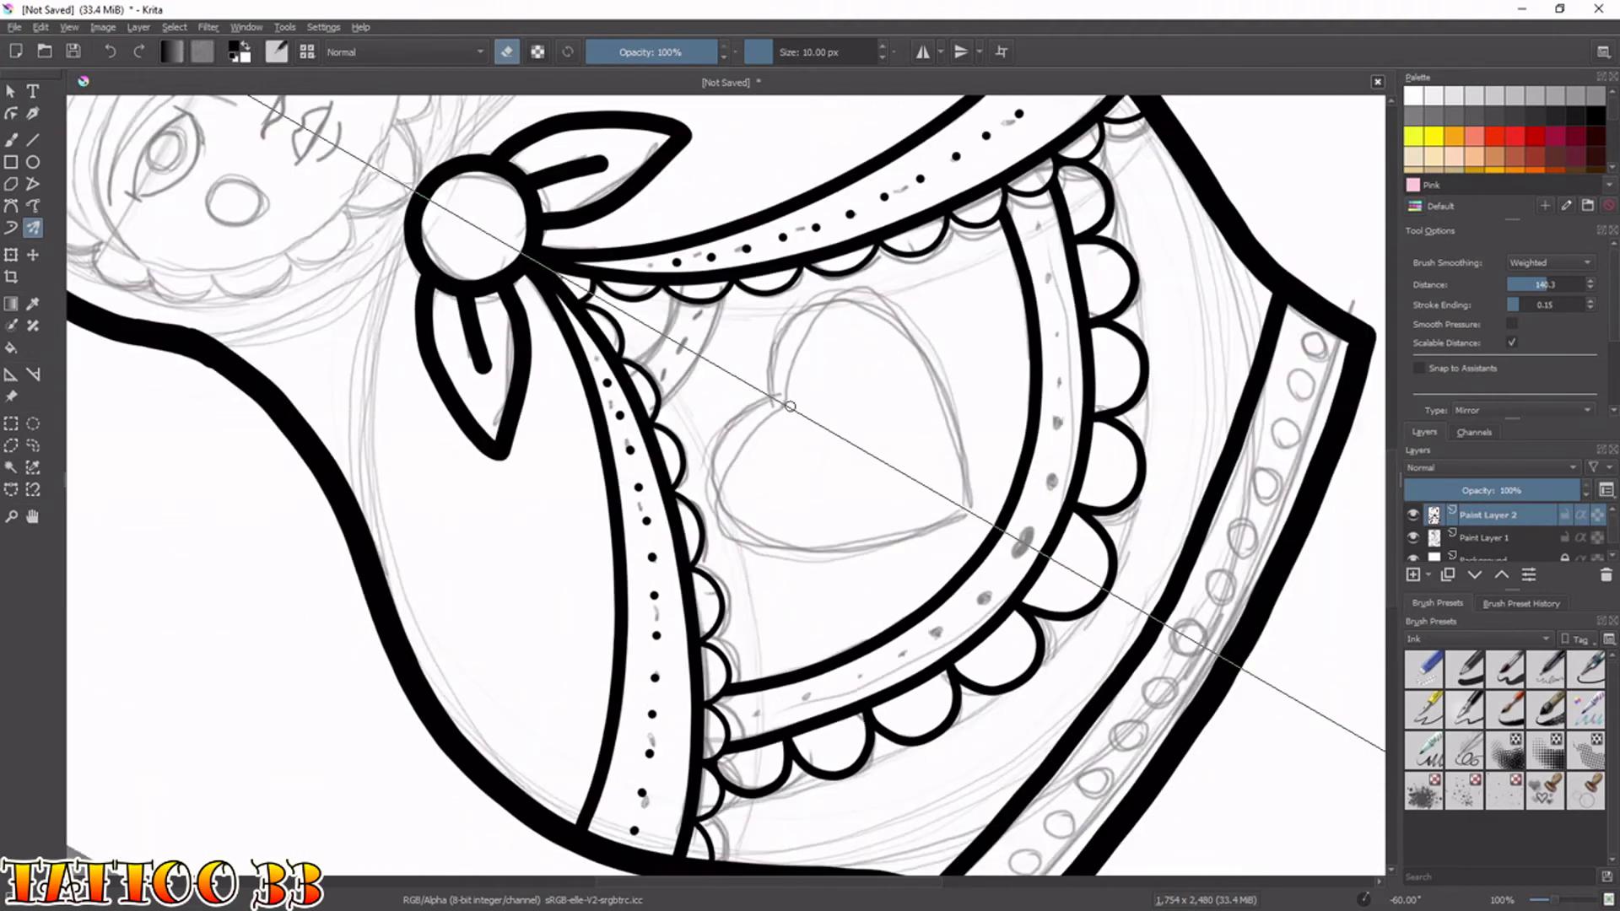
key("e")
left_click_drag(641, 362, 665, 341)
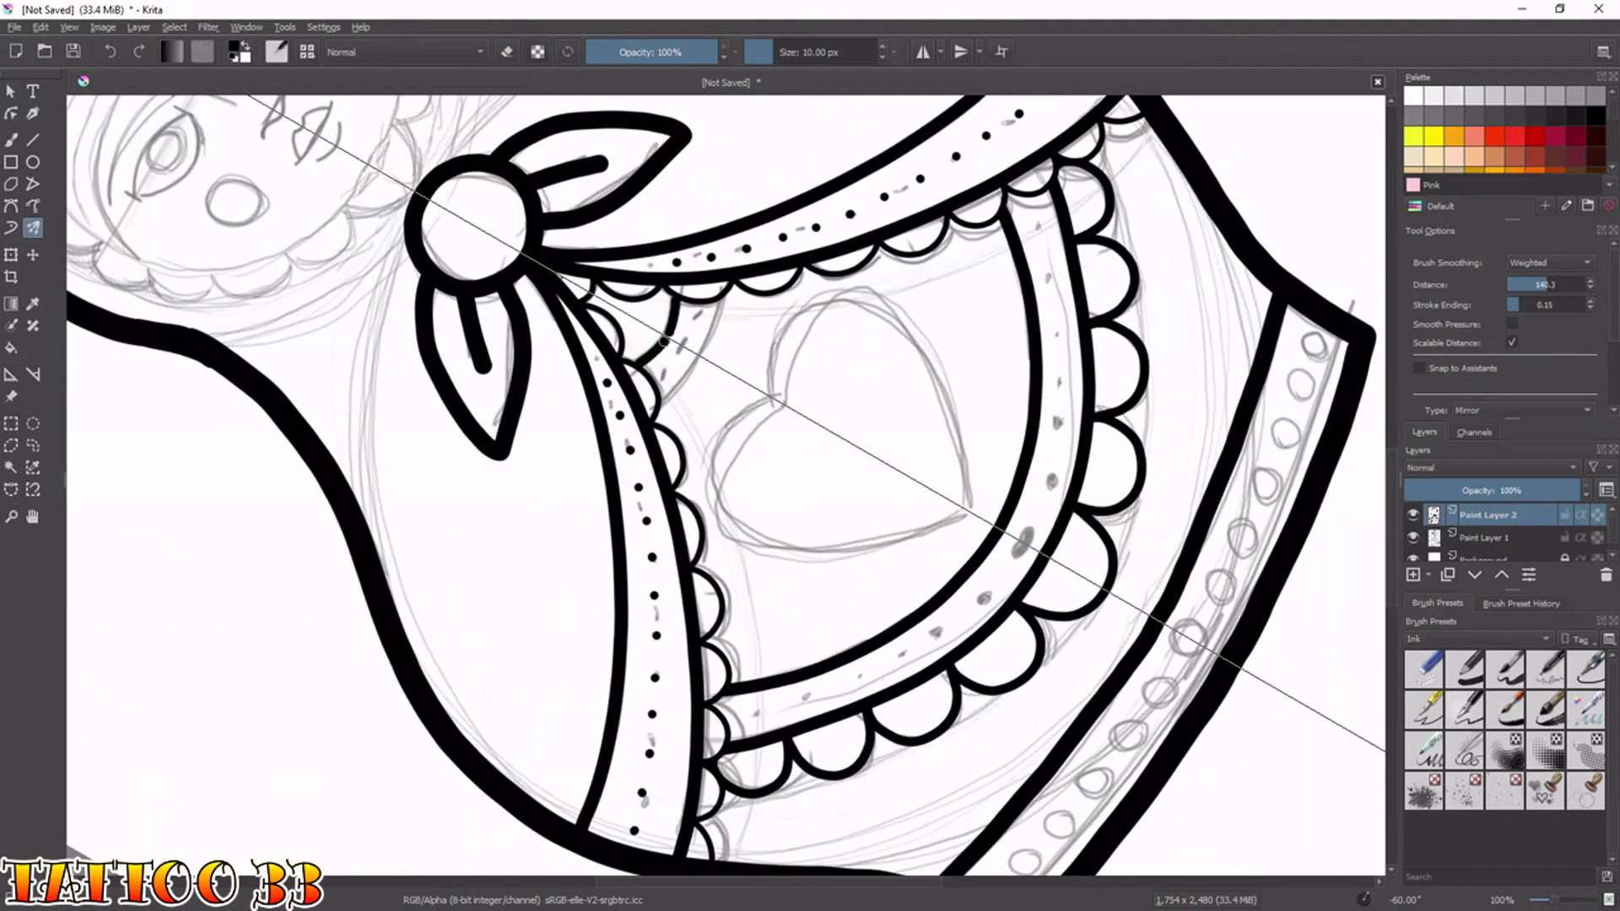
left_click(666, 397)
left_click(719, 305)
key("ctrl+z")
key("ctrl+z")
left_click_drag(660, 402, 699, 361)
left_click(696, 317)
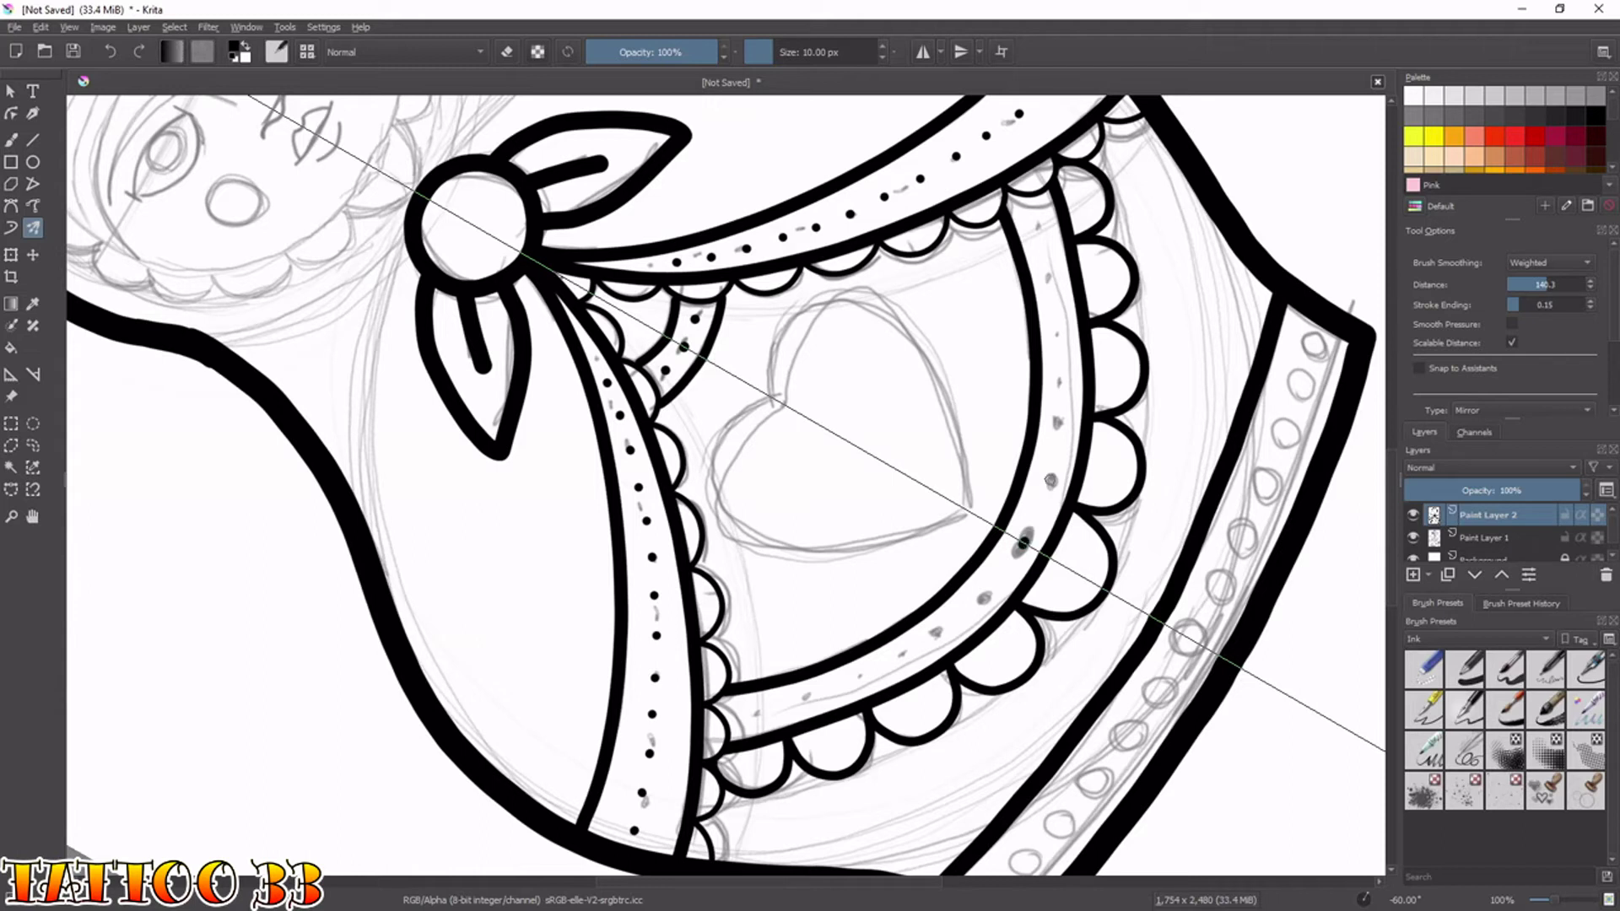
Place a mirrored row of 10 px dots along the curved apron band.
left_click(1059, 421)
left_click(1060, 379)
left_click(1056, 332)
left_click(1050, 287)
left_click(1042, 240)
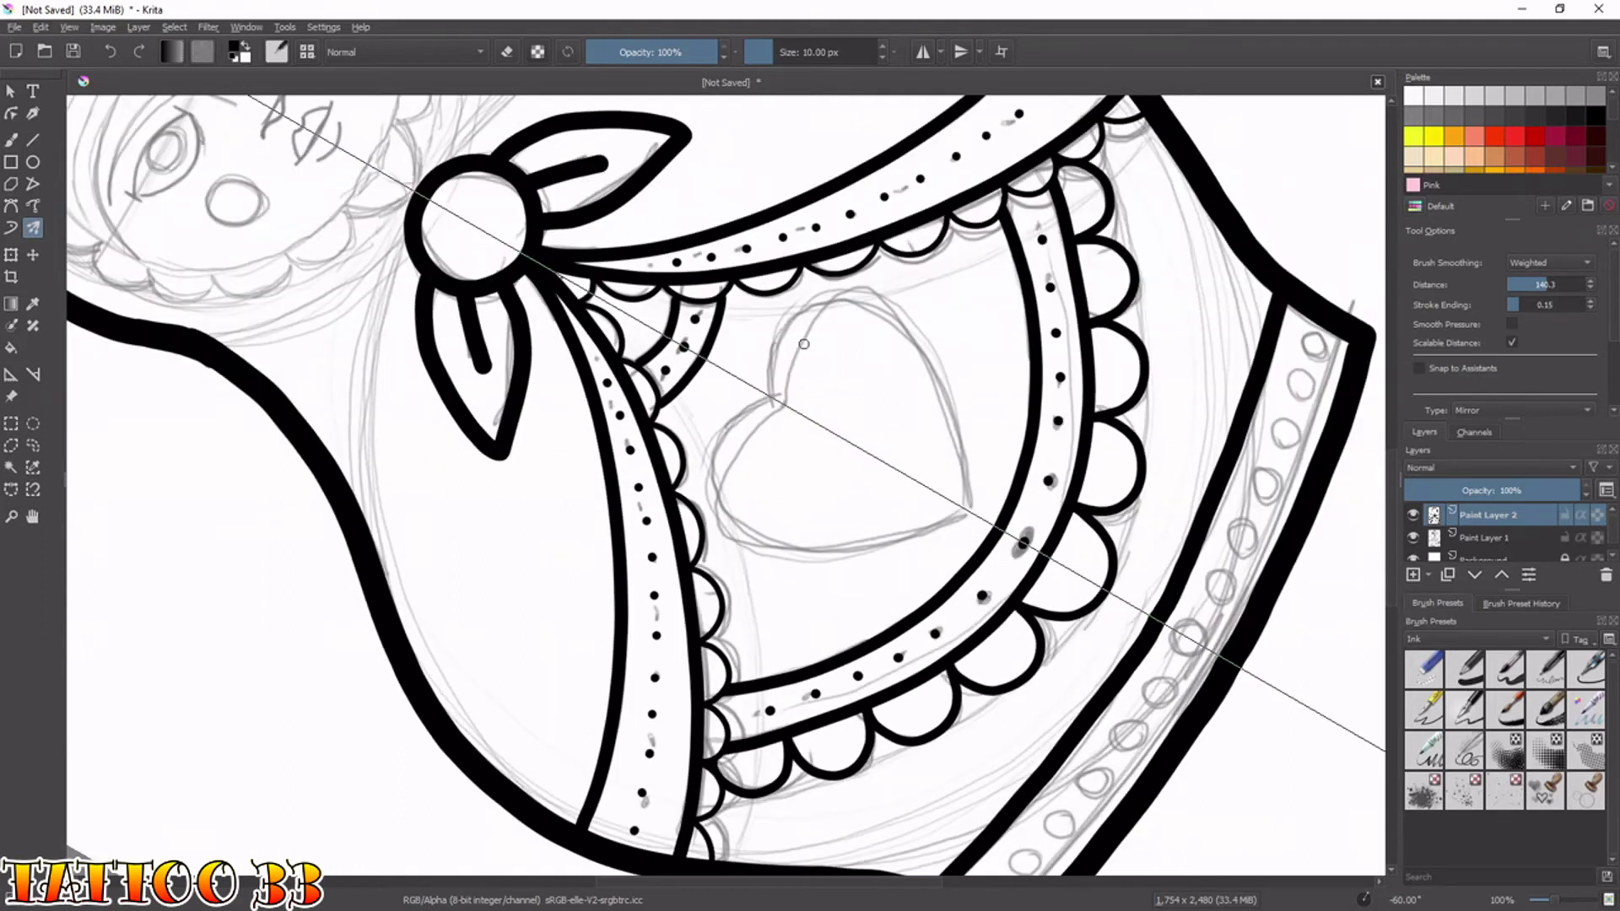
Ink the mirrored heart in the middle of the apron with the 10 px brush, undoing the unsatisfactory strokes.
left_click(1415, 538)
left_click(1415, 538)
mouse_move(786, 406)
left_mouse_down()
mouse_move(820, 311)
mouse_move(884, 308)
mouse_move(943, 380)
mouse_move(952, 448)
left_mouse_up()
key("ctrl+z")
key("4")
key("4")
left_click_drag(781, 362, 716, 533)
key("ctrl+[")
key("ctrl+[")
key("ctrl+[")
key("ctrl+[")
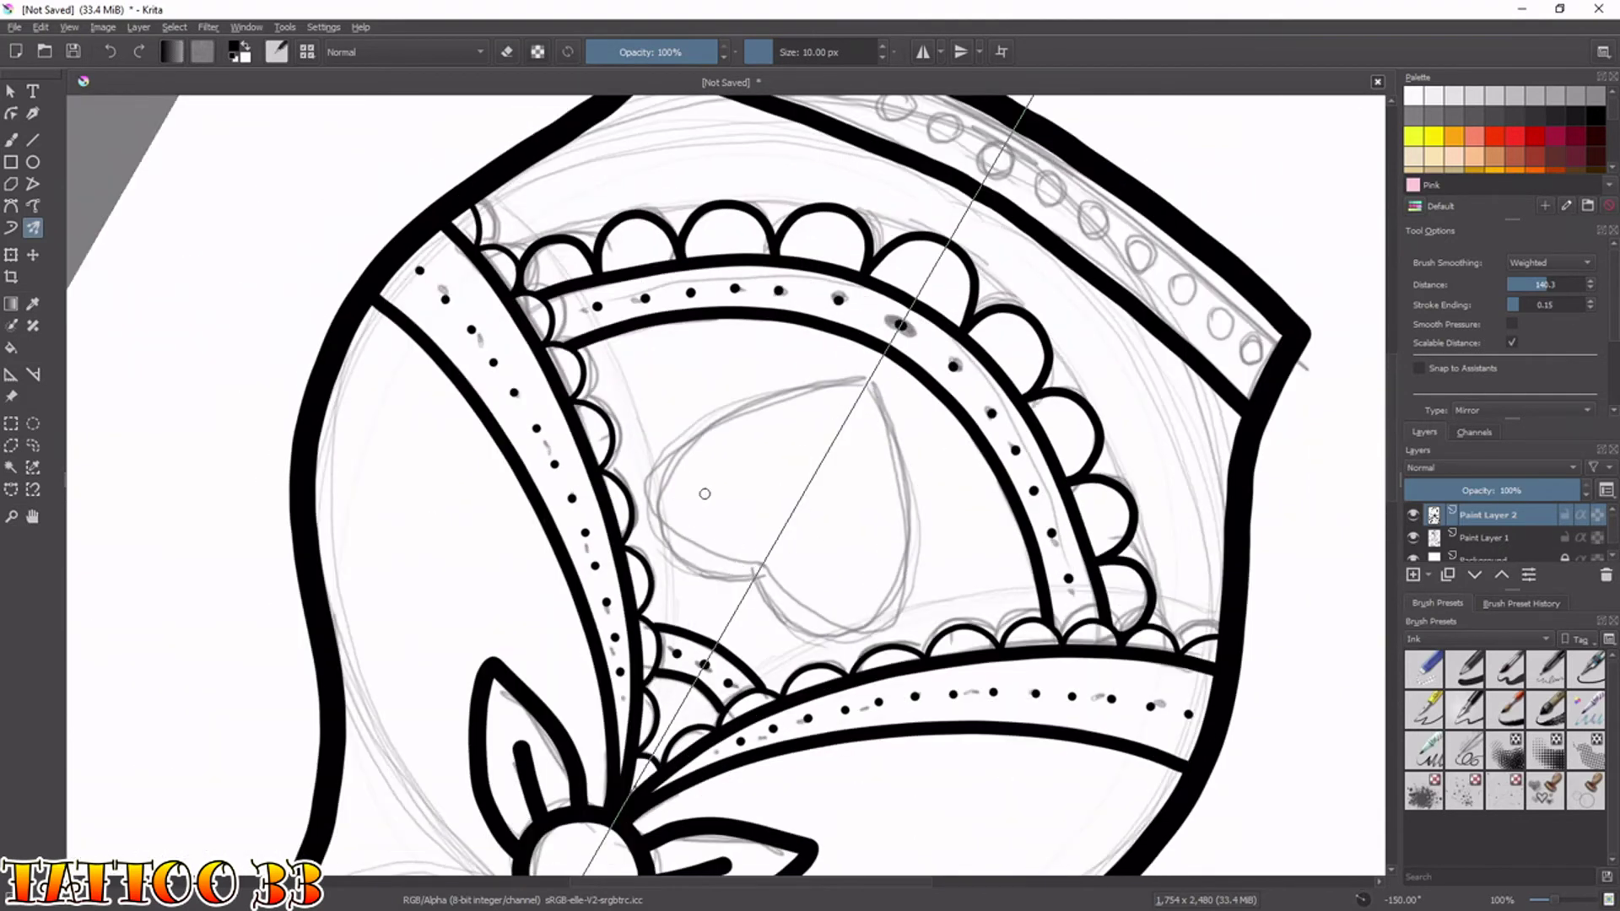
mouse_move(757, 569)
left_mouse_down()
mouse_move(702, 565)
mouse_move(759, 569)
mouse_move(709, 567)
mouse_move(664, 534)
mouse_move(664, 466)
mouse_move(725, 412)
mouse_move(867, 384)
mouse_move(542, 524)
left_mouse_up()
key("ctrl+z")
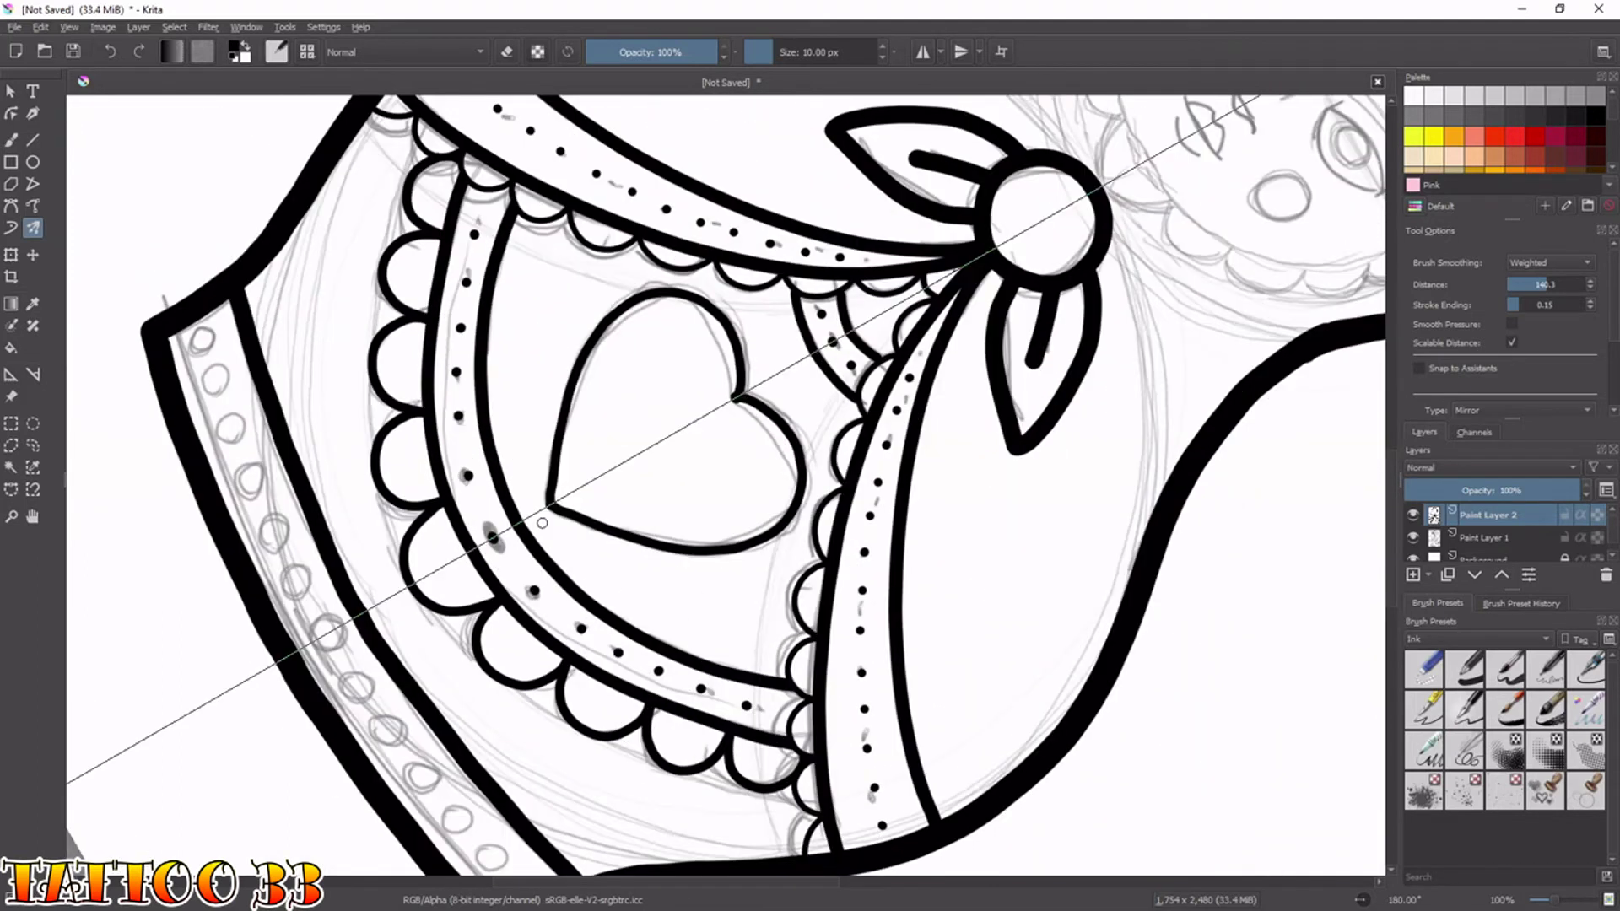
Add a new paint layer above Paint Layer 2 for the face inking, undoing the merge of the two existing layers.
key("4")
key("4")
key("4")
key("4")
key("4")
left_click_drag(740, 358, 913, 837)
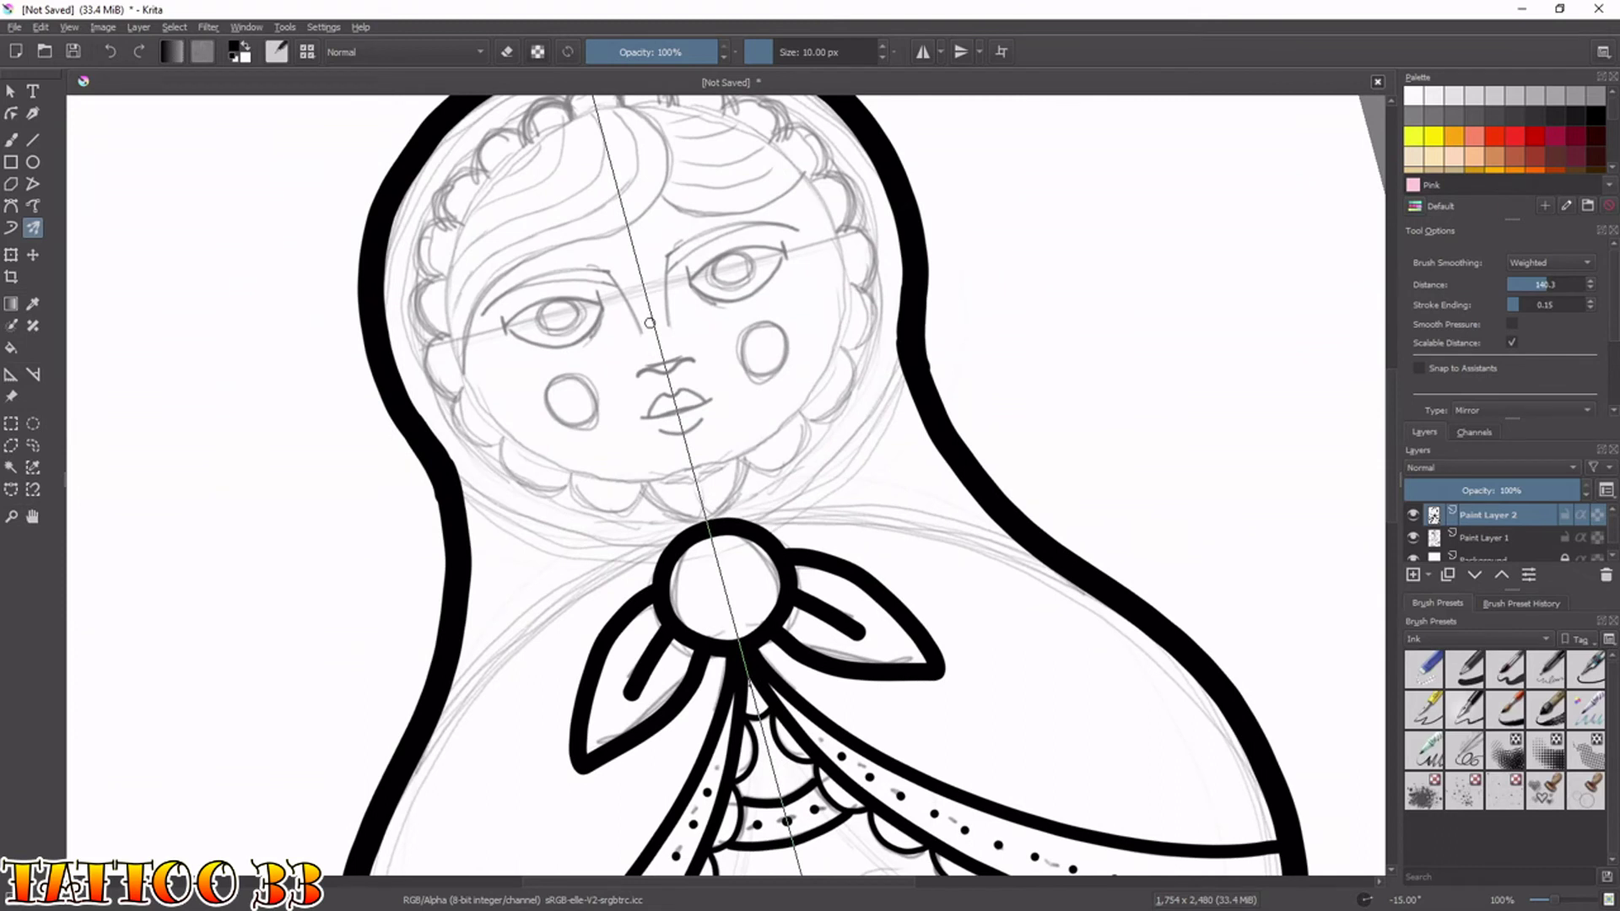
key("ctrl+minus")
key("ctrl+minus")
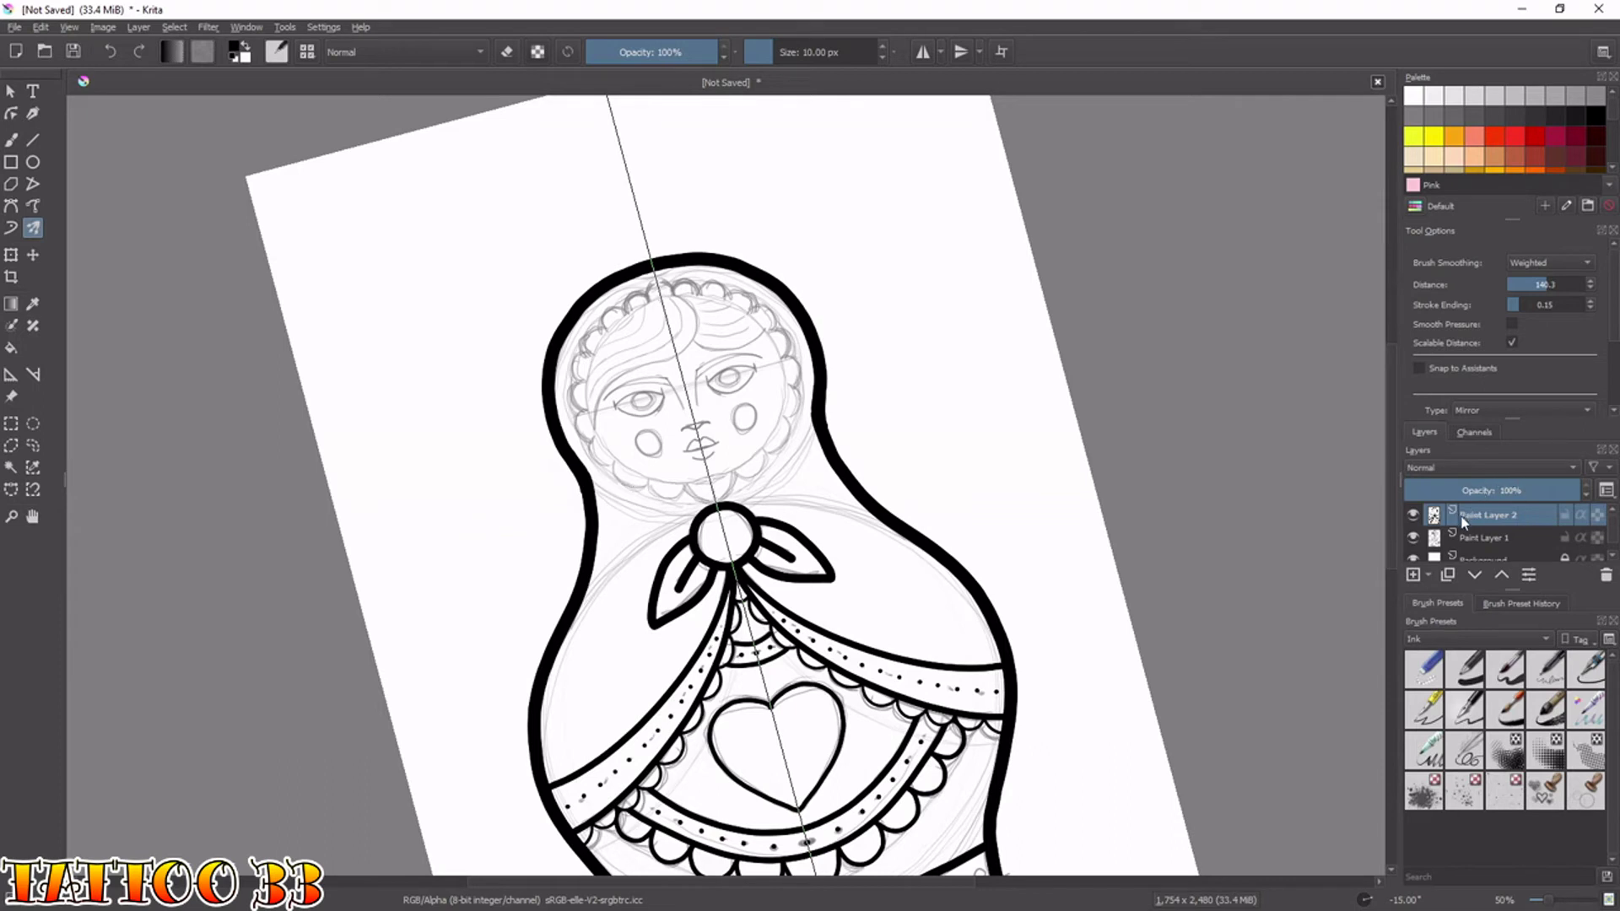
key("ctrl+e")
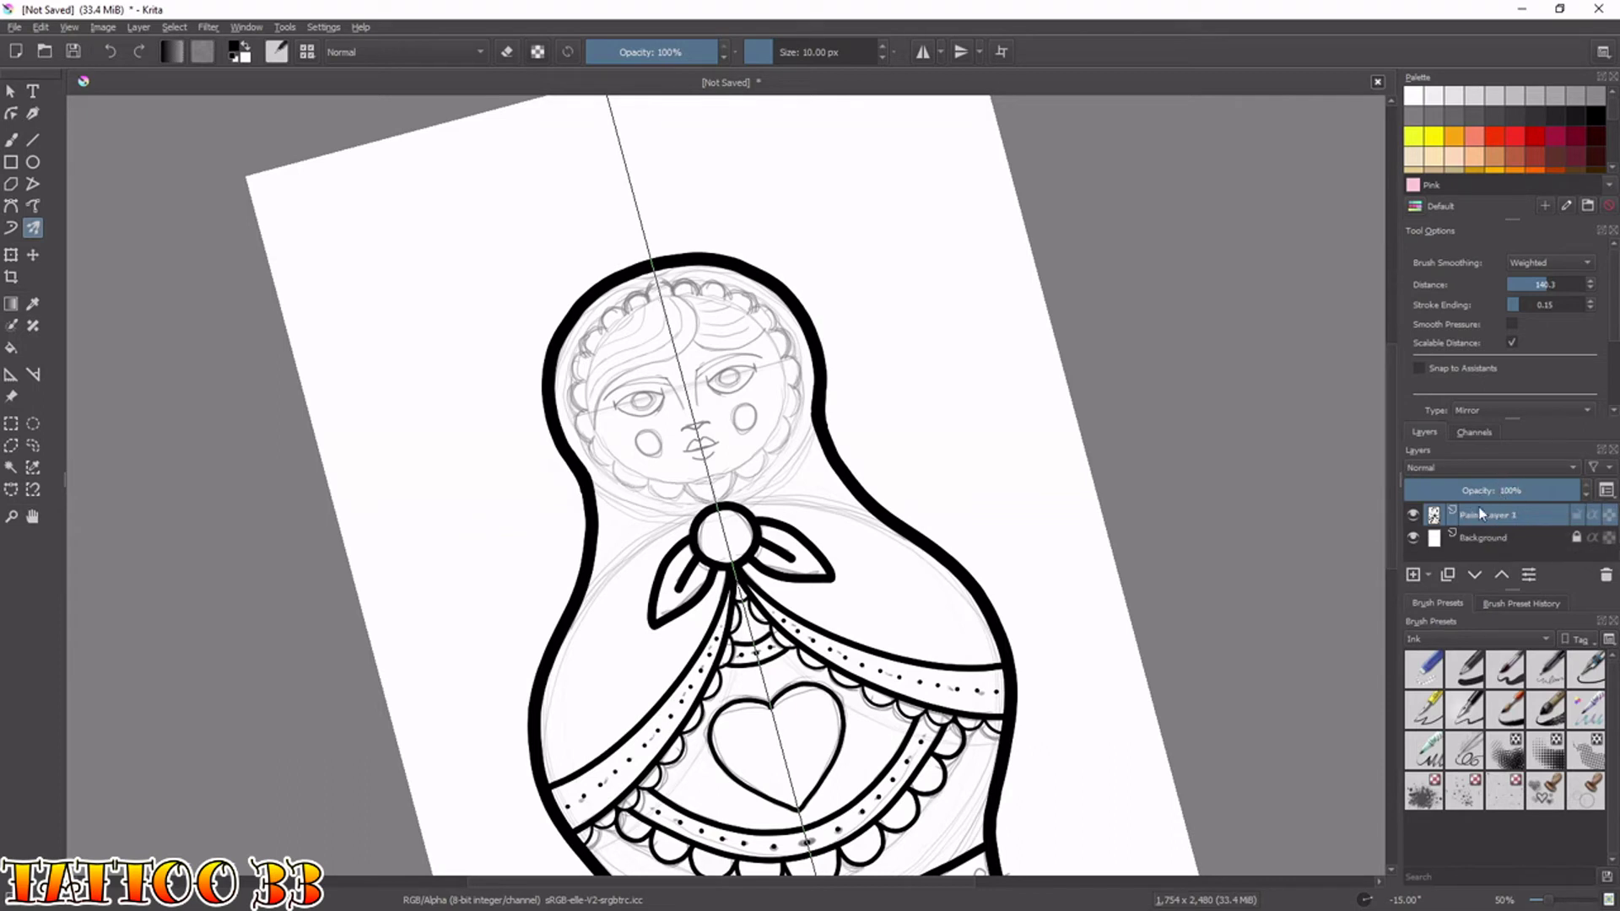
key("ctrl+z")
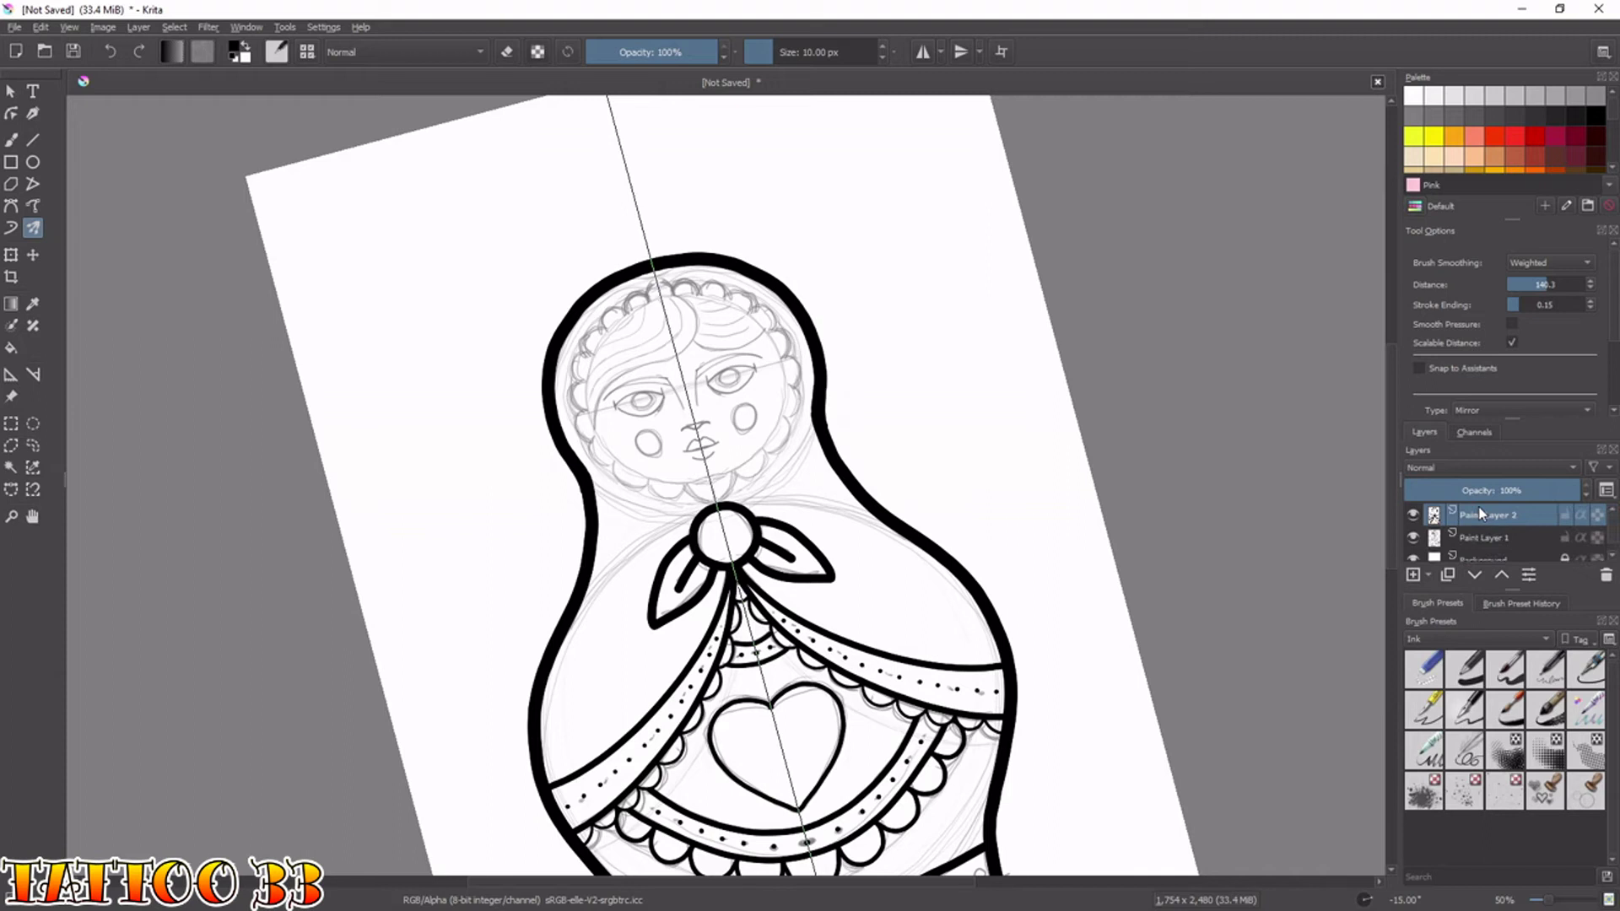
left_click(1415, 577)
Ink the mirrored forehead arc of the face circle with the 10 px brush, undoing the first full-circle attempt.
mouse_move(659, 297)
left_mouse_down()
mouse_move(749, 315)
mouse_move(776, 346)
mouse_move(776, 400)
mouse_move(705, 457)
left_mouse_up()
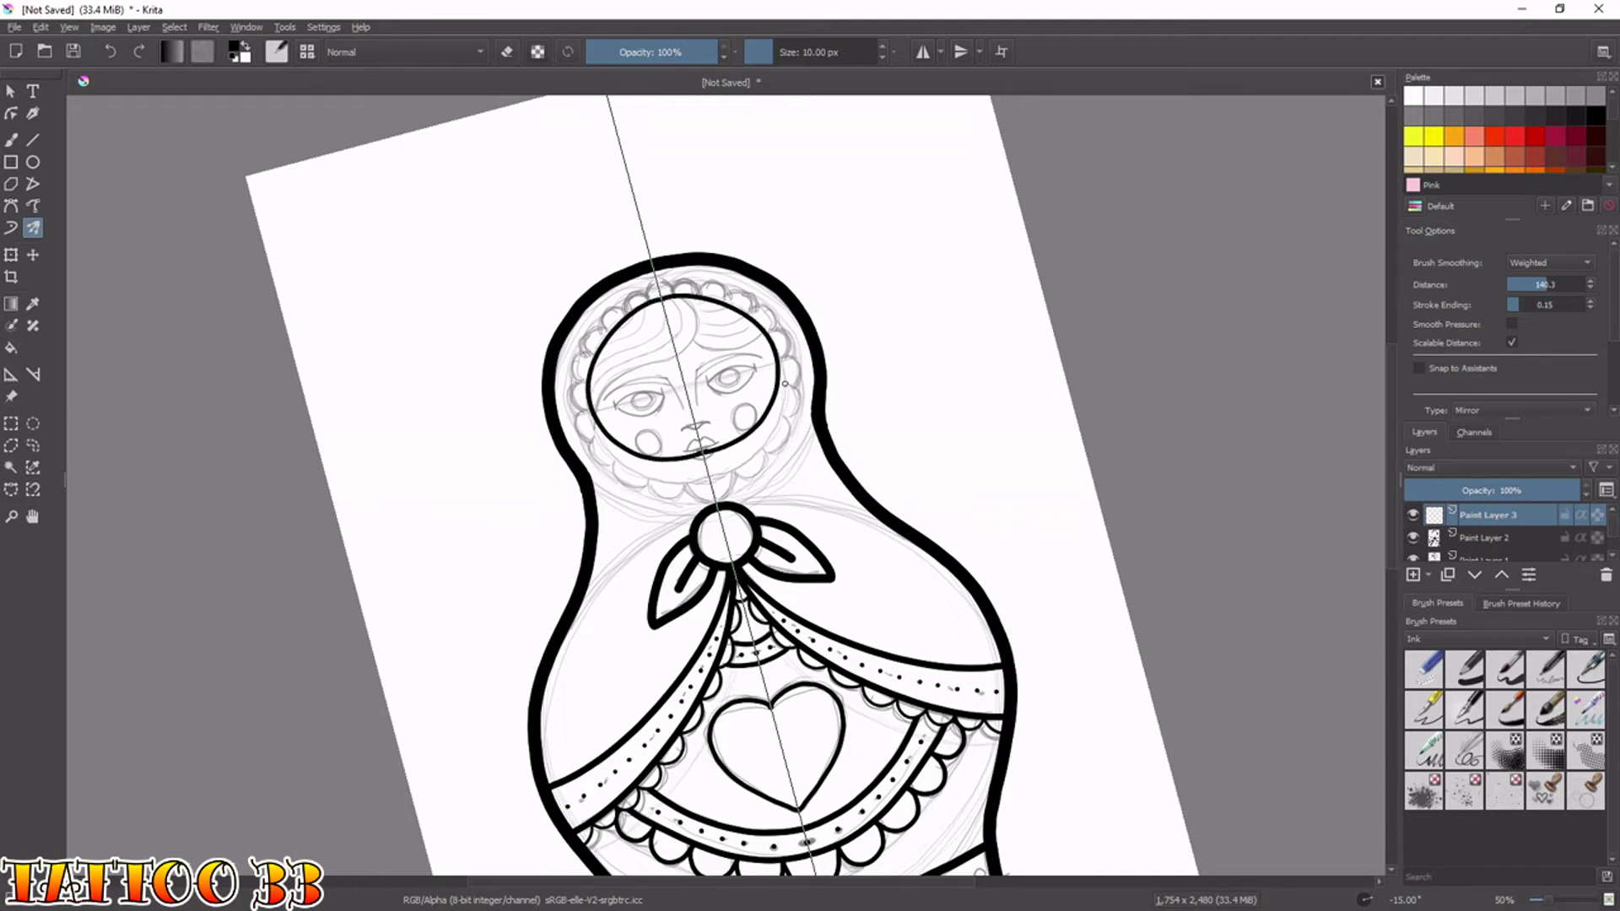
key("ctrl+z")
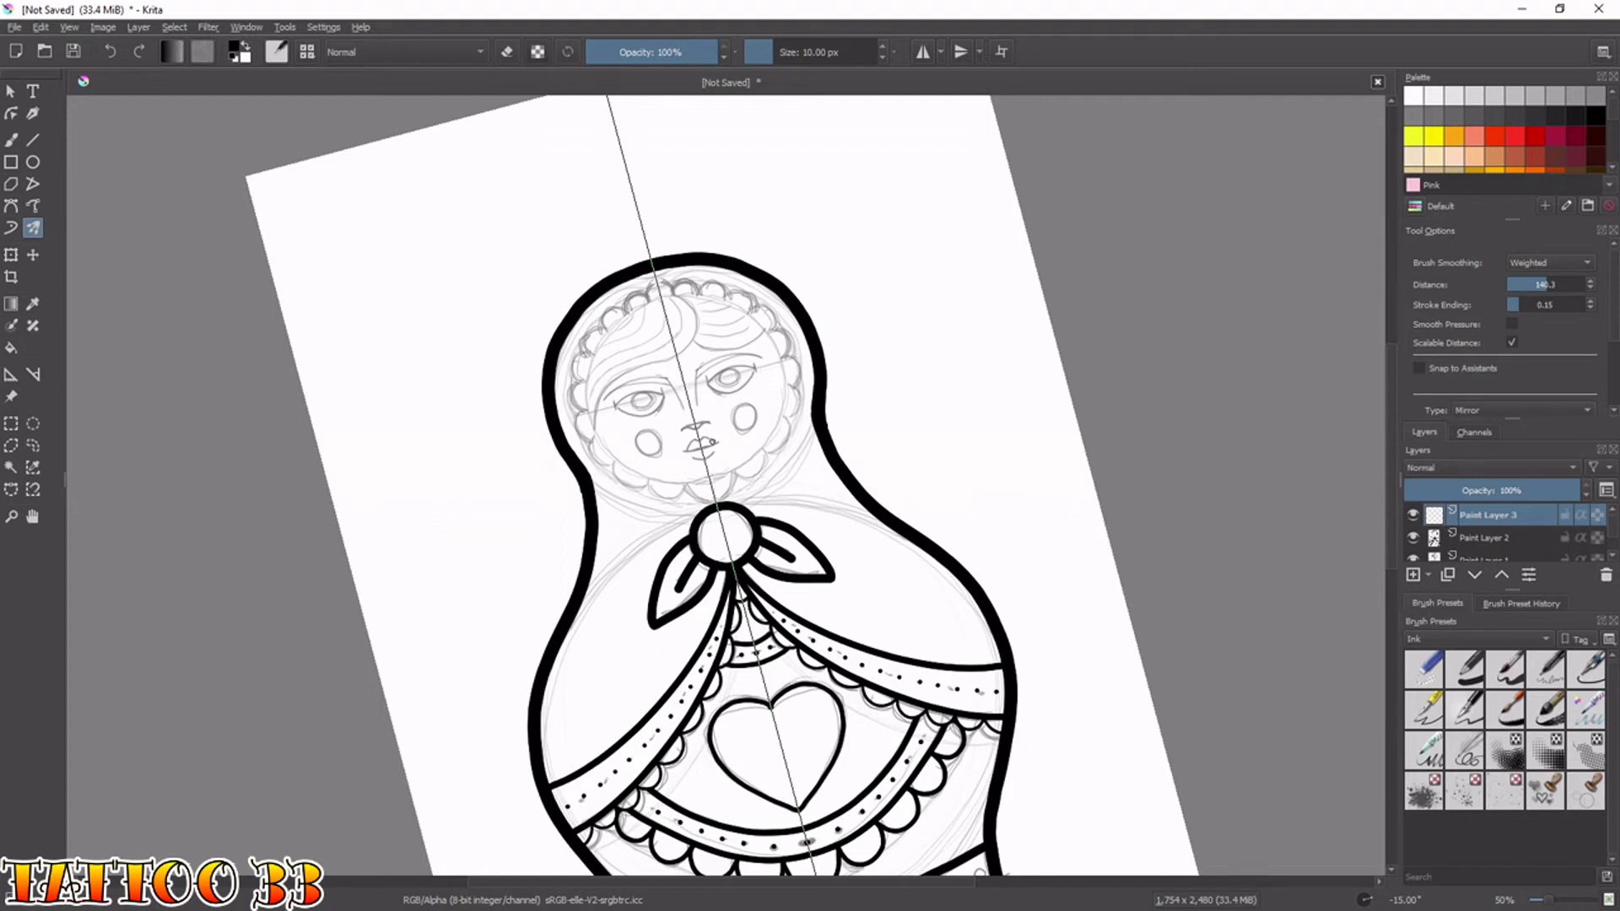
key("ctrl+plus")
key("ctrl+plus")
key("ctrl+plus")
key("4")
key("4")
key("4")
key("4")
key("4")
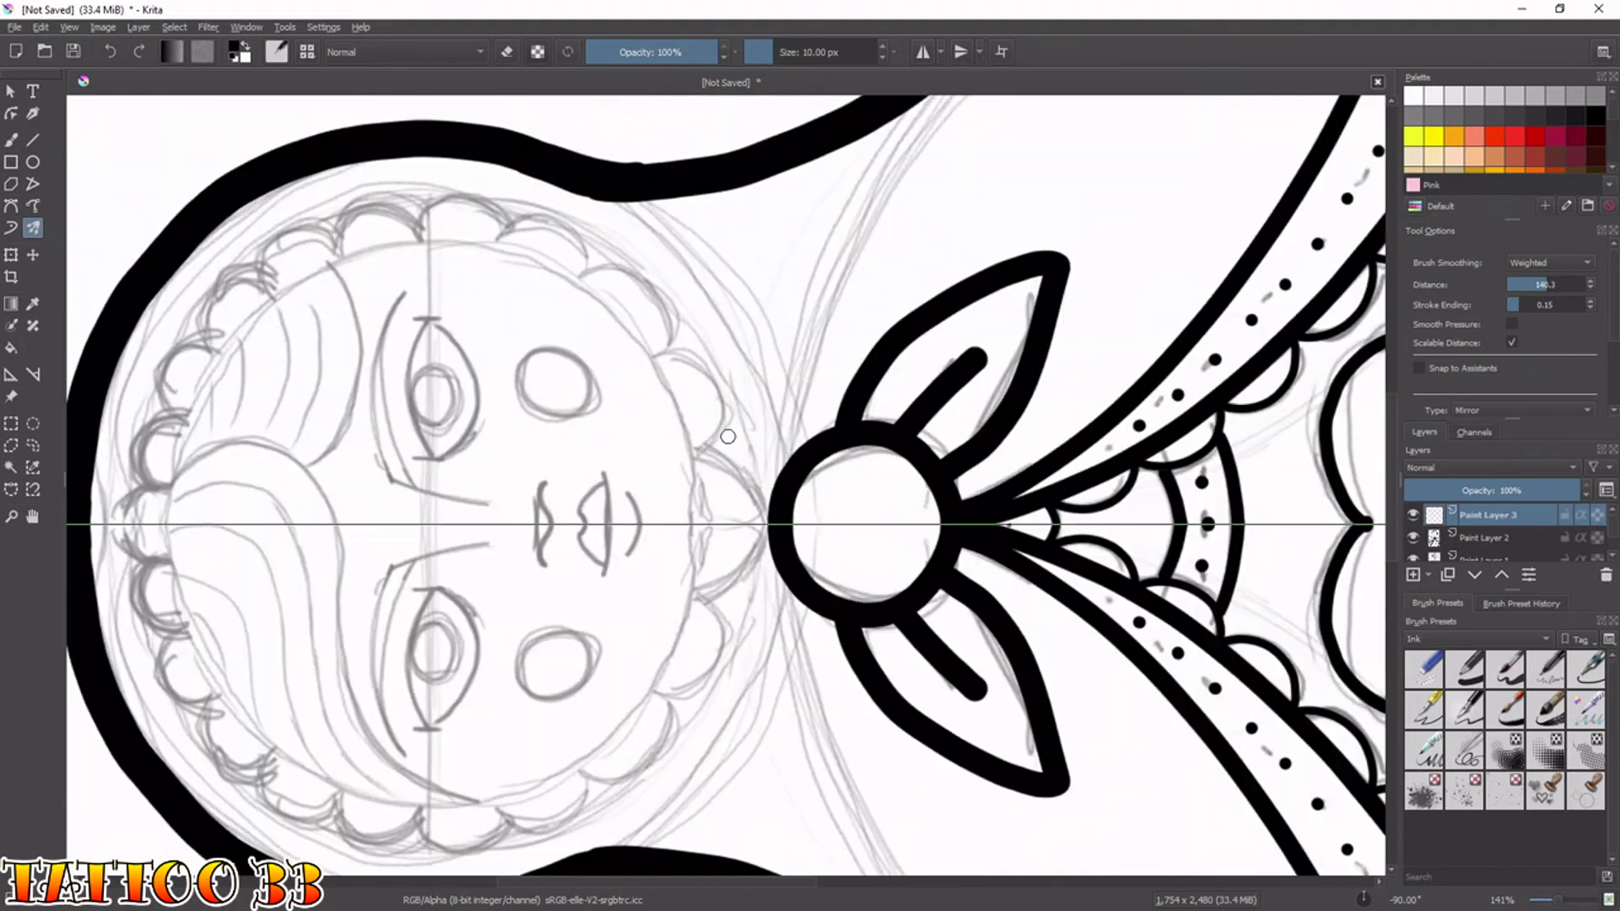
left_click_drag(586, 489, 823, 472)
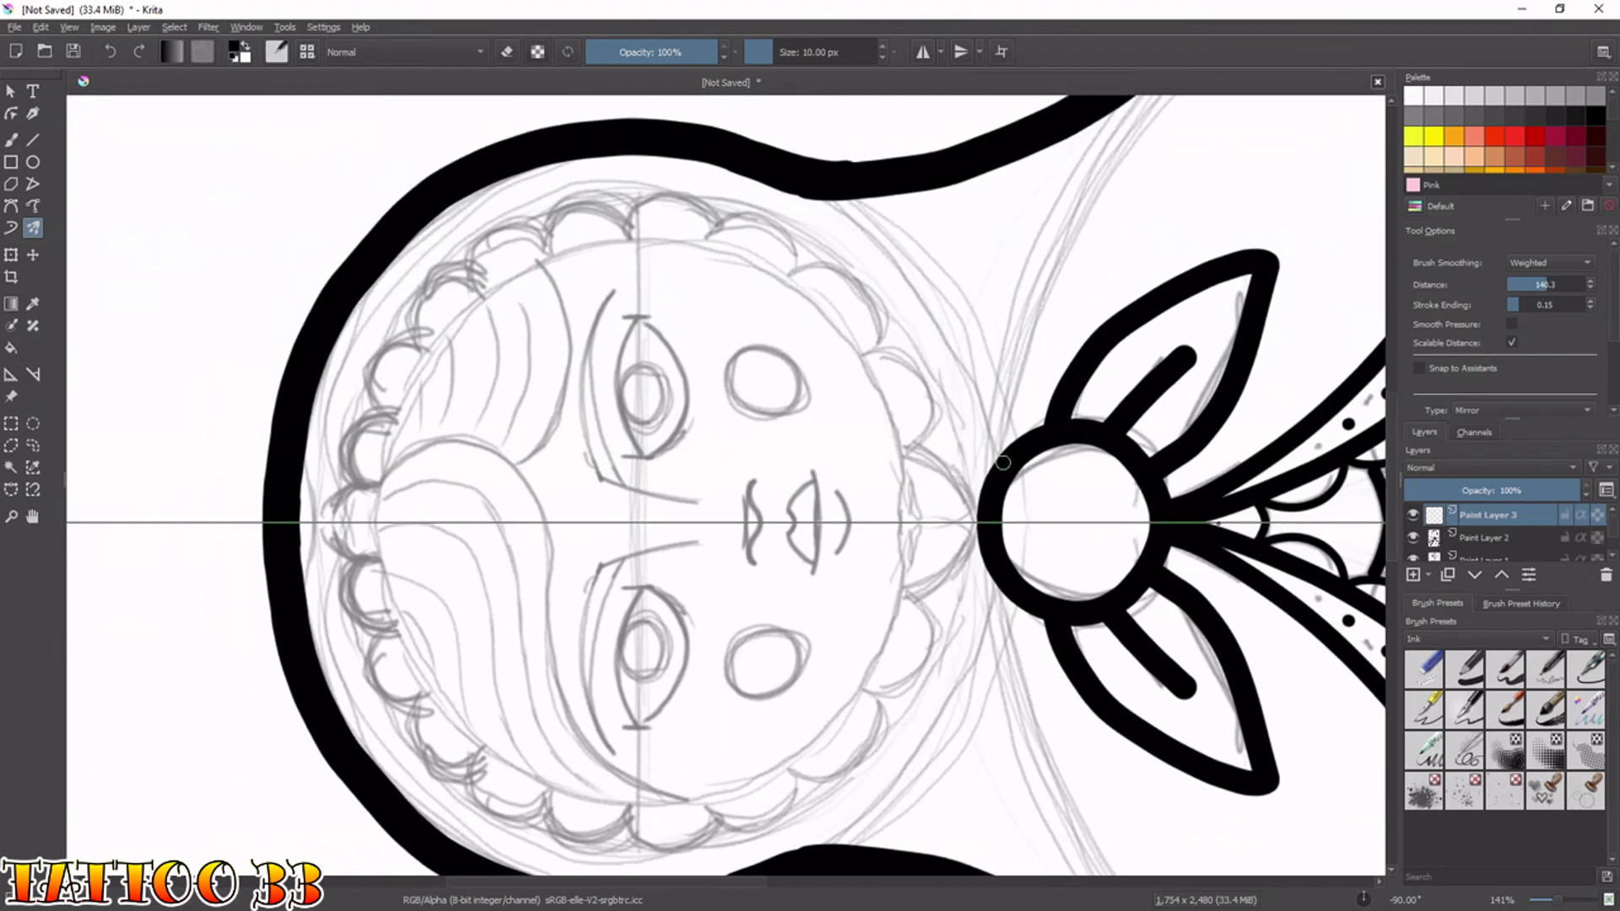
key("4")
key("4")
key("4")
mouse_move(508, 763)
left_mouse_down()
mouse_move(448, 665)
mouse_move(425, 547)
mouse_move(442, 461)
mouse_move(499, 357)
left_mouse_up()
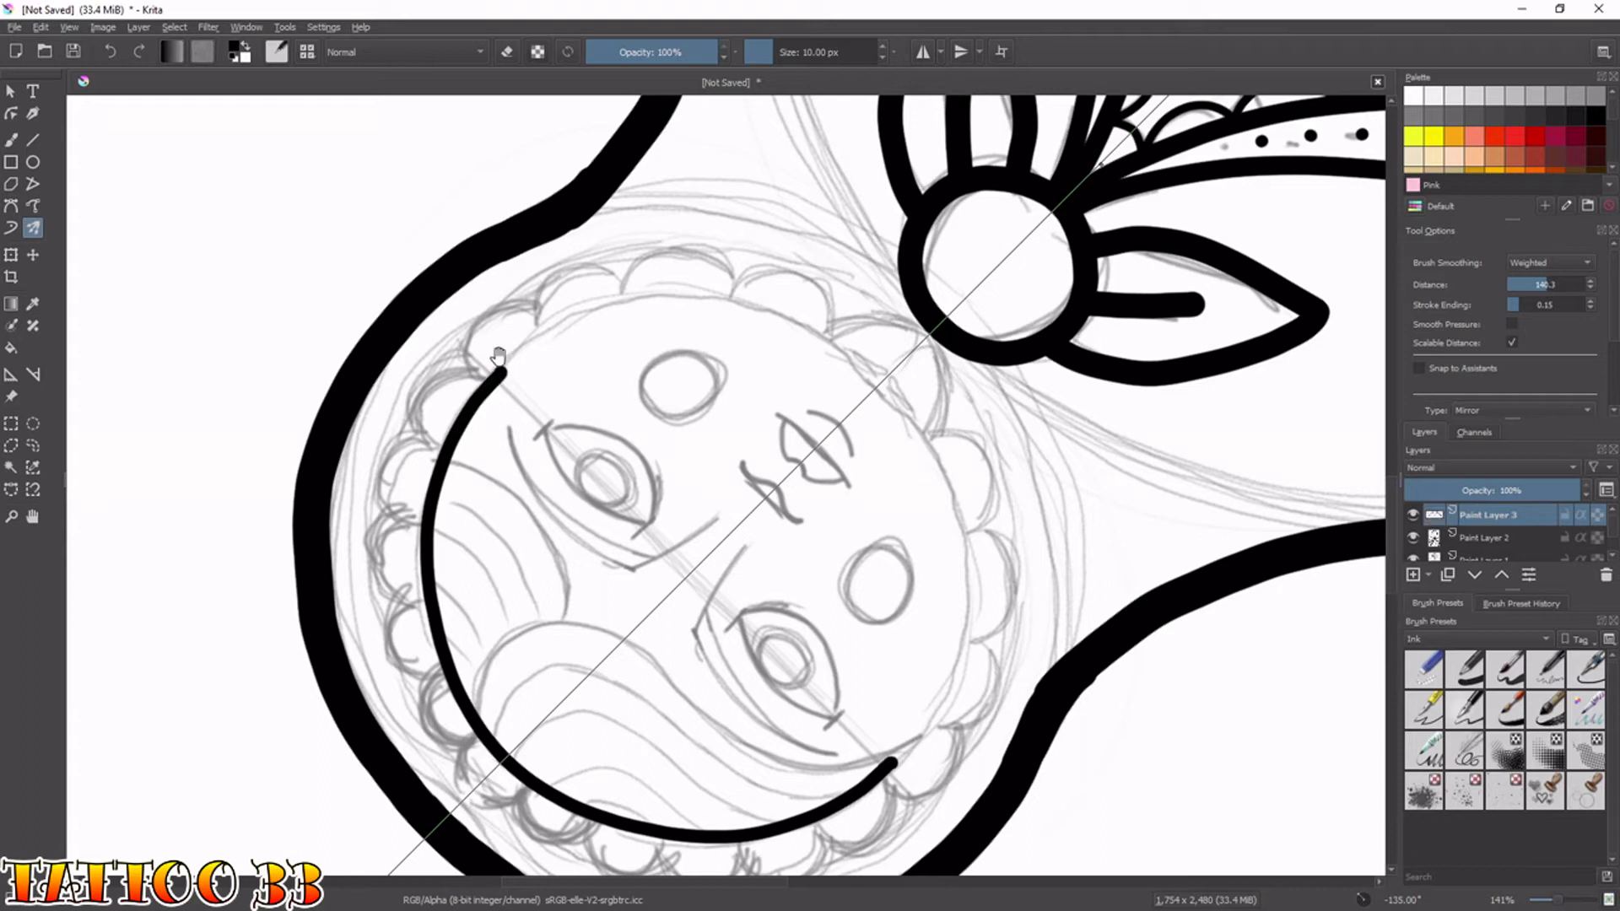
Erase the rounded ends of the forehead arc and continue the mirrored line around the cheeks and chin to close the face circle.
key("4")
key("4")
key("4")
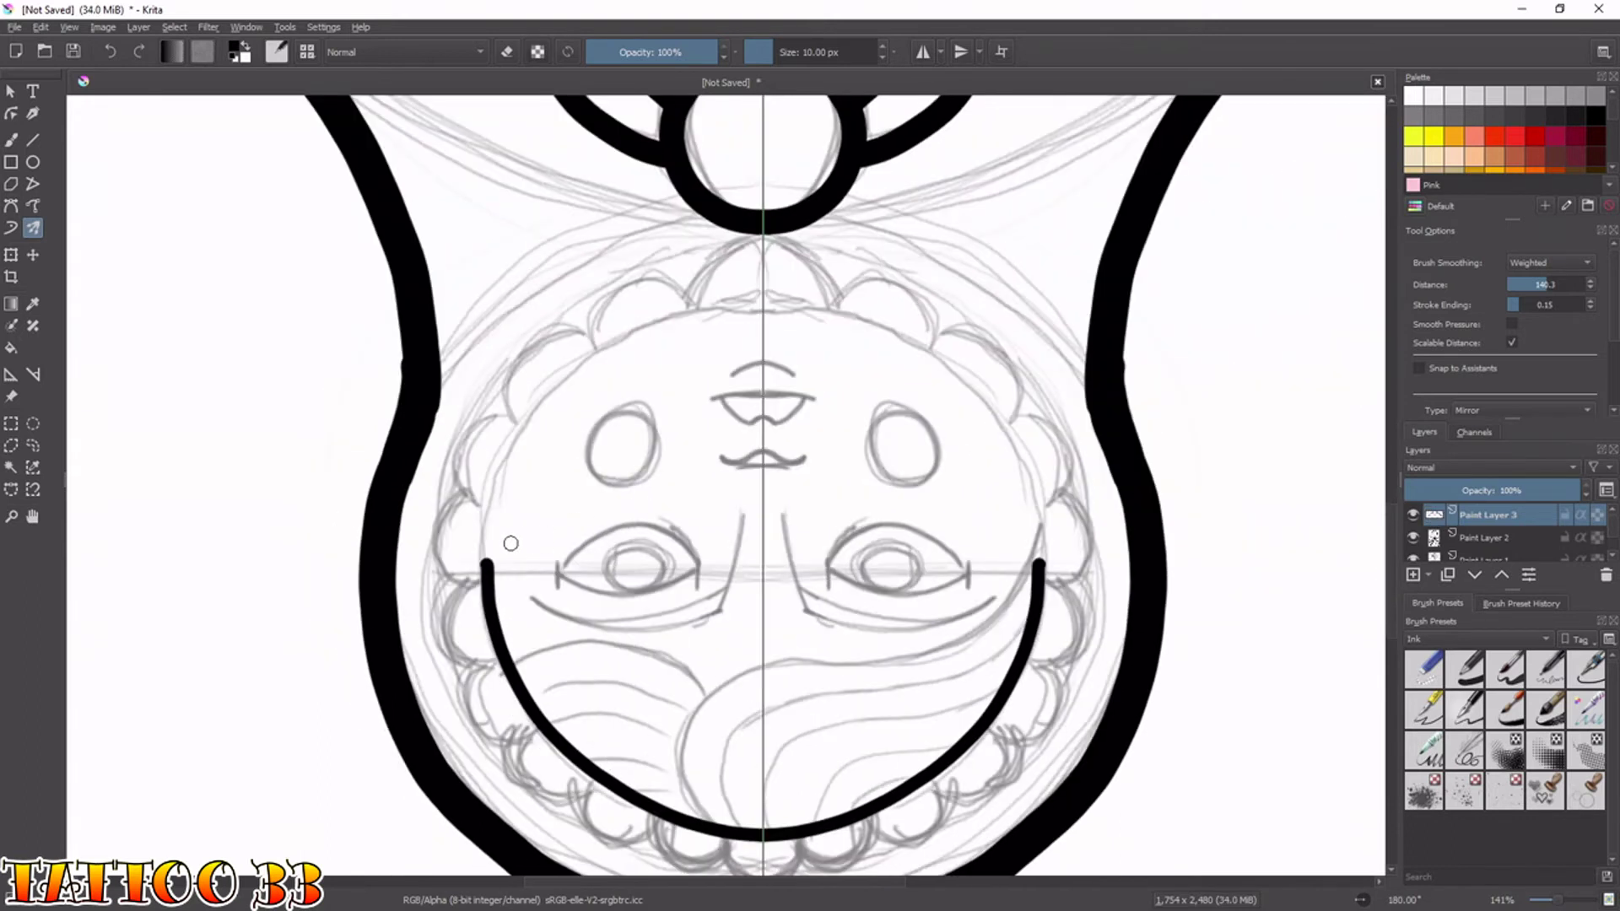
key("e")
left_click_drag(480, 553, 488, 563)
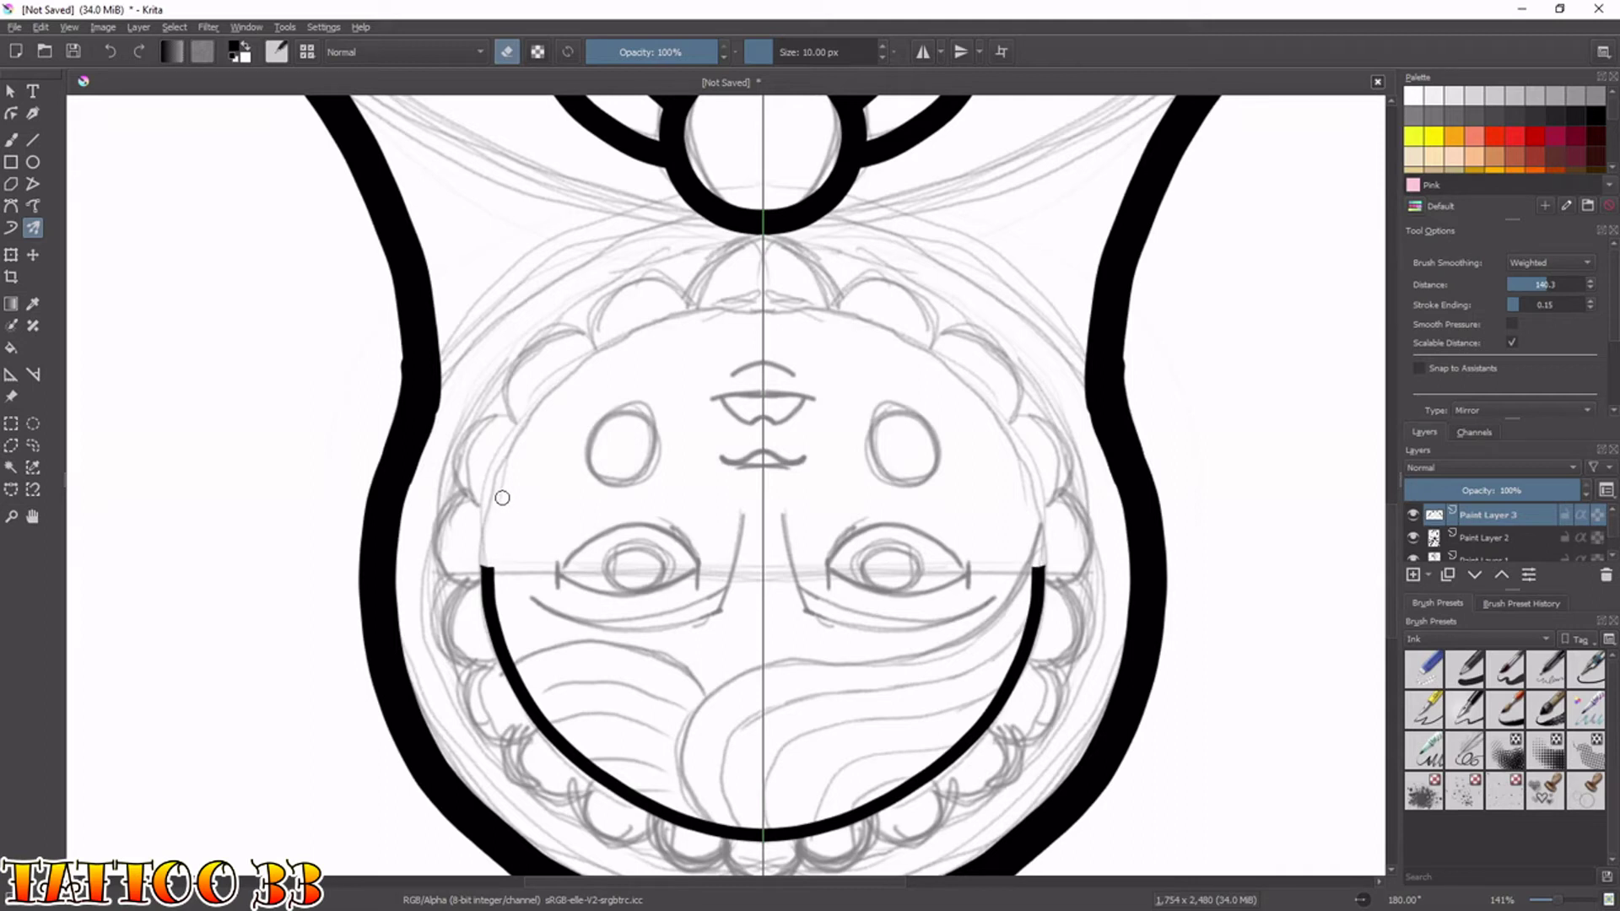
key("e")
left_click(487, 577)
left_click_drag(486, 576, 507, 466)
mouse_move(530, 427)
left_mouse_down()
mouse_move(621, 346)
mouse_move(753, 301)
left_mouse_up()
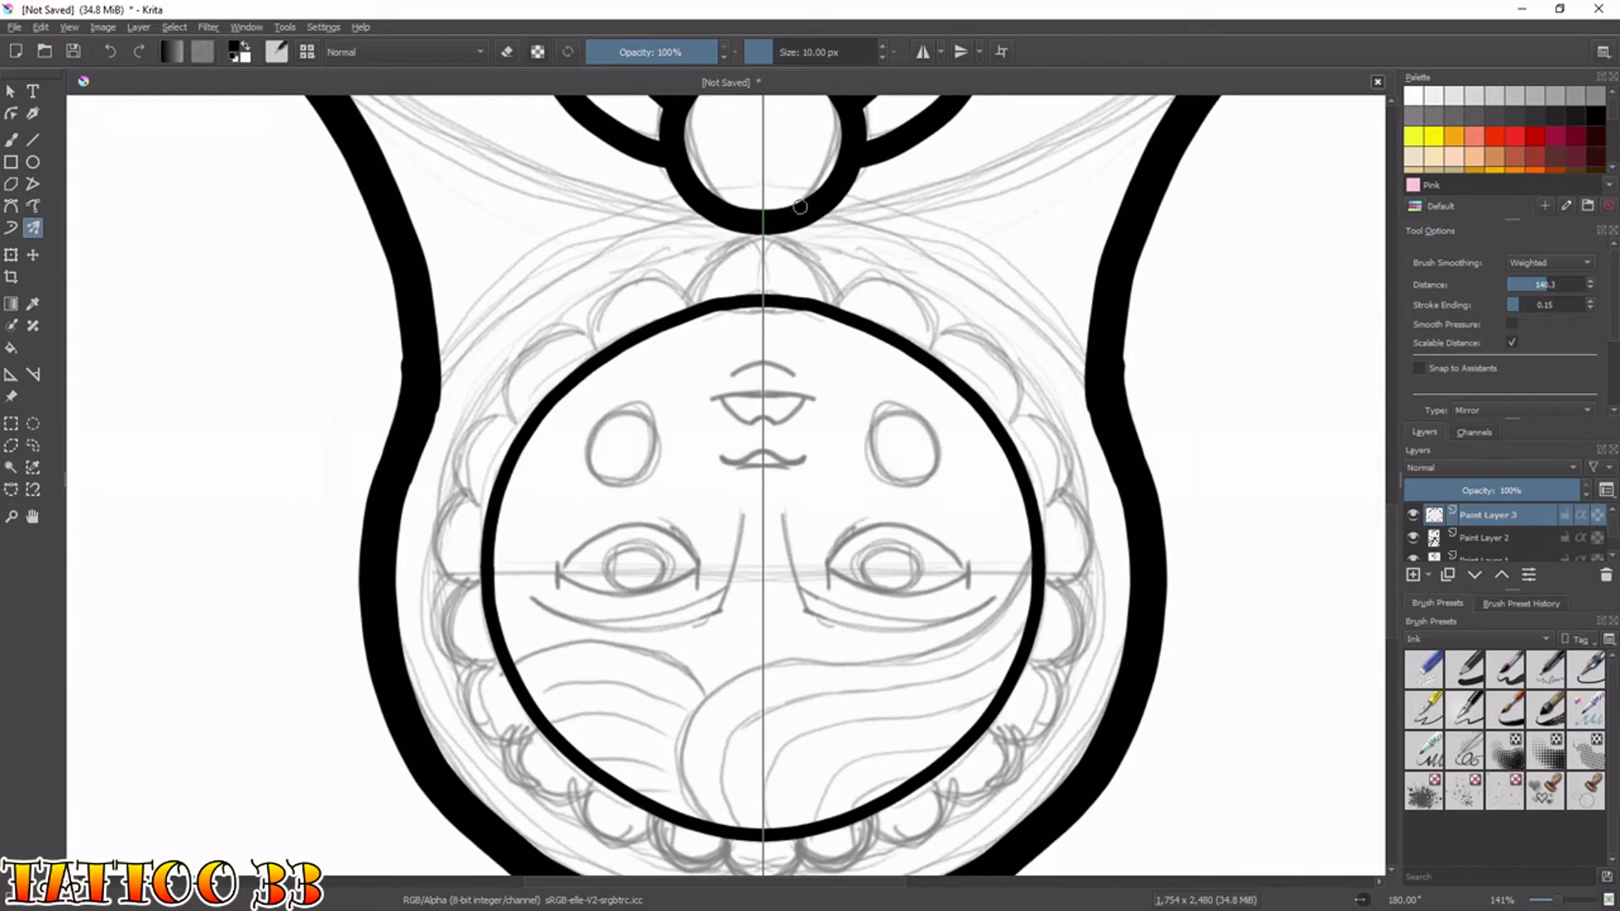
Ink mirrored 10 px scallops all around the outside of the face circle, undoing the unsatisfactory strokes.
key("6")
key("6")
key("6")
key("6")
key("6")
key("6")
key("6")
key("6")
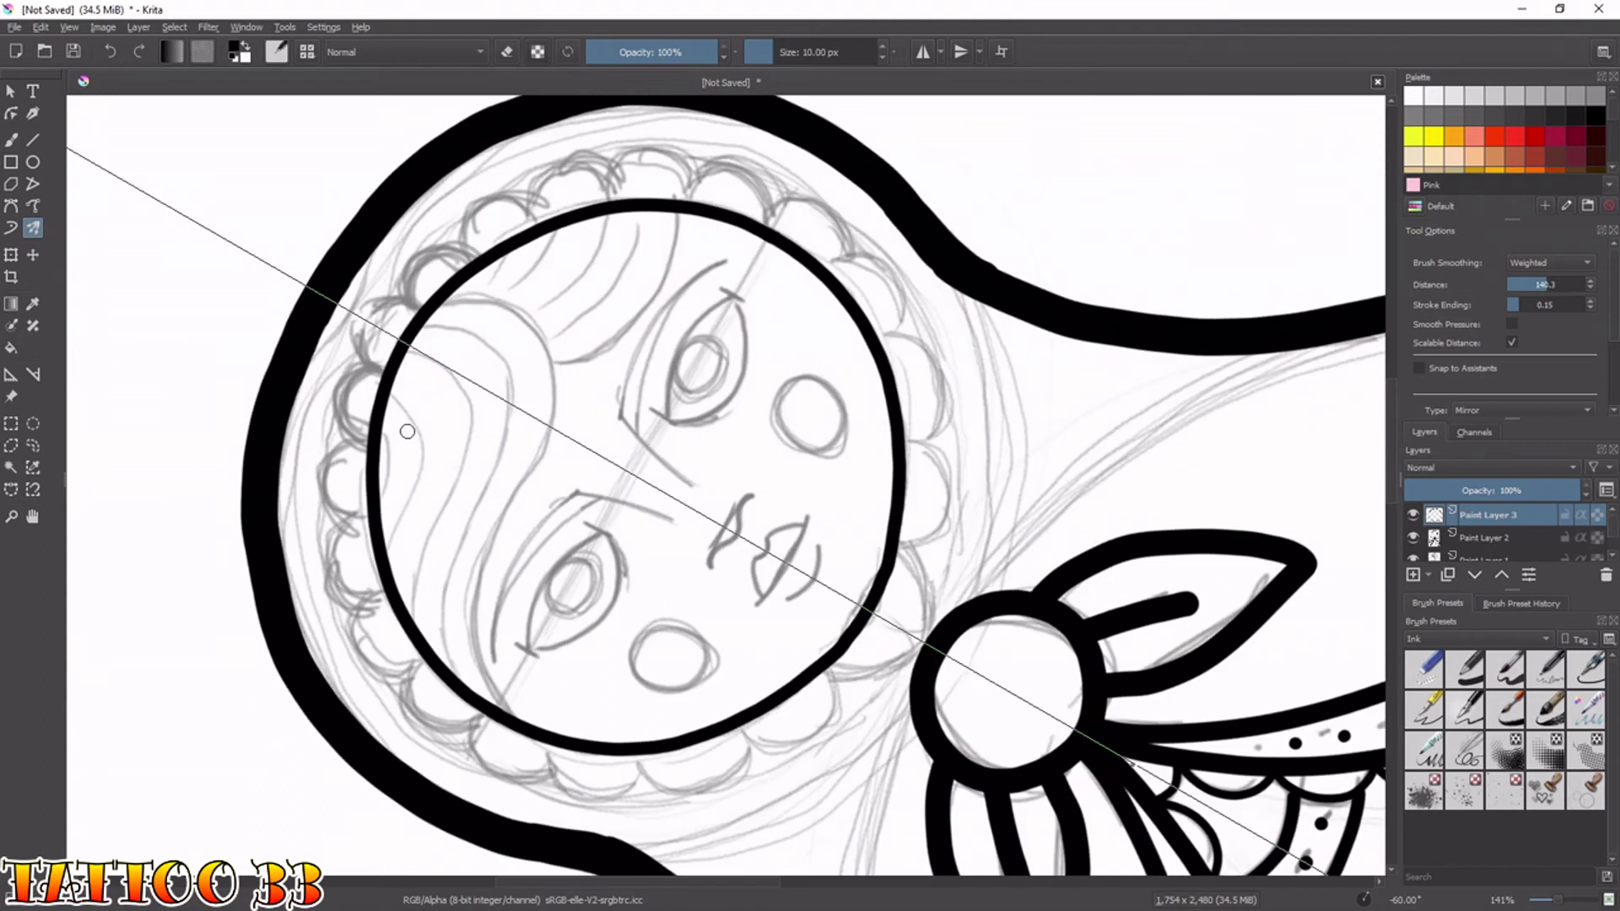
left_click_drag(408, 431, 432, 350)
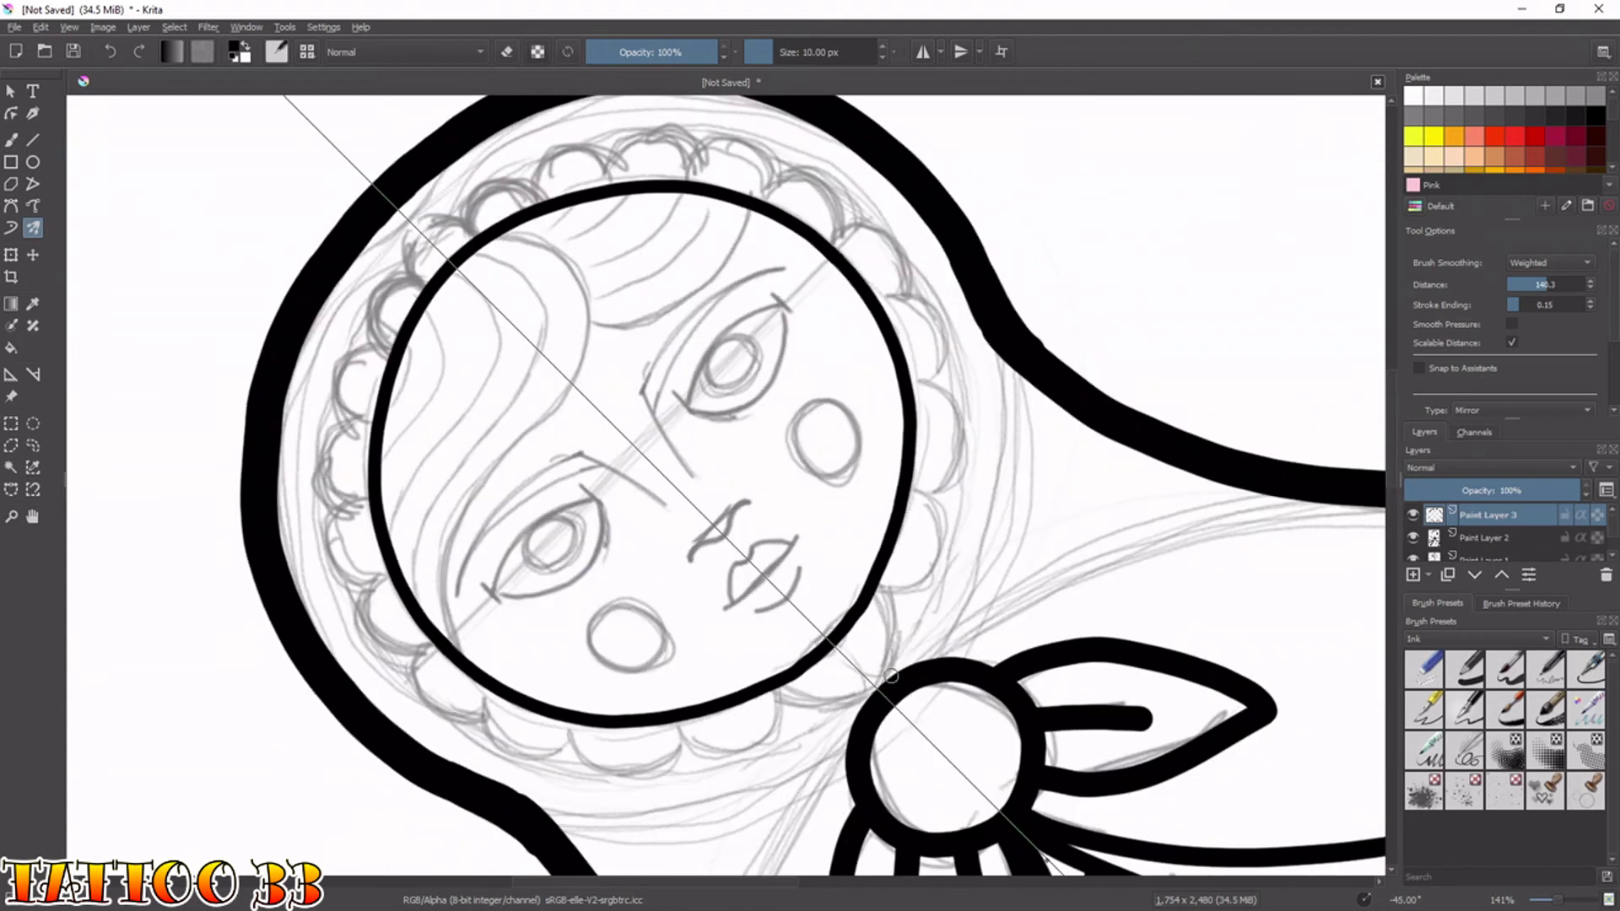
mouse_move(874, 686)
left_mouse_down()
mouse_move(897, 631)
mouse_move(881, 591)
mouse_move(939, 556)
mouse_move(939, 516)
mouse_move(912, 494)
mouse_move(962, 451)
mouse_move(949, 400)
mouse_move(915, 388)
mouse_move(938, 365)
mouse_move(936, 310)
mouse_move(881, 301)
mouse_move(899, 278)
mouse_move(880, 228)
mouse_move(837, 249)
mouse_move(867, 230)
mouse_move(887, 270)
left_mouse_up()
key("ctrl+z")
mouse_move(765, 206)
left_mouse_down()
mouse_move(802, 173)
mouse_move(839, 211)
mouse_move(826, 237)
left_mouse_up()
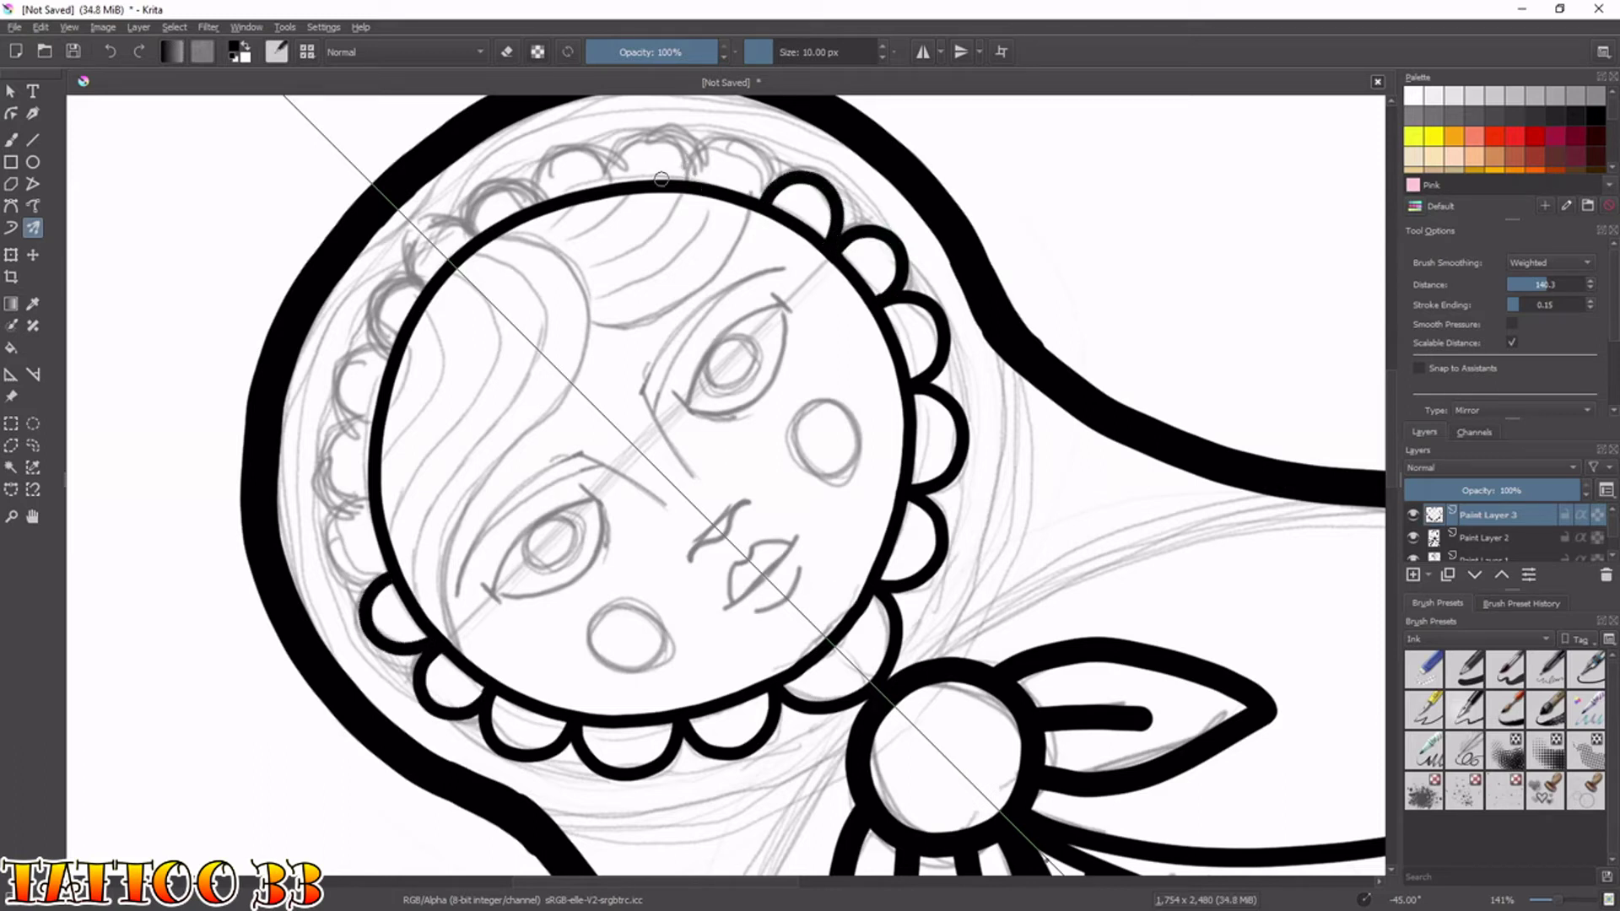
mouse_move(687, 179)
left_mouse_down()
mouse_move(705, 138)
mouse_move(741, 142)
mouse_move(763, 184)
mouse_move(758, 197)
mouse_move(762, 167)
mouse_move(736, 135)
mouse_move(697, 172)
mouse_move(680, 137)
mouse_move(643, 127)
mouse_move(619, 168)
mouse_move(549, 153)
mouse_move(590, 142)
mouse_move(612, 177)
left_mouse_up()
key("ctrl+z")
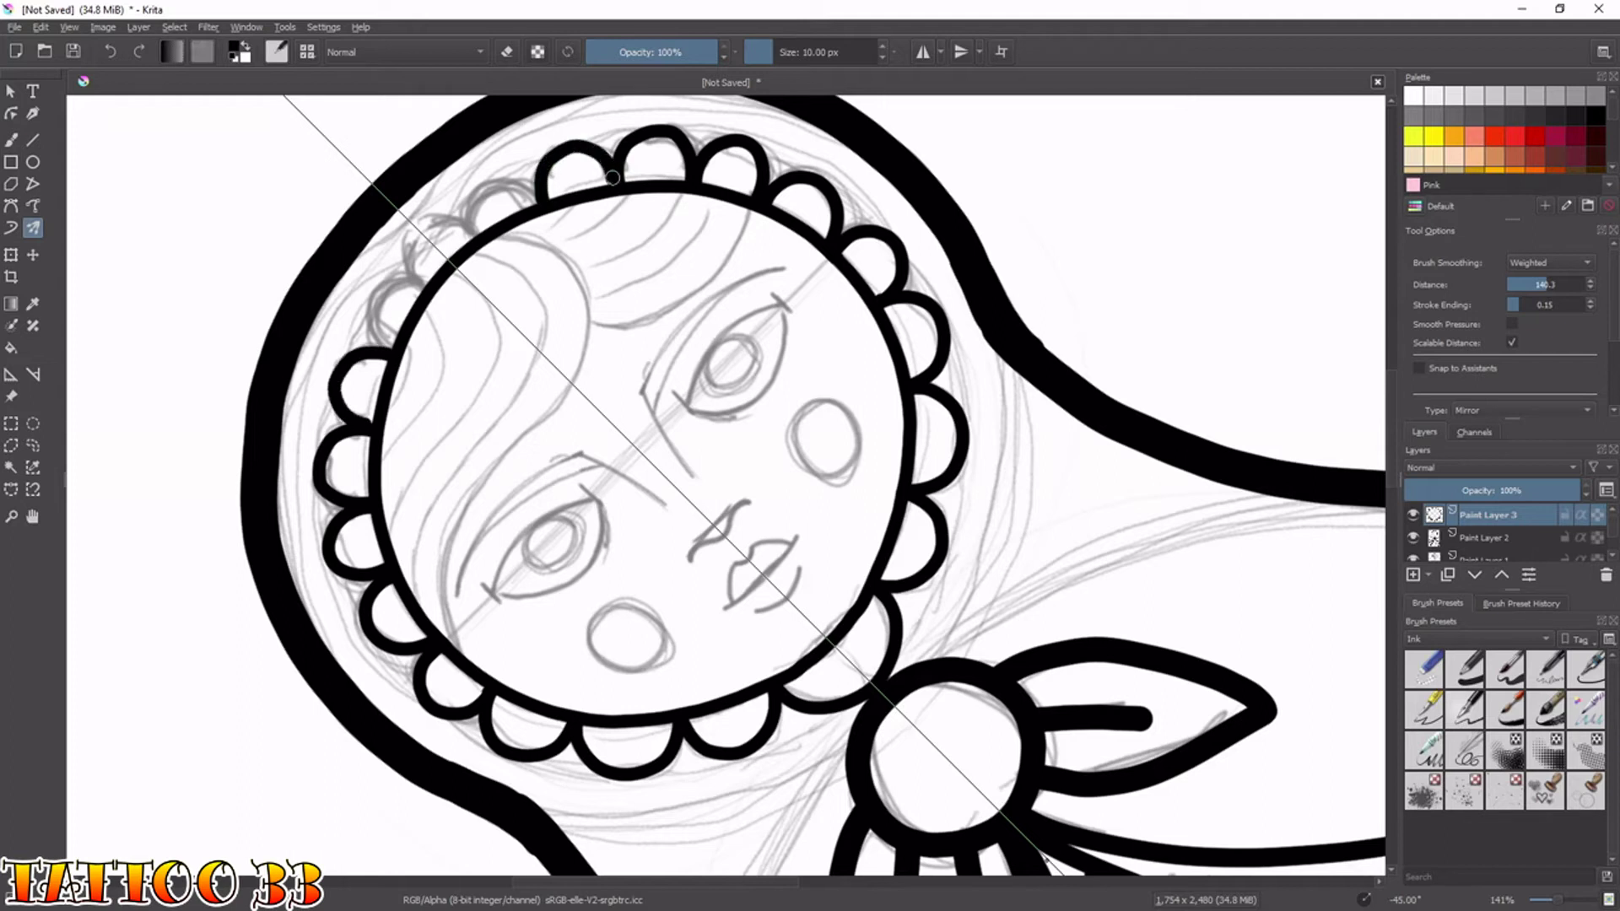
mouse_move(474, 237)
left_mouse_down()
mouse_move(481, 191)
mouse_move(509, 183)
mouse_move(533, 202)
left_mouse_up()
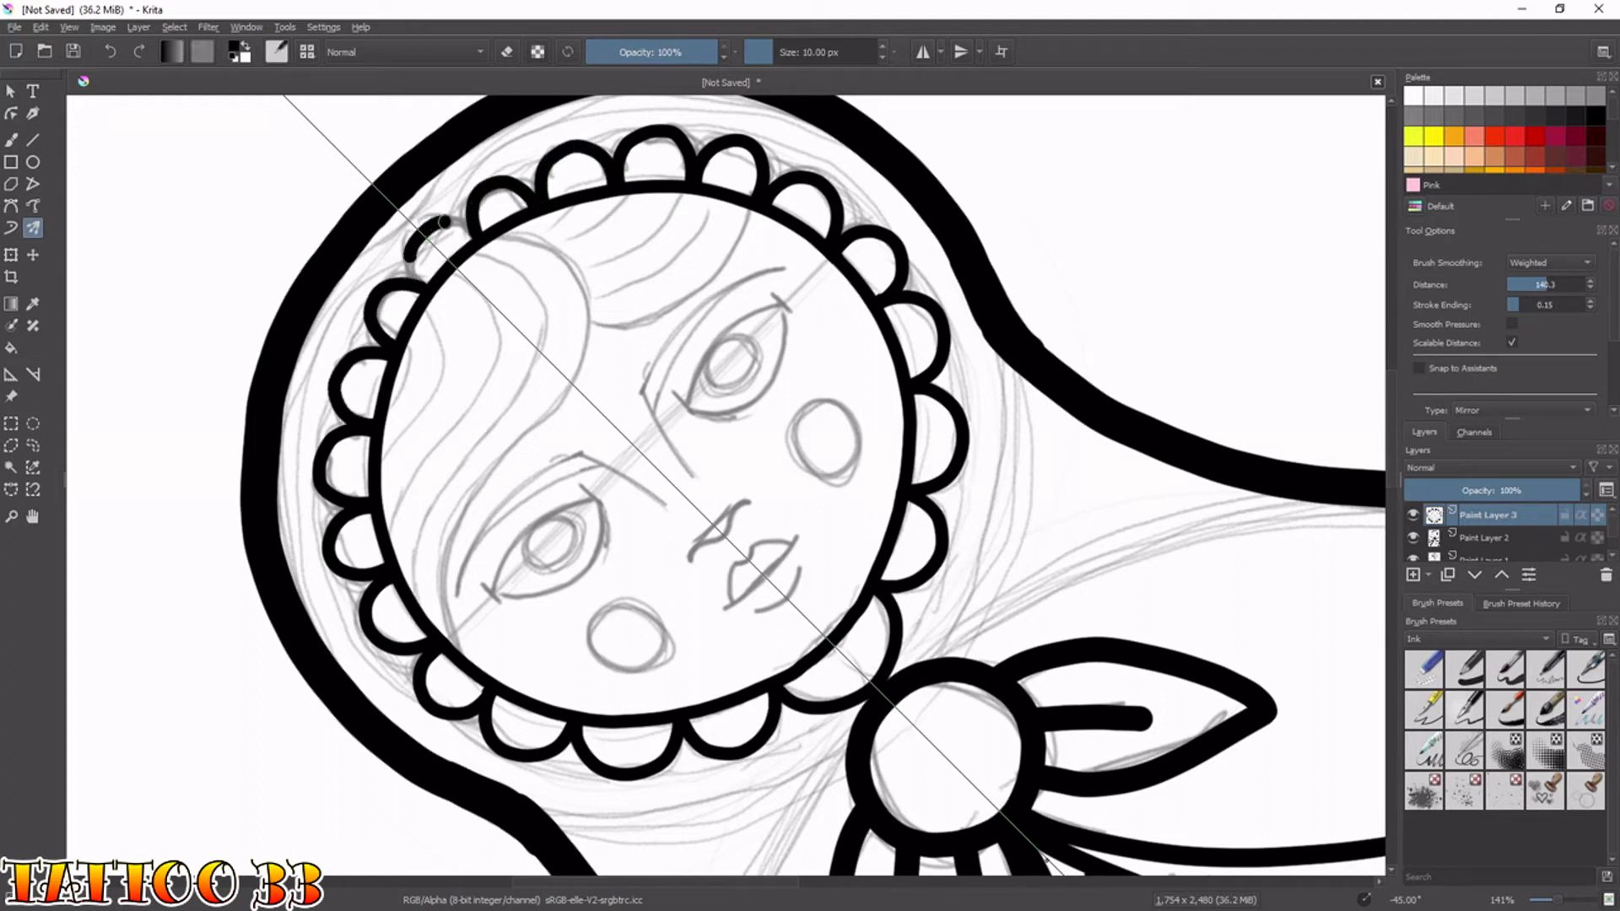
mouse_move(420, 231)
left_mouse_down()
mouse_move(456, 216)
mouse_move(475, 235)
left_mouse_up()
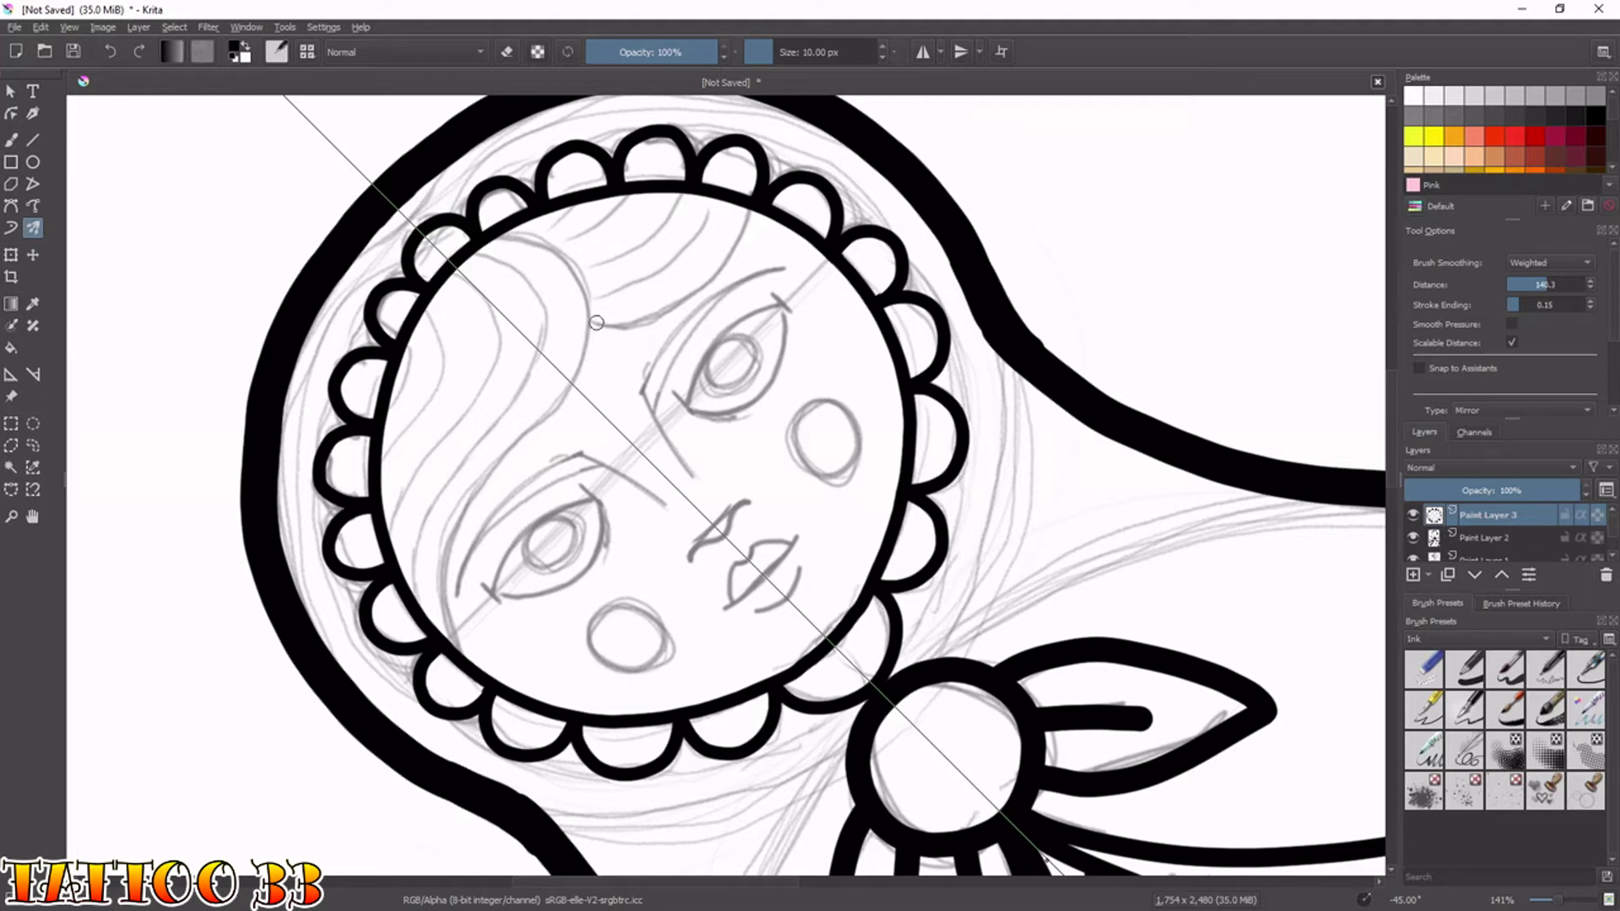
Reduce the brush to 5 px and ink the mirrored lips with the curved lower-lip line, undoing the unsatisfactory strokes.
mouse_move(684, 293)
left_mouse_down()
mouse_move(582, 348)
mouse_move(551, 447)
mouse_move(591, 578)
left_mouse_up()
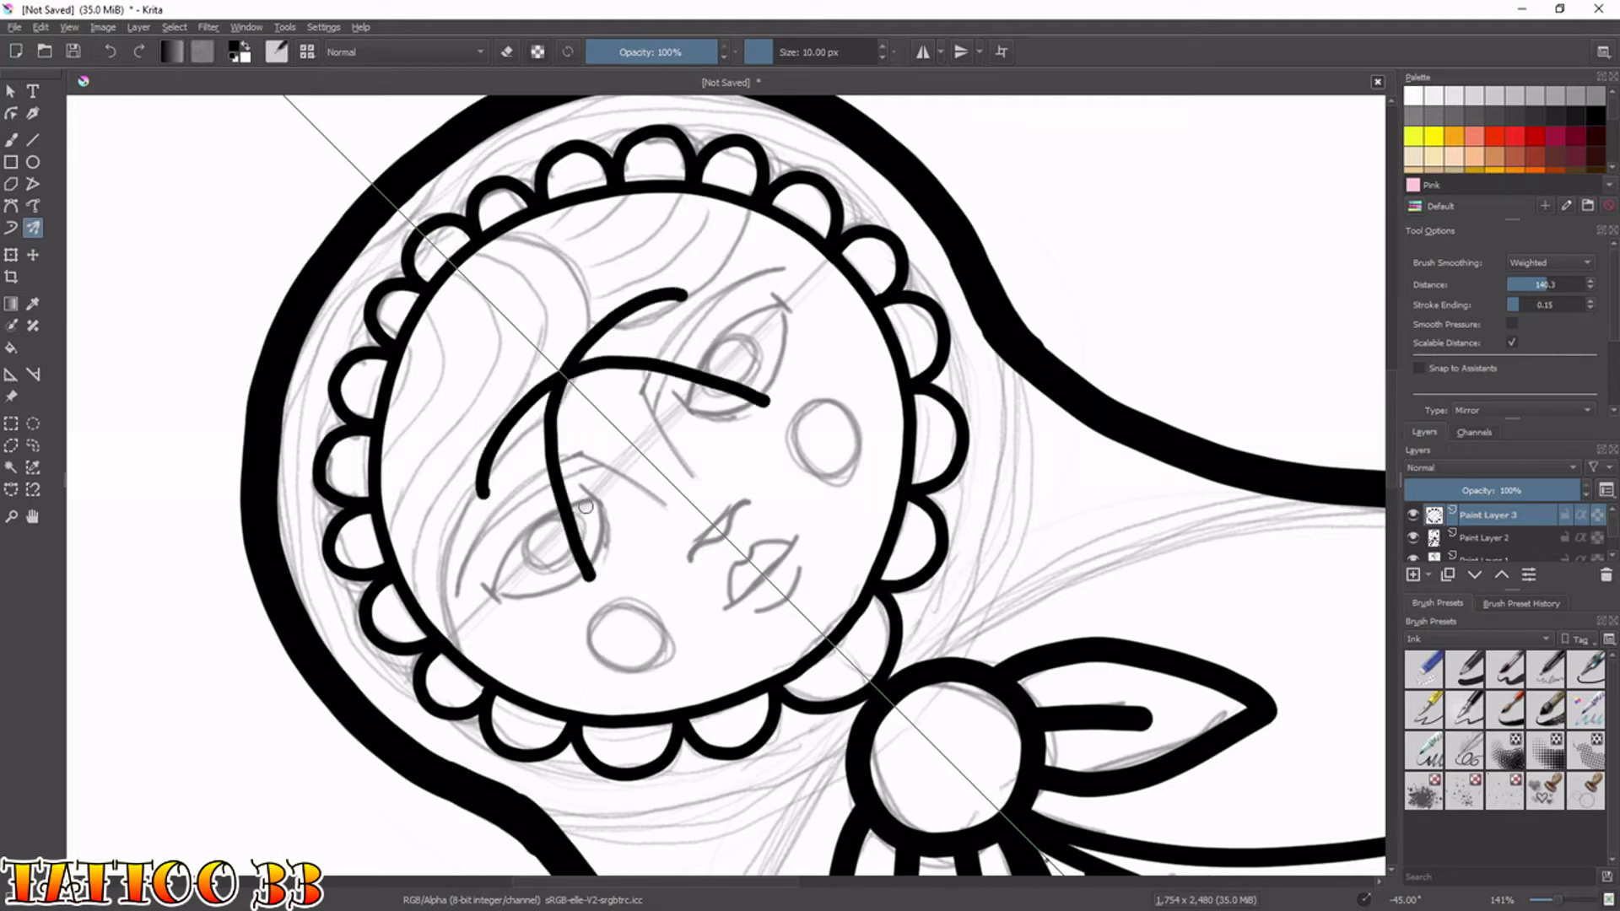
key("ctrl+z")
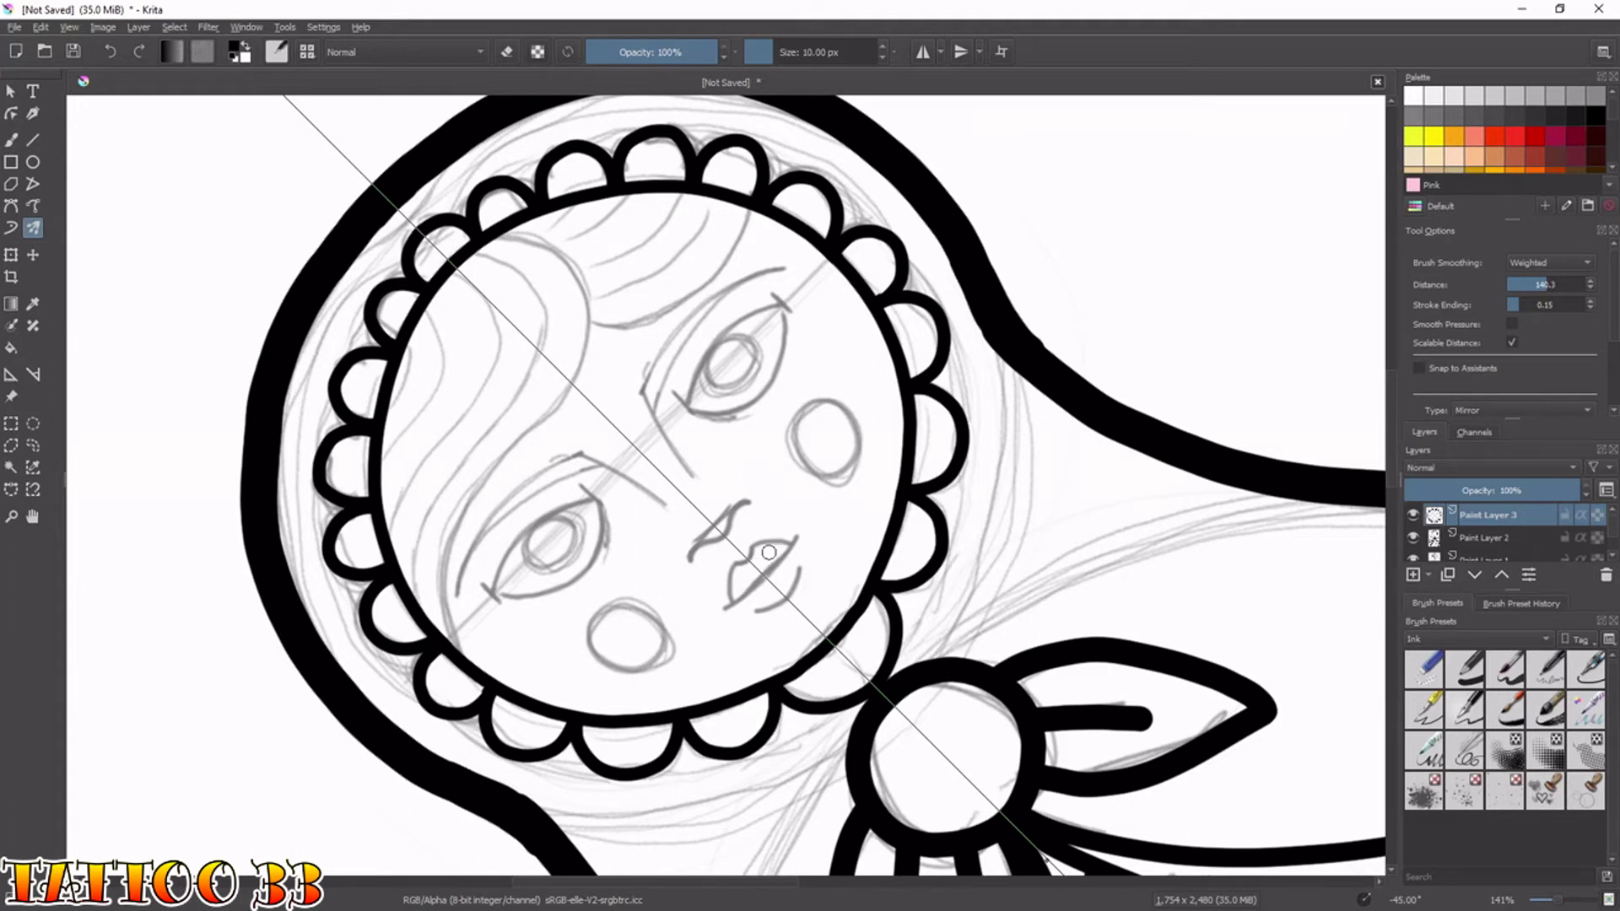
key("bracketleft")
key("bracketleft")
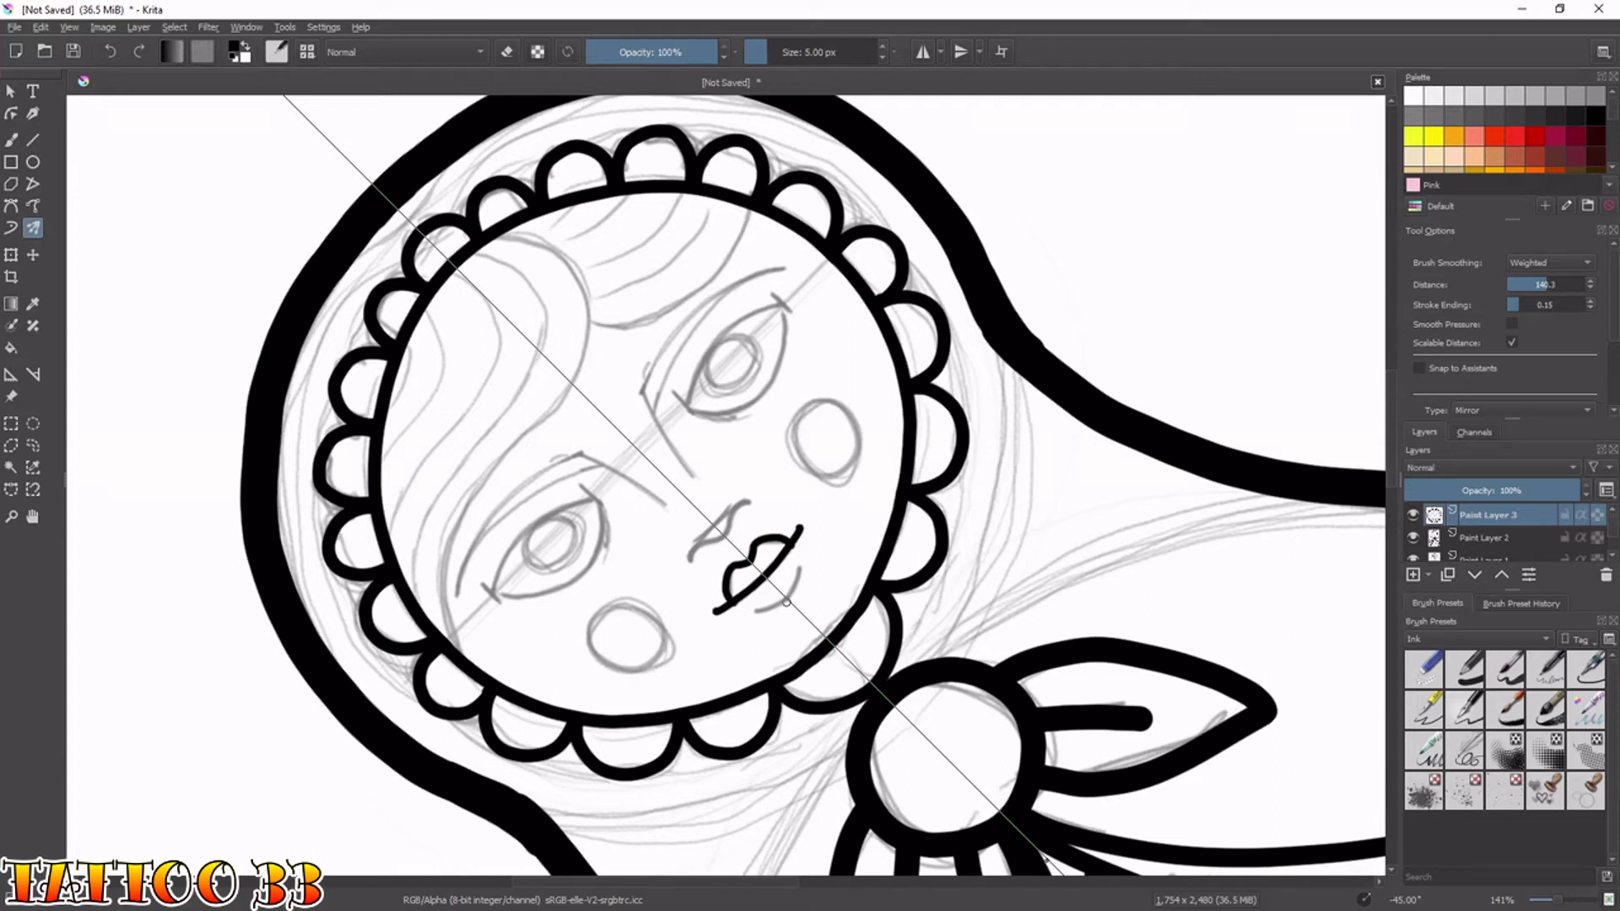
key("ctrl+z")
left_click_drag(784, 600, 800, 564)
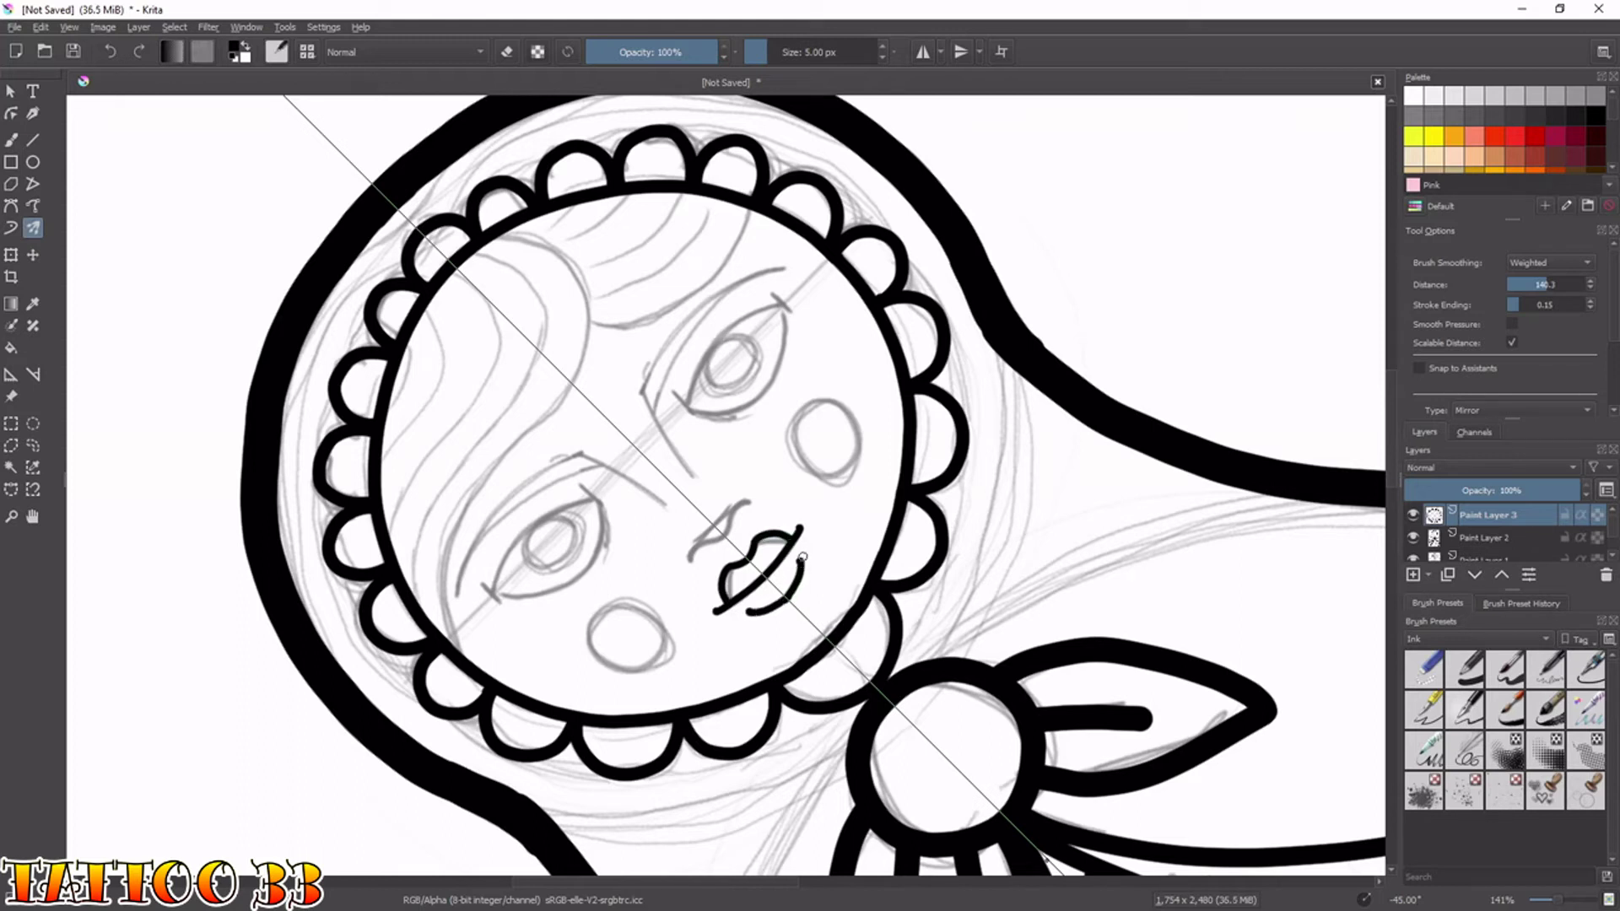
key("ctrl+z")
key("plus")
key("plus")
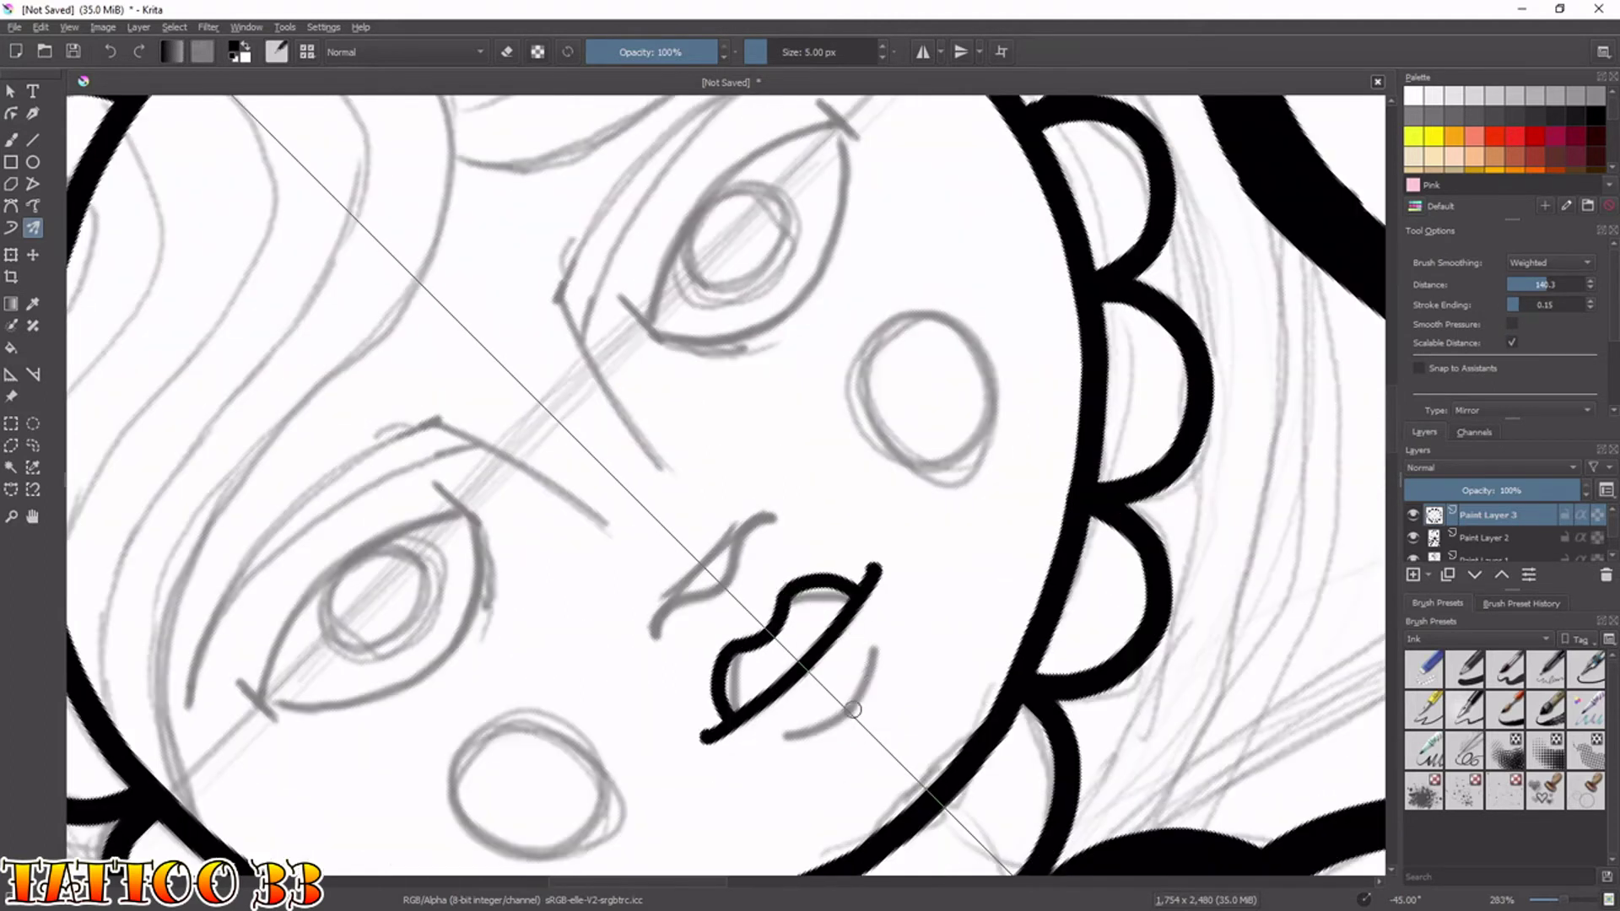
mouse_move(849, 712)
left_mouse_down()
mouse_move(884, 650)
mouse_move(874, 636)
mouse_move(853, 711)
left_mouse_up()
key("ctrl+z")
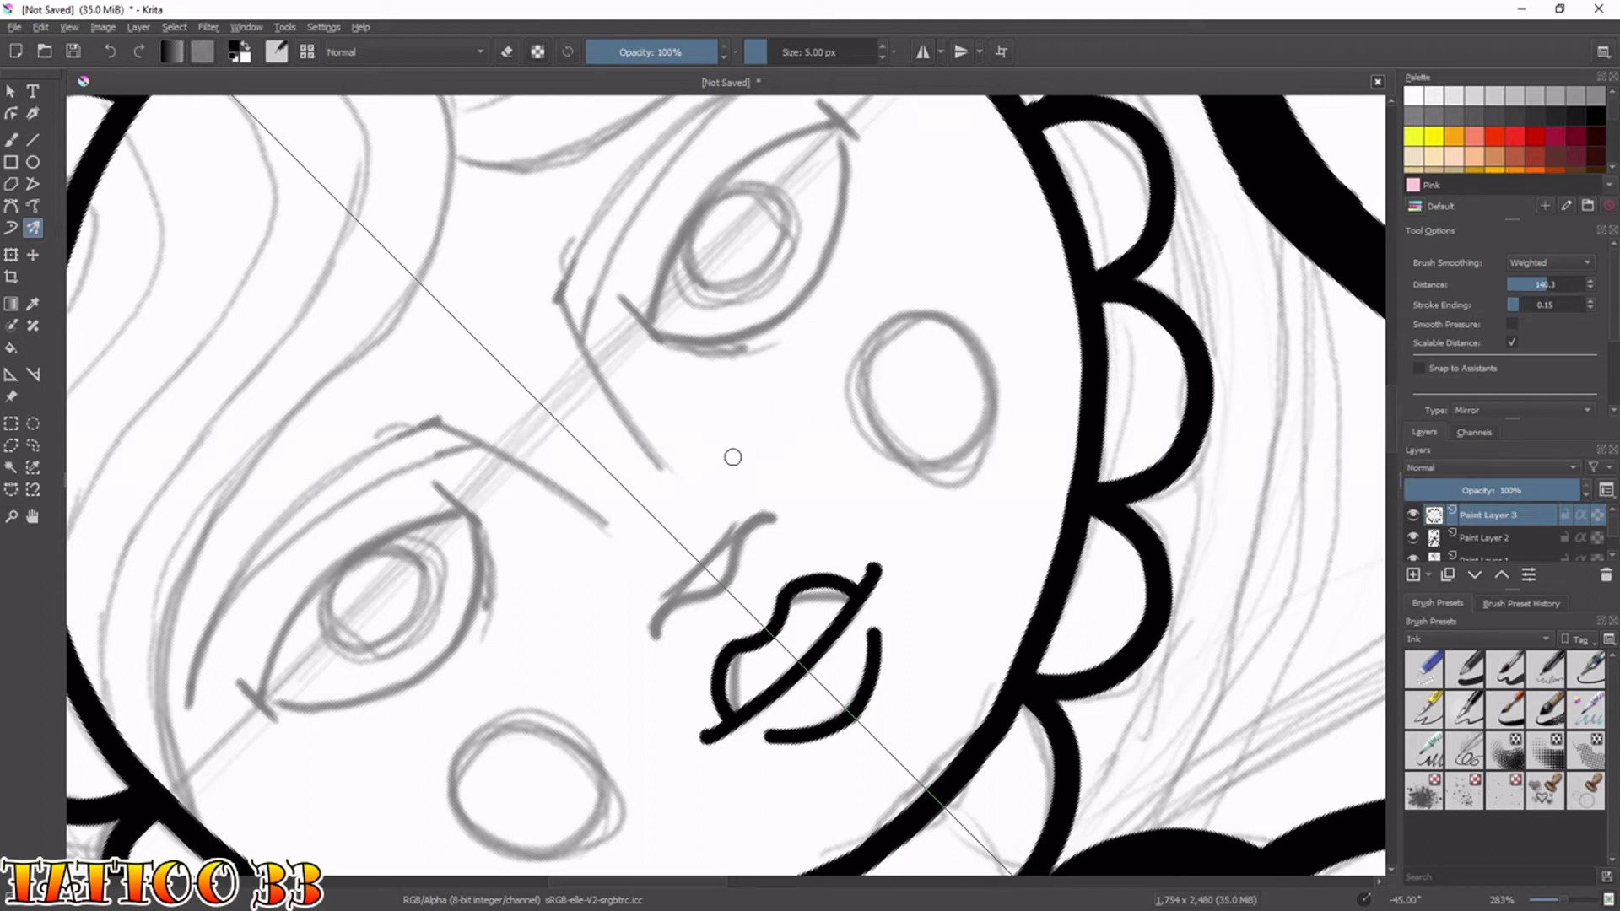
Ink the mirrored wavy nose line above the lips with the 5 px brush.
mouse_move(655, 634)
left_mouse_down()
mouse_move(671, 599)
mouse_move(718, 582)
left_mouse_up()
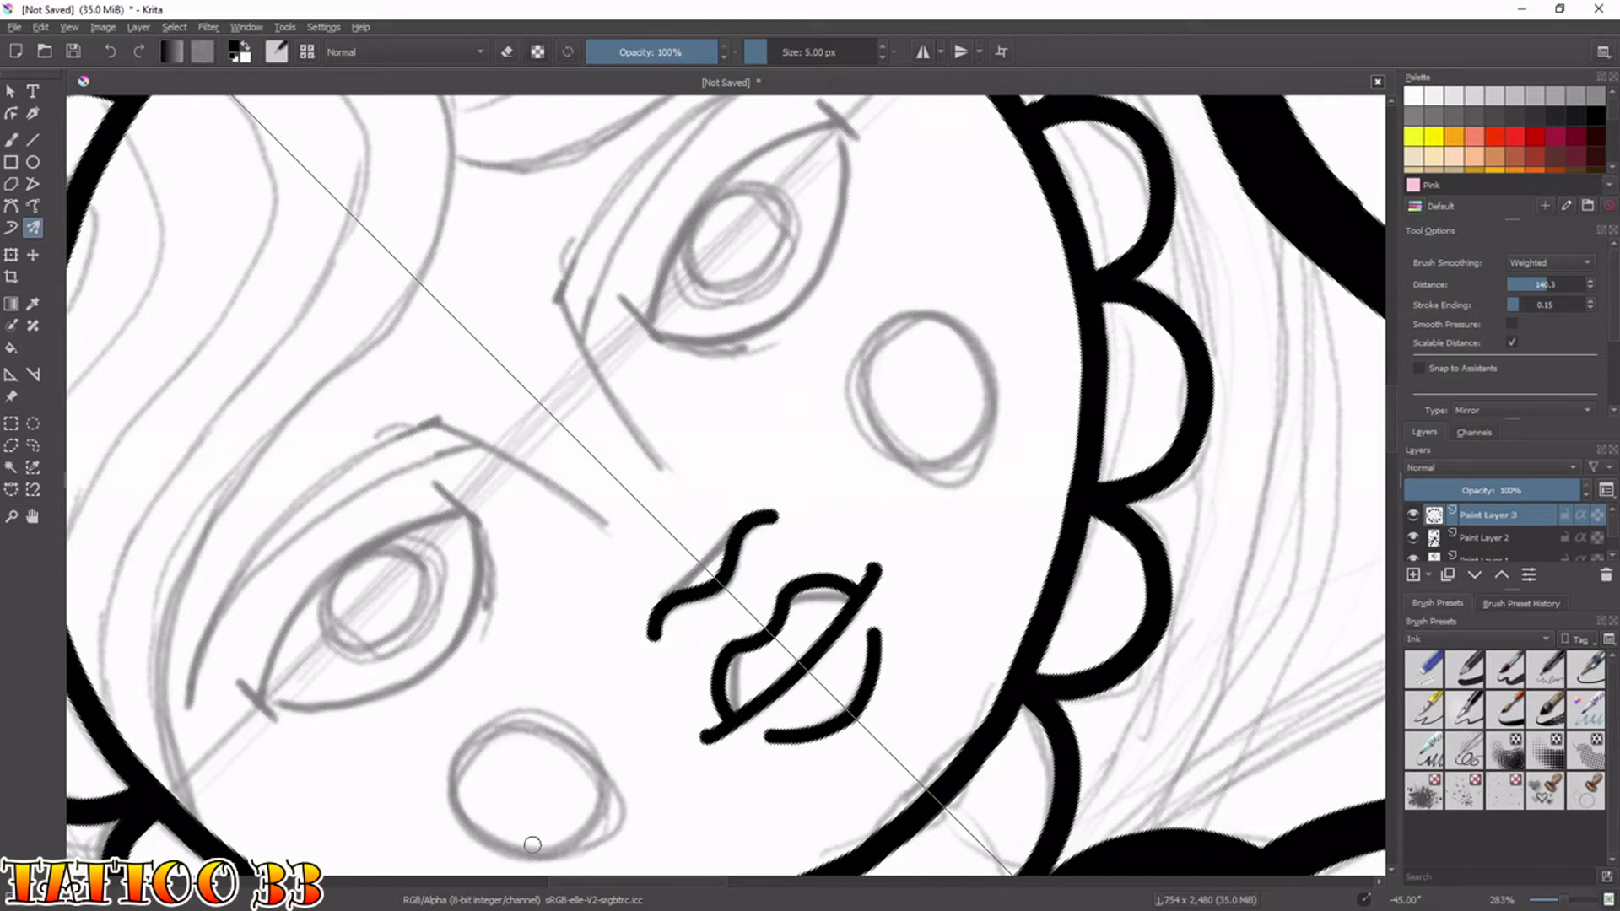
mouse_move(709, 338)
left_mouse_down()
mouse_move(668, 522)
mouse_move(612, 497)
mouse_move(674, 374)
left_mouse_up()
key("ctrl+z")
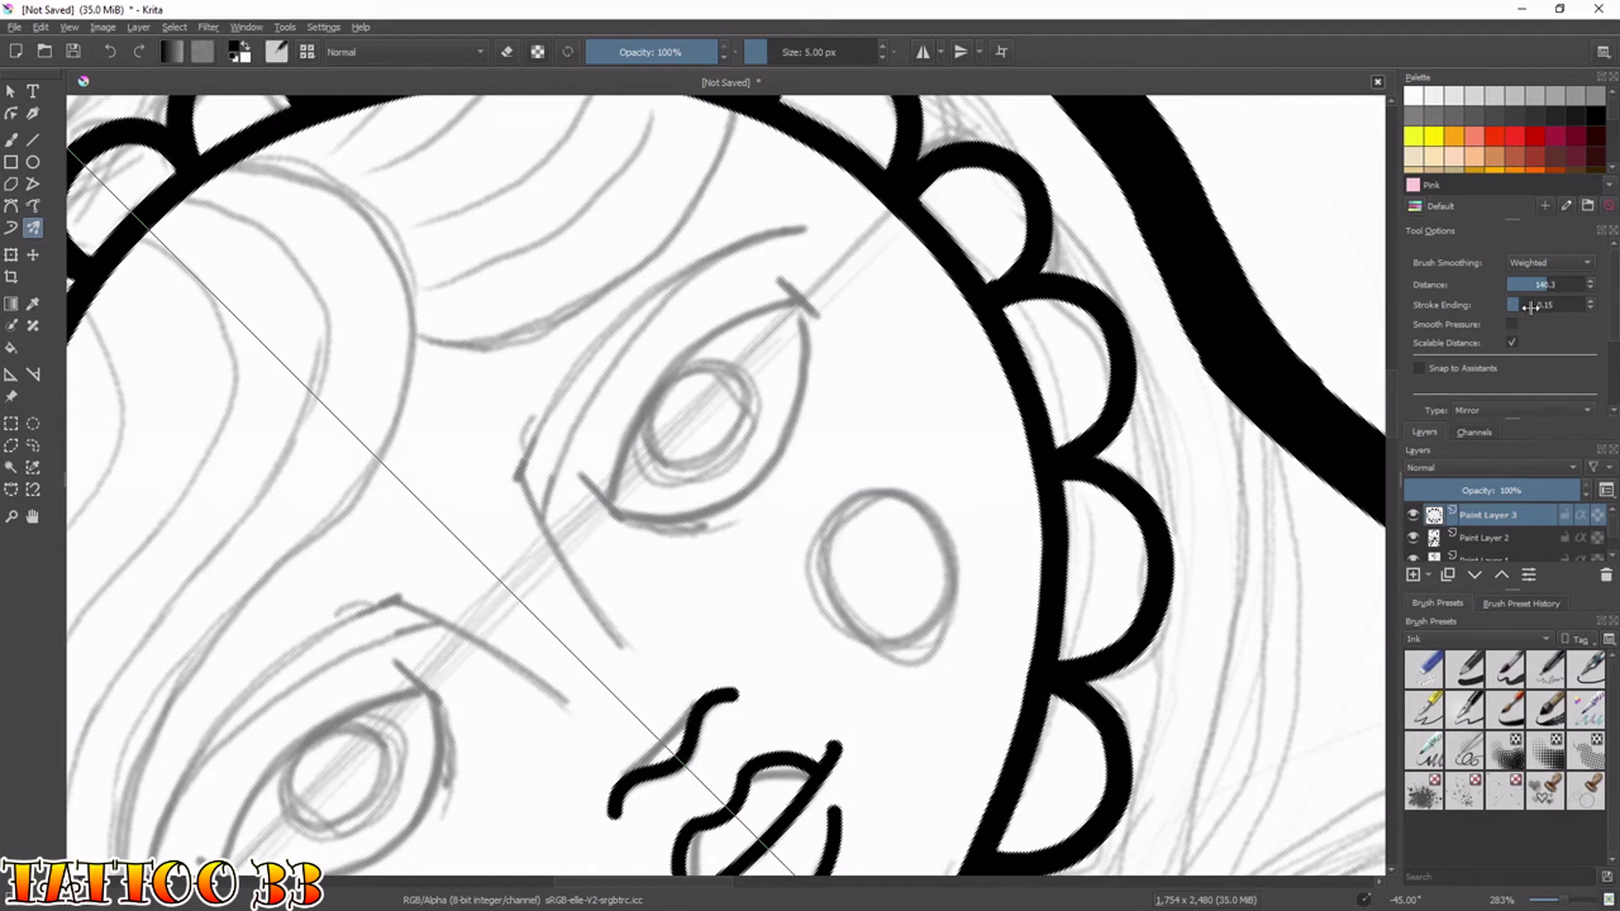
Set the brush smoothing to Stabiliser and ink the upper lid line of the mirrored eyes.
left_click(1544, 269)
left_click(1549, 281)
mouse_move(610, 504)
left_mouse_down()
mouse_move(617, 460)
mouse_move(687, 350)
mouse_move(802, 305)
left_mouse_up()
Ink the lower lid line of the mirrored eyes to close their almond outlines, undoing the first attempt.
mouse_move(614, 507)
left_mouse_down()
mouse_move(688, 520)
mouse_move(767, 468)
mouse_move(808, 318)
left_mouse_up()
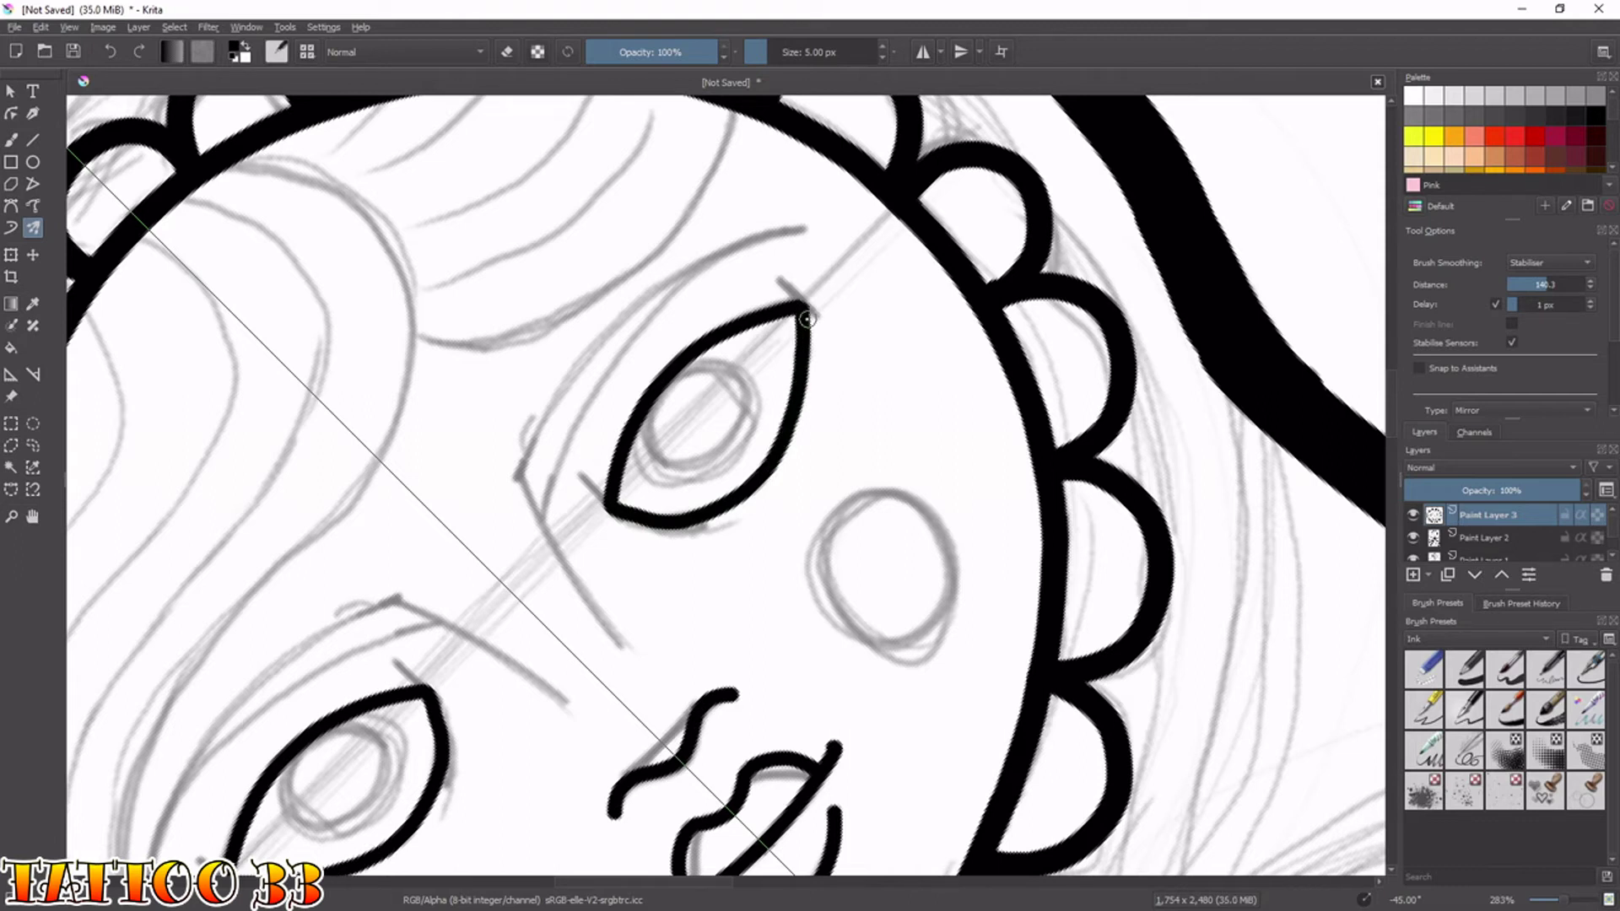
key("ctrl+z")
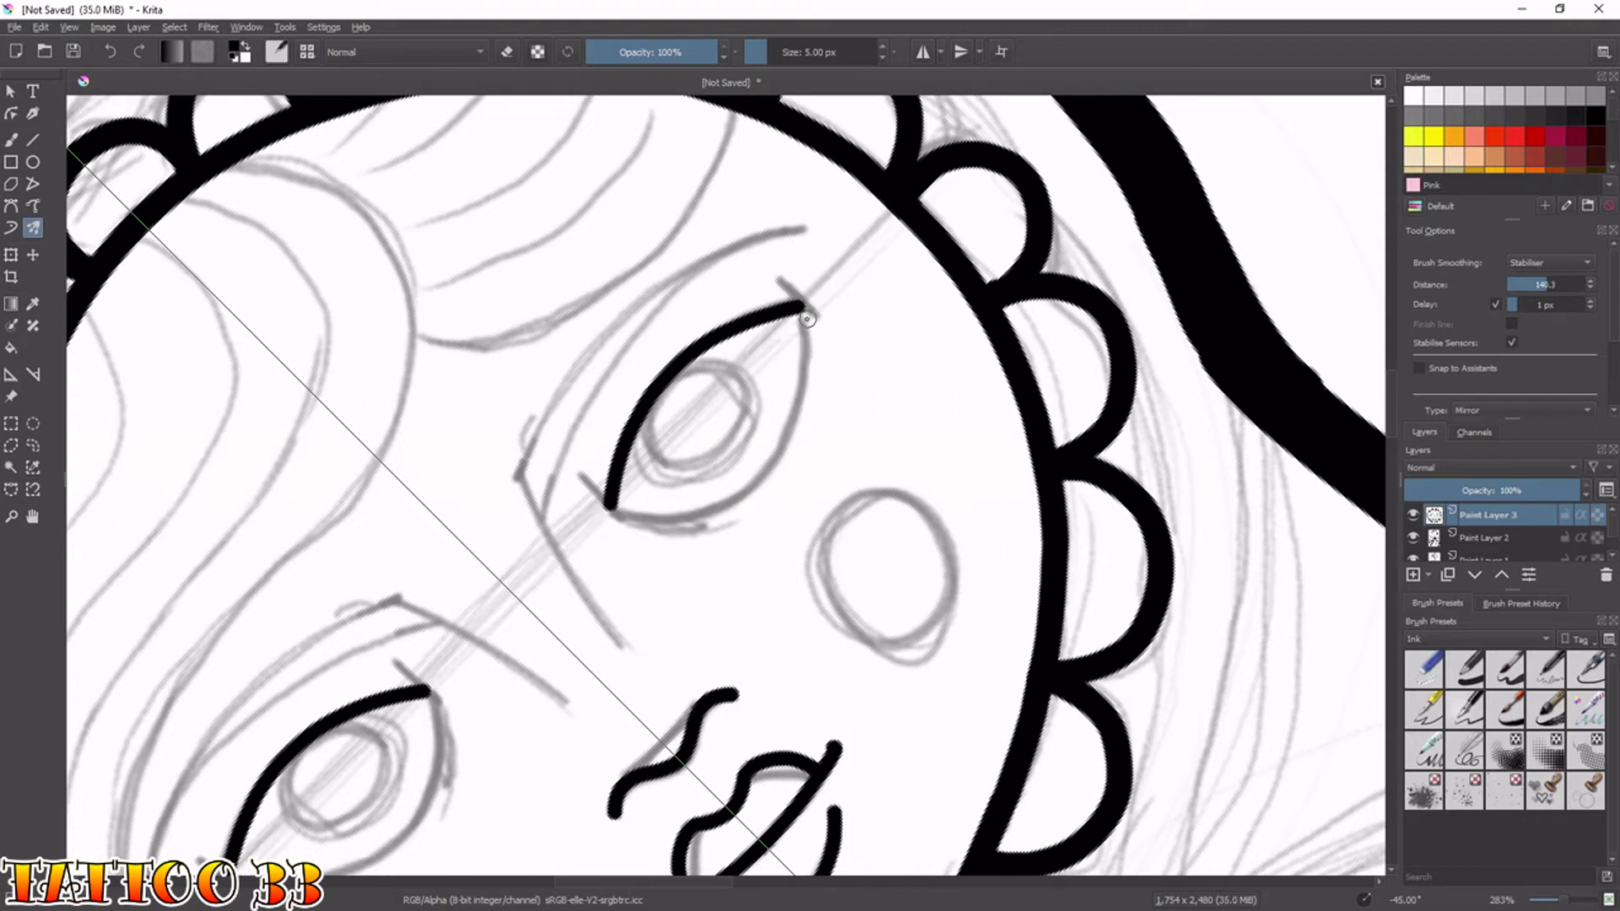
key("4")
key("4")
key("4")
key("4")
key("4")
key("4")
key("4")
key("4")
key("4")
key("4")
key("4")
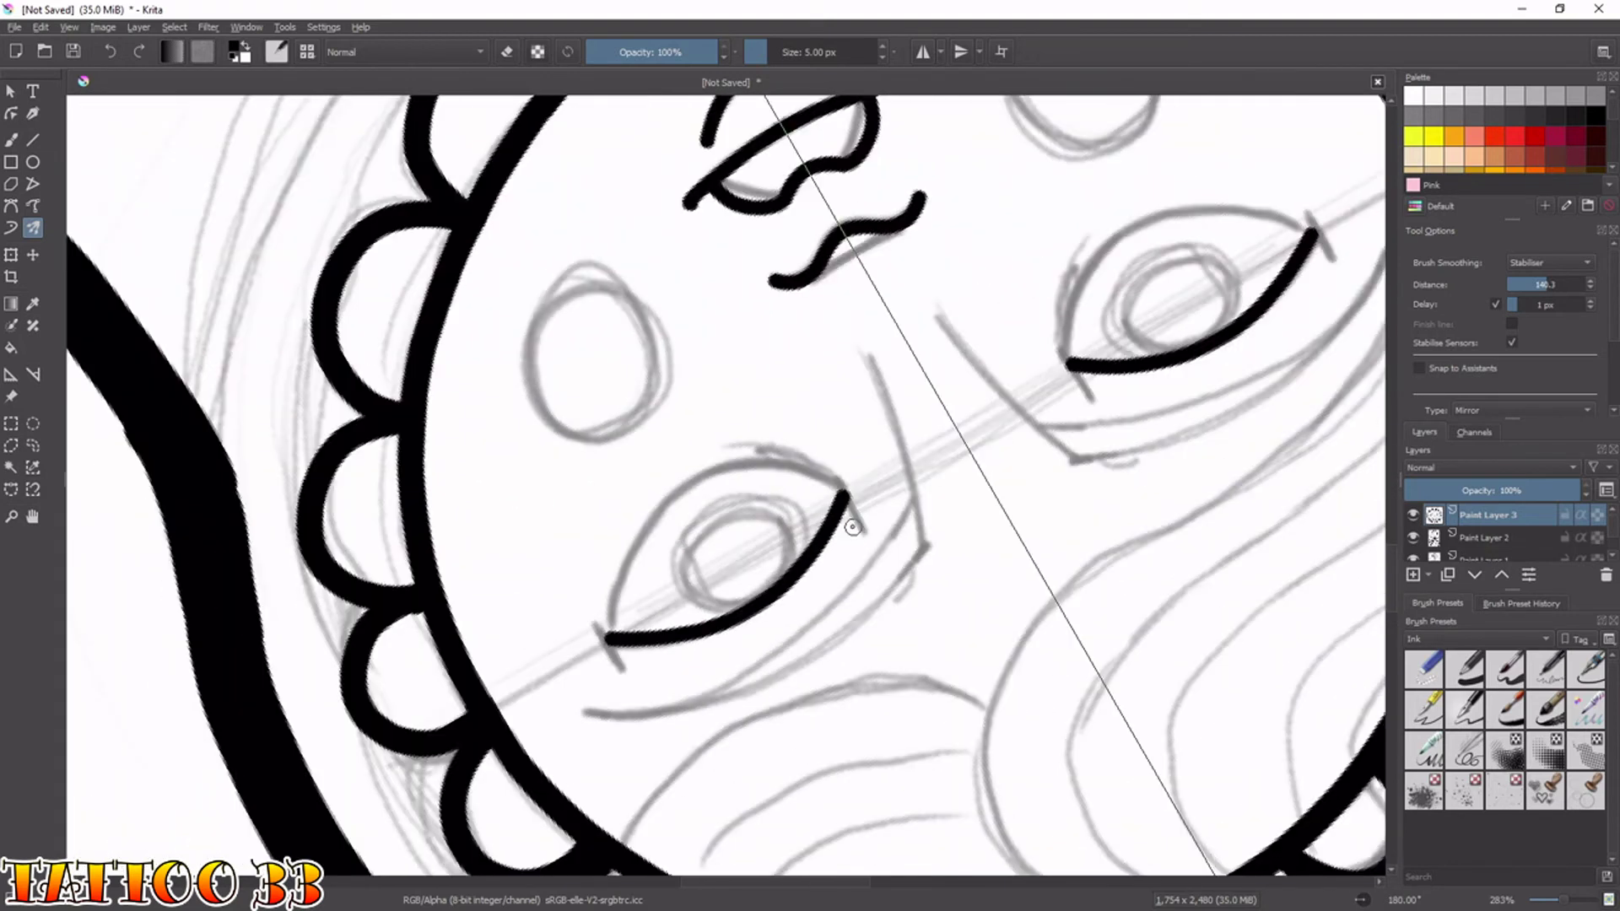
mouse_move(651, 666)
left_mouse_down()
mouse_move(653, 557)
mouse_move(697, 481)
mouse_move(751, 446)
mouse_move(834, 459)
left_mouse_up()
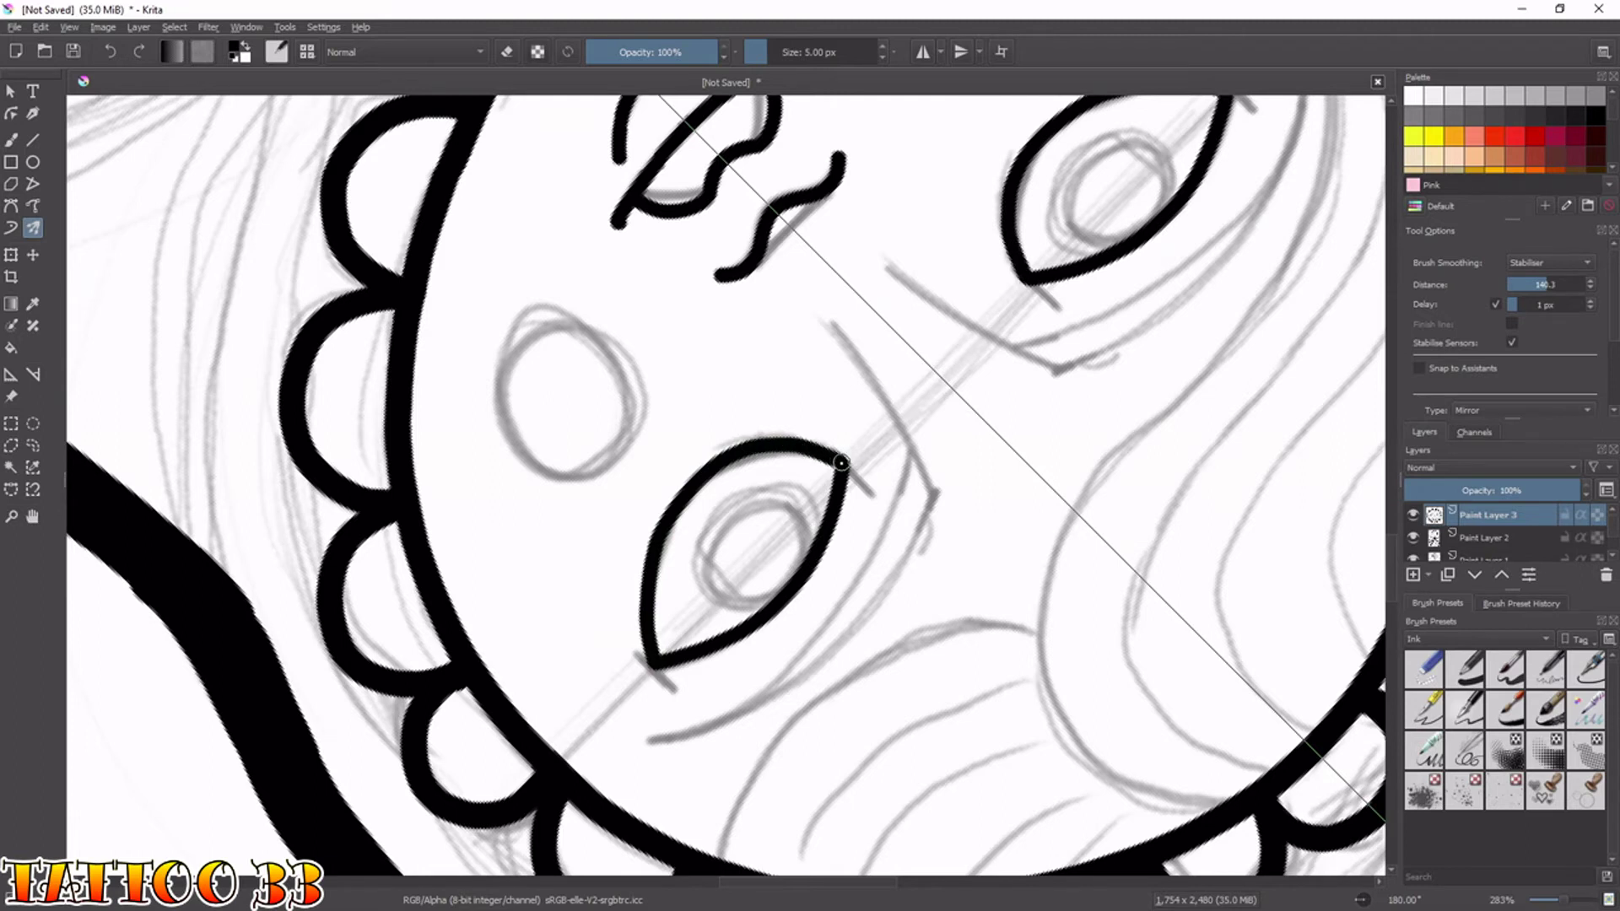
Thicken the upper lid line of the mirrored eyes with a second 5 px stroke.
key("4")
key("4")
key("4")
key("4")
key("4")
key("4")
key("4")
key("4")
key("4")
key("4")
key("4")
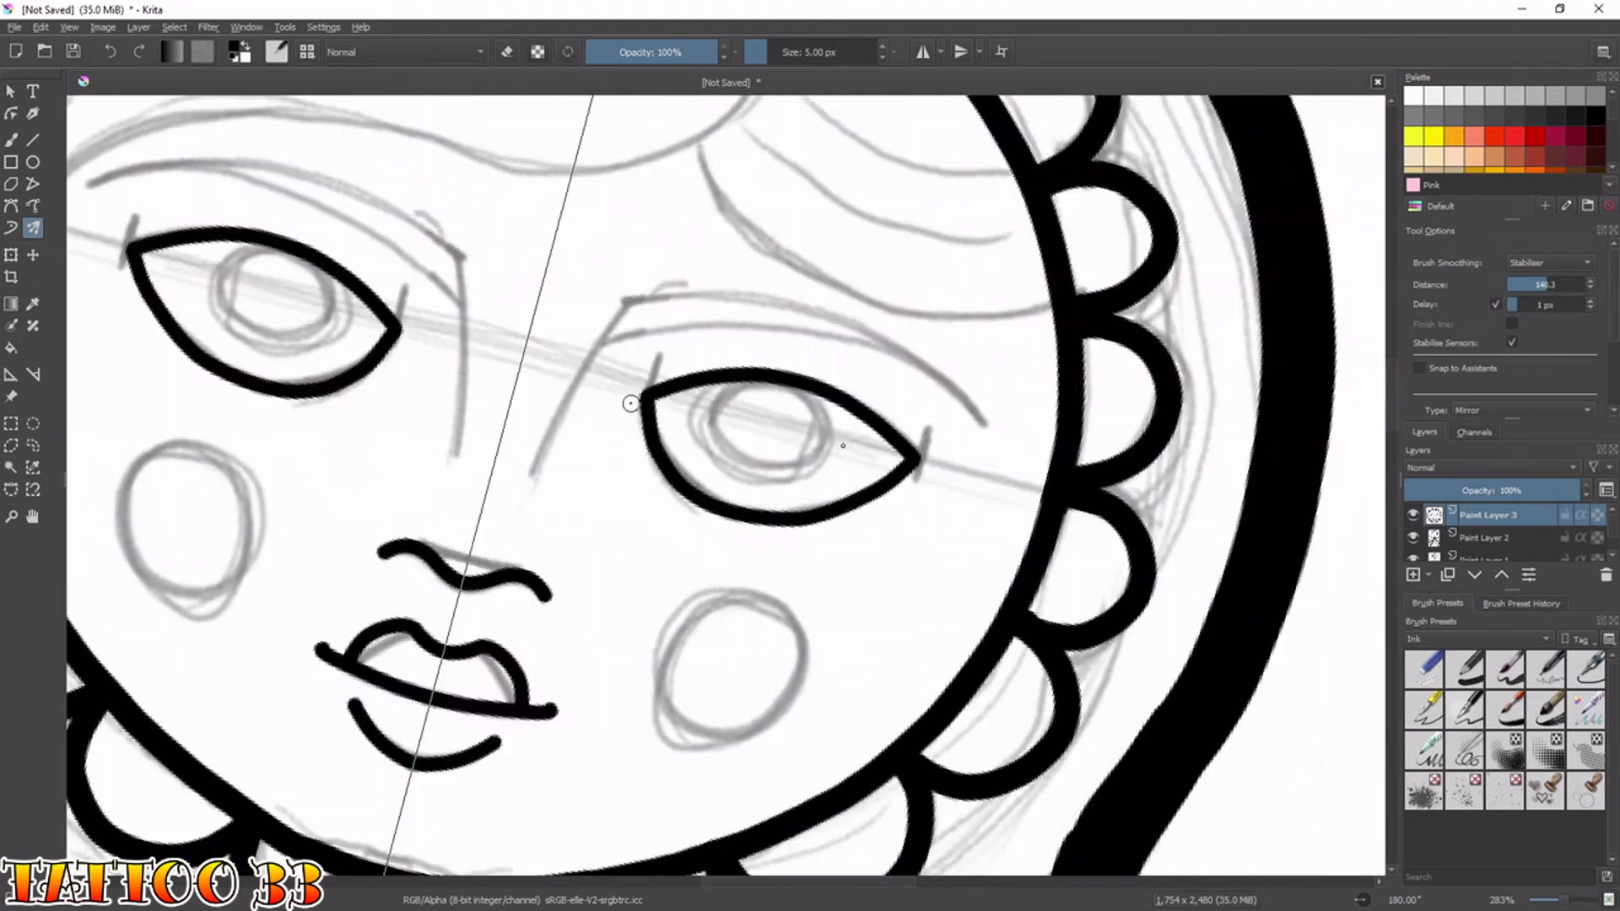
key("4")
key("4")
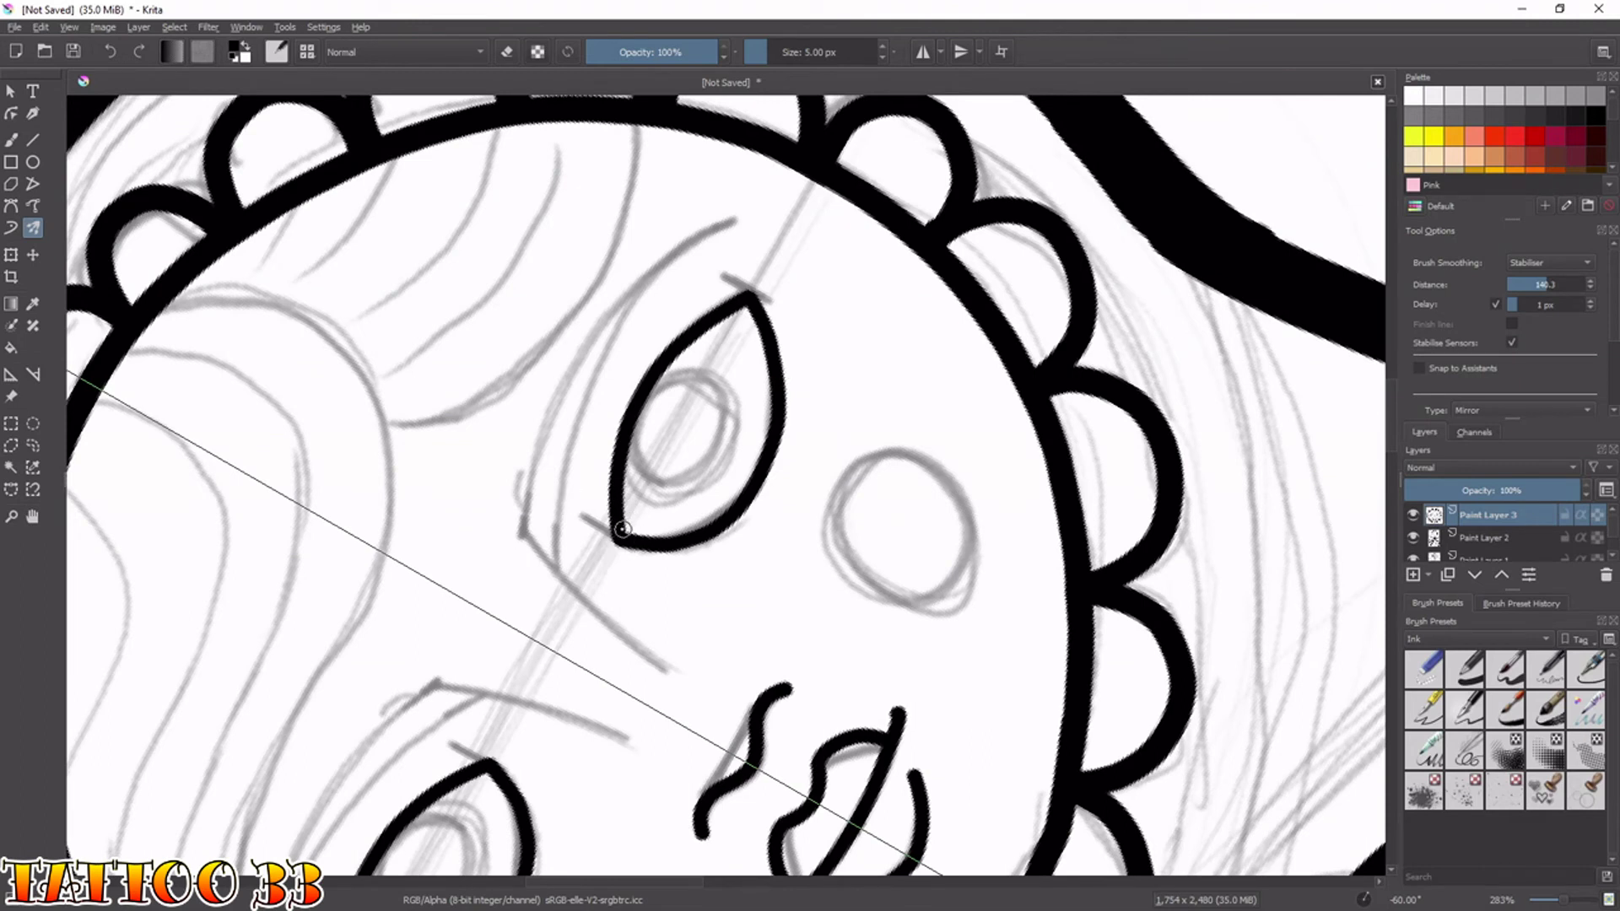
mouse_move(620, 530)
left_mouse_down()
mouse_move(639, 410)
mouse_move(741, 308)
left_mouse_up()
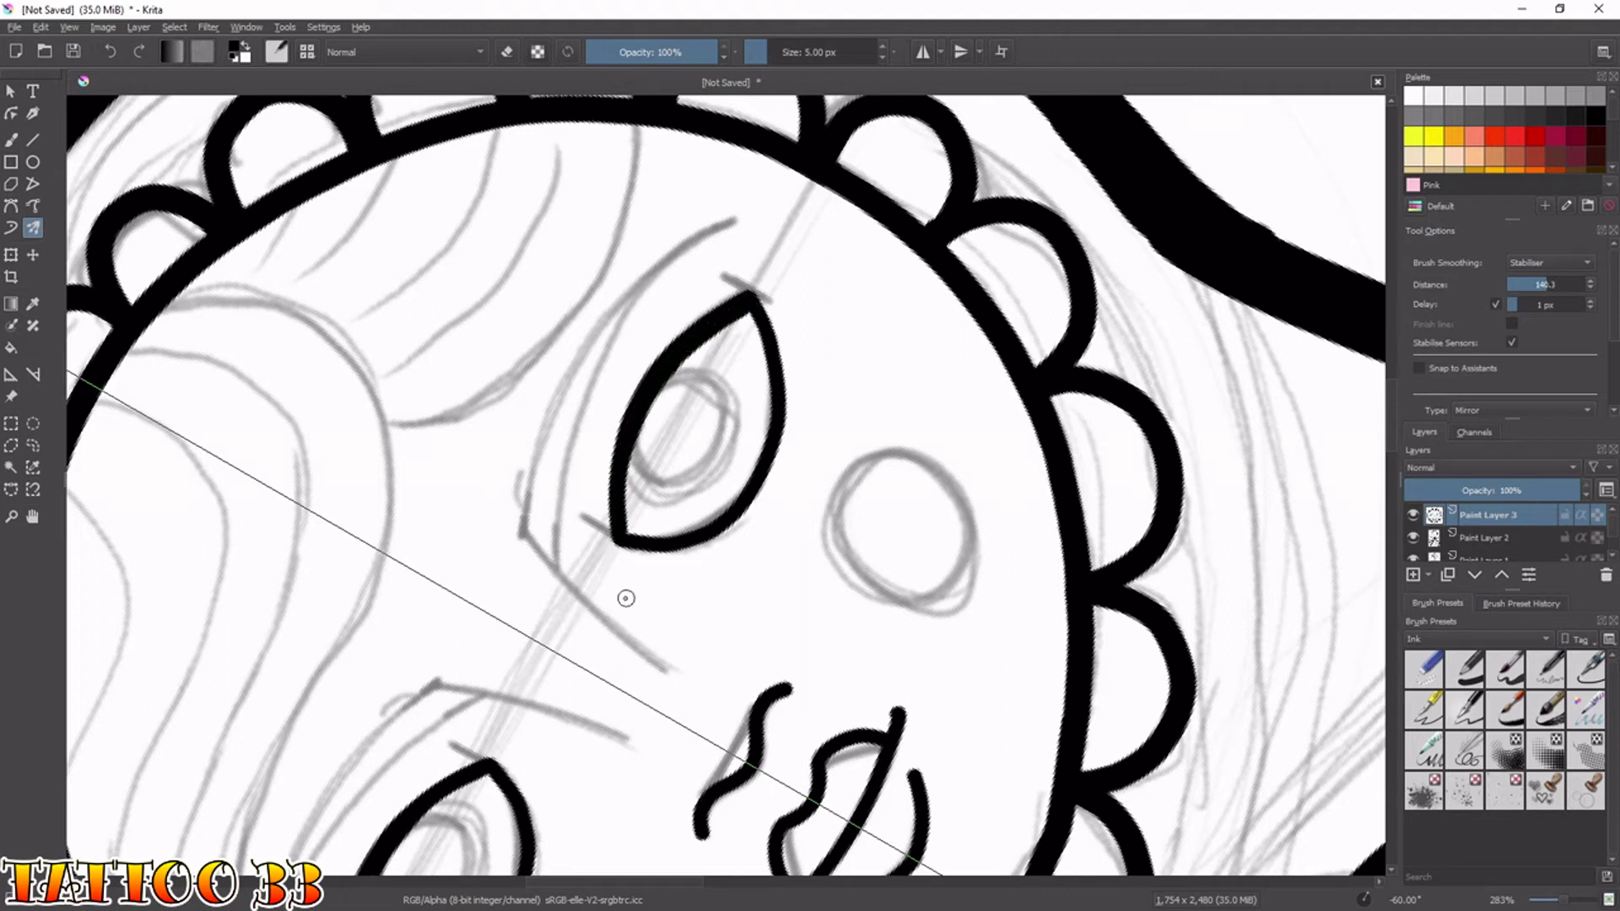
Ink short upper and lower lashes along the outer lids of the mirrored eyes with the 5 px brush.
left_click_drag(739, 305, 774, 237)
left_click_drag(731, 307, 740, 252)
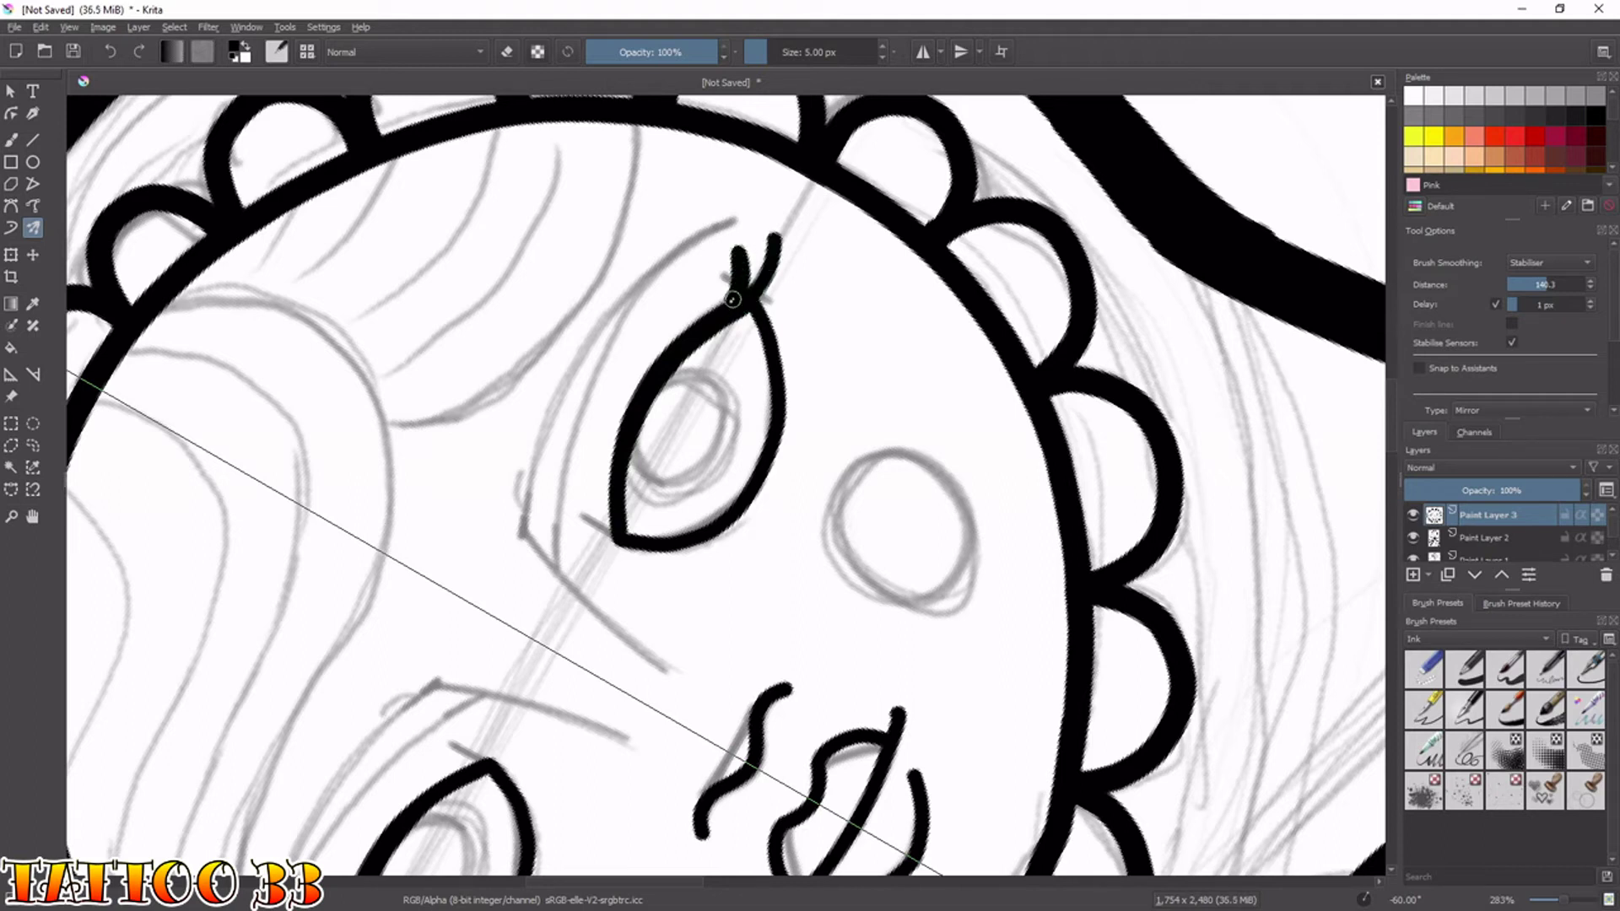
left_click_drag(716, 321, 709, 266)
left_click_drag(686, 340, 680, 270)
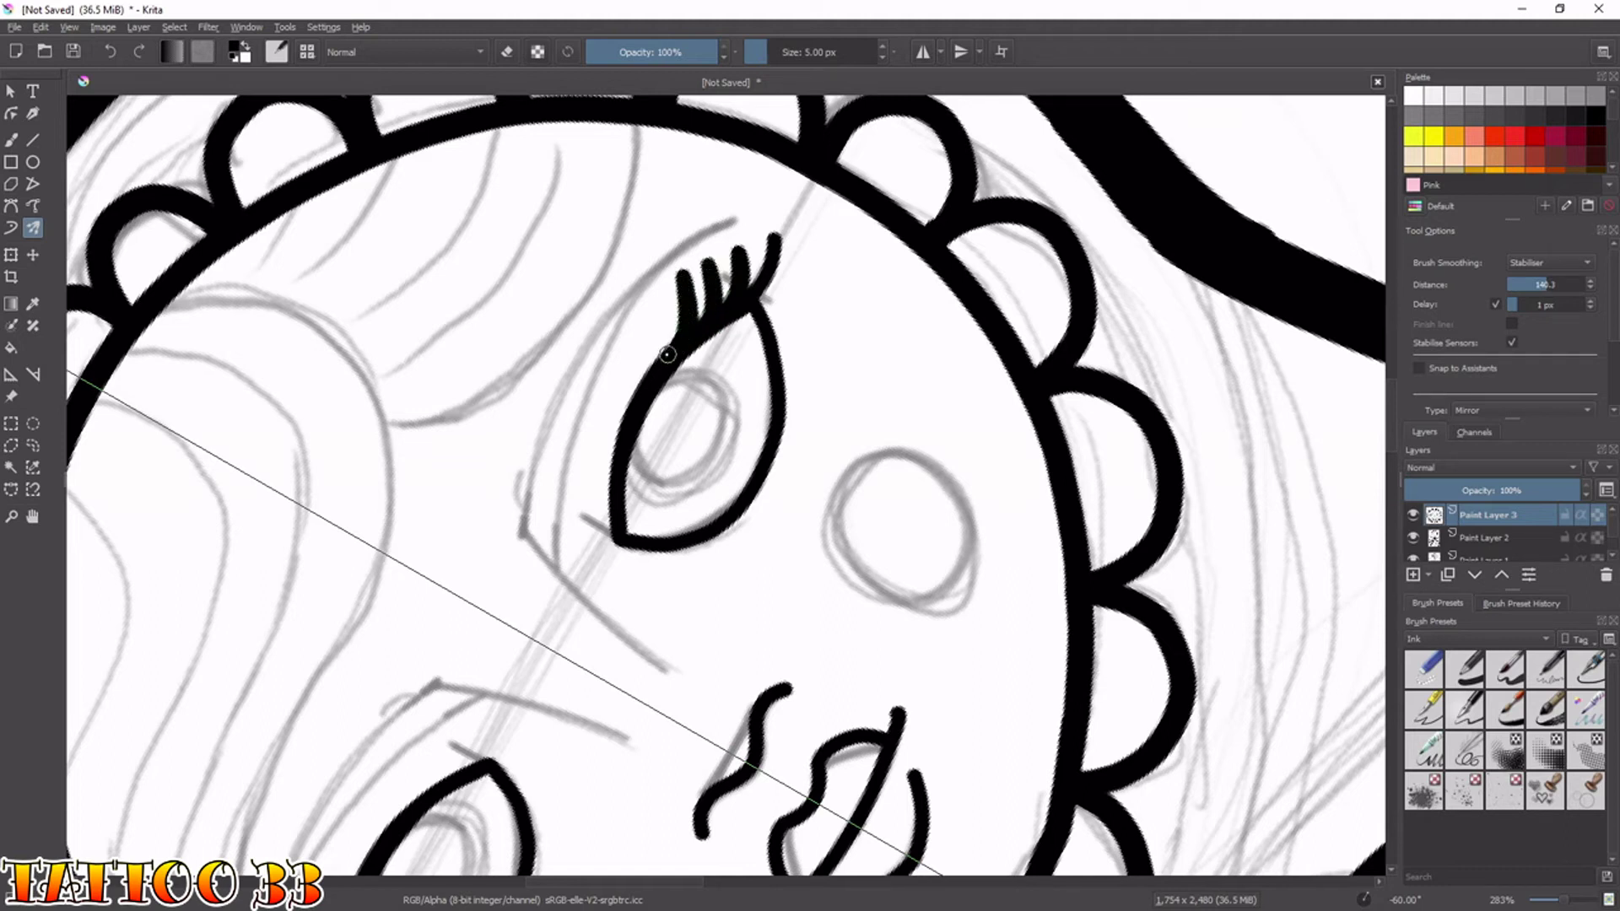
mouse_move(660, 363)
left_mouse_down()
mouse_move(654, 301)
mouse_move(643, 391)
left_mouse_up()
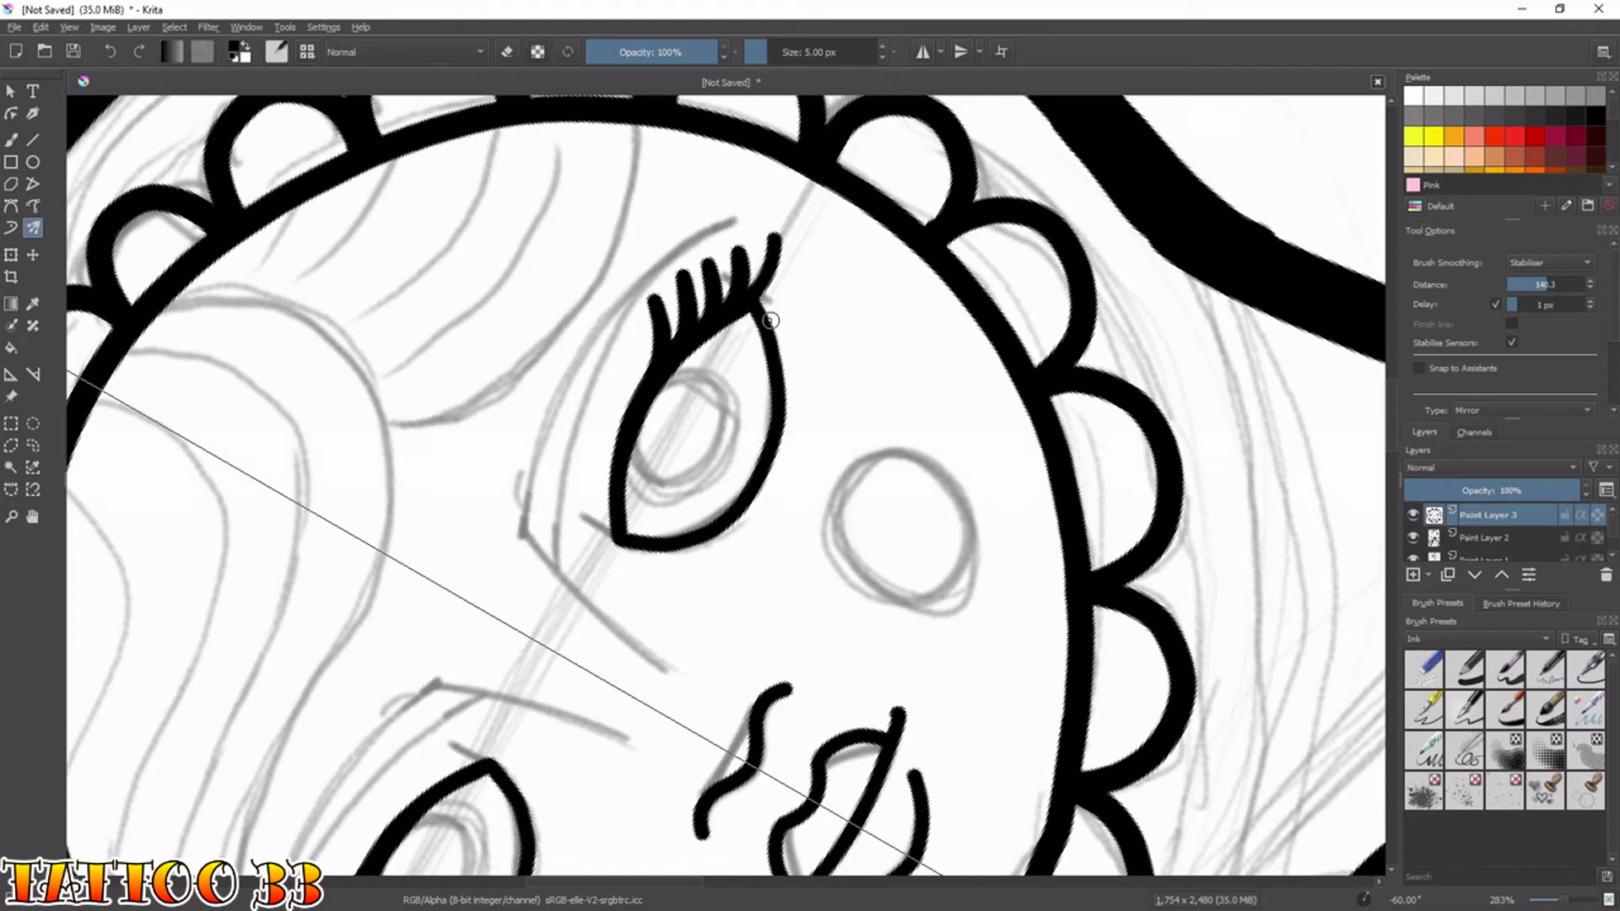
mouse_move(766, 319)
left_mouse_down()
mouse_move(803, 374)
mouse_move(785, 402)
mouse_move(808, 429)
left_mouse_up()
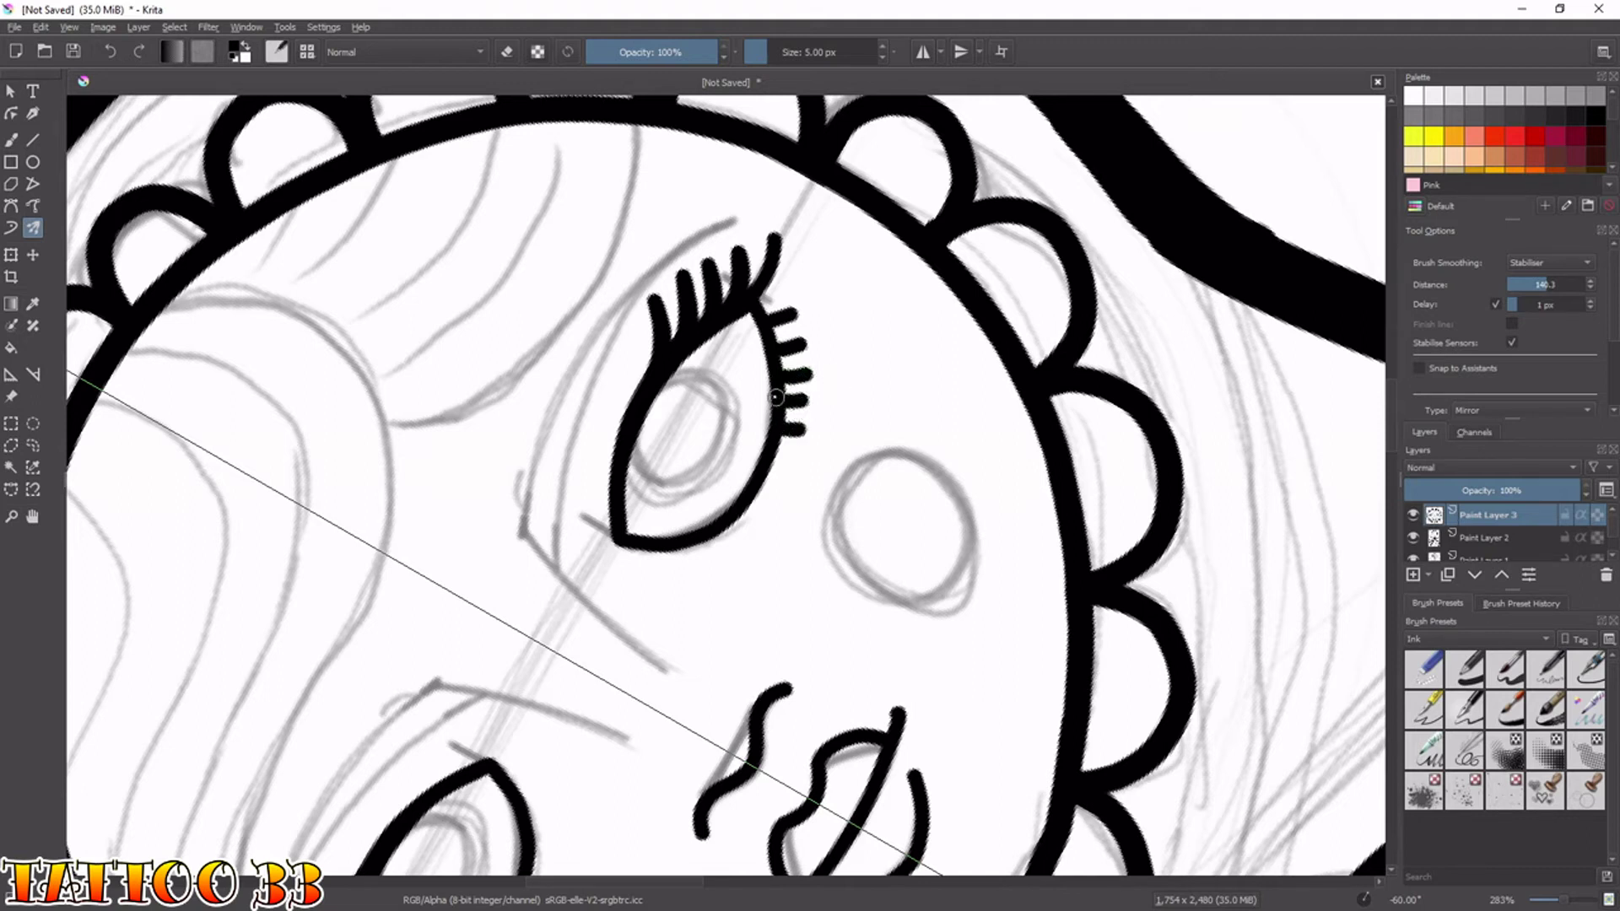
Add a new paint layer above Paint Layer 3, undoing the test dab made inside the eye.
key("6")
key("6")
key("6")
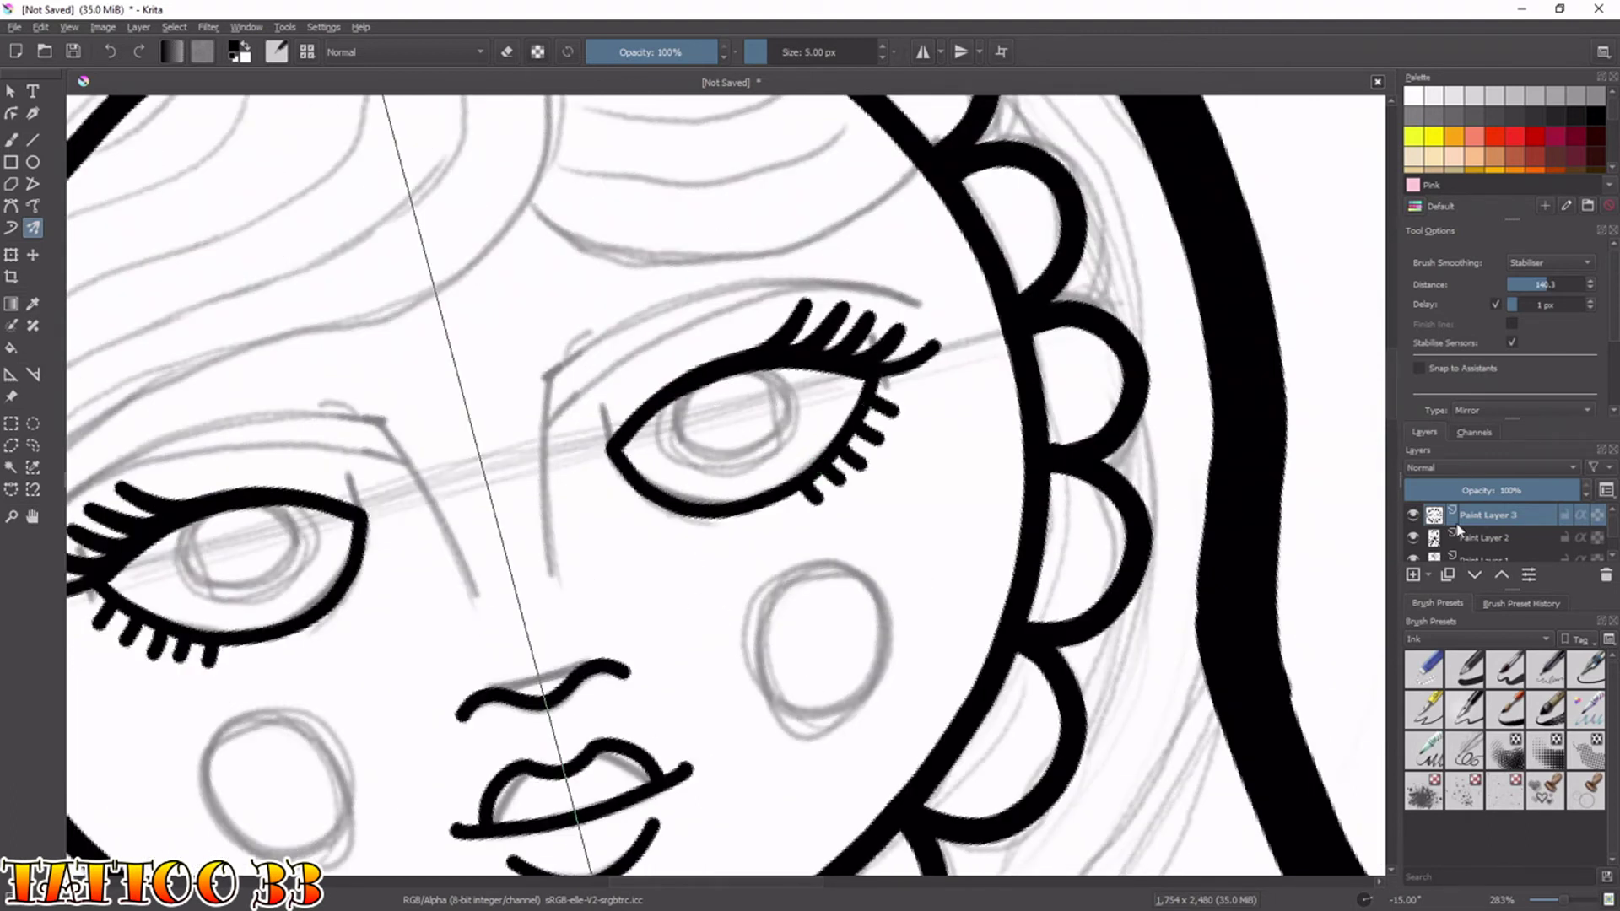
left_click(1412, 515)
left_click(1413, 516)
left_click(1414, 575)
left_click(706, 421)
key("ctrl+z")
Set the brush to 41 px with Basic smoothing and place a solid black pupil in each mirrored eye.
key("bracketright")
key("bracketright")
key("bracketright")
key("bracketright")
key("bracketright")
key("bracketright")
key("bracketright")
key("bracketright")
key("bracketright")
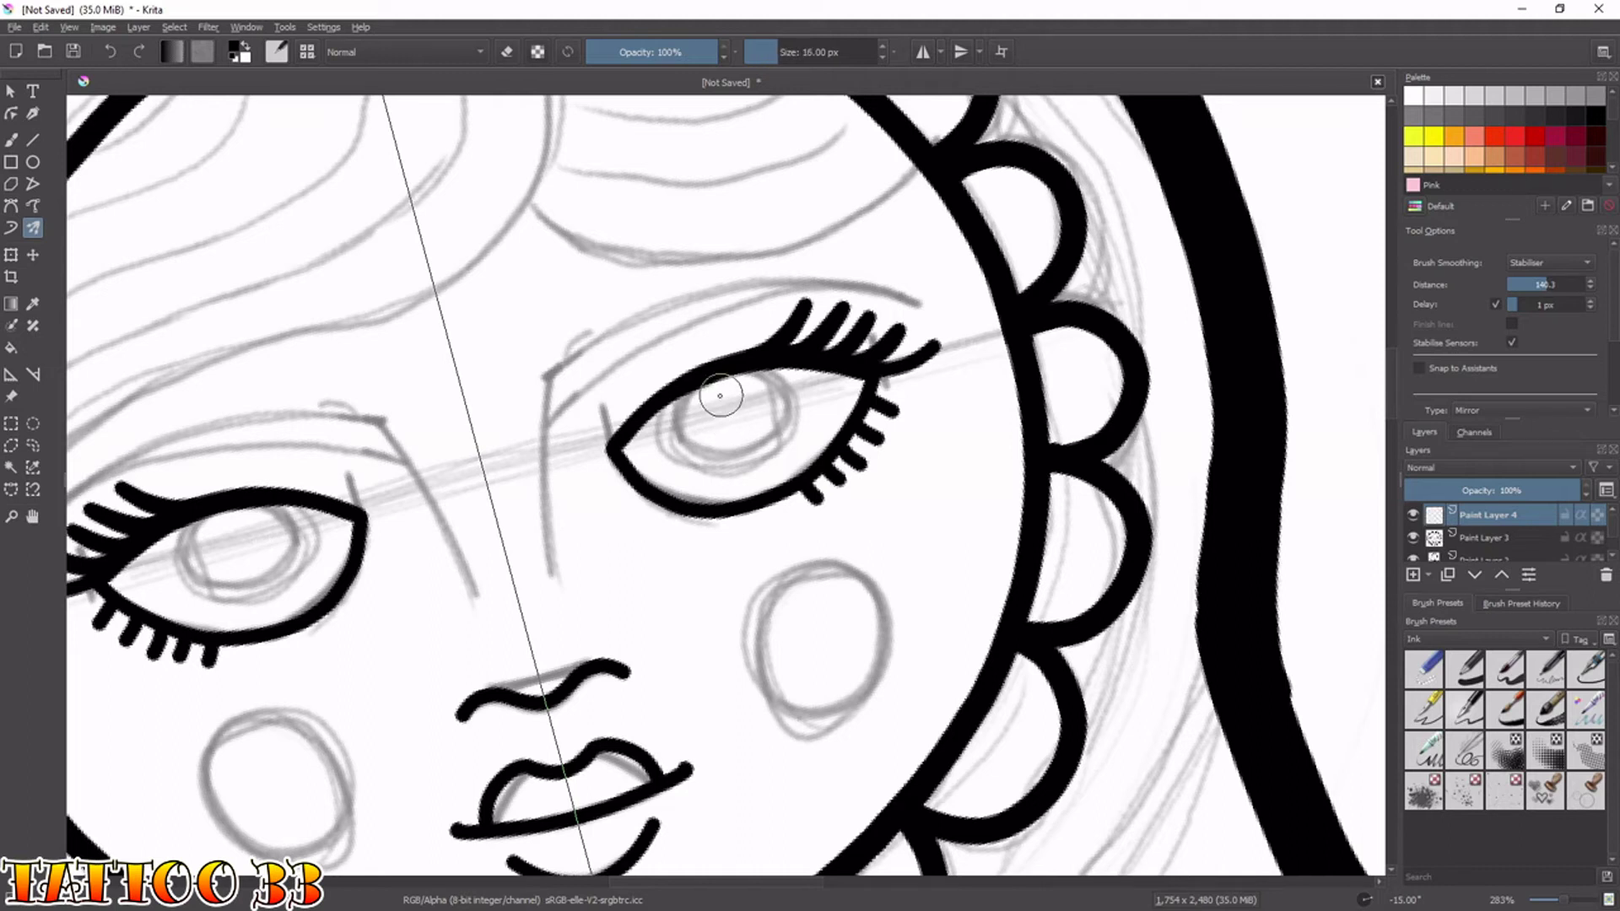
key("bracketright")
key("bracketright")
key("bracketleft")
key("bracketleft")
key("bracketleft")
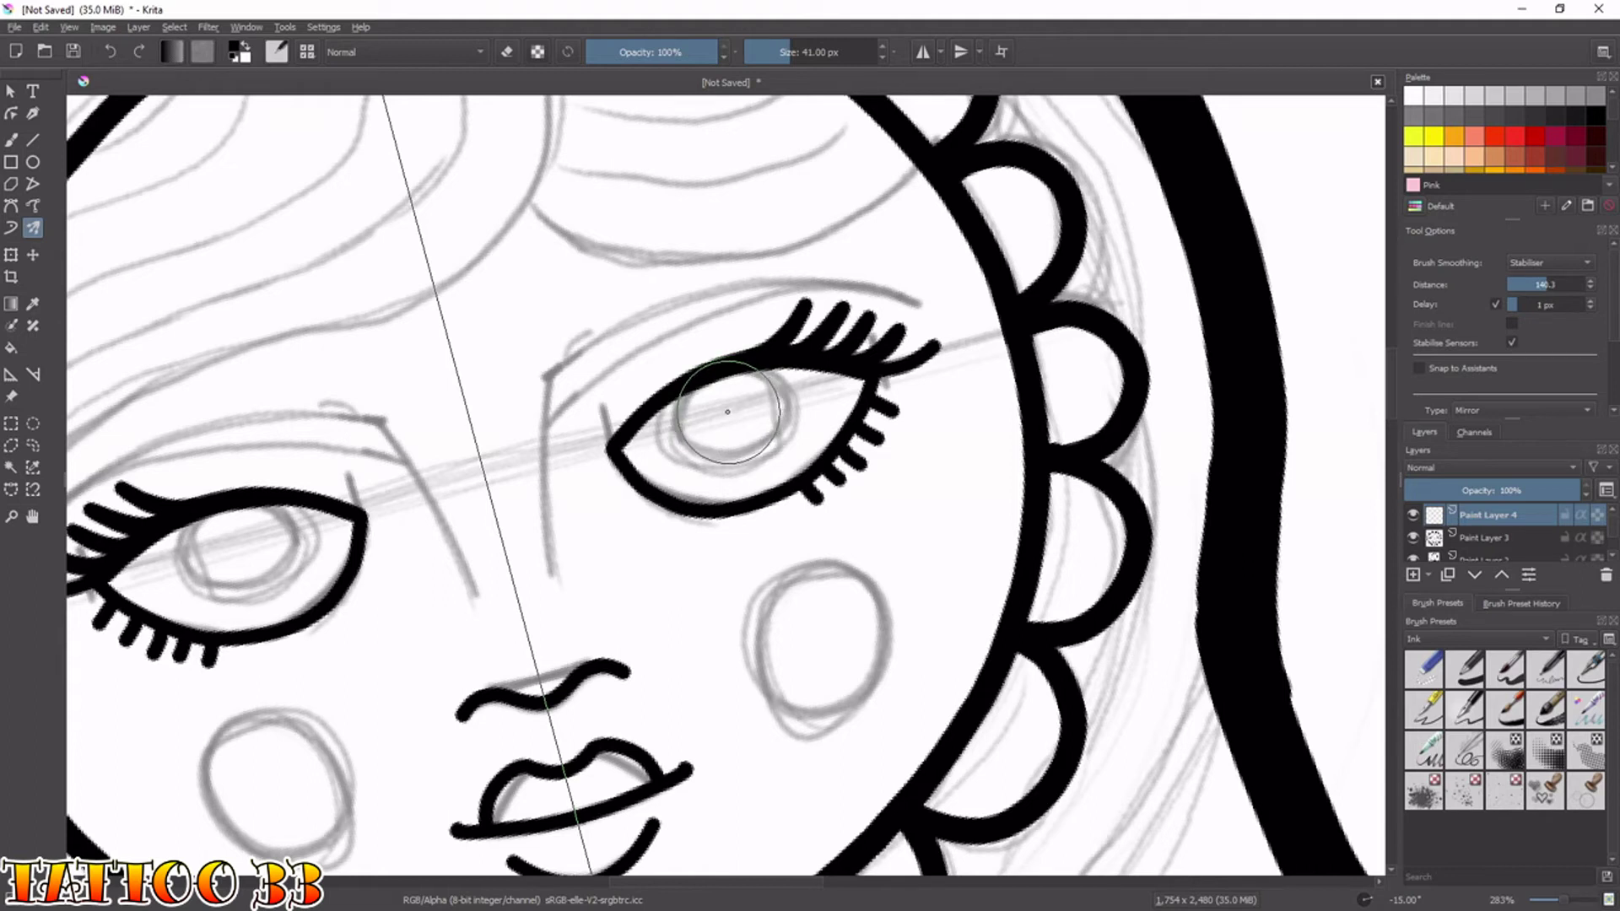
left_click(1550, 263)
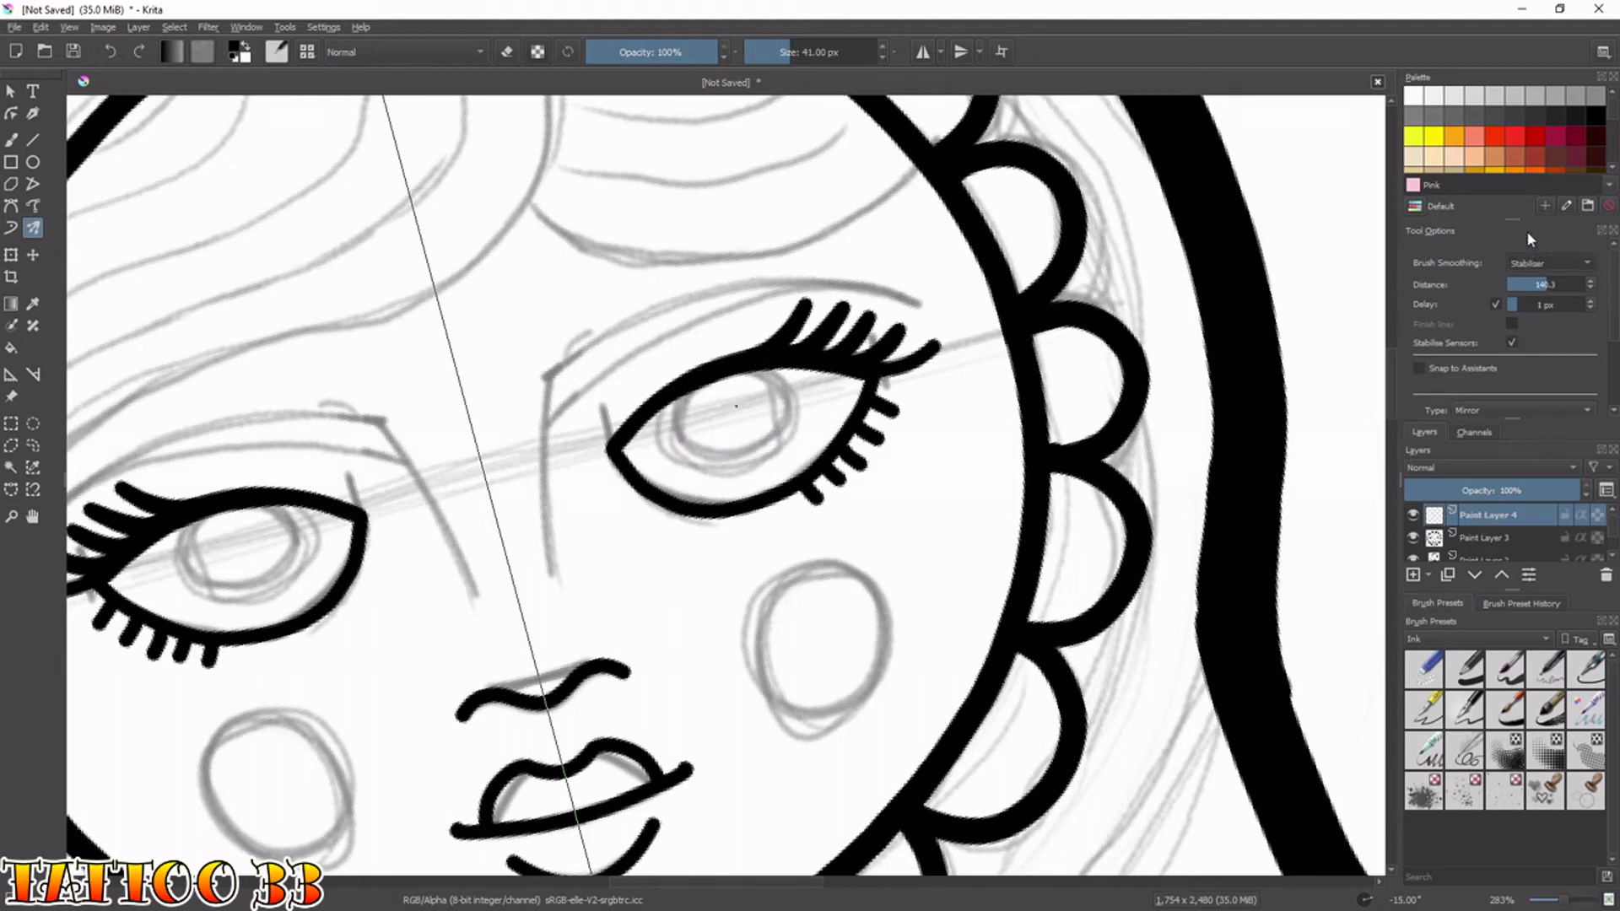
left_click(1526, 230)
left_click_drag(731, 413, 734, 418)
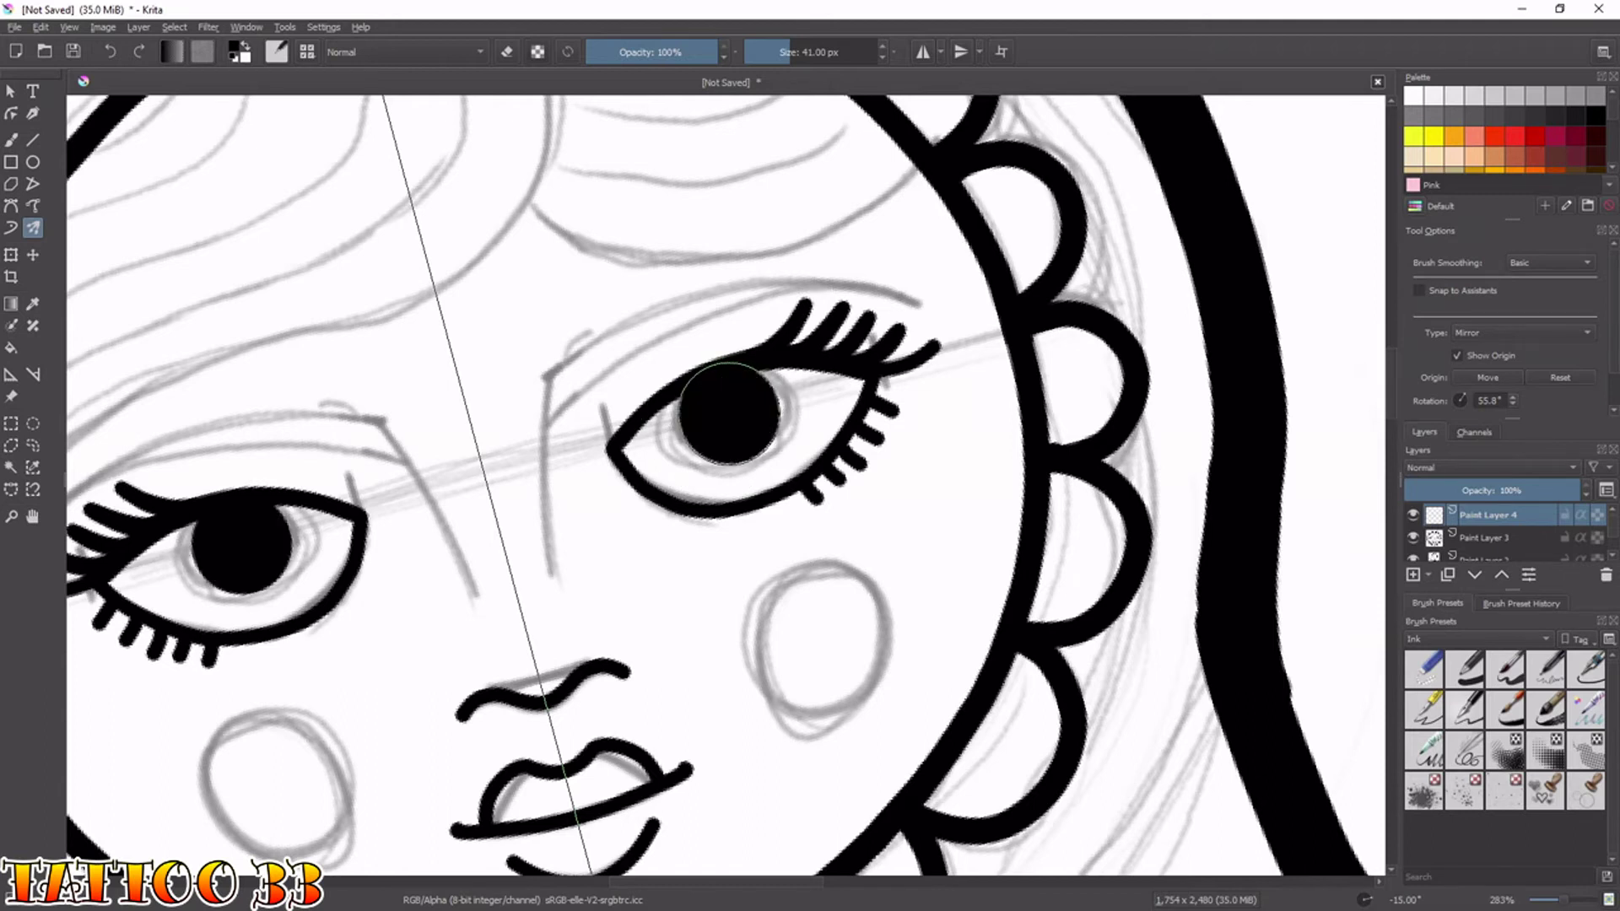
Erase a small round highlight in the upper part of both pupils with a 12 px eraser.
key("bracketleft")
key("bracketleft")
key("bracketleft")
key("bracketleft")
key("bracketleft")
key("bracketleft")
key("e")
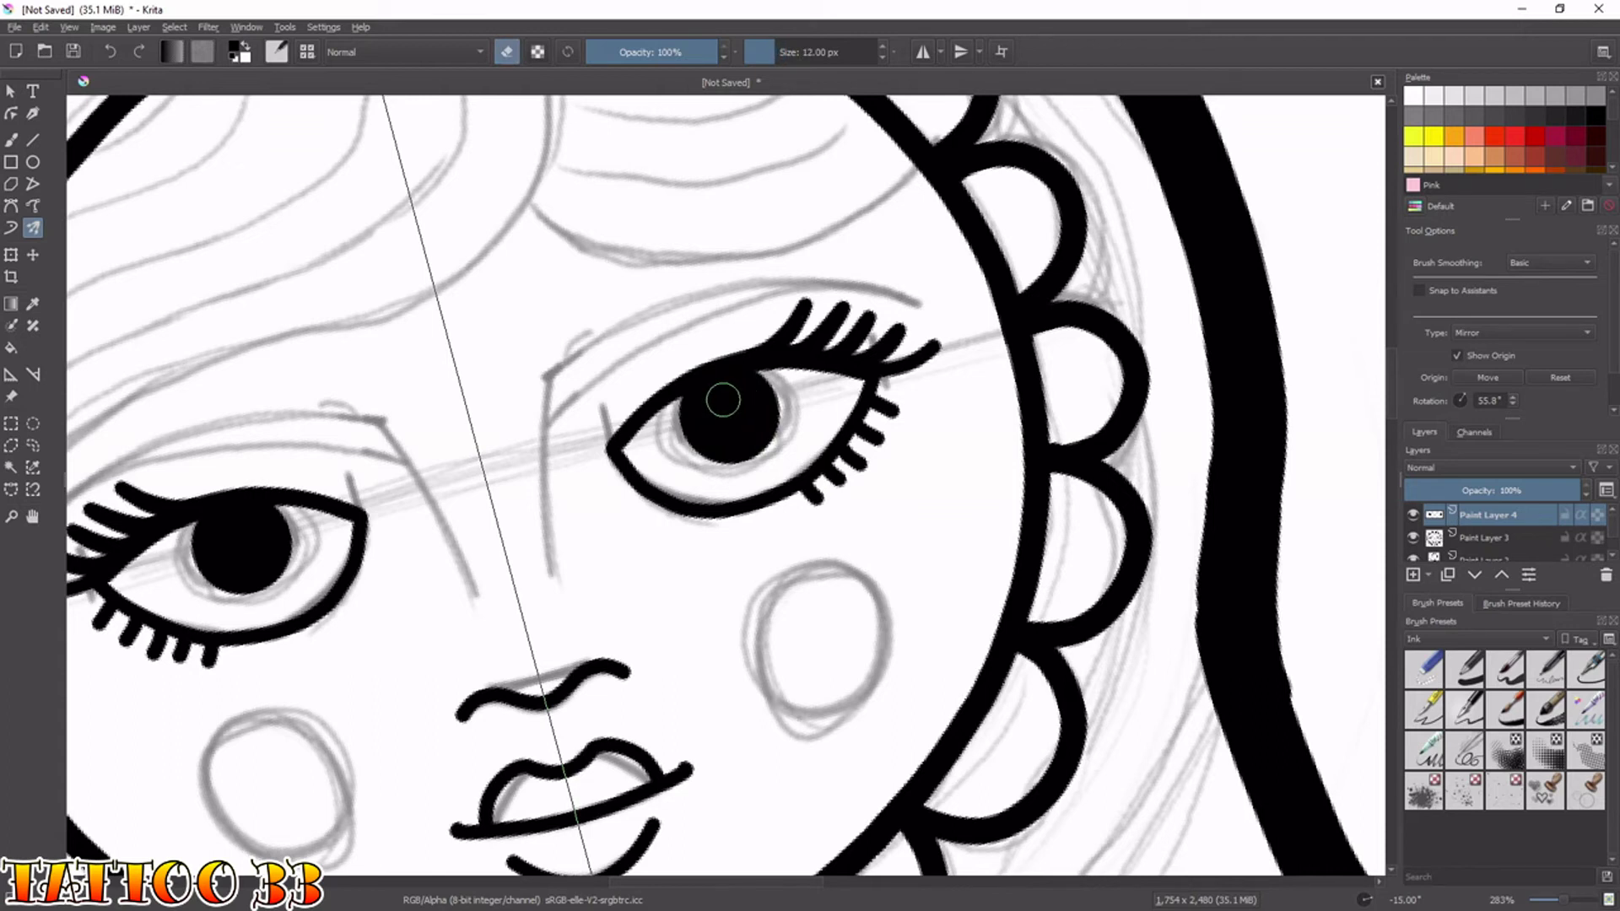
left_click(724, 400)
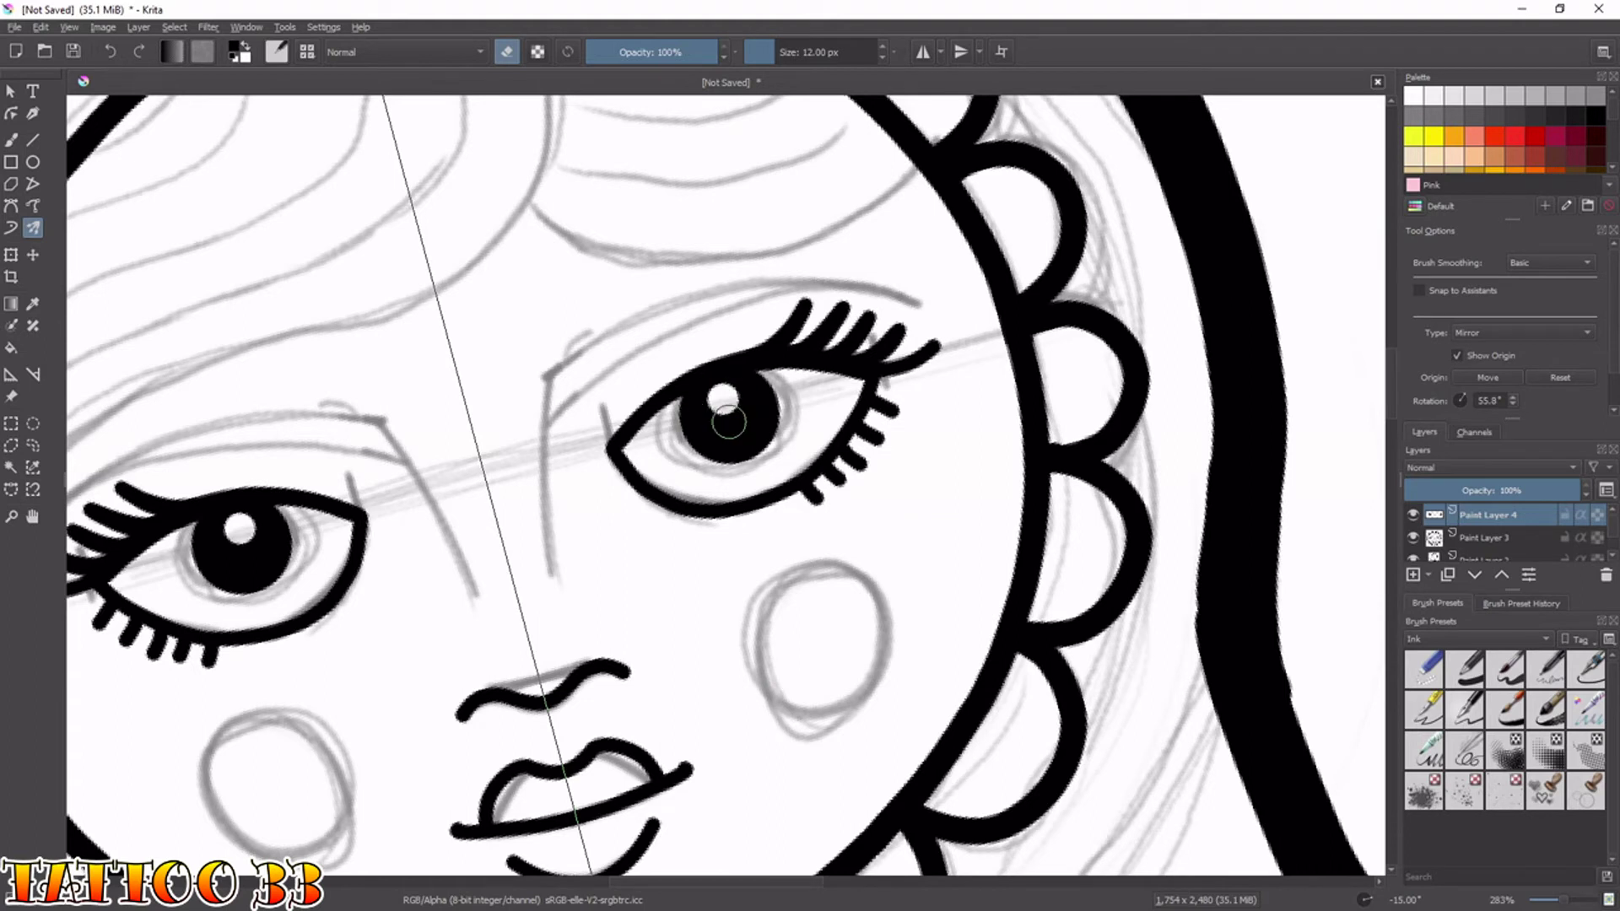
Ink the bold outline of the larger swept hair section using the unmirrored freehand brush at 13 px with Stabiliser smoothing, undoing the first attempt.
key("b")
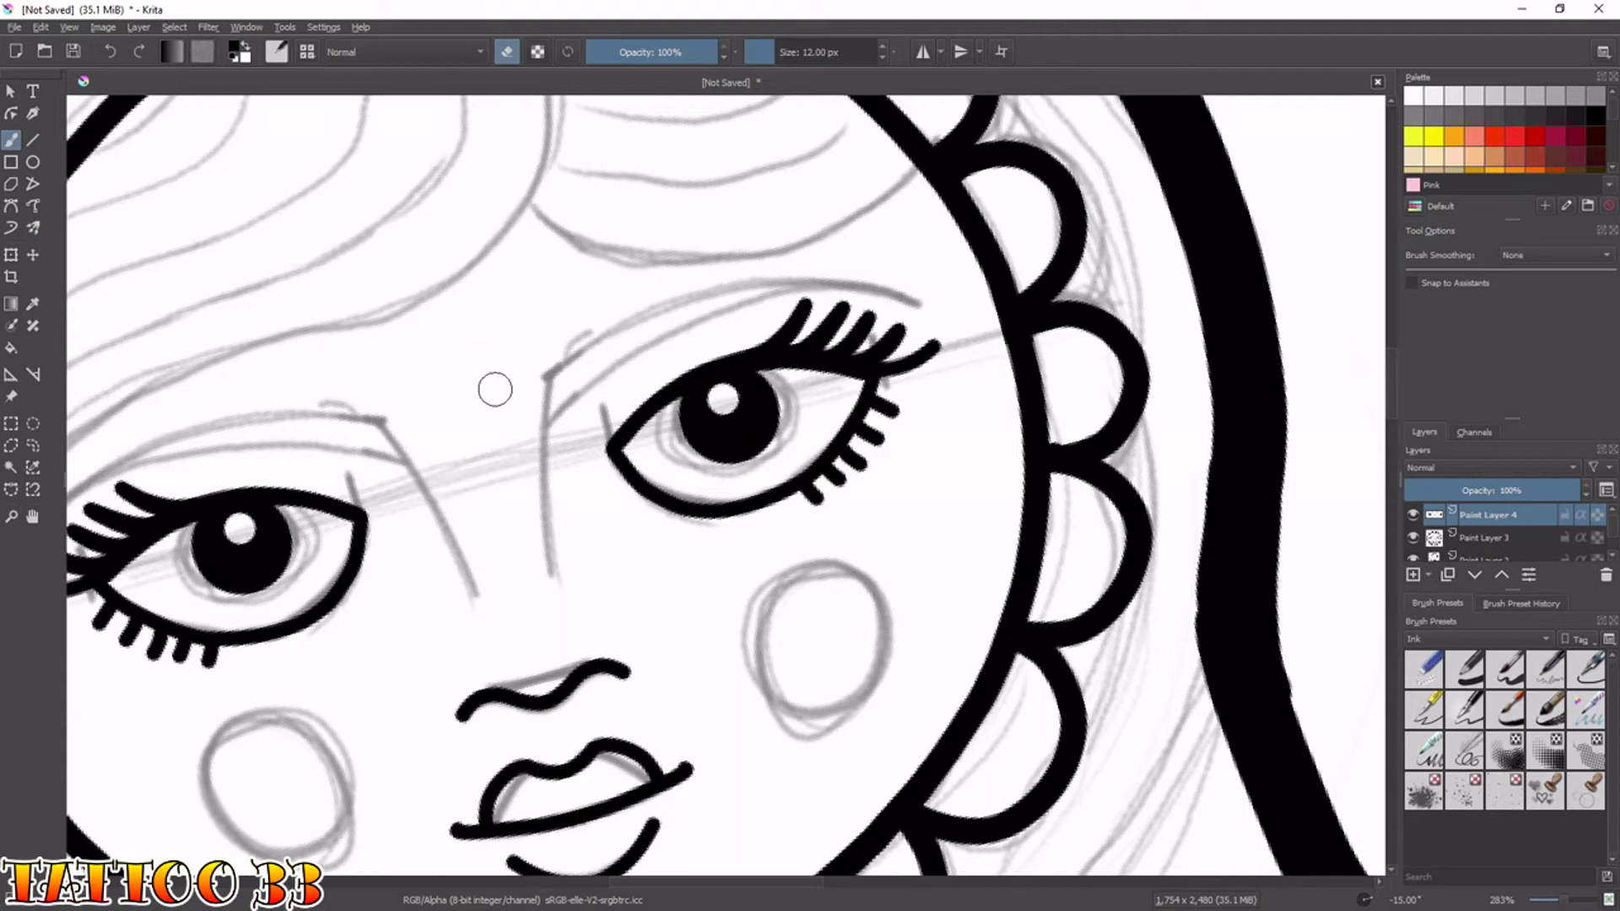
key("minus")
key("minus")
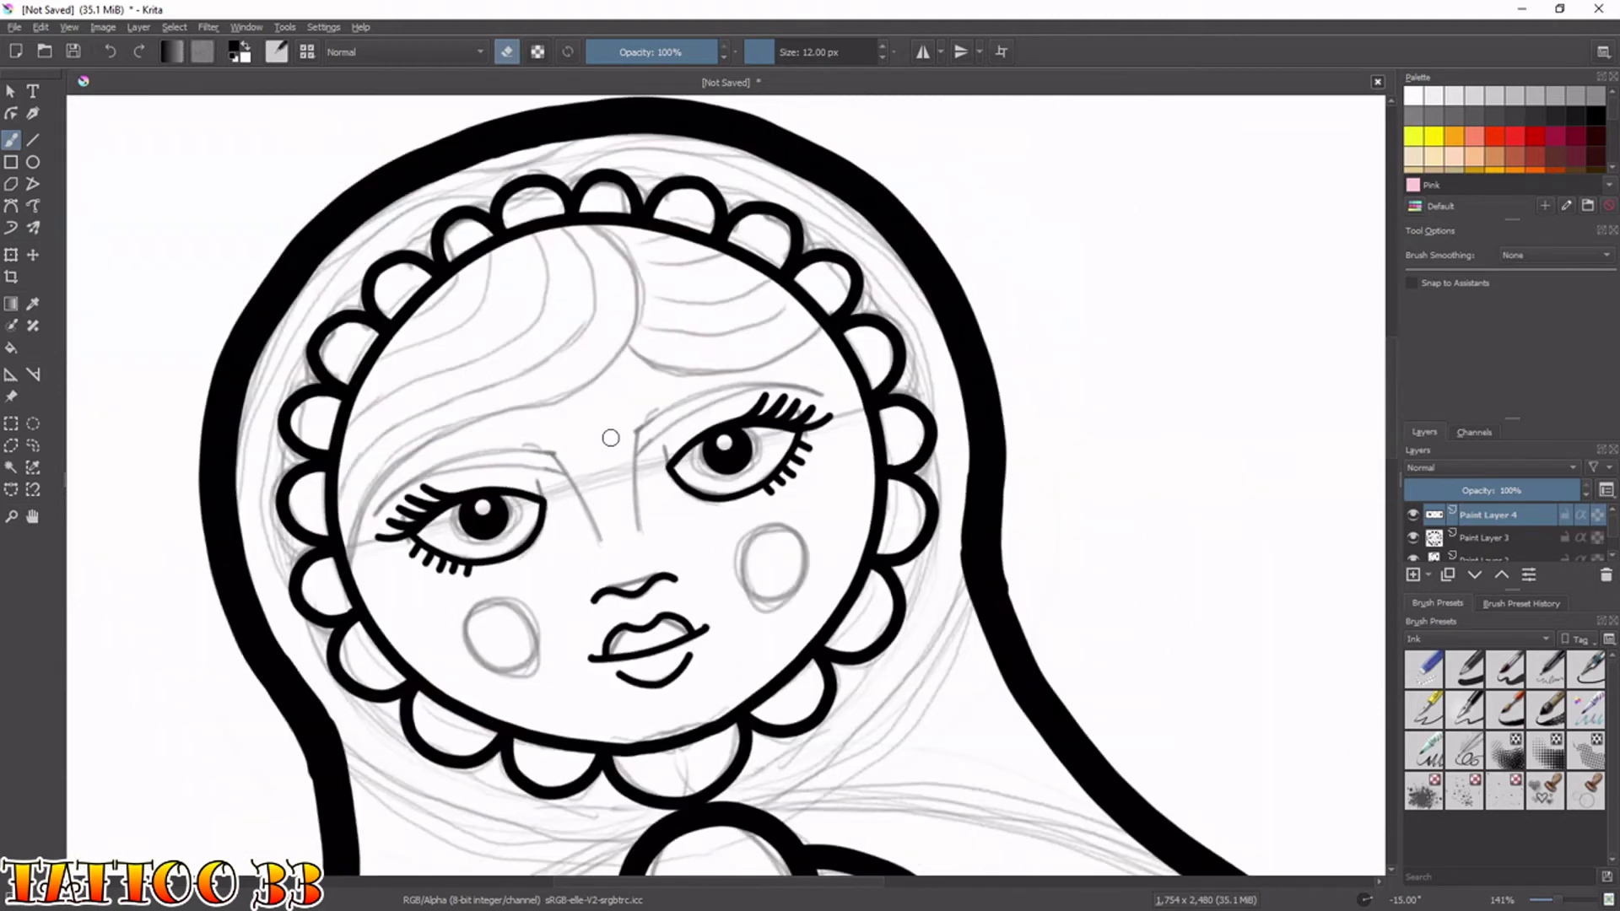
left_click(1526, 257)
left_click(1511, 300)
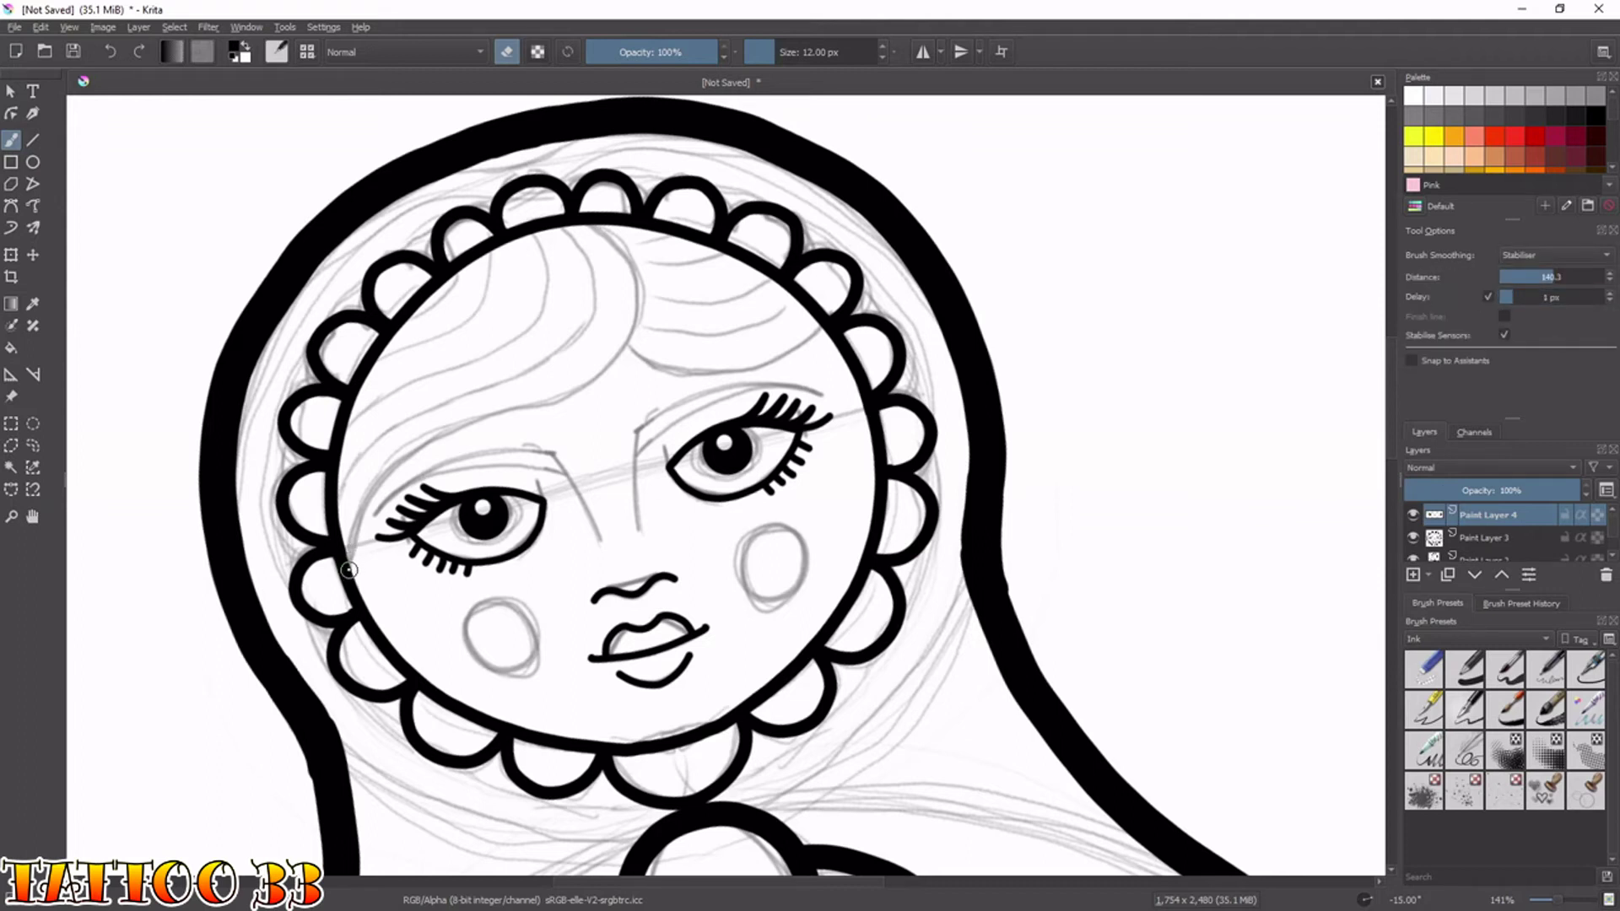
key("bracketright")
key("bracketright")
key("bracketright")
key("e")
mouse_move(346, 567)
left_mouse_down()
mouse_move(361, 507)
mouse_move(398, 460)
mouse_move(561, 393)
mouse_move(621, 347)
mouse_move(643, 308)
mouse_move(635, 269)
mouse_move(584, 218)
left_mouse_up()
key("ctrl+z")
key("bracketleft")
key("4")
key("4")
key("4")
key("4")
key("4")
key("4")
key("4")
key("4")
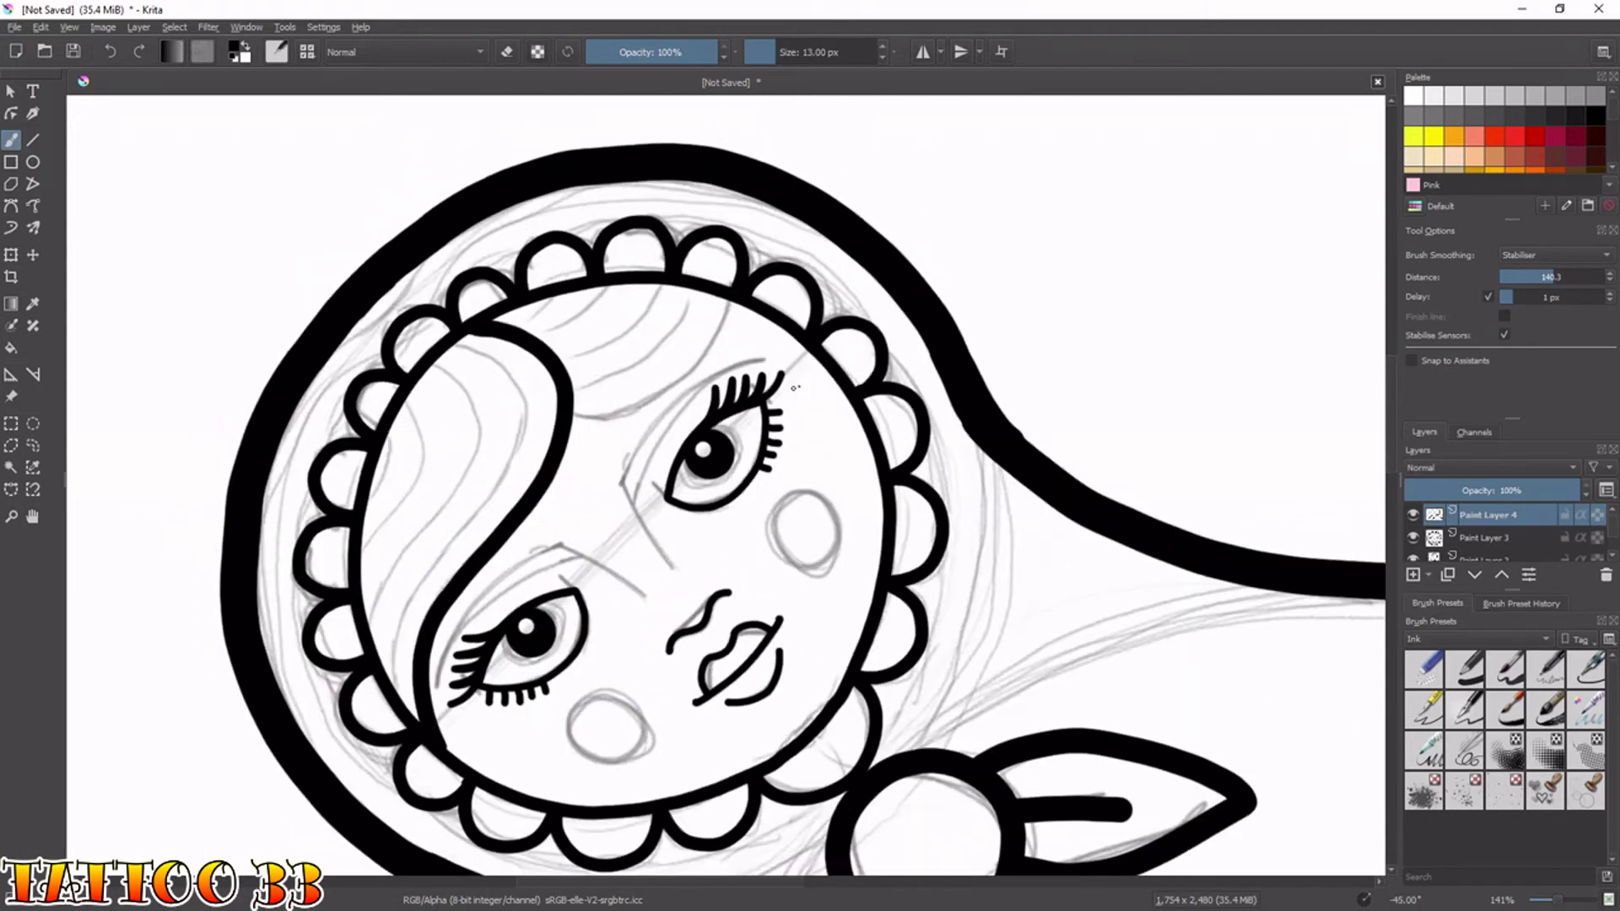
Ink the bold curved outline of the smaller hair section from the face border to the larger section.
key("4")
key("4")
key("4")
key("4")
key("4")
key("4")
key("4")
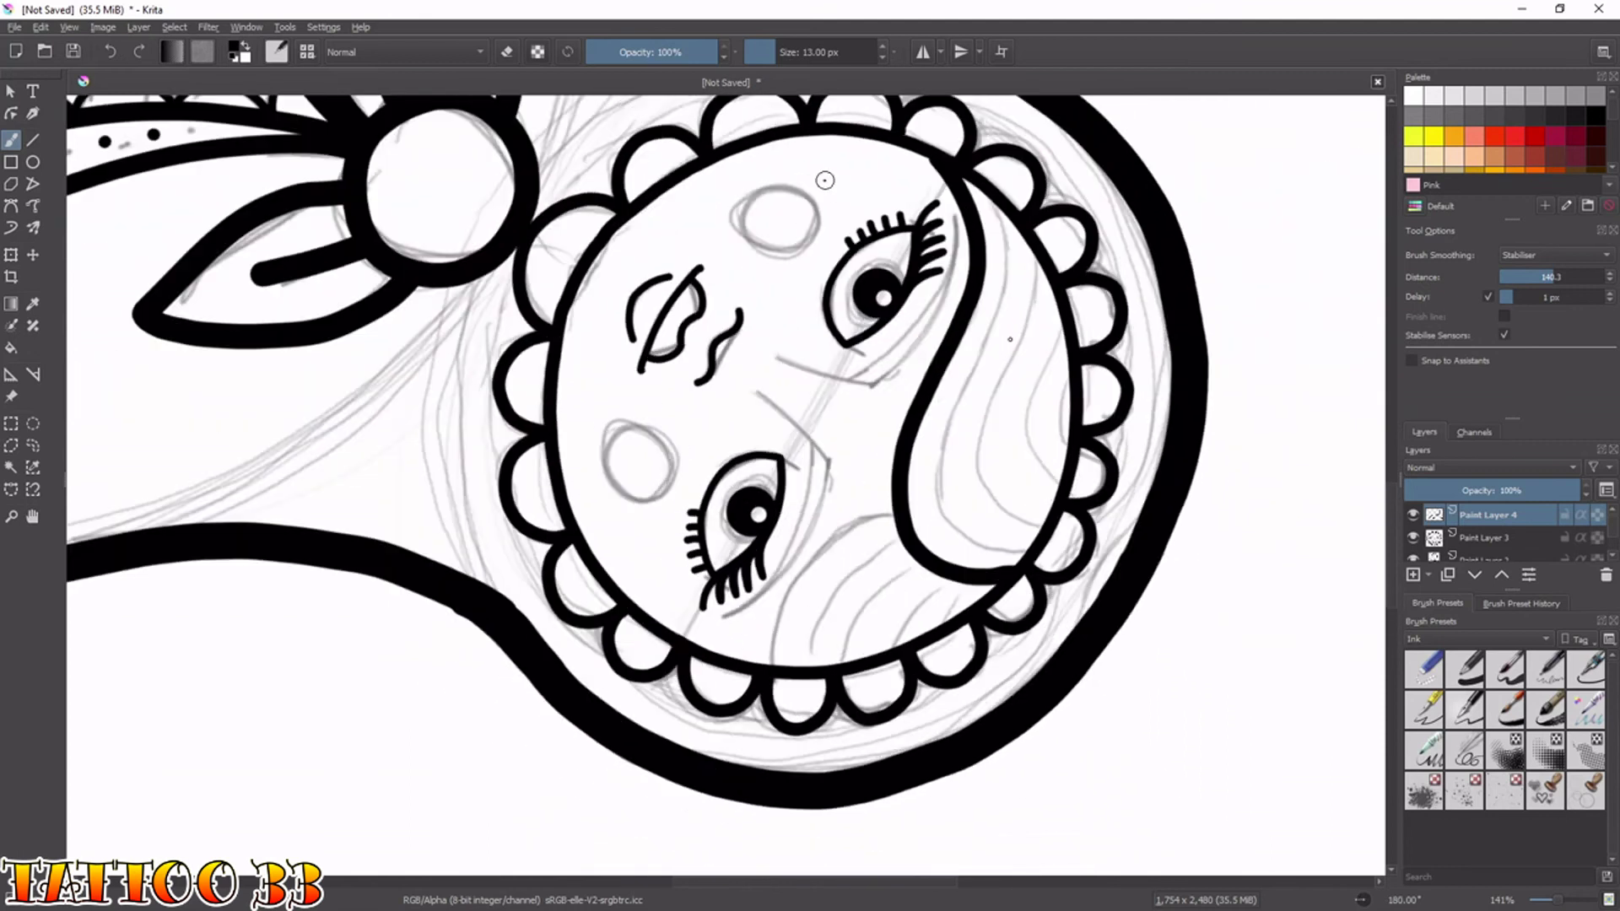
mouse_move(774, 667)
left_mouse_down()
mouse_move(809, 566)
mouse_move(897, 508)
left_mouse_up()
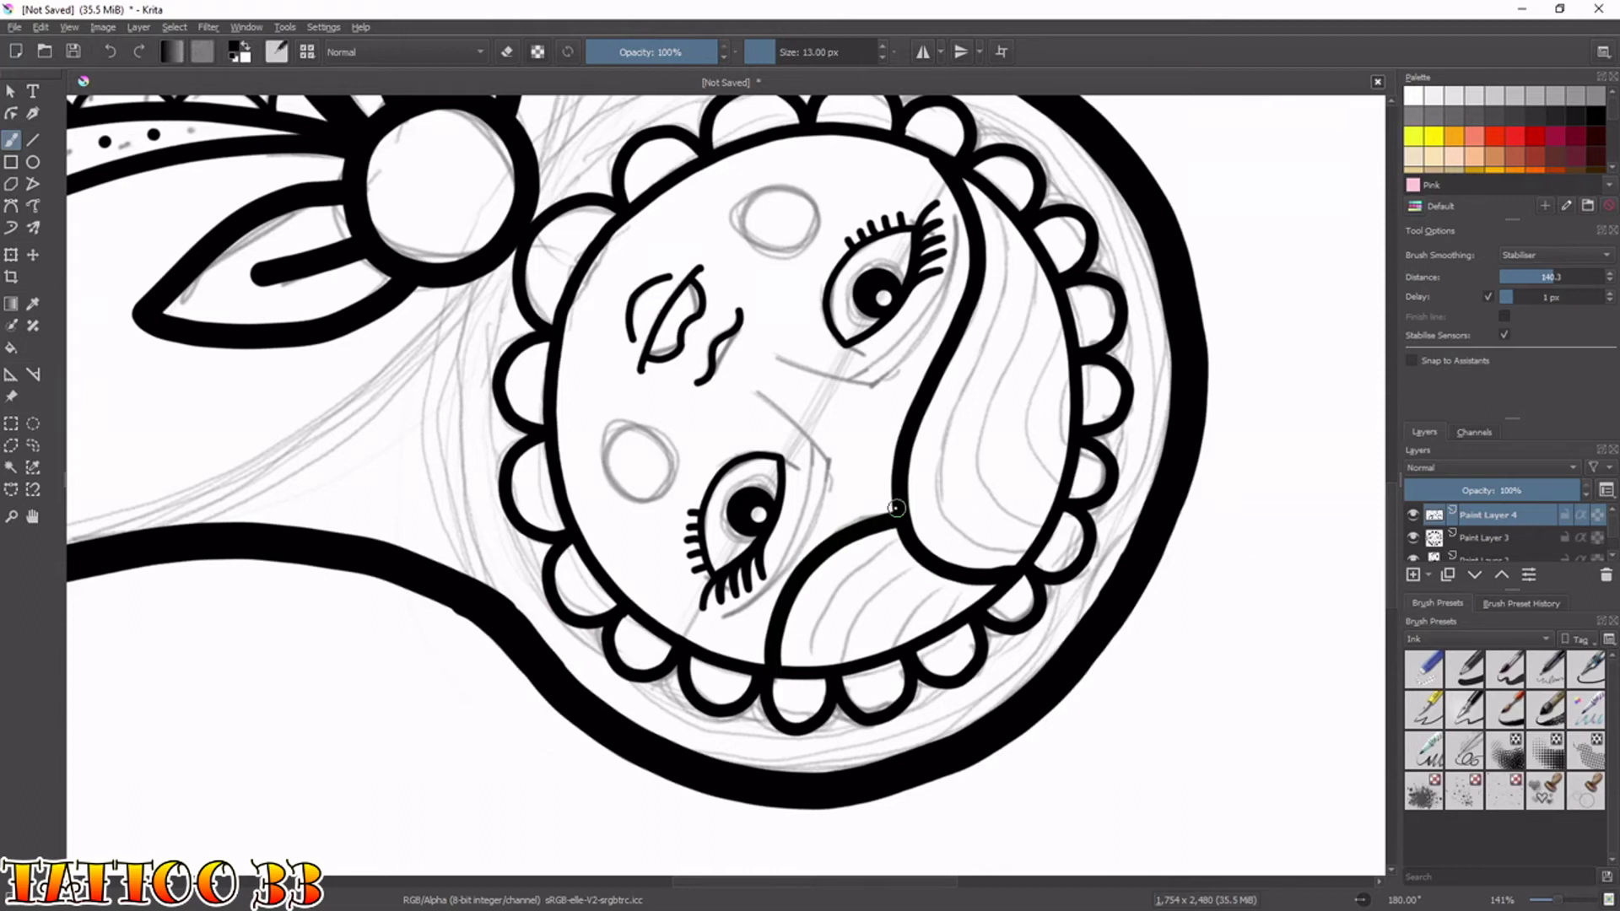
Reduce the brush to 6 px and ink the first strand line inside the smaller hair section, undoing the first attempt.
key("bracketleft")
key("bracketleft")
key("bracketleft")
key("bracketleft")
key("bracketleft")
mouse_move(791, 667)
left_mouse_down()
mouse_move(811, 595)
mouse_move(863, 550)
left_mouse_up()
key("ctrl+z")
mouse_move(793, 667)
left_mouse_down()
mouse_move(824, 587)
mouse_move(897, 537)
left_mouse_up()
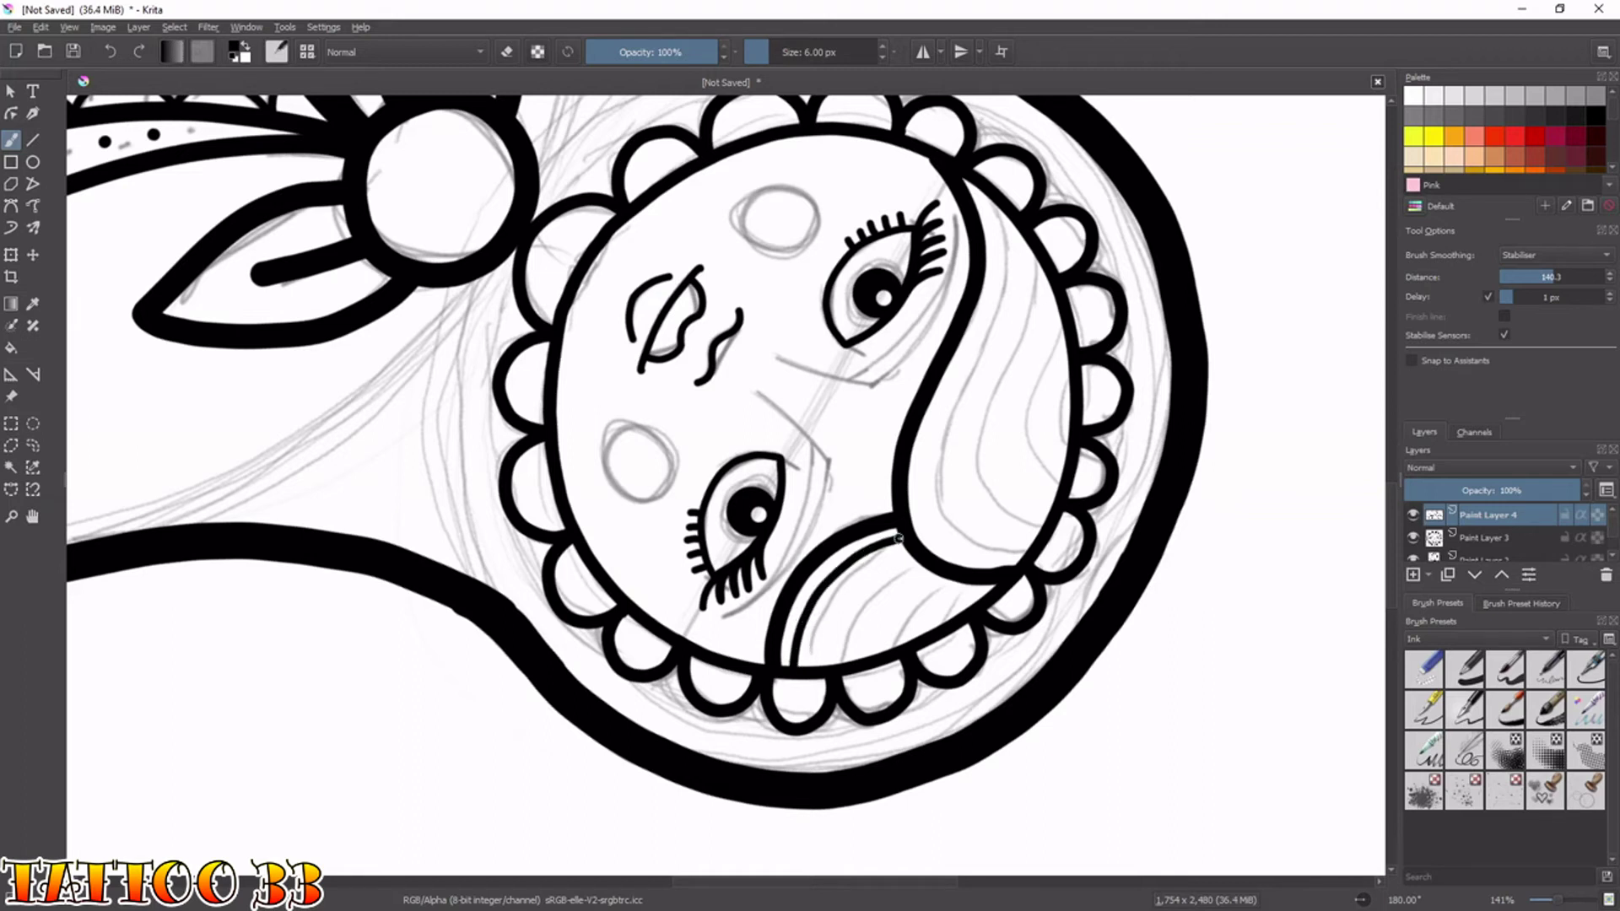
Fill the rest of the smaller hair section with curved 6 px strand lines, redrawing the third line.
mouse_move(813, 666)
left_mouse_down()
mouse_move(841, 593)
mouse_move(906, 558)
left_mouse_up()
mouse_move(844, 666)
left_mouse_down()
mouse_move(865, 604)
mouse_move(919, 555)
left_mouse_up()
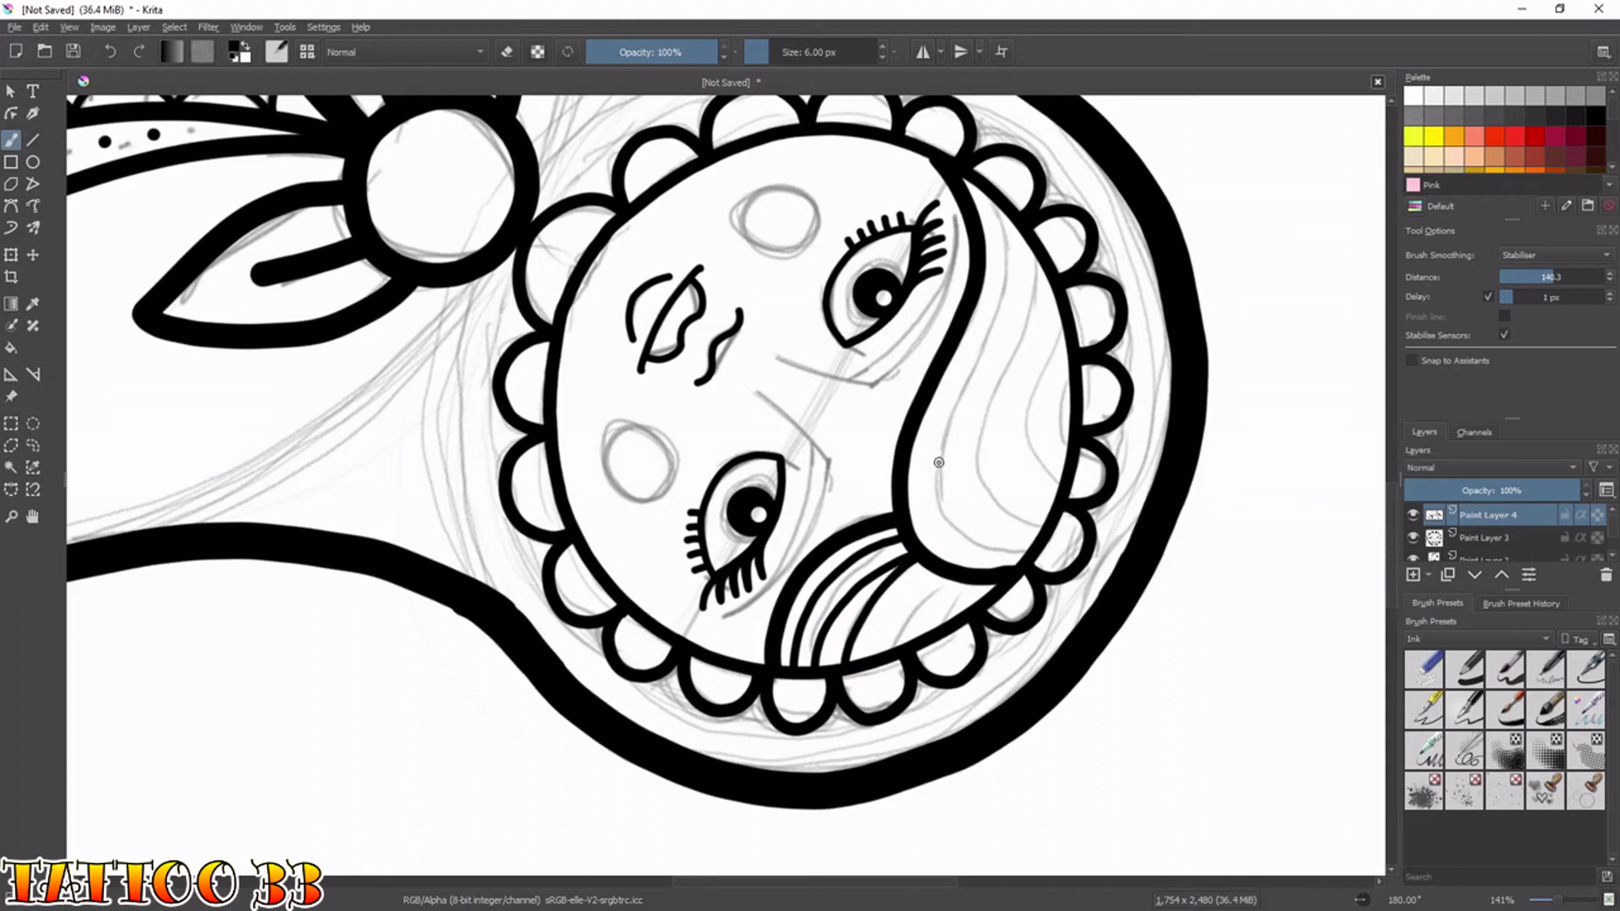
key("ctrl+z")
left_click_drag(834, 663, 921, 557)
key("ctrl+z")
mouse_move(842, 664)
left_mouse_down()
mouse_move(875, 602)
mouse_move(928, 572)
left_mouse_up()
left_click_drag(870, 657, 941, 581)
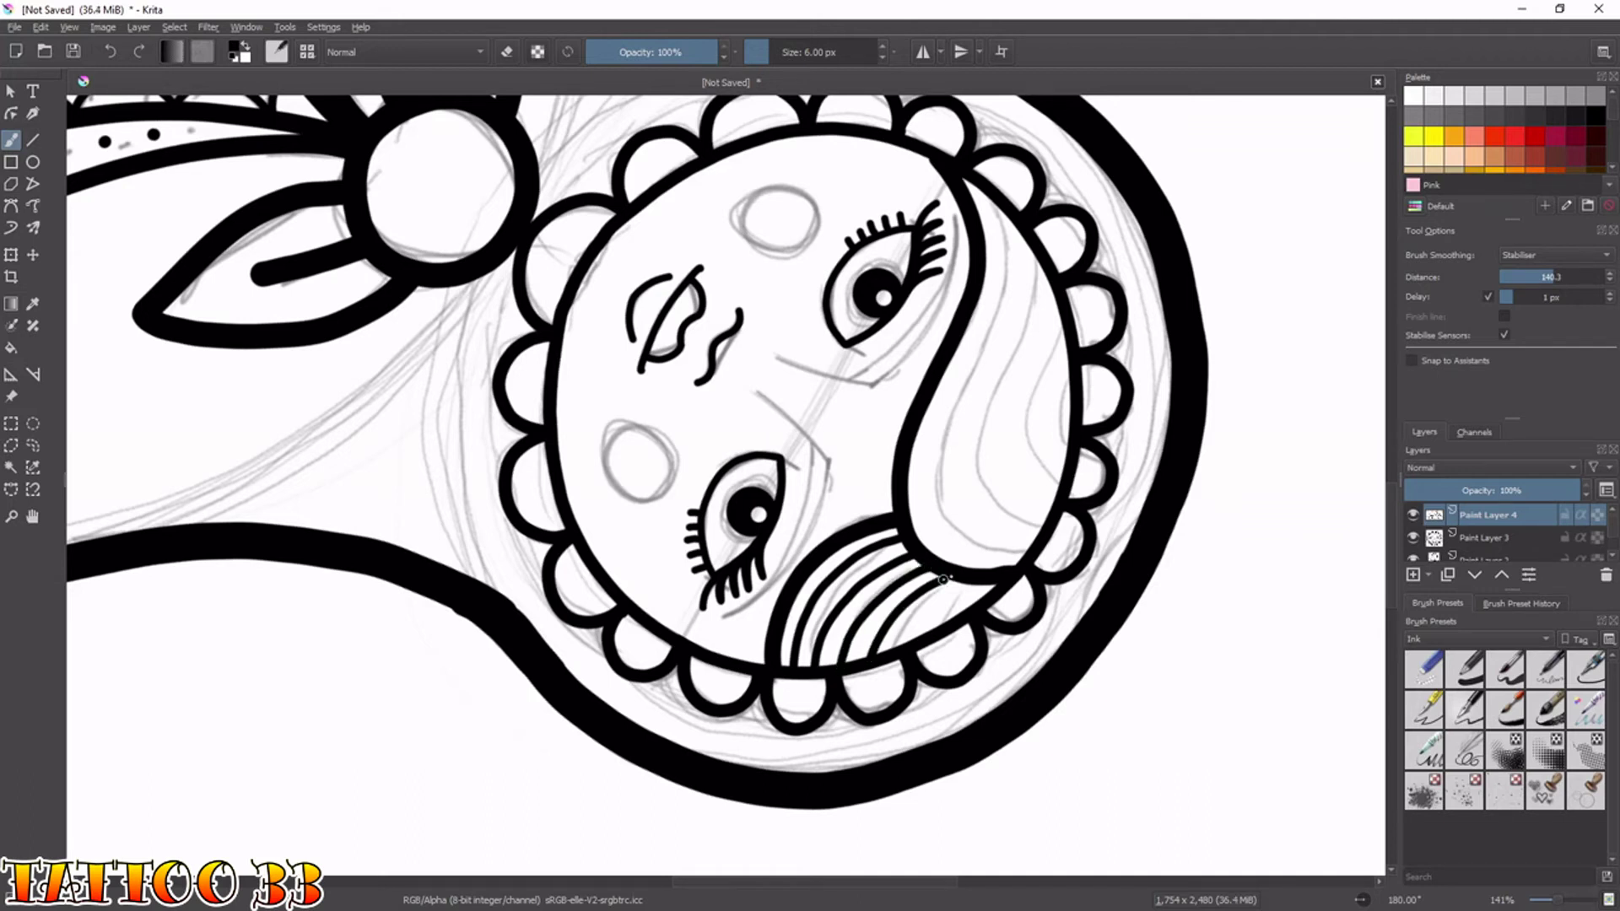
mouse_move(916, 641)
left_mouse_down()
mouse_move(978, 579)
mouse_move(962, 619)
mouse_move(998, 566)
left_mouse_up()
Ink roughly parallel, curved 6 px strand lines across the larger hair section, redrawing the unsatisfactory ones.
mouse_move(1000, 205)
left_mouse_down()
mouse_move(1002, 309)
mouse_move(943, 457)
mouse_move(951, 517)
mouse_move(1010, 561)
left_mouse_up()
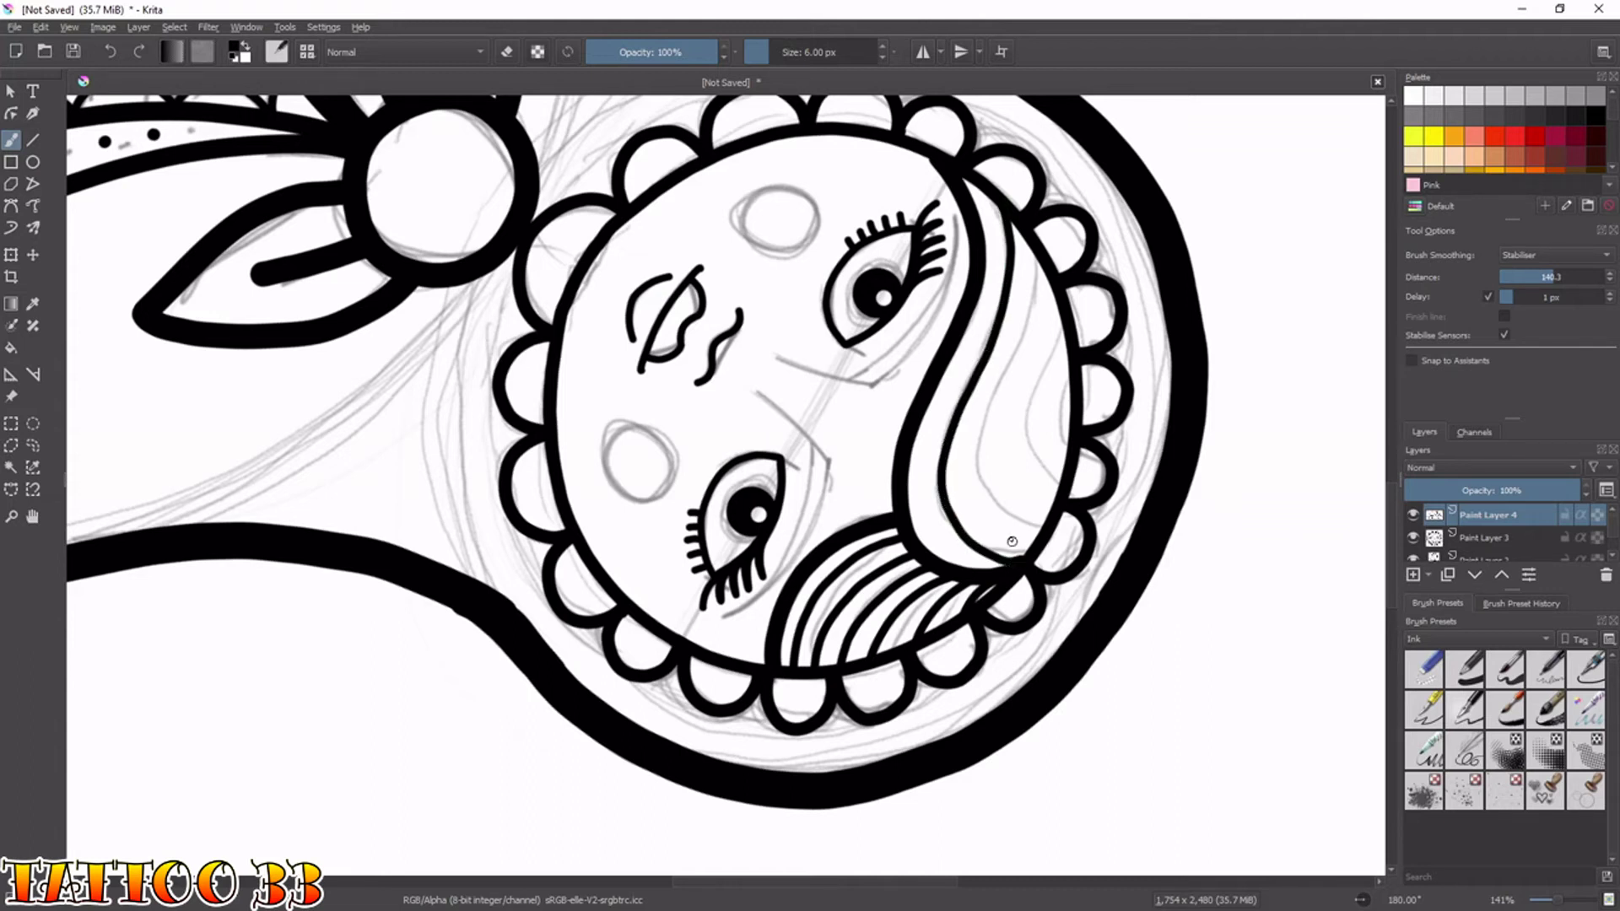
key("ctrl+z")
mouse_move(992, 198)
left_mouse_down()
mouse_move(997, 329)
mouse_move(925, 493)
mouse_move(920, 550)
mouse_move(1019, 346)
mouse_move(1029, 255)
left_mouse_up()
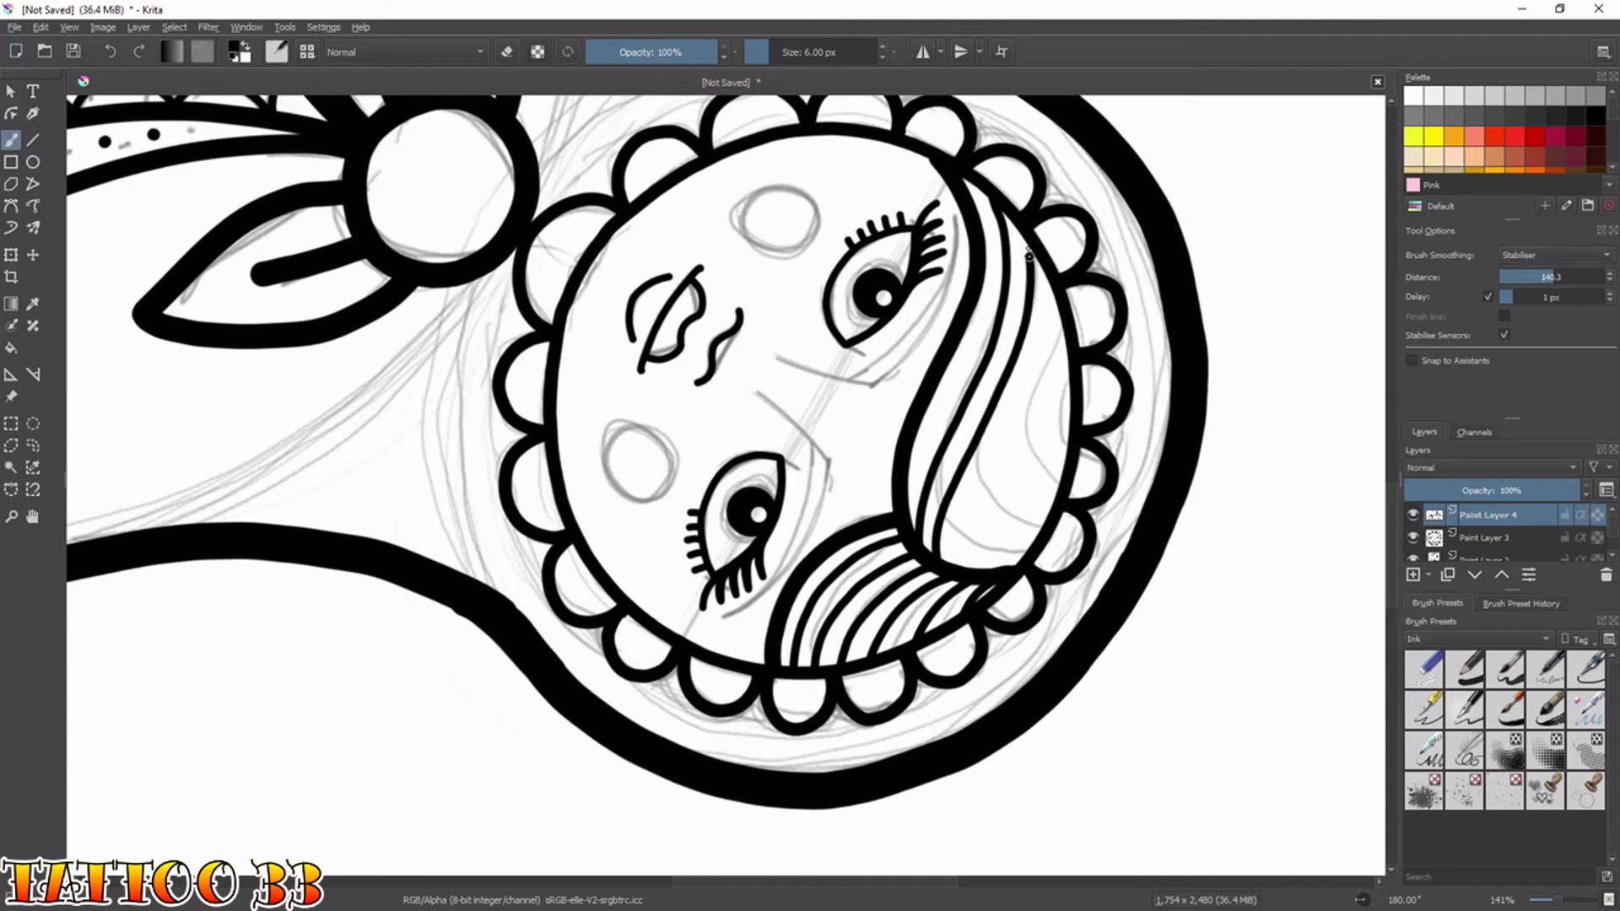
left_click_drag(963, 573, 1052, 291)
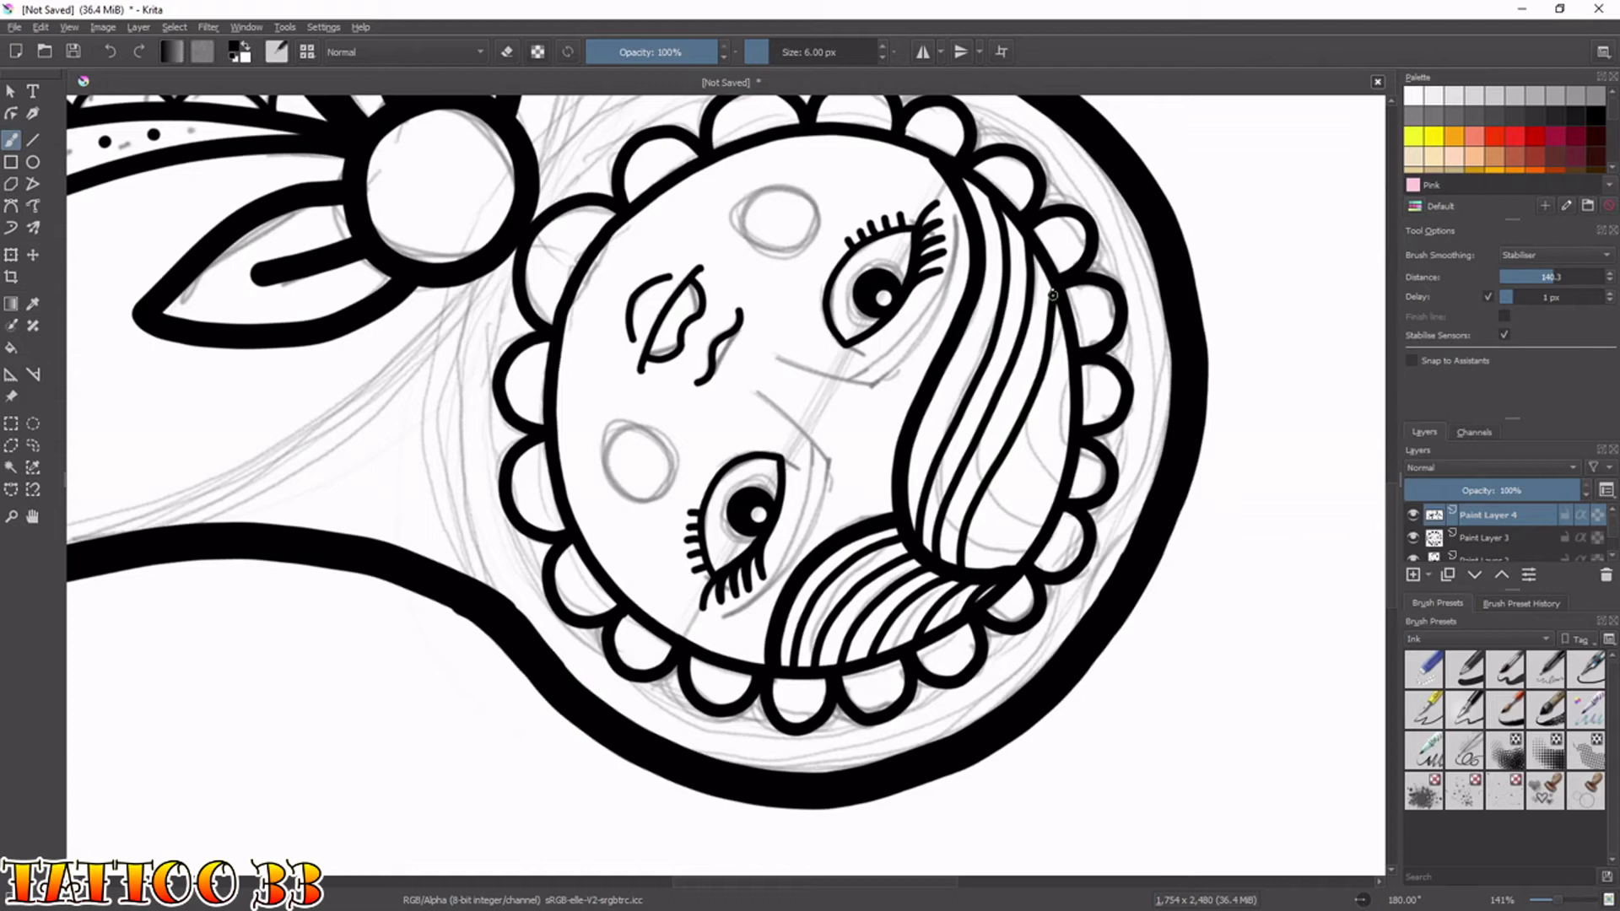
key("ctrl+z")
left_click_drag(957, 566, 1056, 309)
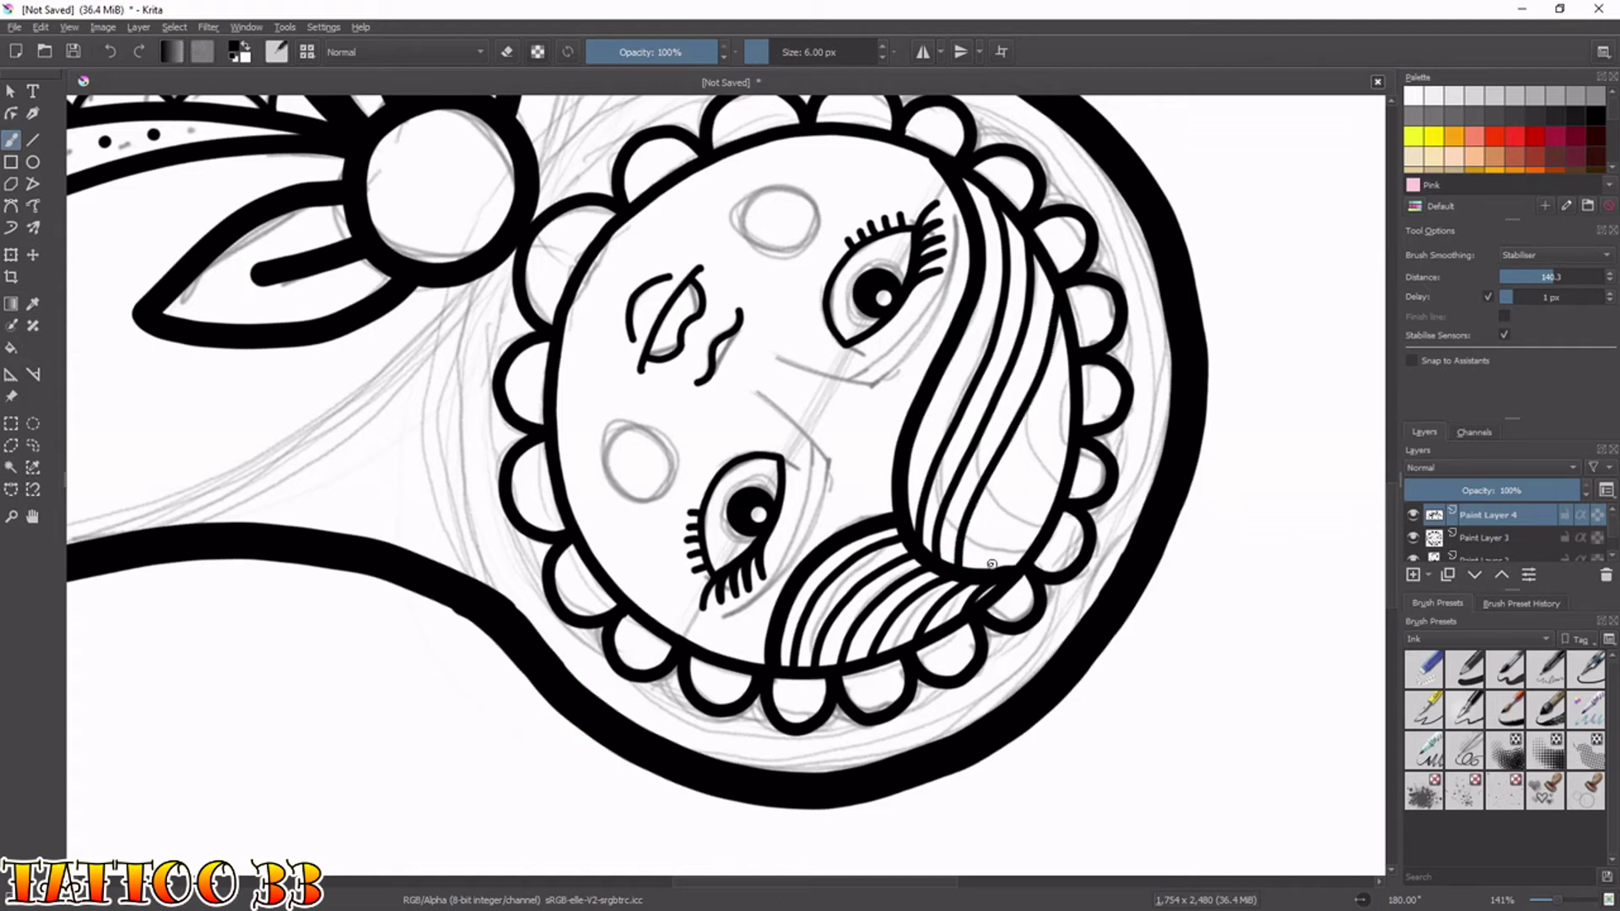
left_click_drag(983, 573, 1077, 359)
left_click_drag(1004, 577, 1073, 443)
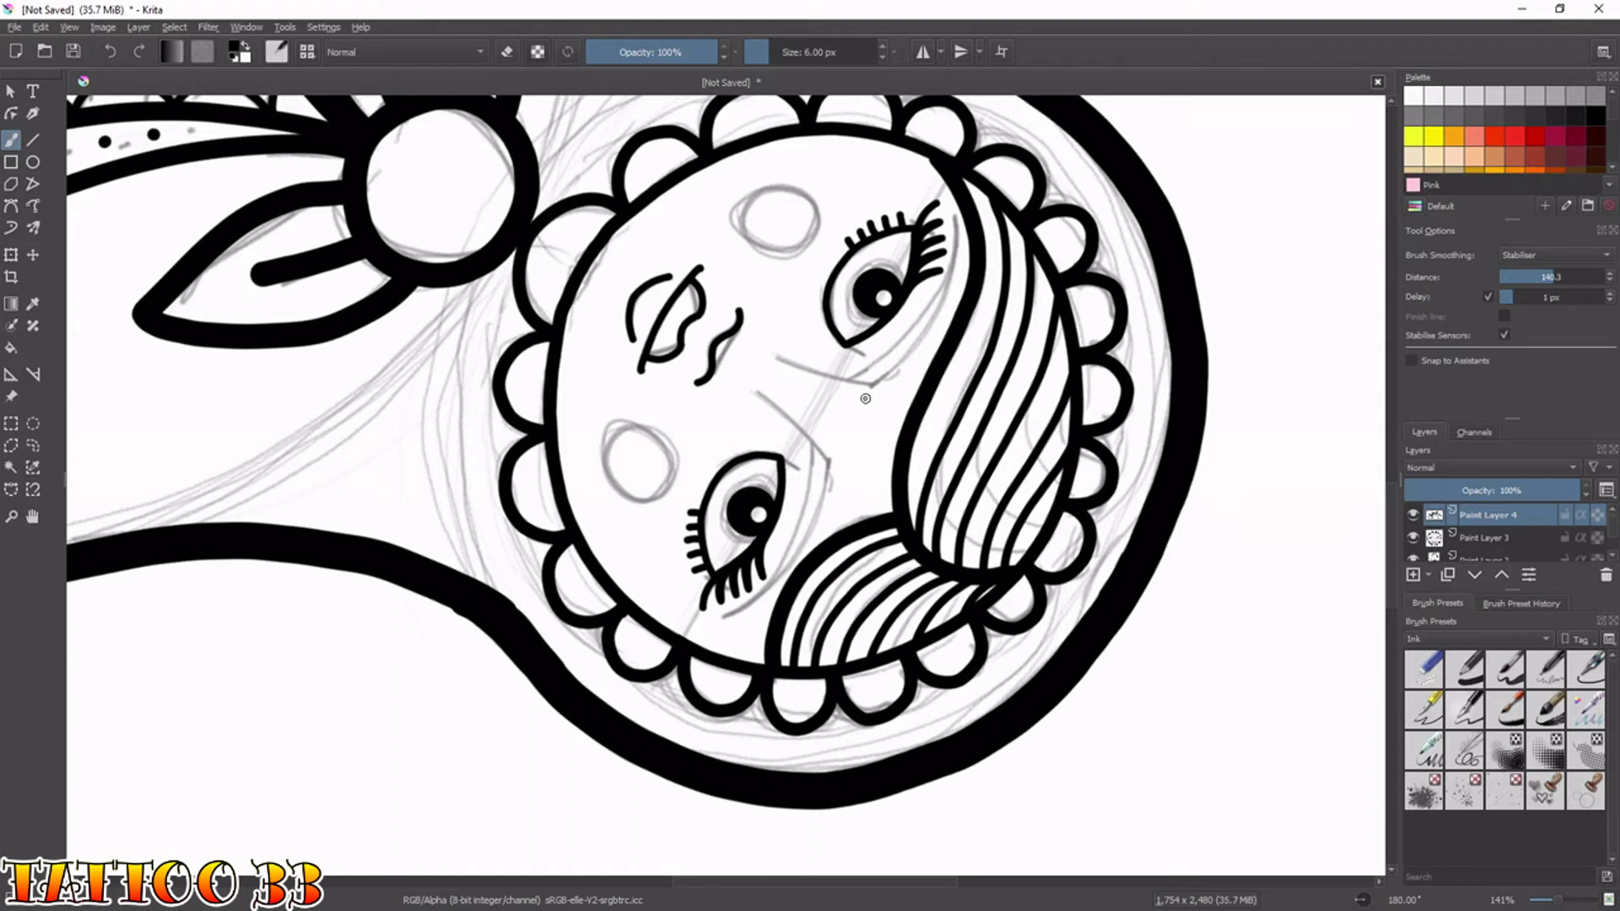
Return to the mirrored Multibrush and ink the nose bridge lines between the eyes at 6 px, undoing the thinner first stroke.
key("4")
key("4")
key("4")
key("4")
key("4")
key("4")
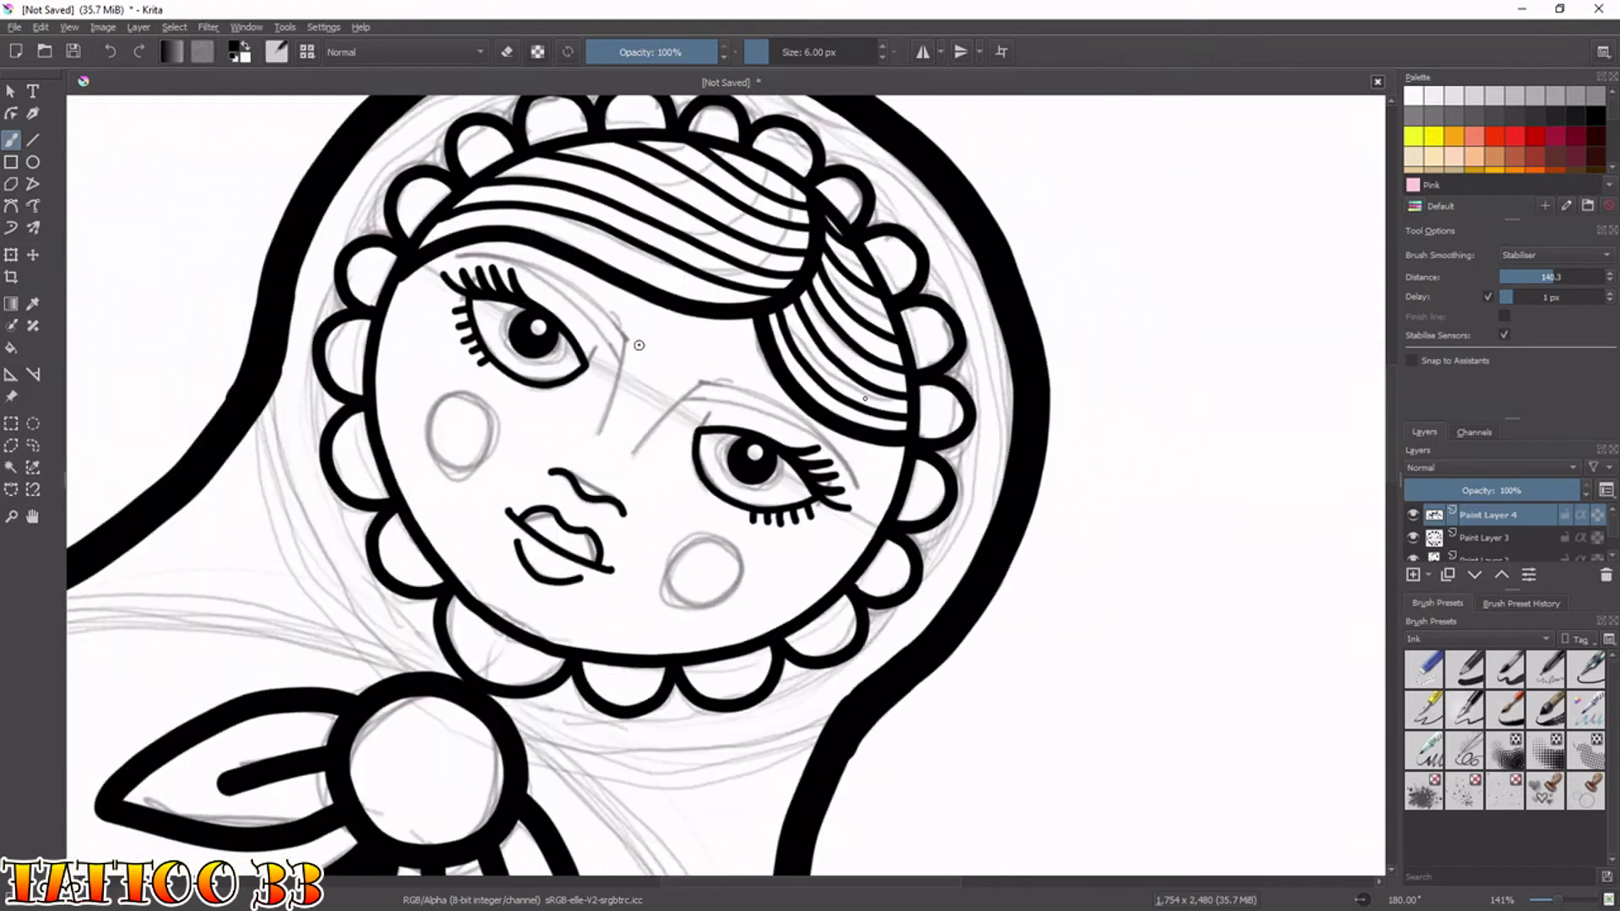
key("q")
left_click_drag(749, 461, 865, 398)
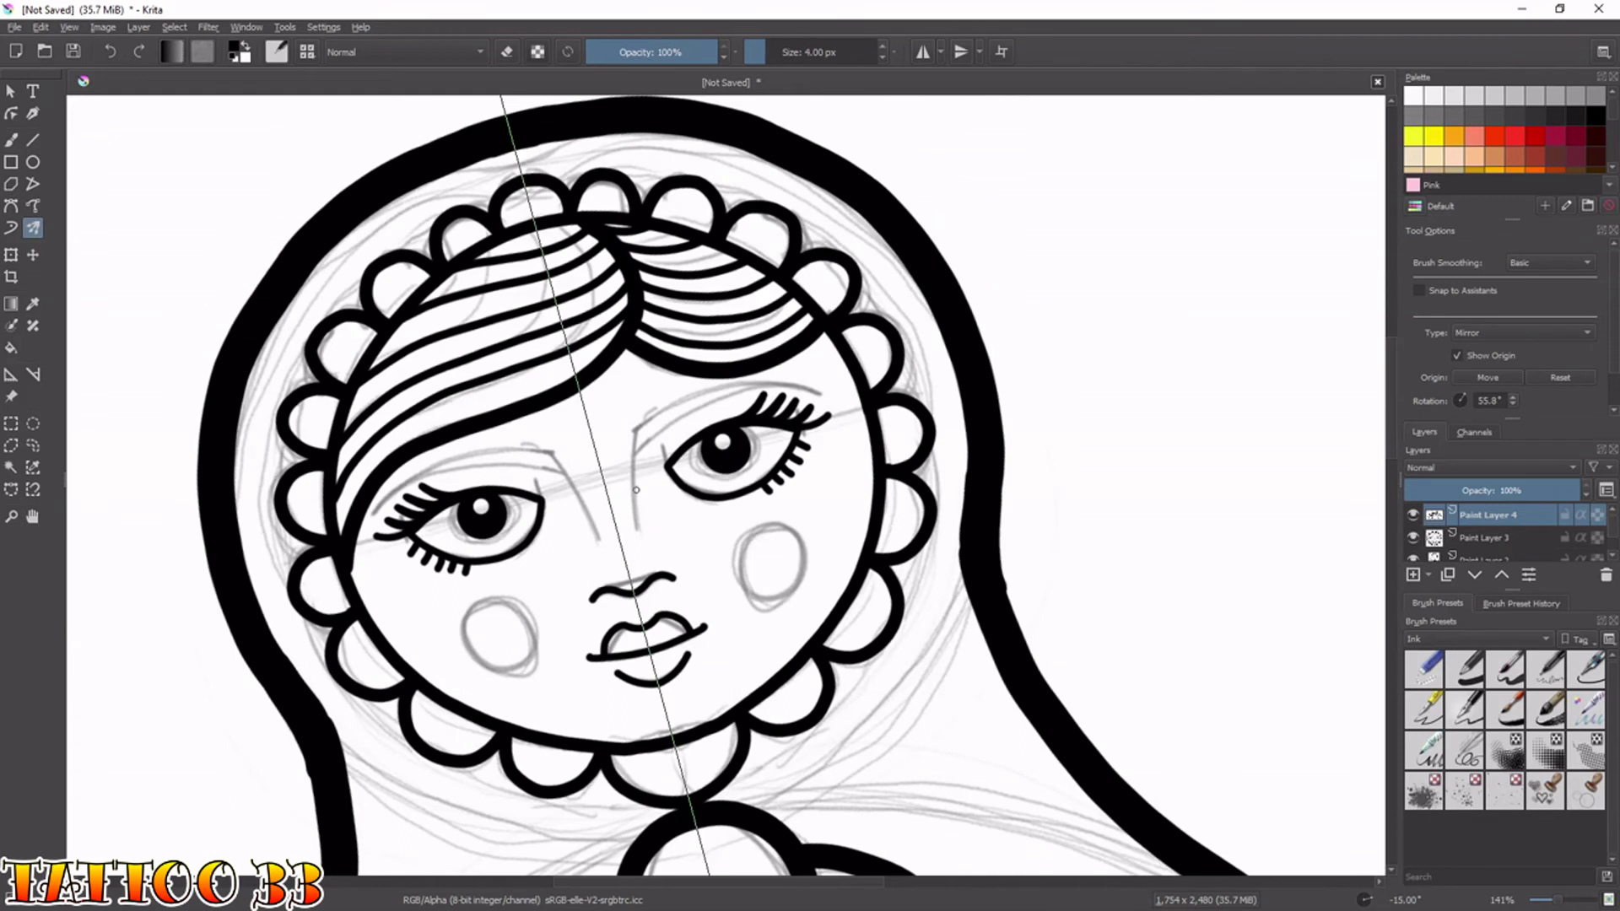
key("plus")
key("plus")
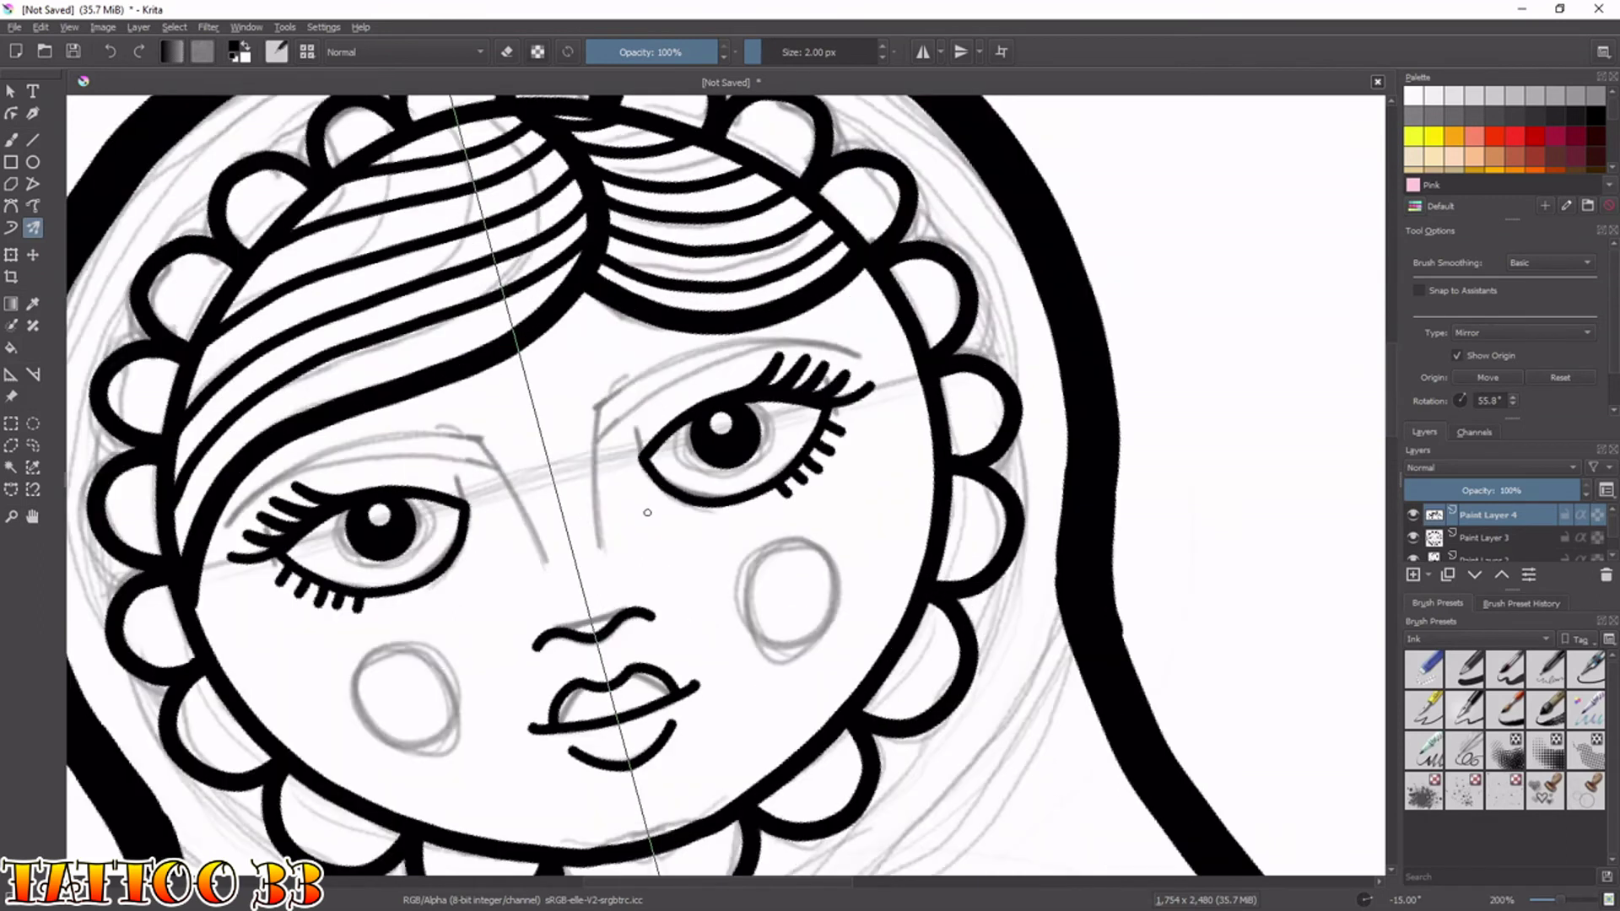
left_click_drag(541, 374, 549, 599)
key("ctrl+z")
key("]")
key("]")
key("]")
left_click_drag(541, 369, 553, 599)
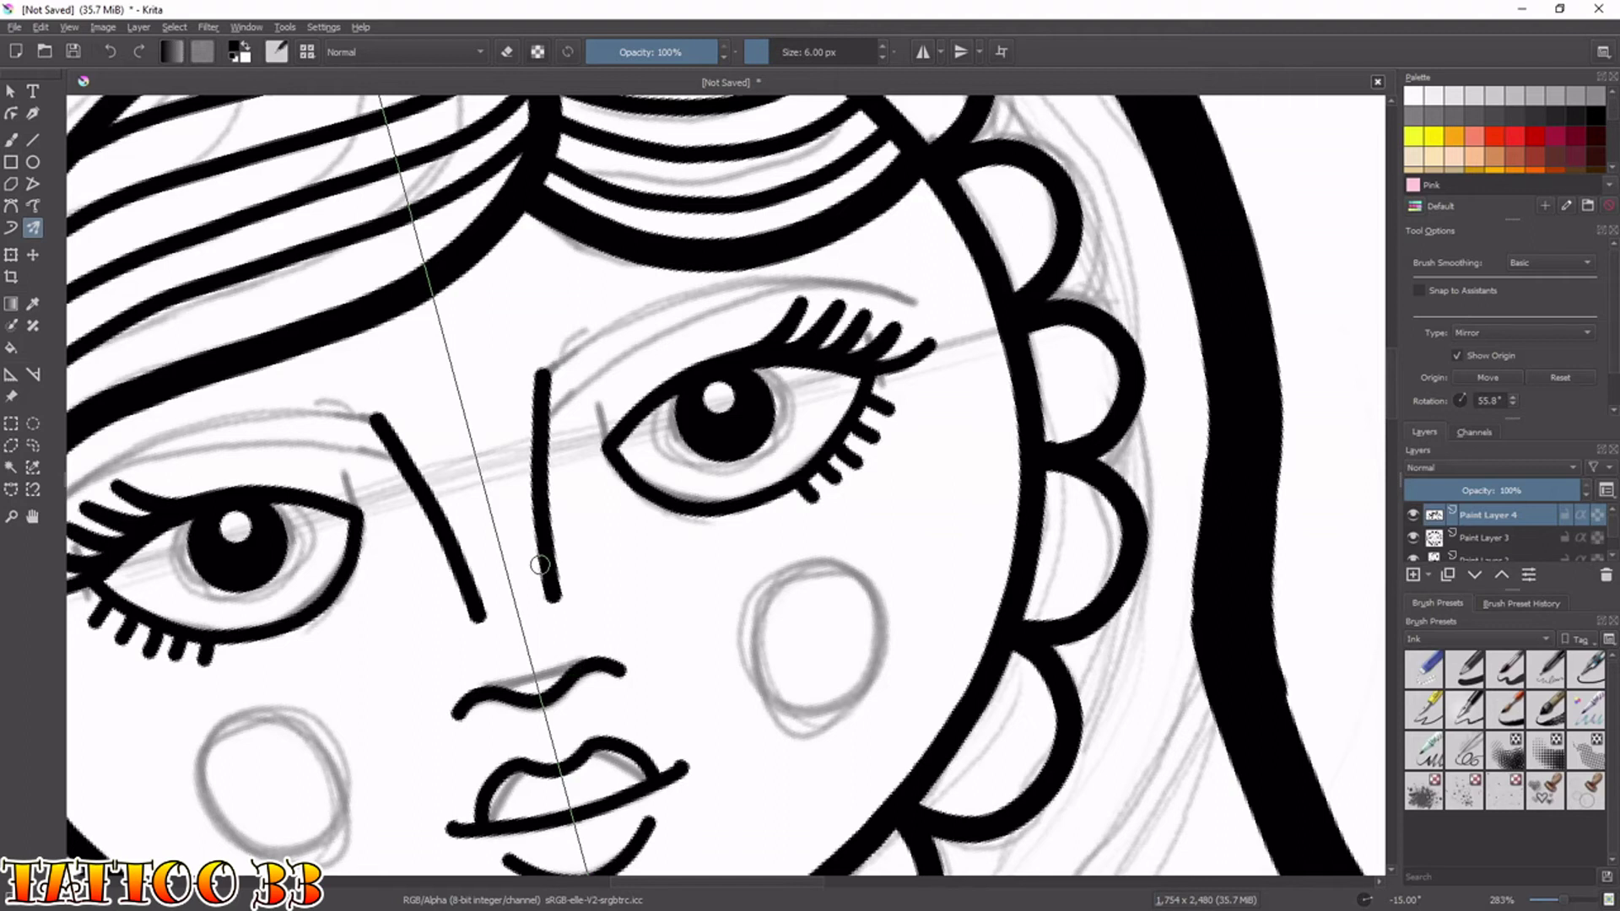
Ink thick, tapered mirrored eyebrows arching from the tops of the nose bridge lines over the lashes.
key("4")
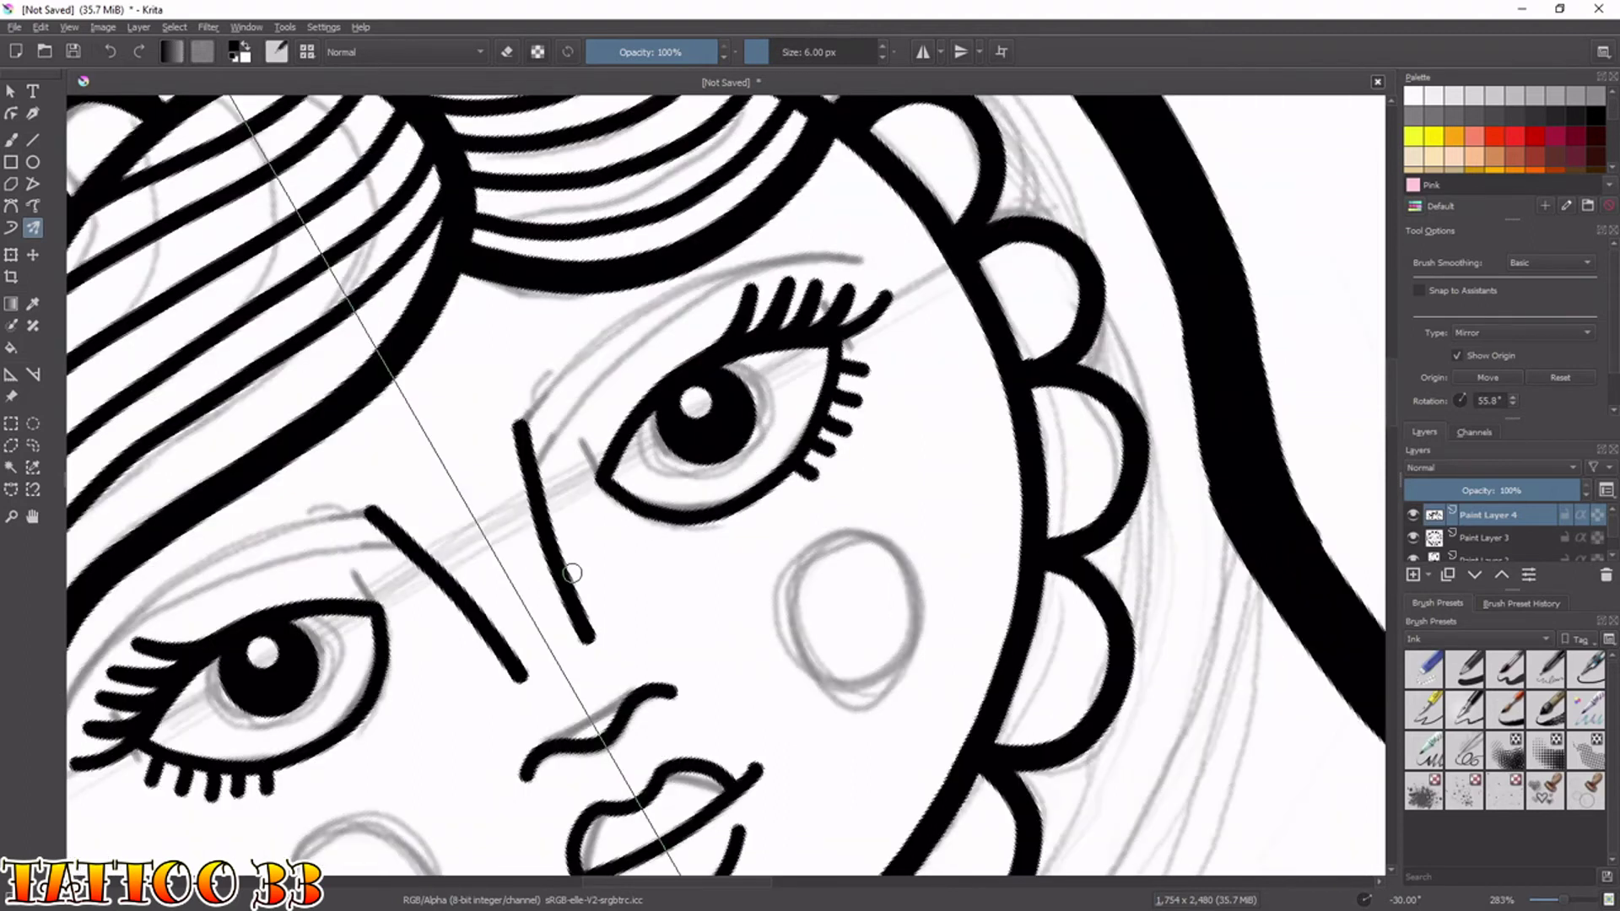
key("4")
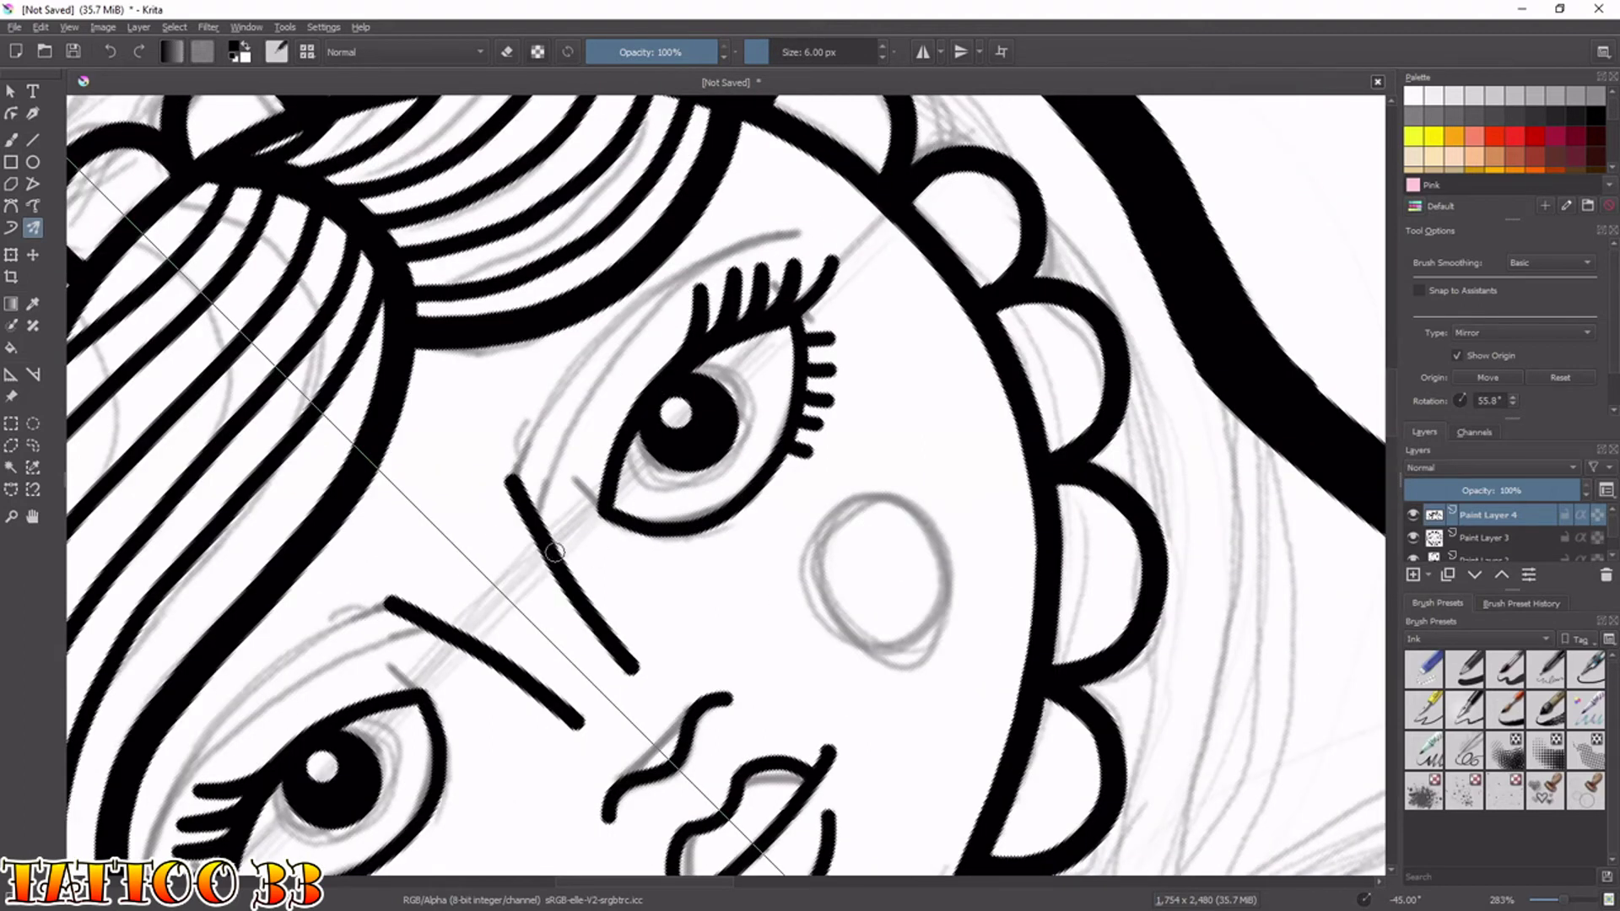
mouse_move(514, 480)
left_mouse_down()
mouse_move(621, 327)
mouse_move(785, 236)
mouse_move(700, 279)
mouse_move(625, 350)
mouse_move(535, 514)
mouse_move(587, 388)
mouse_move(633, 329)
mouse_move(532, 460)
mouse_move(534, 446)
left_mouse_up()
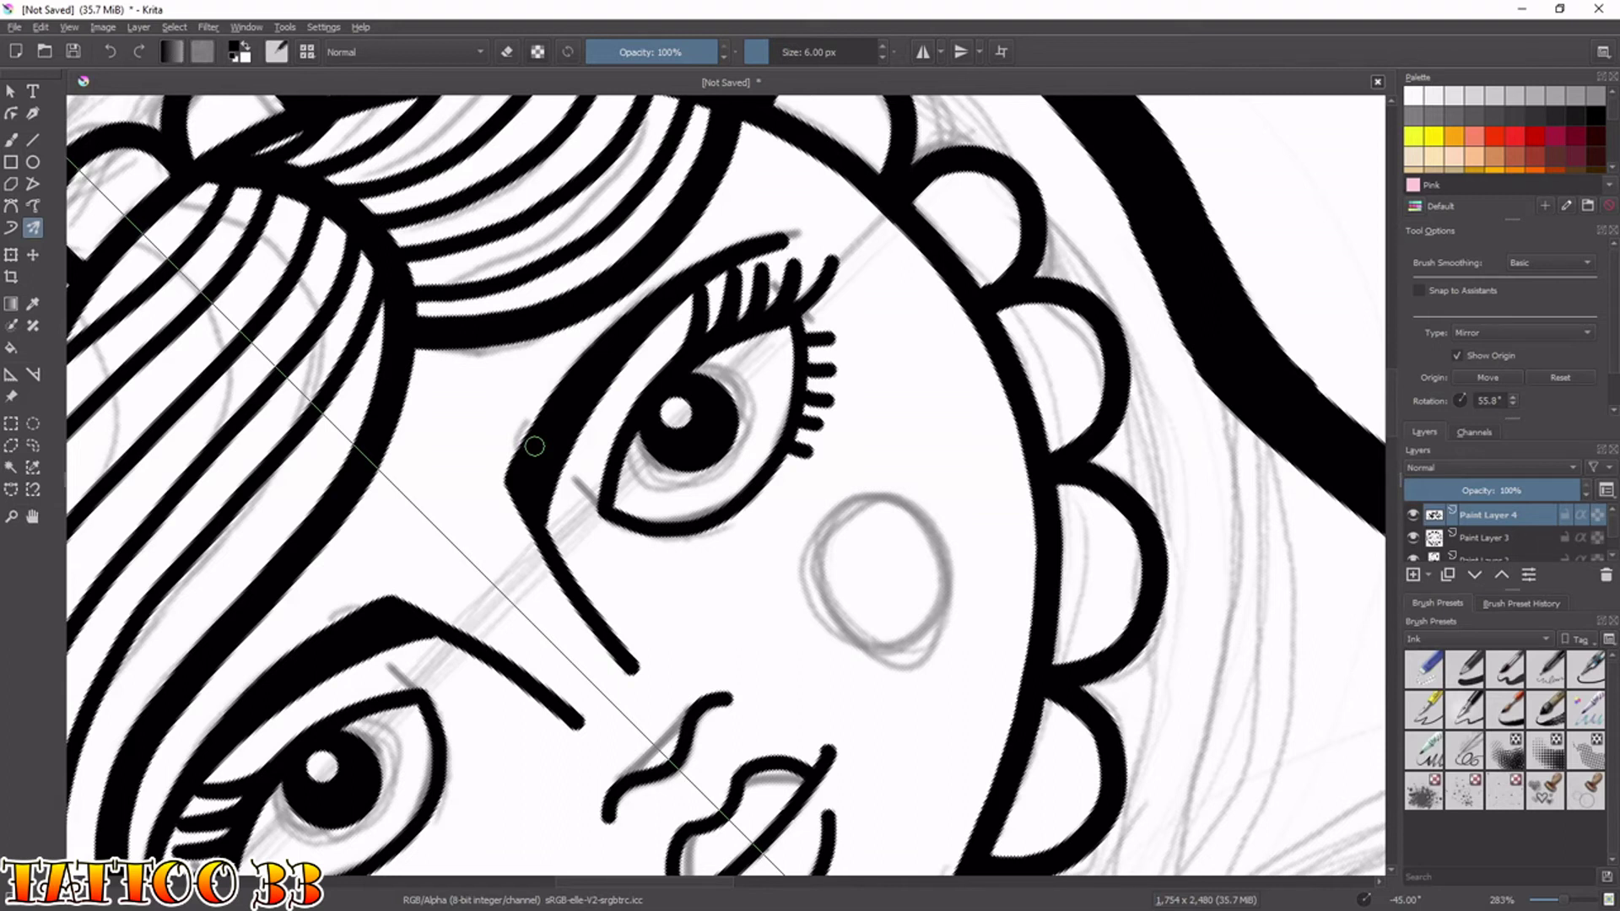
Merge the two upper ink layers down into Paint Layer 2 and hide the sketch on Paint Layer 1.
key("6")
key("6")
key("6")
key("ctrl+minus")
key("ctrl+minus")
key("ctrl+minus")
key("ctrl+minus")
key("ctrl+minus")
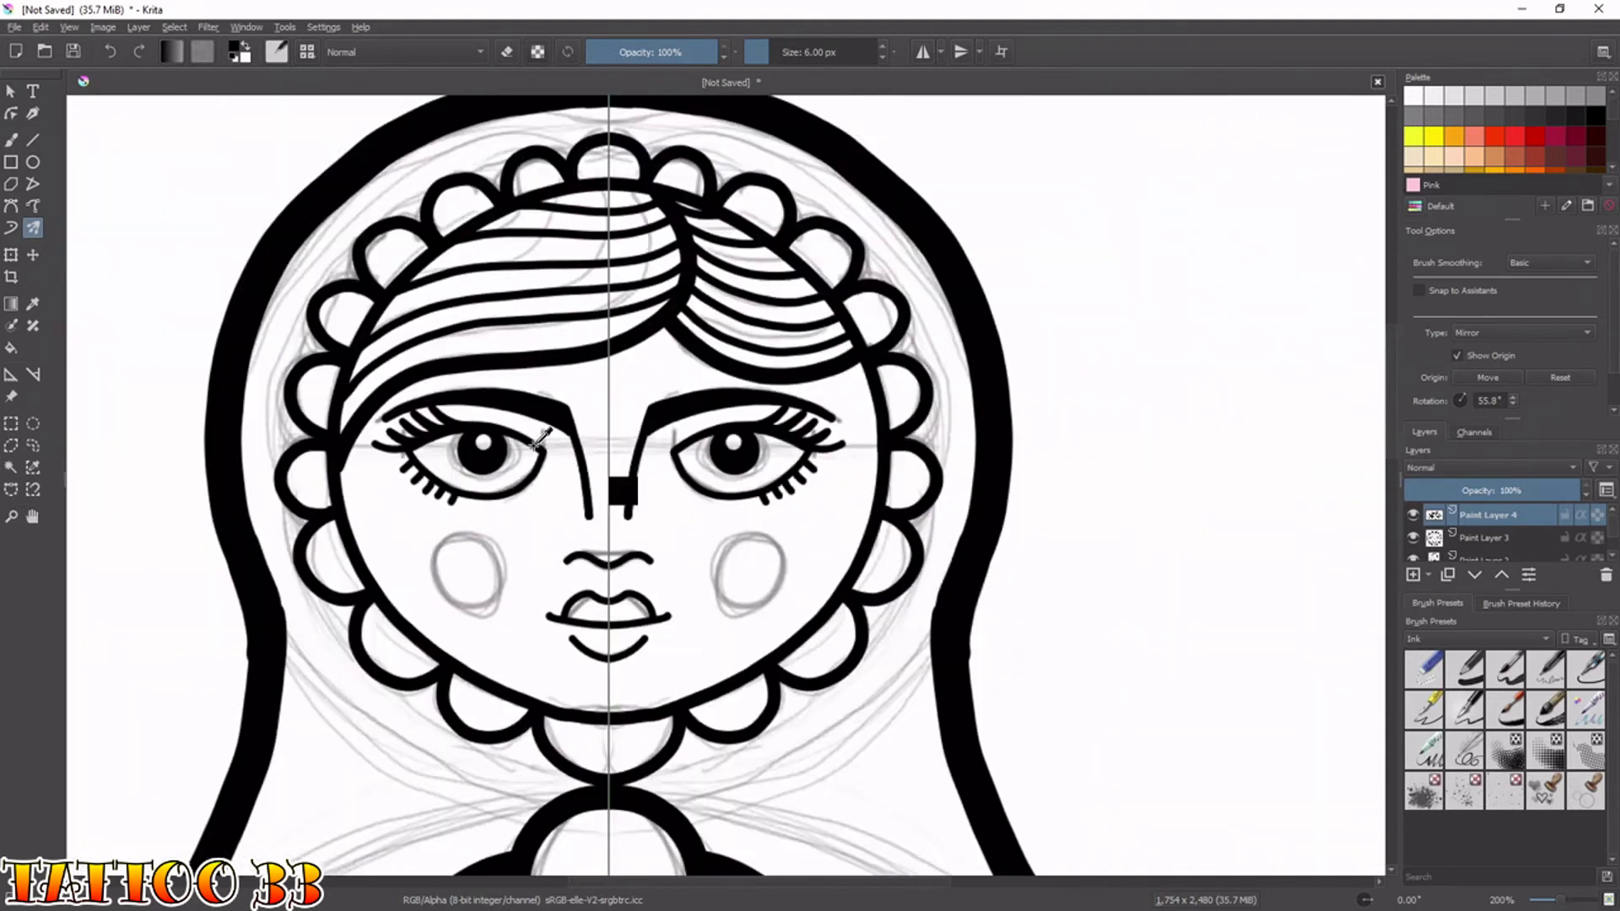
left_click_drag(796, 669, 772, 427)
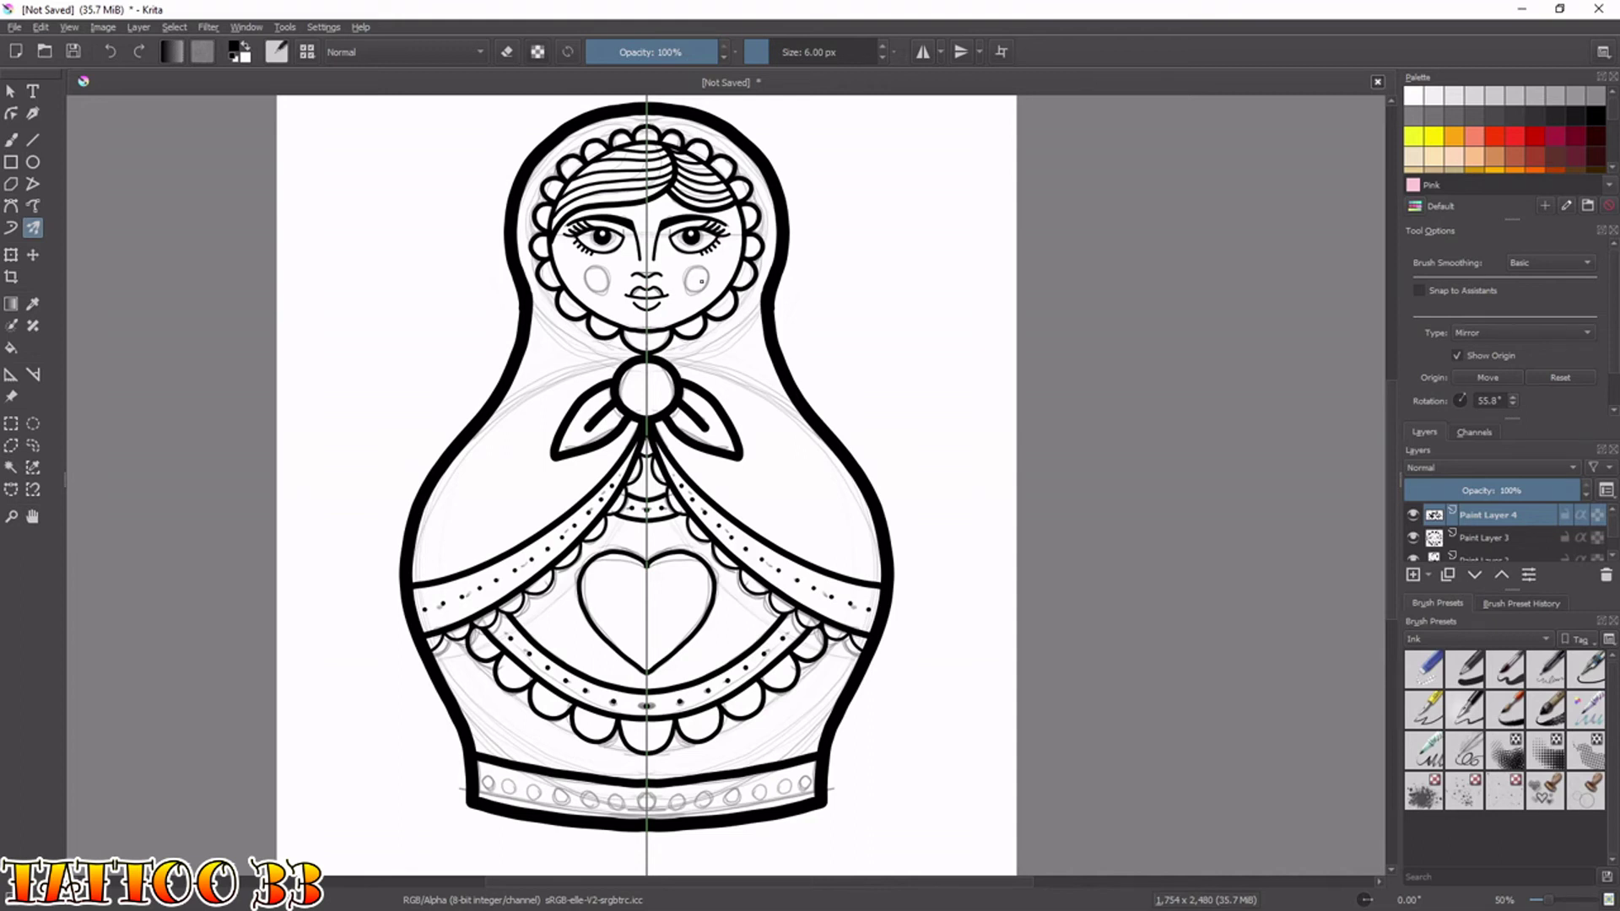
left_click(1412, 517)
left_click(1414, 517)
key("ctrl+e")
key("ctrl+e")
left_click(1415, 539)
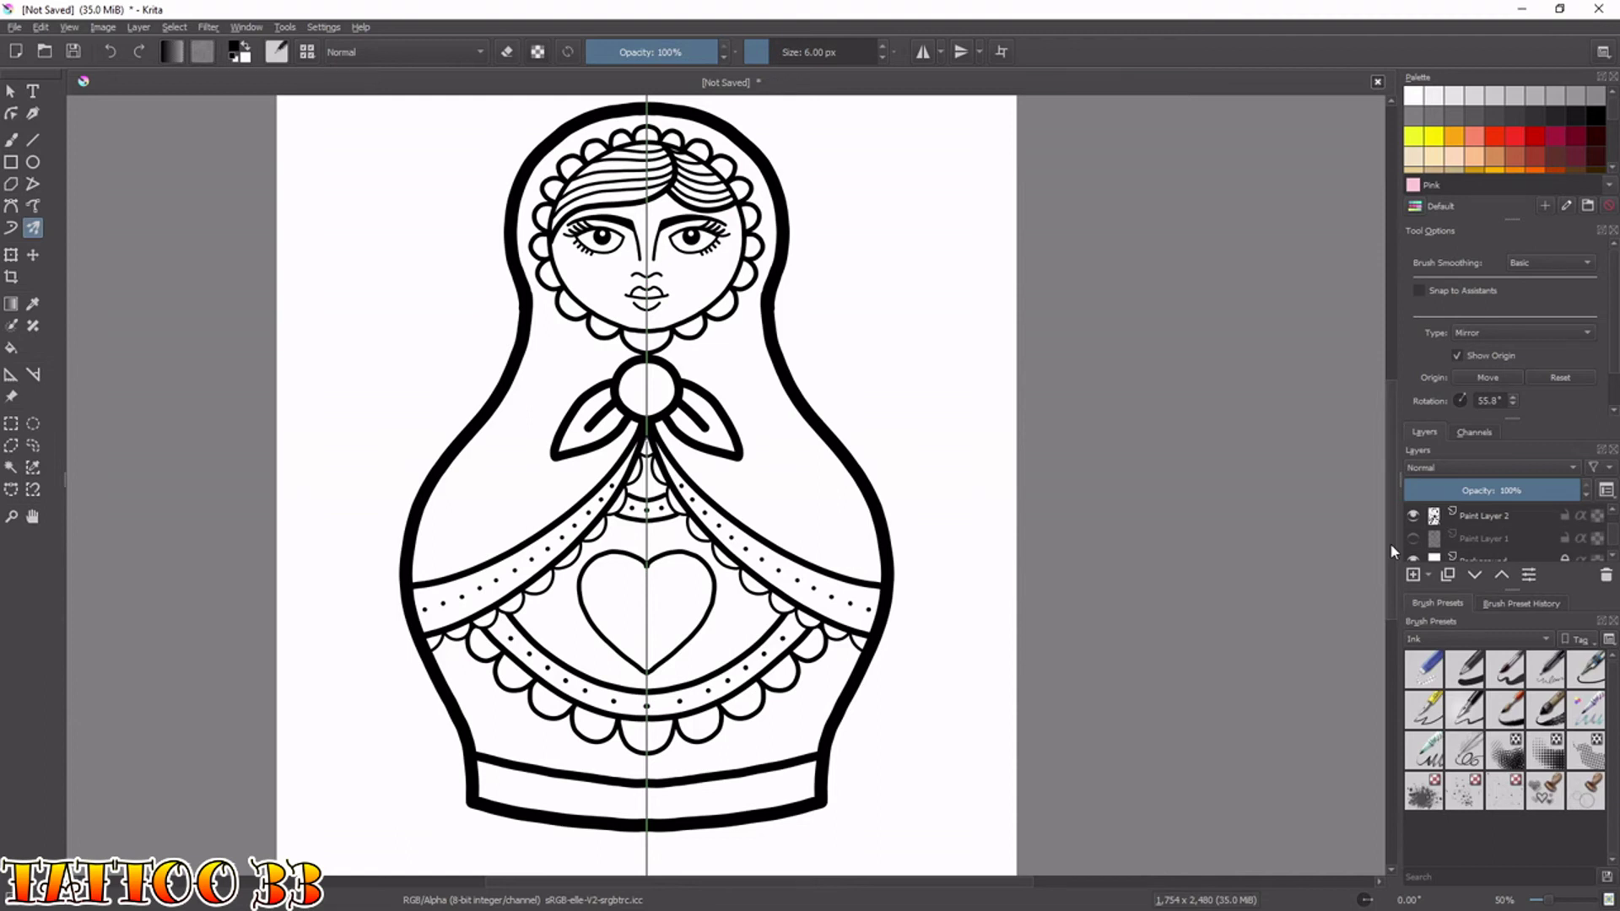
Add a new paint layer, place it directly beneath the line art on Paint Layer 2, and keep its default name.
left_click(1470, 523)
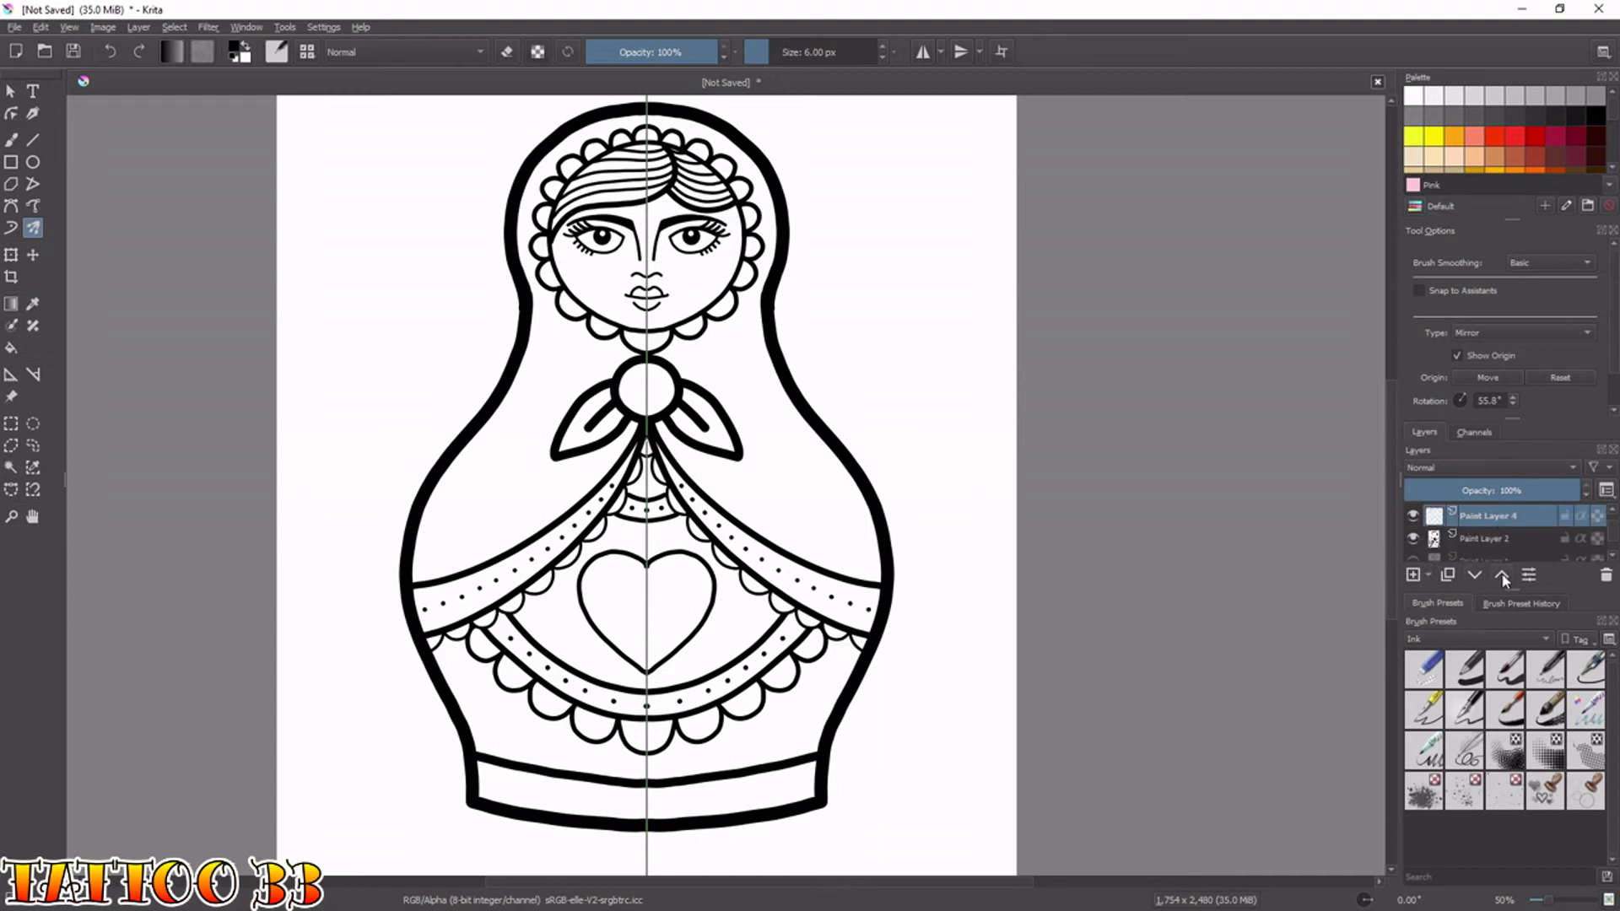
left_click(1475, 577)
double_click(1494, 539)
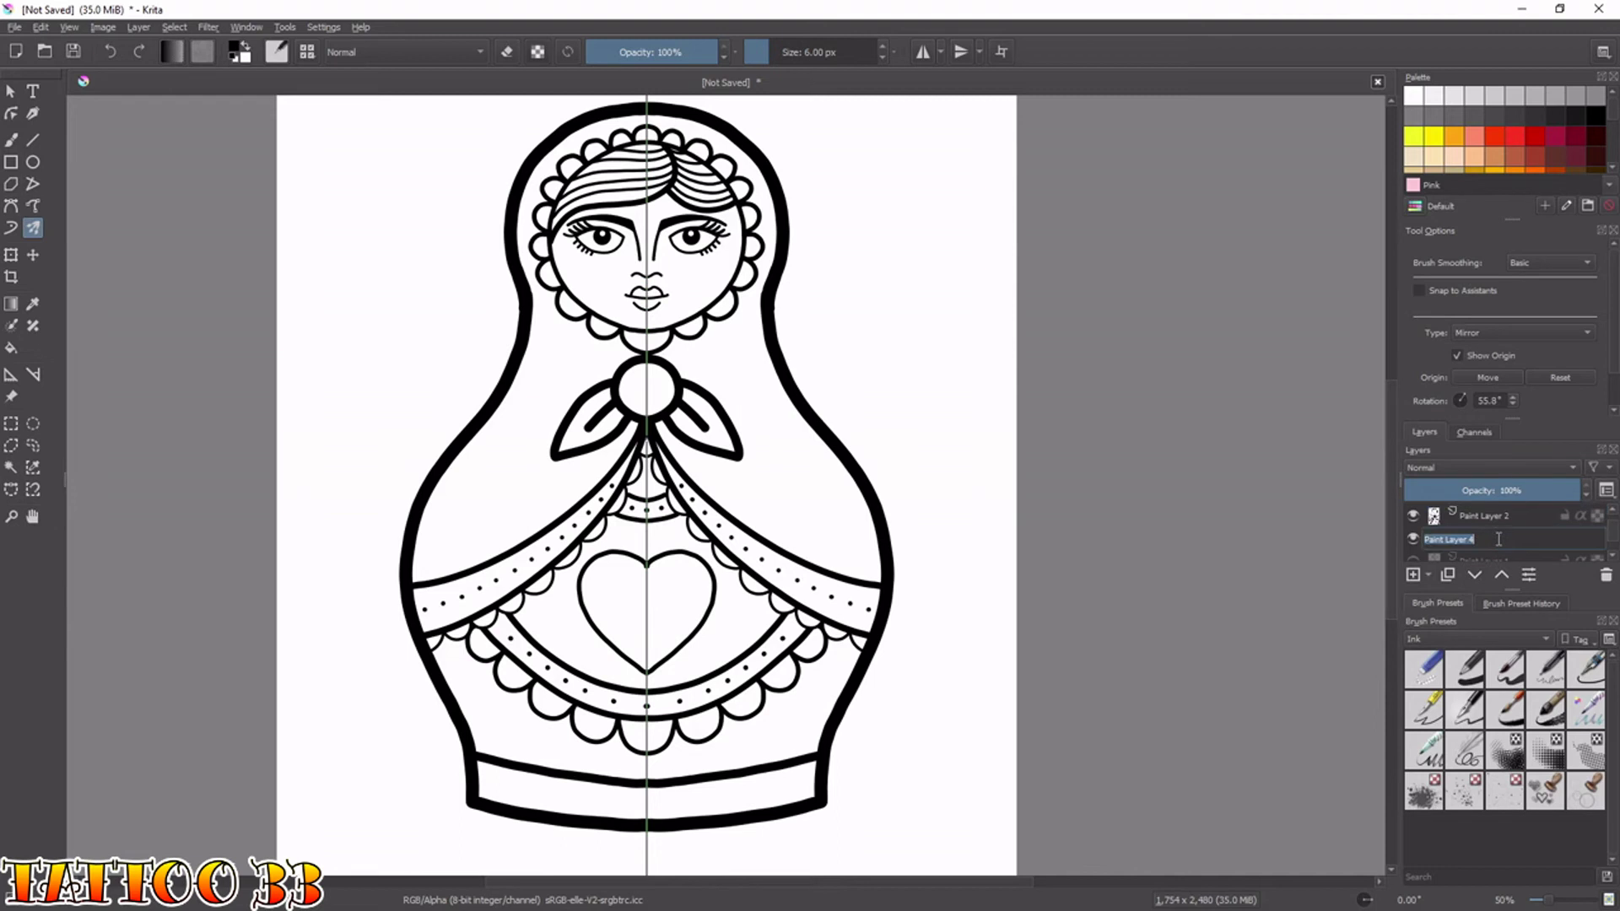
key("Return")
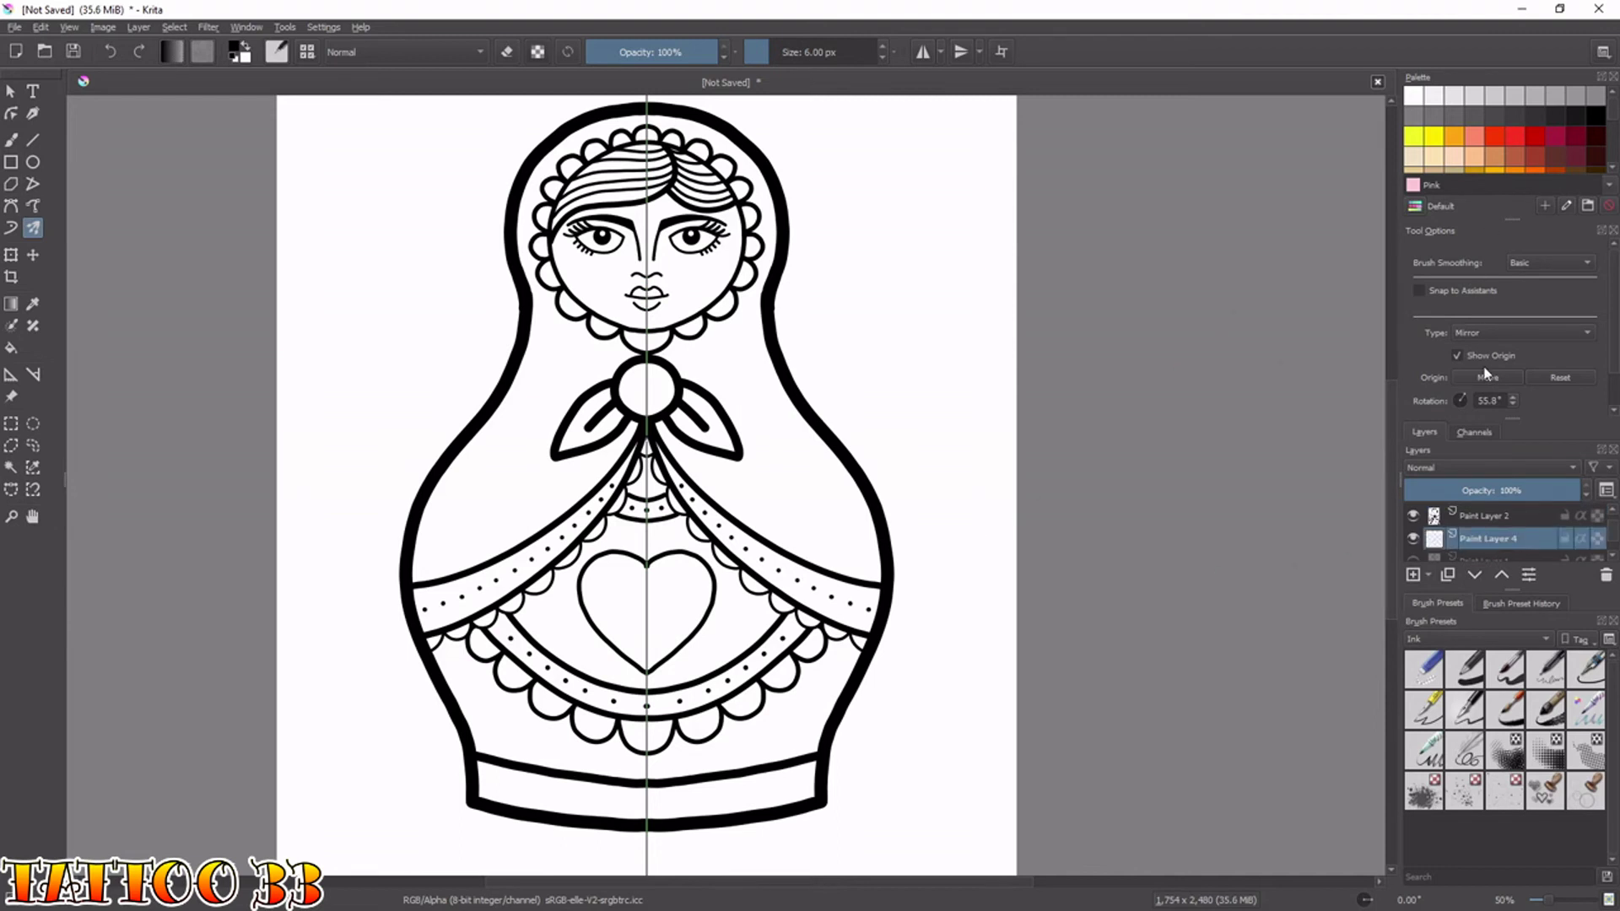
Use contiguous selection on Paint Layer 2 to select the headscarf, the neckline gap and the lower dress areas.
left_click(1493, 517)
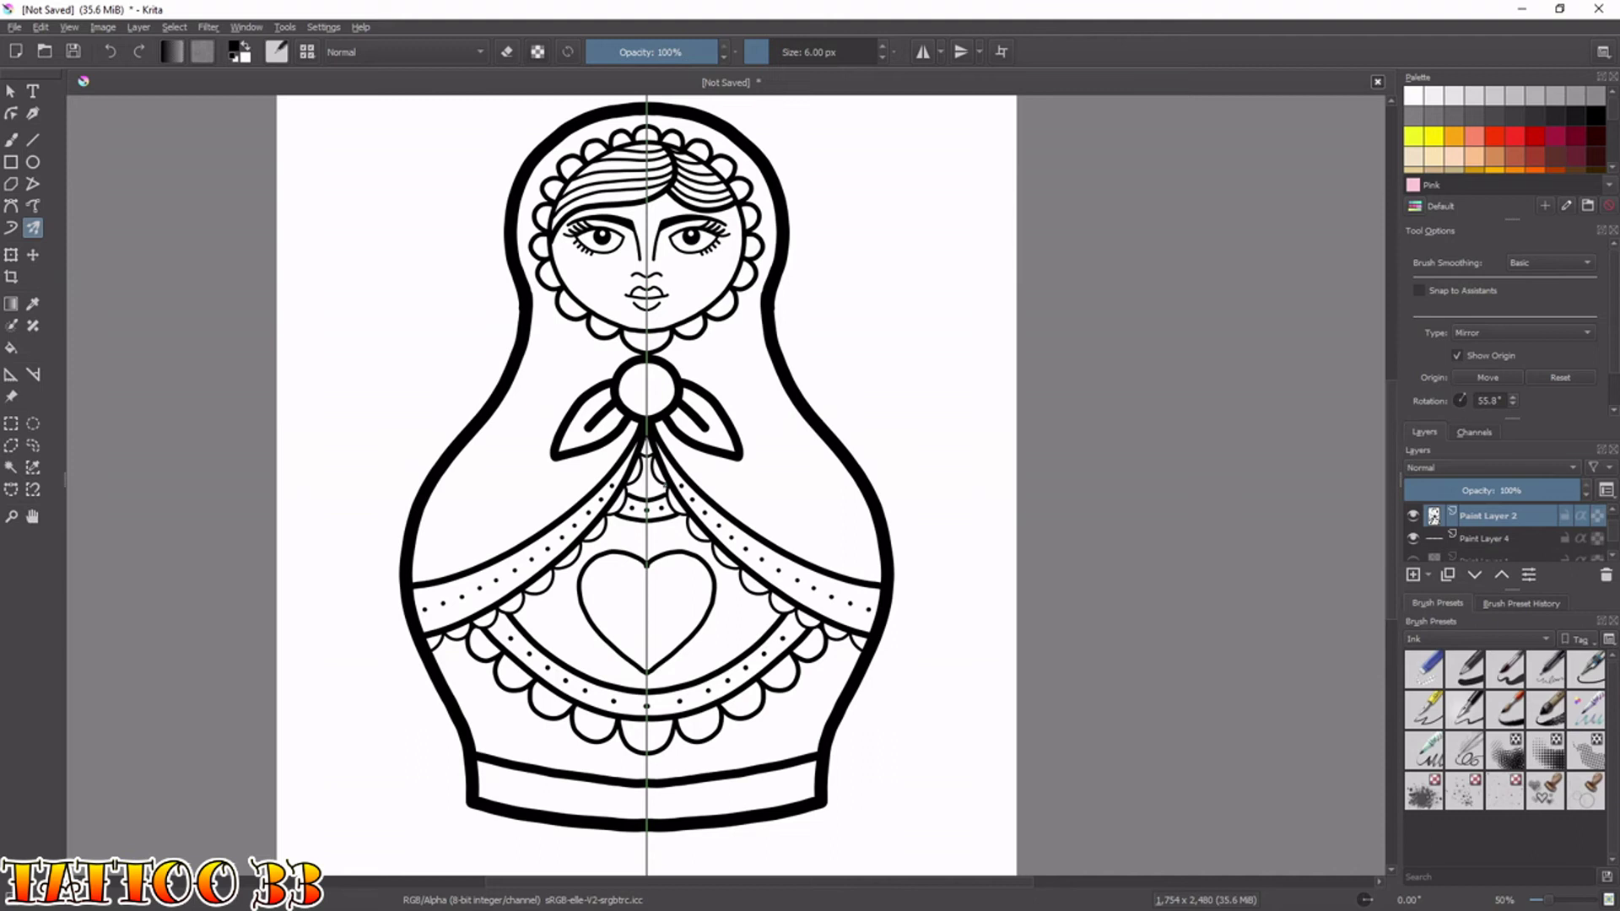
key("w")
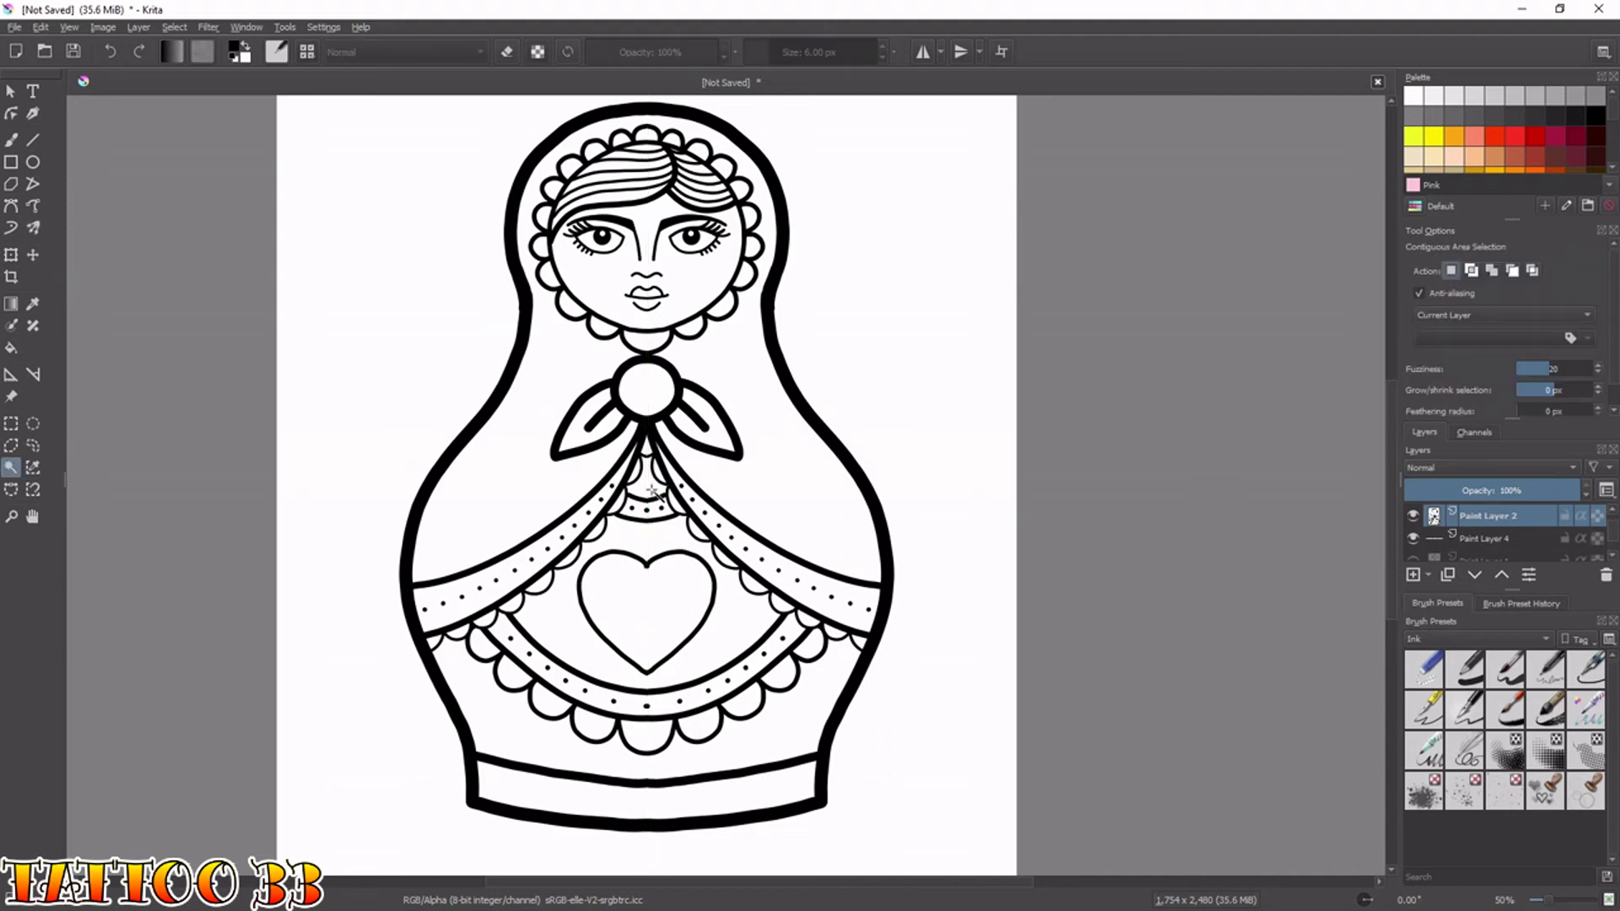
key("Insert")
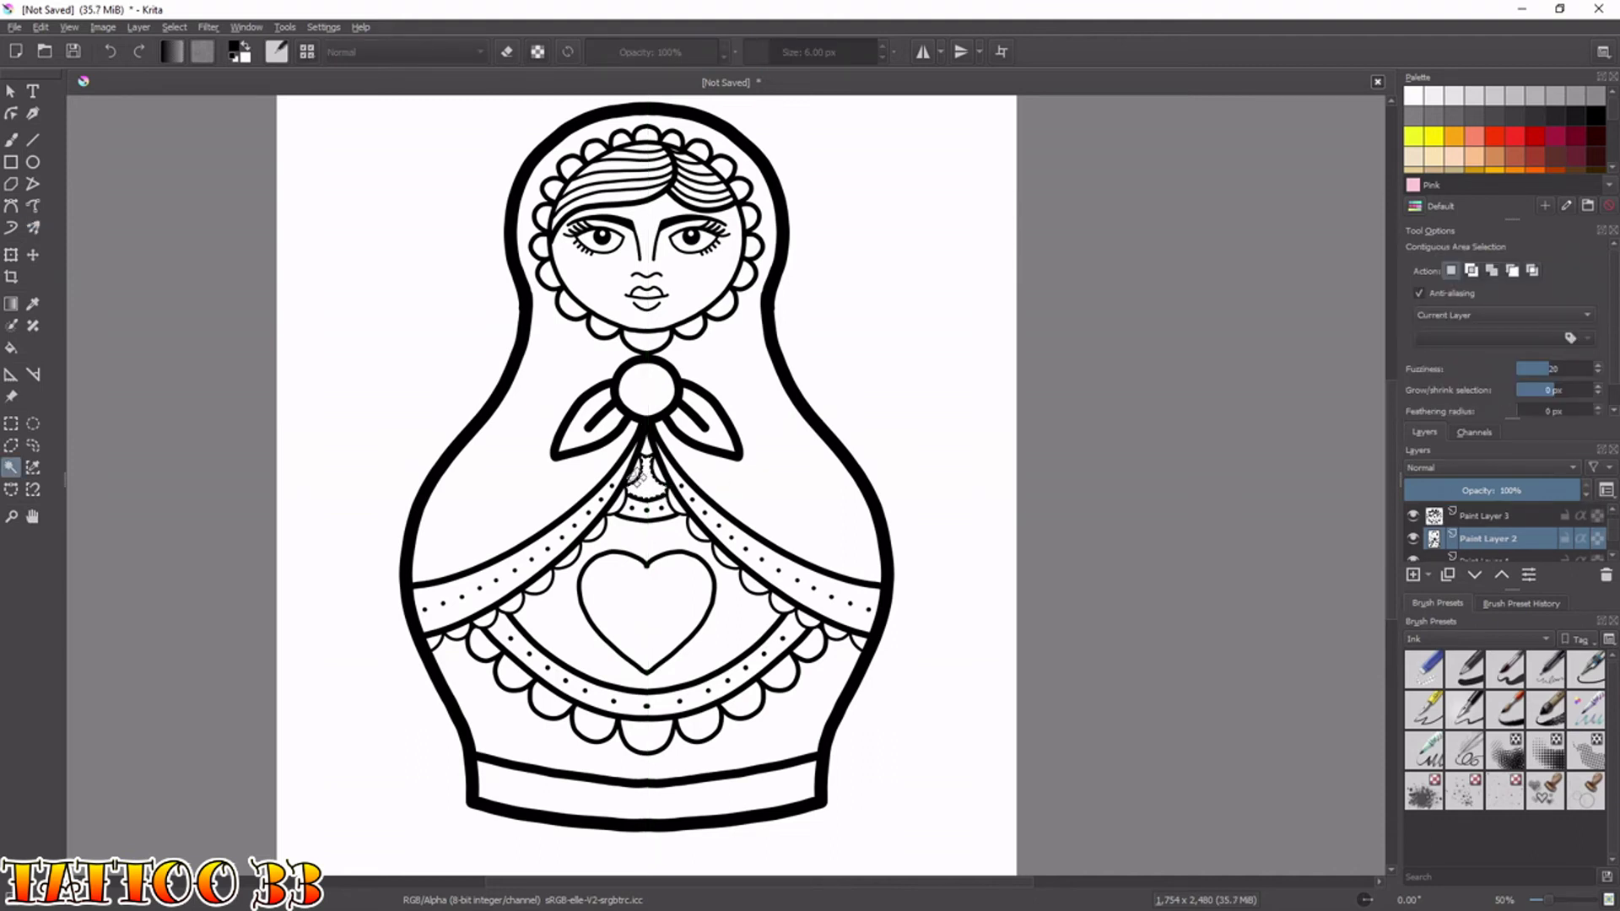
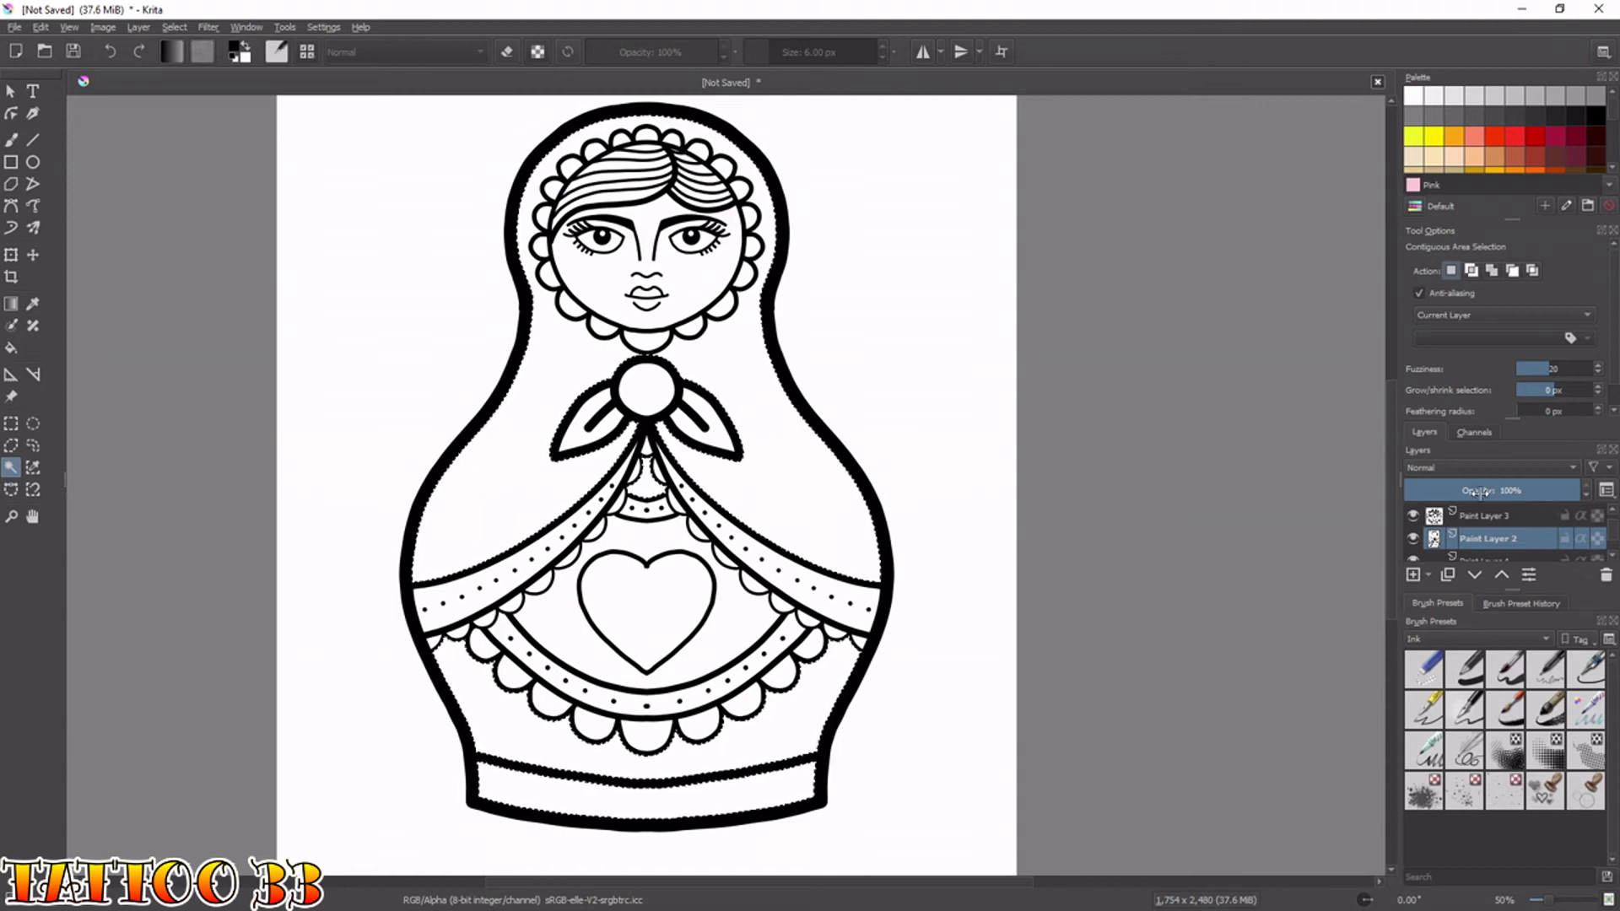
Check the extra layer above the line art by toggling its visibility, and merge it down into Paint Layer 2.
left_click(1414, 516)
left_click(1415, 516)
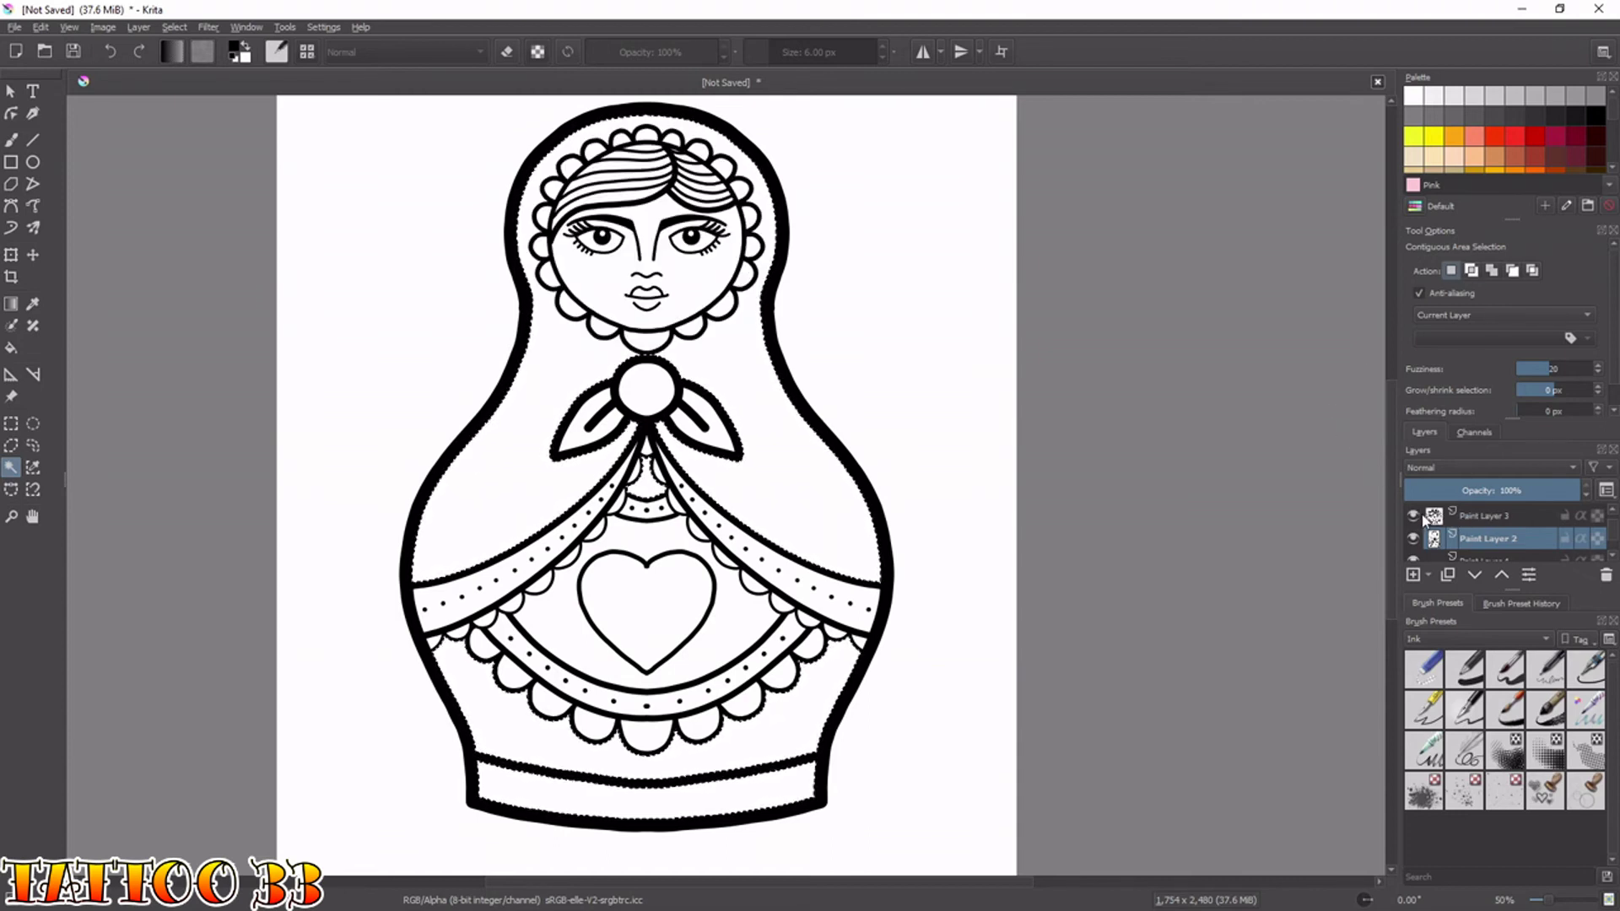
left_click(1466, 521)
key("ctrl+e")
Return to the mirrored Multibrush on Paint Layer 4 and set up the soft deevad brush at 165 px in painting mode.
left_click(1492, 539)
left_click(1414, 538)
left_click(33, 228)
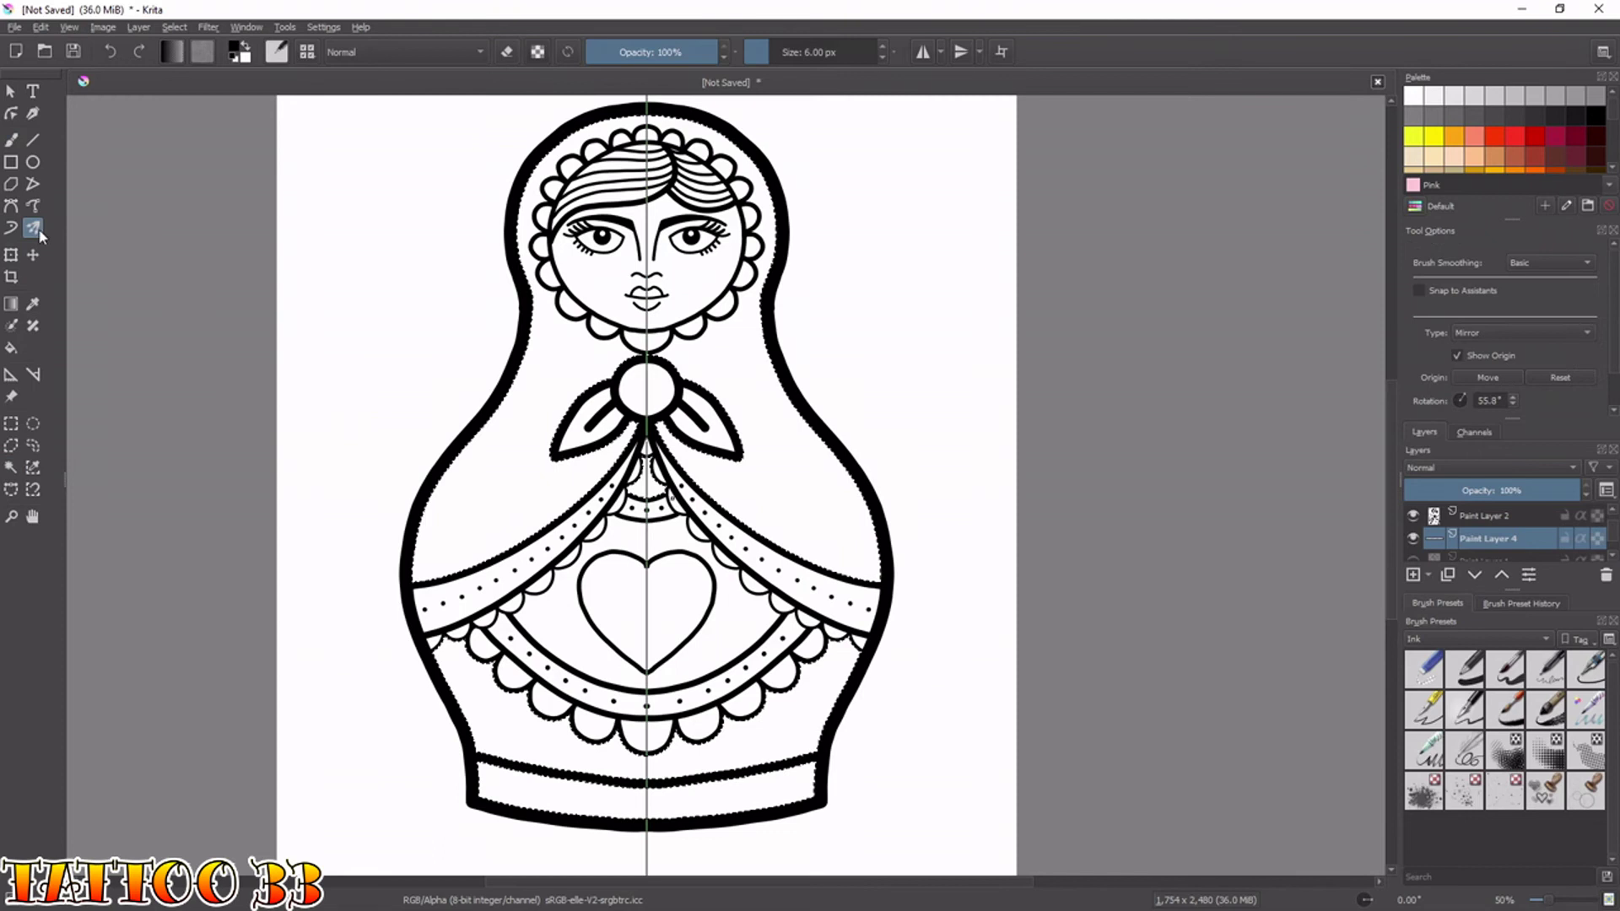
right_click(735, 482)
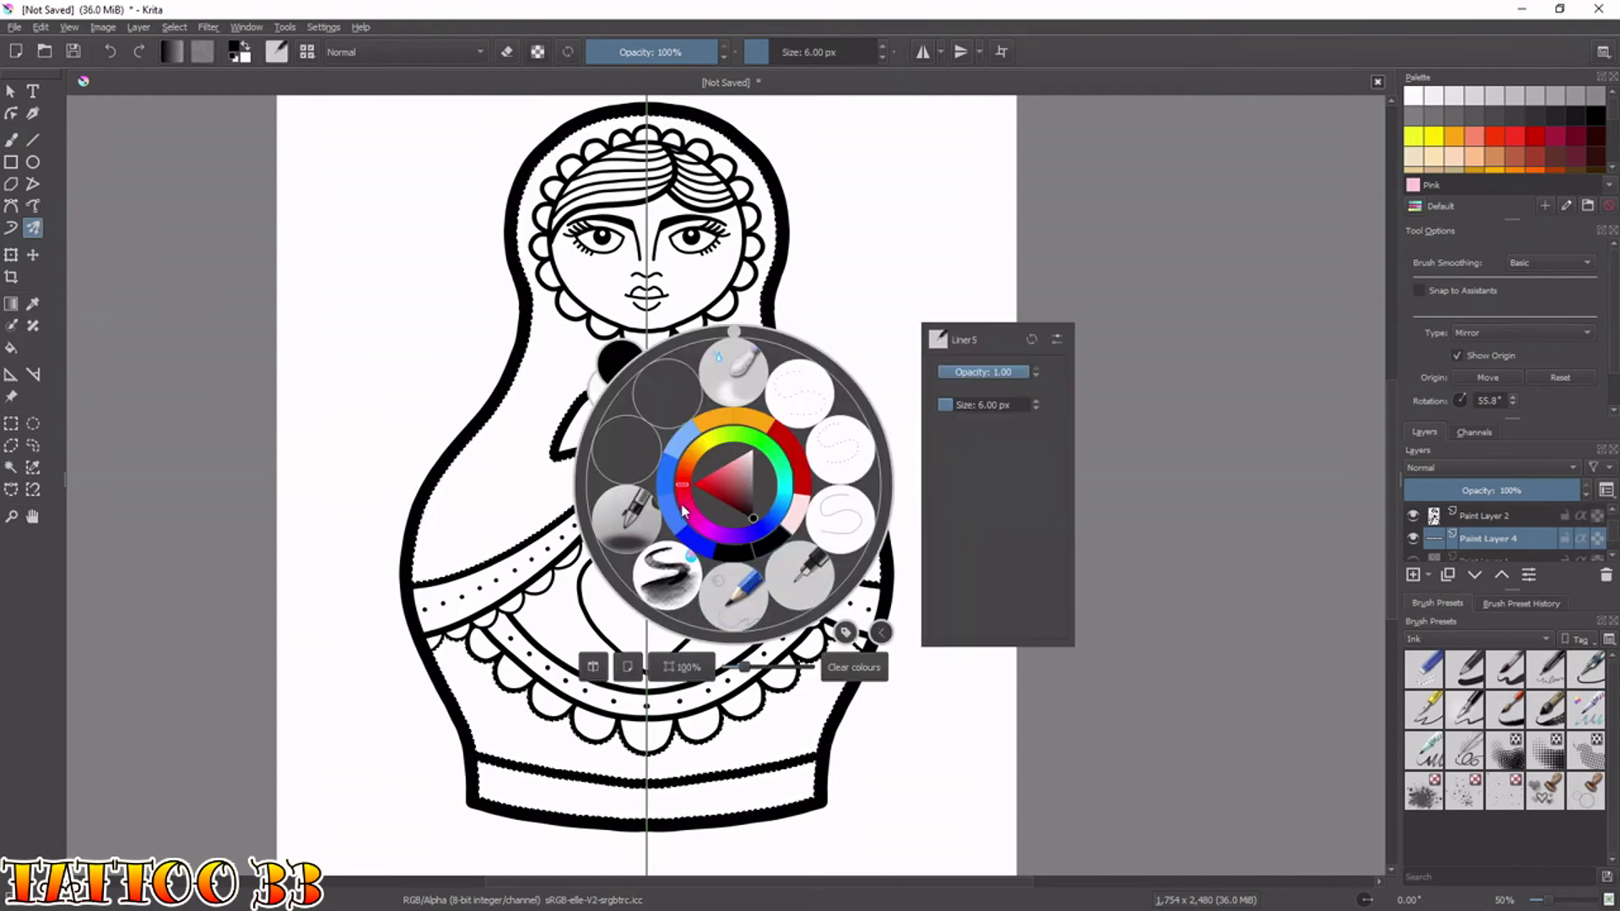
left_click(625, 515)
key("bracketleft")
key("bracketleft")
key("bracketleft")
key("bracketleft")
key("bracketleft")
key("bracketleft")
key("bracketleft")
key("bracketleft")
key("bracketleft")
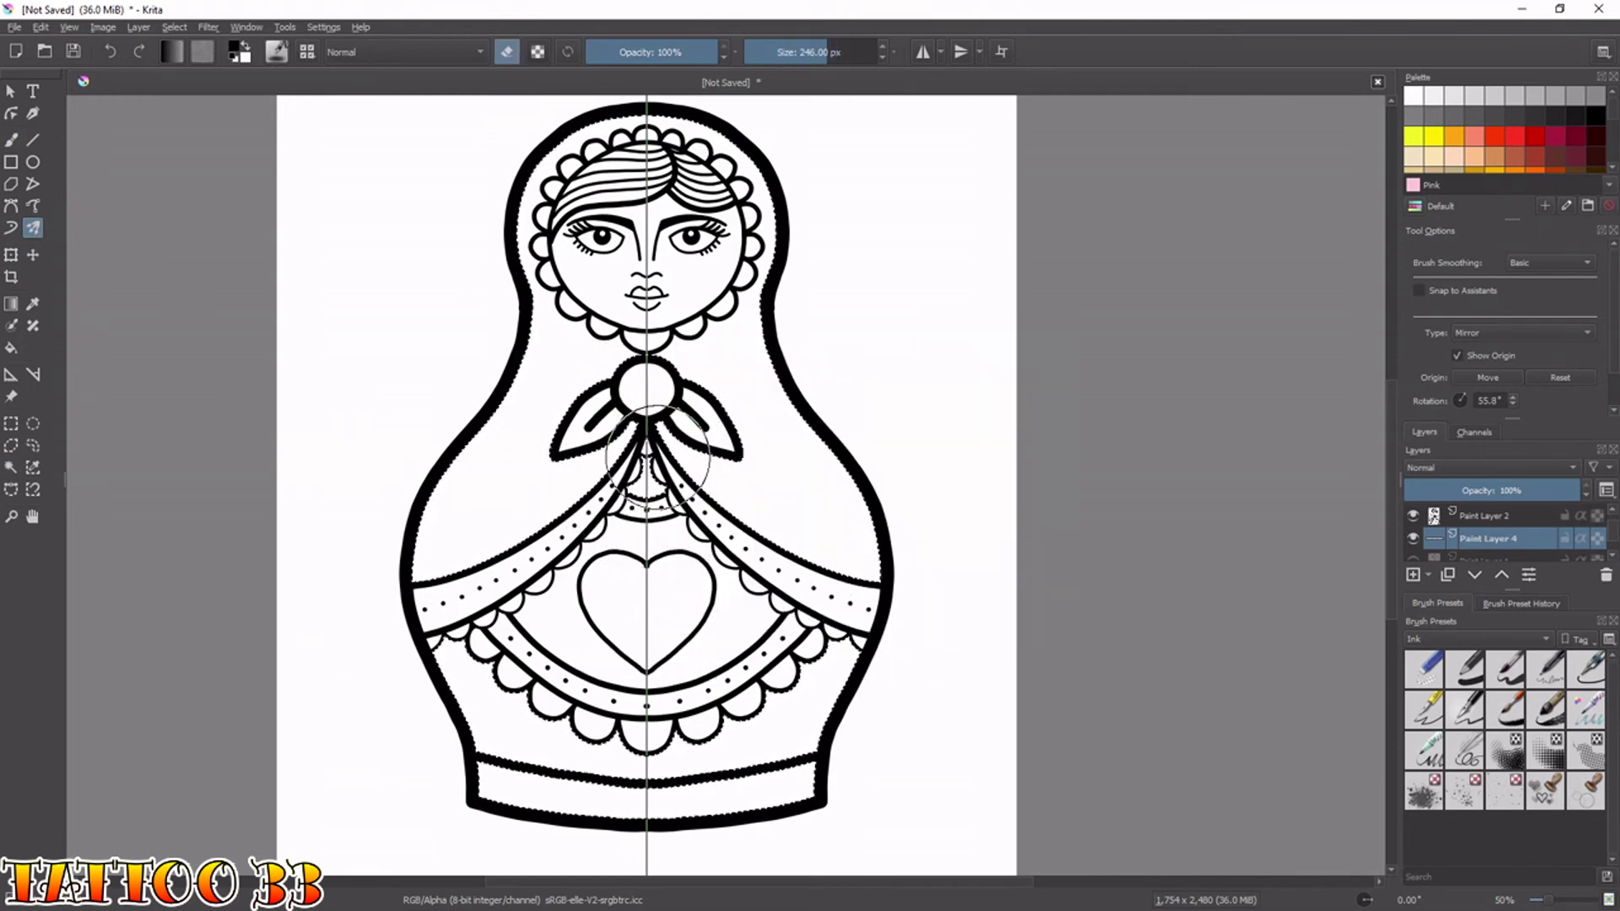
key("bracketleft")
key("bracketleft")
key("e")
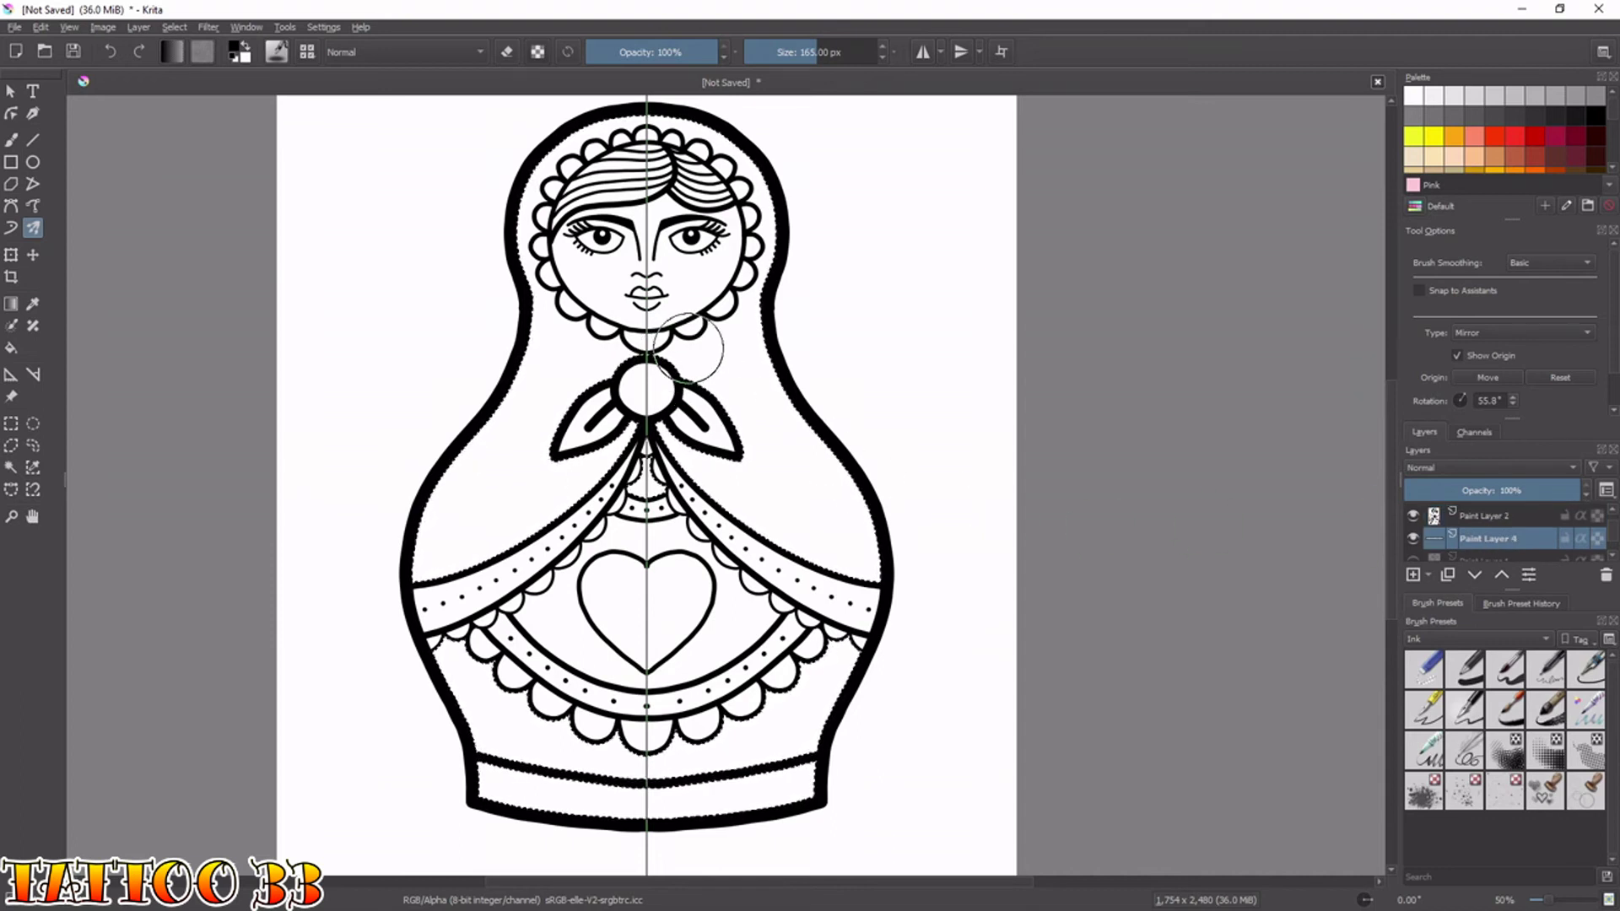
Refresh the area selection from Paint Layer 2 and shade soft black around the knot, neckline gap and dress corners on Paint Layer 4.
left_click(1494, 515)
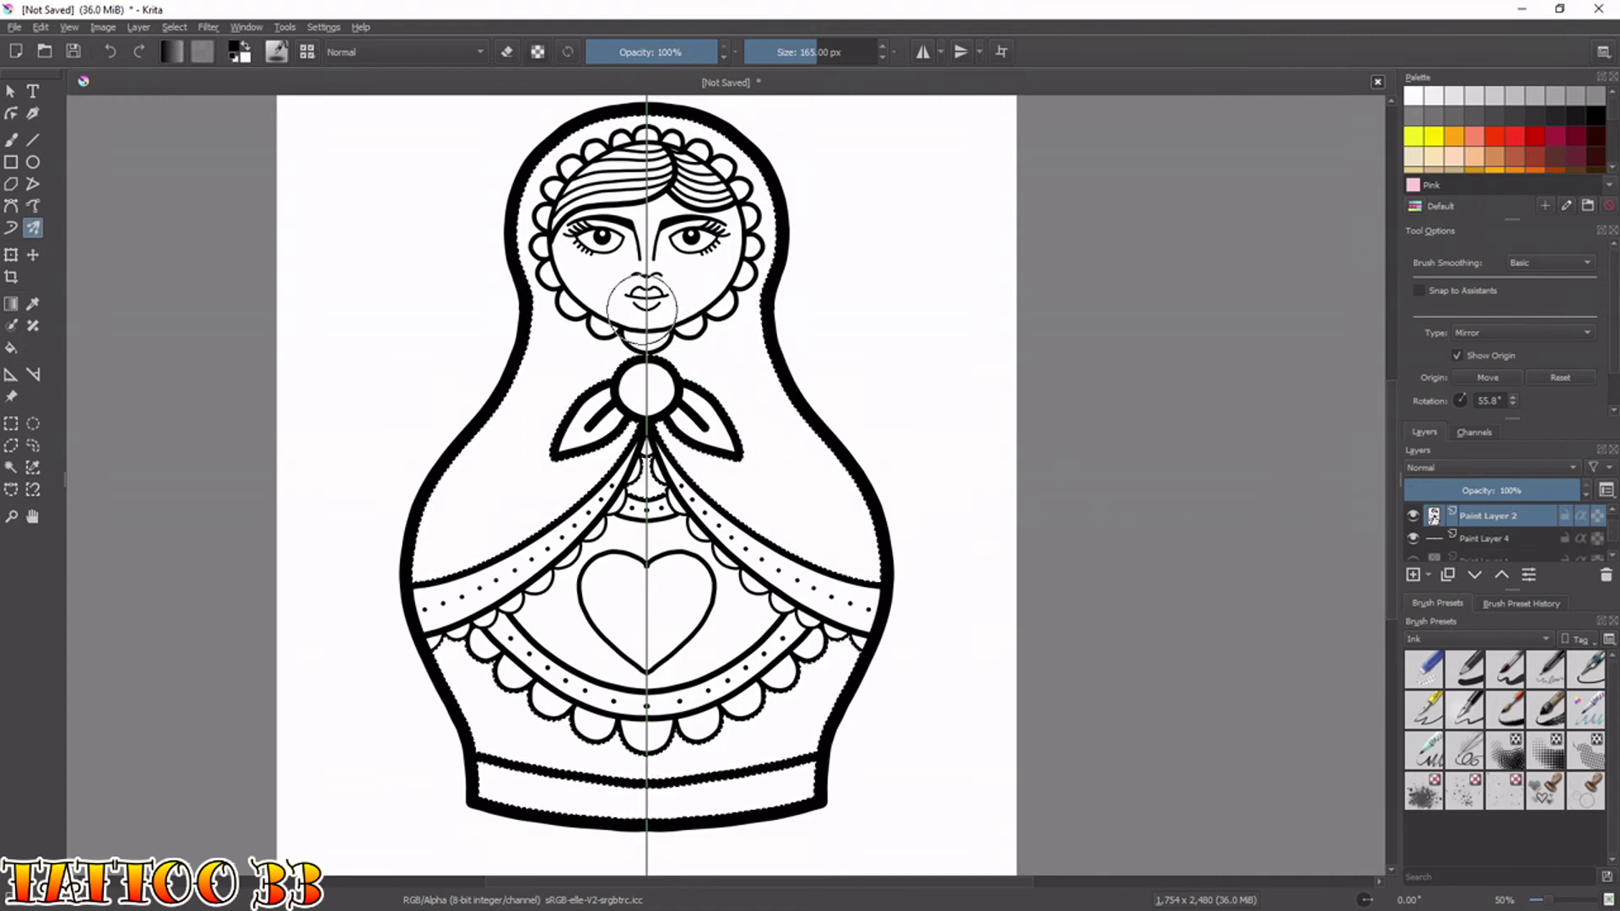
key("w")
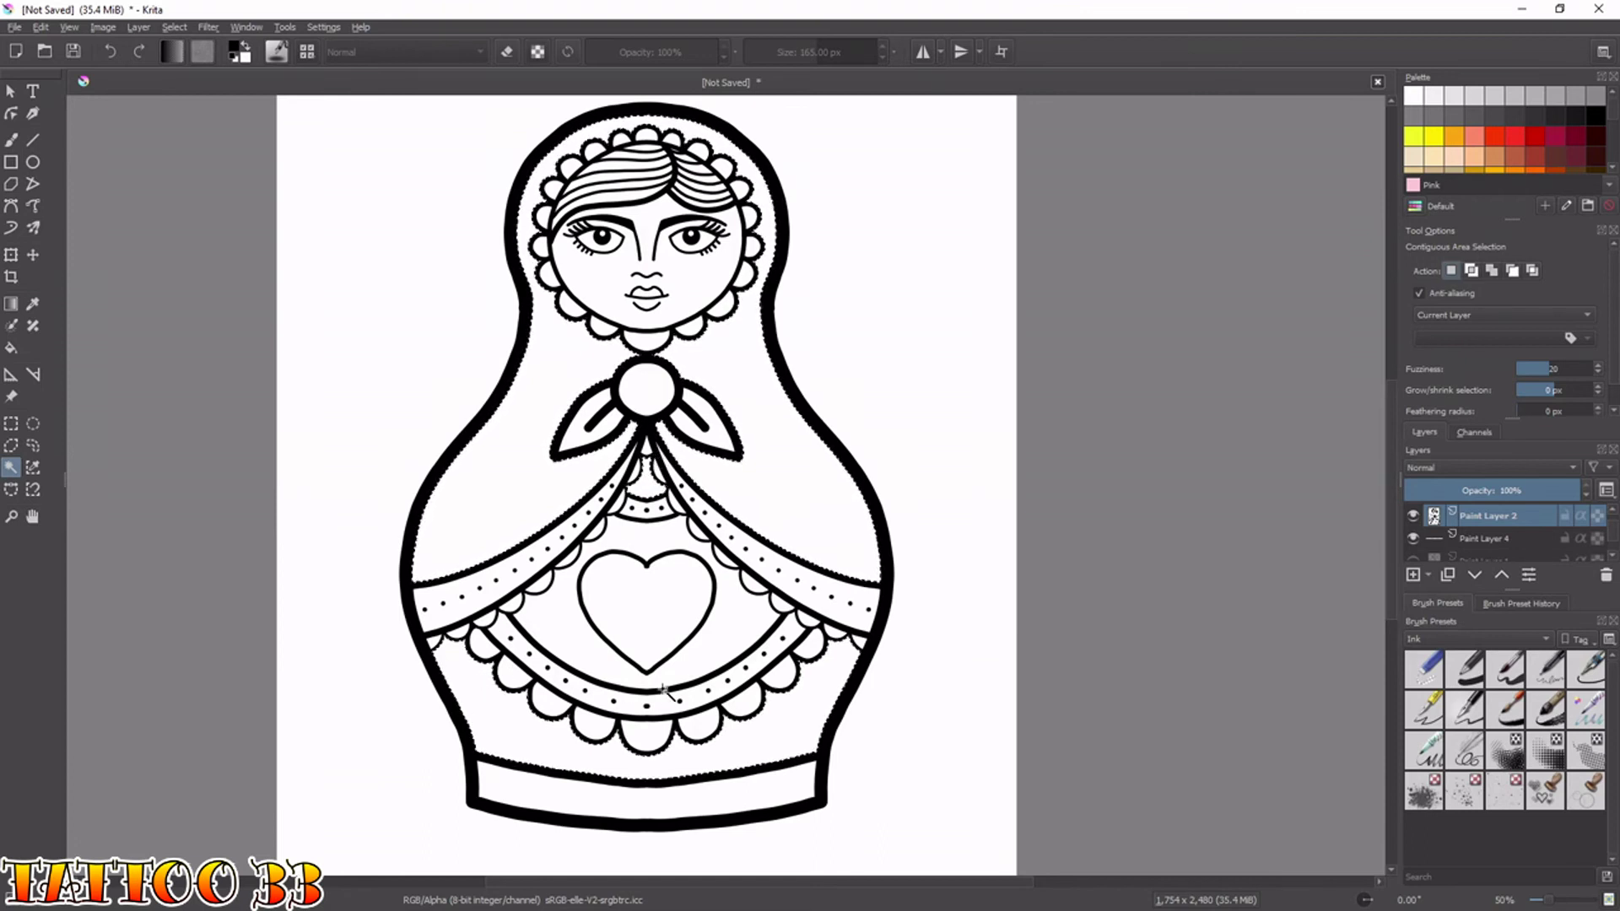
left_click(1503, 543)
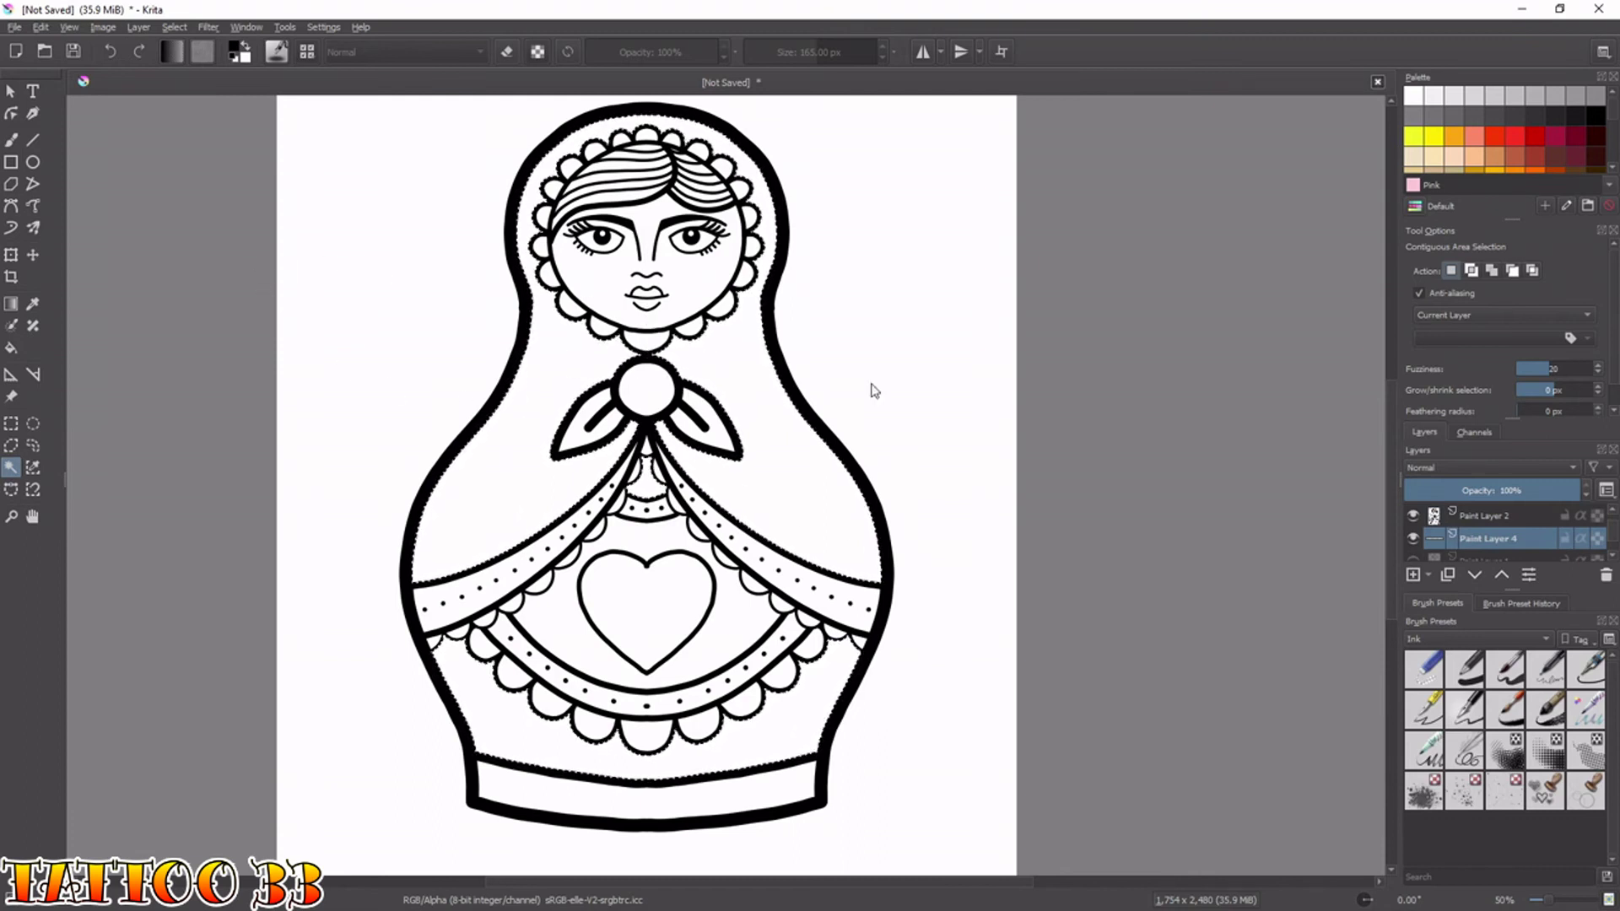
key("q")
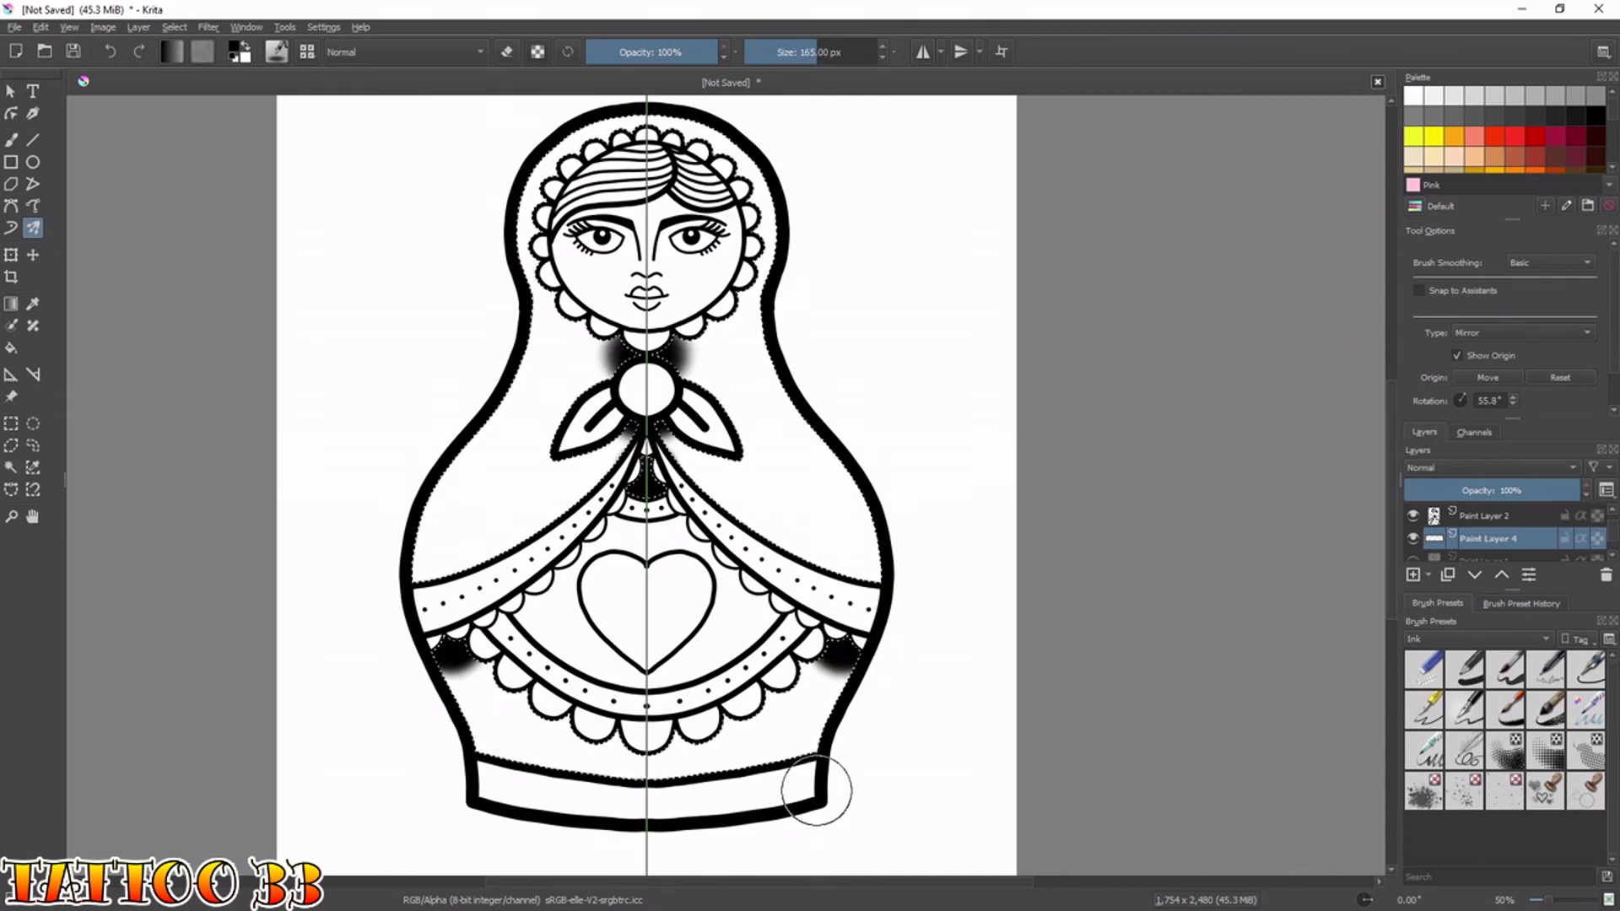
Select the base band from Paint Layer 2, paint it solid black on Paint Layer 4 with the 165 px brush, and clear the selection.
left_click(1502, 516)
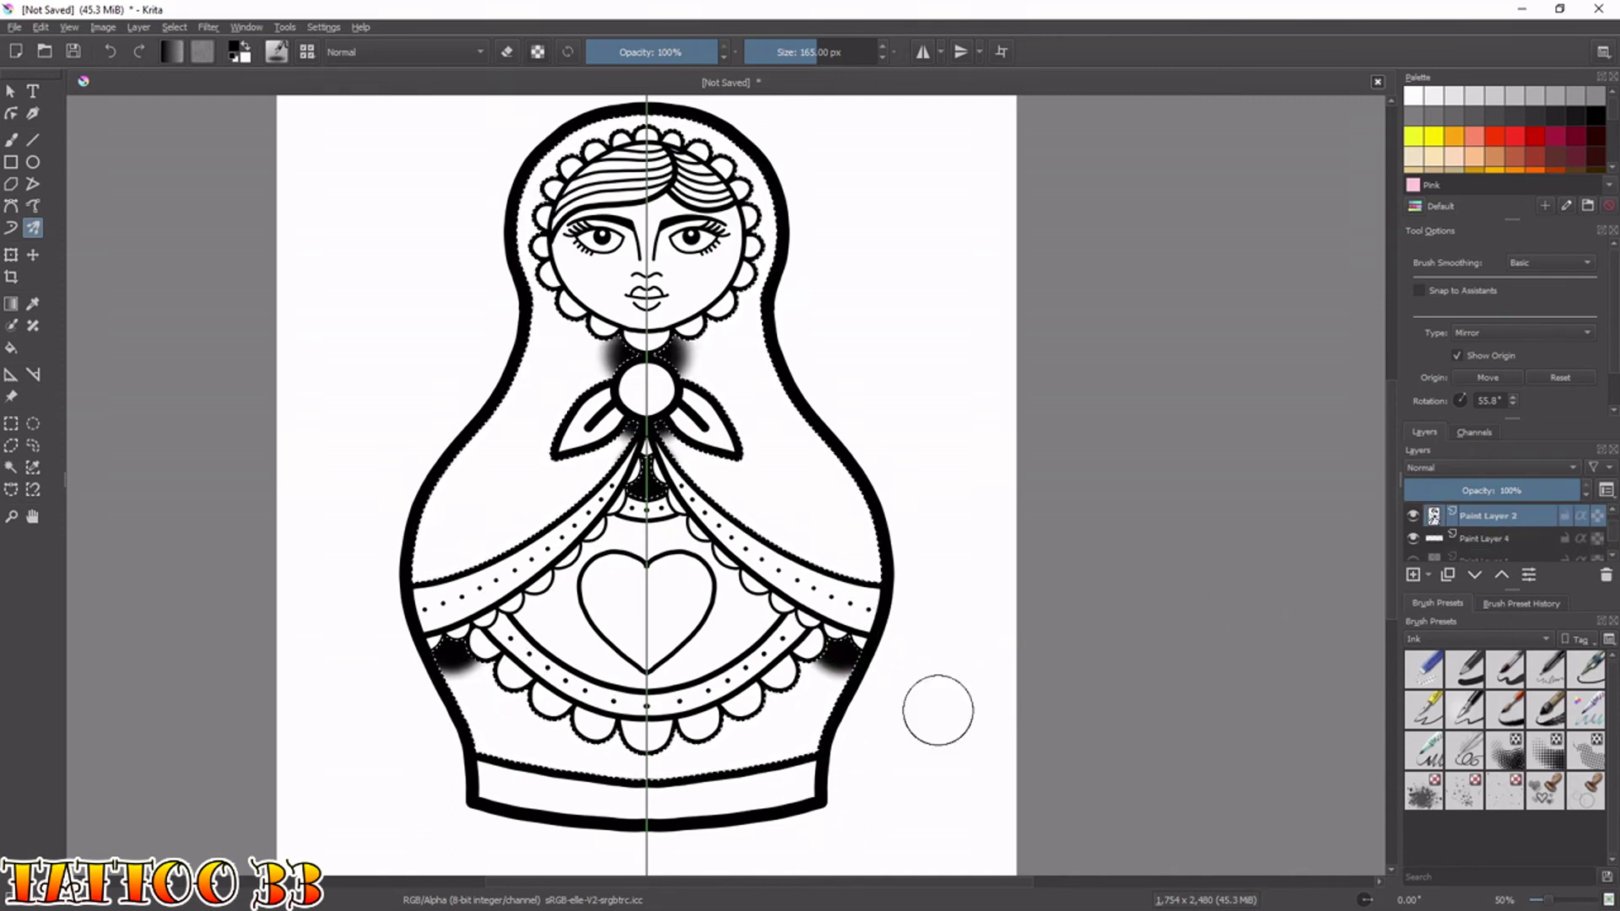
key("w")
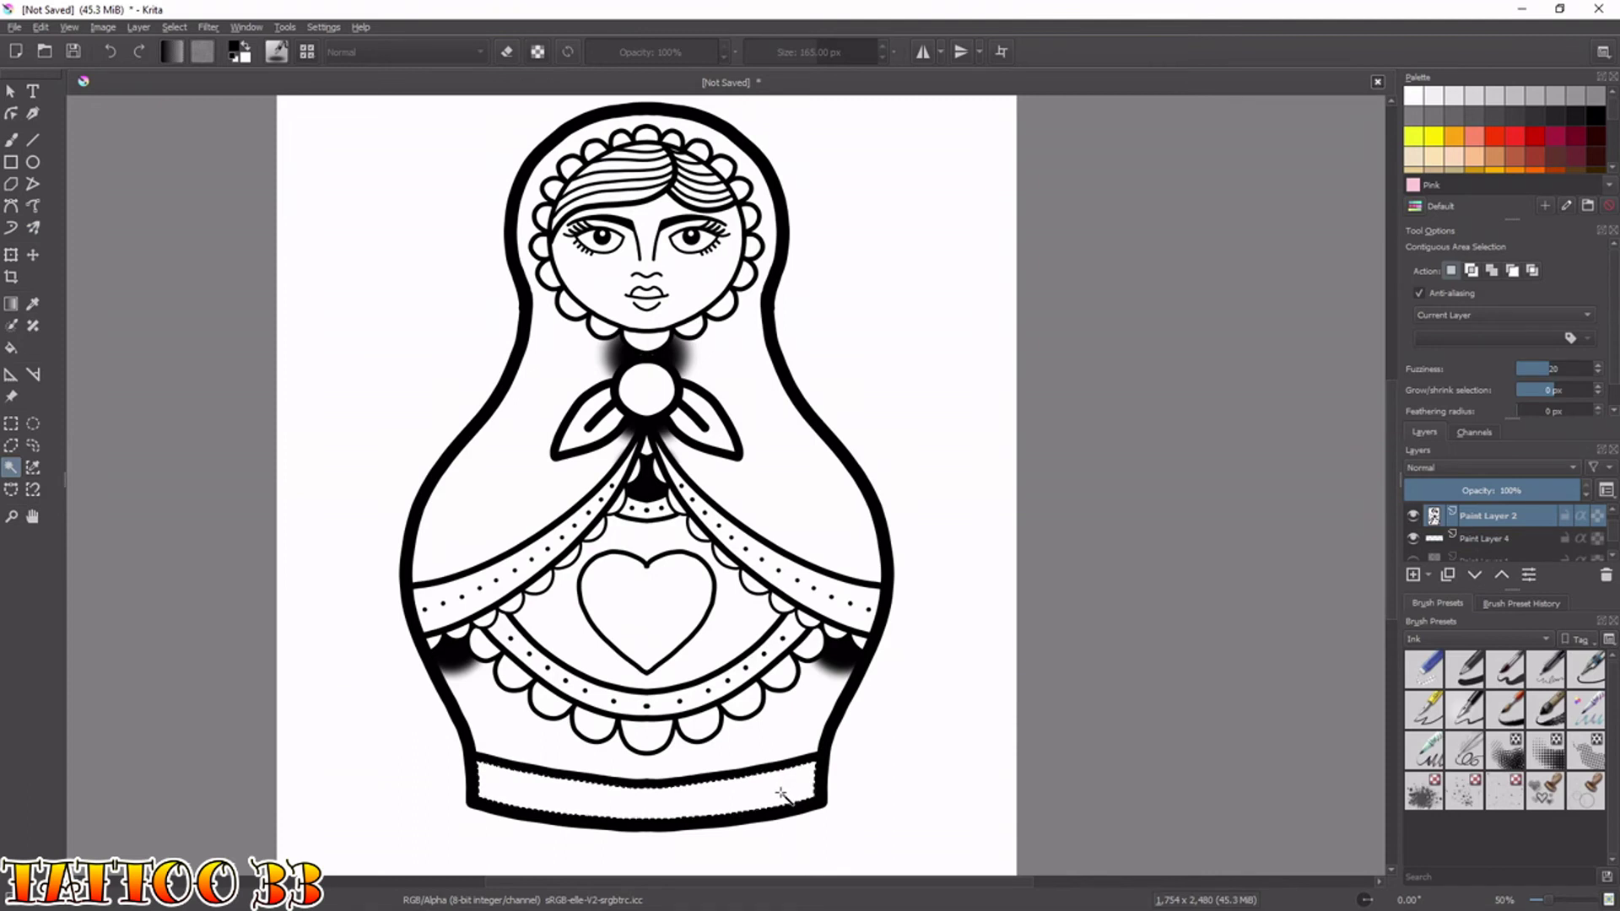
left_click(1489, 544)
key("q")
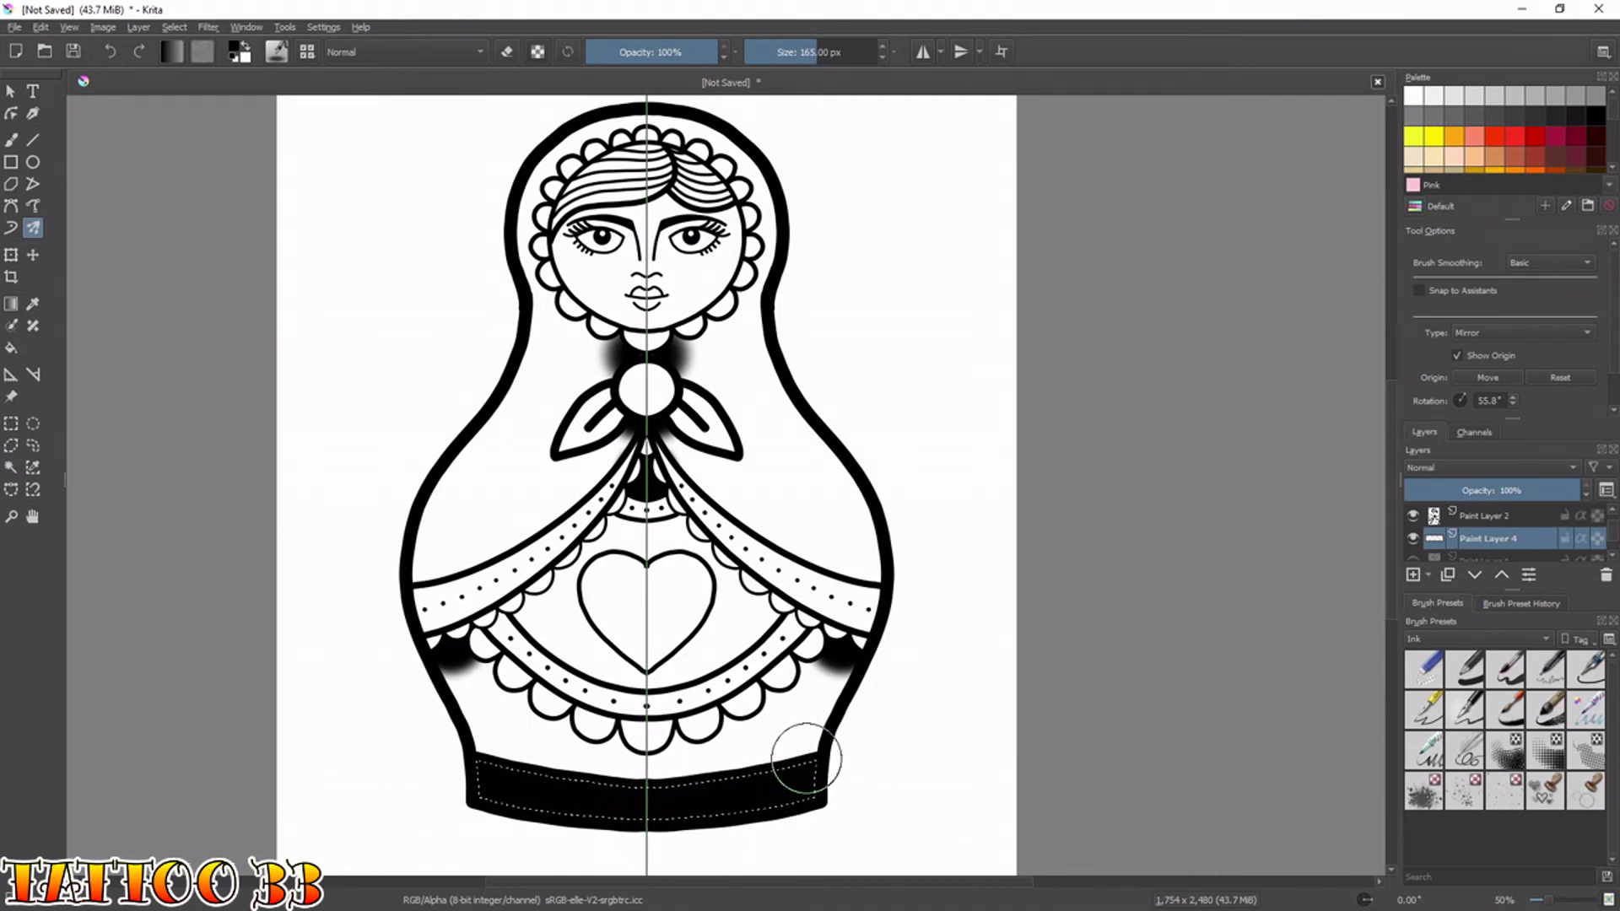
key("ctrl+shift+a")
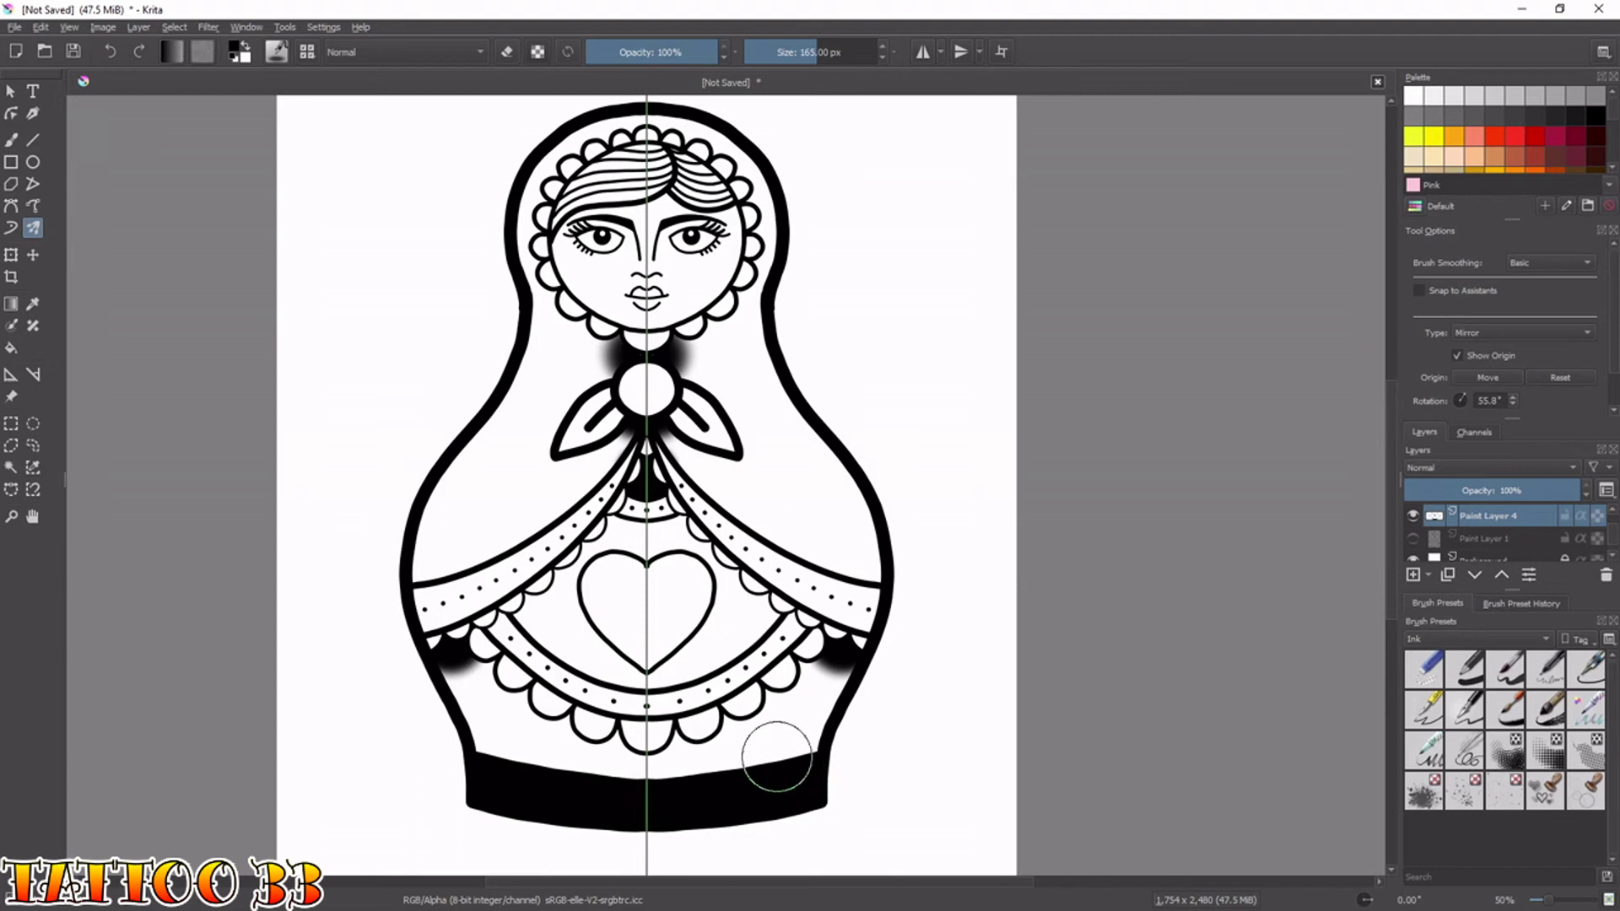
Switch to the ink brush as a 63 px eraser and erase a round dot at the centre of the black base band on Paint Layer 4.
key("ctrl+bracketright")
key("ctrl+bracketright")
key("ctrl+bracketright")
key("ctrl+bracketright")
key("ctrl+bracketright")
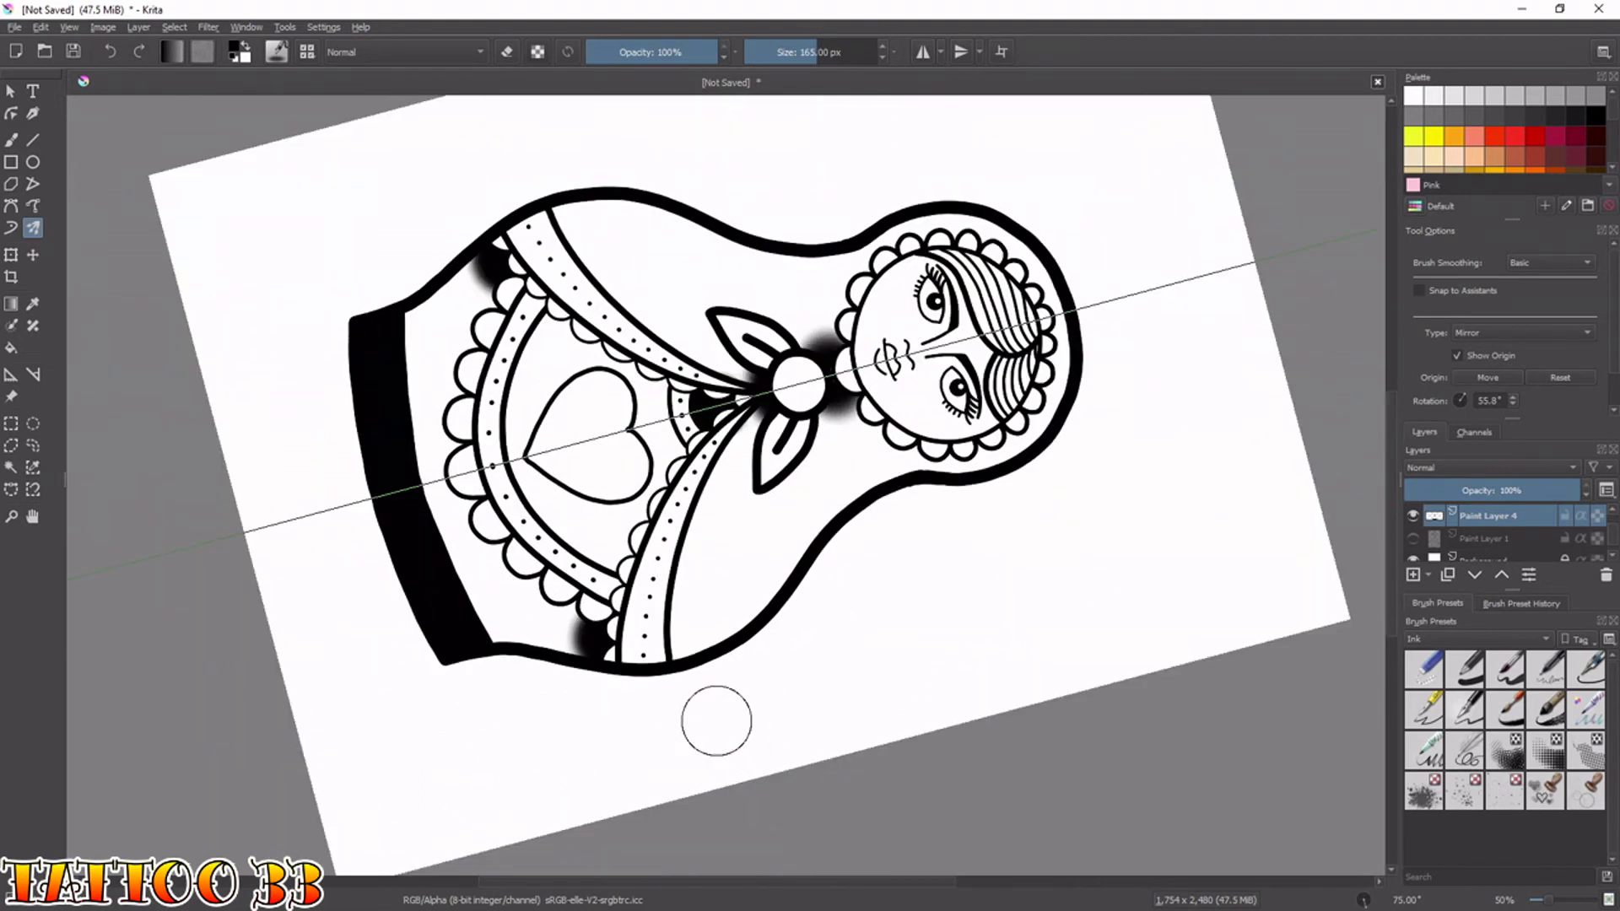
left_click_drag(1610, 527, 1611, 523)
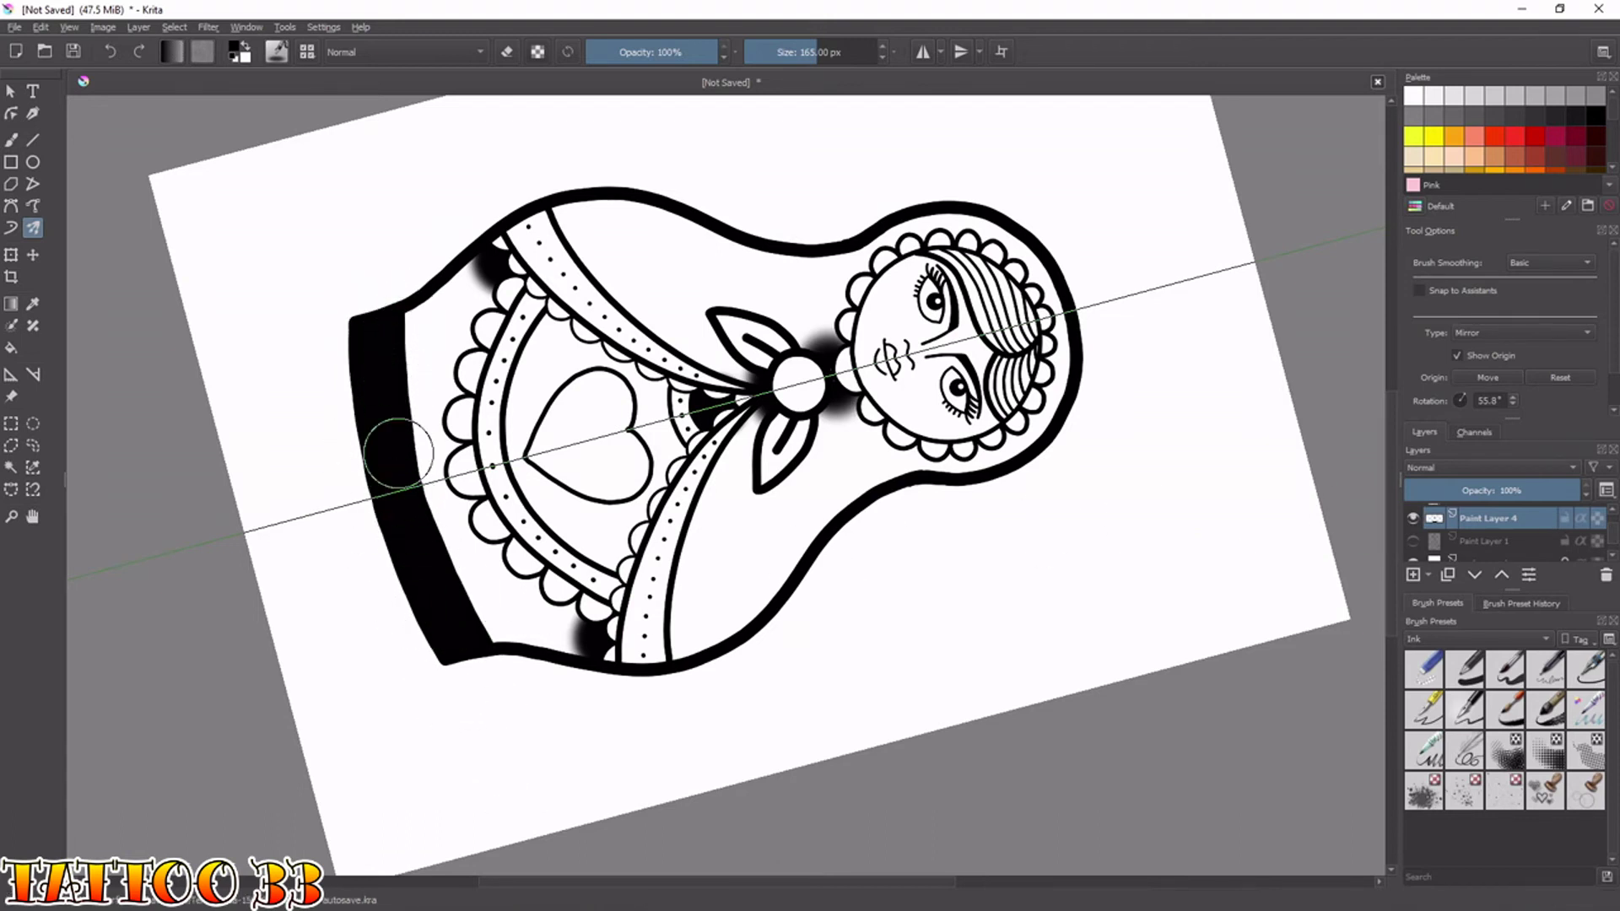
left_click_drag(1612, 535, 1615, 498)
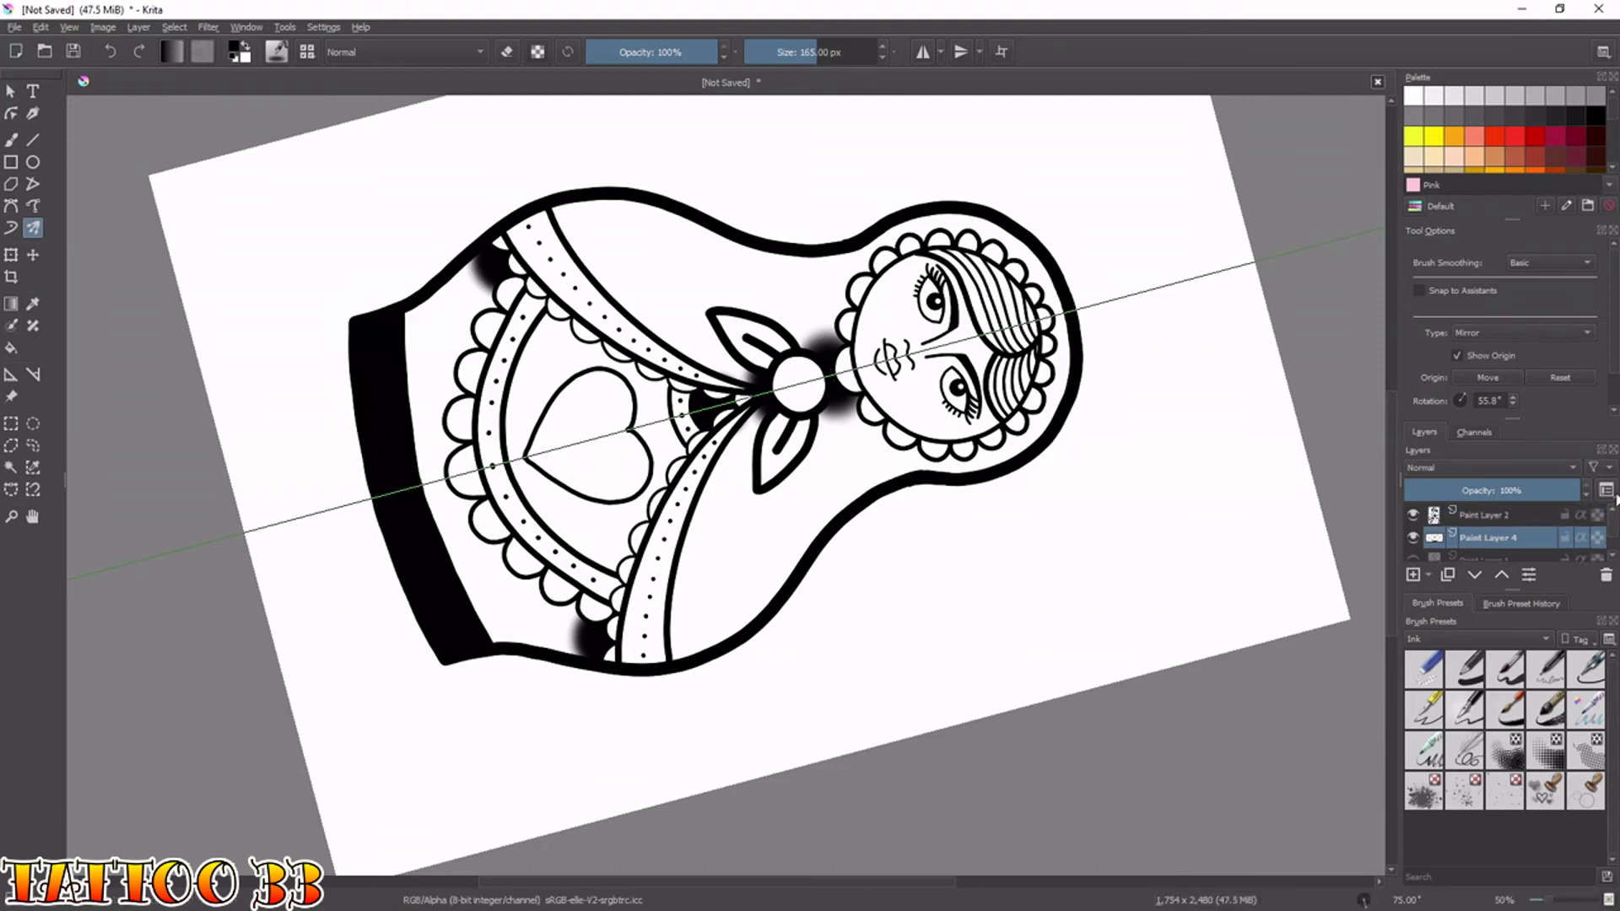
left_click(1413, 537)
left_click(1413, 537)
left_click_drag(428, 512, 883, 505)
key("ctrl+plus")
key("ctrl+plus")
right_click(639, 466)
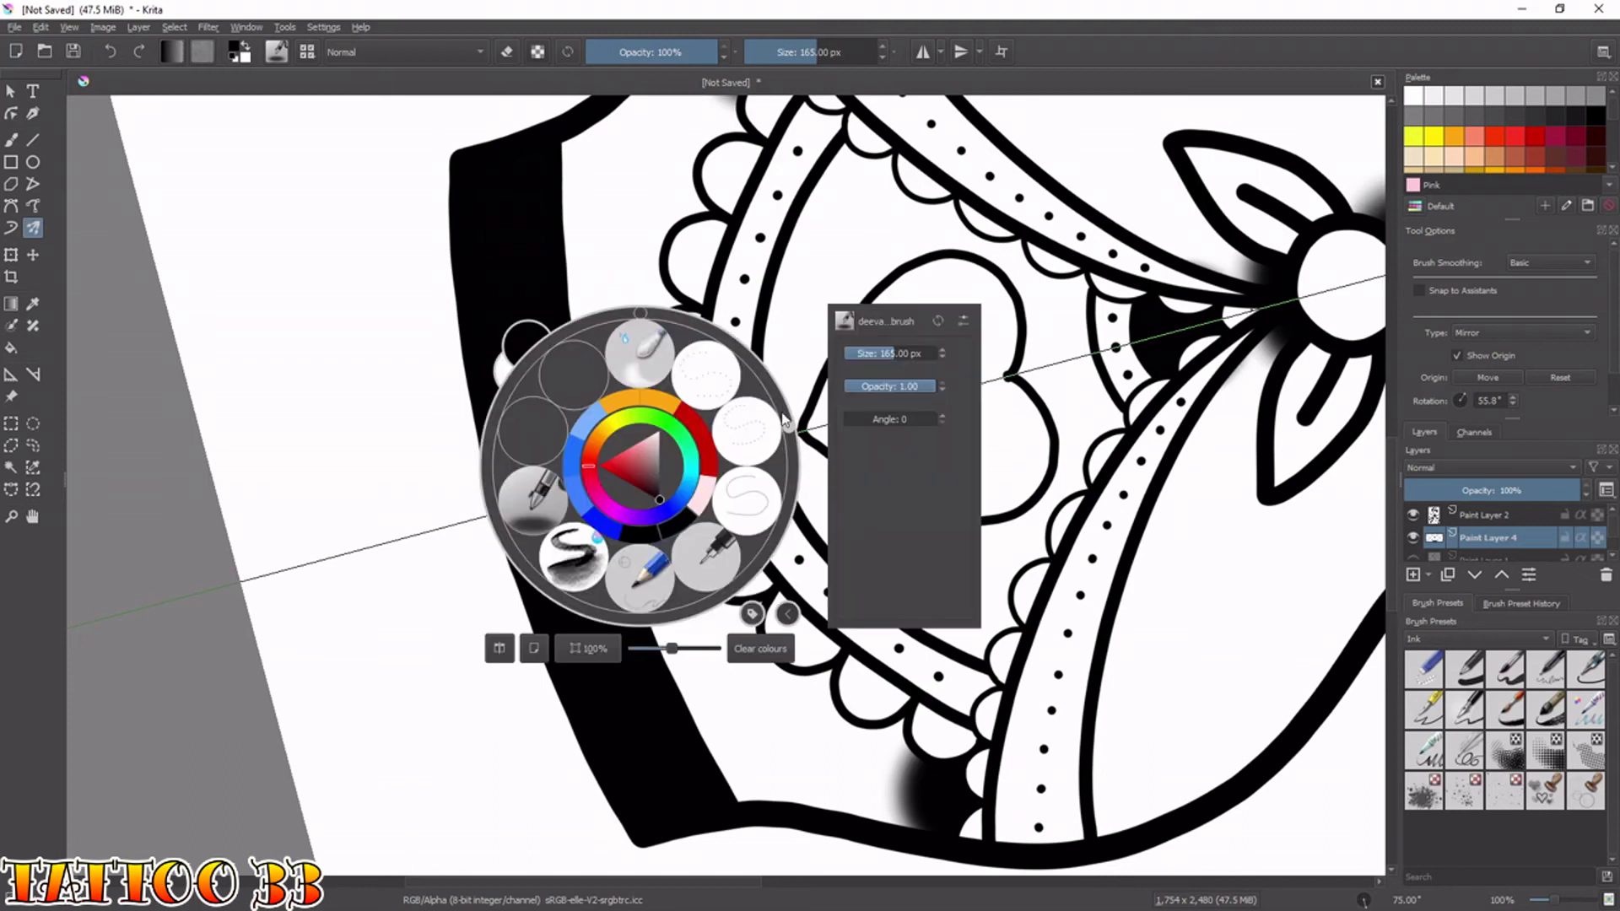
left_click(707, 553)
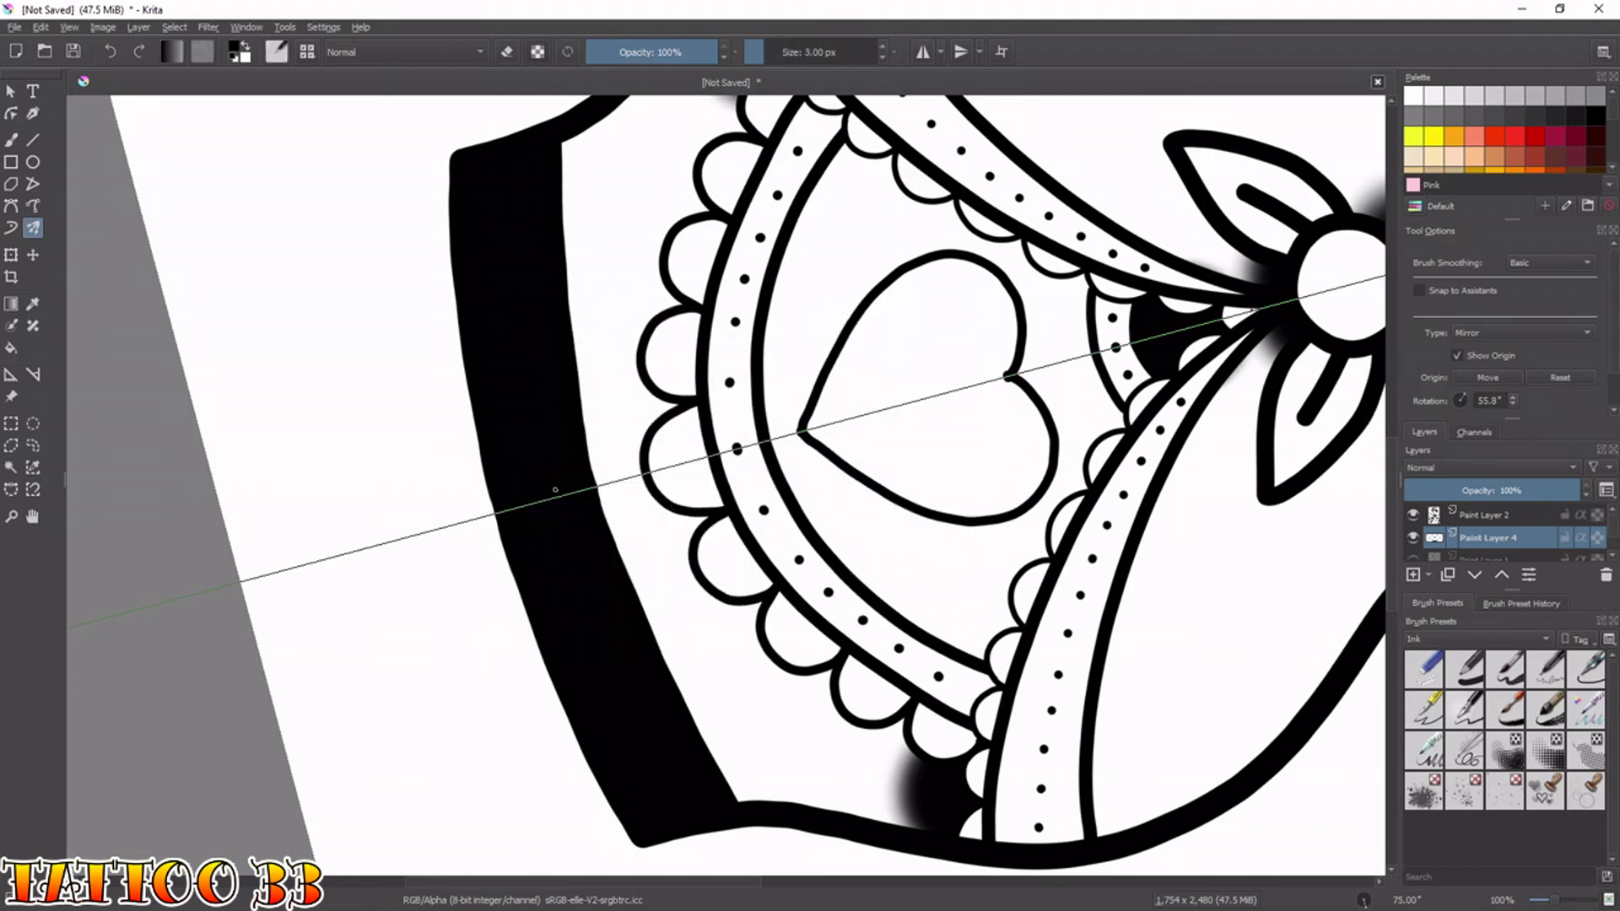
left_click_drag(547, 499, 573, 499, "shift")
key("e")
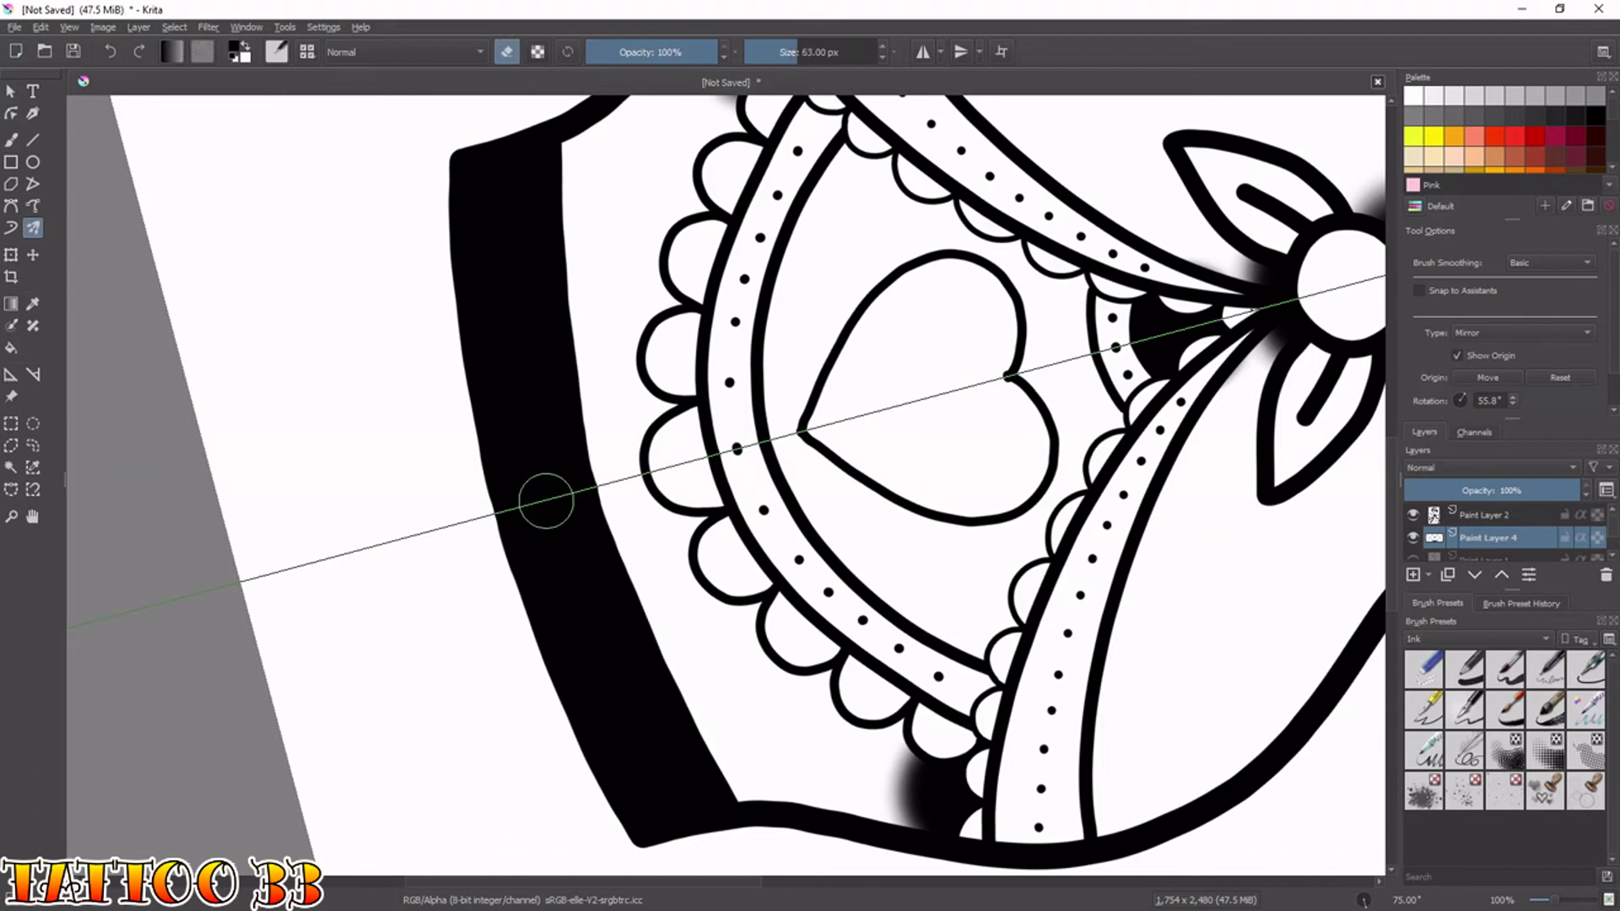
left_click(546, 500)
left_click(526, 415)
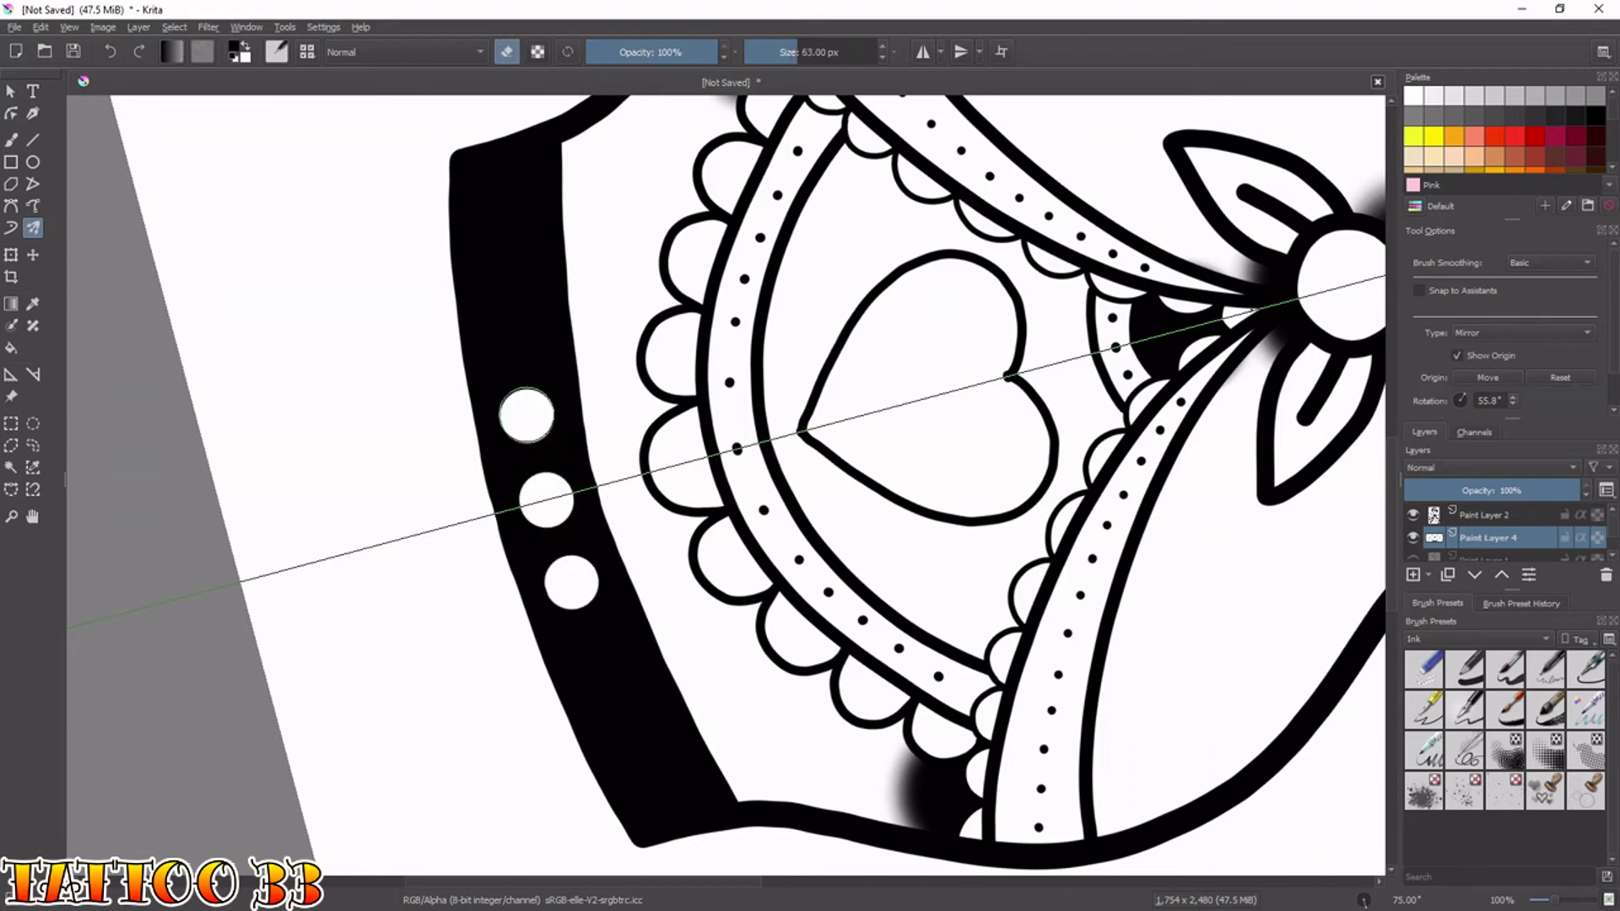
left_click(515, 332)
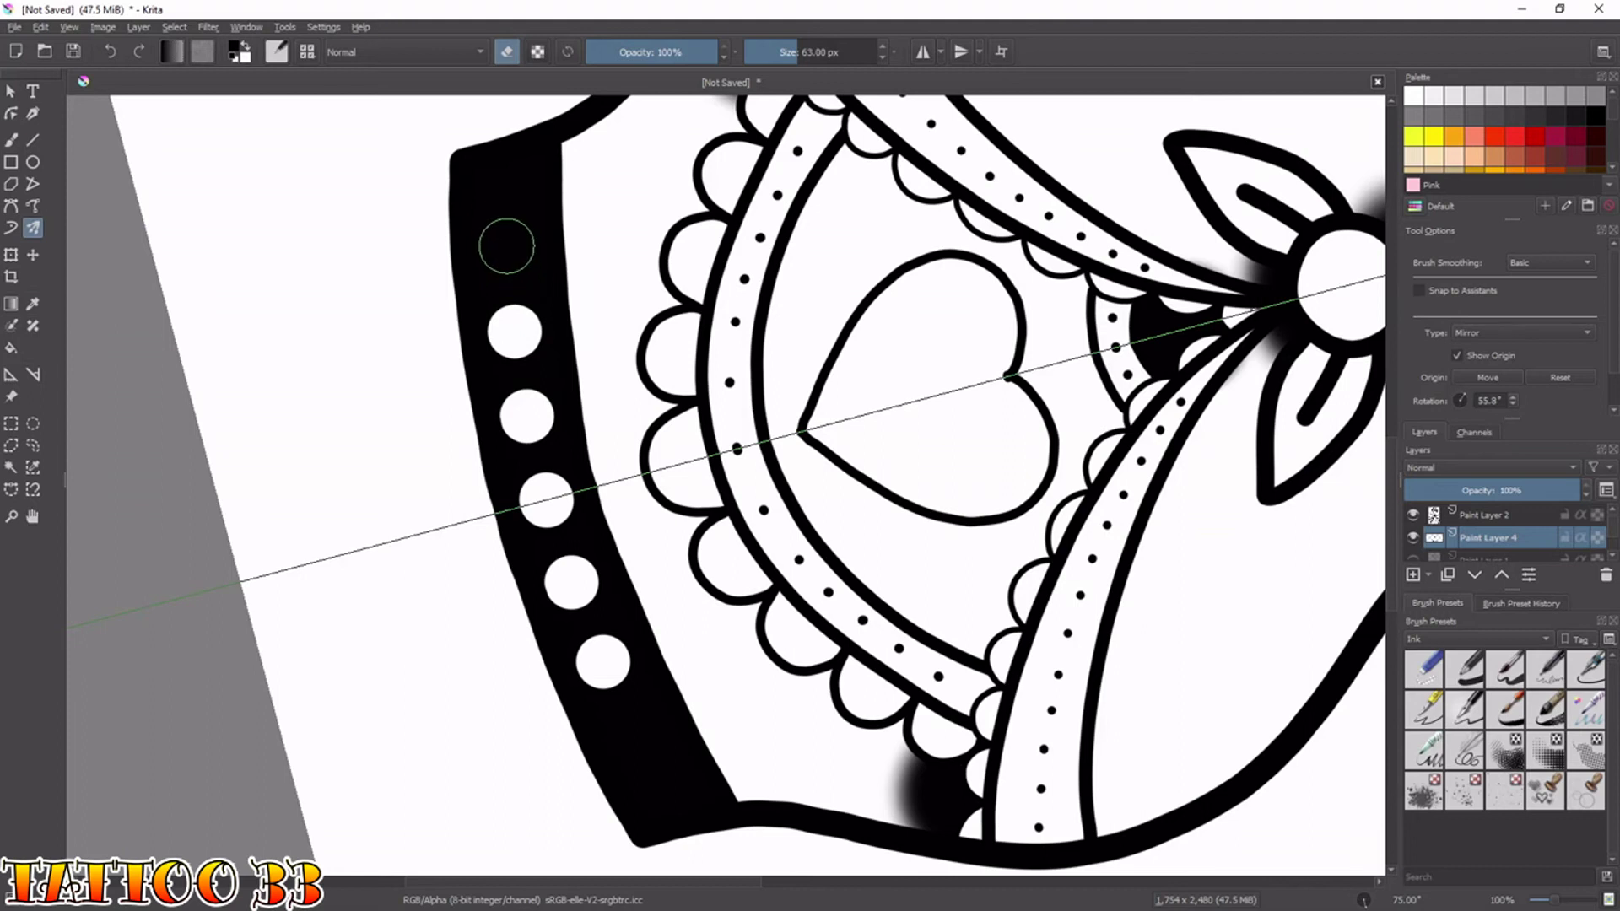
key("ctrl+z")
key("ctrl+z")
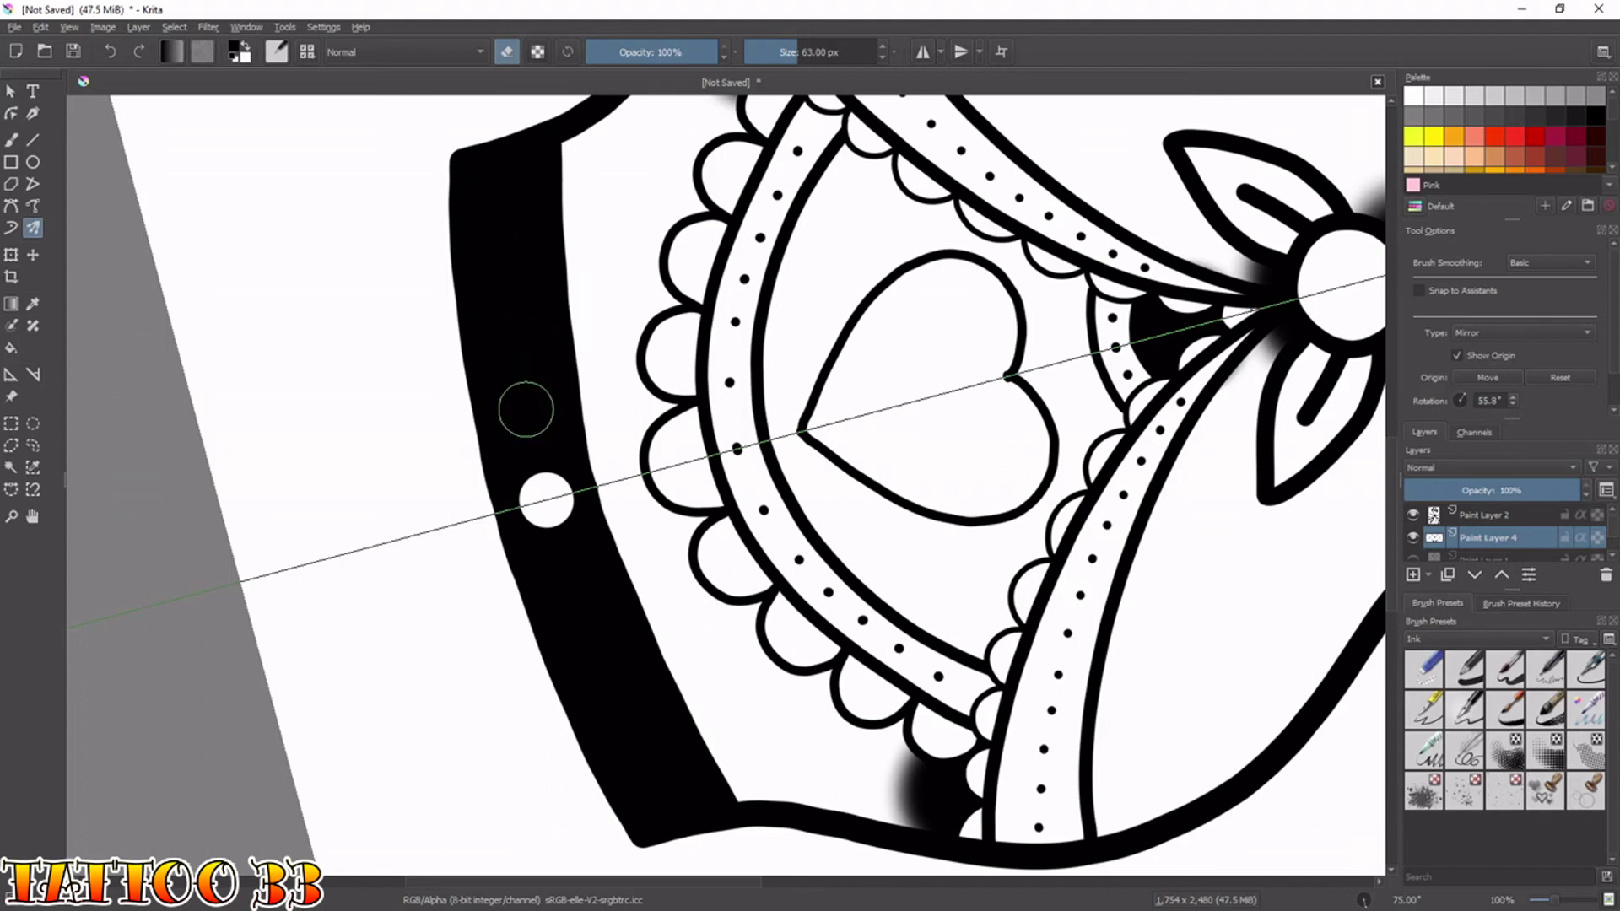
Erase three evenly spaced, mirrored 63 px dots outward from the centre dot along the black base band.
left_click(526, 410)
left_click(511, 315)
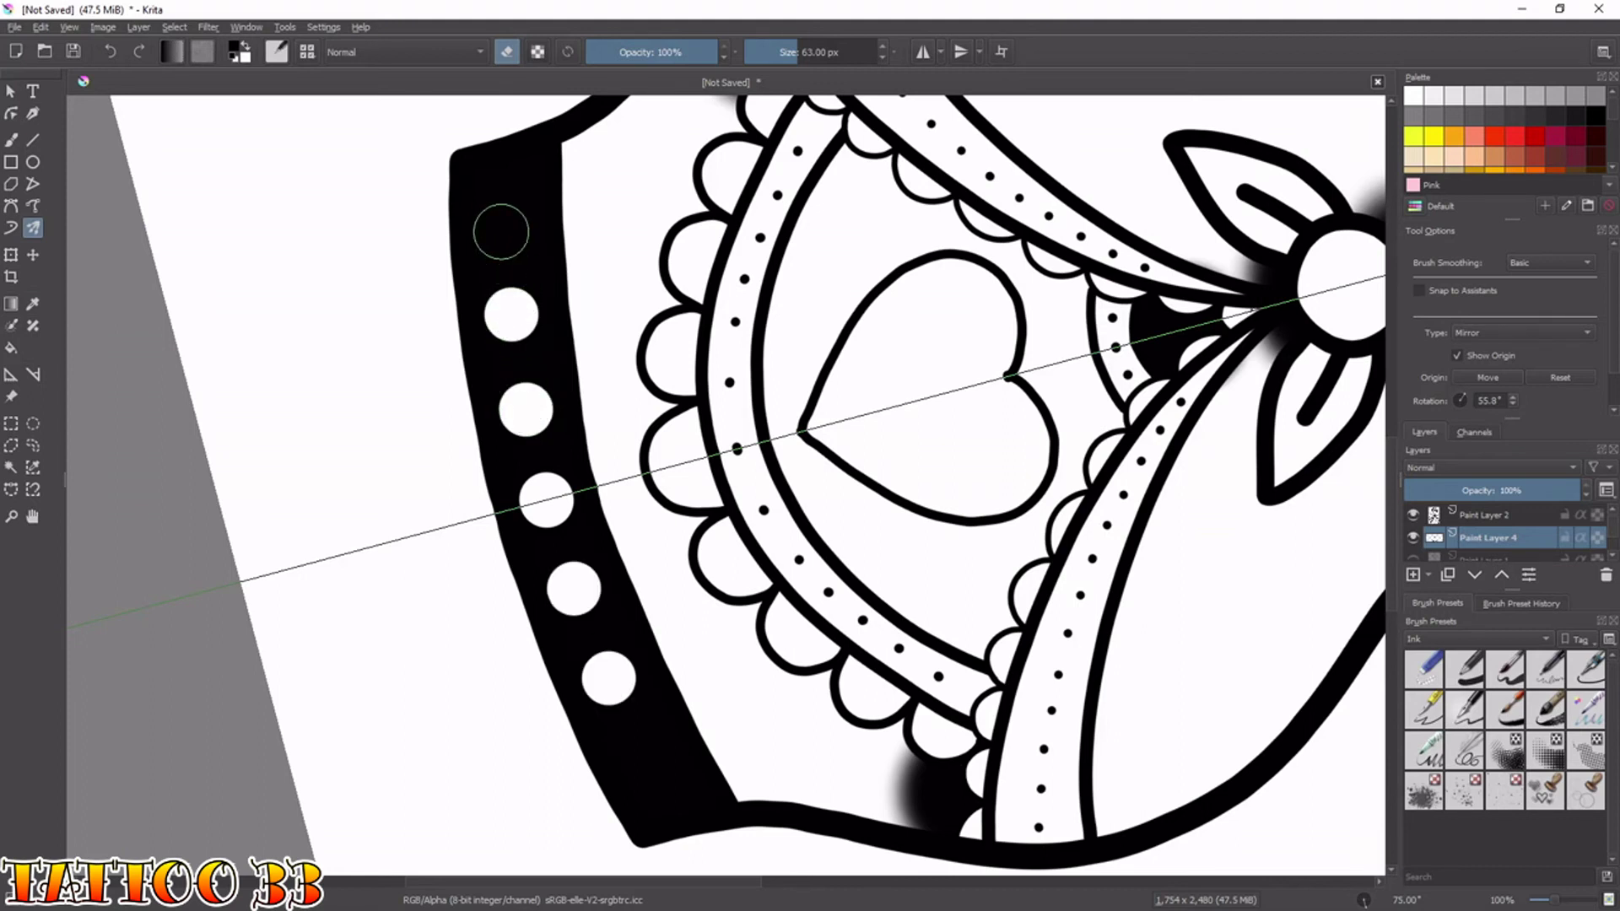
left_click(504, 220)
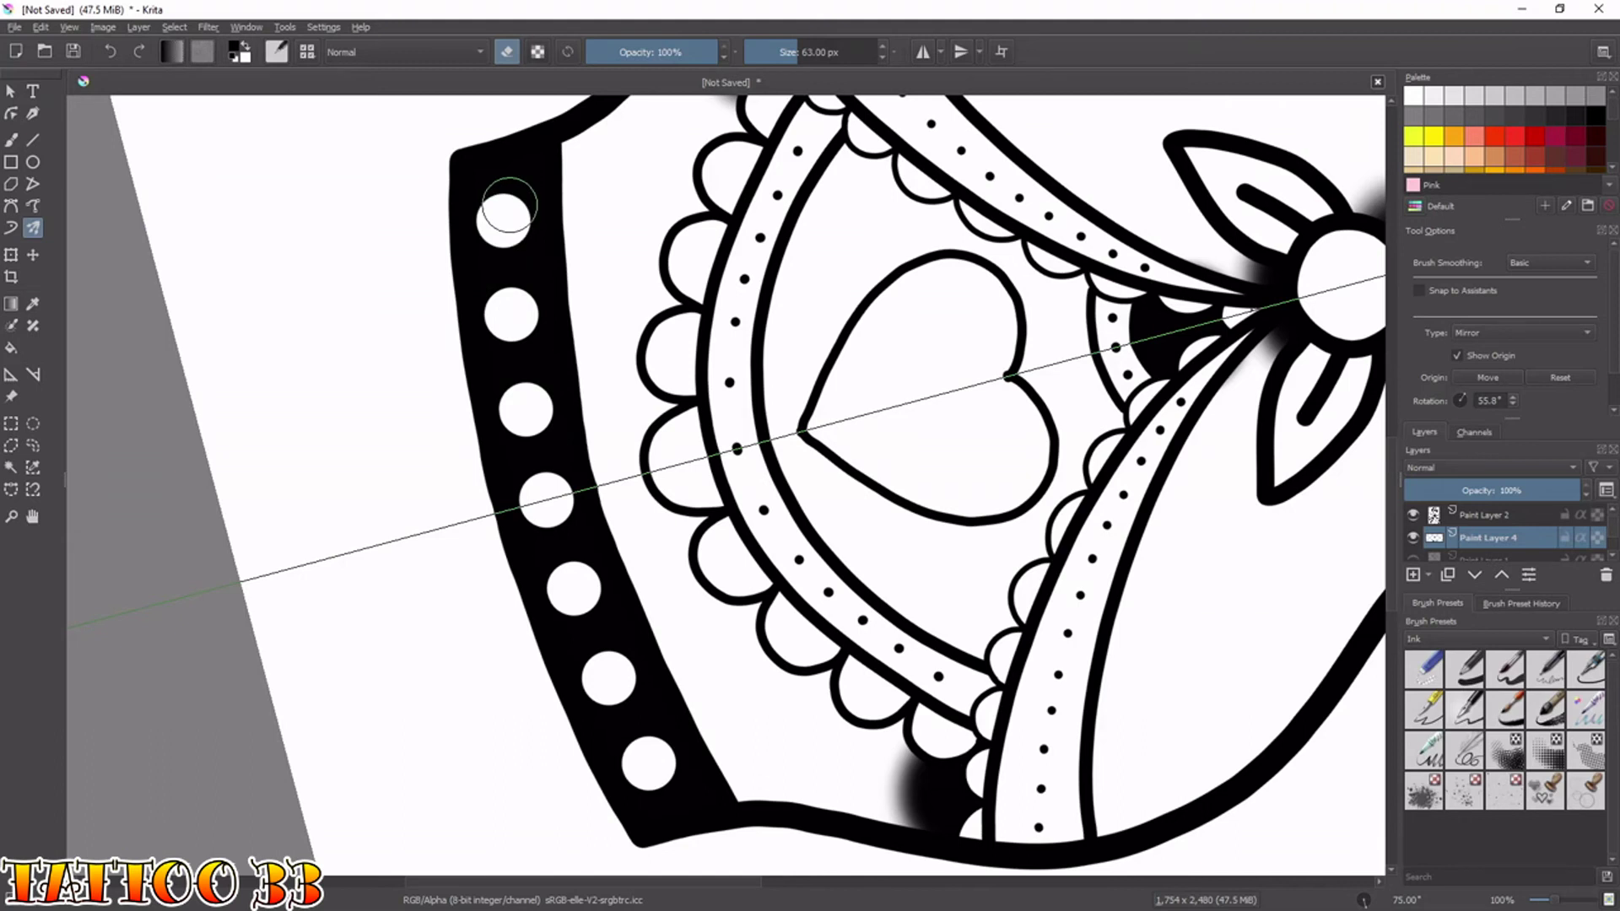
Straighten the canvas rotation, bring the whole doll into view at 50%, and make Paint Layer 2 active.
key("5")
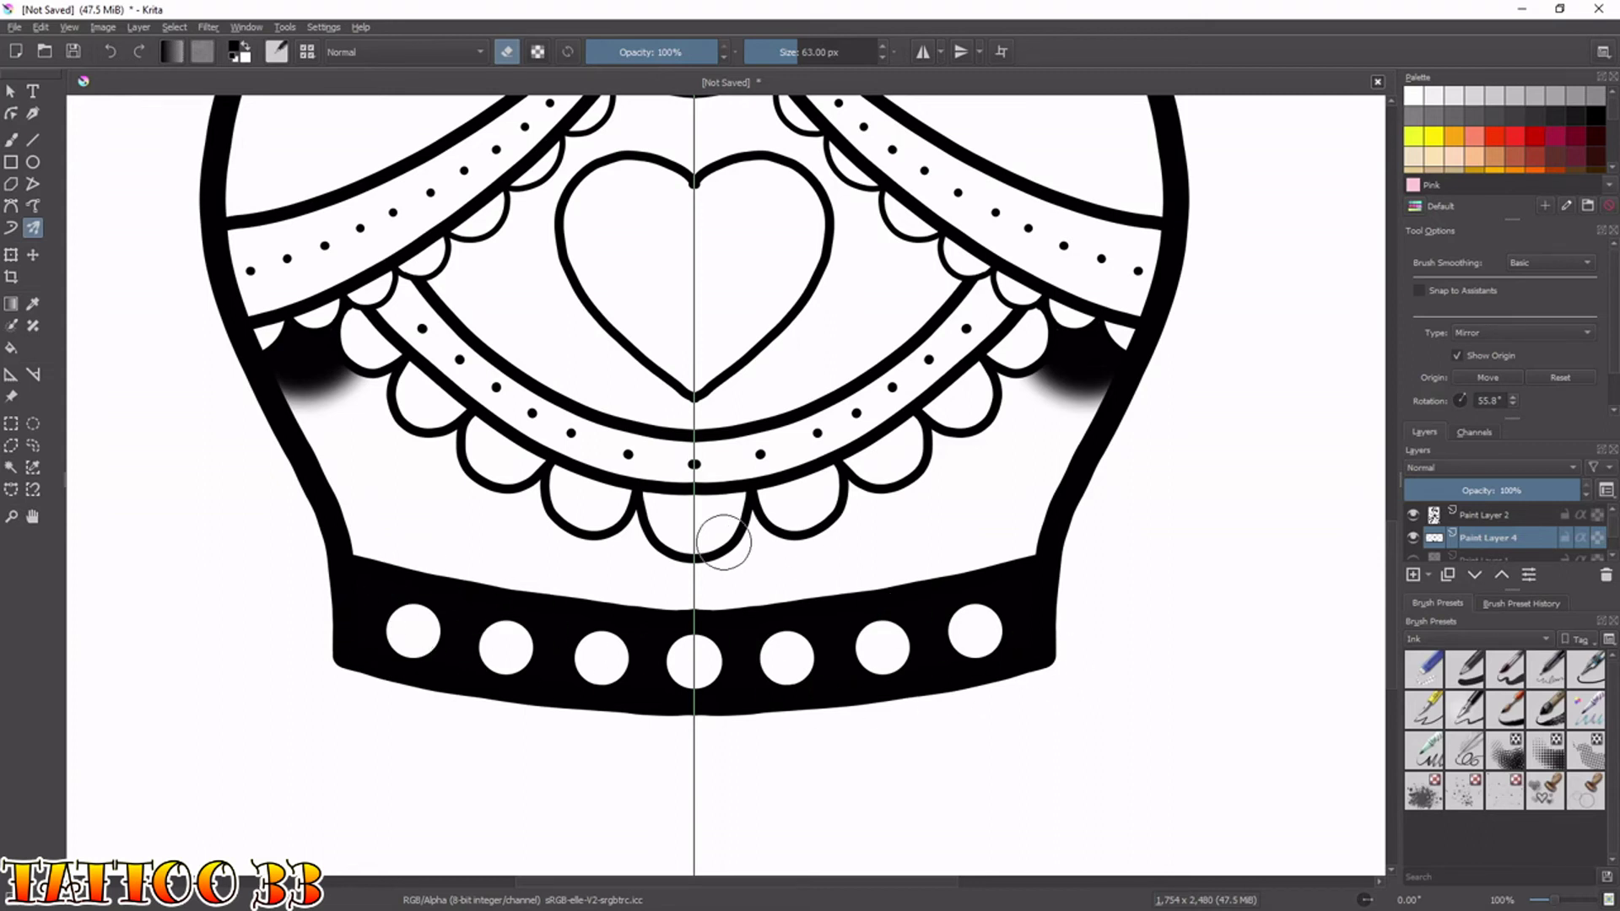
key("minus")
key("minus")
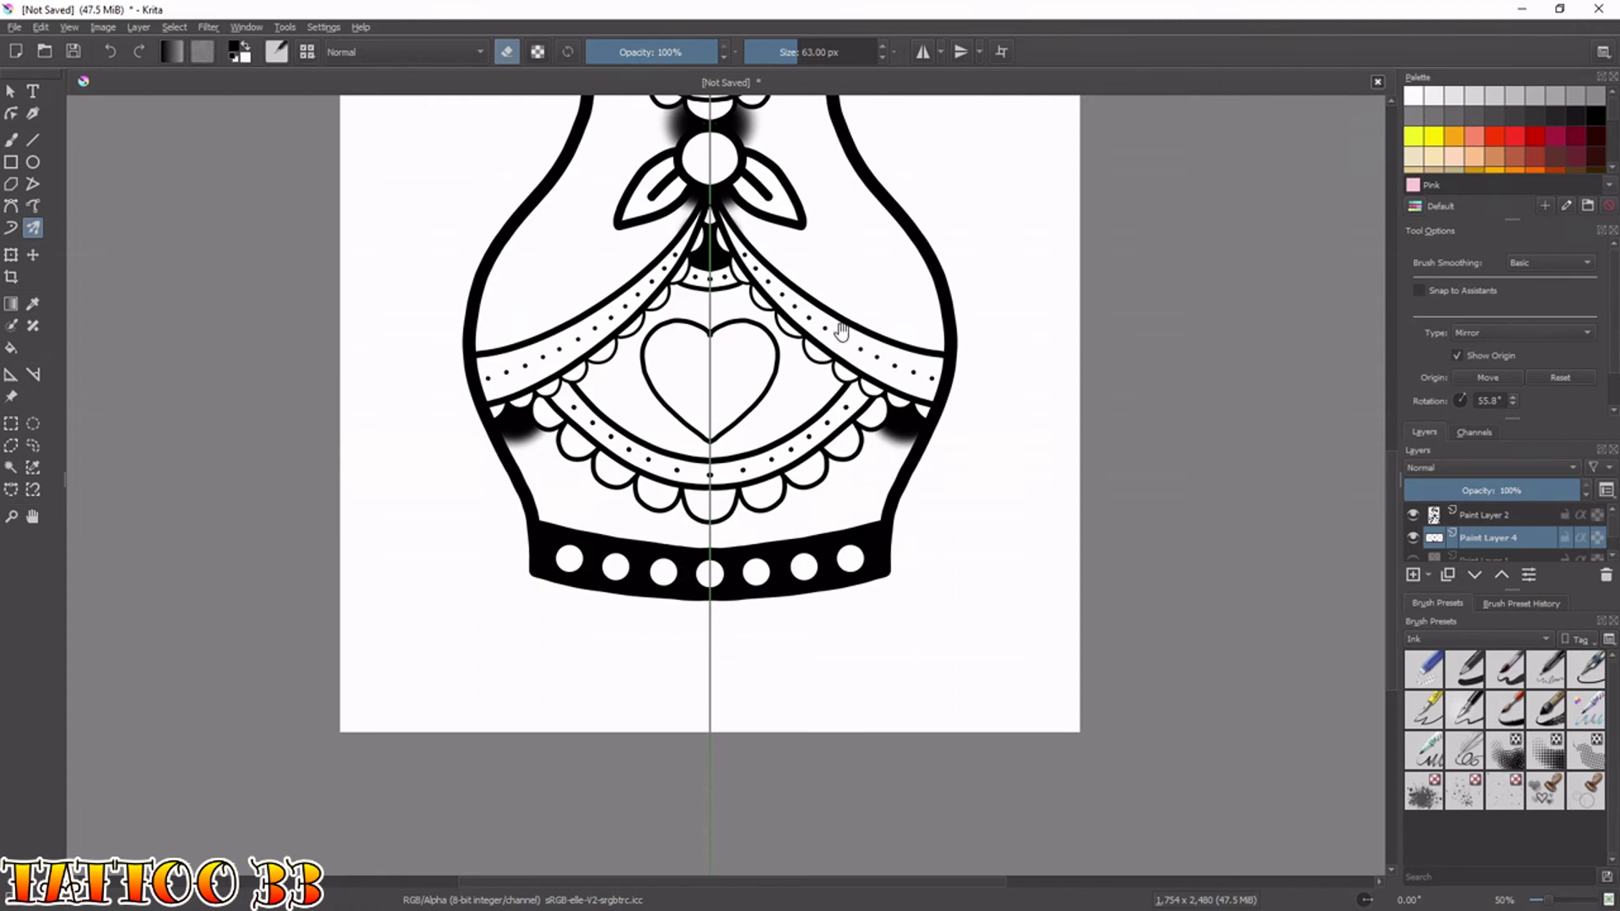
scroll(852, 348, "up", 5)
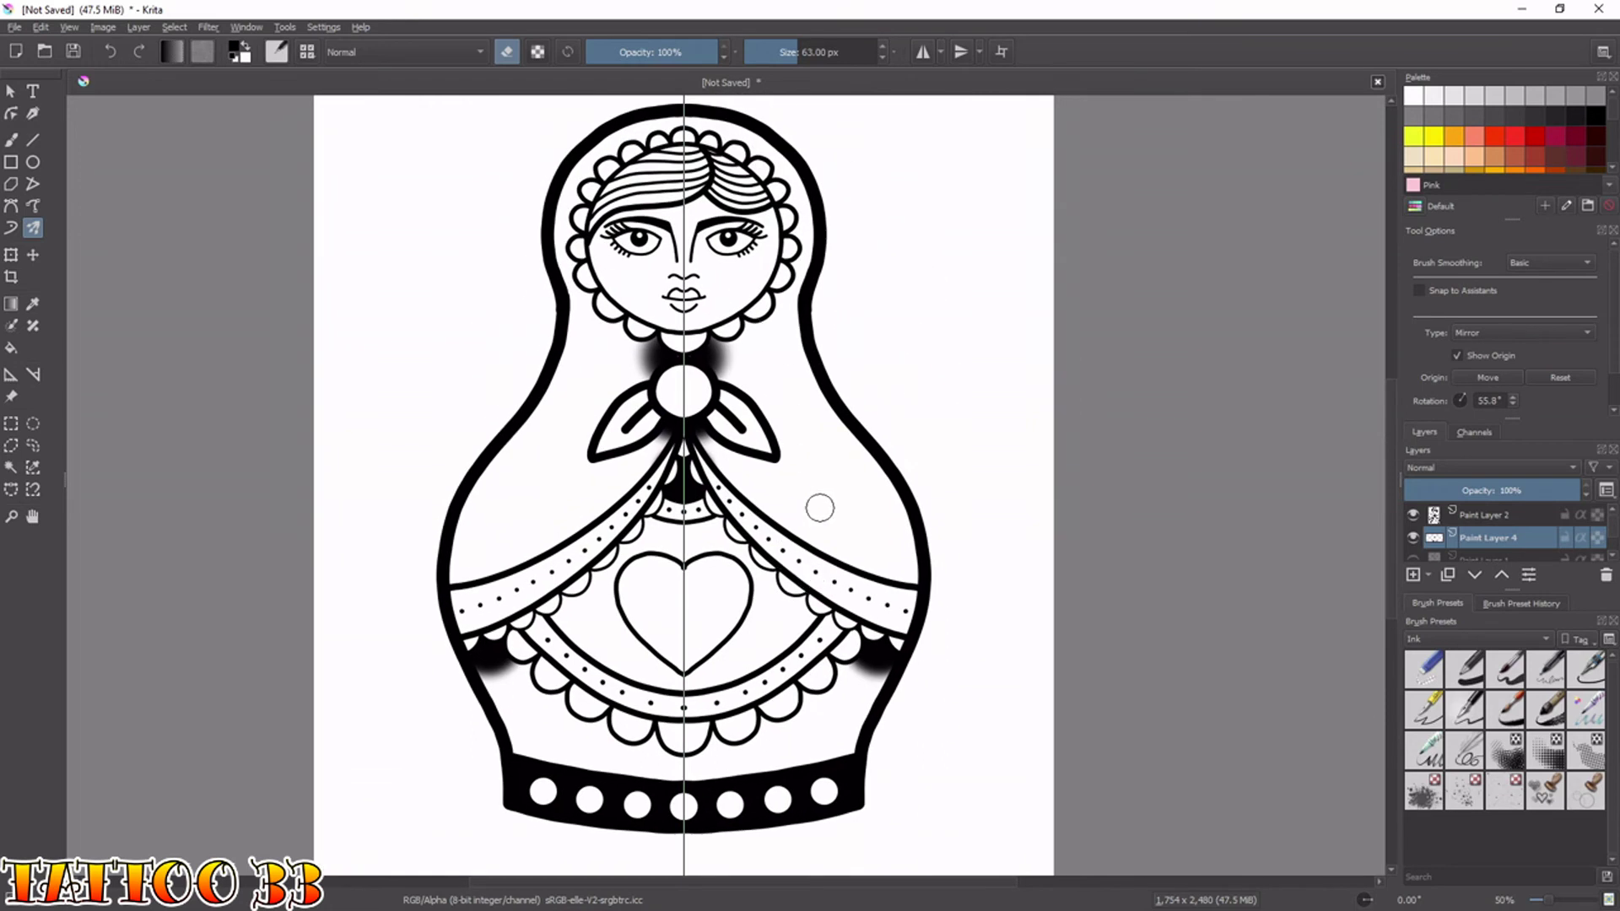
left_click(1485, 519)
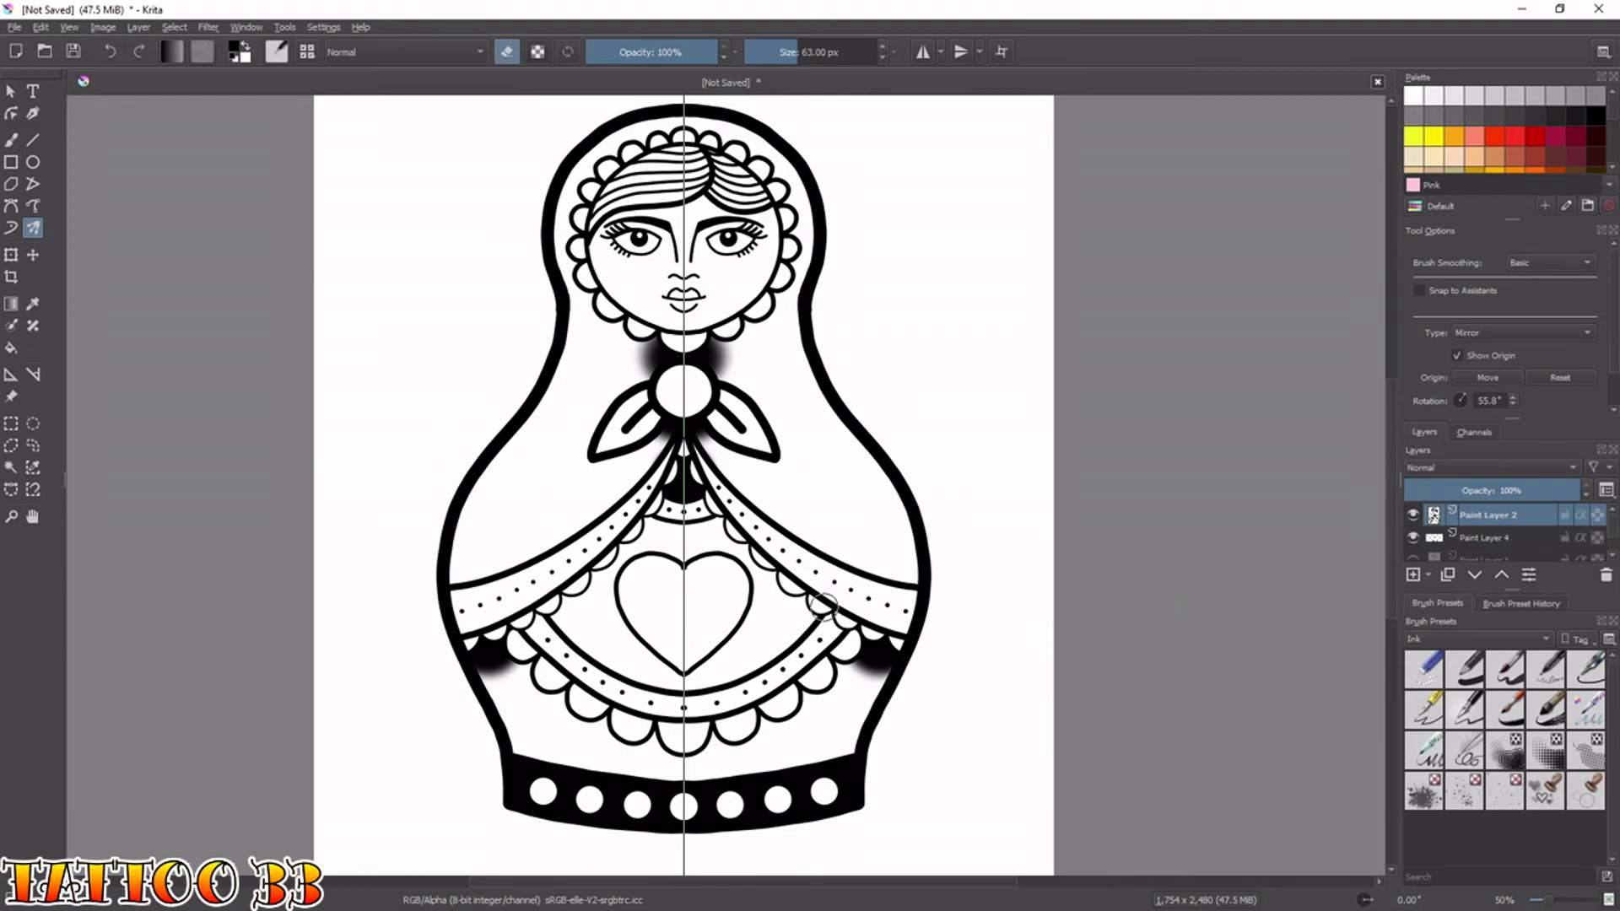
Select the white hair-strand areas on both sides of the parting from Paint Layer 2 with the contiguous selection tool.
scroll(713, 268, "up", 2)
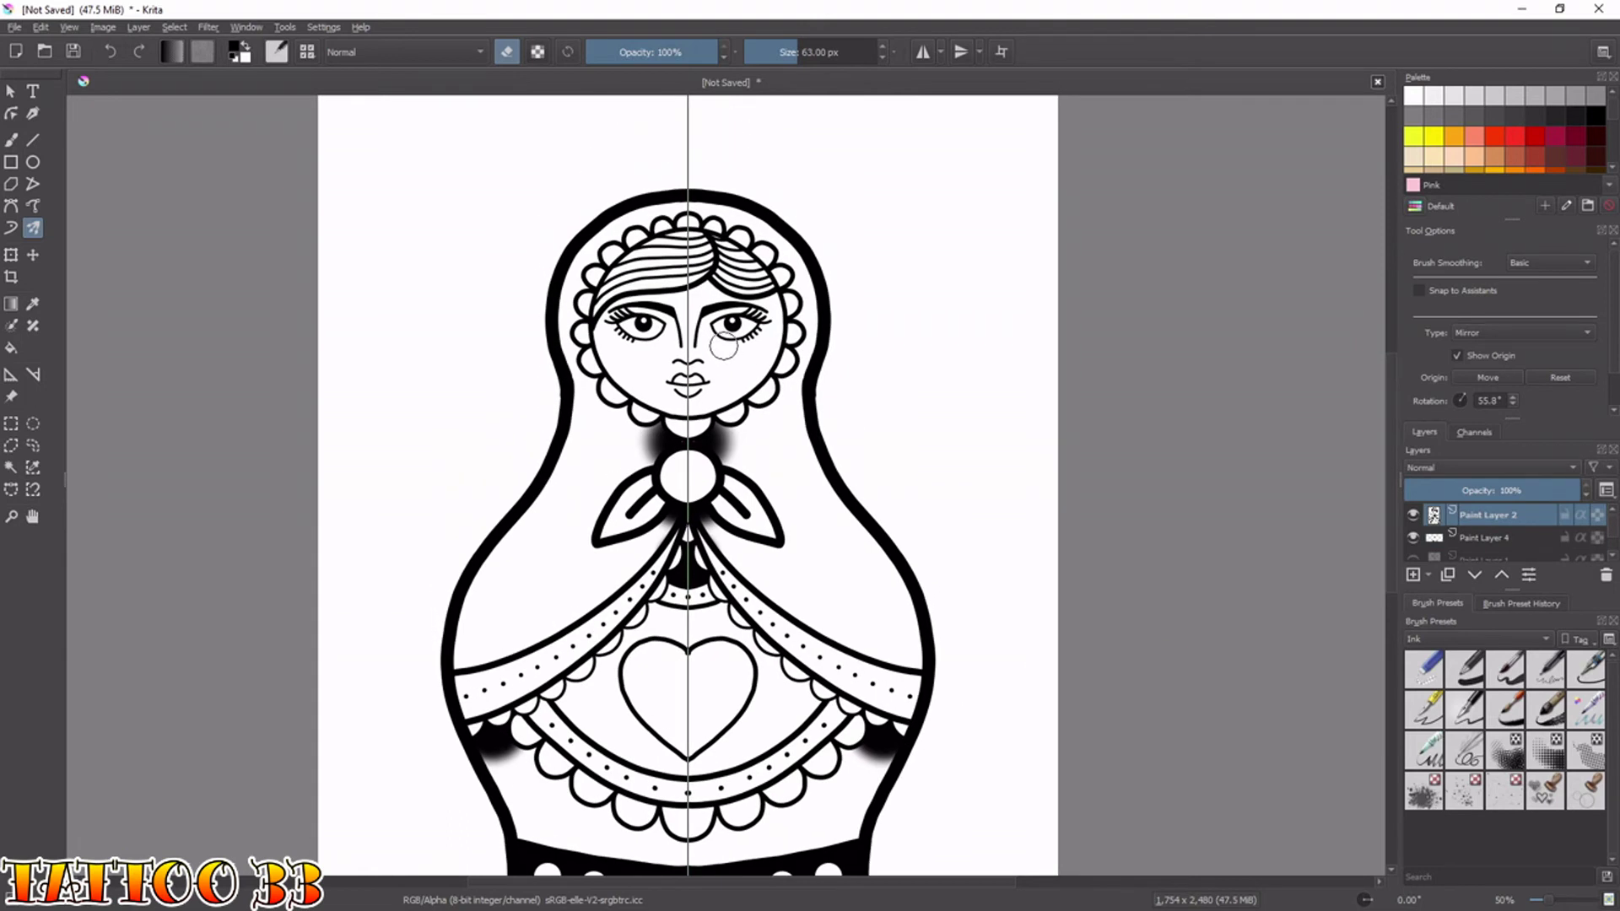
key("ctrl+plus")
key("ctrl+plus")
left_click_drag(727, 260, 784, 622)
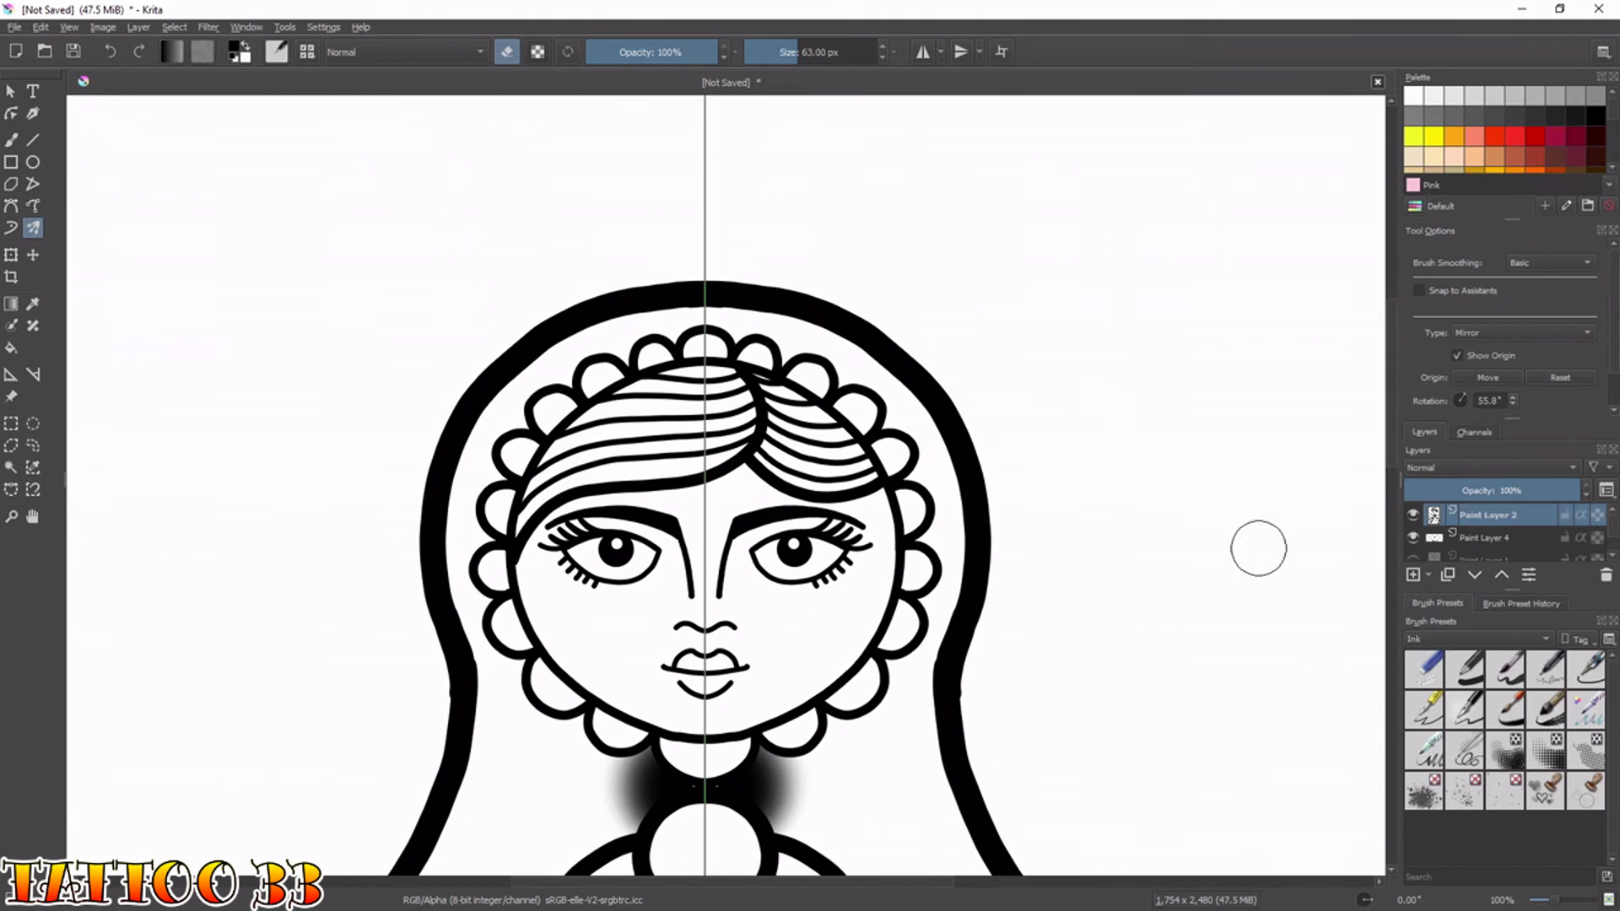
key("w")
left_click(665, 477)
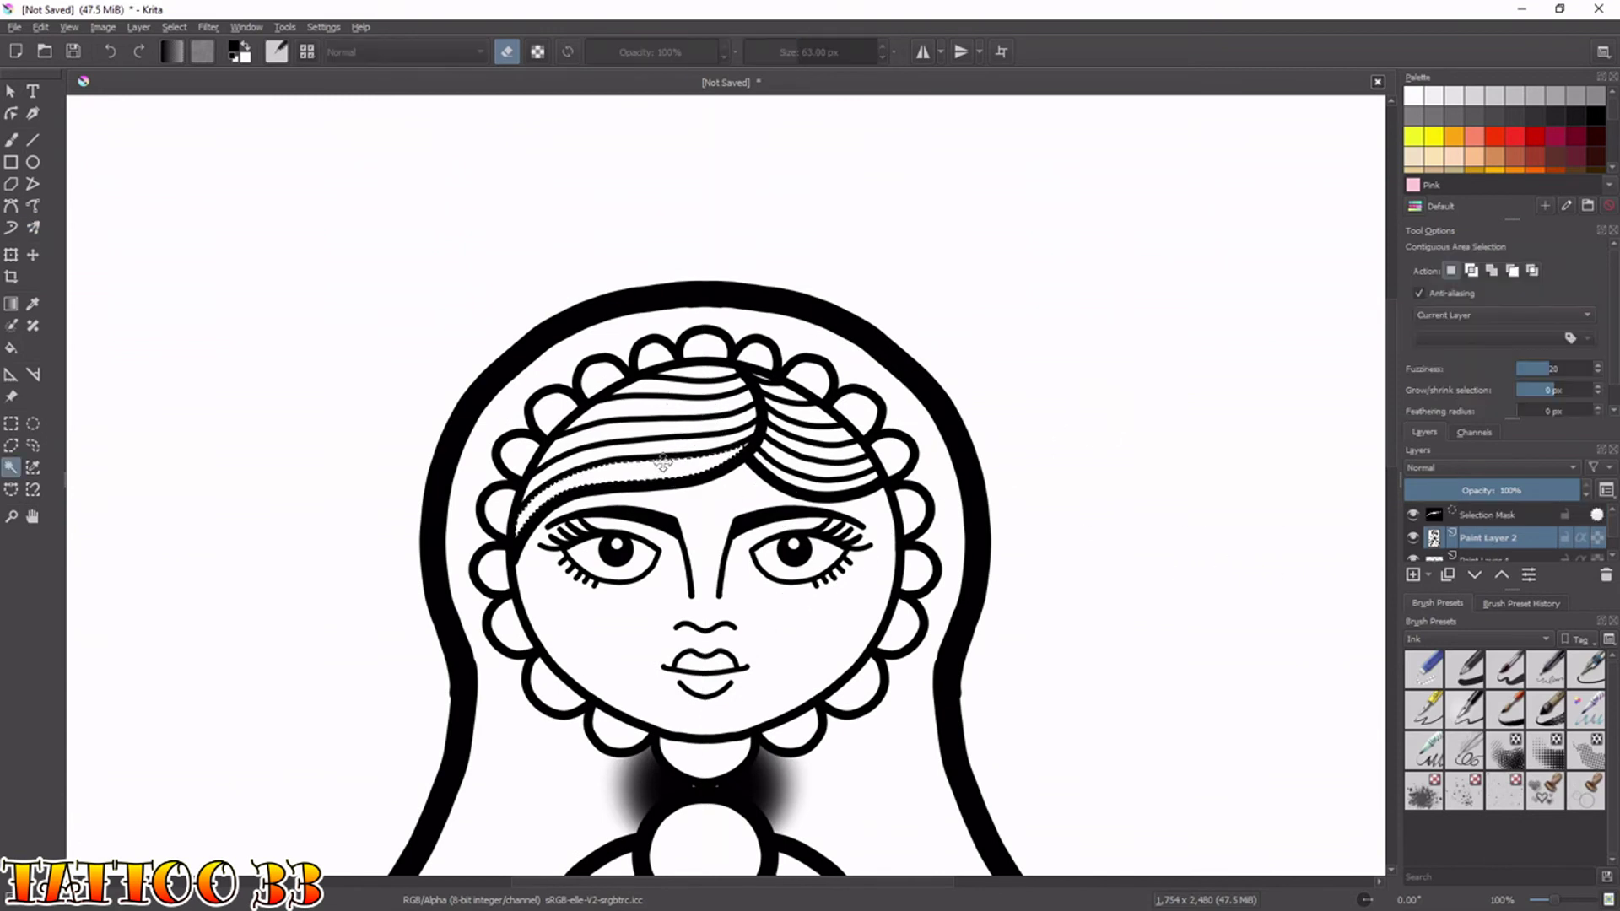
left_click(667, 443, "shift")
left_click(670, 427, "shift")
left_click(675, 412, "shift")
left_click(680, 396, "shift")
left_click(685, 381, "shift")
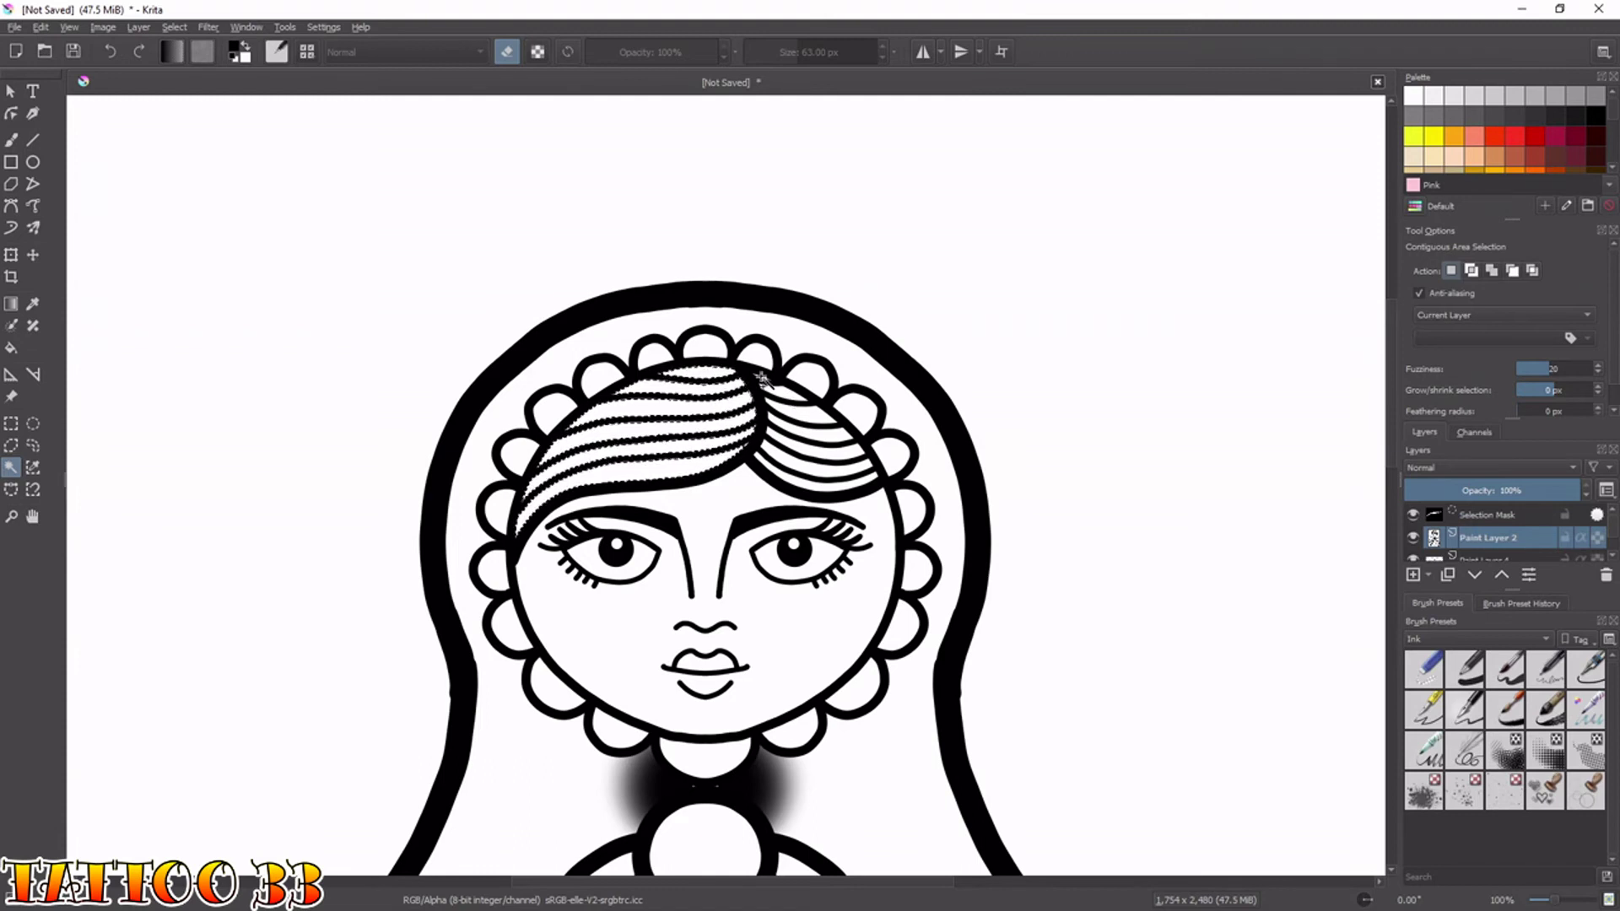
left_click(784, 402, "shift")
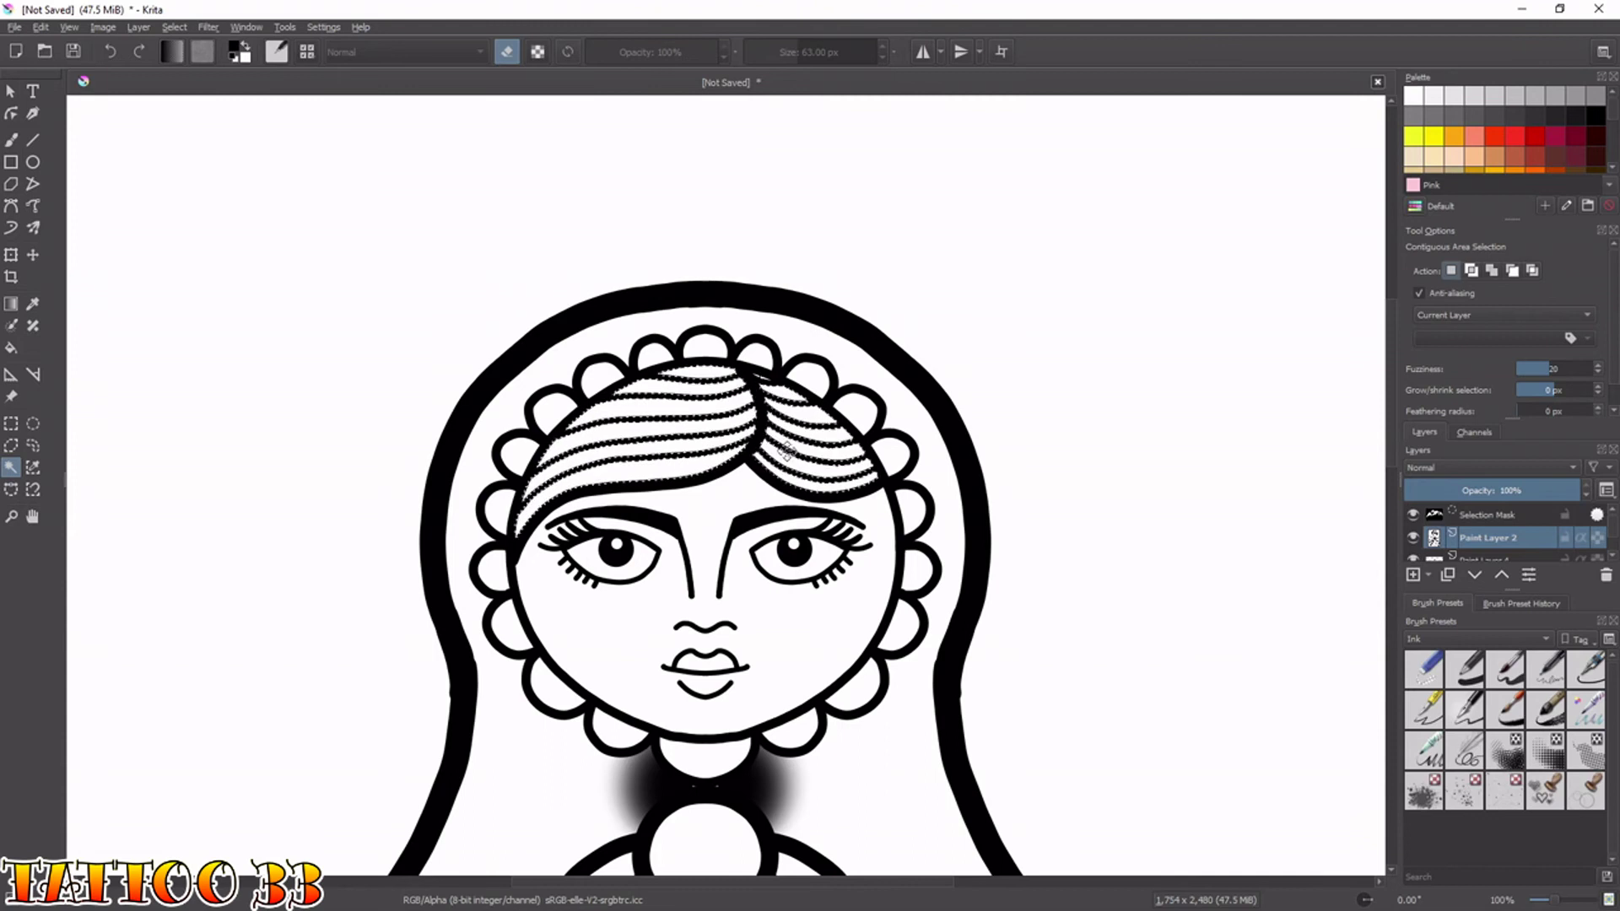
Shade the selected hair black at the parting and outer ends with the 154 px soft brush, leaving light centres, and clear the selection.
key("b")
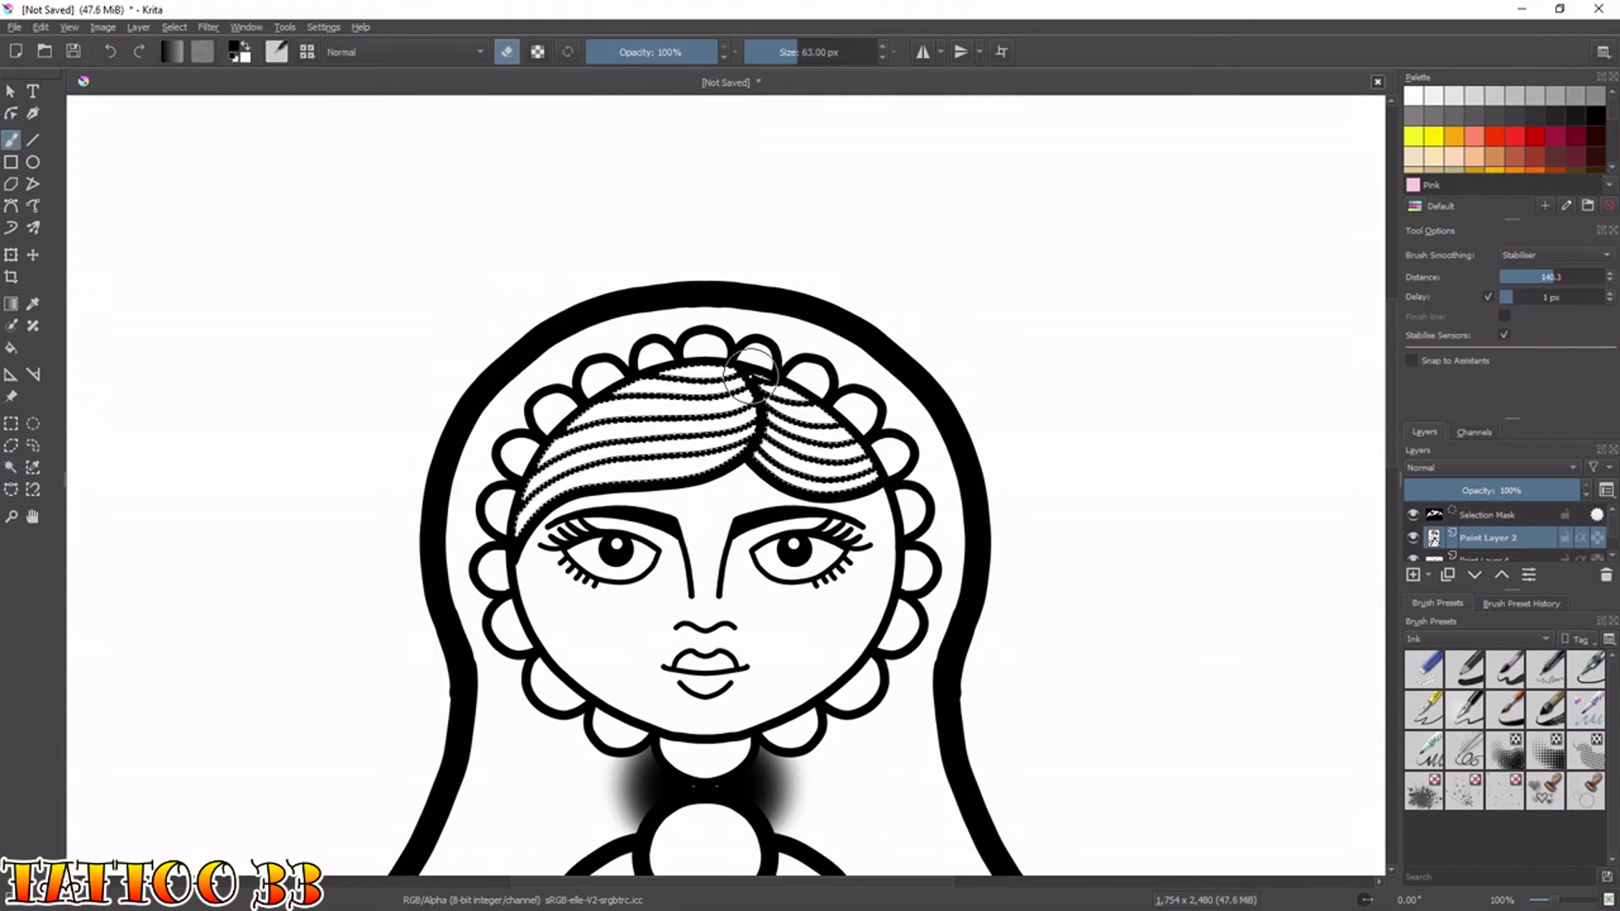
right_click(784, 343)
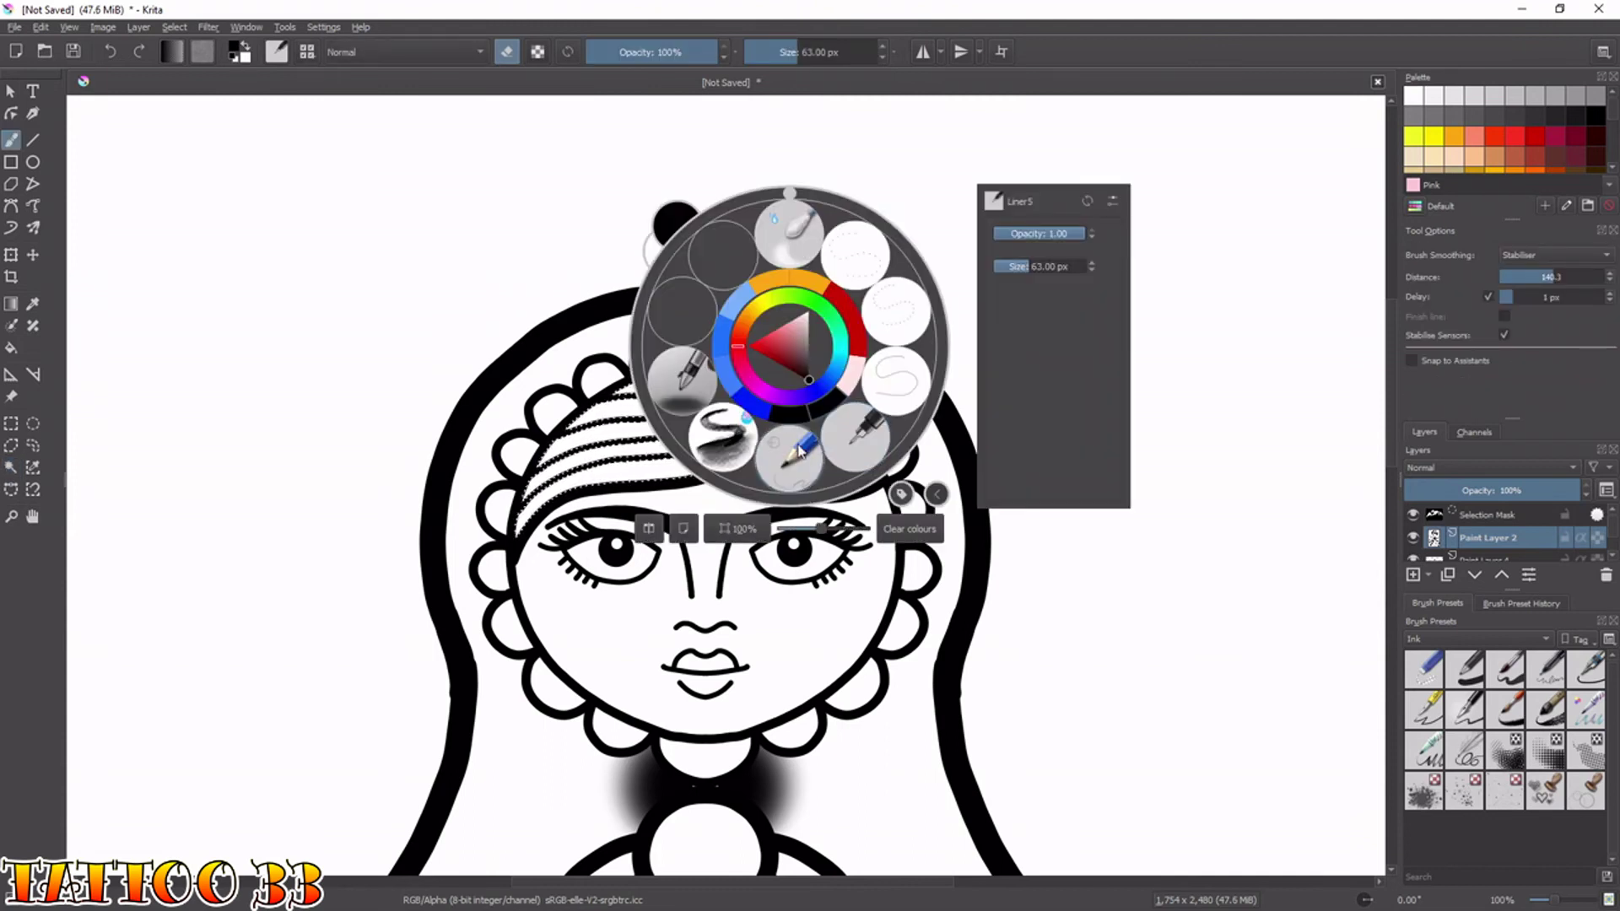
left_click(688, 393)
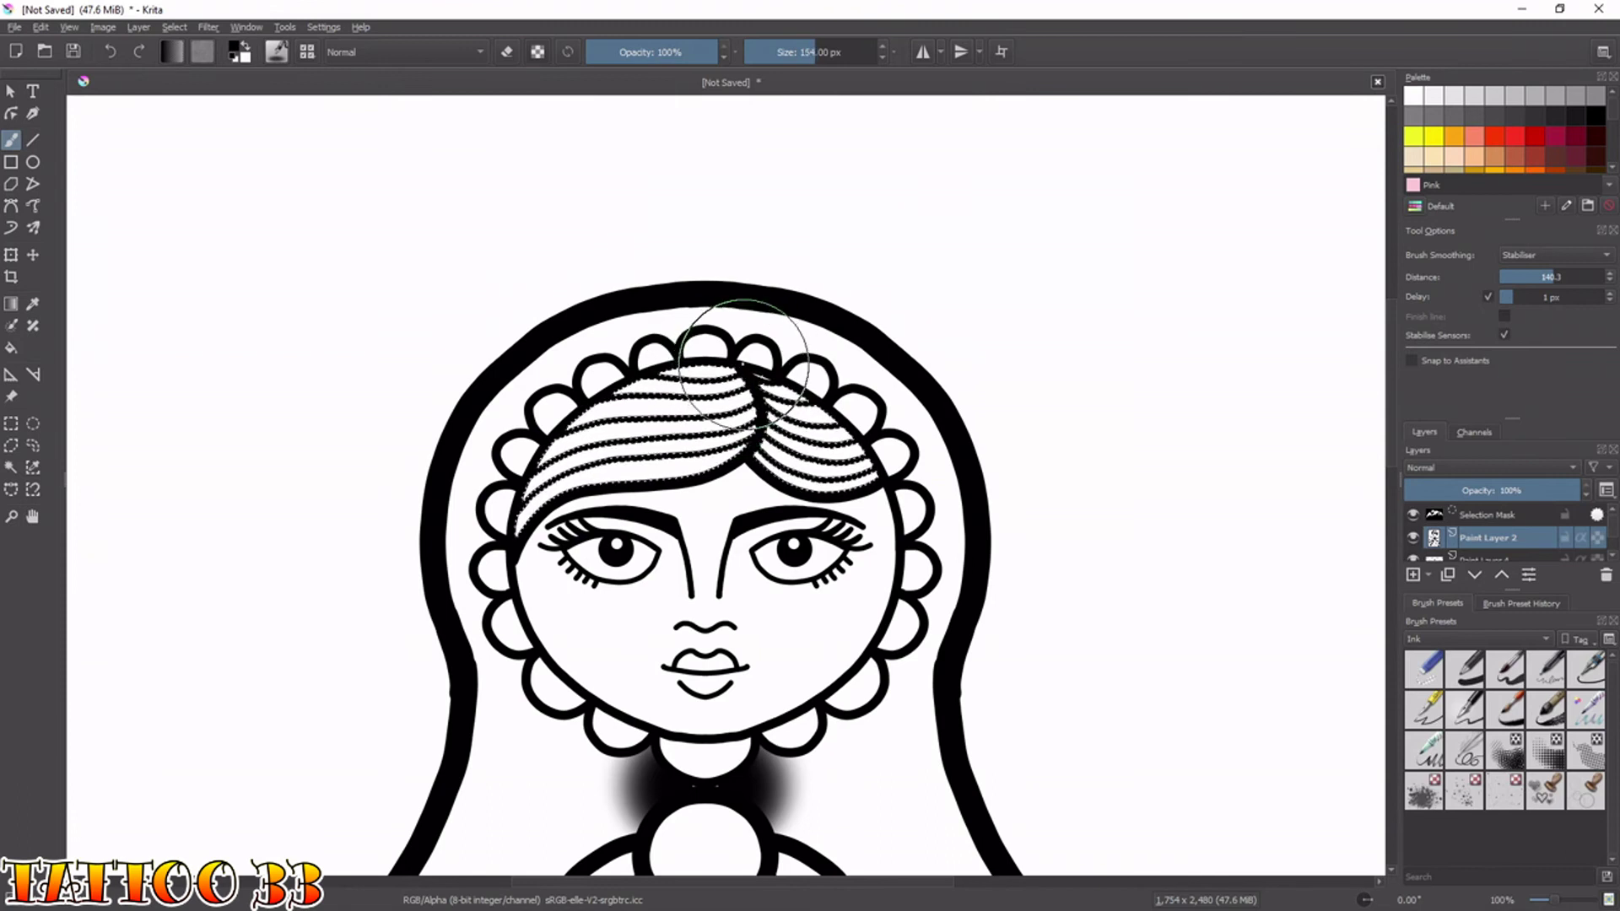
mouse_move(748, 395)
left_mouse_down()
mouse_move(897, 476)
mouse_move(899, 499)
mouse_move(873, 450)
left_mouse_up()
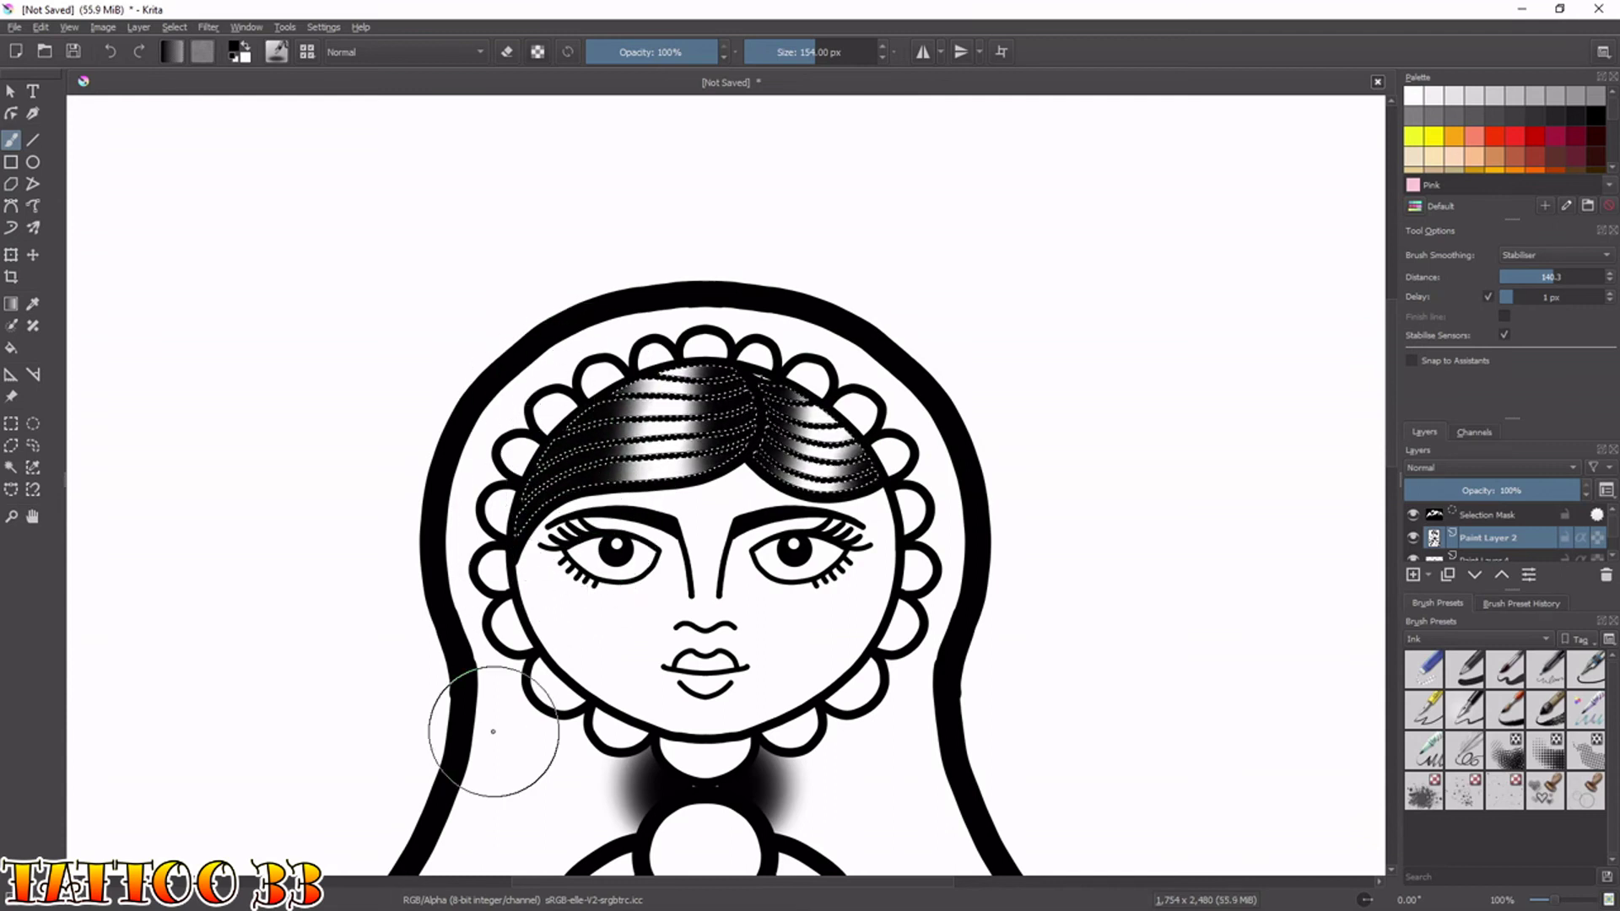
key("ctrl+shift+a")
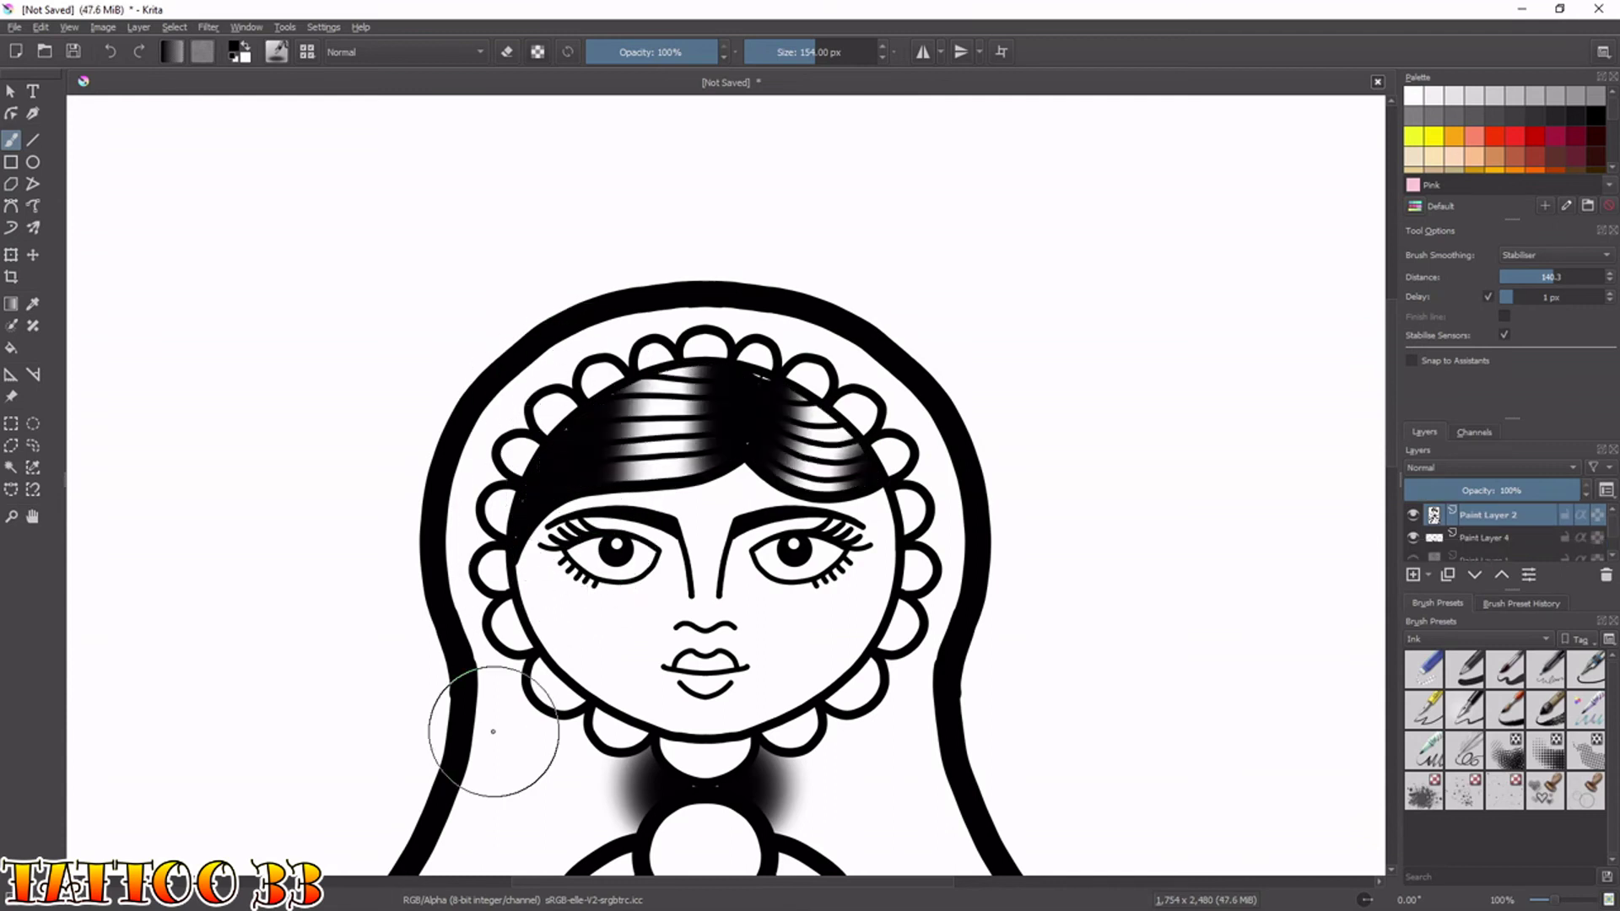
key("ctrl+z")
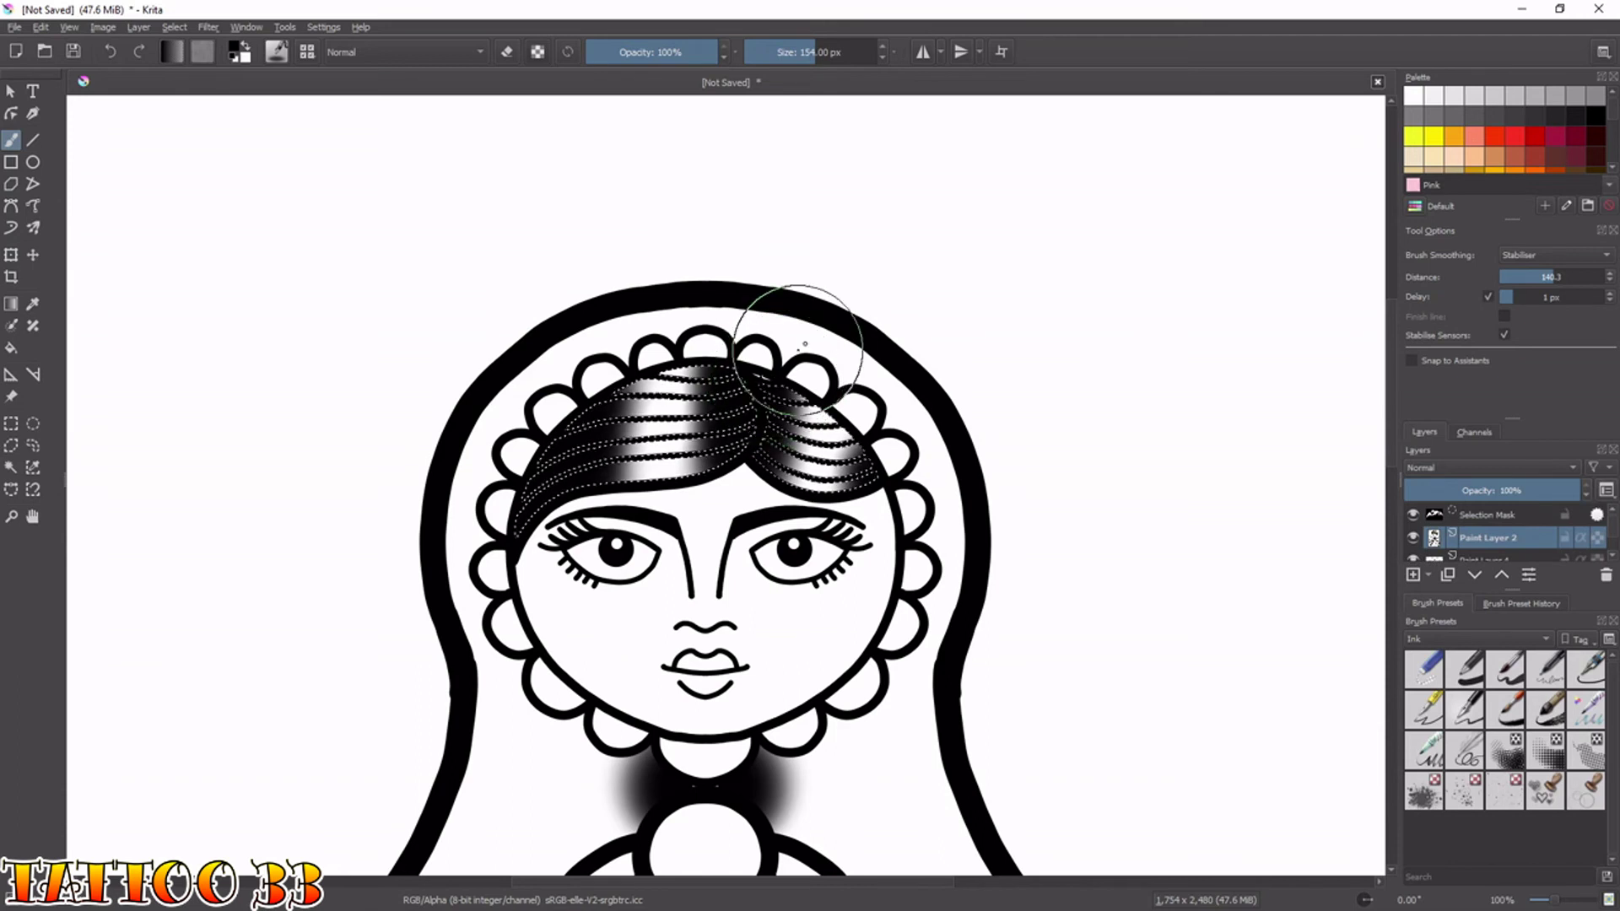
key("ctrl+shift+a")
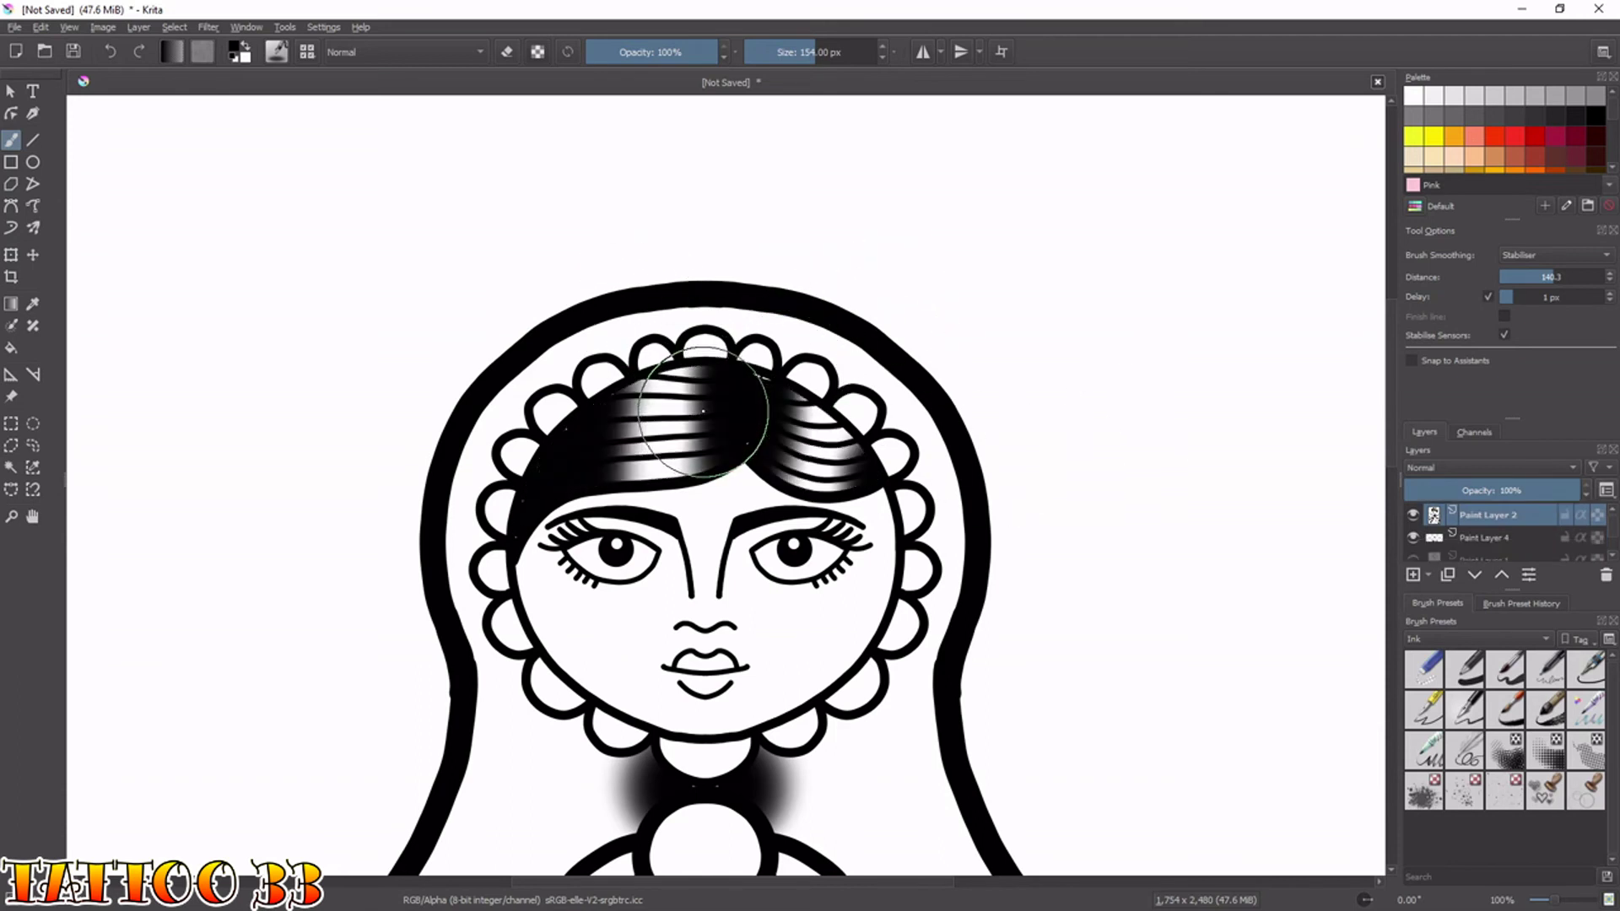
key("ctrl+shift+d")
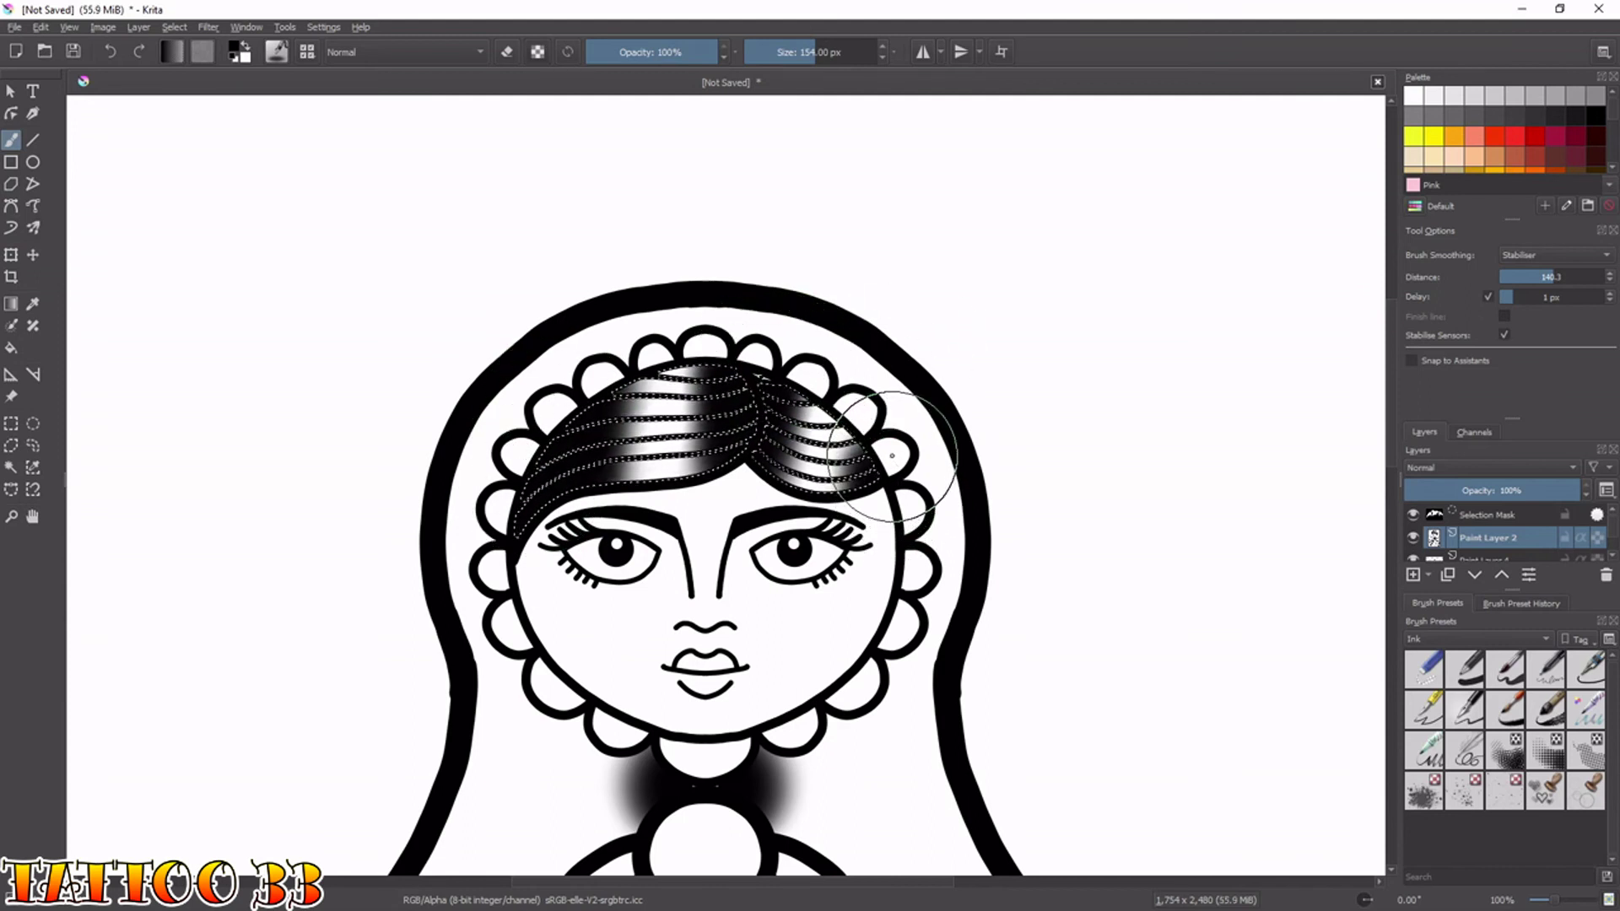
key("ctrl+shift+a")
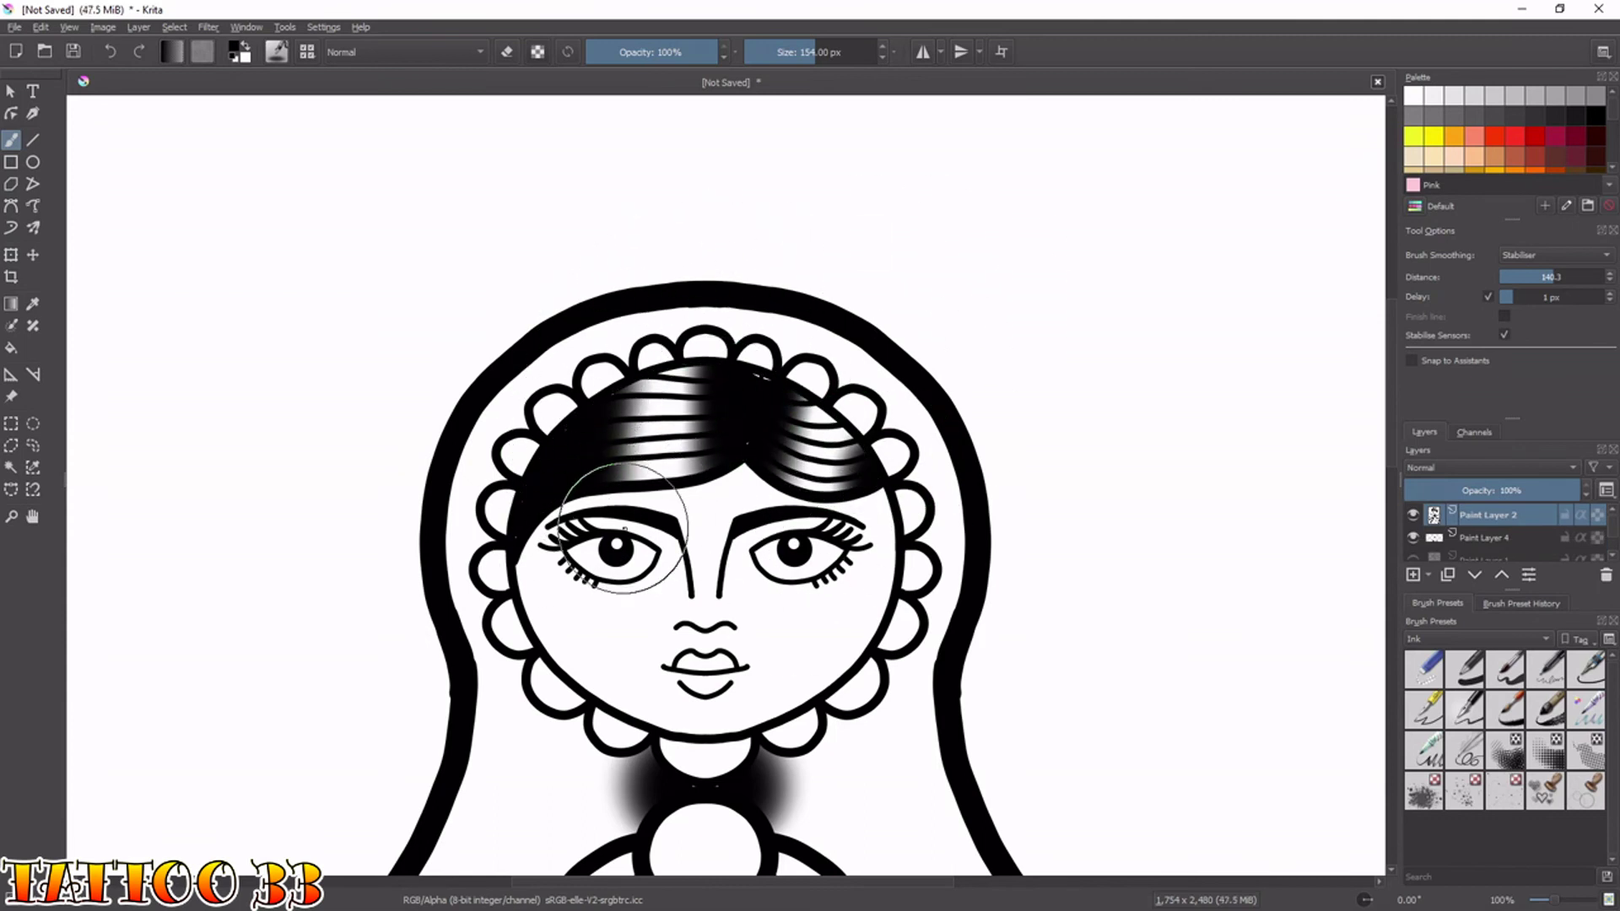
Make Paint Layer 4 active and cover the white specks at the hair parting in black with the 63 px Liner 5 brush.
left_click(1419, 519)
left_click(1418, 519)
left_click(1479, 540)
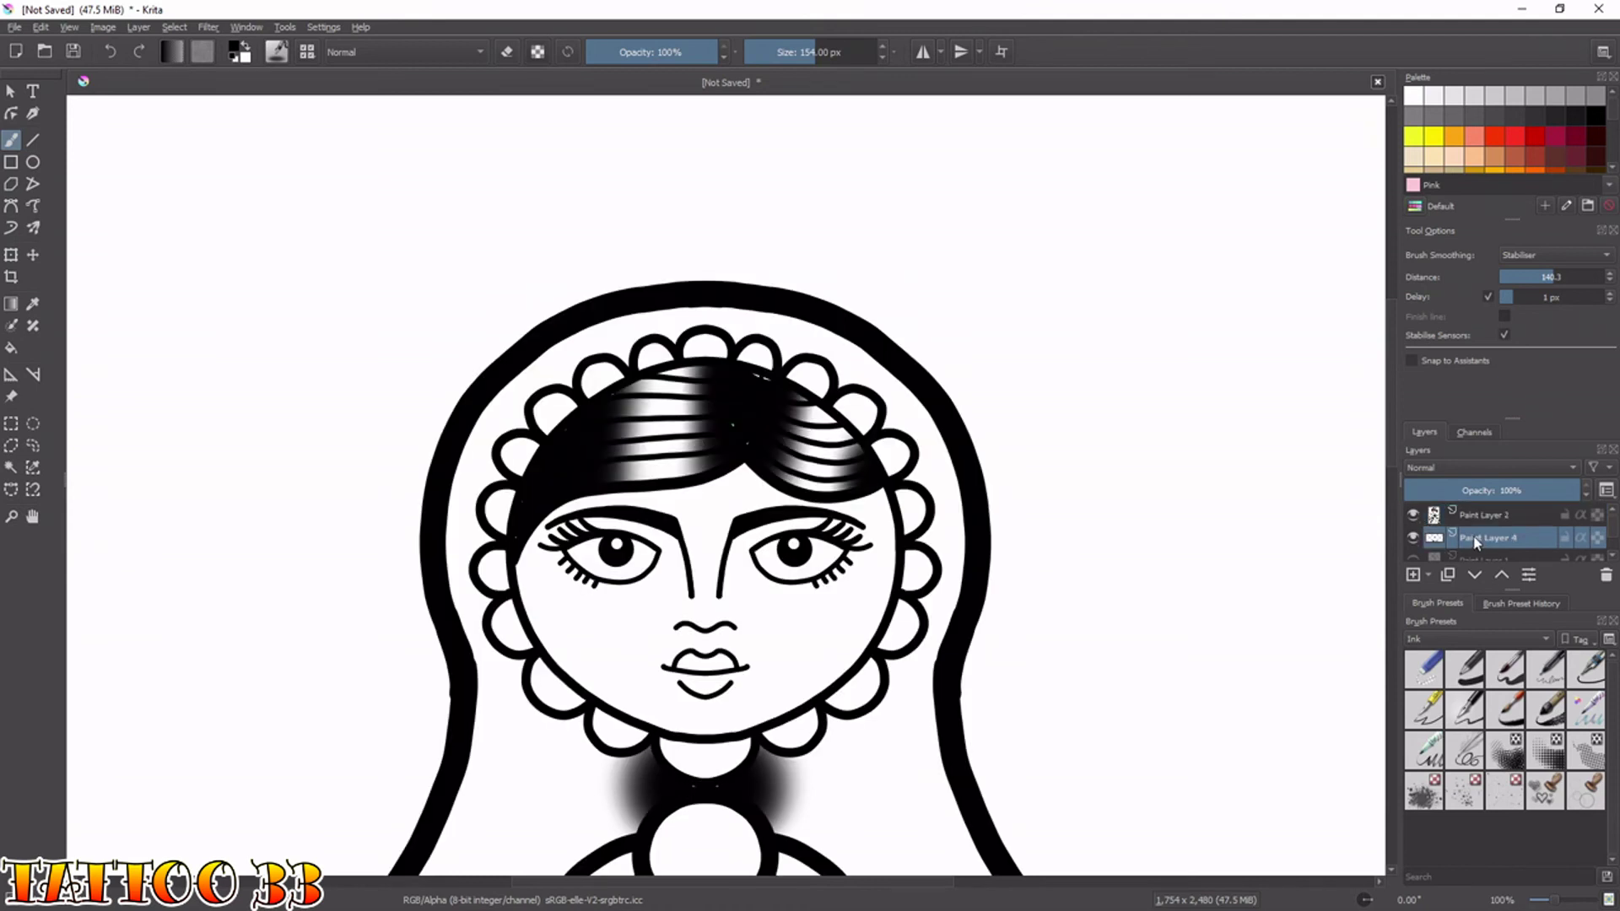
key("bracketleft")
key("bracketleft")
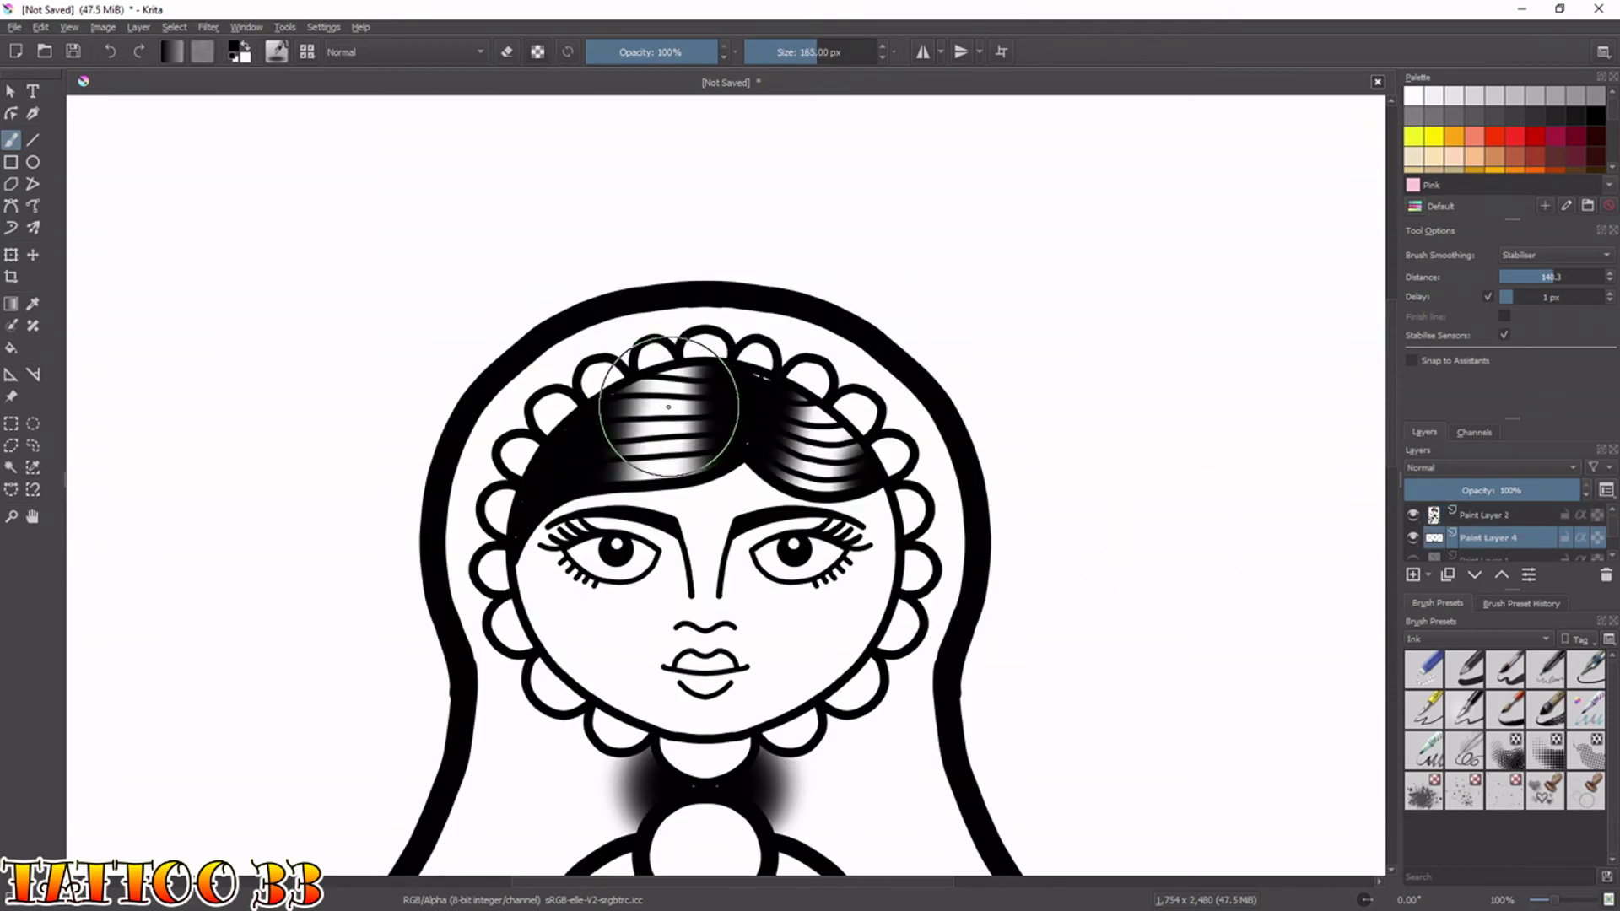
key("ctrl+plus")
key("plus")
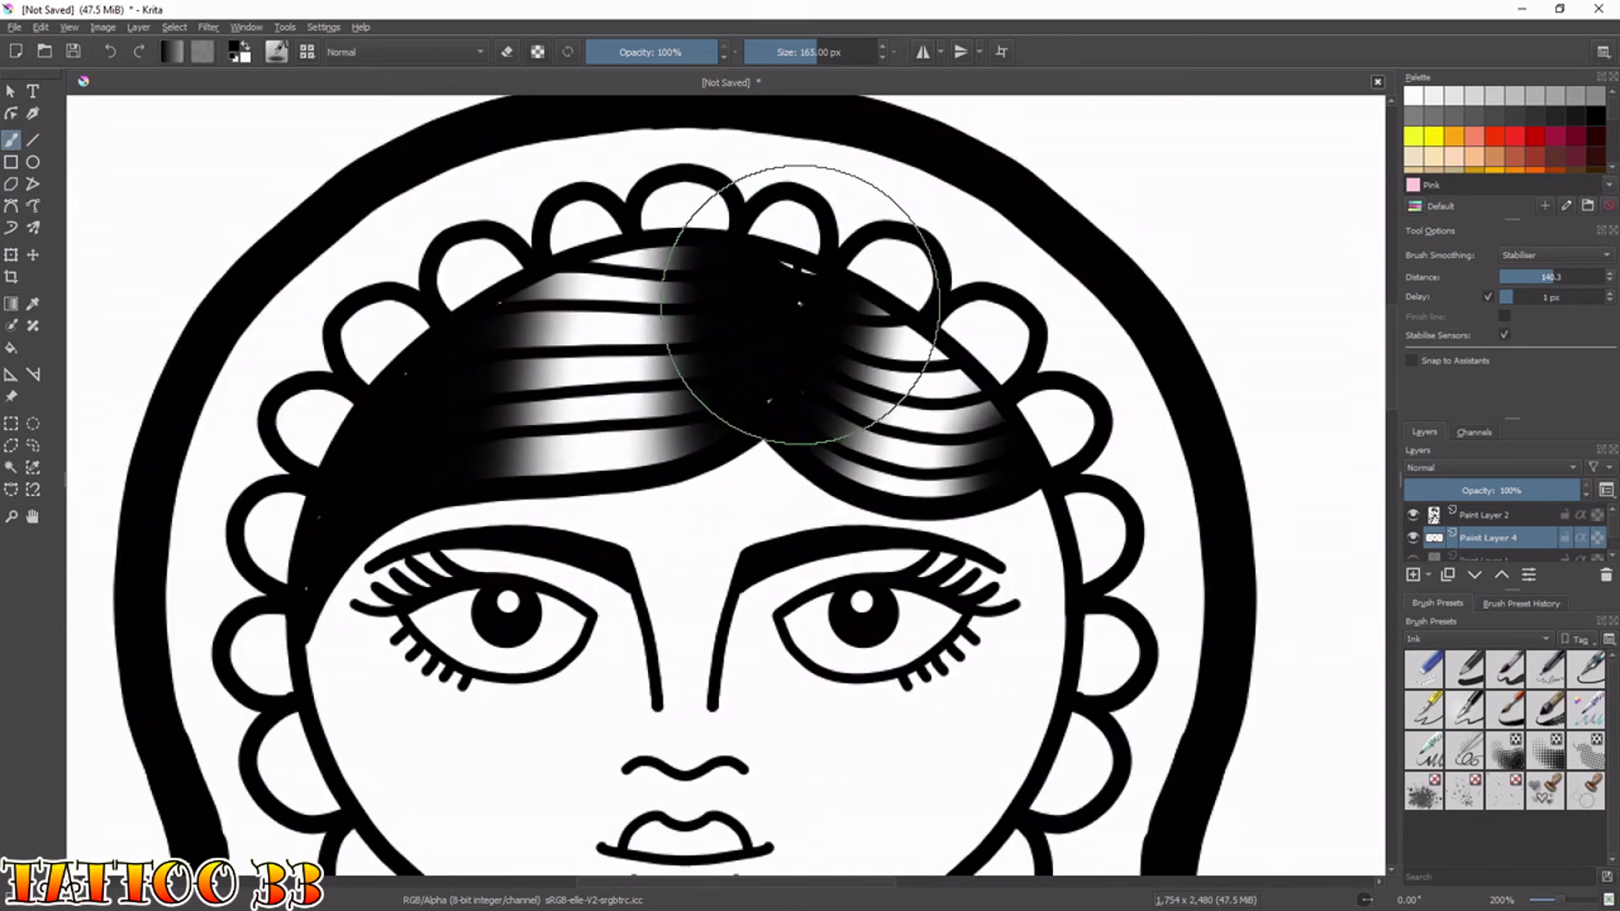
right_click(788, 312)
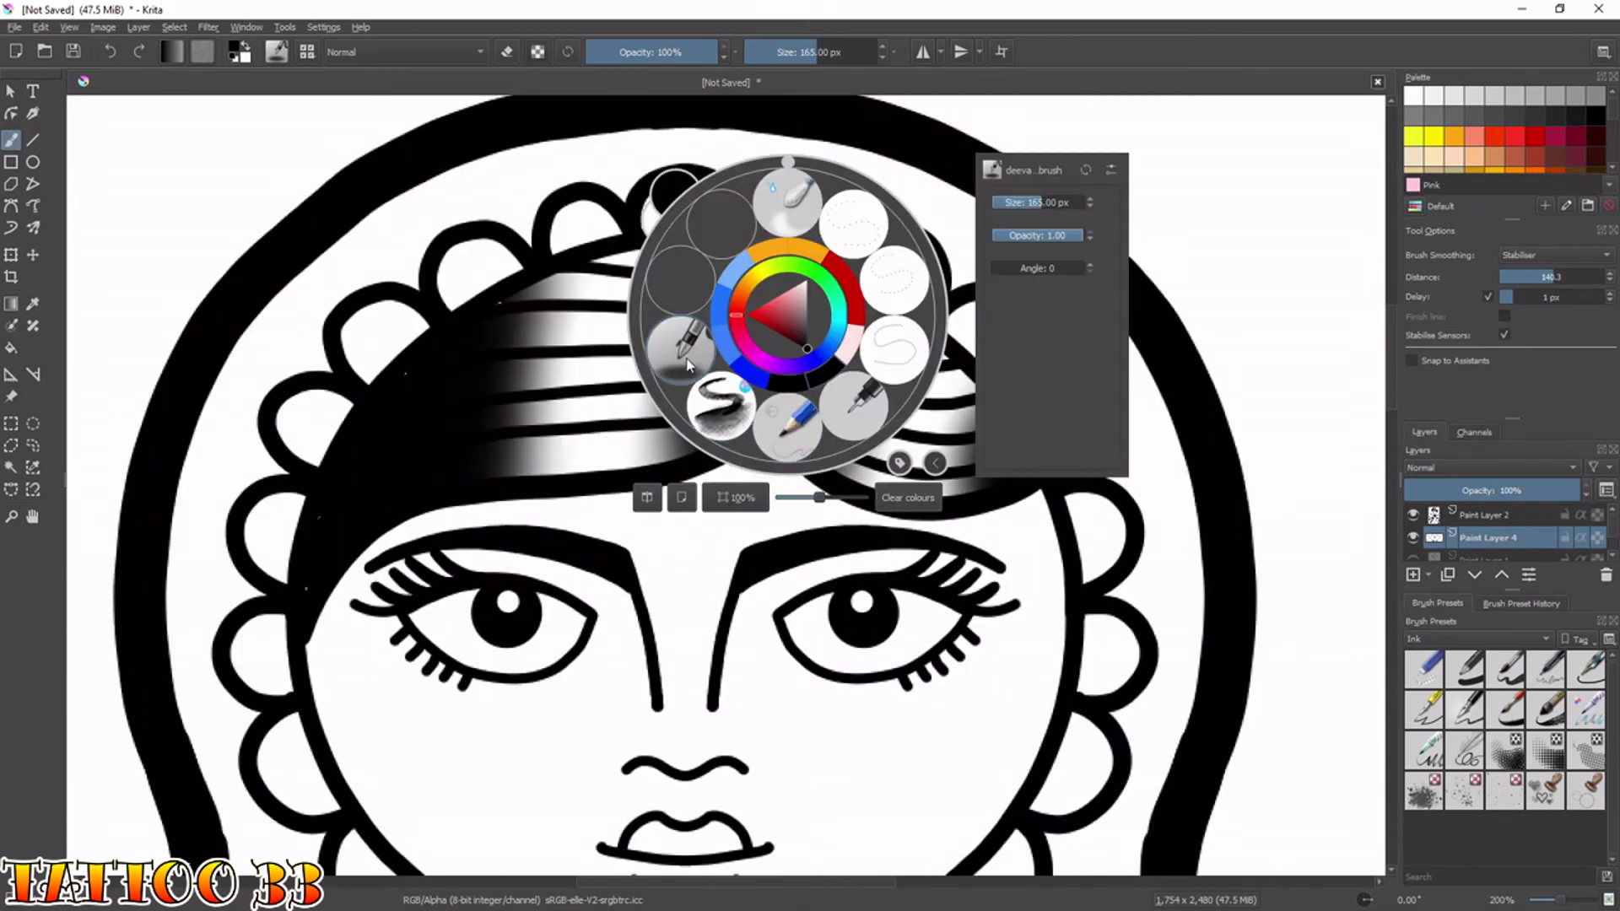
left_click(787, 417)
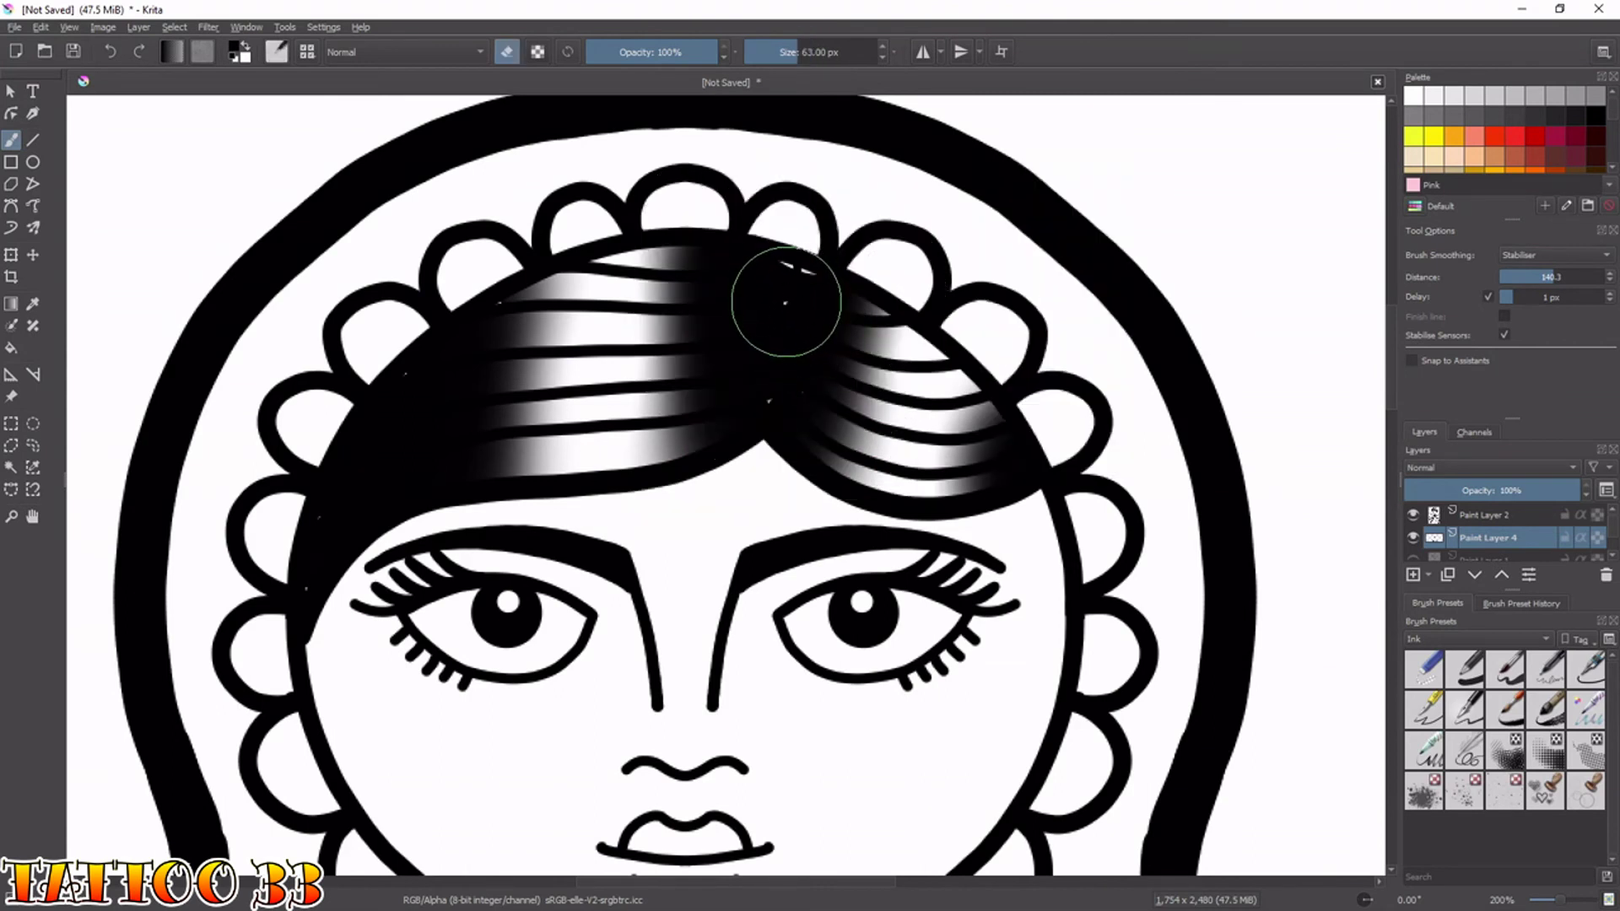
key("e")
mouse_move(787, 306)
left_mouse_down()
mouse_move(768, 369)
mouse_move(756, 353)
left_mouse_up()
Cover the stray white specks along the outer edge of the hair with the brush at 20 px, and reduce it to 5 px.
key("bracketleft")
key("bracketleft")
key("bracketleft")
key("bracketleft")
key("bracketleft")
key("bracketleft")
key("bracketleft")
key("bracketleft")
key("bracketleft")
key("bracketleft")
key("bracketleft")
key("bracketleft")
key("bracketleft")
key("bracketleft")
key("bracketleft")
mouse_move(305, 586)
left_mouse_down()
mouse_move(320, 523)
mouse_move(406, 390)
mouse_move(507, 307)
left_mouse_up()
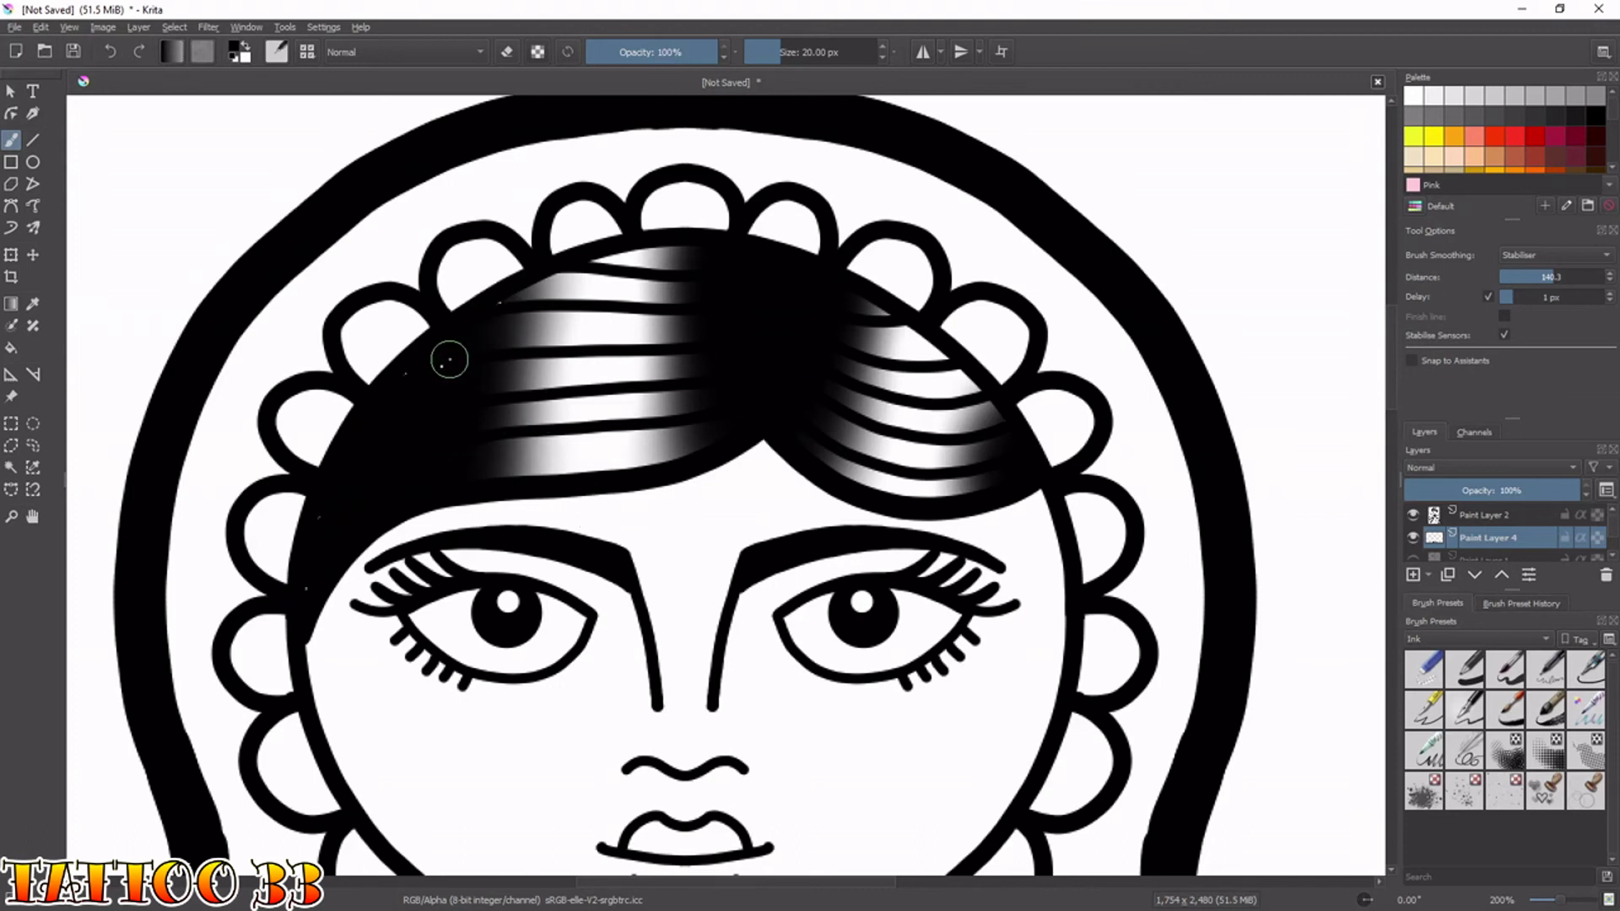
mouse_move(324, 547)
left_mouse_down()
mouse_move(321, 528)
mouse_move(306, 594)
left_mouse_up()
key("bracketleft")
key("bracketleft")
key("bracketleft")
key("bracketleft")
key("bracketleft")
scroll(707, 462, "down", 3)
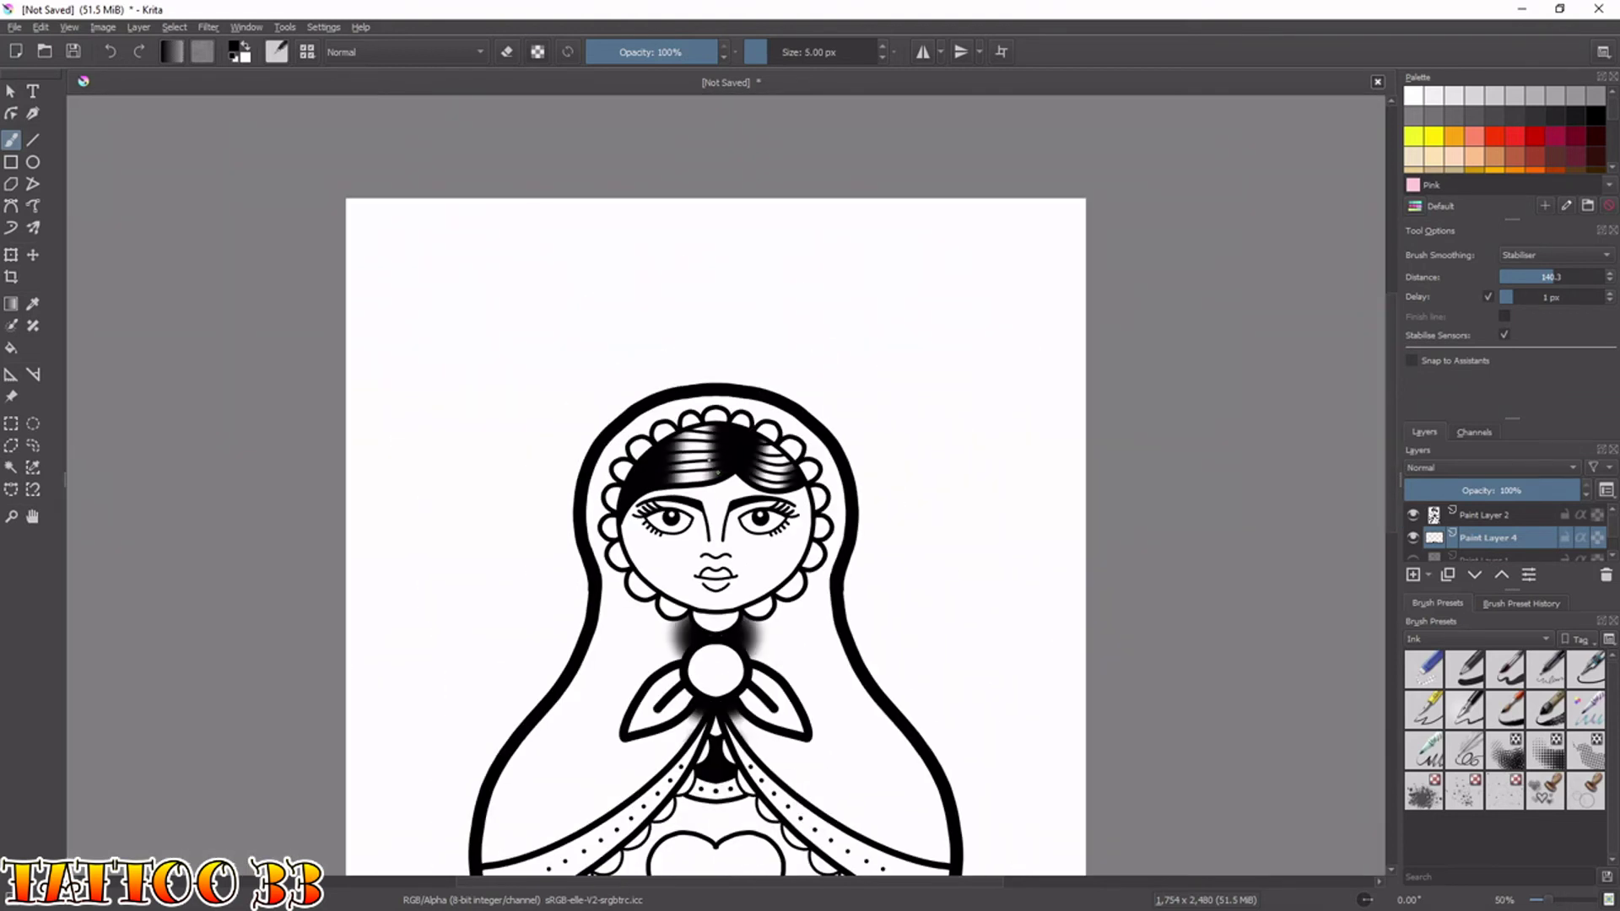
Add a new paint layer directly above Paint Layer 1 and set the painting colour to Orange-red.
left_click_drag(802, 625, 741, 351)
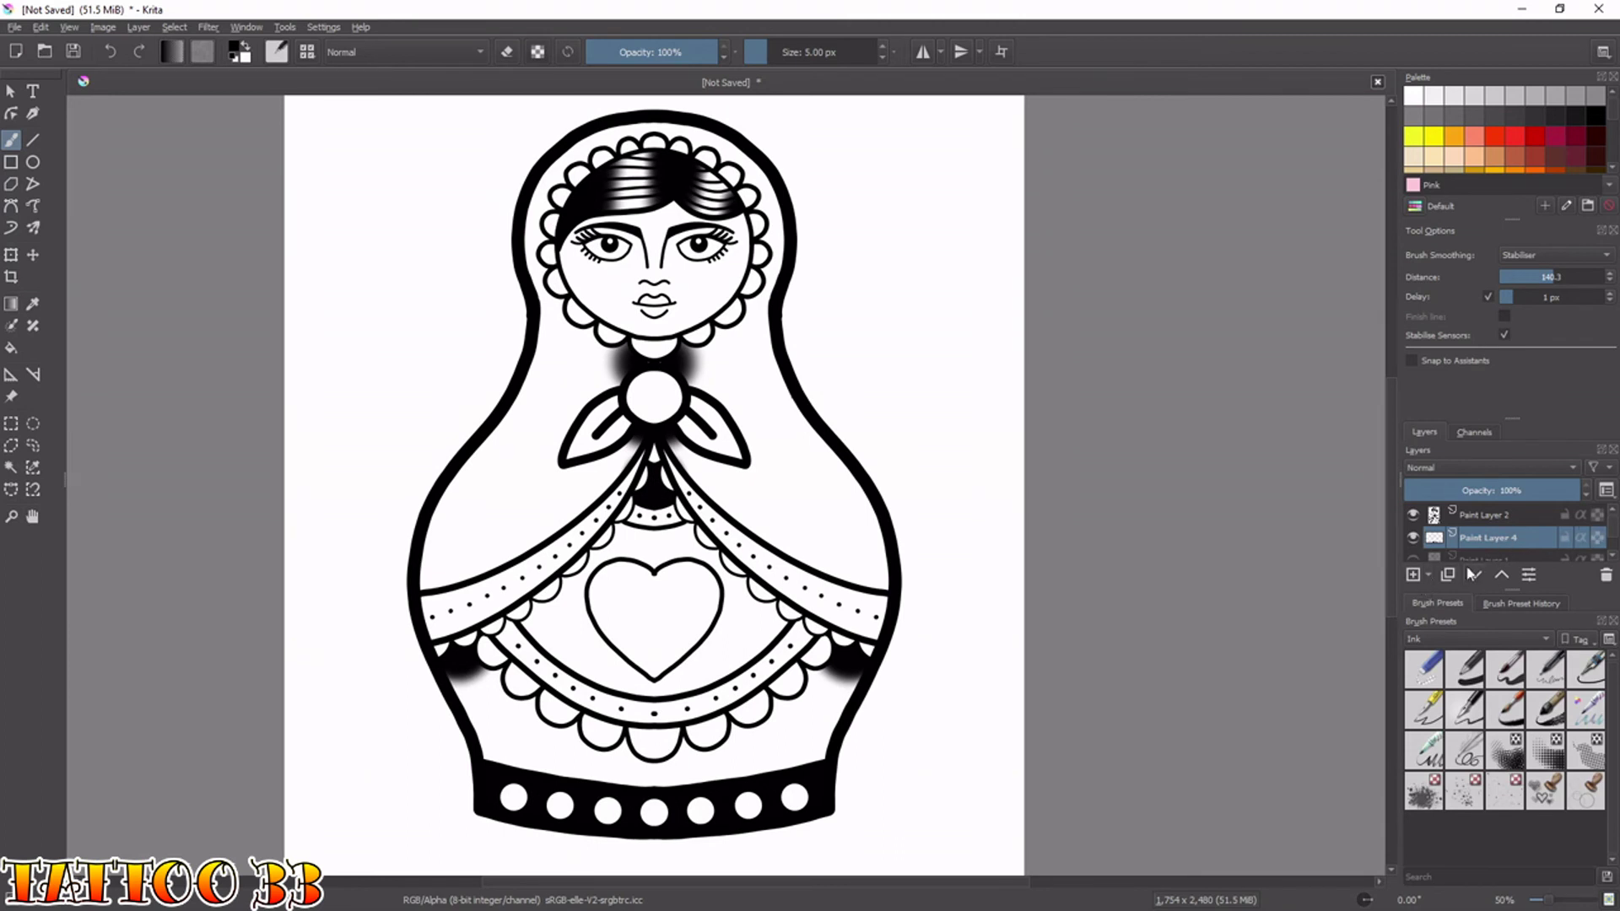
scroll(1609, 525, "down", 1)
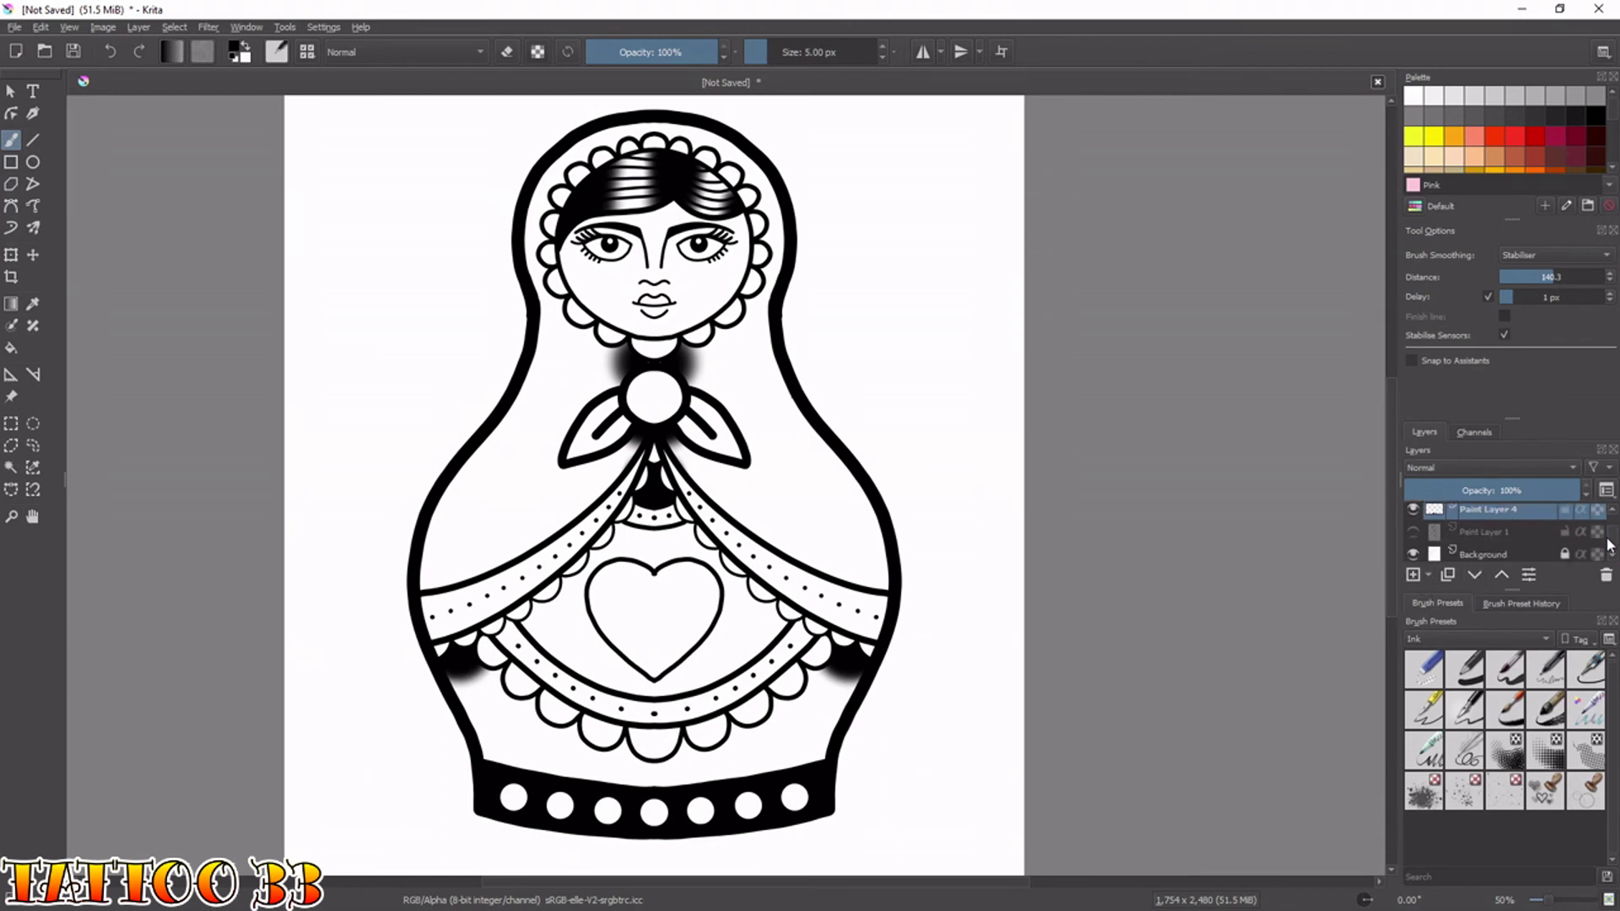
left_click(1509, 535)
left_click(1427, 579)
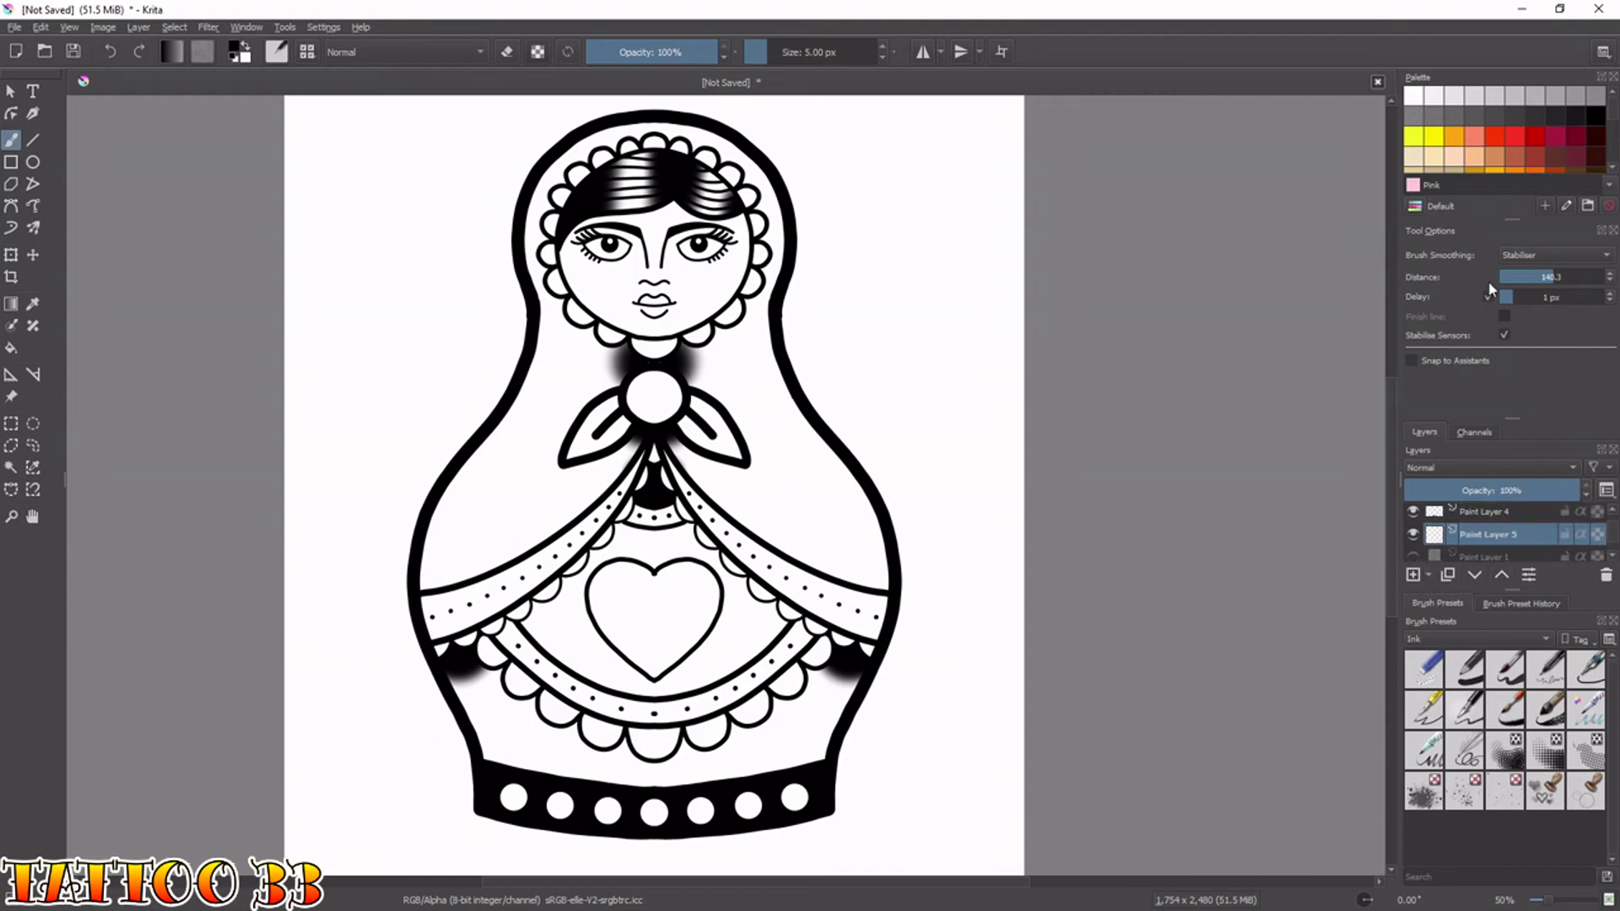
left_click(1496, 138)
key("ctrl+z")
scroll(1614, 518, "up", 1)
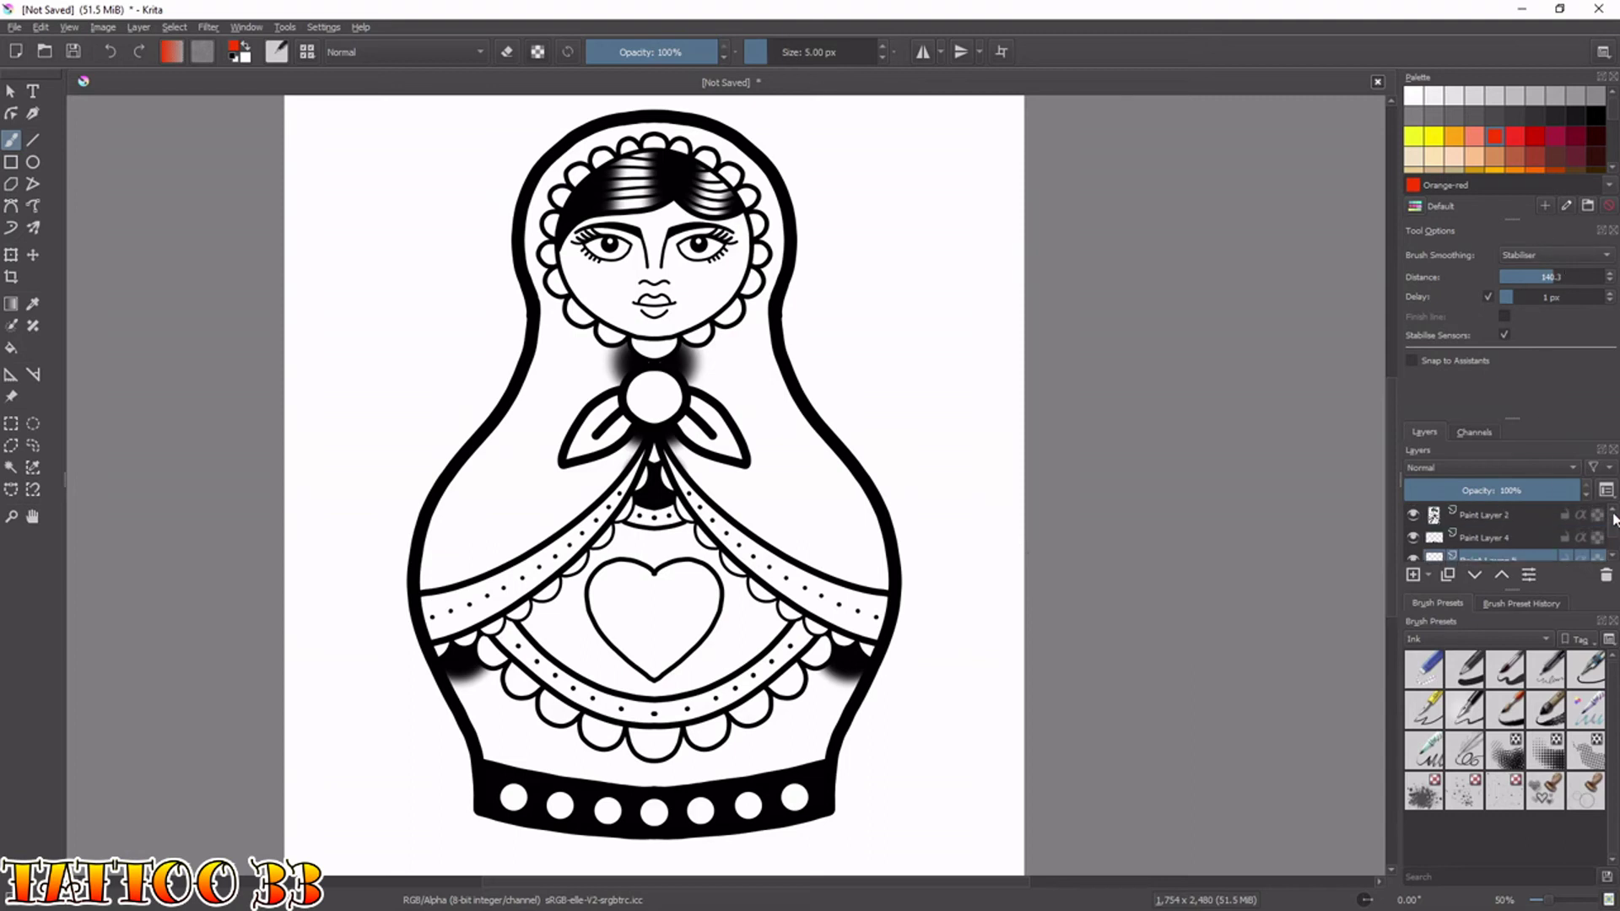
Select the headscarf and cloak area together with the heart's interior from Paint Layer 2.
left_click(1490, 518)
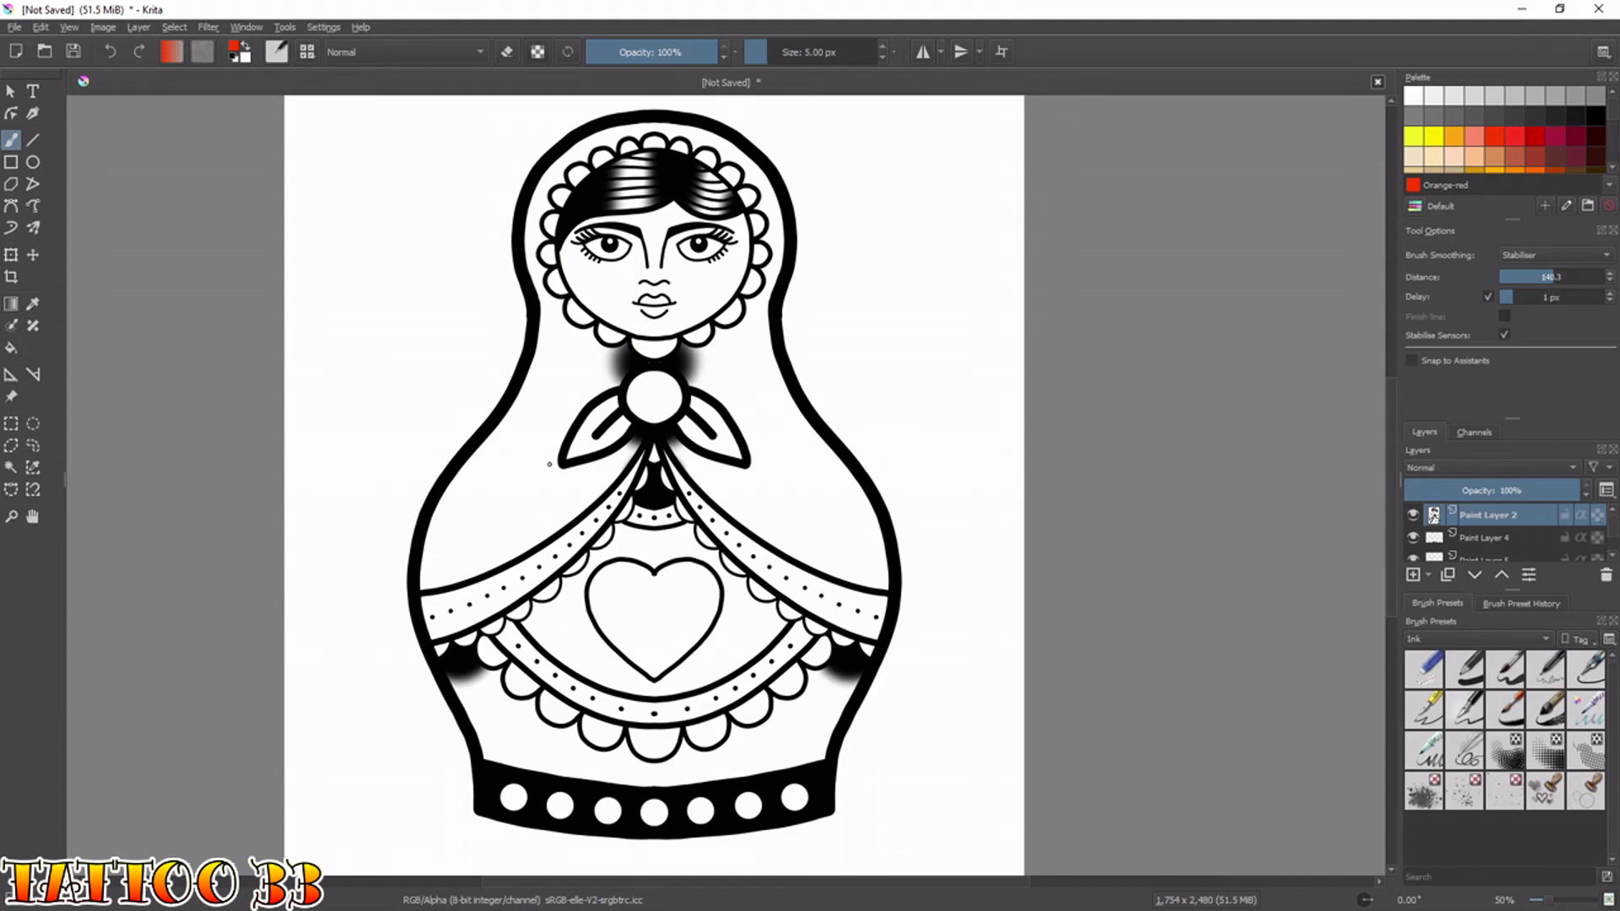
left_click(10, 468)
left_click(543, 477)
left_click(646, 595, "shift")
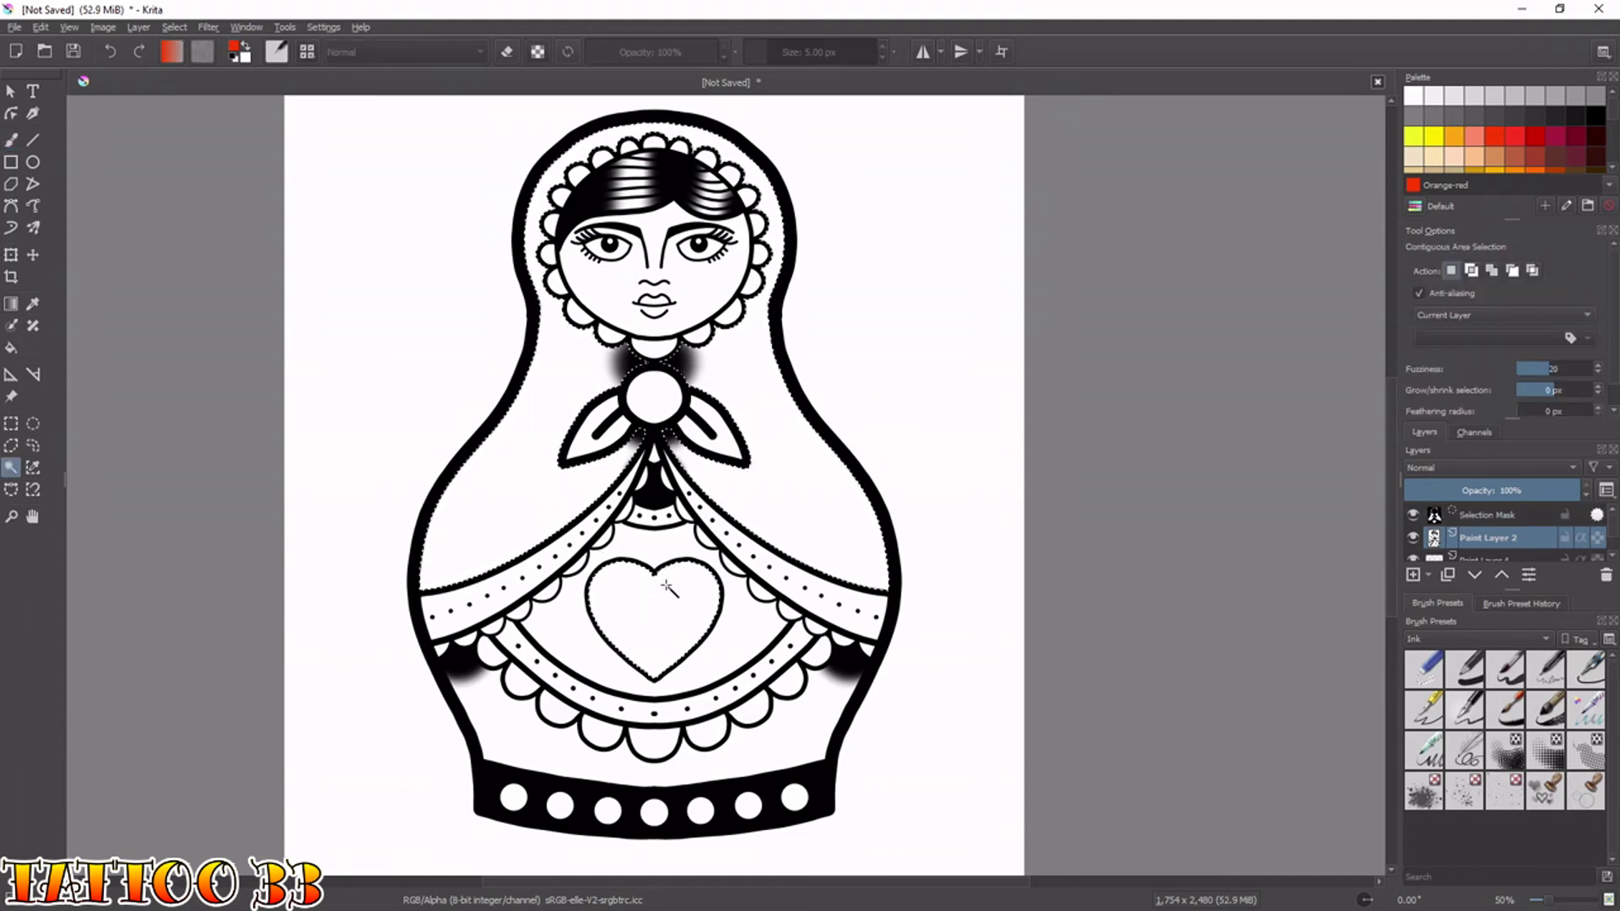
Paint the selected headscarf, cloak and heart solid orange-red on Paint Layer 5 with the mirrored 263 px Liner 5 brush, and clear the selection.
left_click_drag(1611, 524, 1611, 535)
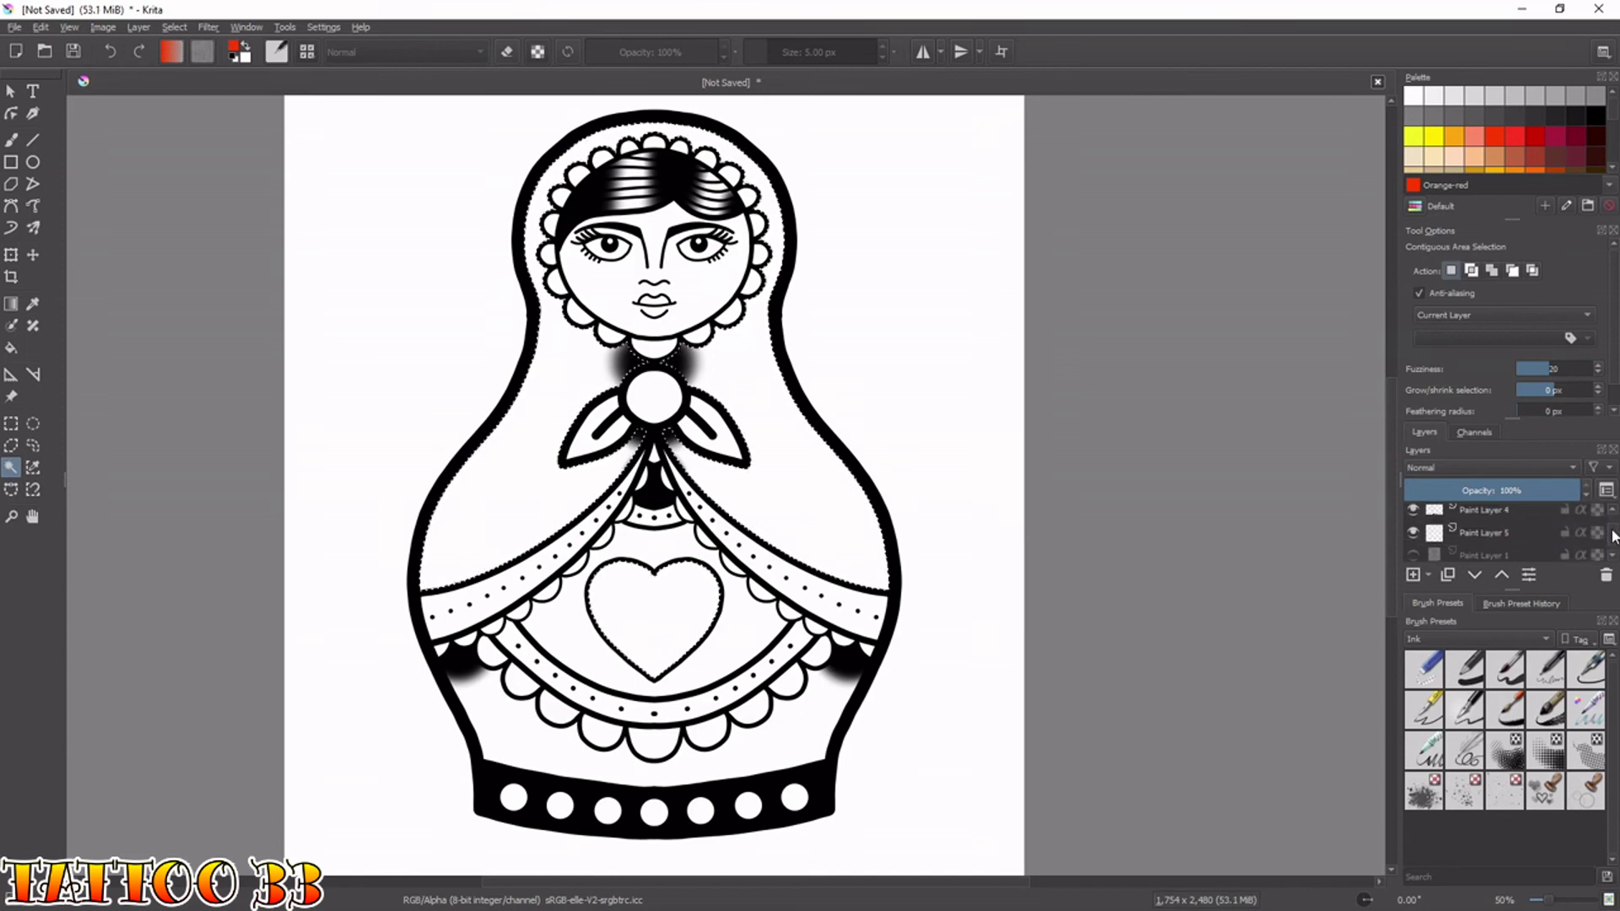
left_click(1486, 533)
key("q")
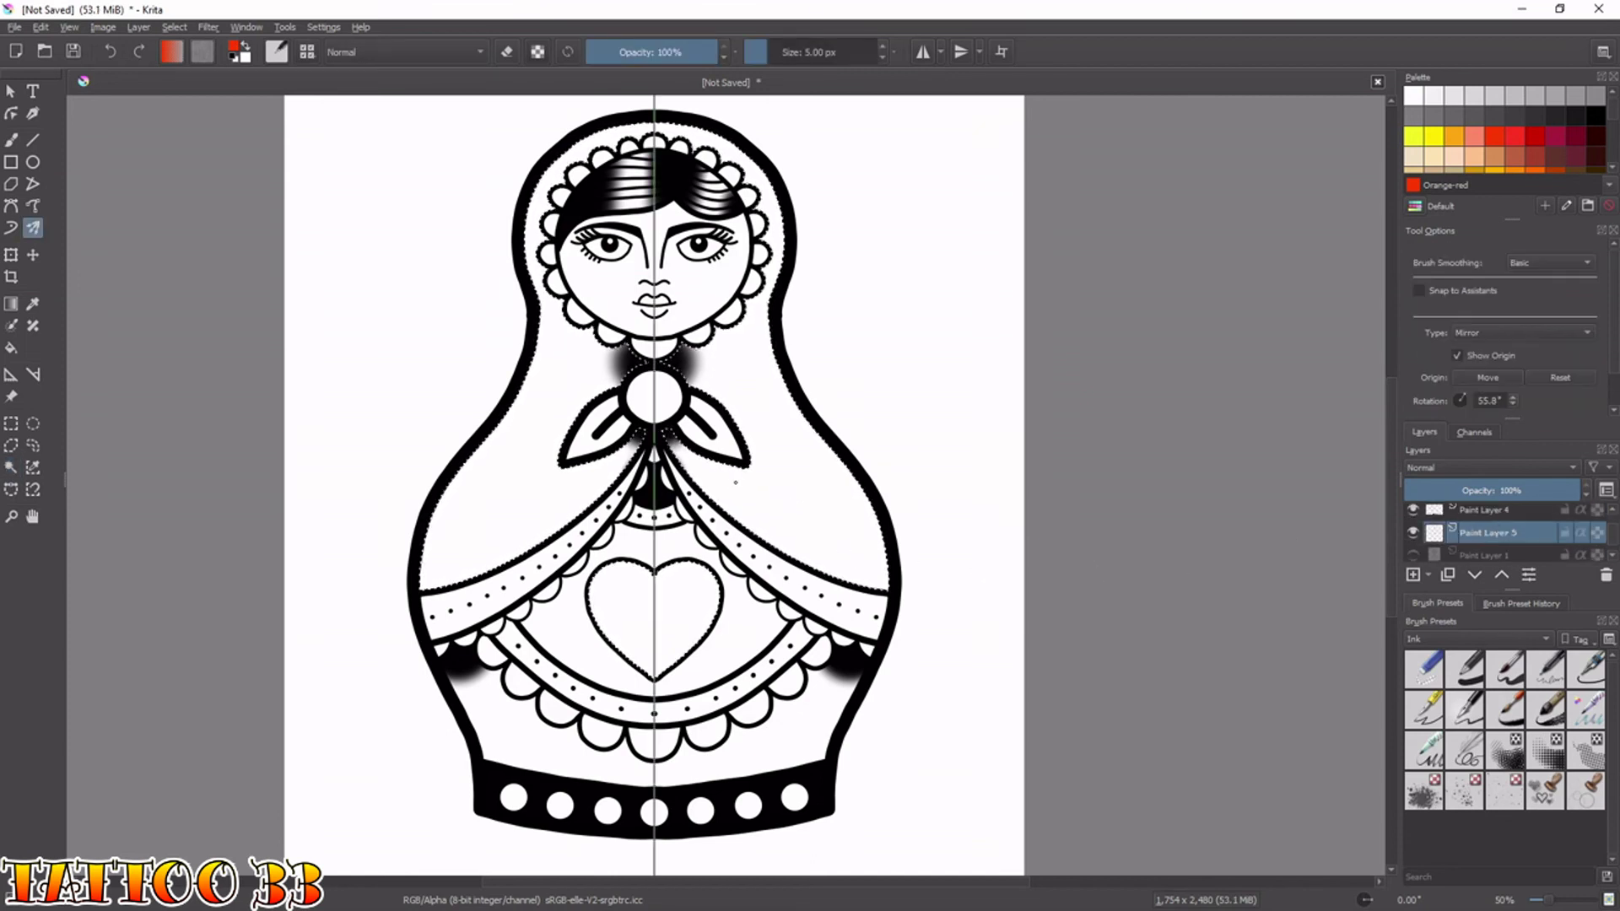
right_click(777, 498)
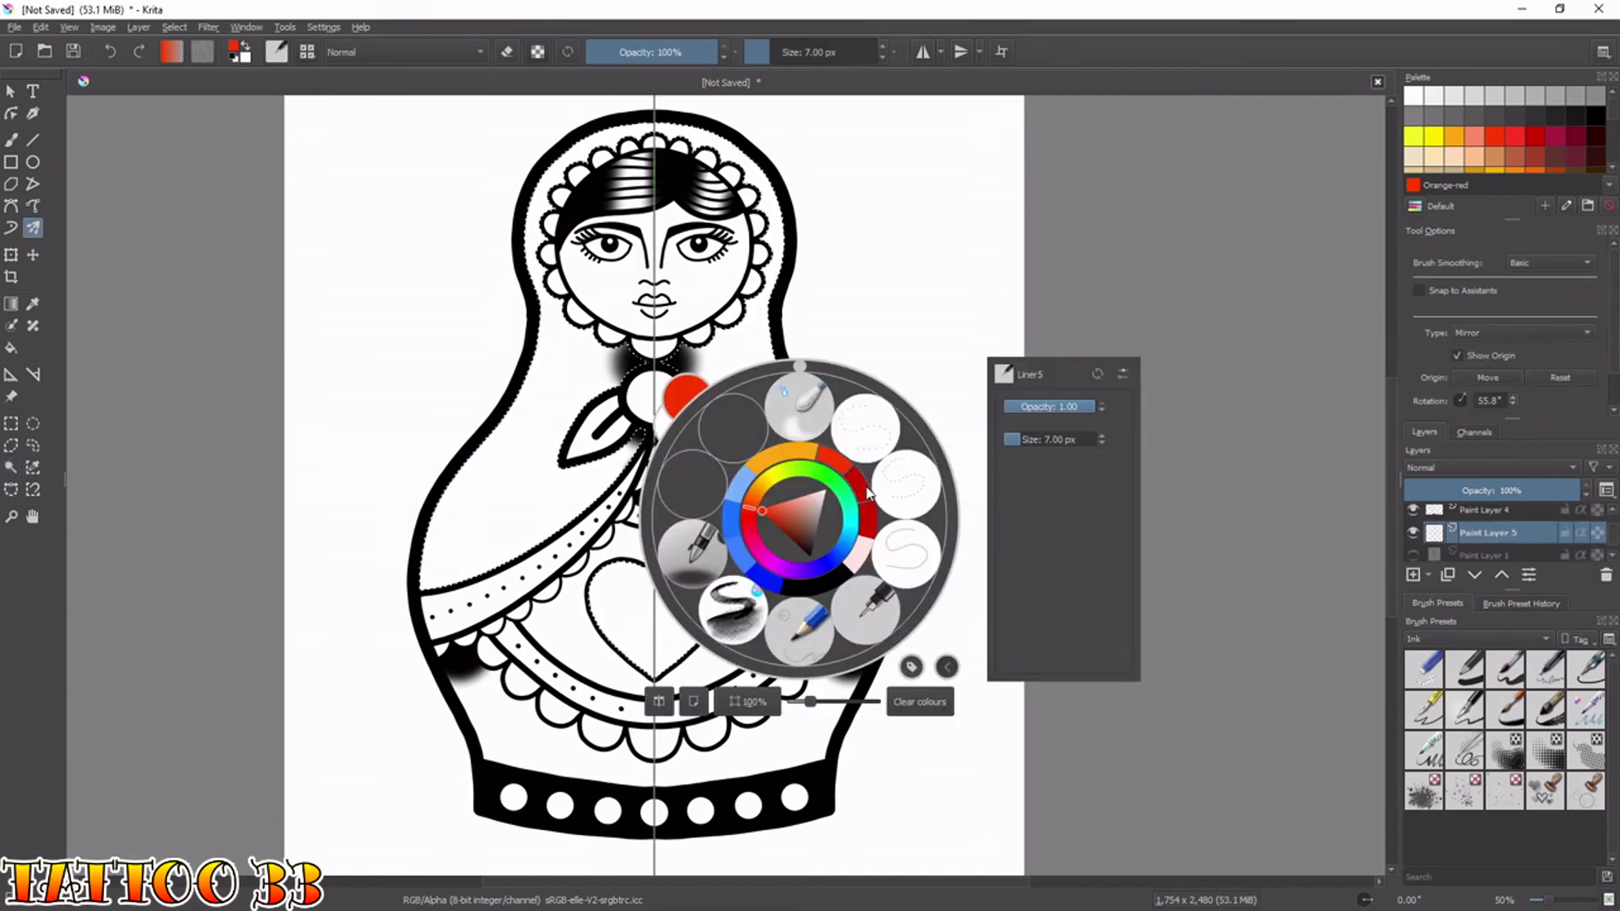
left_click(844, 609)
key("]")
key("]")
key("]")
key("]")
key("]")
key("]")
key("]")
key("]")
key("]")
key("]")
key("]")
key("]")
key("]")
key("]")
key("]")
key("]")
key("]")
key("]")
key("]")
key("]")
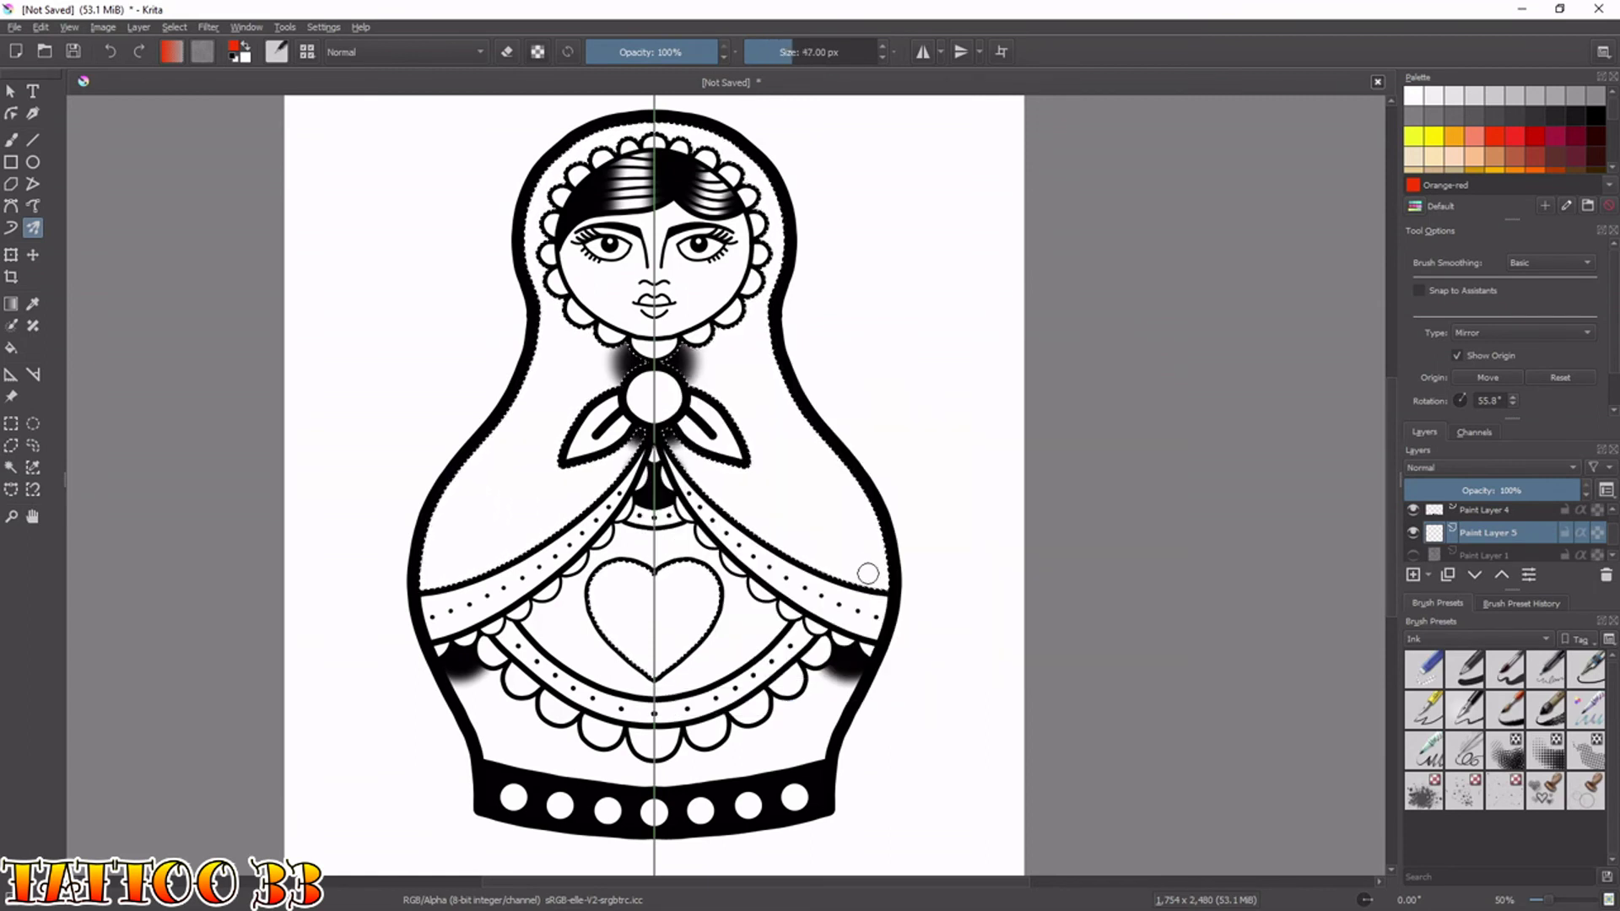
key("]")
key("]")
key("]")
key("]")
key("]")
key("]")
key("]")
key("]")
key("]")
key("]")
key("]")
key("]")
mouse_move(867, 563)
left_mouse_down()
mouse_move(877, 581)
mouse_move(824, 531)
mouse_move(639, 684)
mouse_move(803, 344)
mouse_move(839, 190)
mouse_move(755, 110)
mouse_move(485, 489)
left_mouse_up()
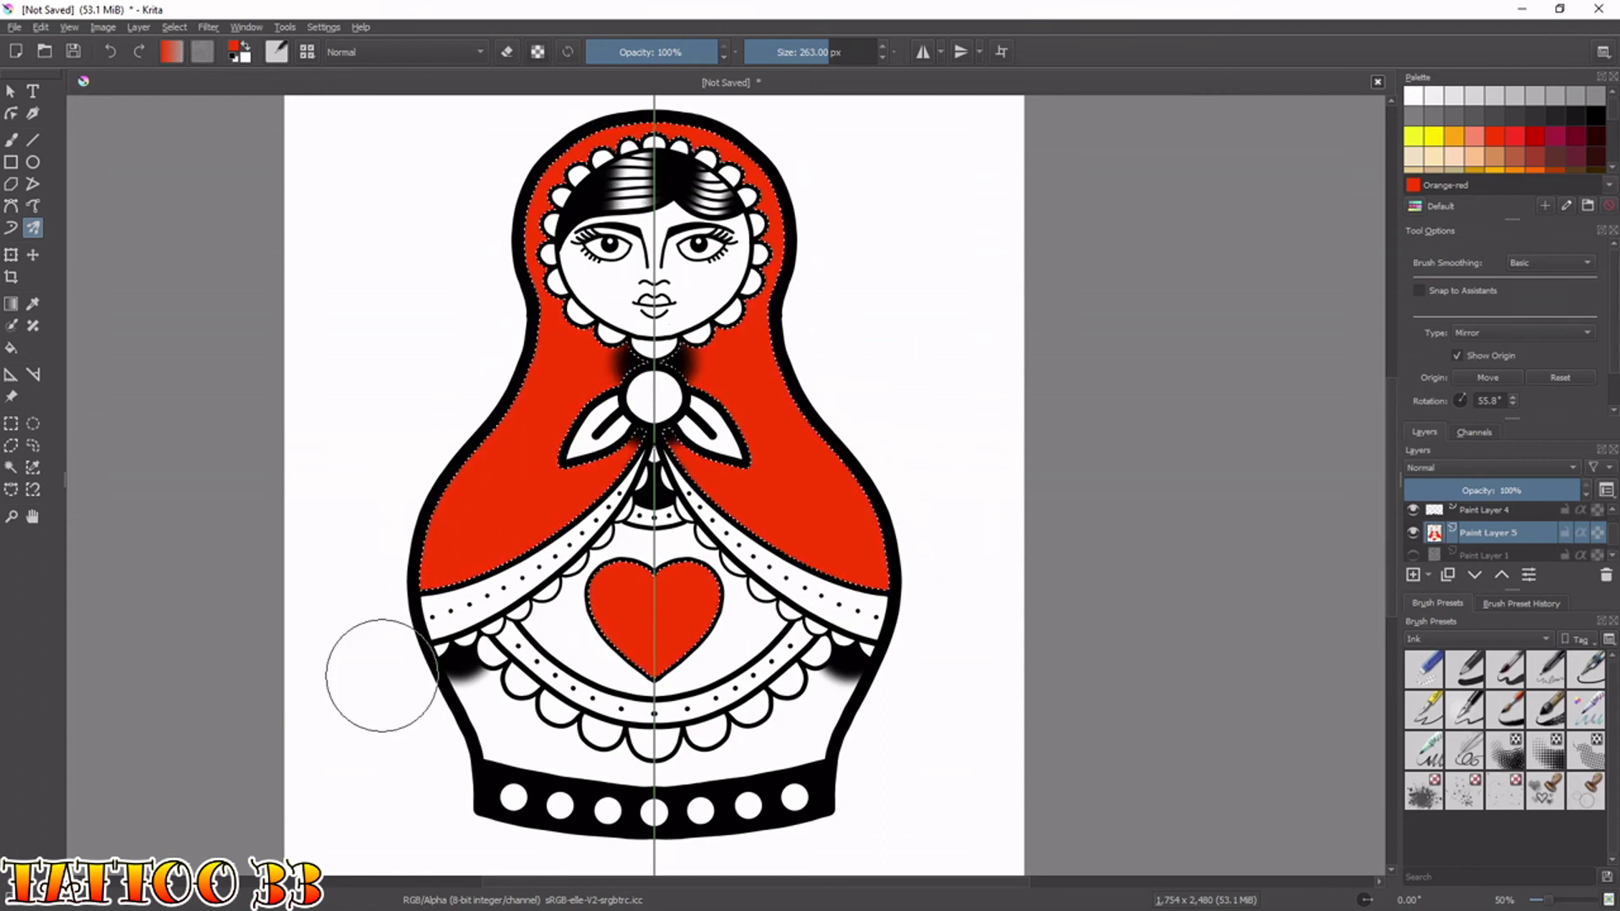
key("ctrl+shift+a")
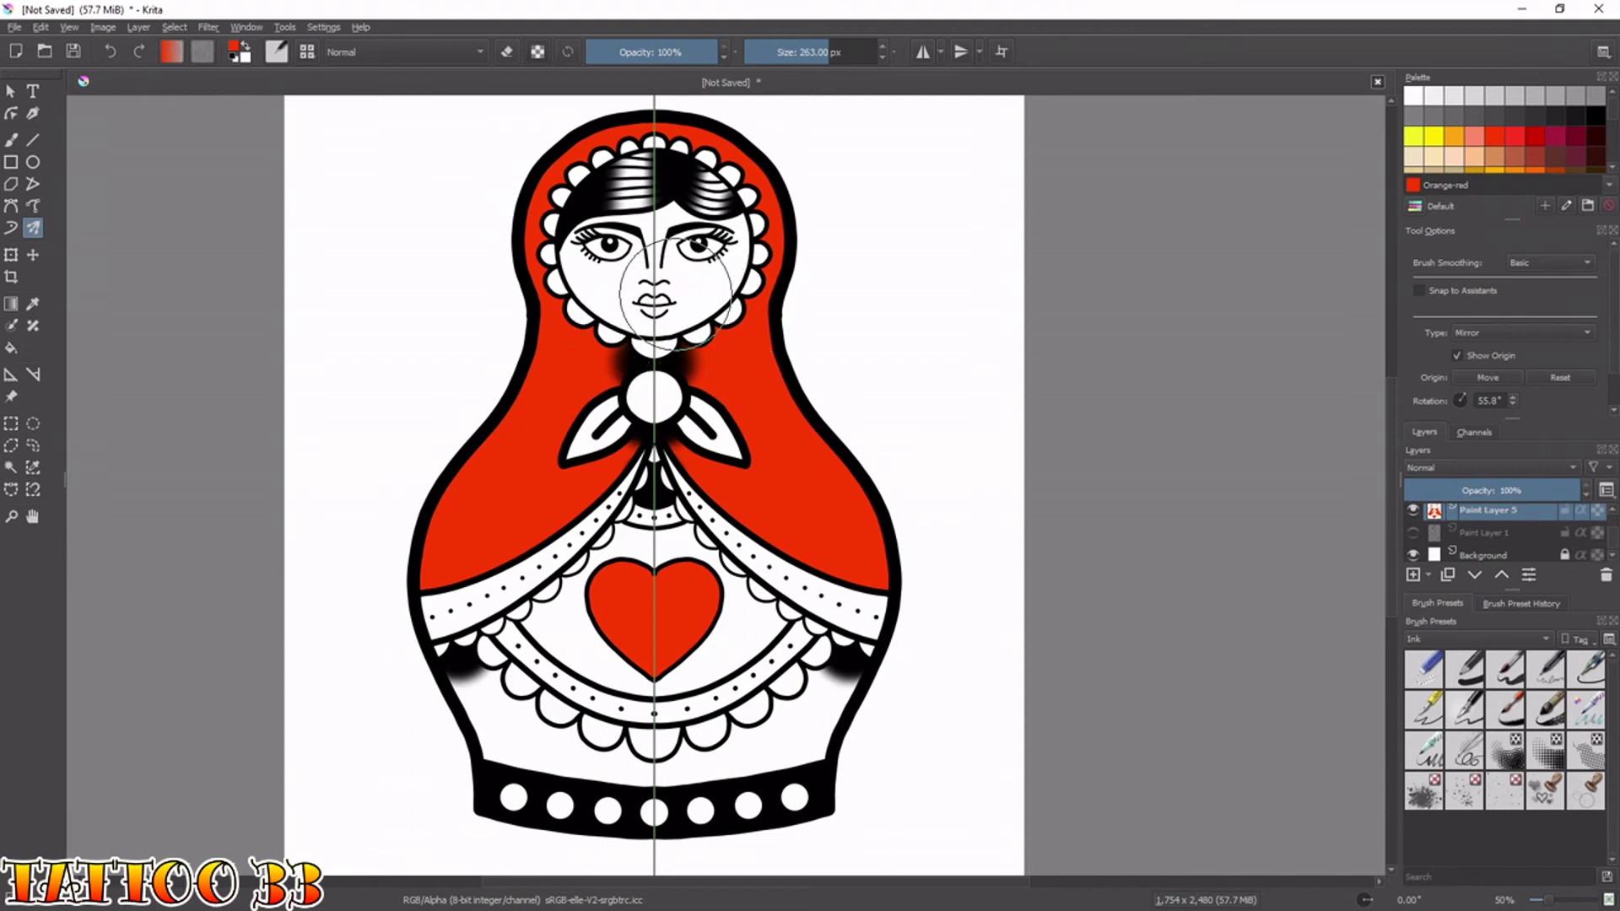
key("ctrl+bracketright")
key("ctrl+bracketright")
key("ctrl+bracketleft")
key("ctrl+bracketleft")
key("ctrl+bracketleft")
key("ctrl+bracketright")
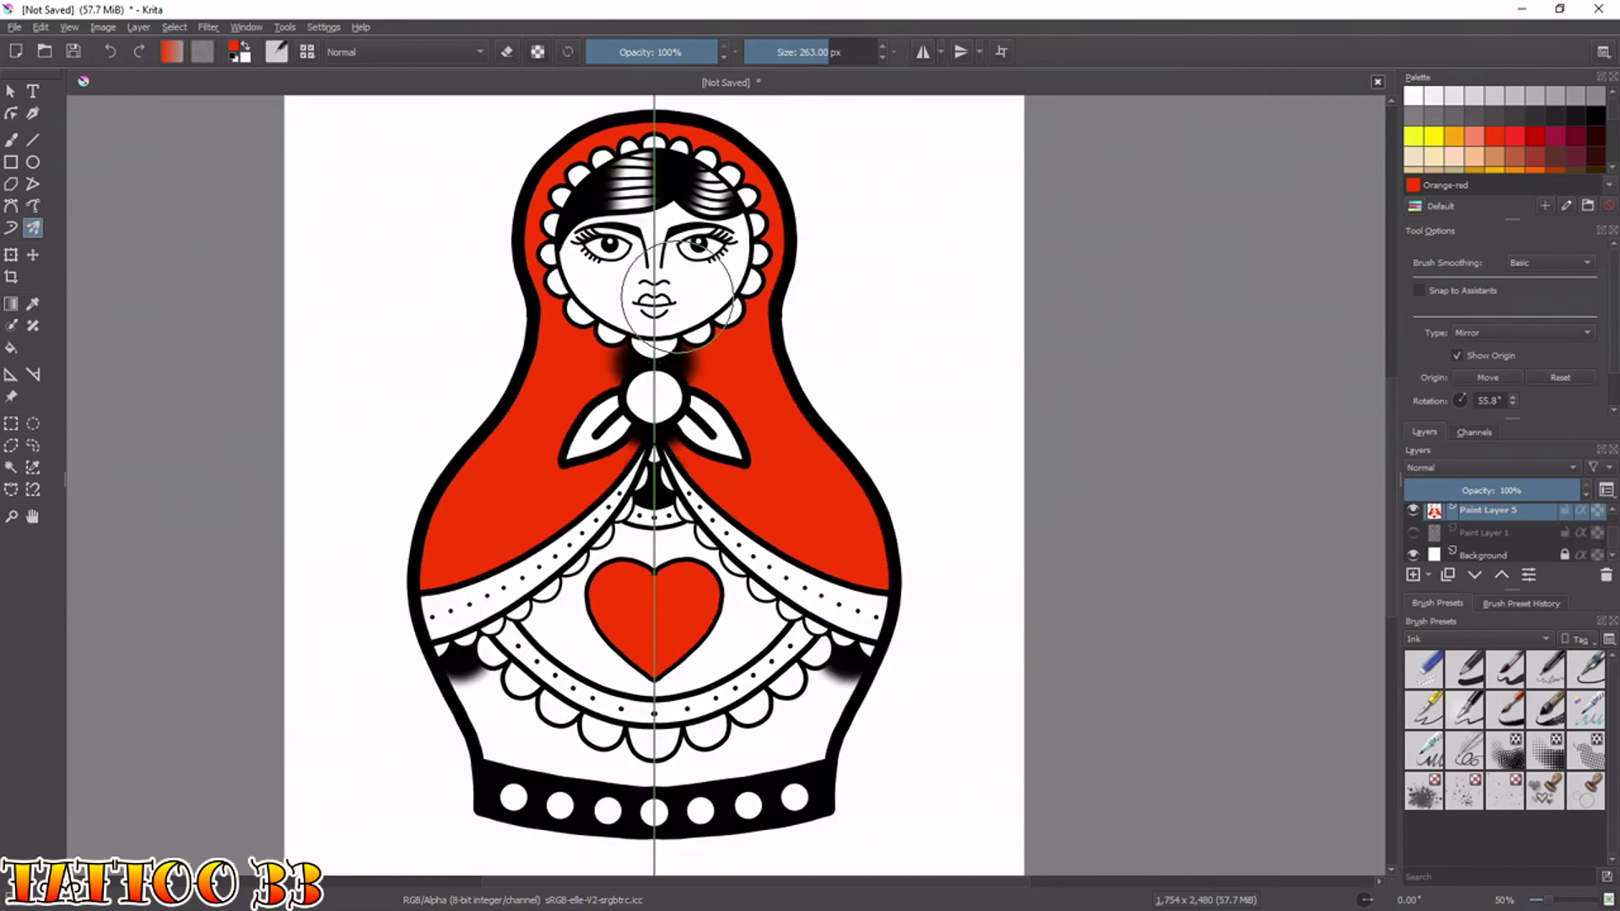
Paint the doll's lips orange-red on Paint Layer 5 with the mirrored Liner 5 brush reduced to 32 px.
key("ctrl+plus")
key("ctrl+plus")
key("ctrl+plus")
left_click_drag(698, 260, 808, 803)
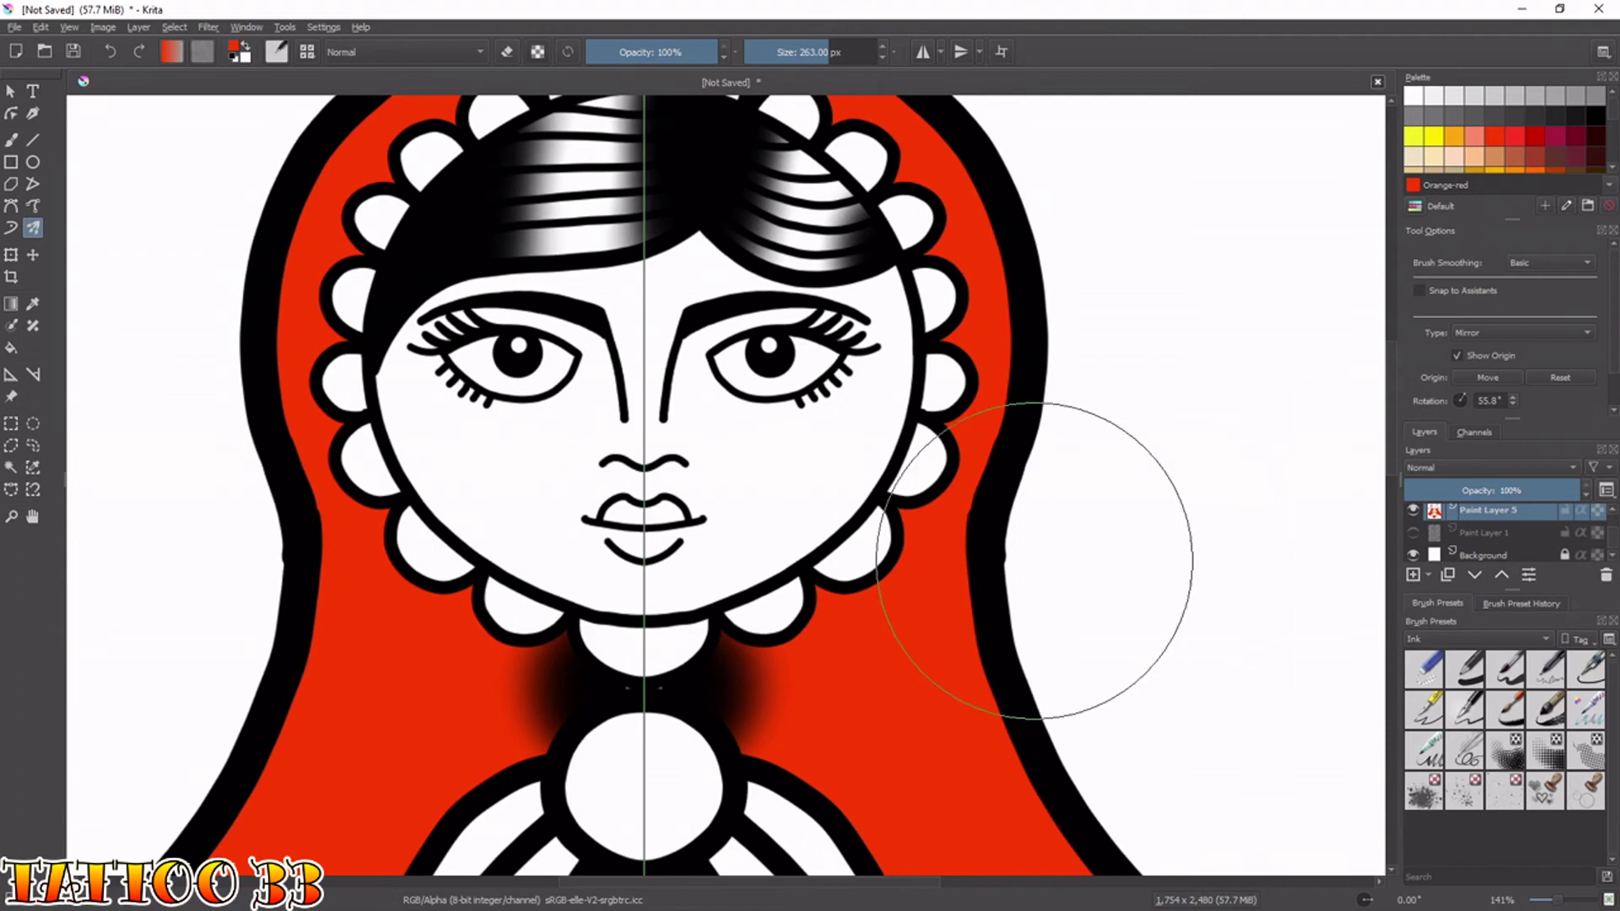
key("bracketleft")
key("bracketleft")
key("bracketleft")
key("bracketleft")
key("bracketleft")
key("bracketleft")
key("bracketleft")
key("bracketleft")
key("bracketleft")
key("bracketleft")
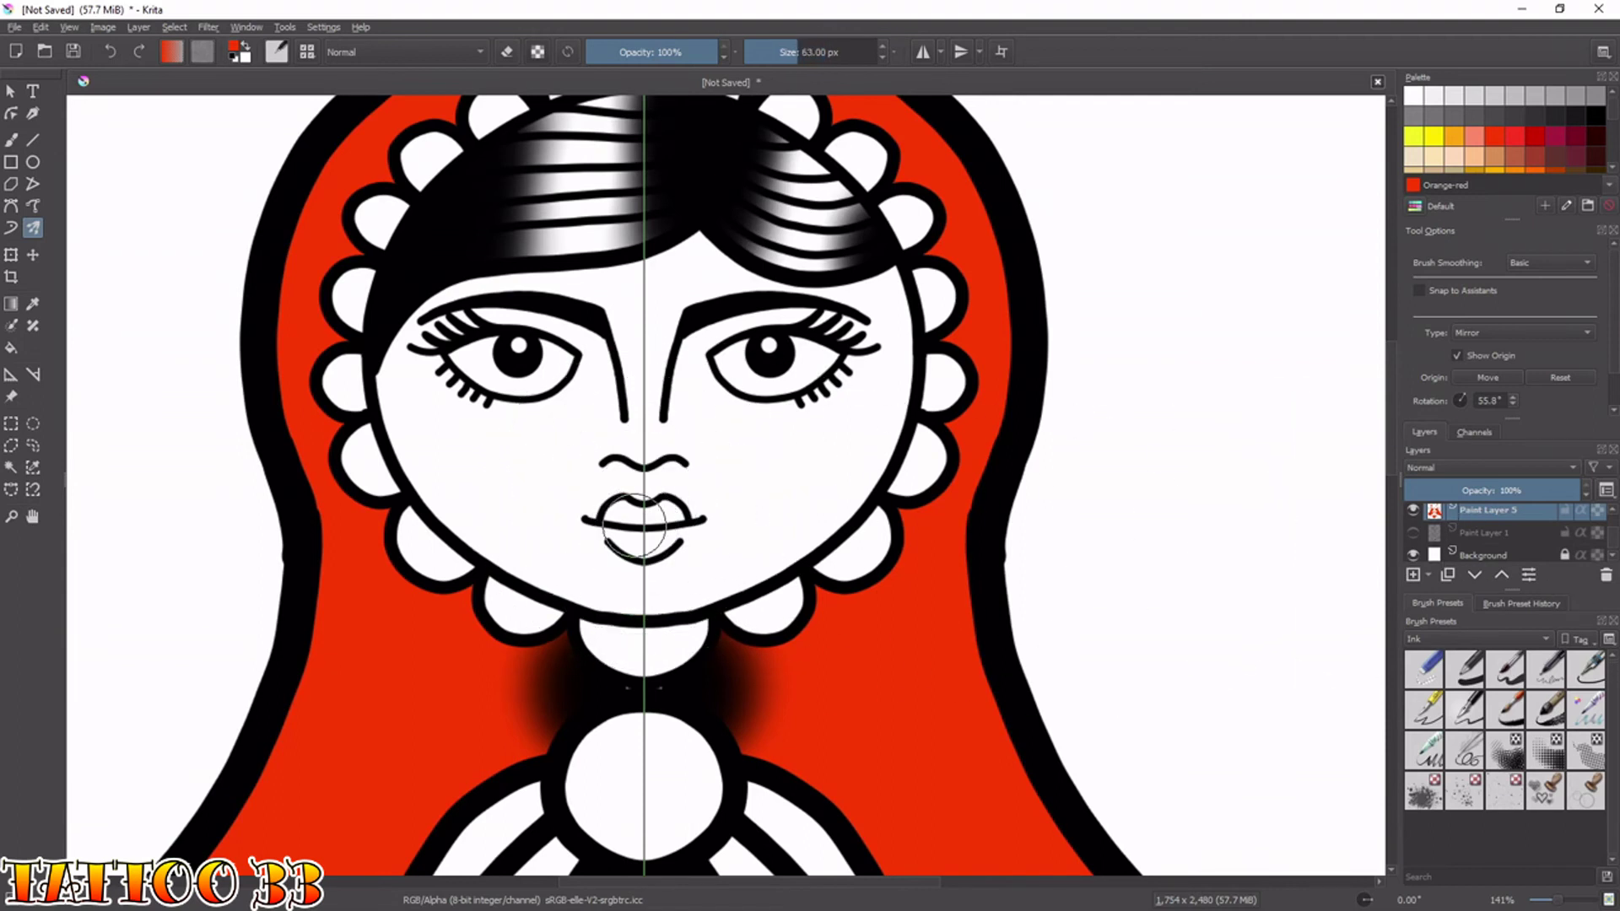
mouse_move(624, 523)
left_mouse_down()
mouse_move(612, 514)
mouse_move(639, 536)
left_mouse_up()
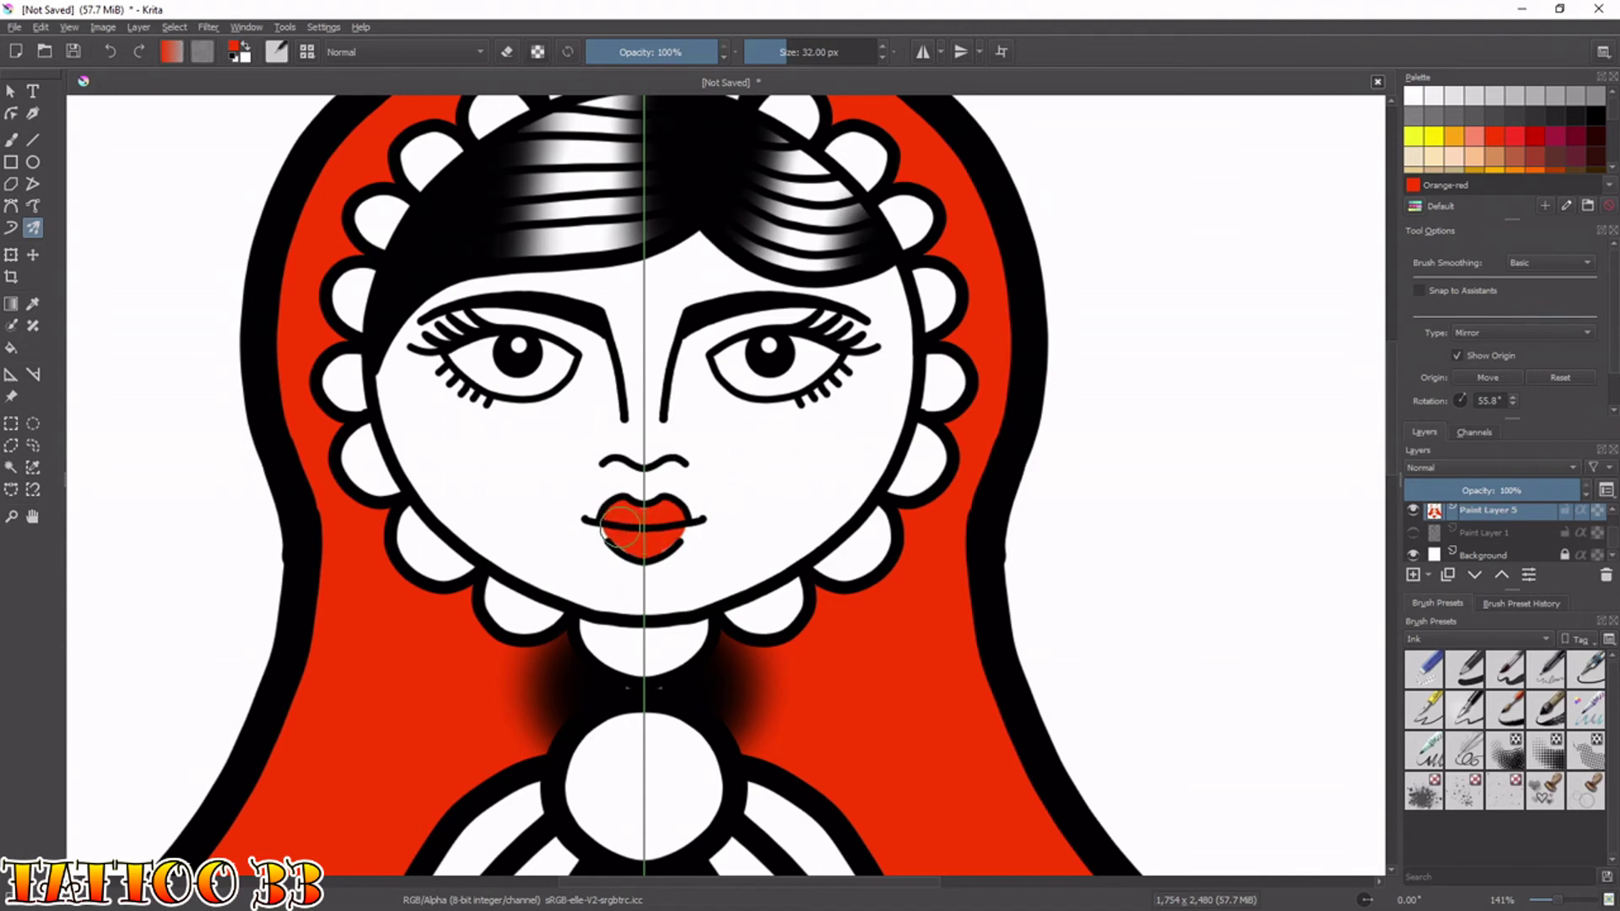
right_click(770, 496)
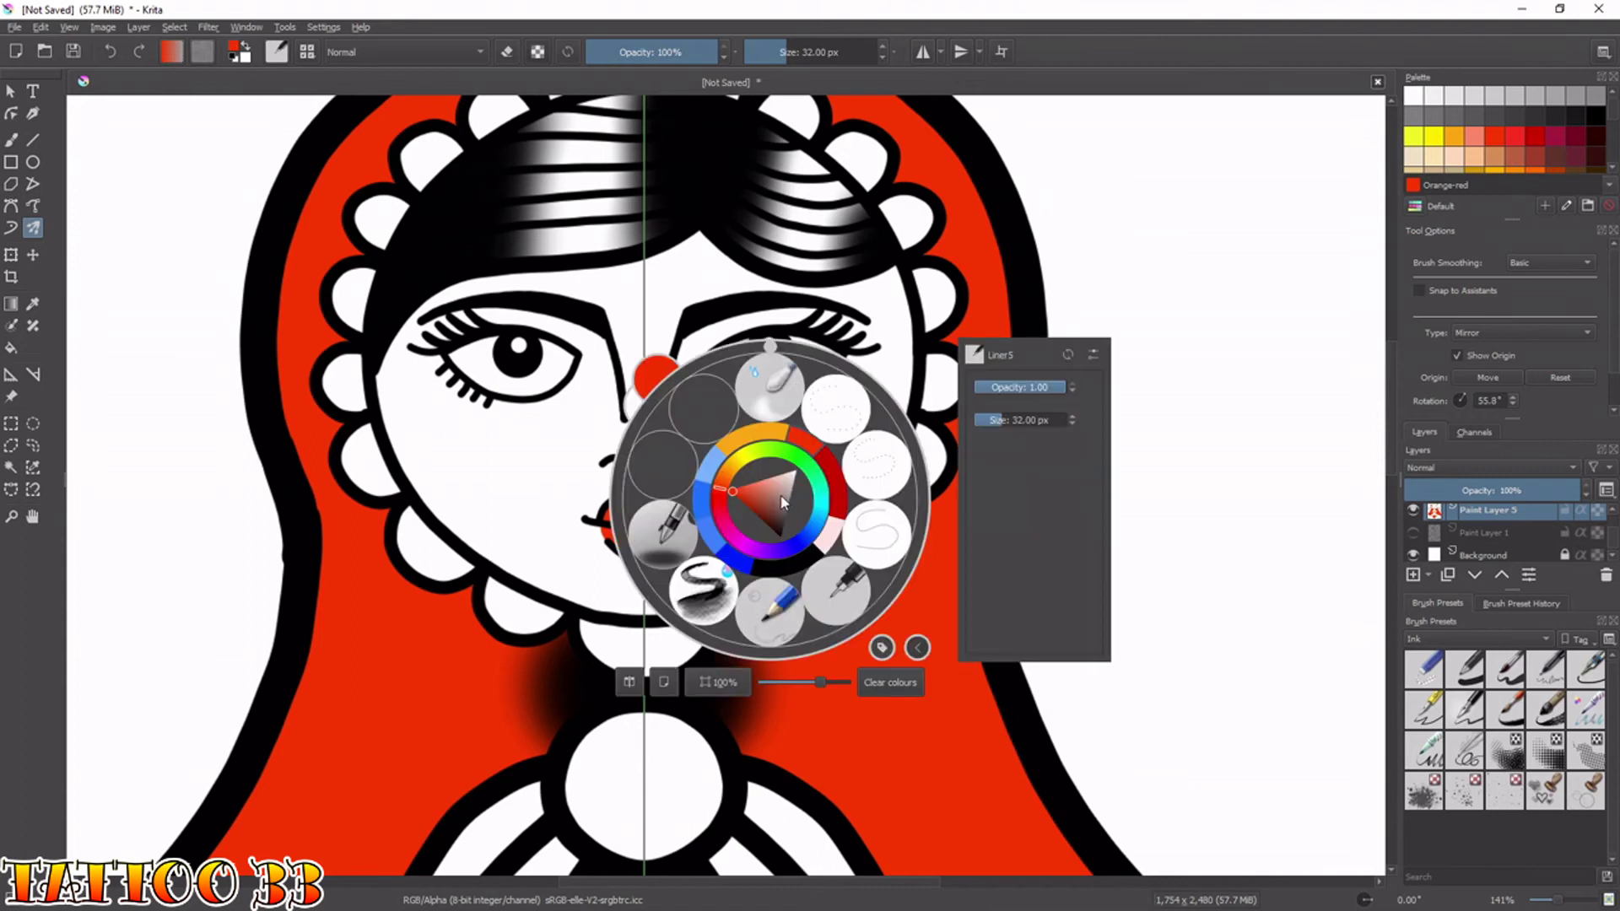
left_click(1154, 470)
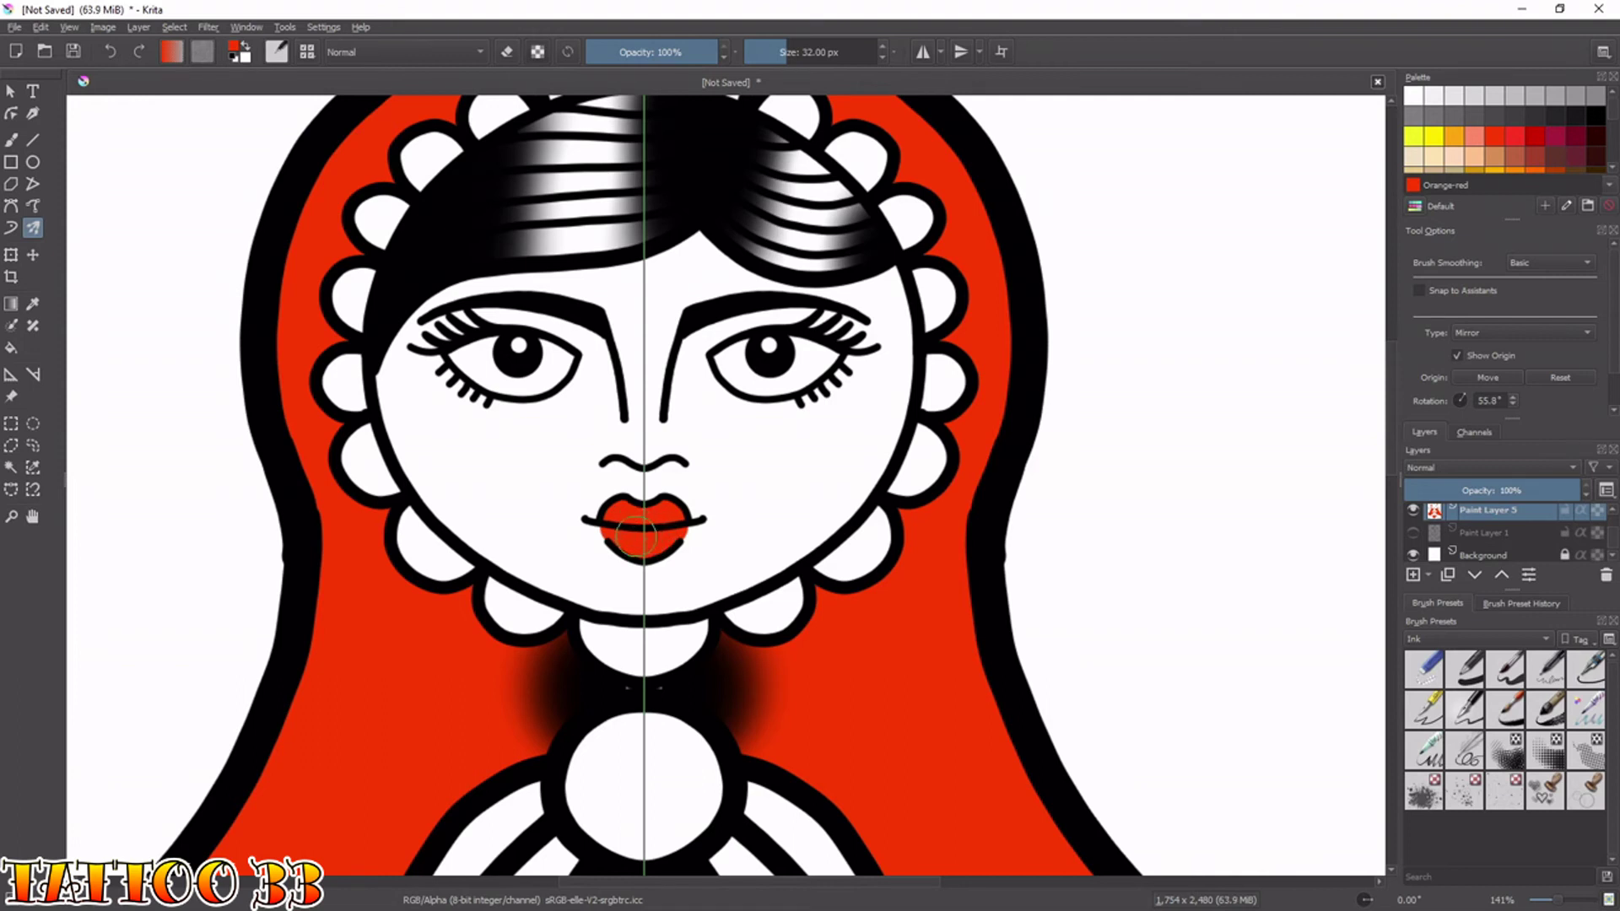
Add round orange-red blushes to both cheeks on Paint Layer 5 with the mirrored soft brush at 68 px.
right_click(840, 498)
left_click(724, 523)
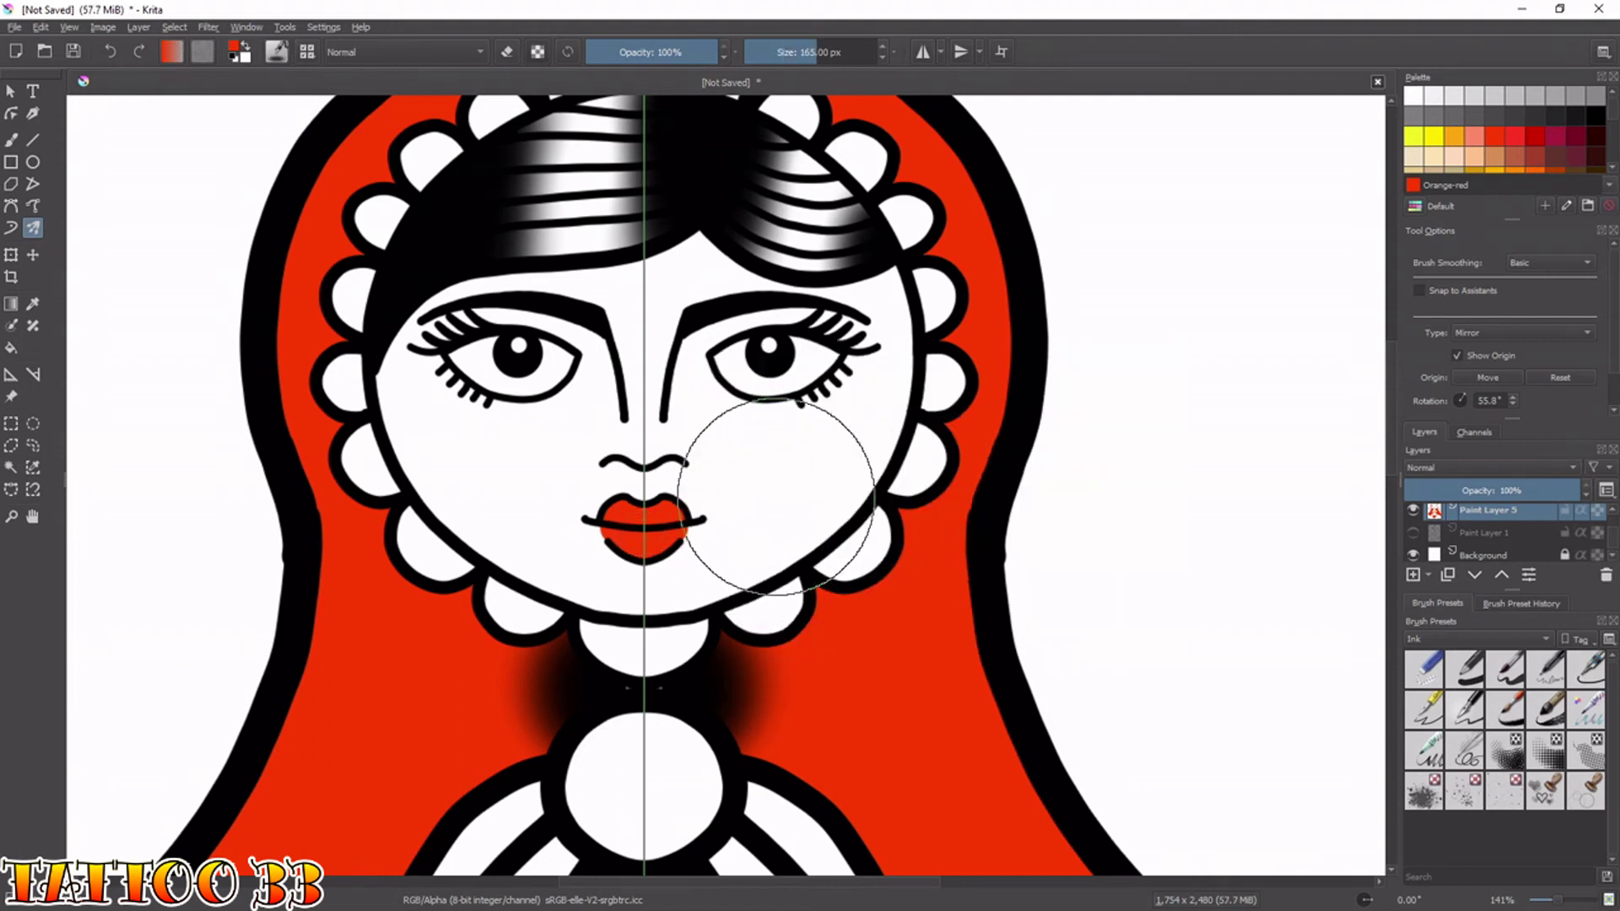
key("bracketleft")
key("bracketleft")
key("bracketleft")
key("bracketleft")
key("bracketleft")
key("bracketleft")
key("bracketleft")
key("bracketleft")
key("bracketleft")
left_click(796, 479)
left_click_drag(793, 481, 796, 480)
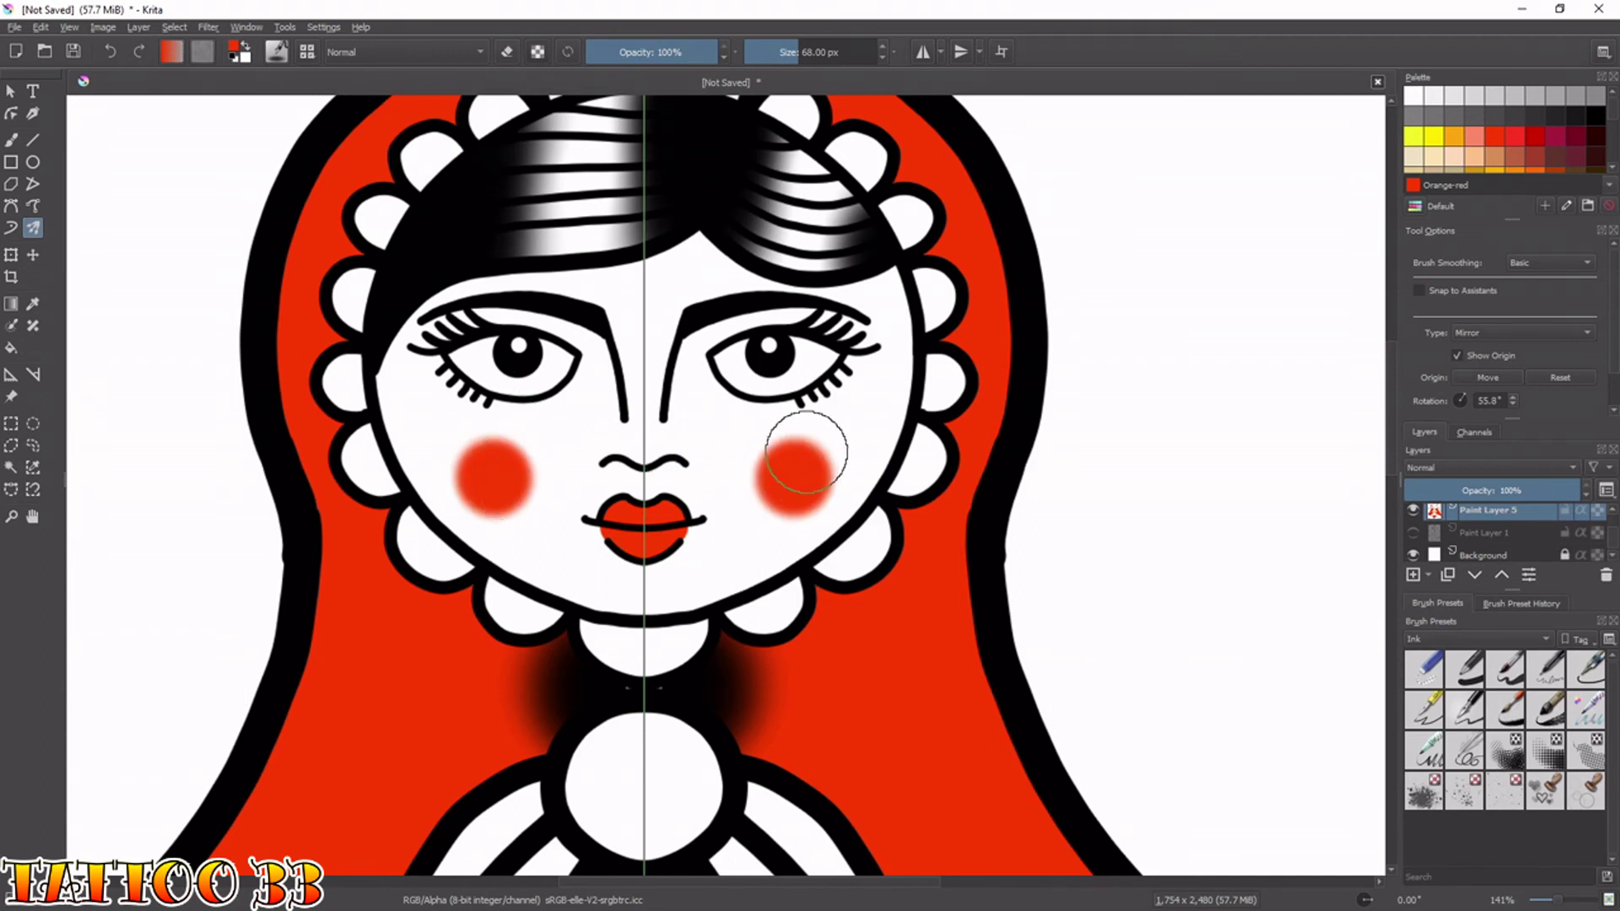
Select the blank face area enclosed by the line art on Paint Layer 2.
key("minus")
key("minus")
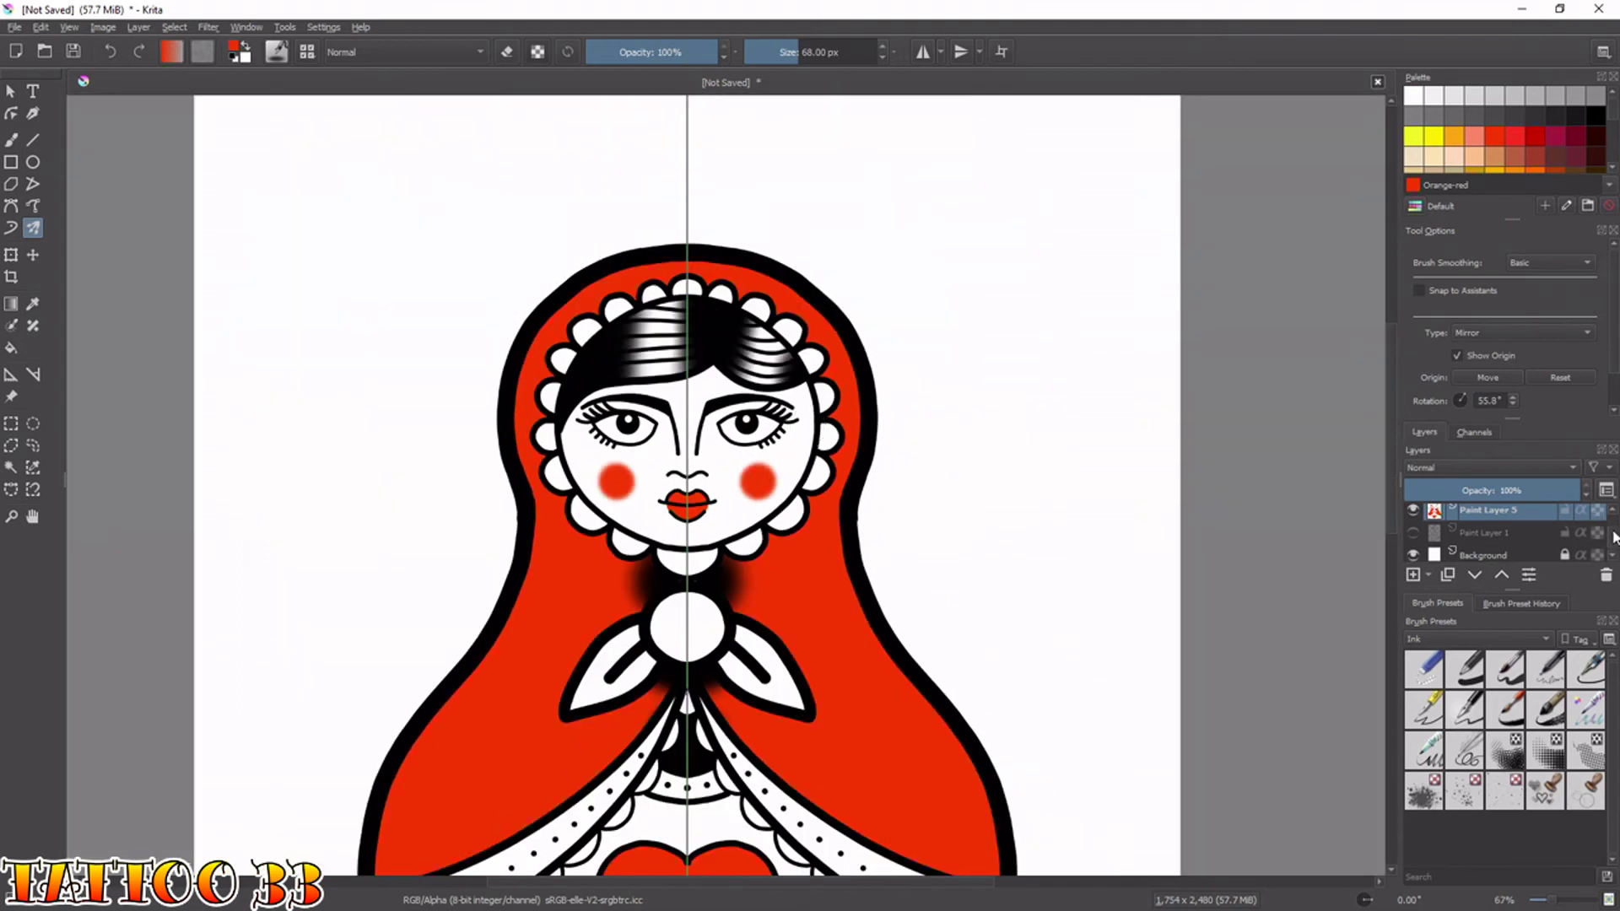
left_click_drag(1614, 537, 1616, 525)
left_click(1508, 515)
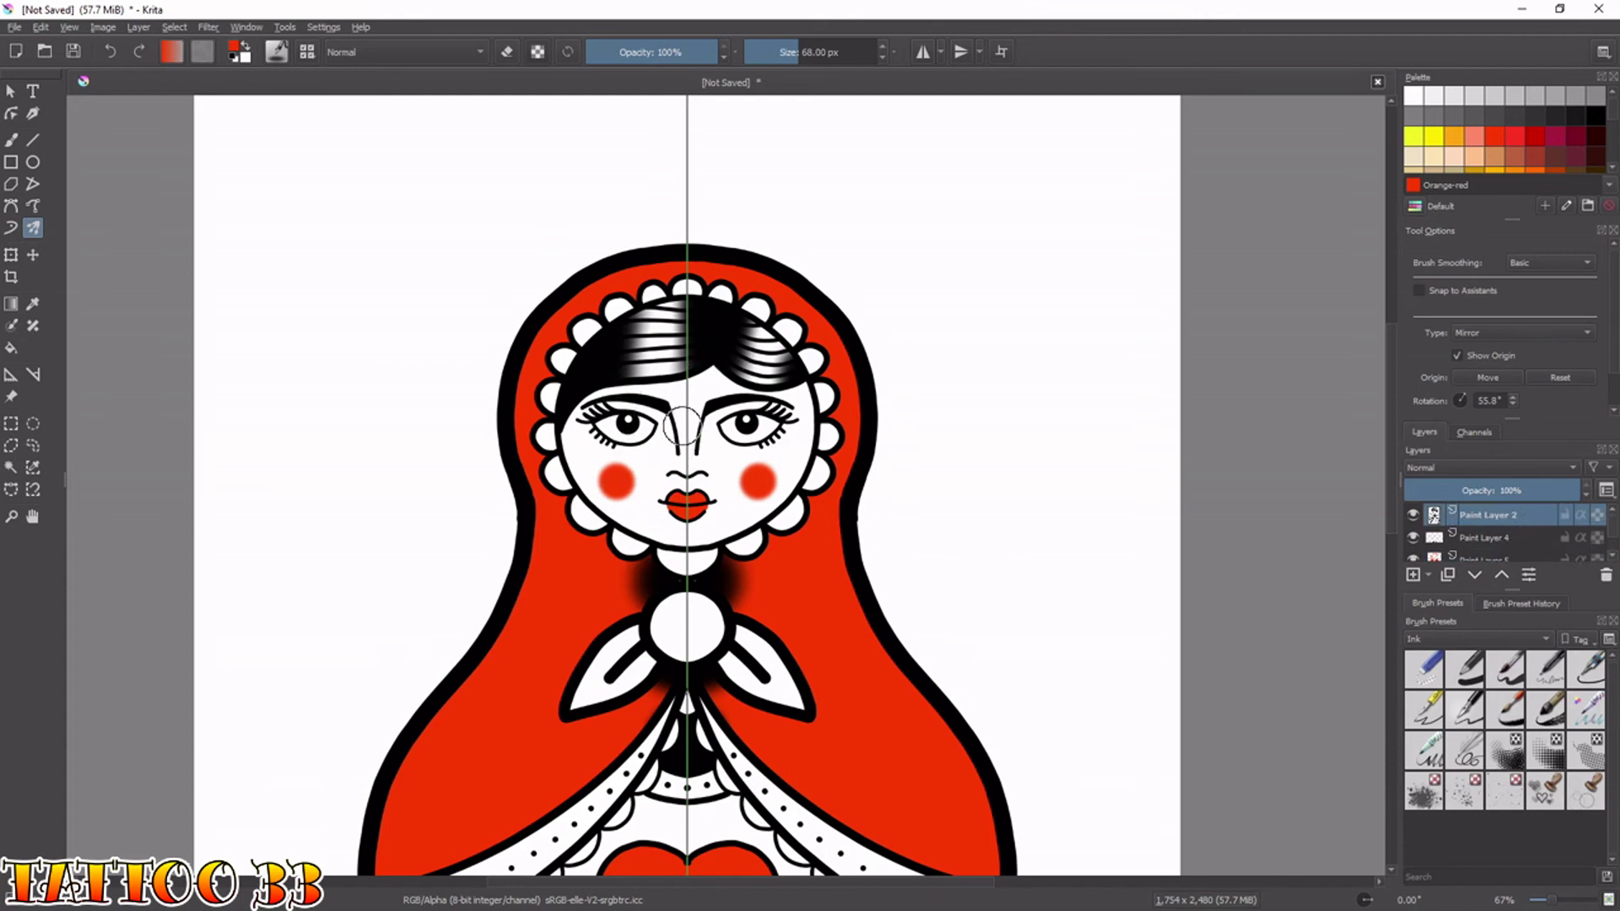
key("w")
left_click(720, 479)
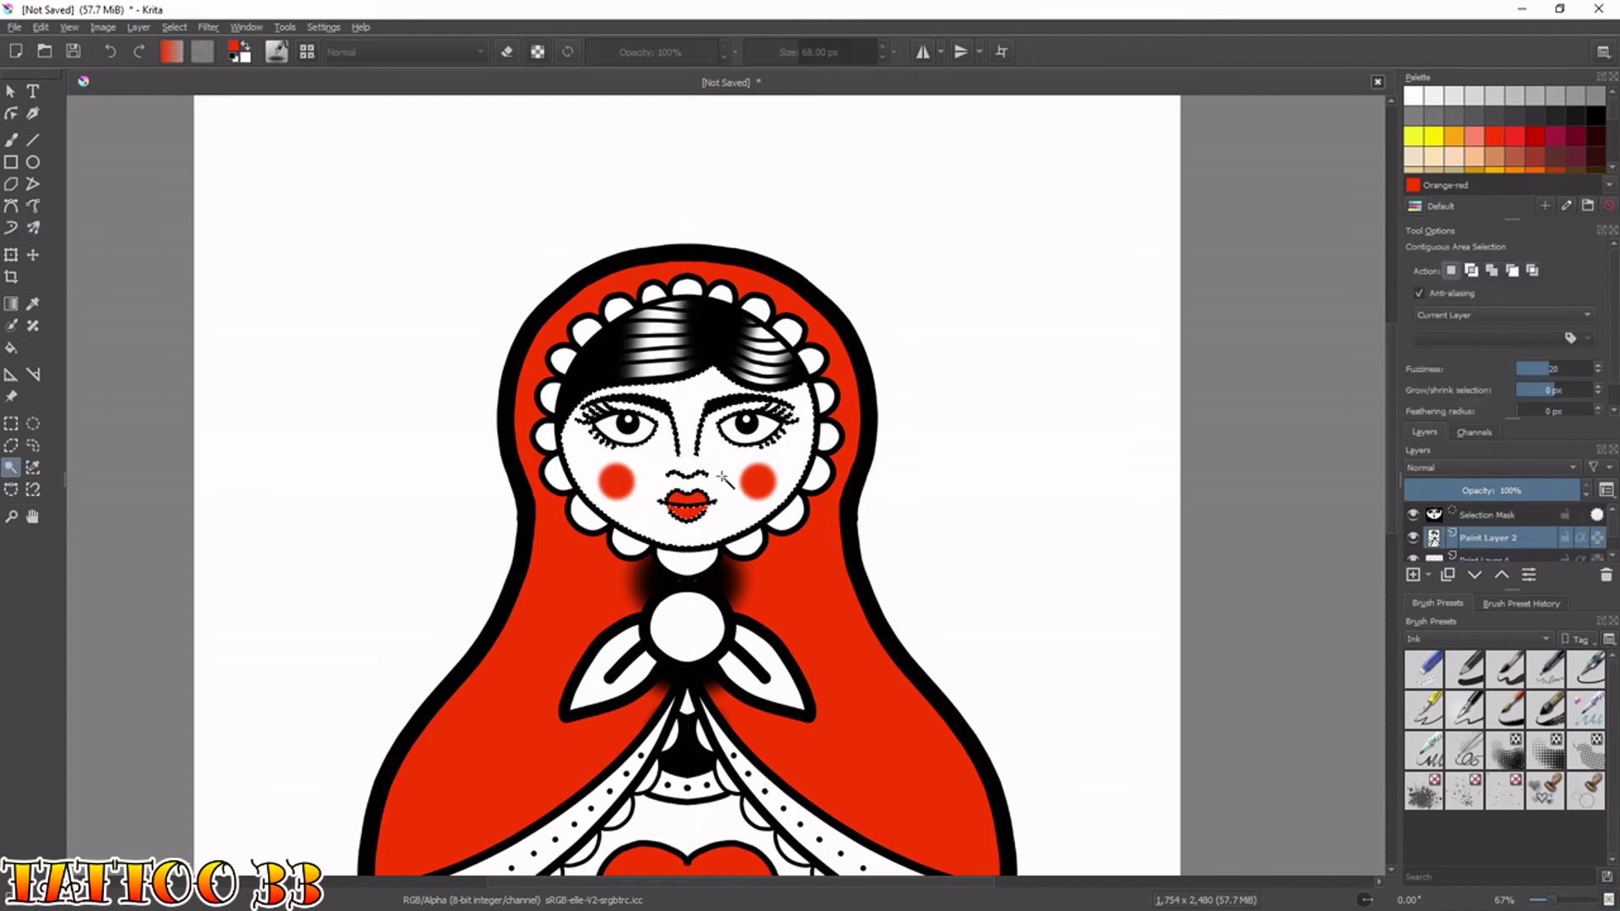
Set the painting colour to Unbleached silk and add a new paint layer directly below Paint Layer 5.
left_click(1453, 156)
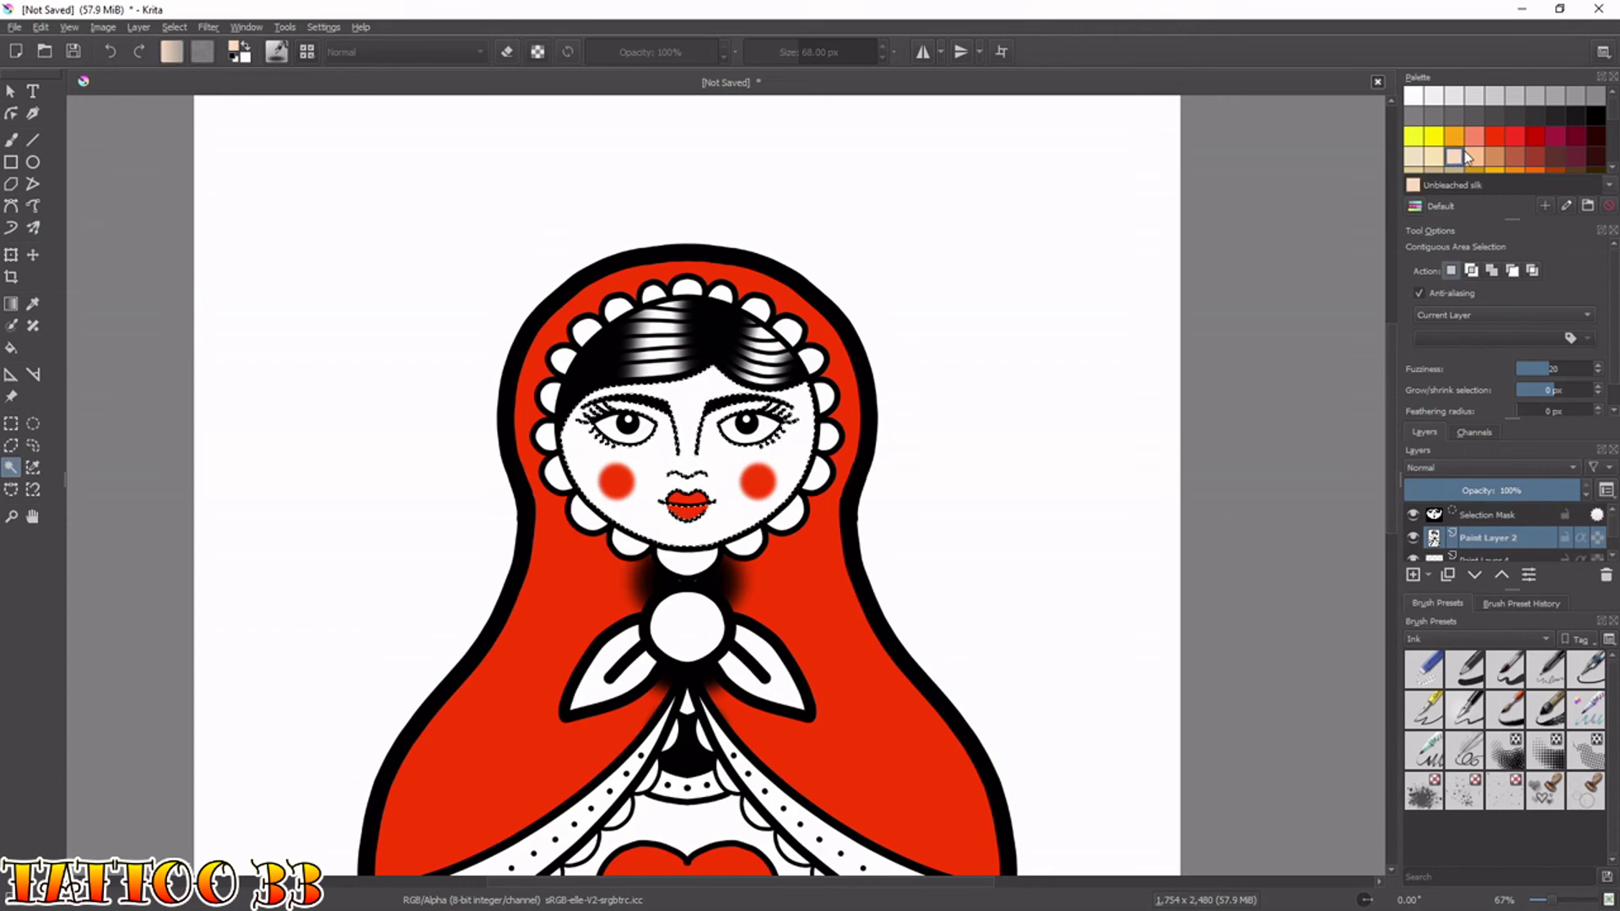
left_click_drag(1610, 531, 1613, 557)
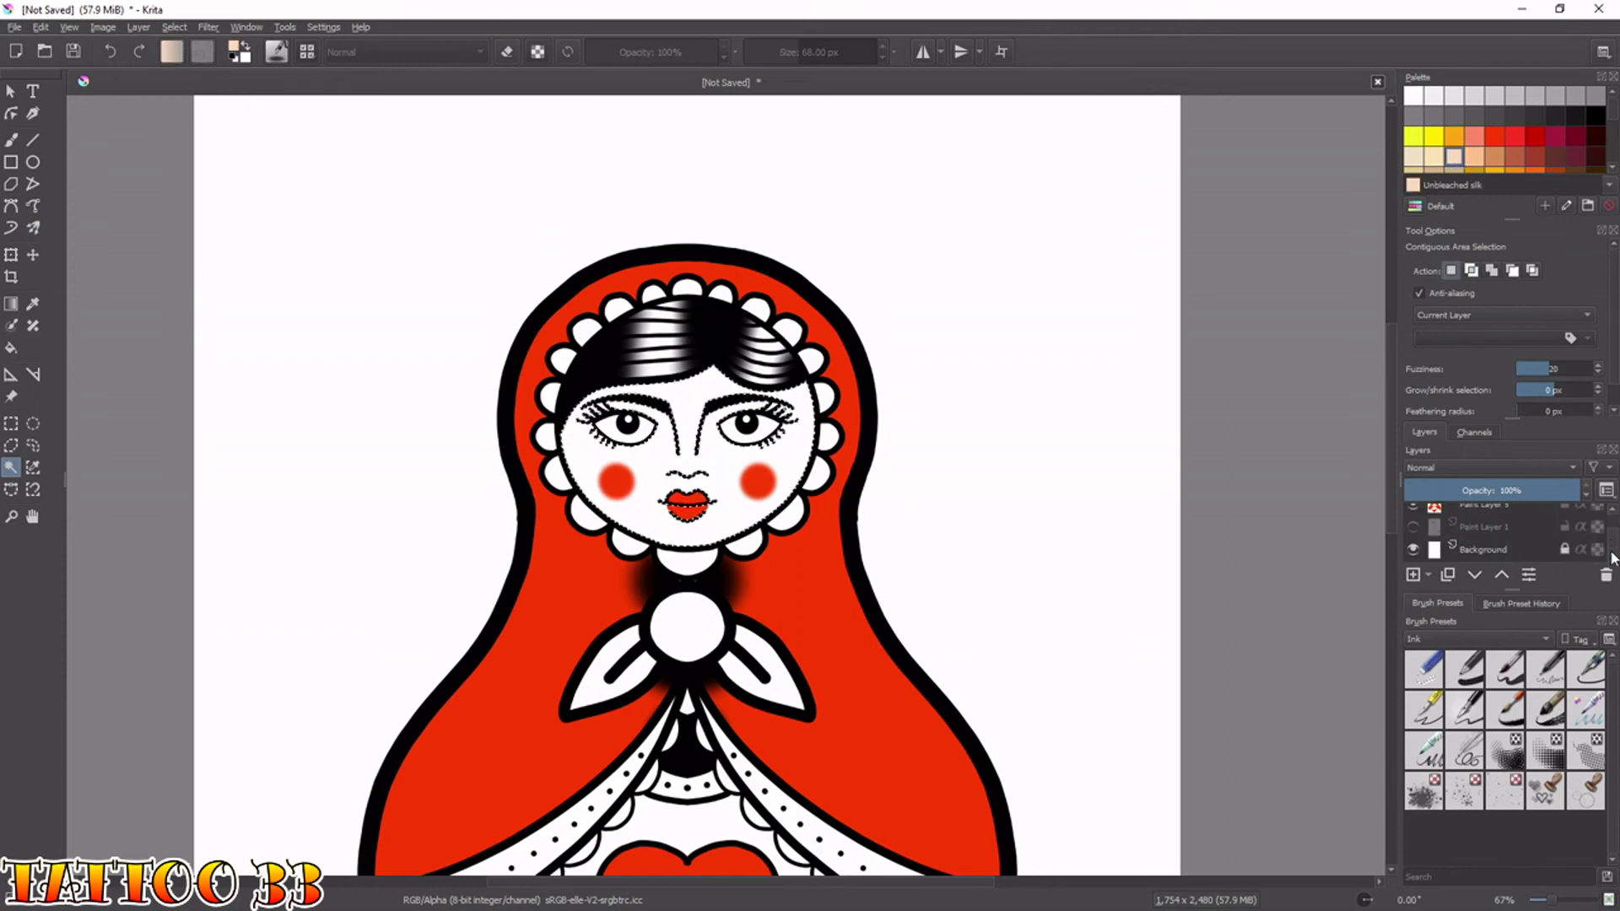
left_click(1485, 526)
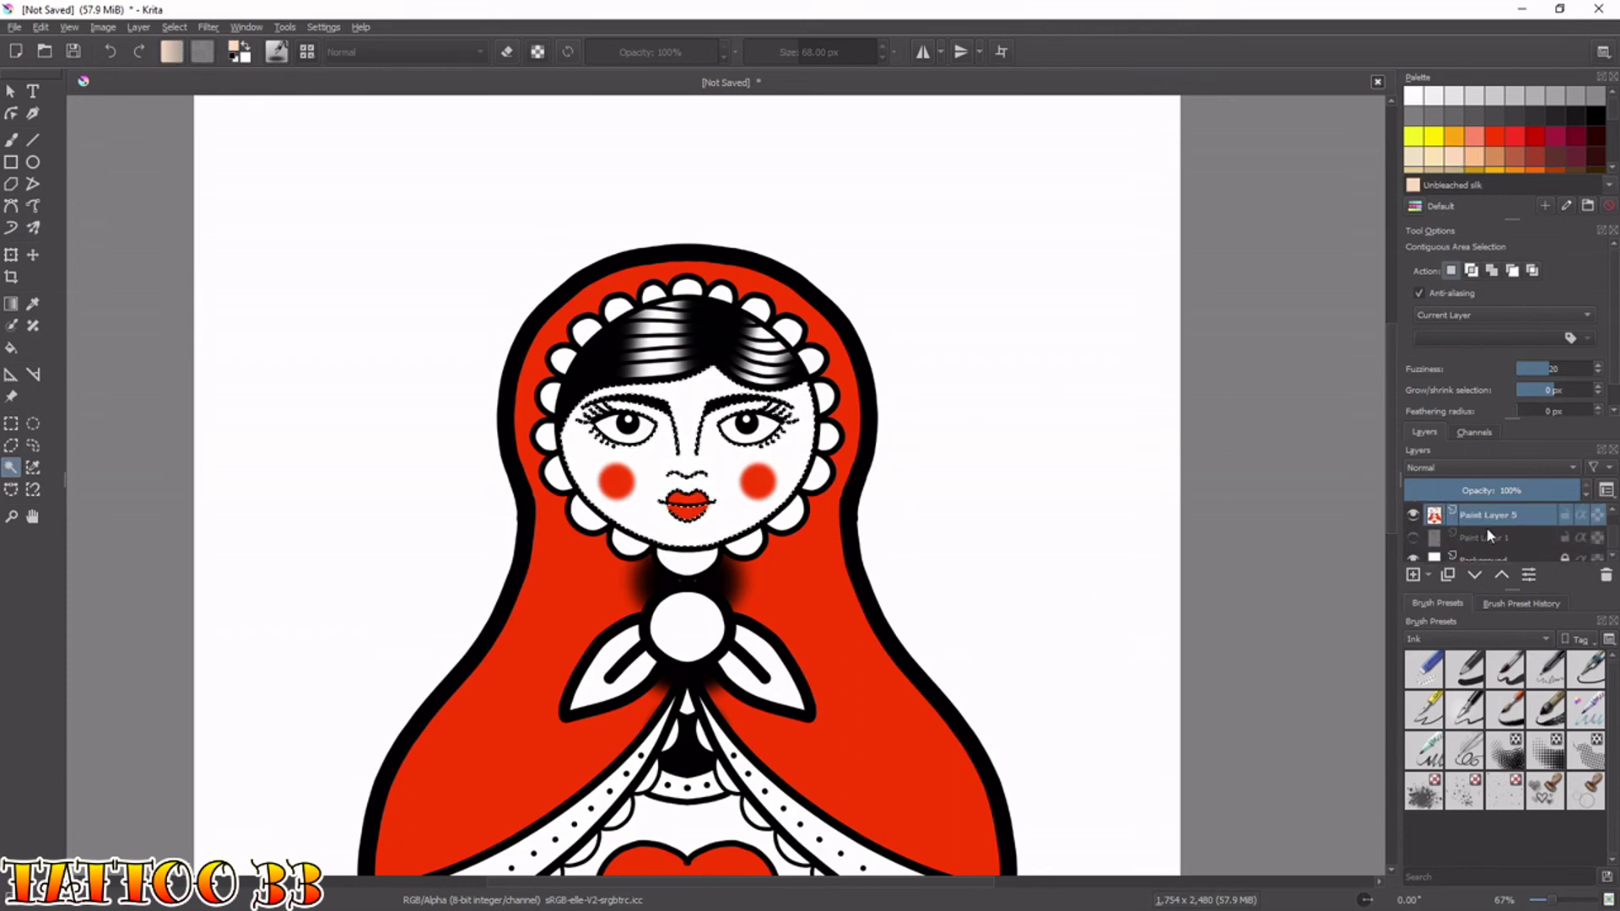
left_click(1440, 579)
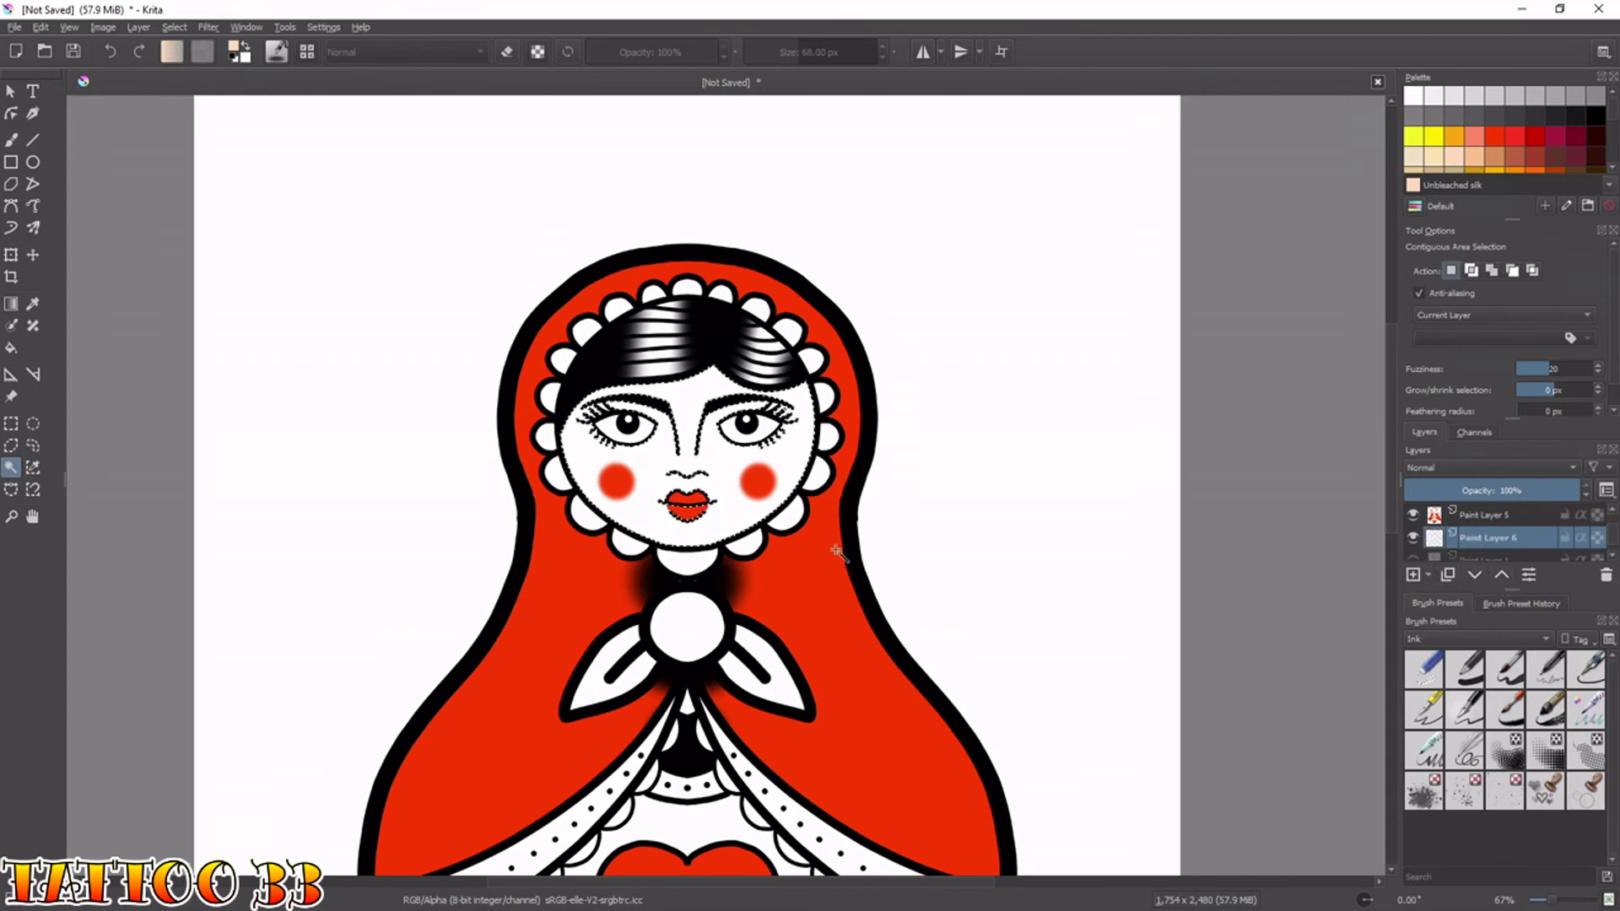
Paint the selected face with Unbleached silk on Paint Layer 6 using the mirrored soft brush at 68 px, and clear the selection.
key("q")
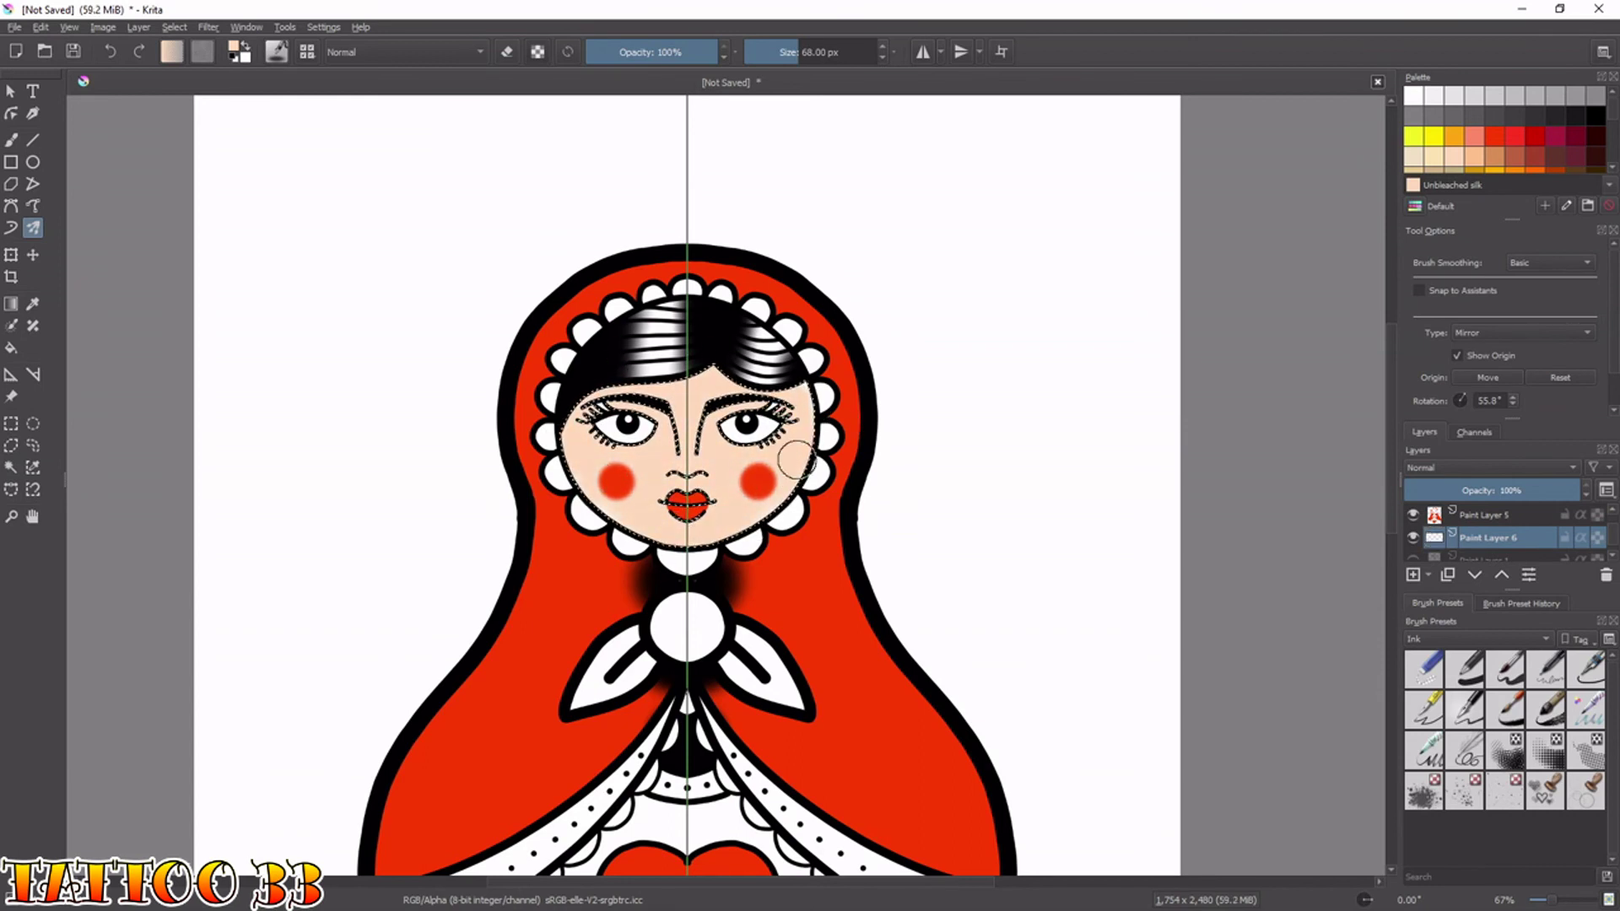
key("ctrl+shift+a")
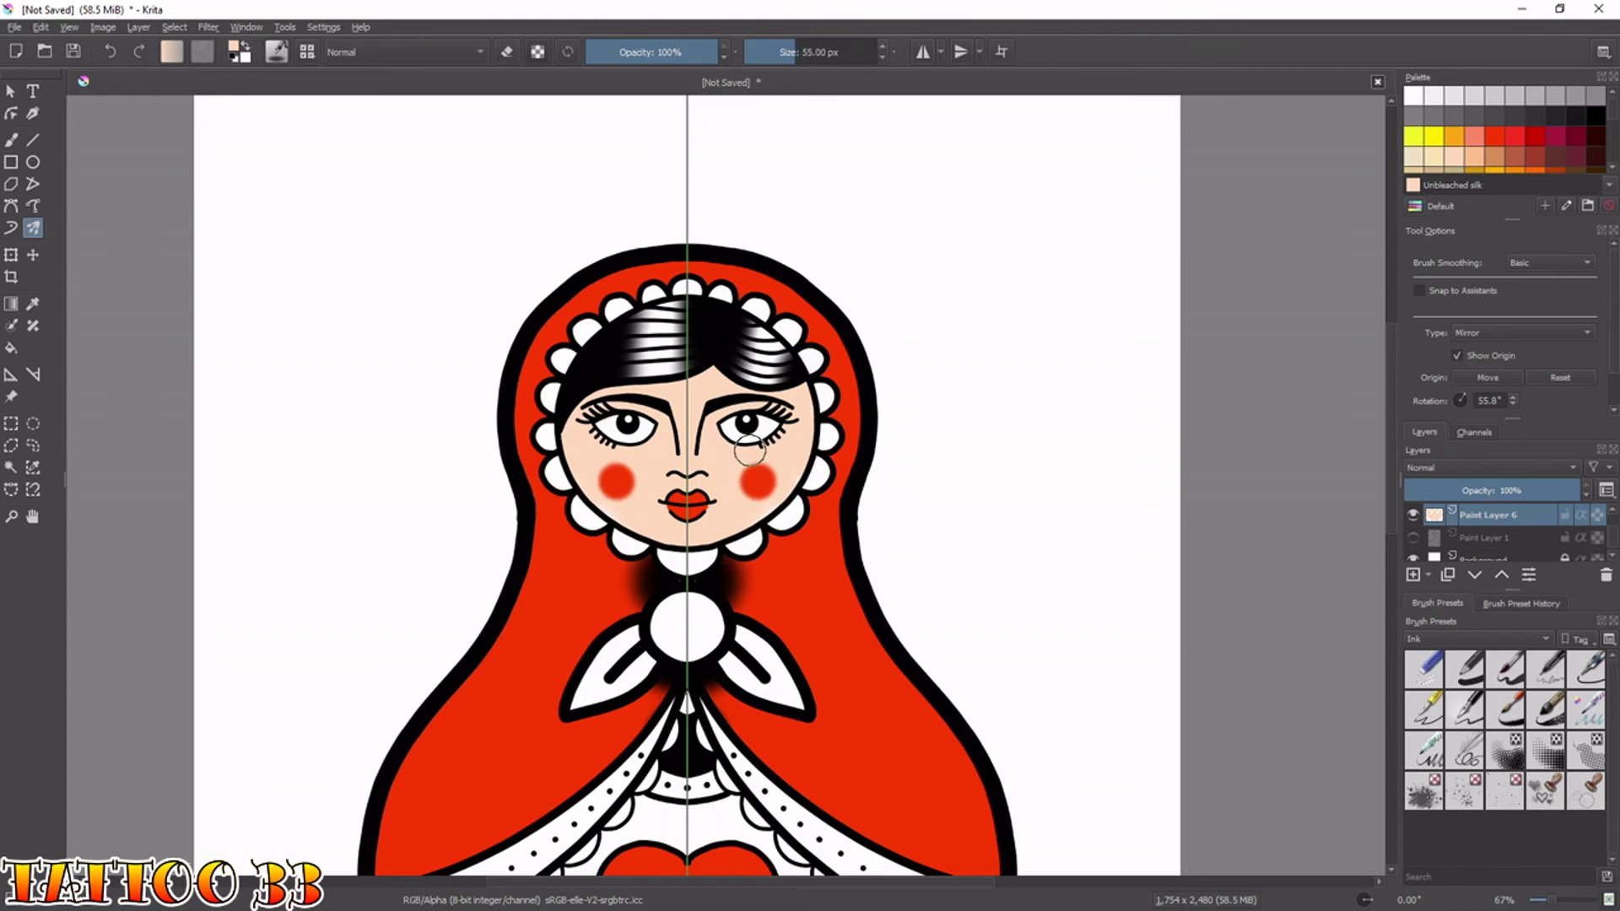
key("minus")
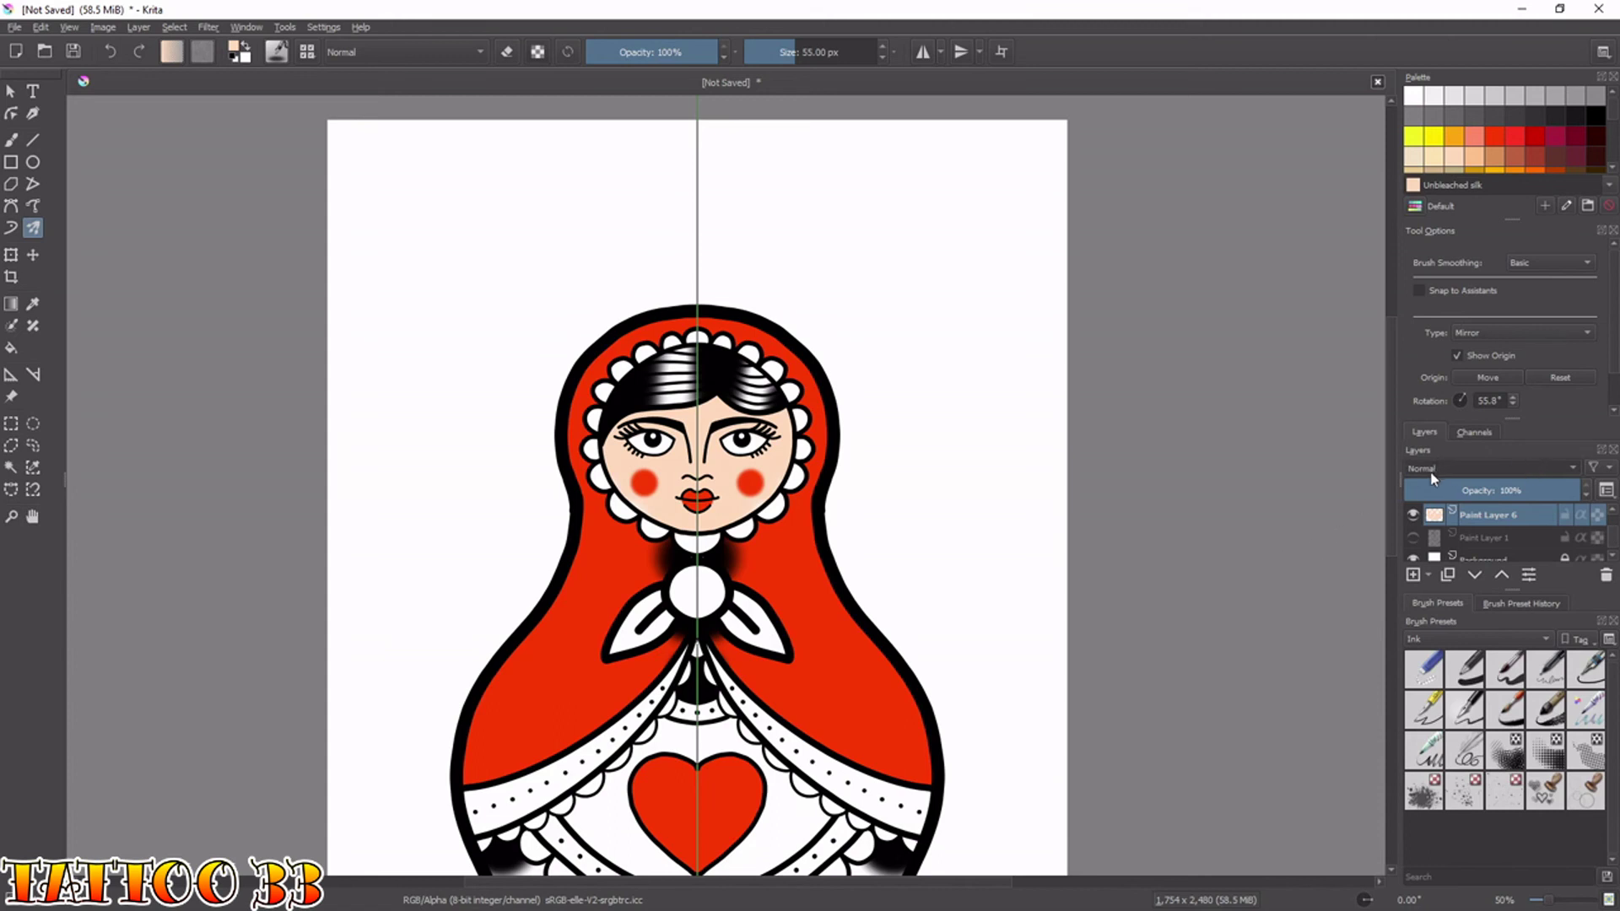
Set Paint Layer 6's blending mode to Overlay and add a new paint layer directly above Paint Layer 1.
key("alt+shift+o")
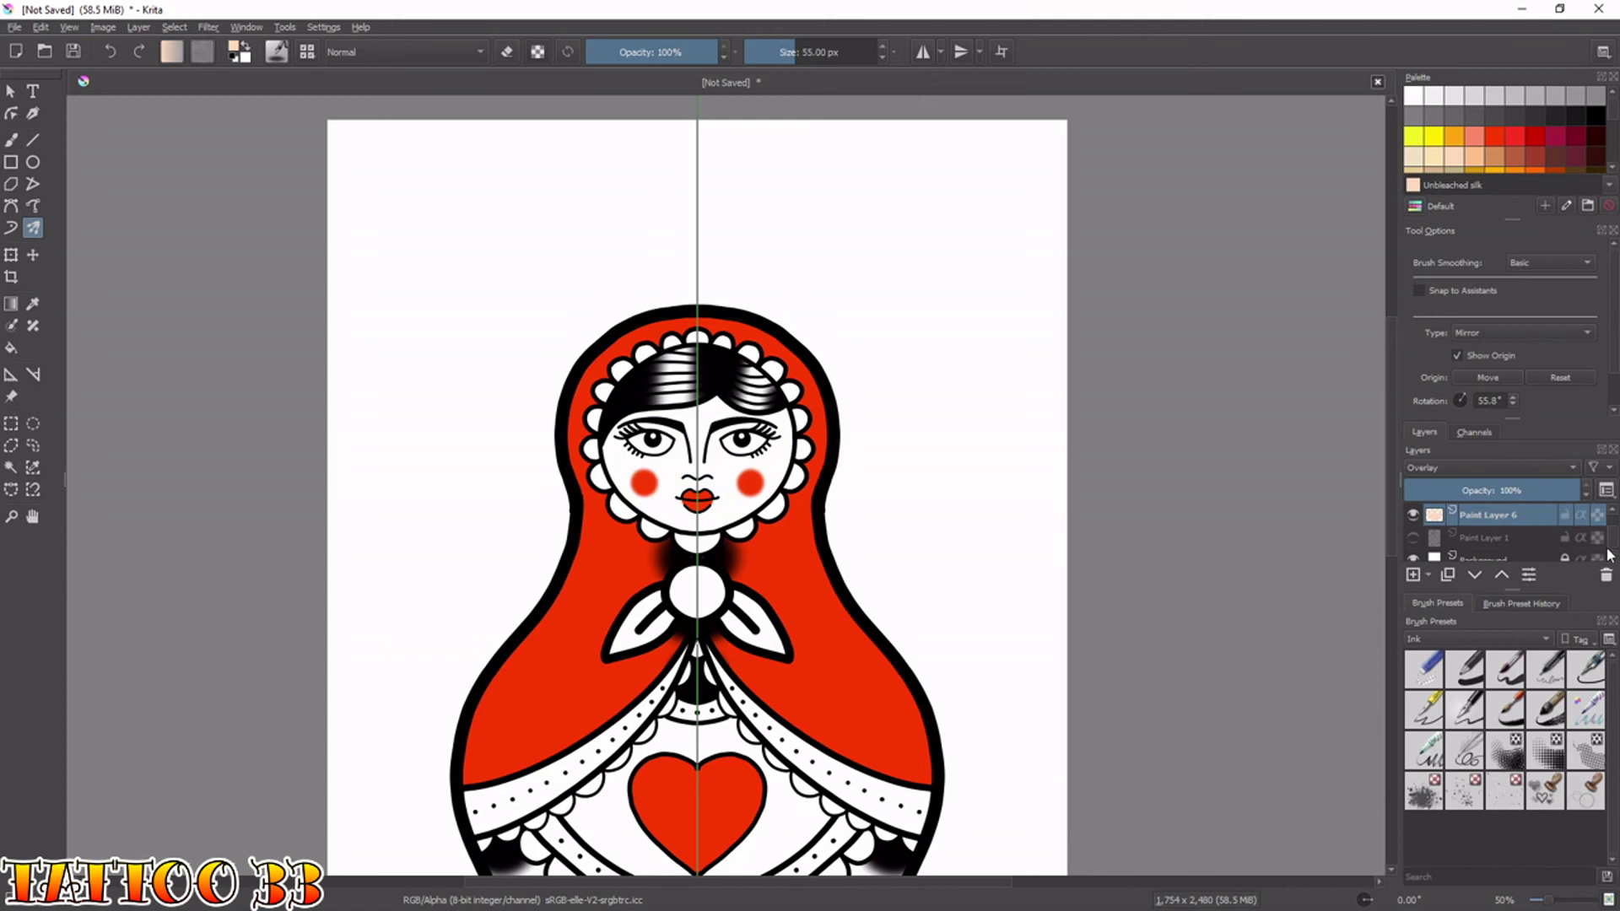
scroll(1614, 538, "down", 1)
left_click(1488, 535)
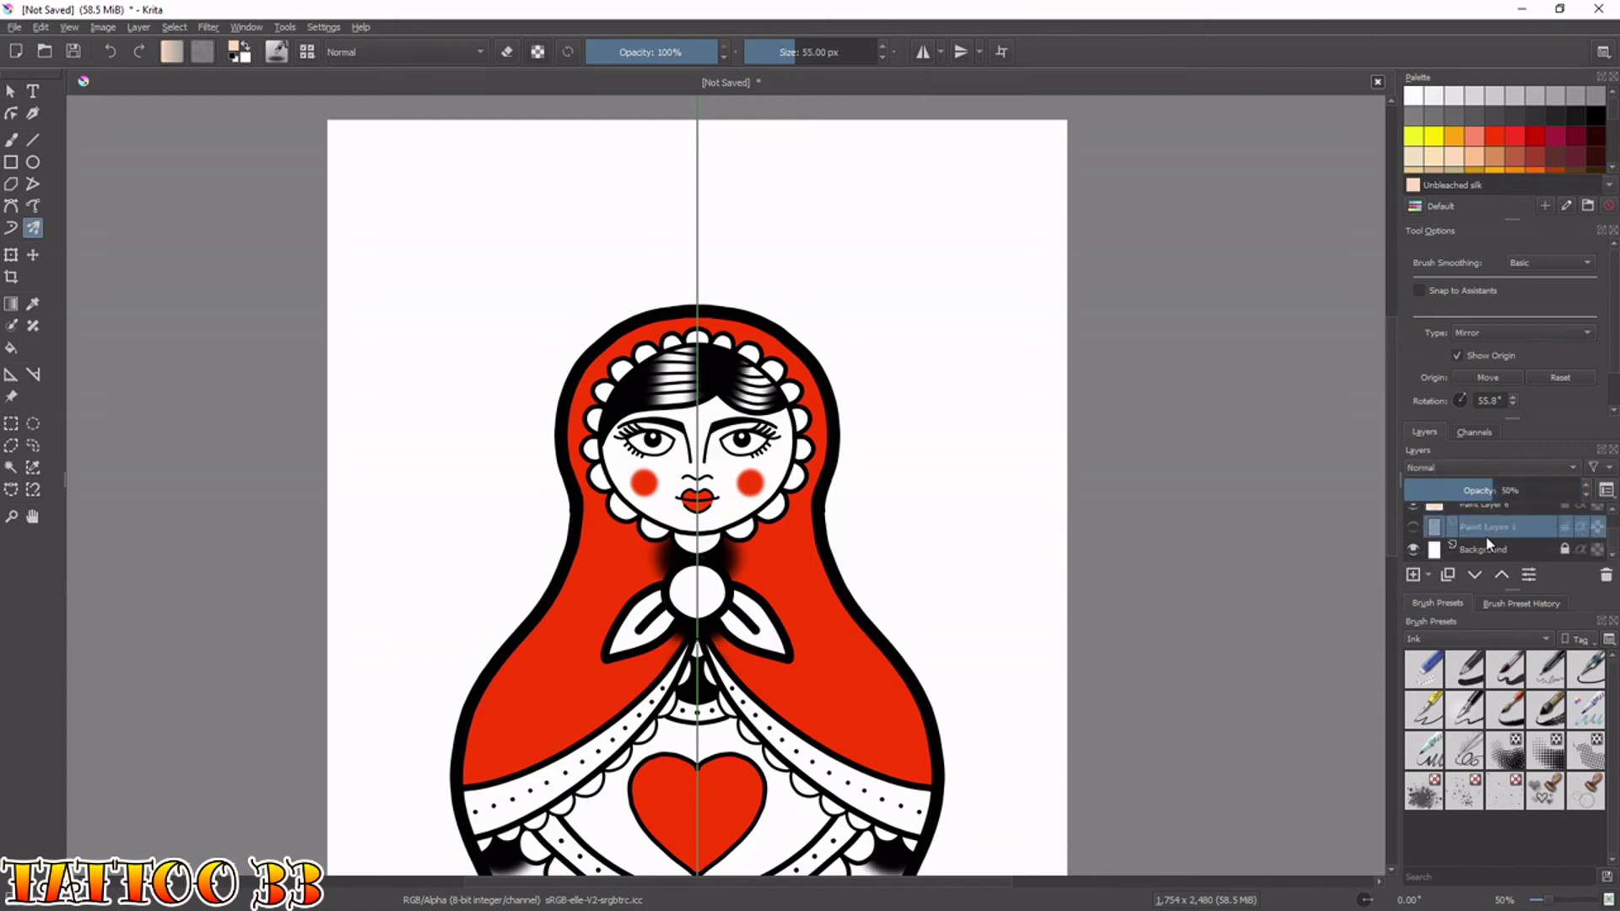
left_click(1426, 576)
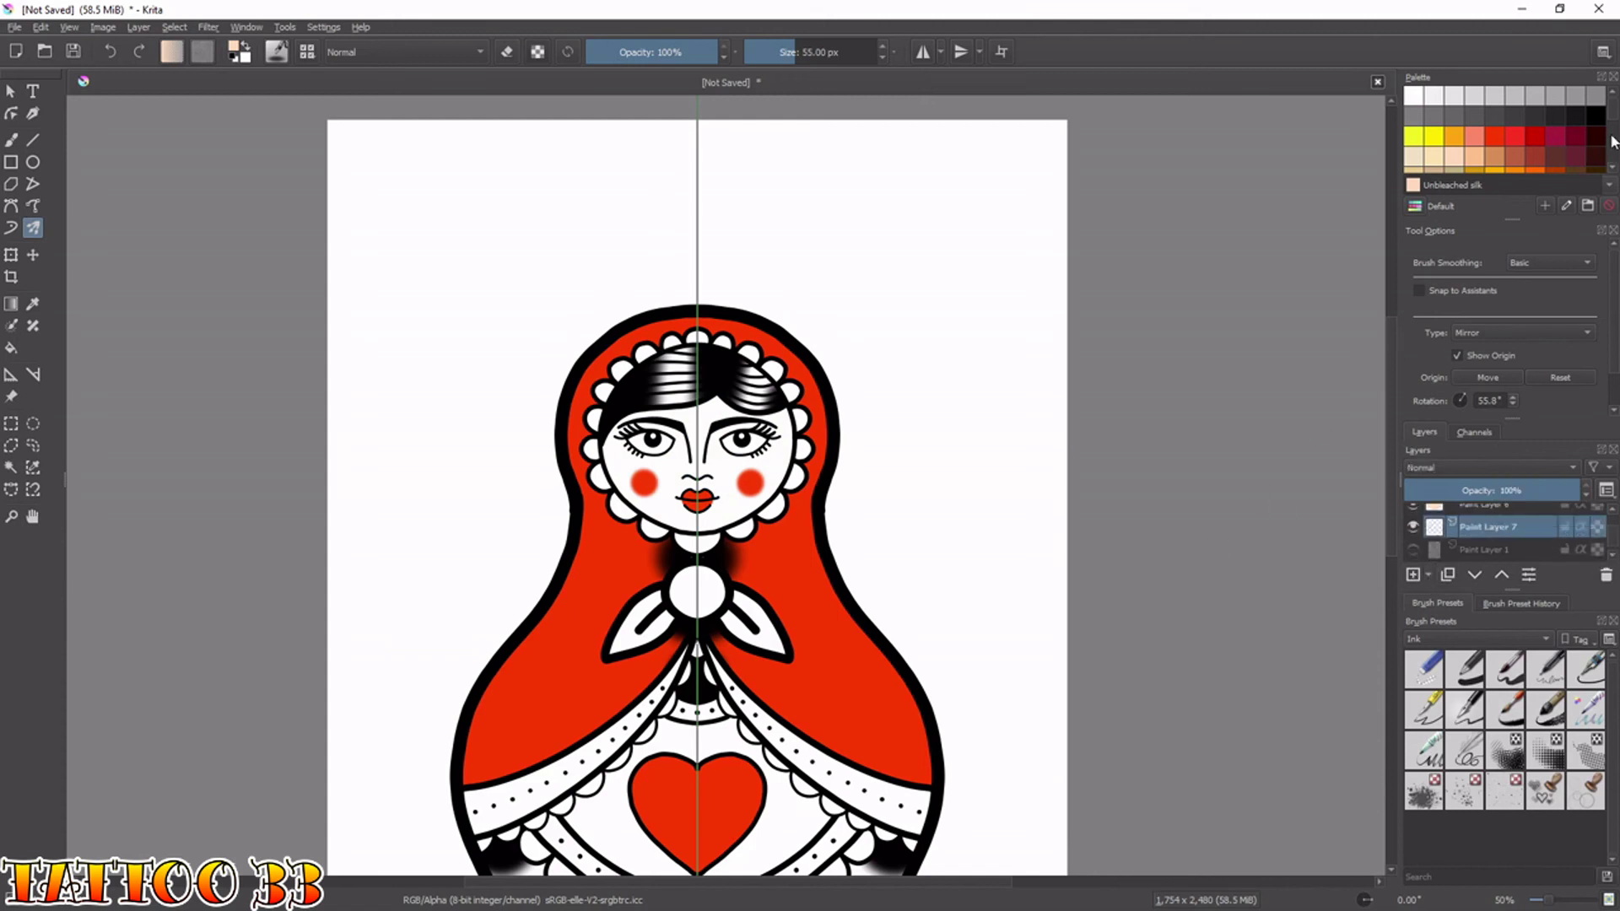
Set the painting colour to Primary Blue and switch to the Liner 5 brush after undoing a soft test dab on the eyes.
left_click_drag(1610, 118, 1610, 141)
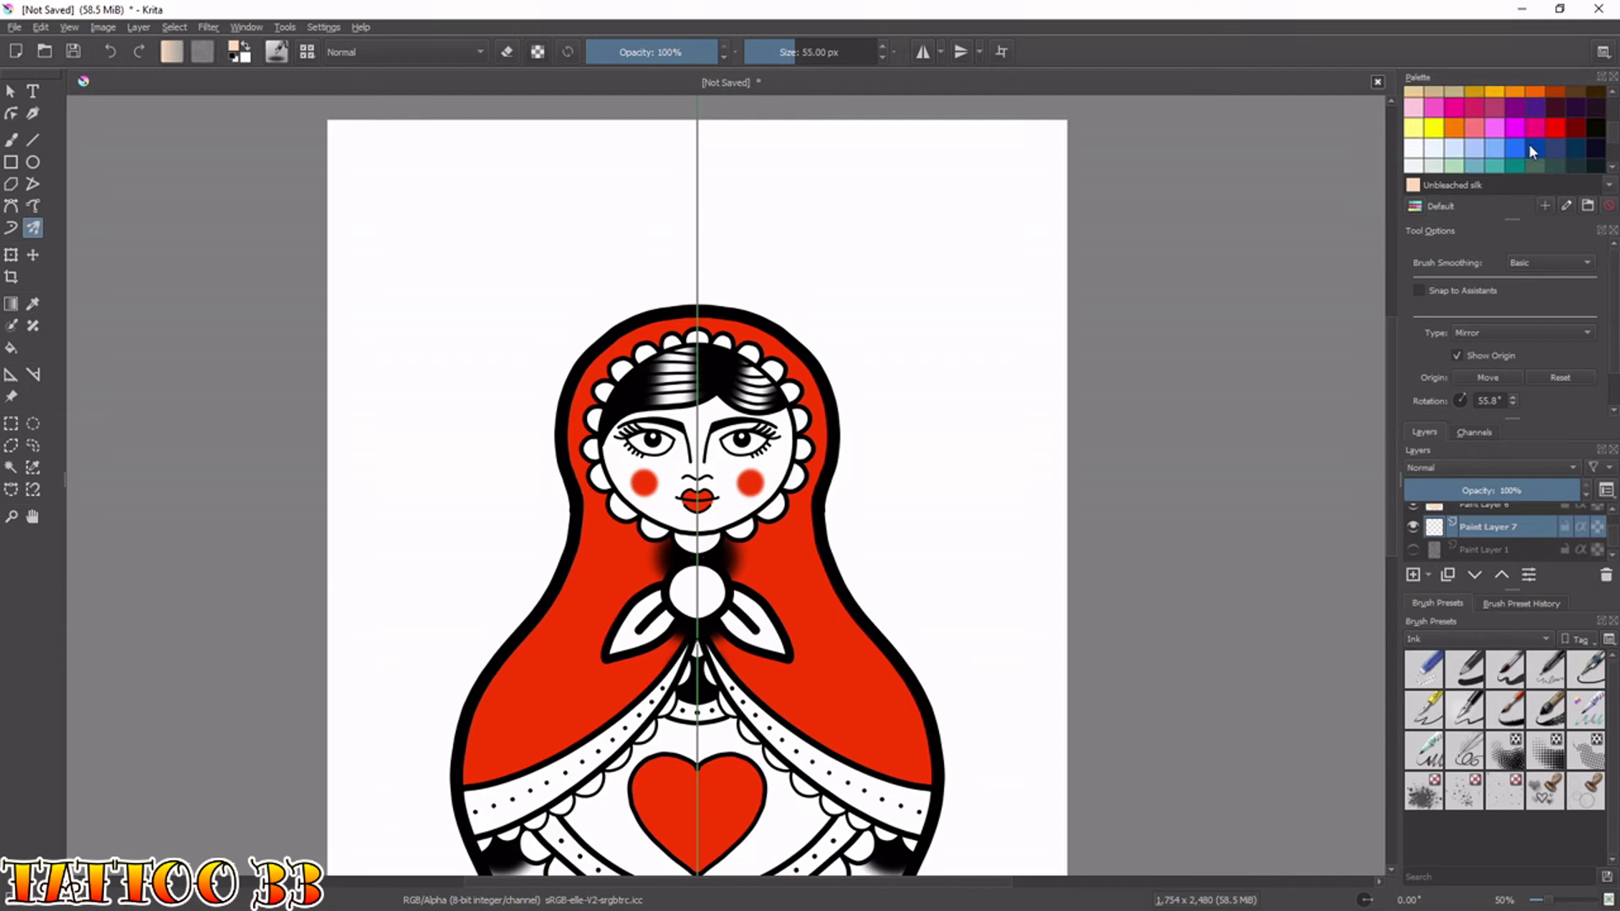
left_click(1514, 154)
key("ctrl+plus")
key("ctrl+plus")
key("ctrl+plus")
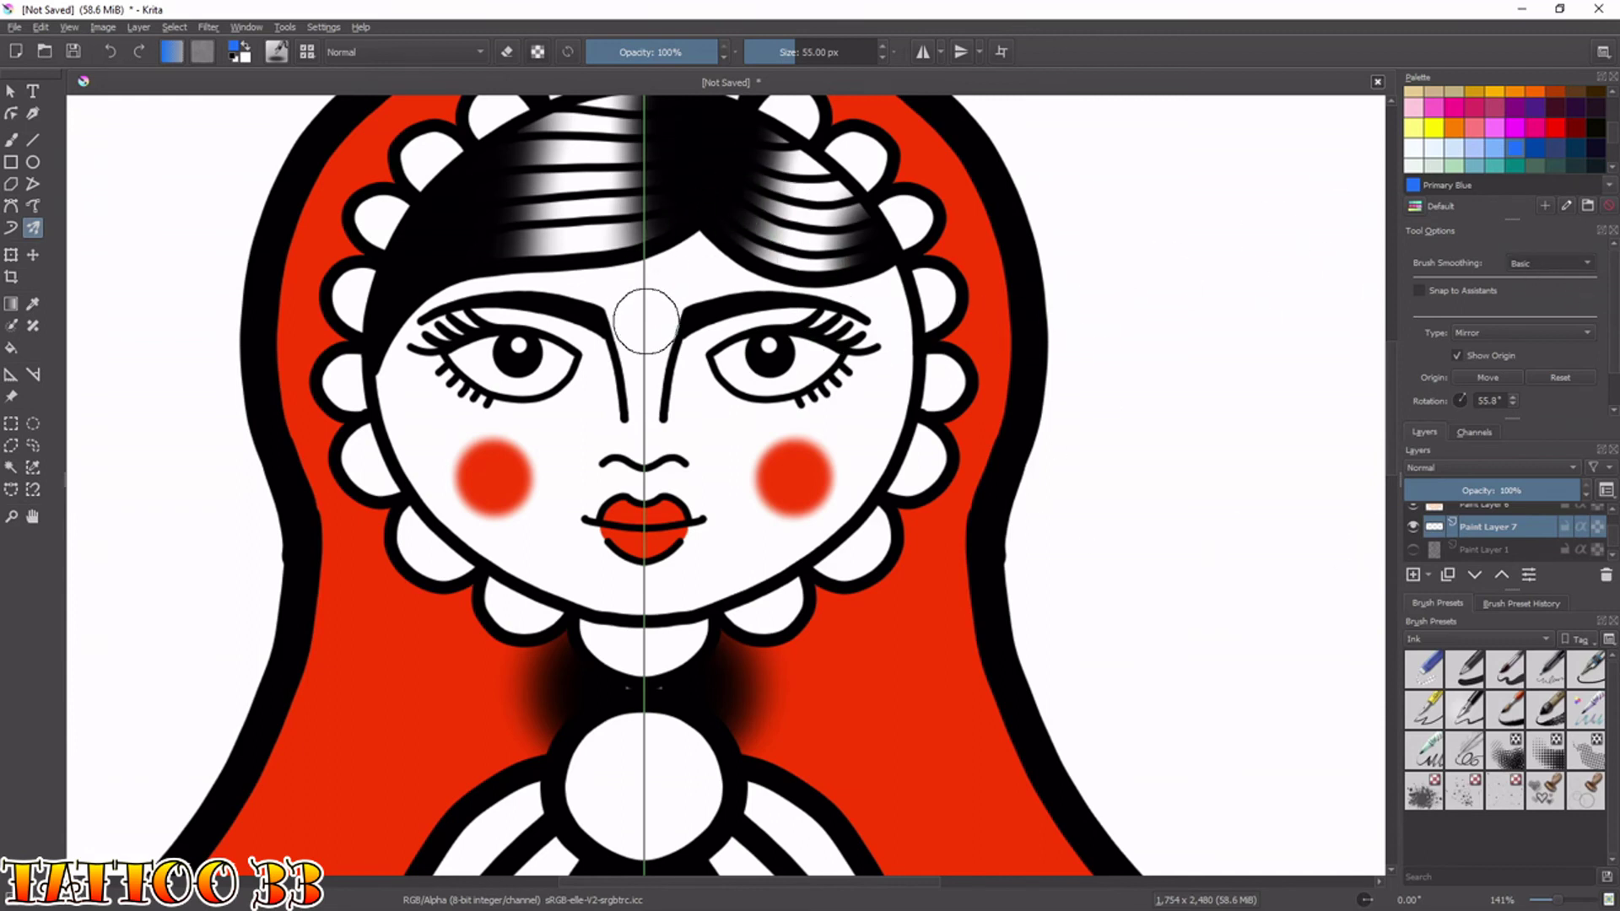
left_click_drag(515, 357, 514, 358)
key("ctrl+z")
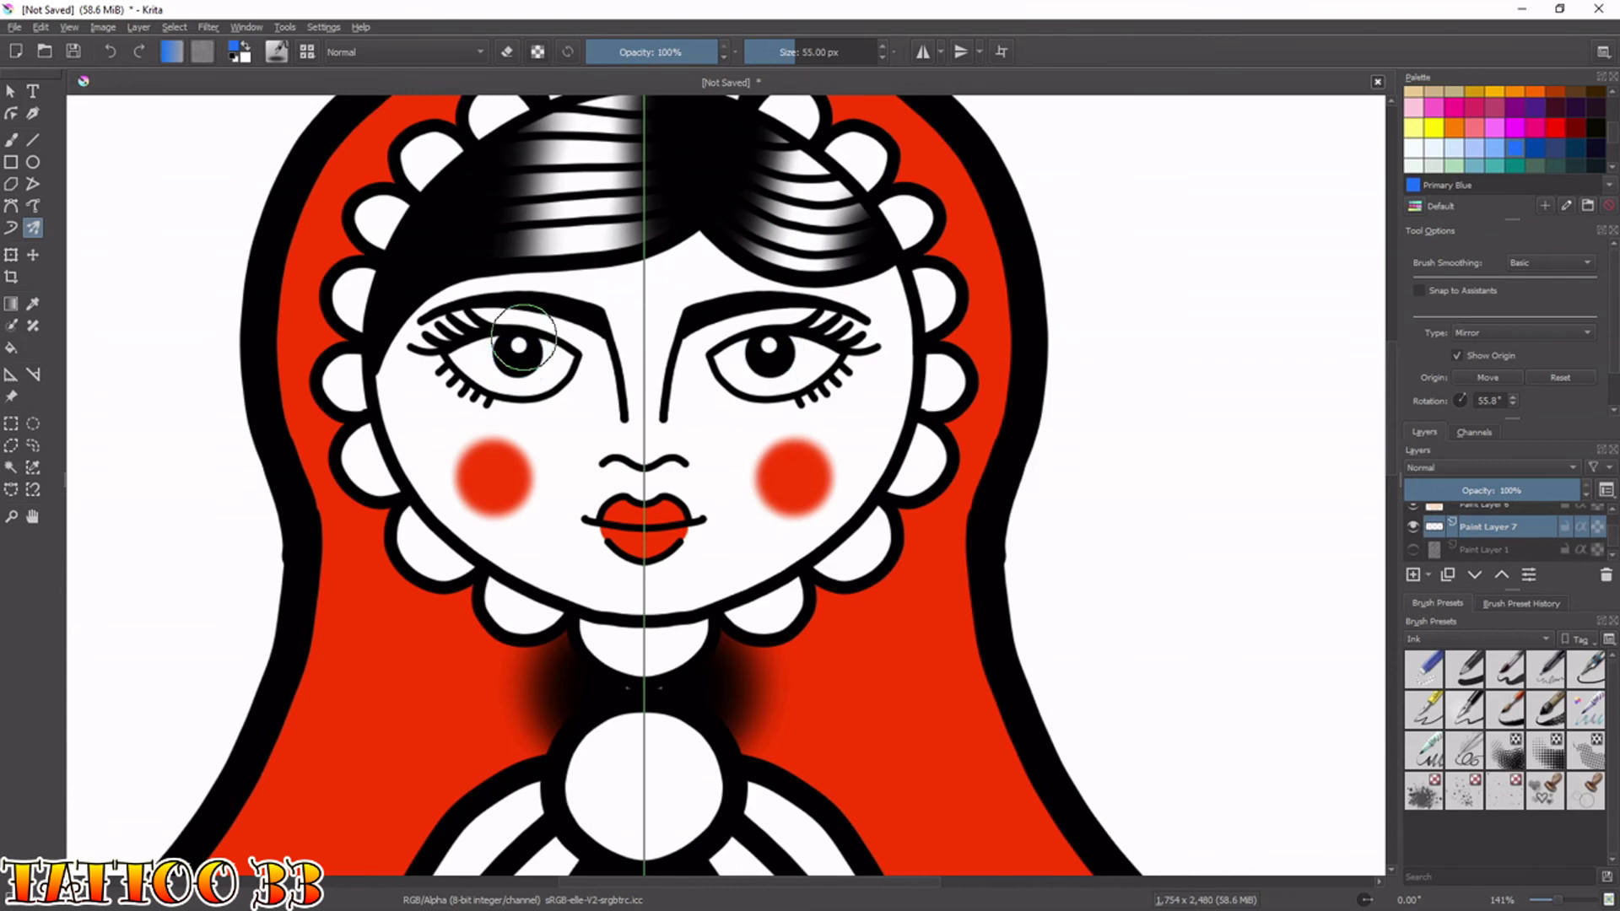
right_click(643, 410)
left_click(714, 499)
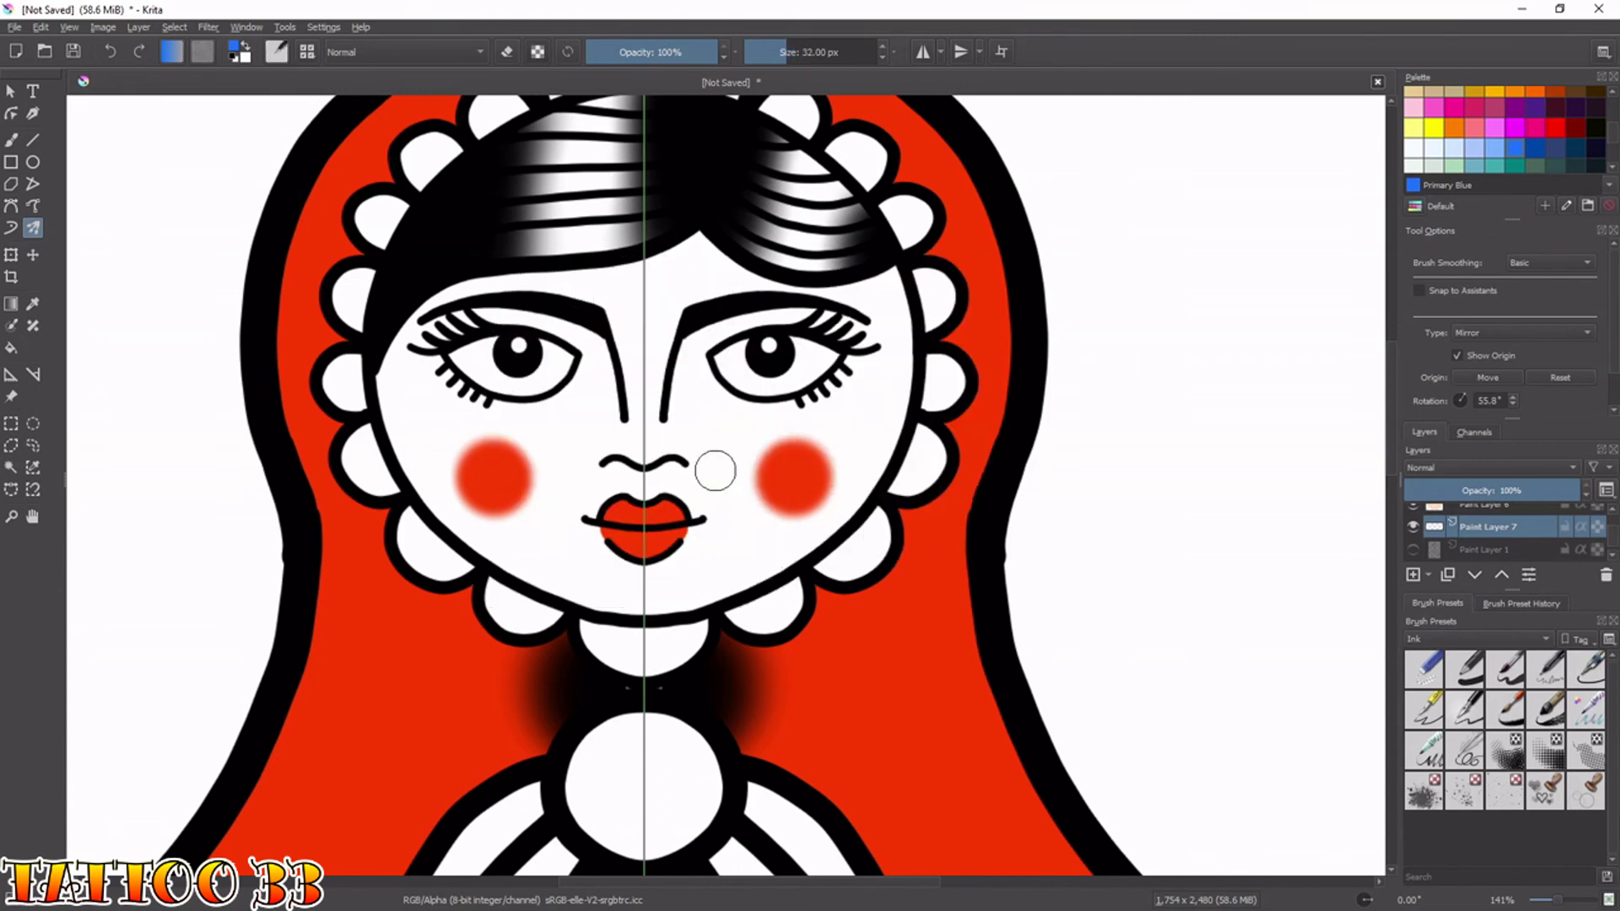
Dab Primary Blue irises into both eyes with the mirrored brush at 55 px, undoing and repeating the first attempt.
key("bracketright")
key("bracketright")
key("bracketright")
key("bracketright")
key("bracketright")
key("bracketright")
key("bracketright")
left_click(770, 354)
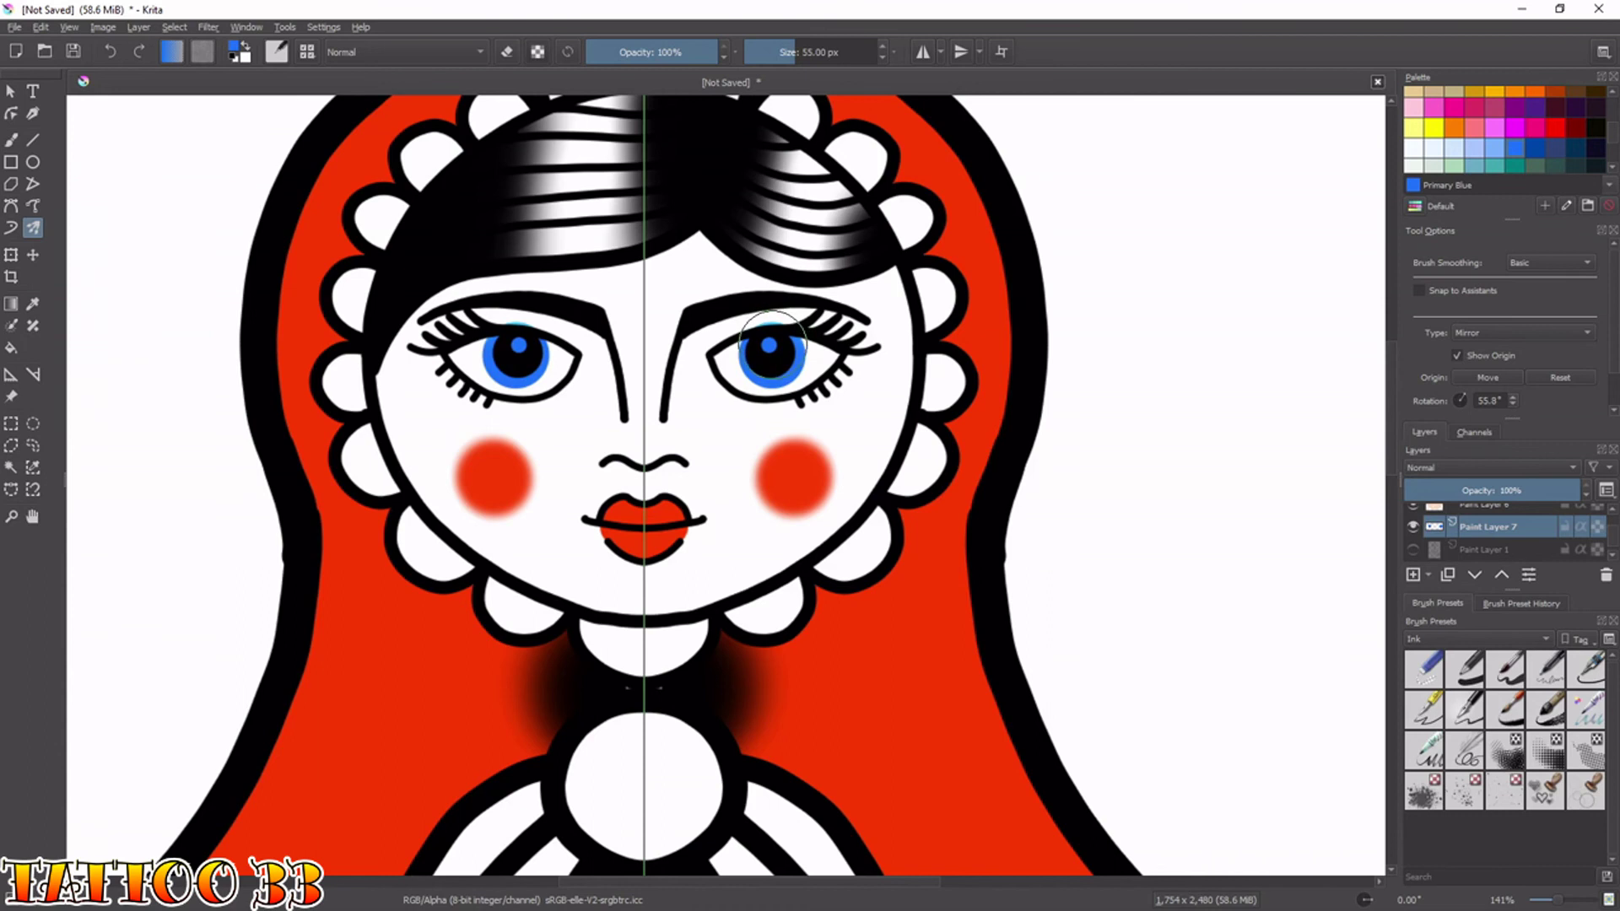
key("ctrl+z")
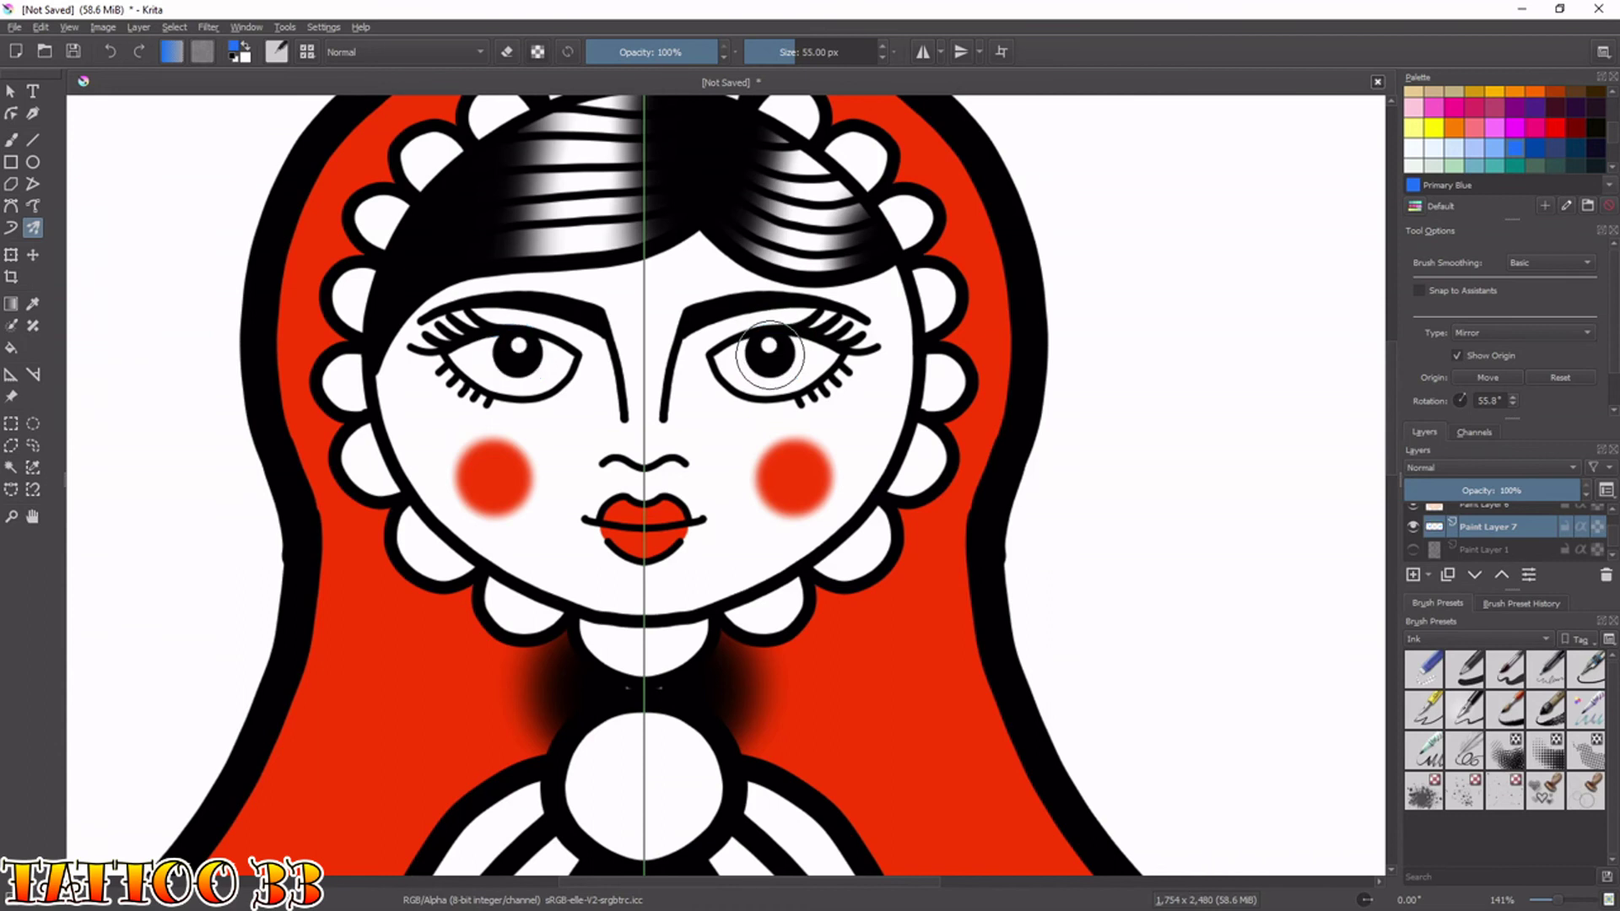
left_click(770, 356)
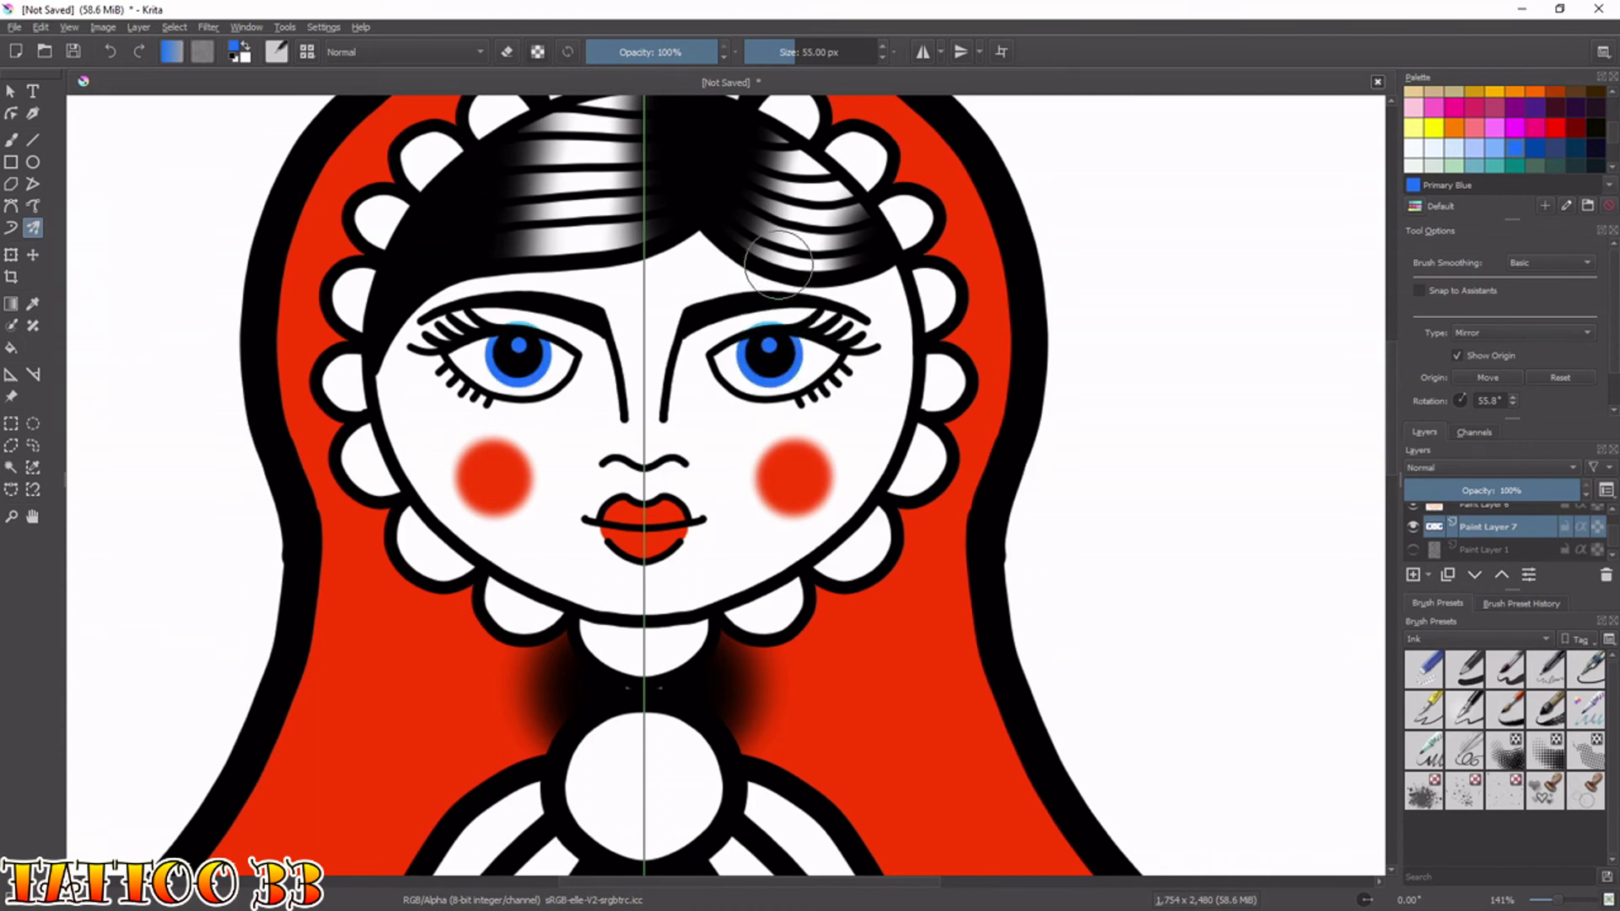
Erase the blue from the pupil highlights and above the eyes, reducing the mirrored eraser to 18 px.
key("e")
left_click_drag(765, 307, 770, 314)
key("bracketleft")
key("bracketleft")
key("bracketleft")
key("bracketleft")
left_click(770, 344)
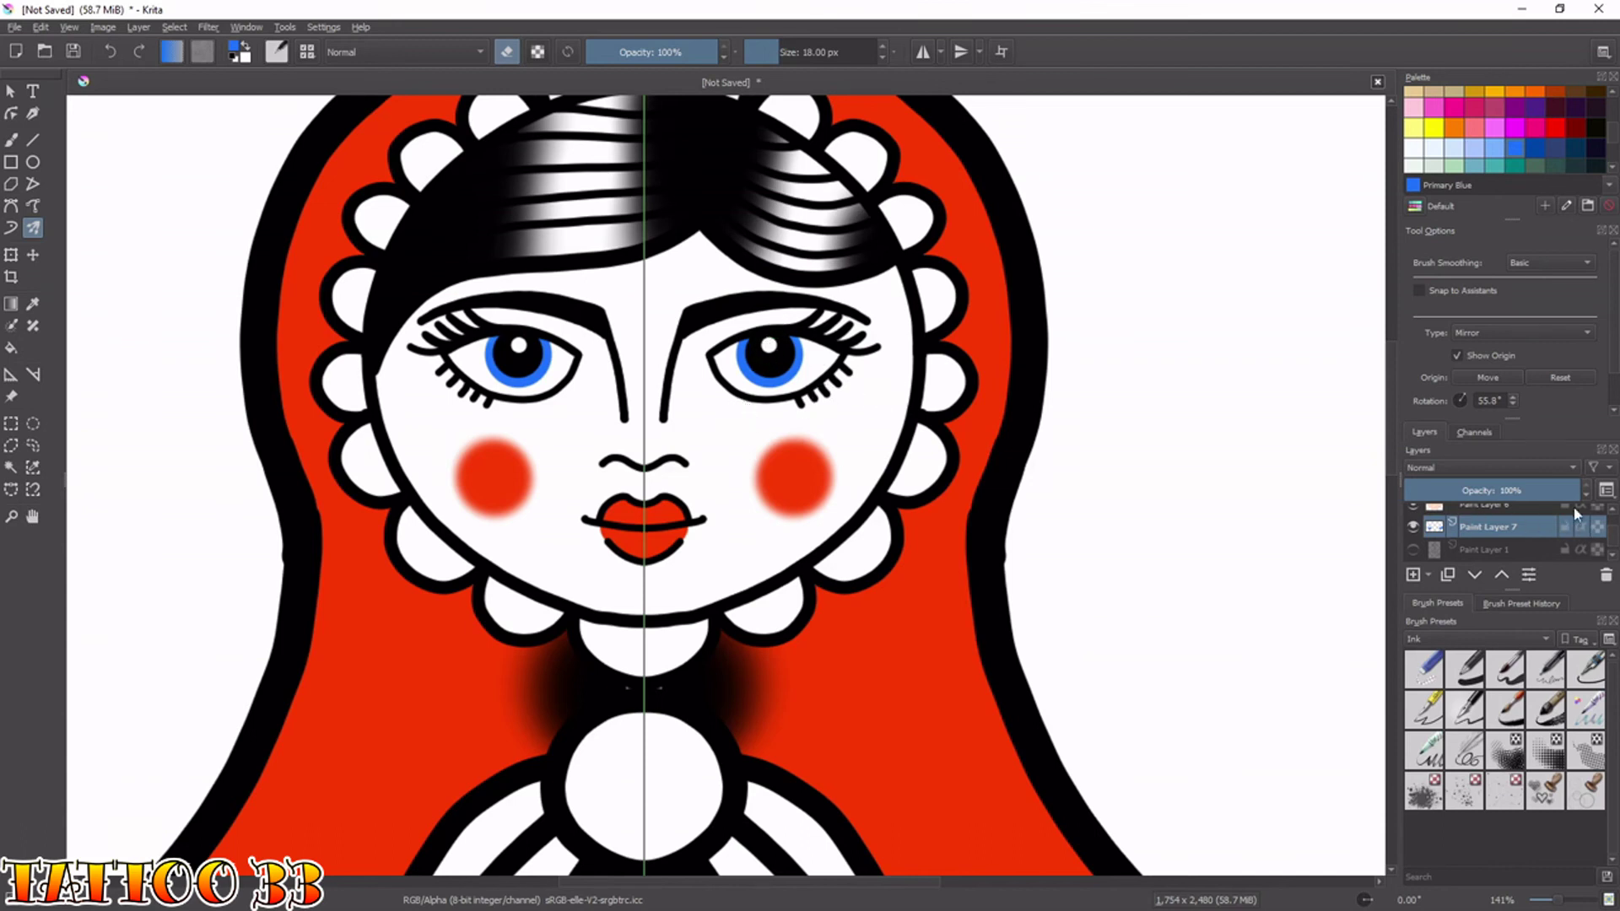
Undo the blue eye colouring and Paint Layer 6's Overlay blending, and add a new paint layer directly above Paint Layer 1.
scroll(1605, 530, "up", 3)
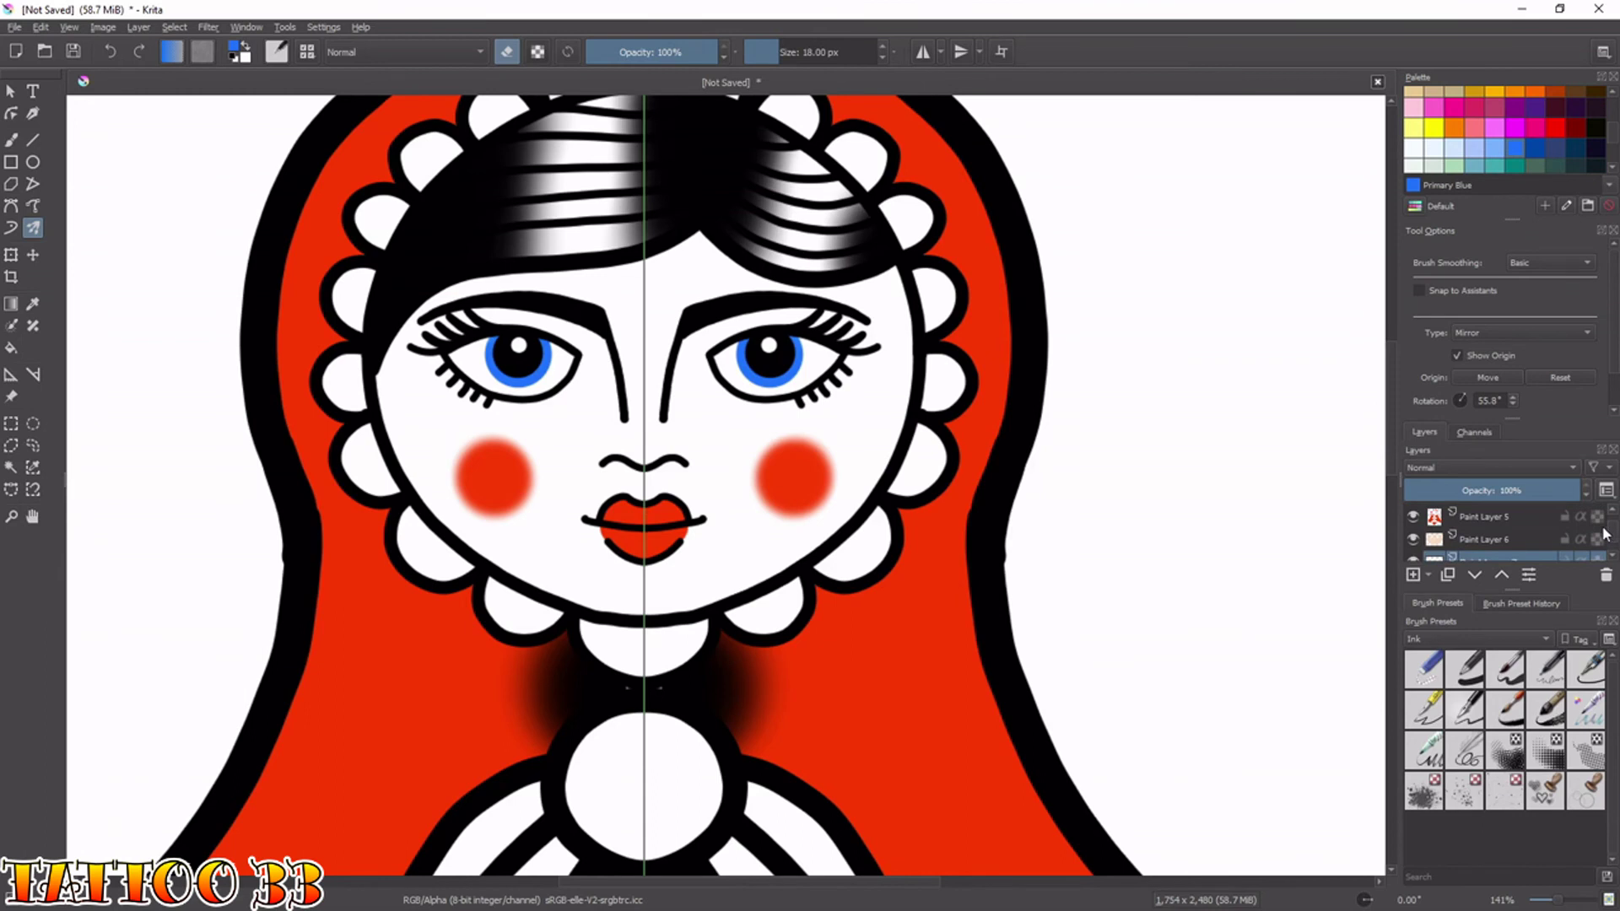
scroll(1607, 532, "down", 1)
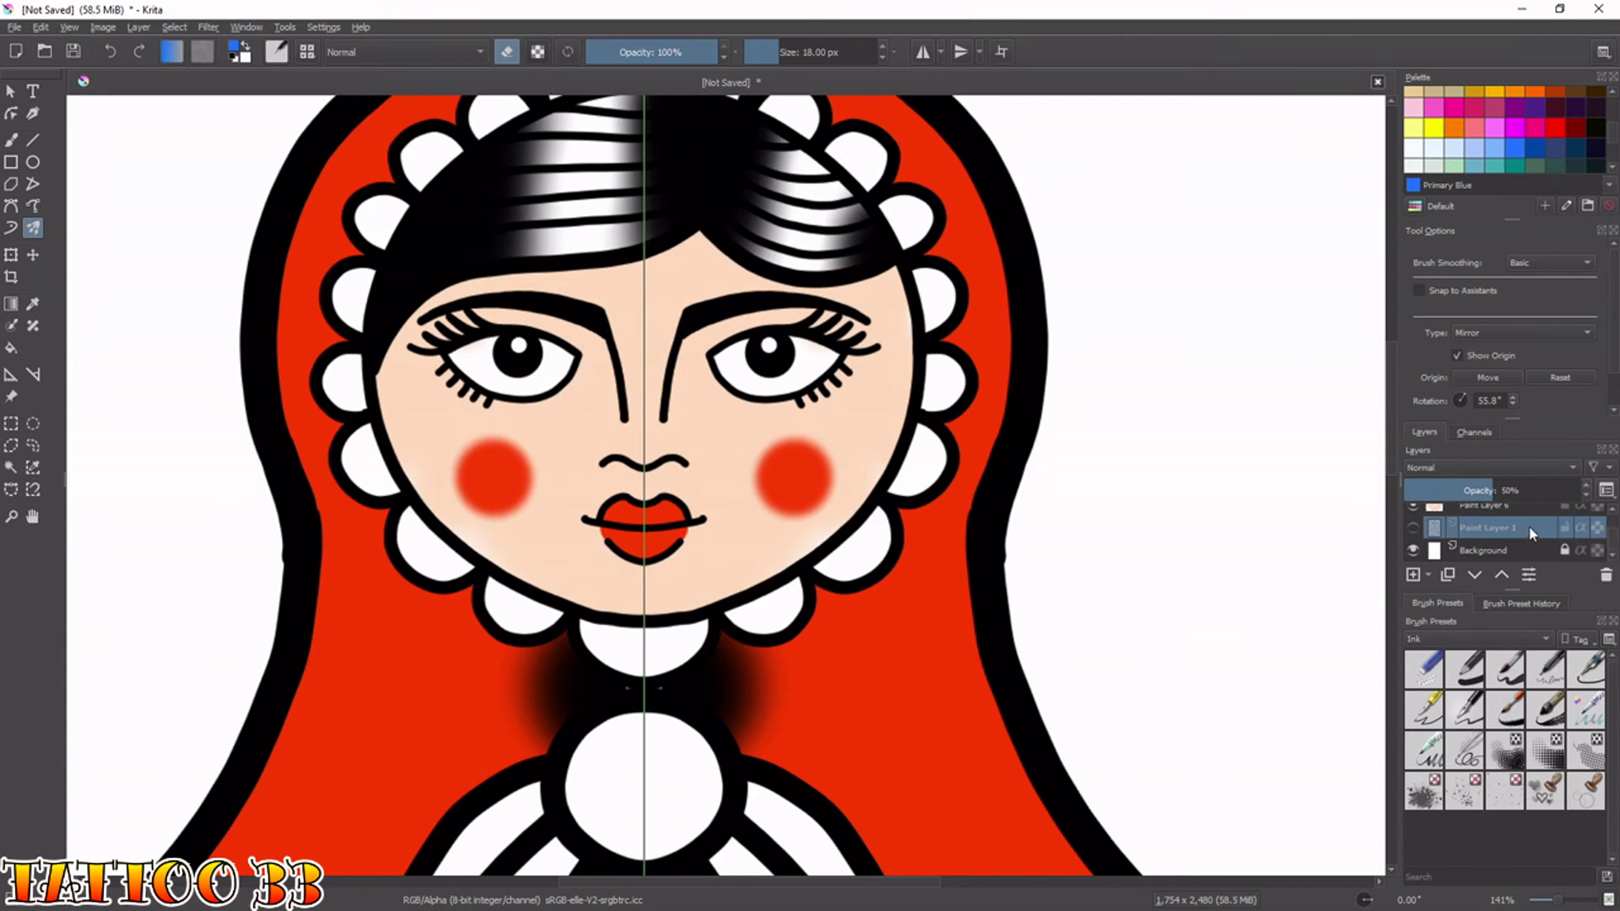
scroll(1614, 540, "up", 2)
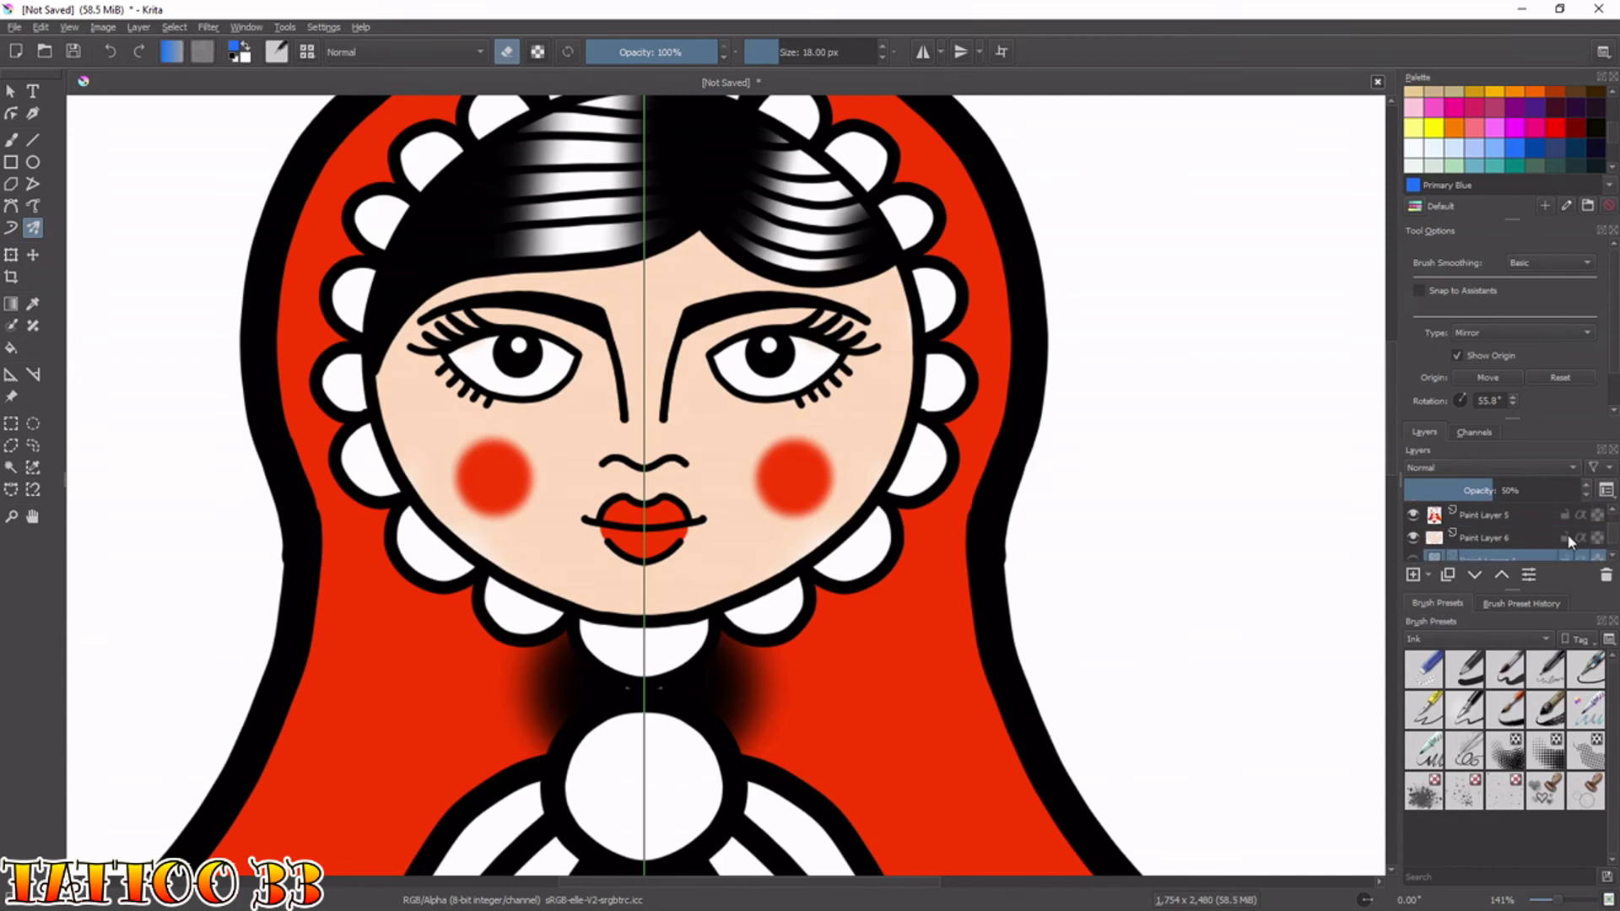
left_click(1426, 574)
Paint both irises Primary Blue on Paint Layer 7 with mirrored Liner 5 dabs, enlarging the brush to 59 px.
key("bracketright")
key("bracketright")
key("bracketright")
key("bracketright")
key("bracketright")
key("bracketright")
key("bracketright")
key("bracketright")
key("bracketright")
key("bracketright")
key("bracketright")
key("bracketright")
key("bracketright")
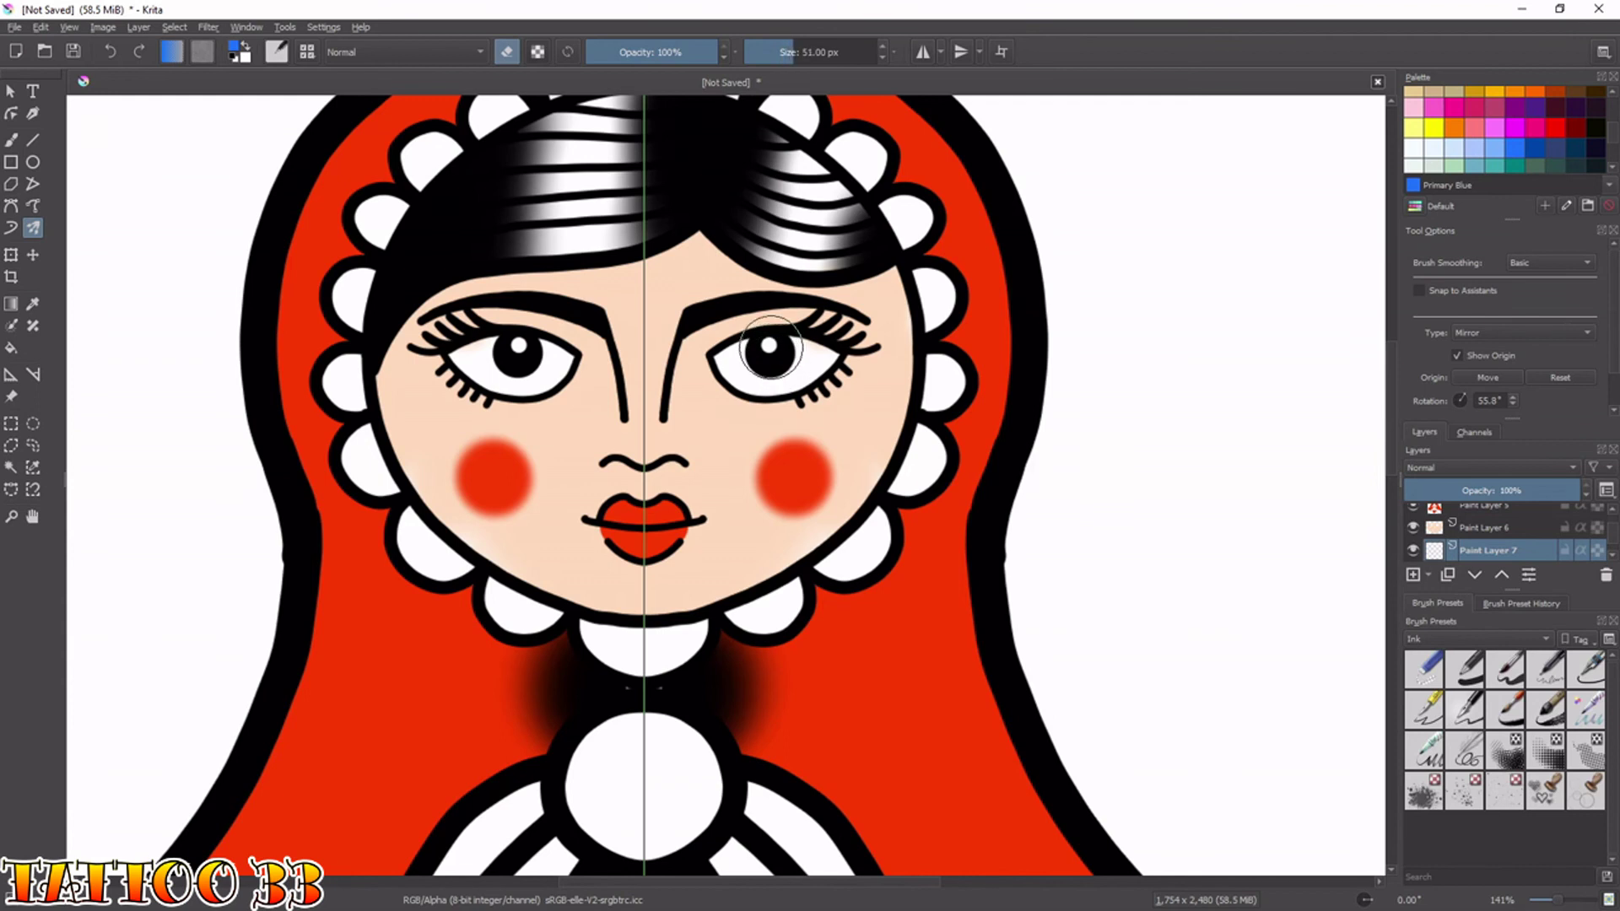
left_click(770, 353)
key("bracketleft")
key("e")
key("bracketright")
key("bracketright")
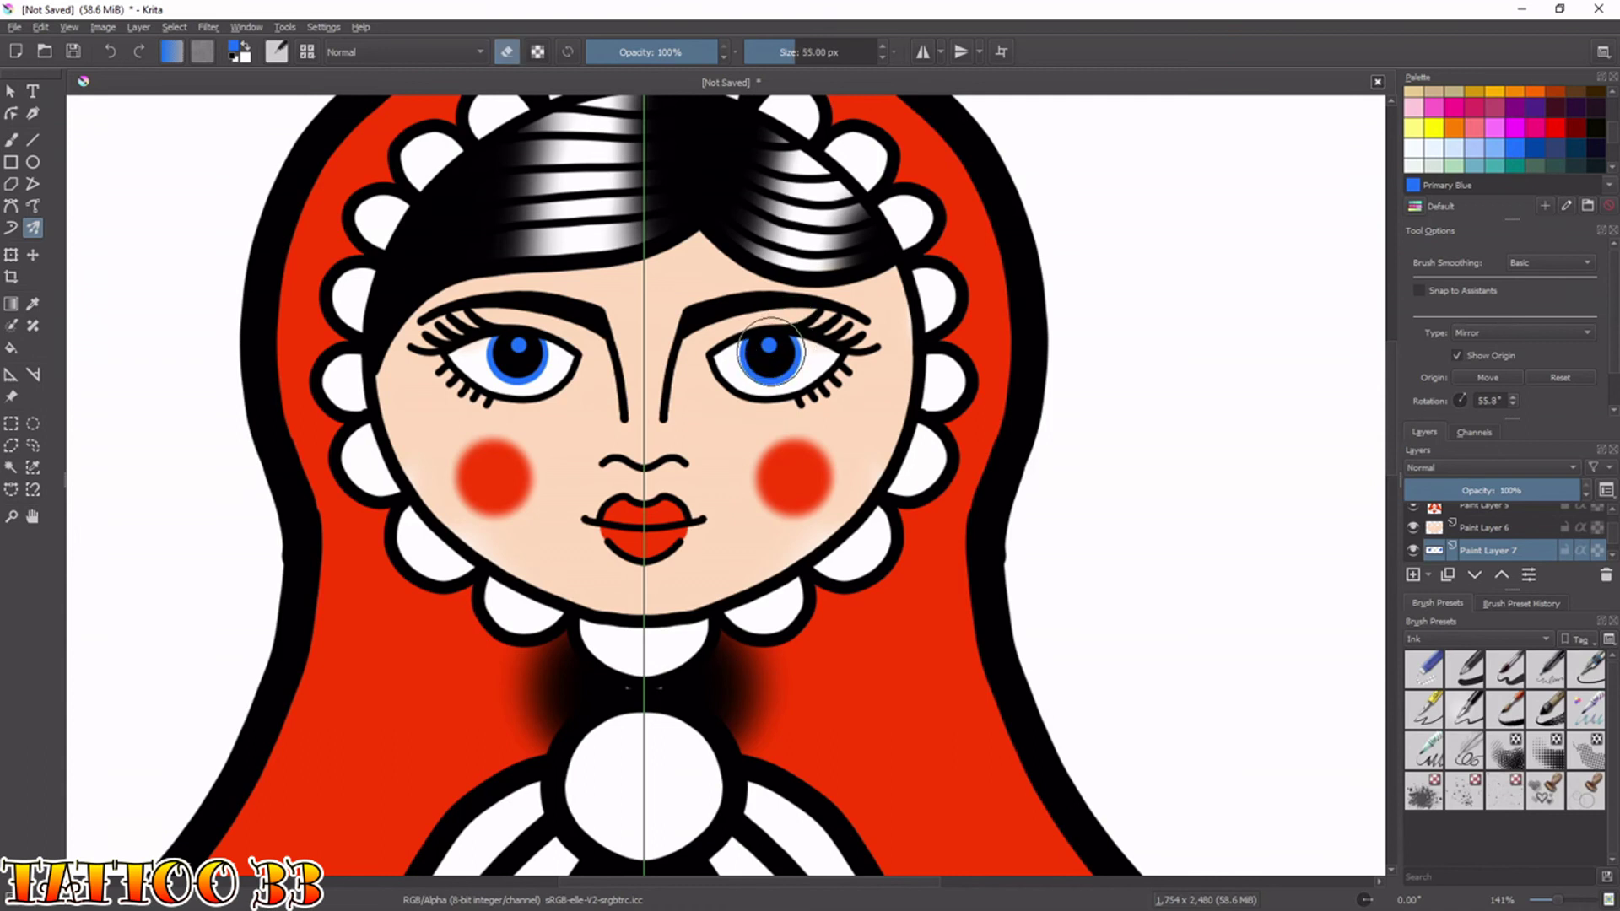
left_click(772, 352)
key("e")
key("bracketright")
left_click(771, 353)
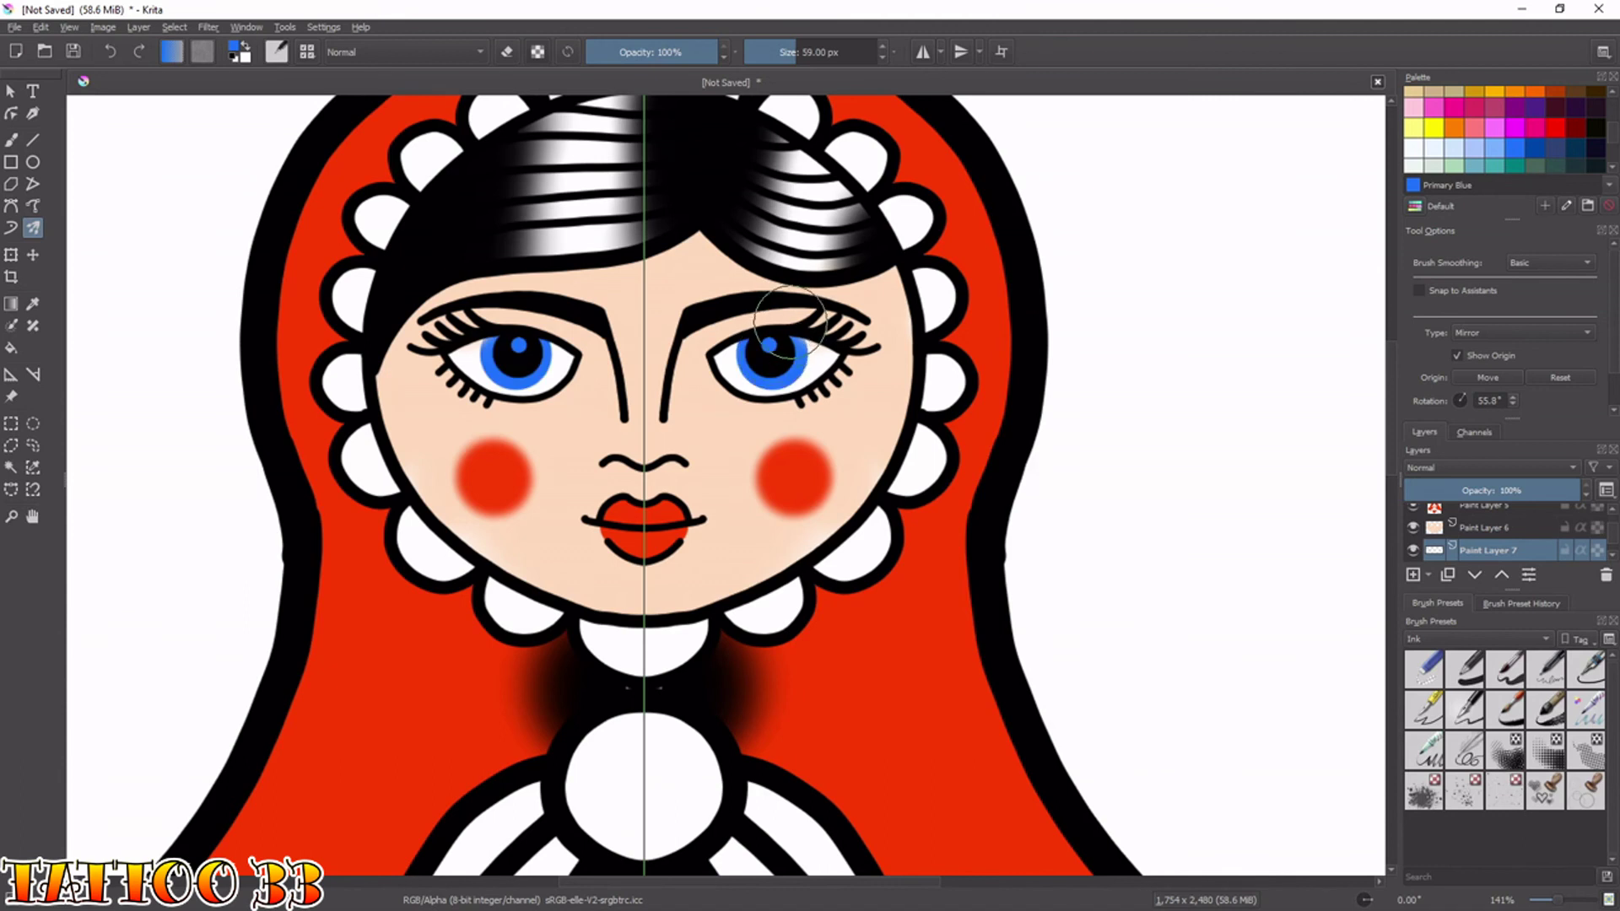
Erase the blue from both pupils' highlights on Paint Layer 7 with the mirrored eraser at 22 px.
key("bracketleft")
key("bracketleft")
key("bracketleft")
key("bracketleft")
key("bracketleft")
key("bracketleft")
key("bracketleft")
key("bracketleft")
key("bracketleft")
key("e")
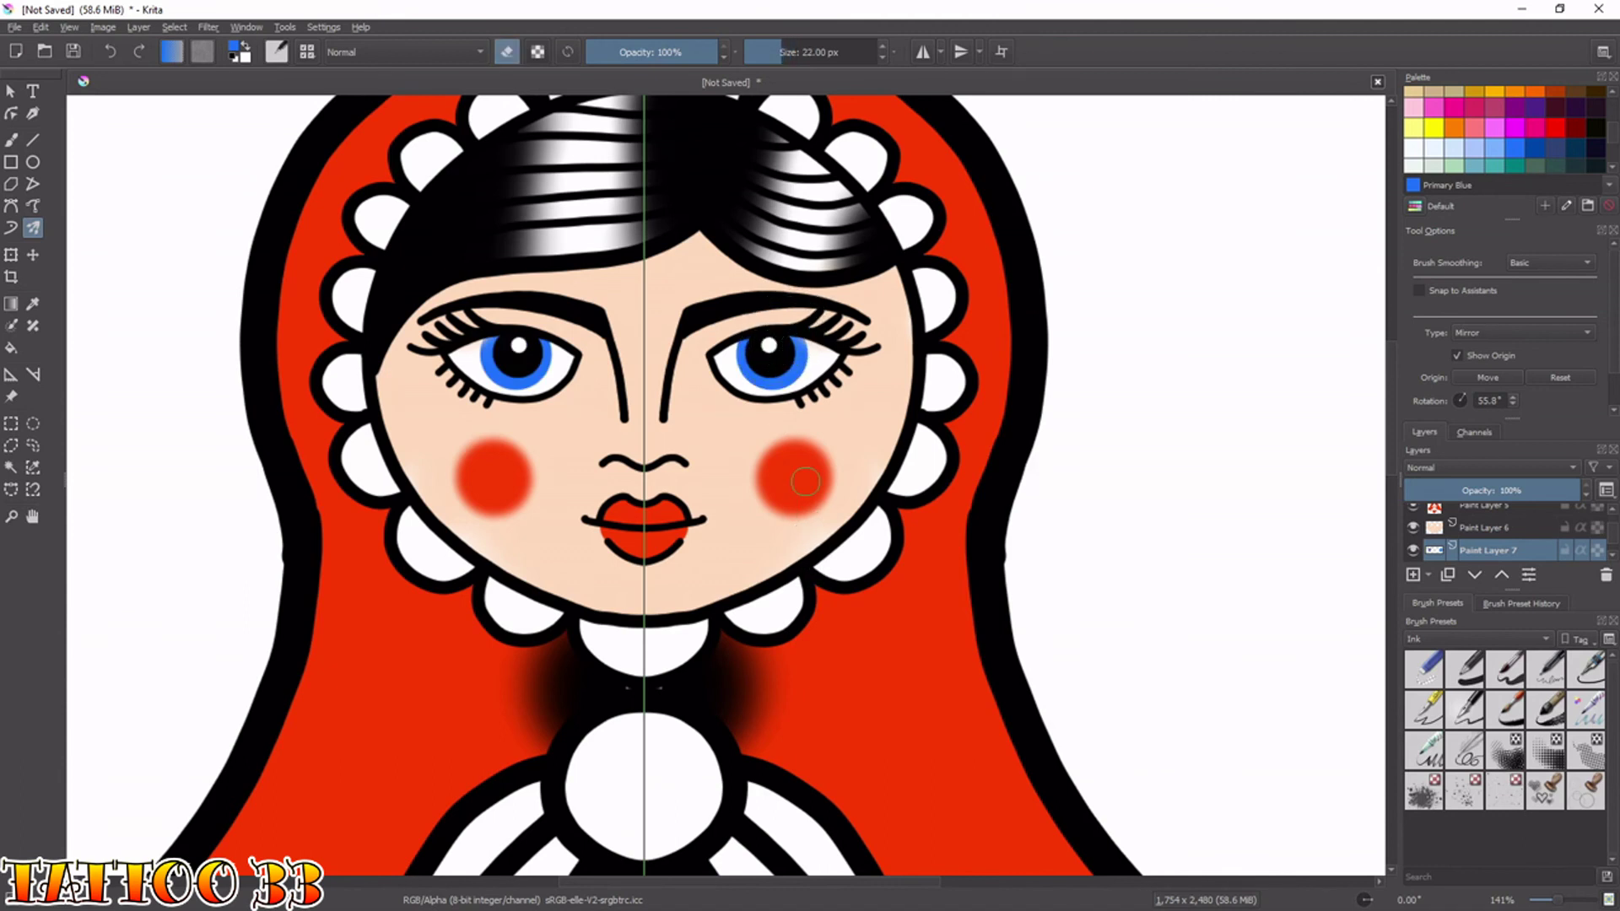
Select the white skirt area between the scalloped apron edge and the black base, using contiguous selection on Paint Layer 2.
key("minus")
key("minus")
key("minus")
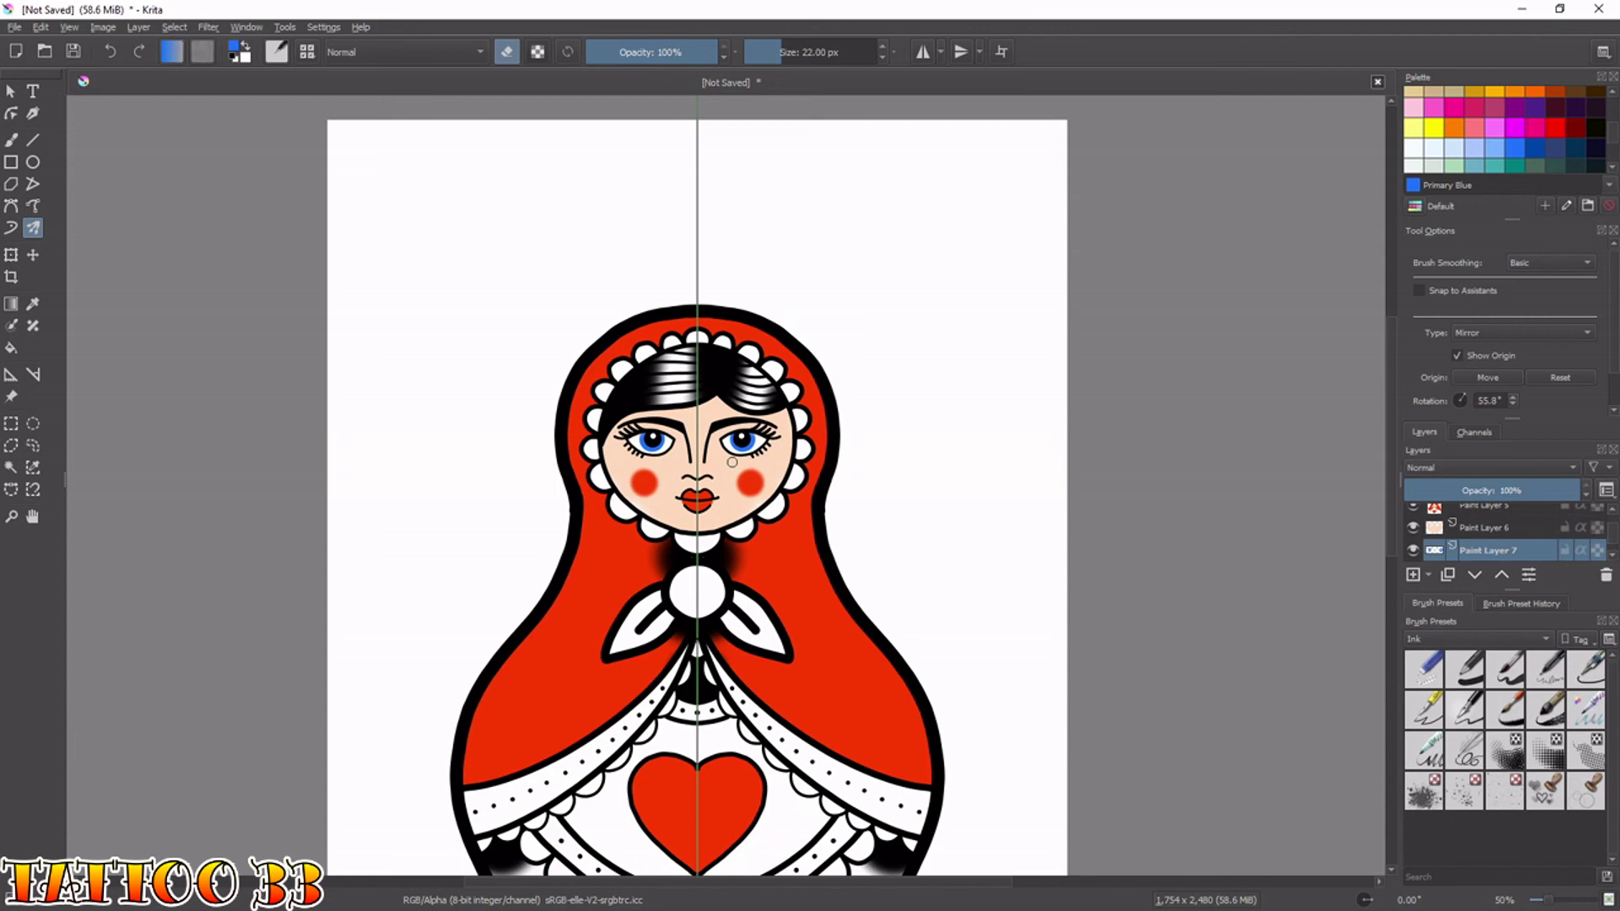
left_click_drag(701, 709, 644, 376)
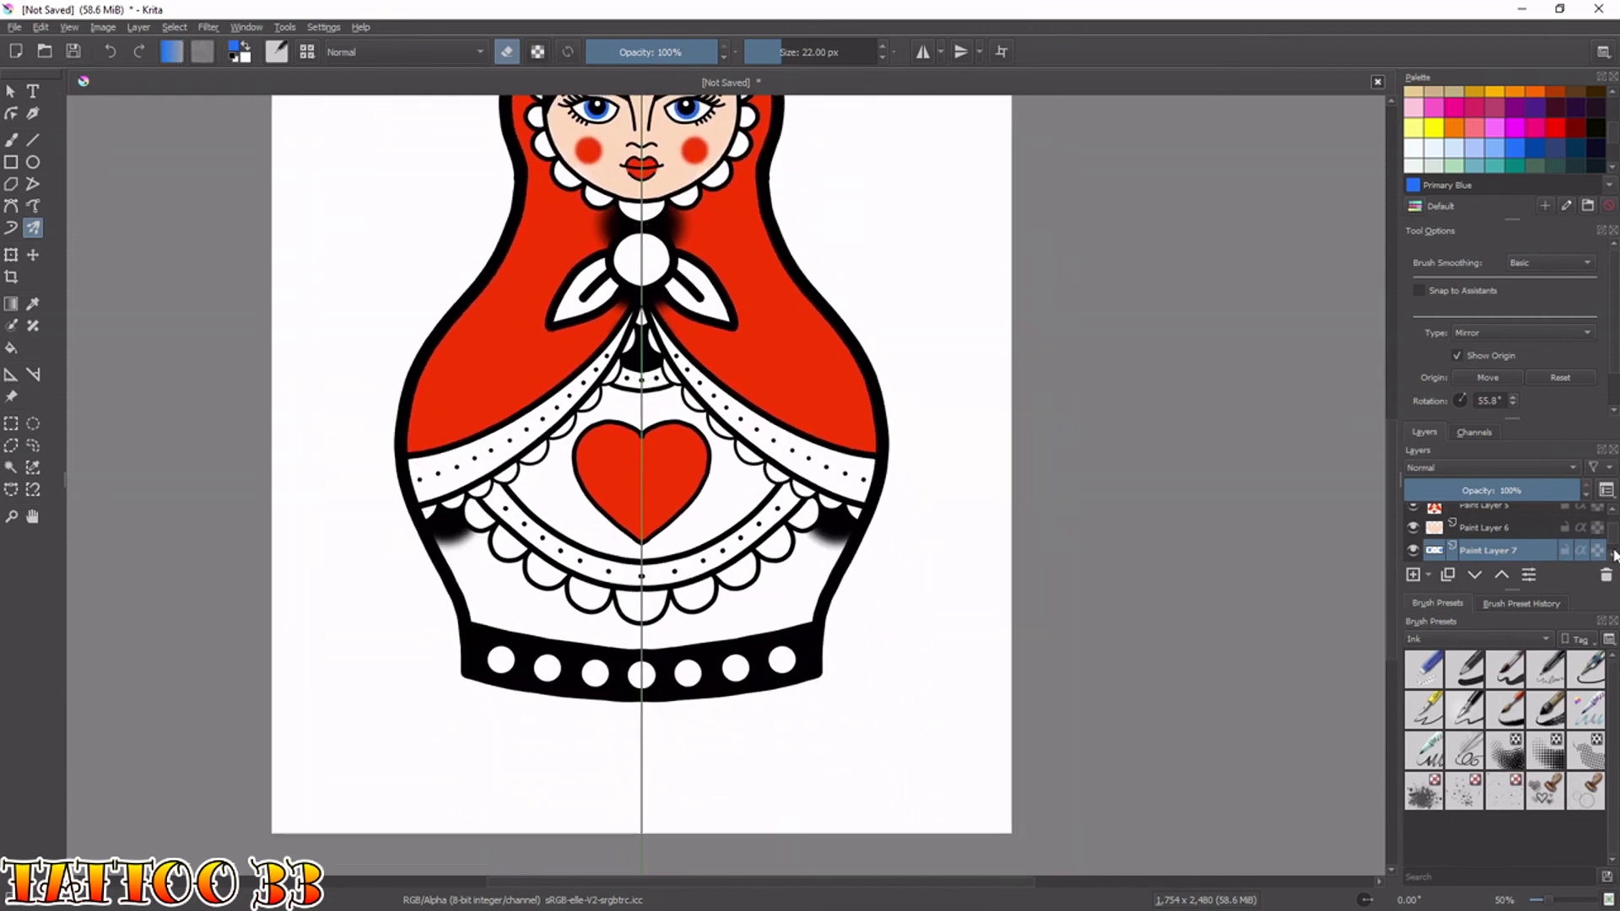
left_click_drag(1613, 557, 1613, 506)
left_click(1485, 515)
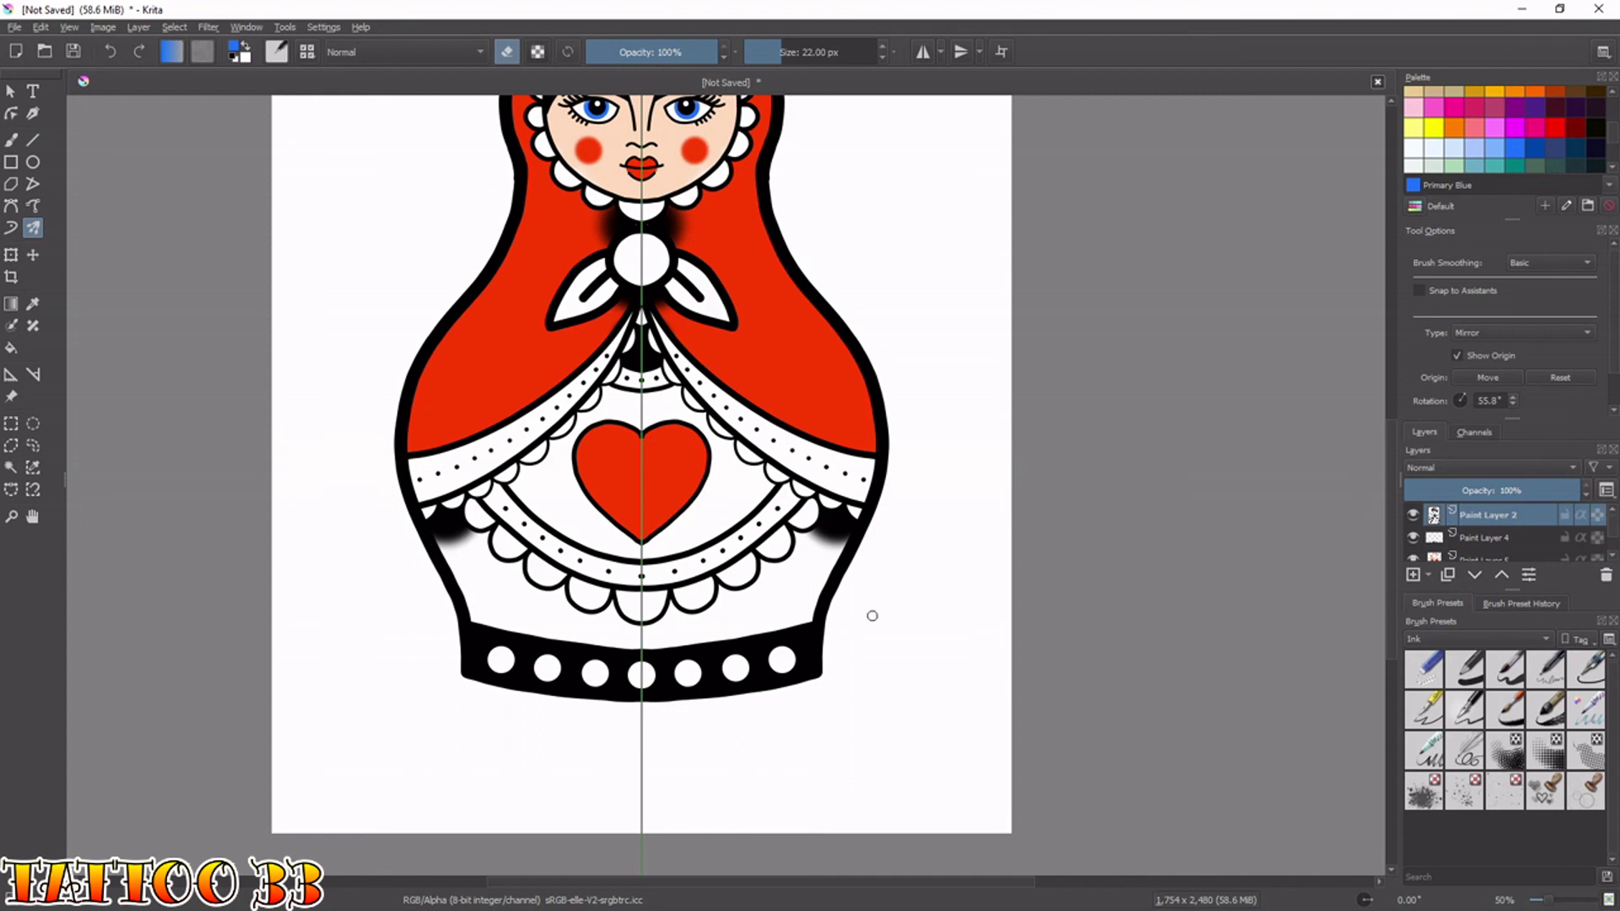
key("ctrl+r")
left_click(769, 598)
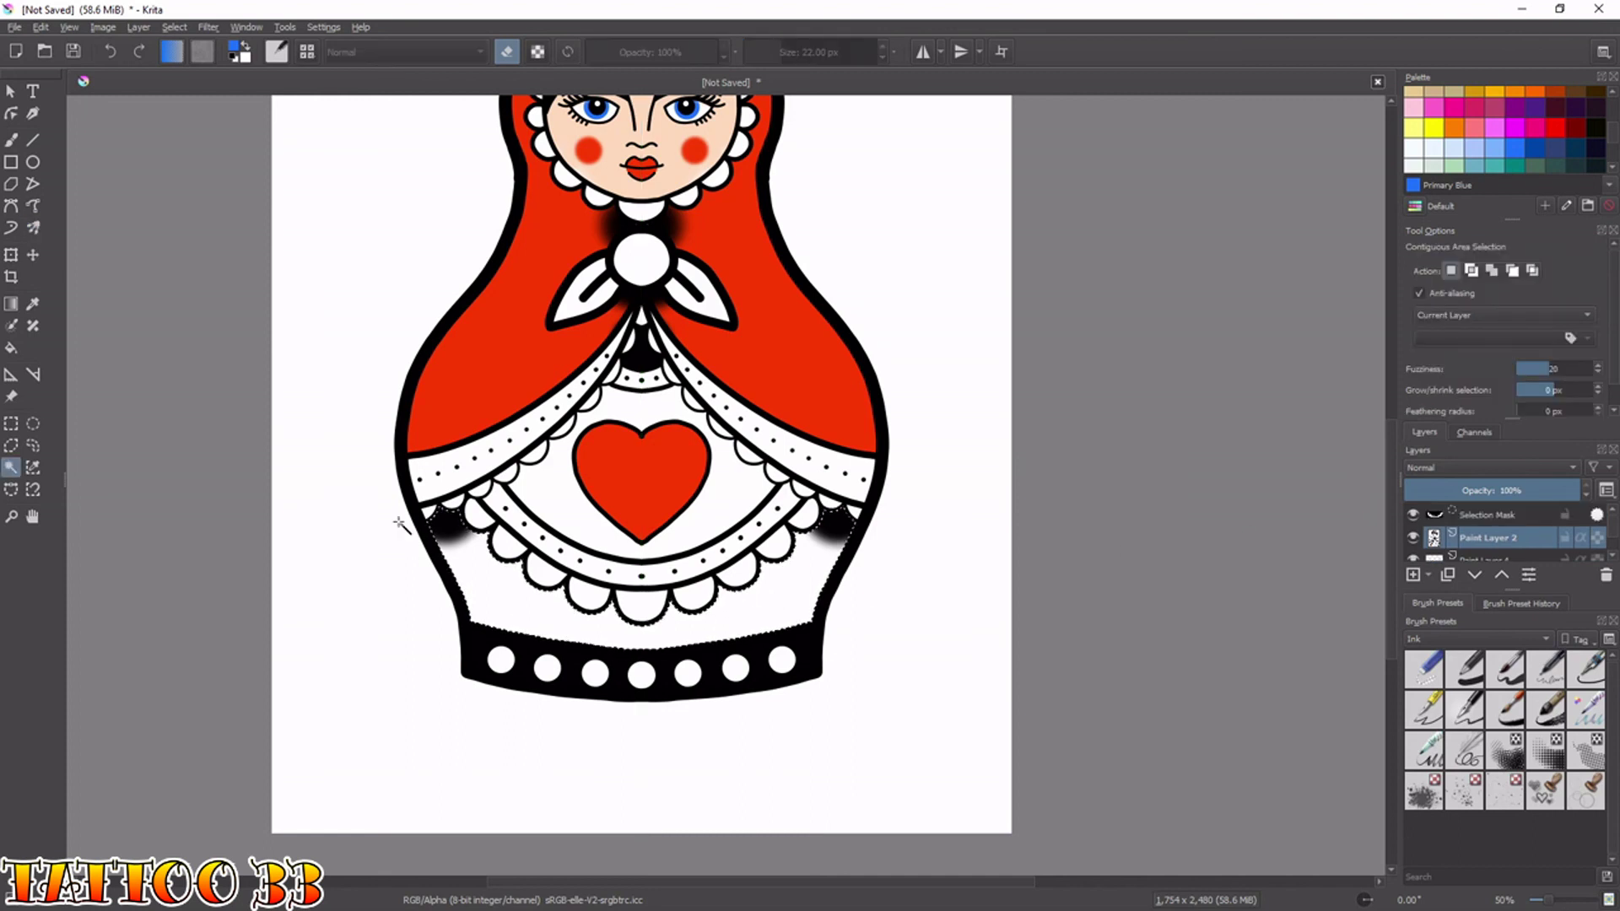
Paint the selected skirt area Primary Blue on Paint Layer 7 with the mirrored 44 px brush in paint mode, and clear the selection.
left_click_drag(1616, 526, 1613, 535)
left_click(1519, 540)
left_click(1414, 540)
left_click(1412, 539)
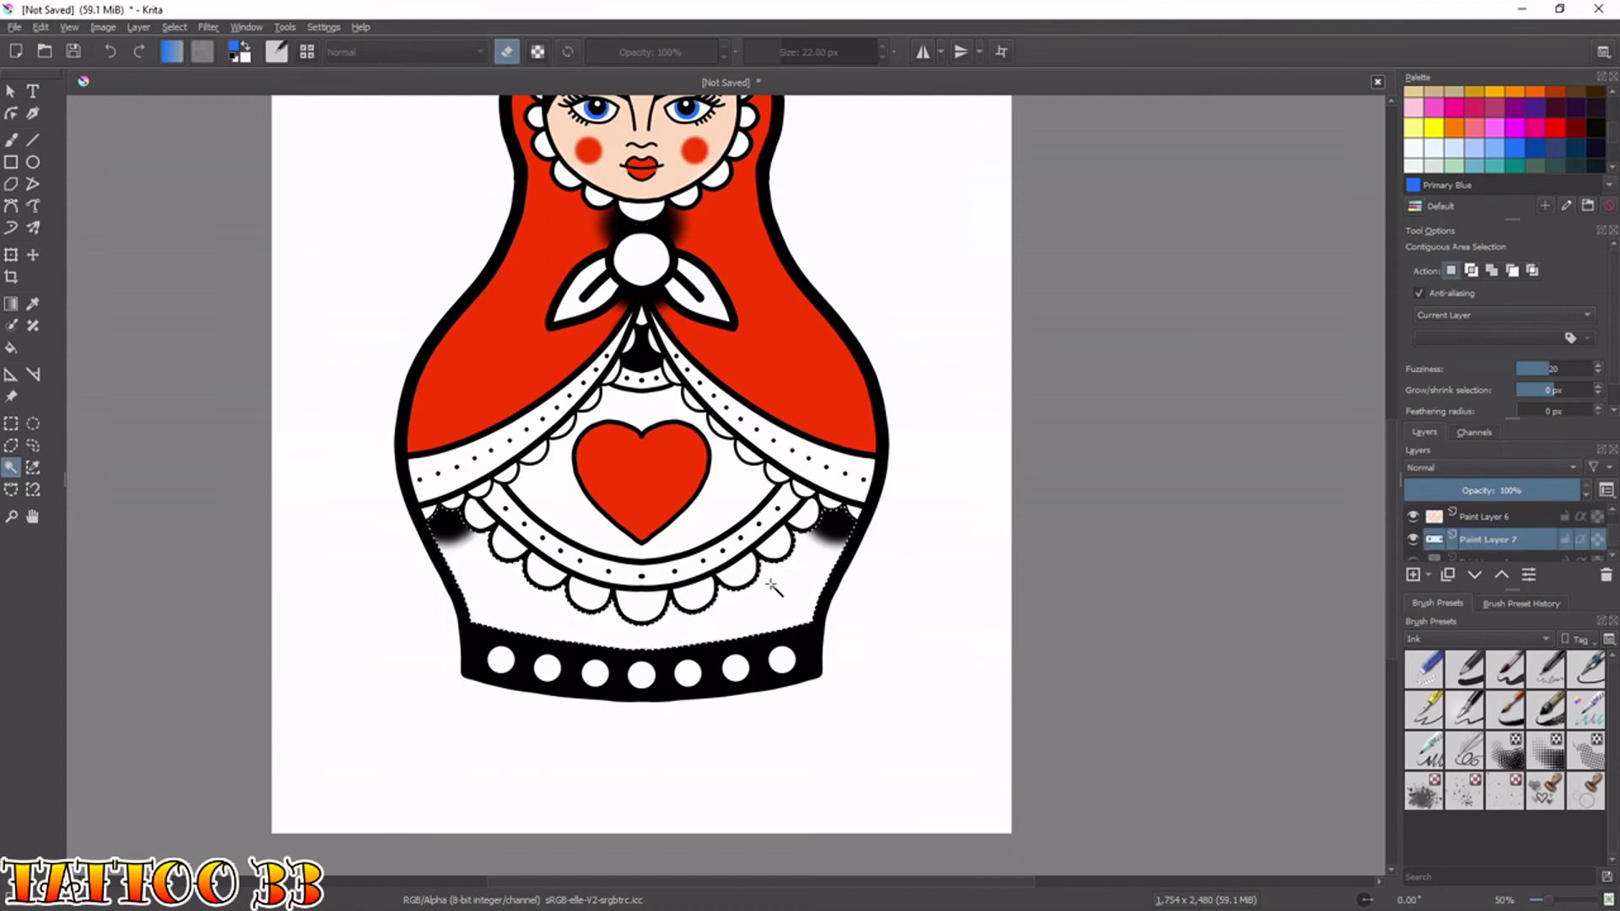
key("q")
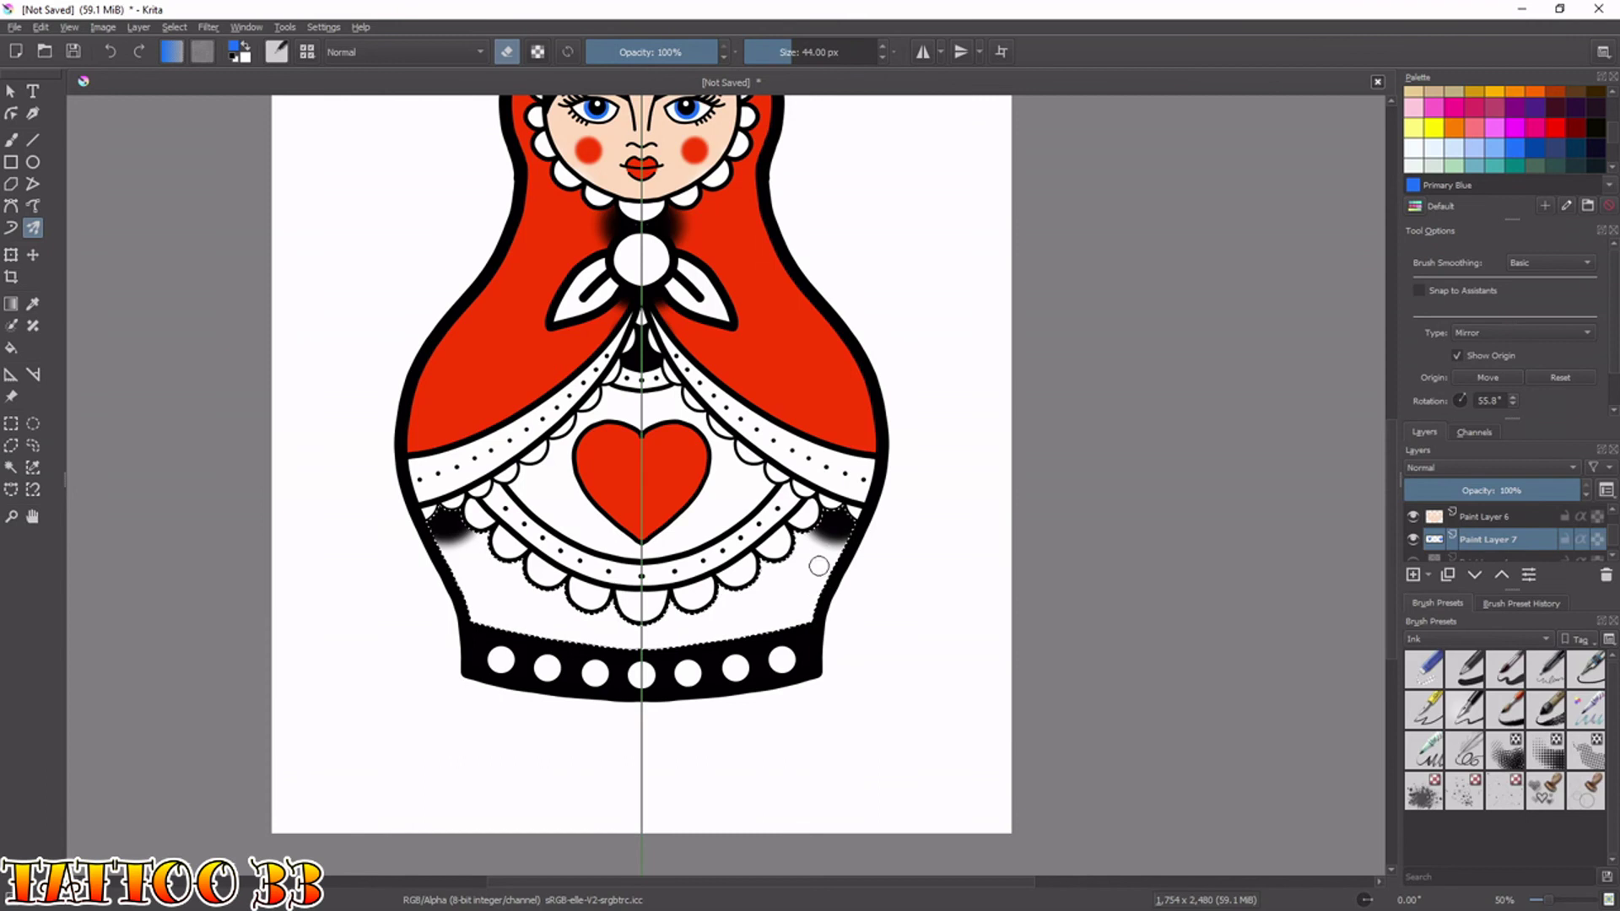
key("e")
left_click_drag(809, 614, 838, 538)
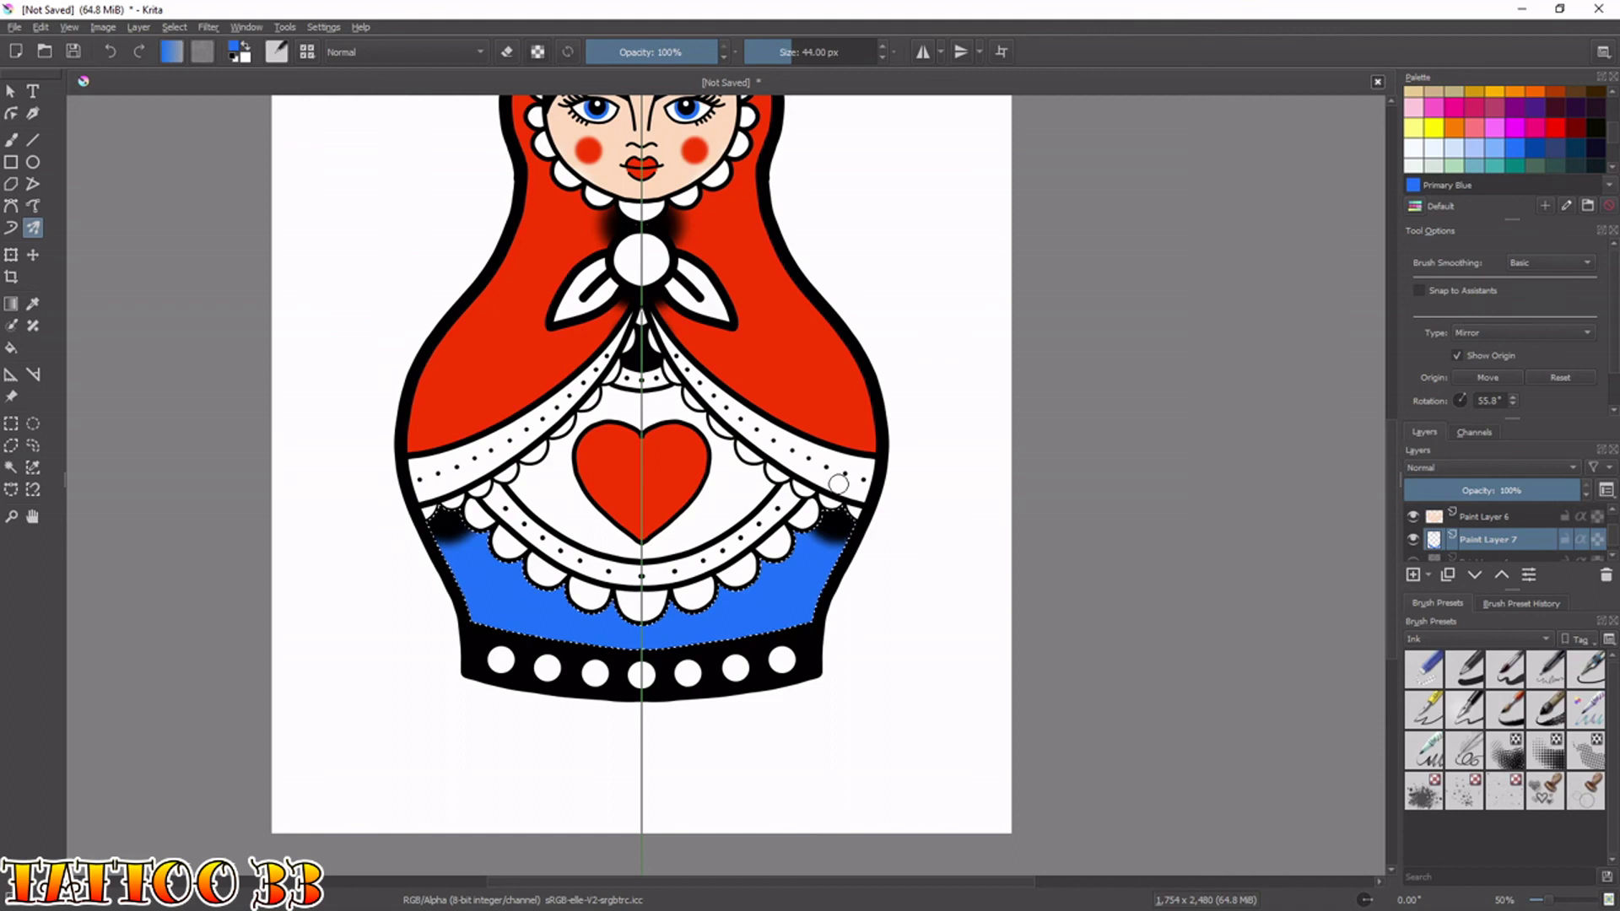
key("ctrl+shift+a")
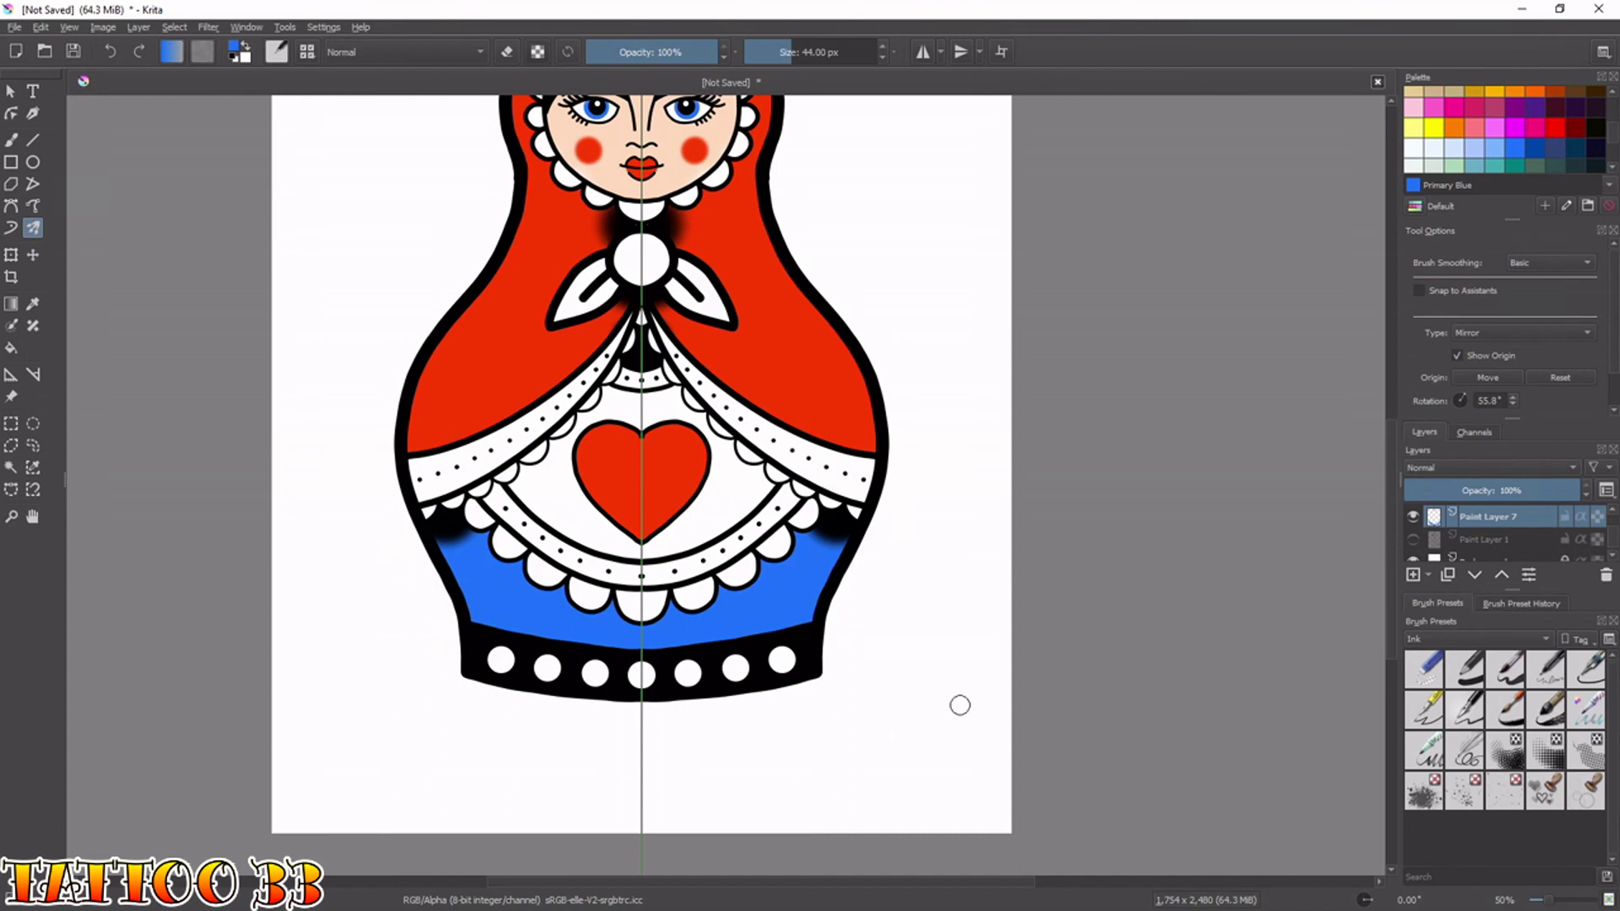
Select both dotted border bands of the red shawl together, using contiguous selection on Paint Layer 2.
scroll(1588, 529, "up", 3)
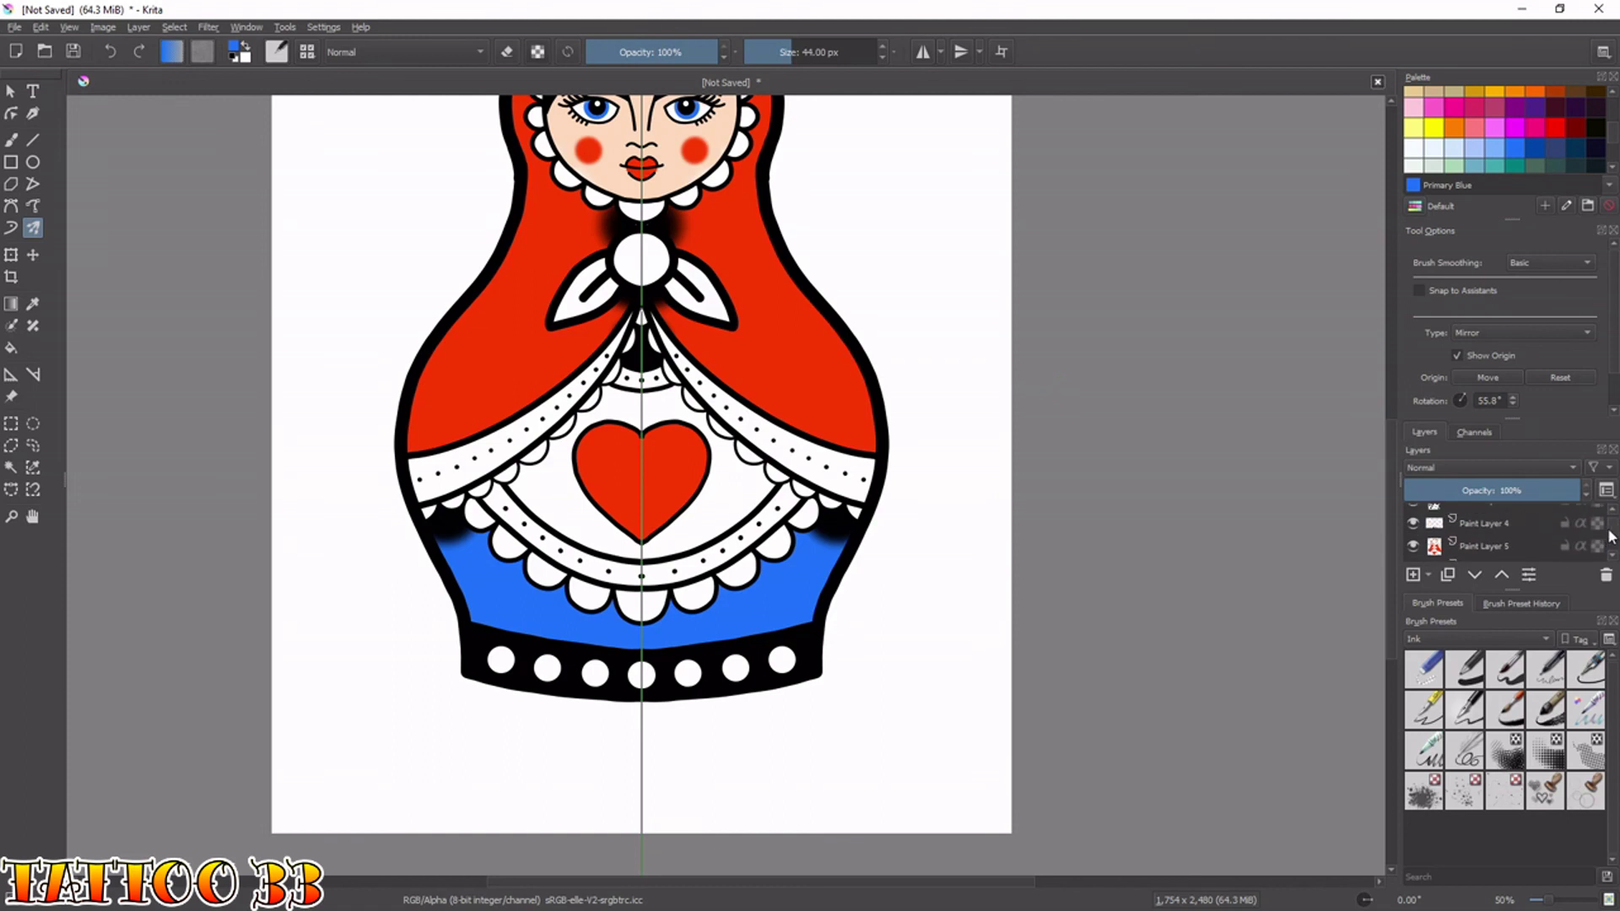
scroll(1612, 537, "up", 1)
left_click(1503, 519)
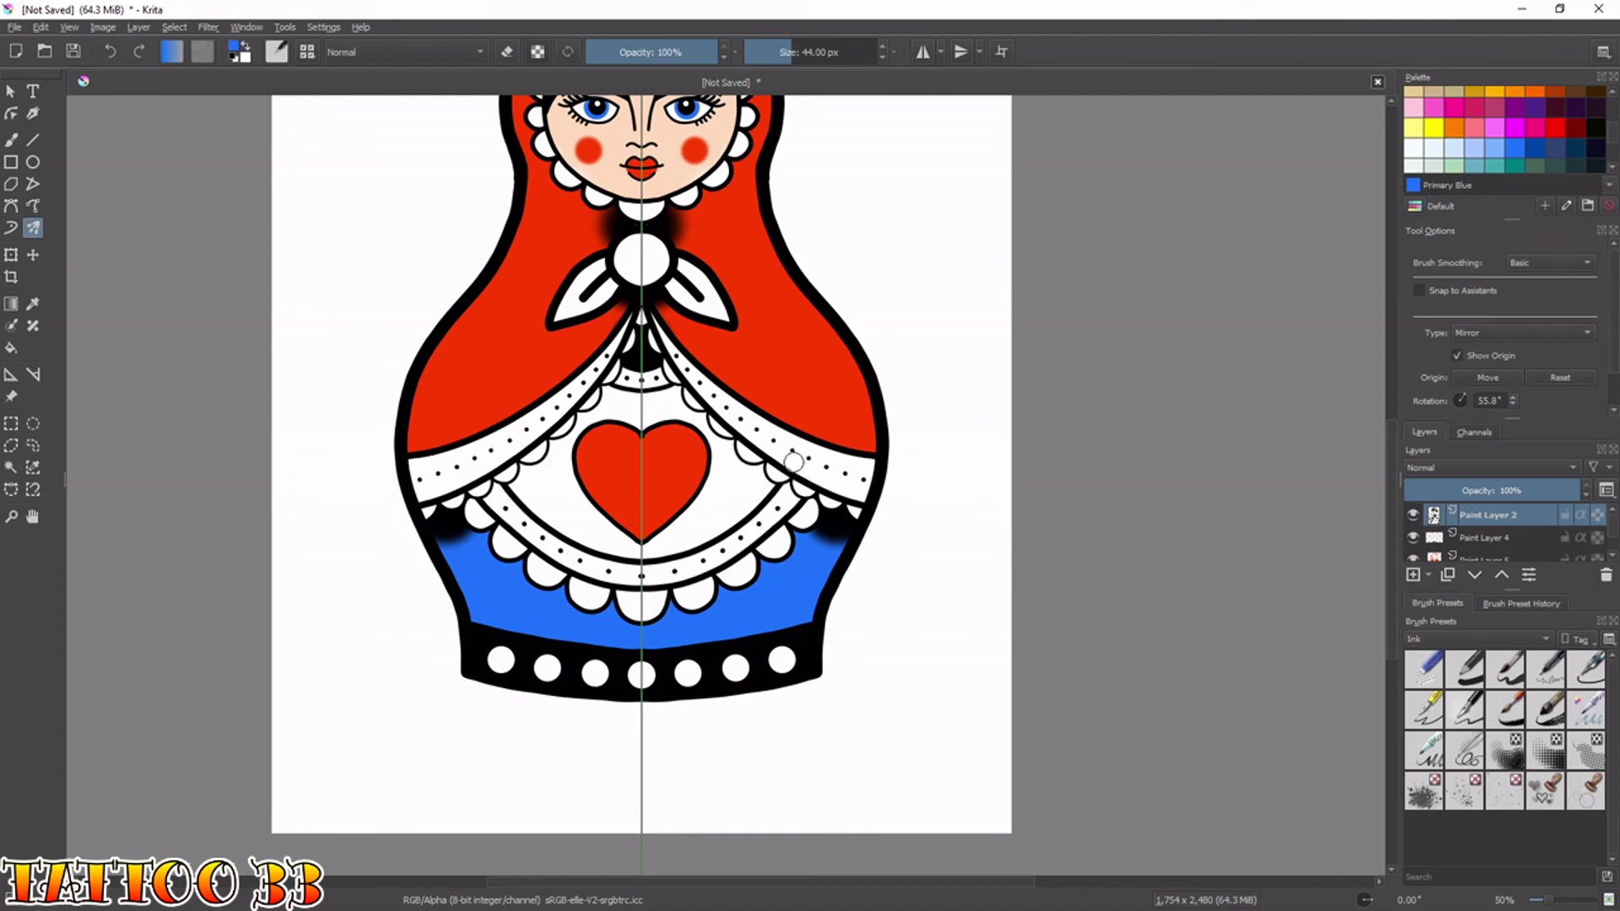
key("w")
left_click(842, 483)
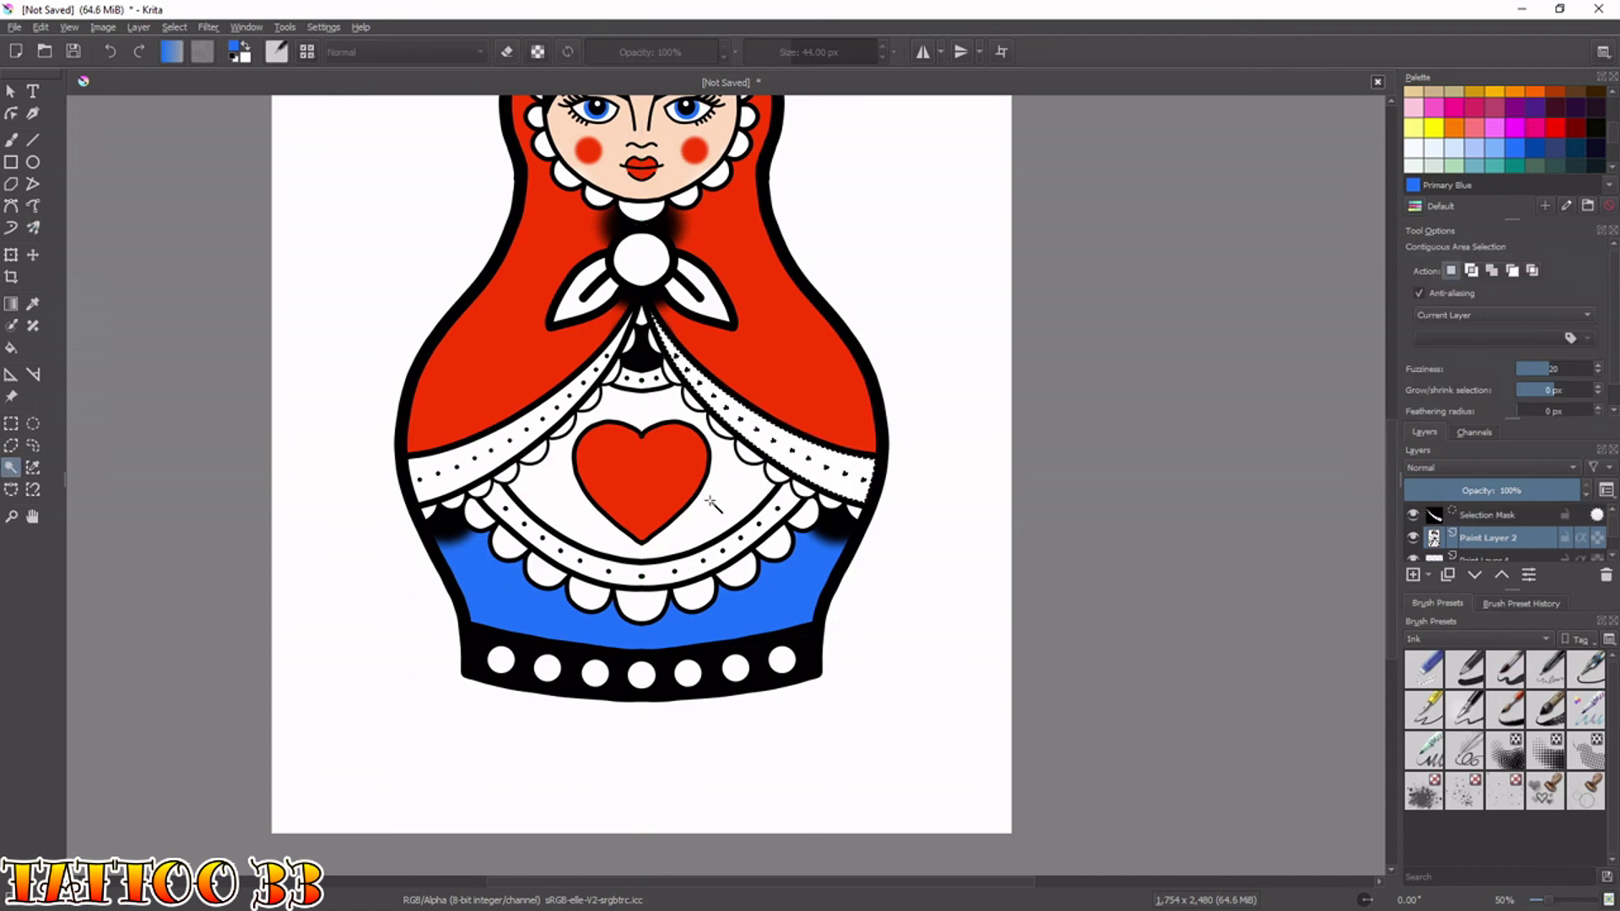
left_click(510, 447, "shift")
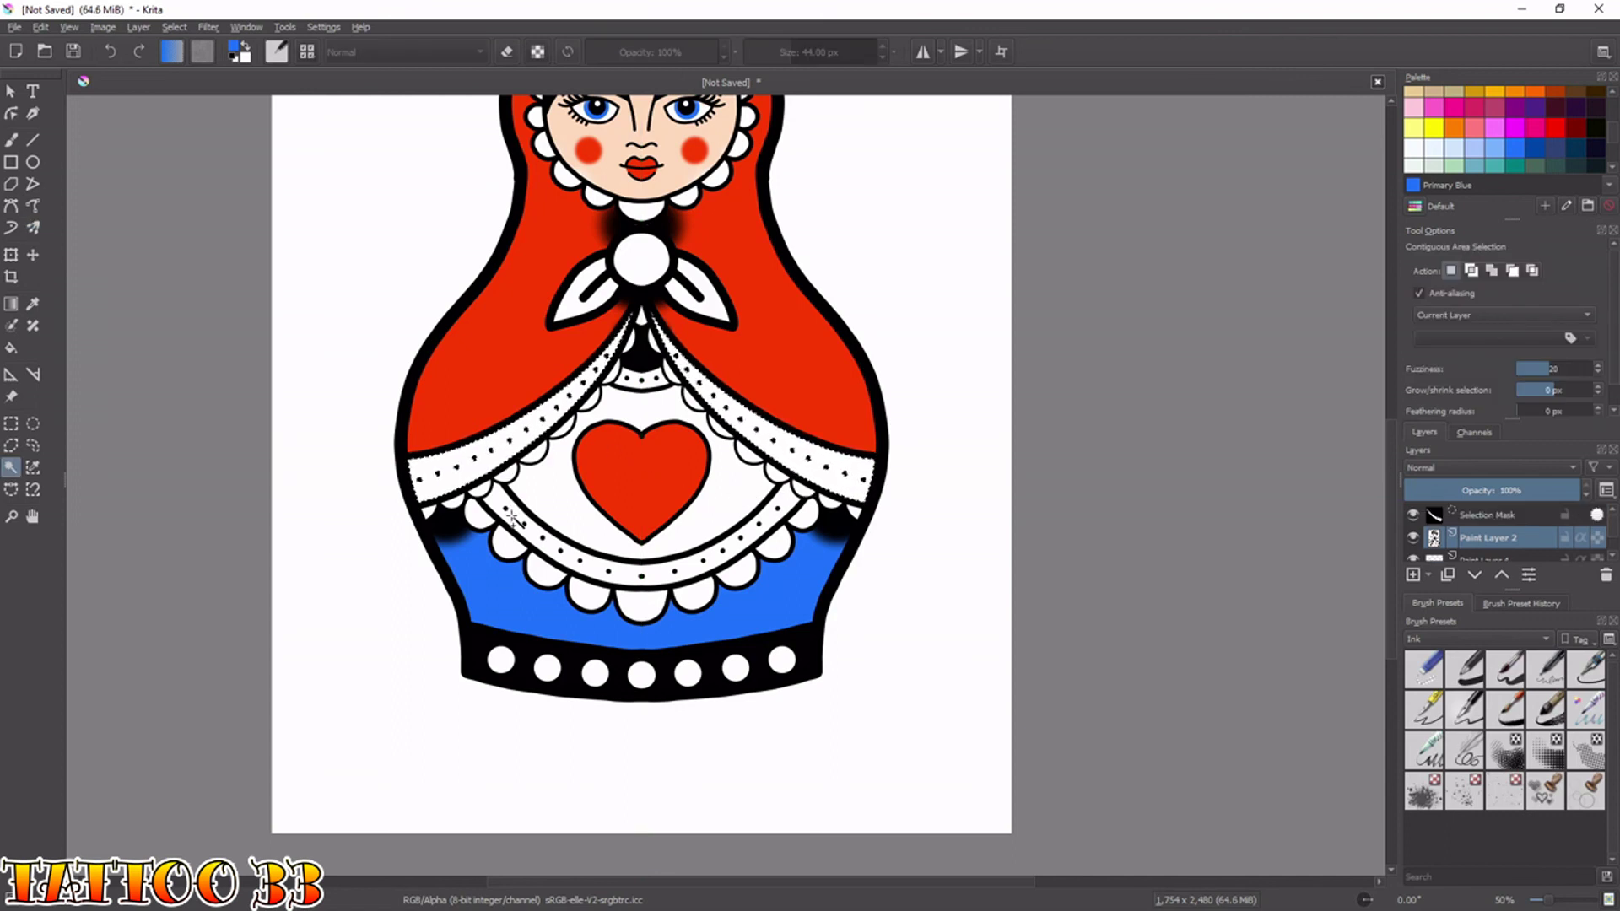
left_click(681, 375, "shift")
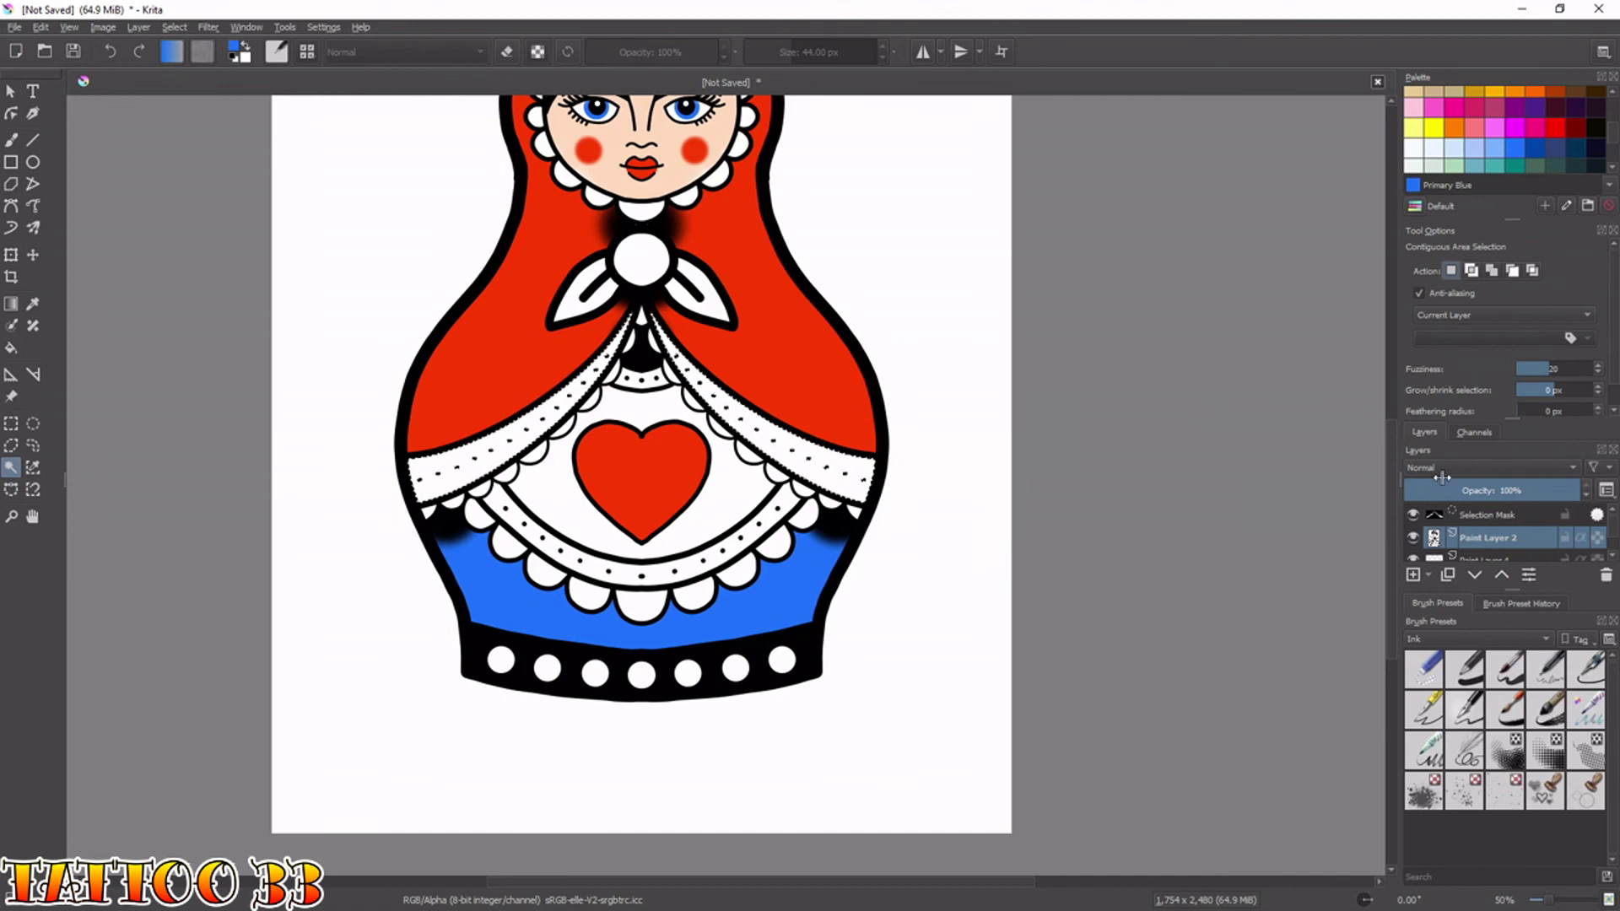
Switch the mirrored multibrush to a soft airbrush preset and enlarge it to 263 px.
key("q")
right_click(844, 406)
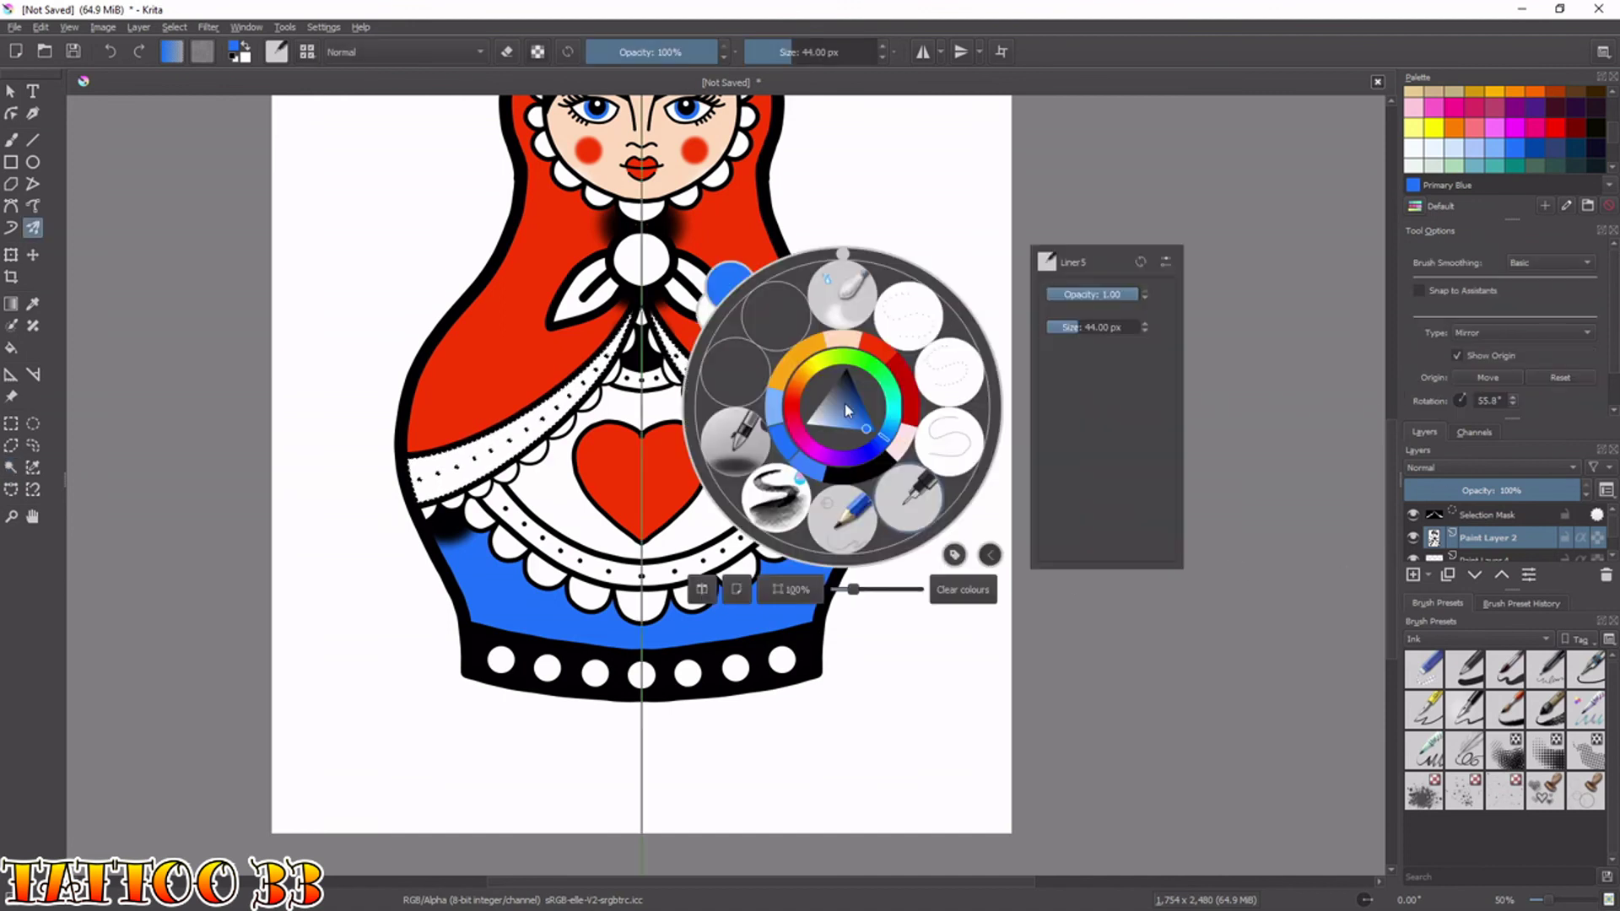
left_click(747, 445)
key("]")
key("]")
key("]")
key("]")
key("]")
key("]")
key("]")
key("]")
key("]")
key("]")
key("]")
key("]")
key("]")
key("]")
key("]")
key("]")
key("]")
key("]")
key("]")
key("]")
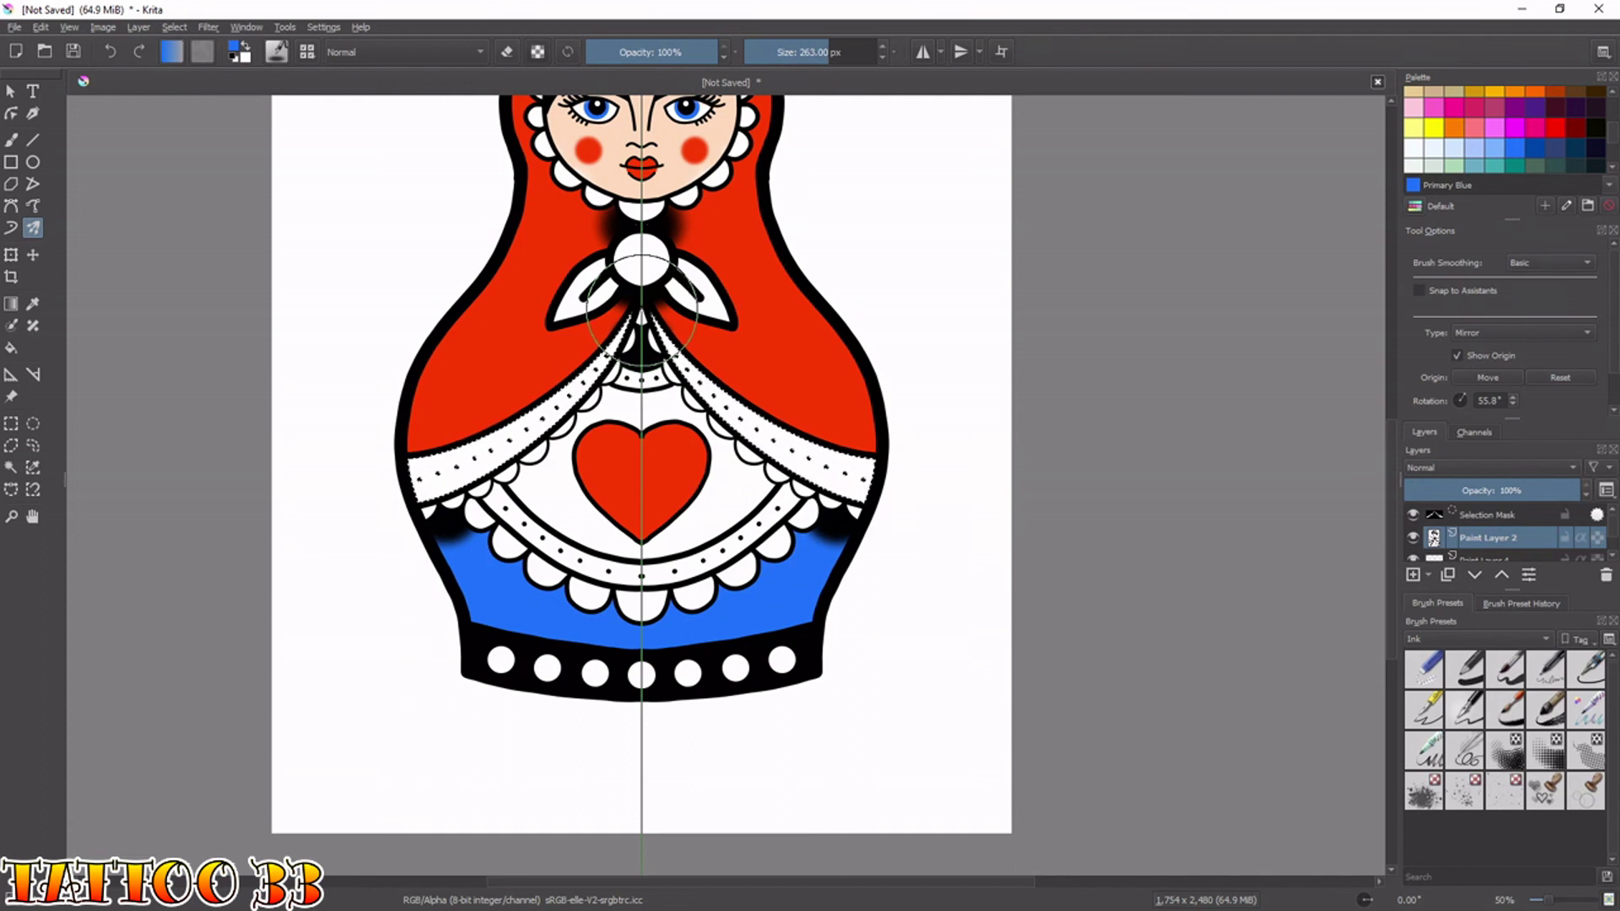
Try shading the ends of the shawl bands blue on Paint Layer 2, and undo the strokes.
left_click(636, 335)
left_click_drag(897, 481, 886, 498)
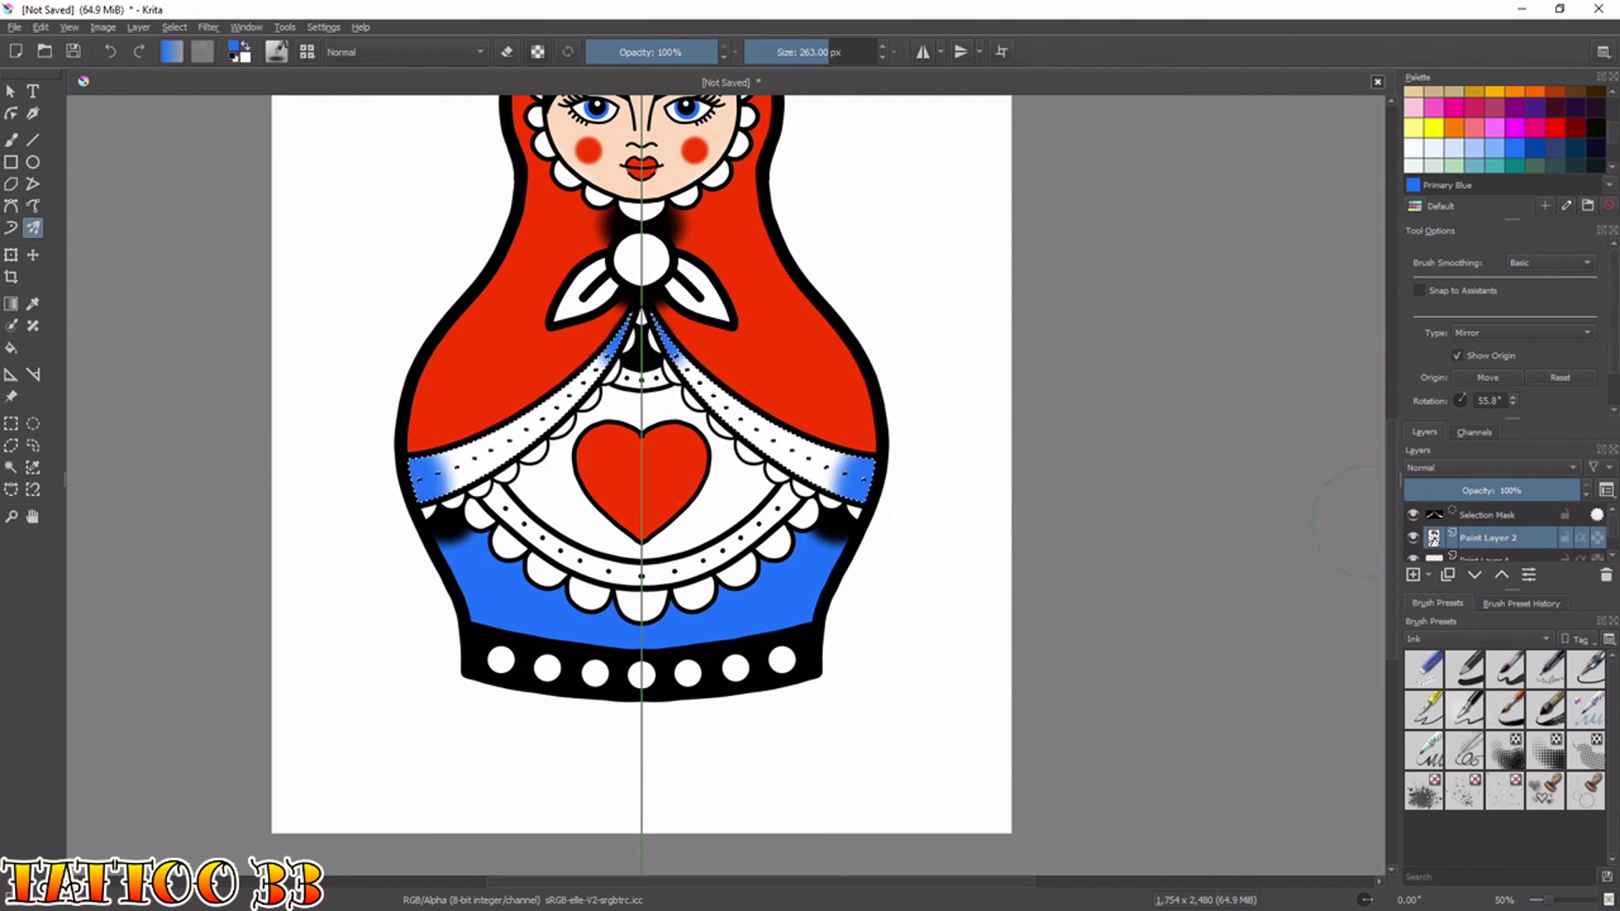
left_click(1414, 538)
left_click(1414, 538)
key("ctrl+z")
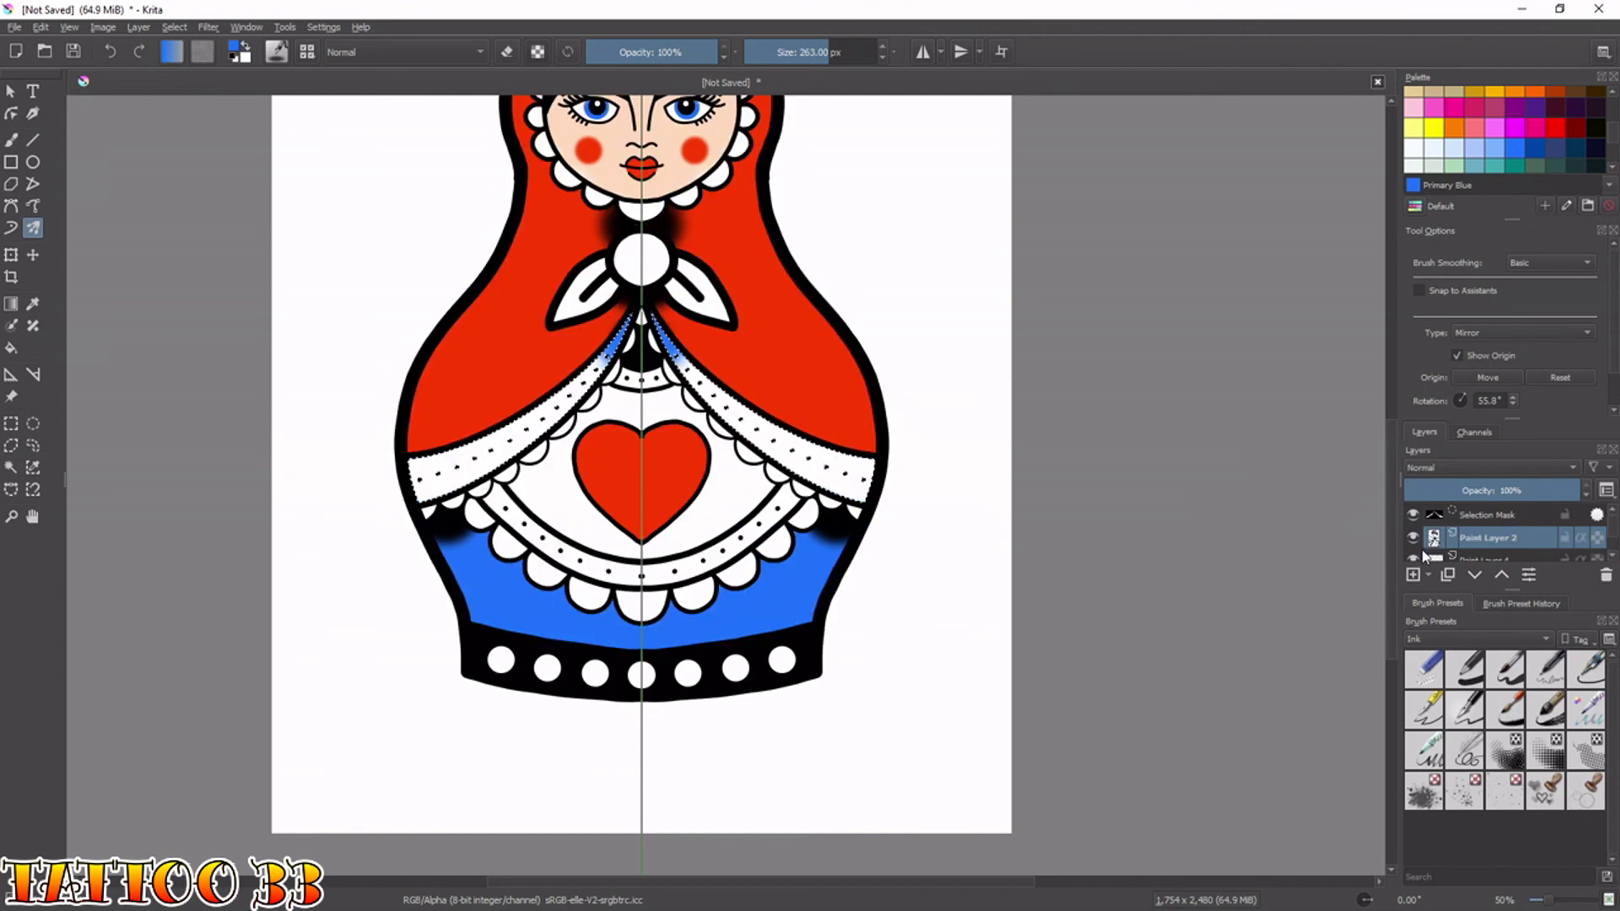
Shade the upper and outer ends of both shawl bands Primary Blue on Paint Layer 7 with the soft mirrored brush.
left_click_drag(1611, 524, 1612, 532)
left_click(1497, 539)
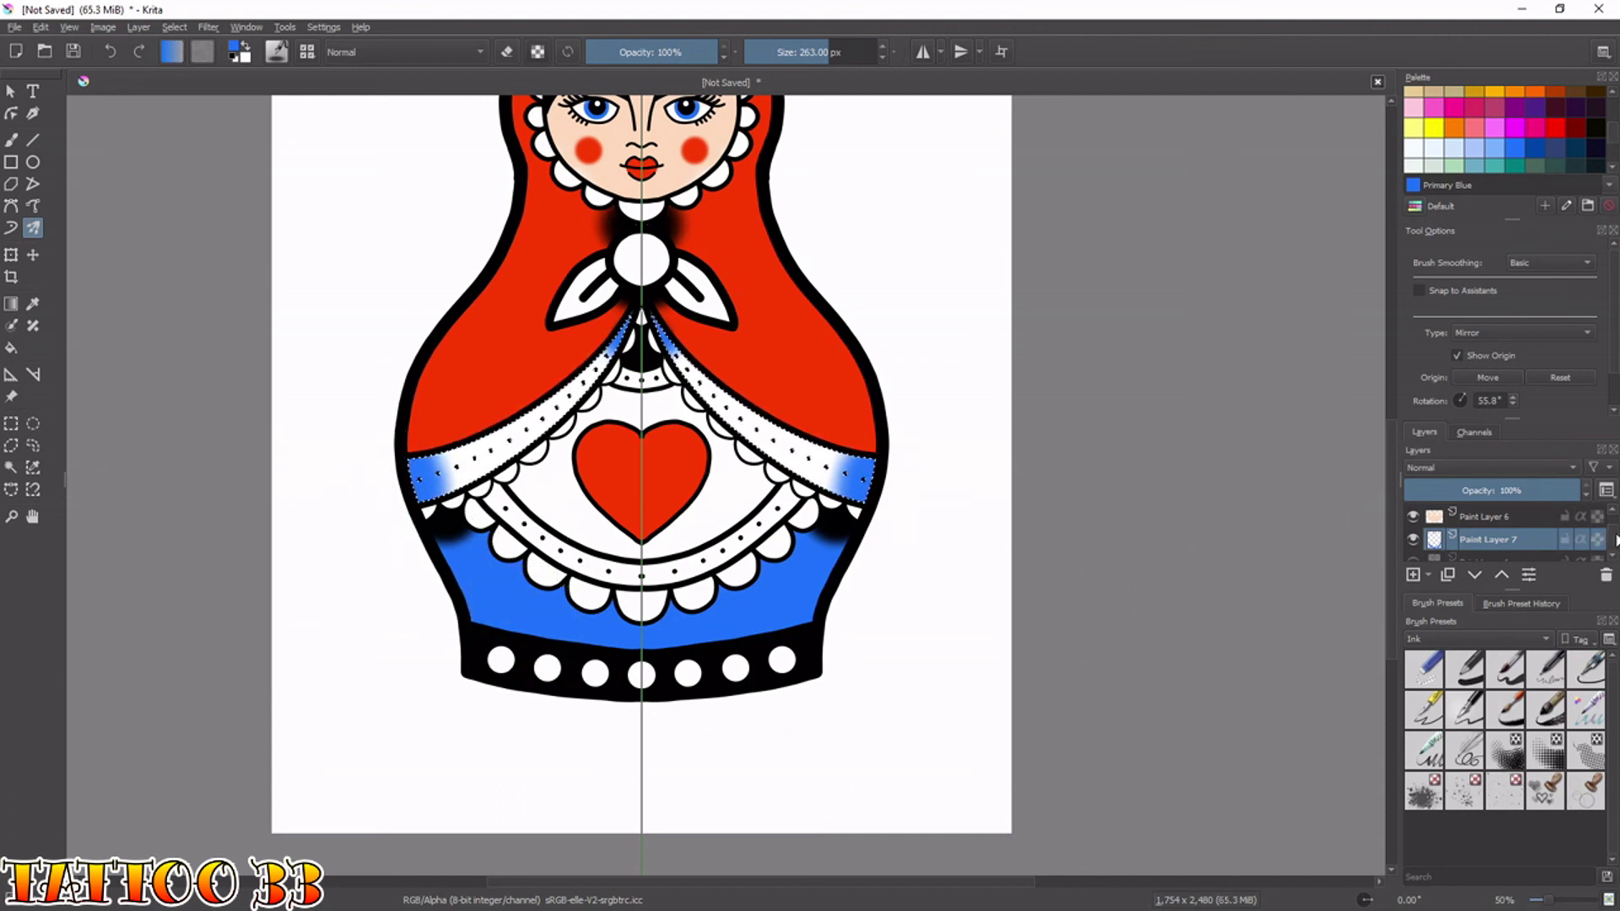
Select the curved dotted apron band below the heart from Paint Layer 2 and shade both its ends Primary Blue on Paint Layer 7.
scroll(1502, 531, "up", 3)
left_click(1513, 517)
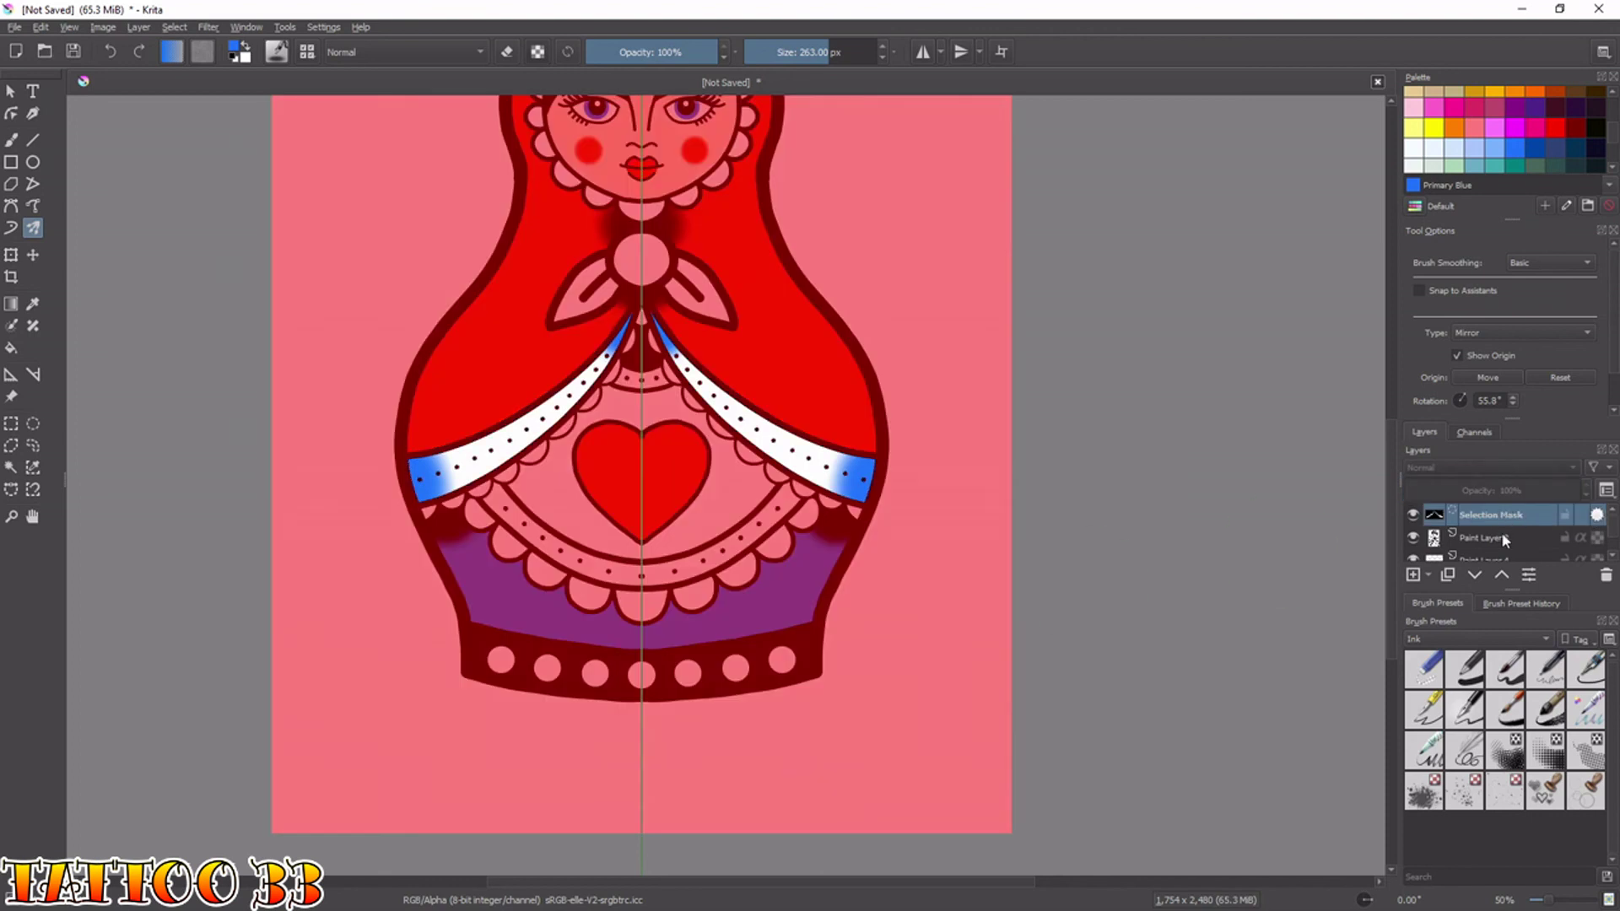
left_click(1502, 544)
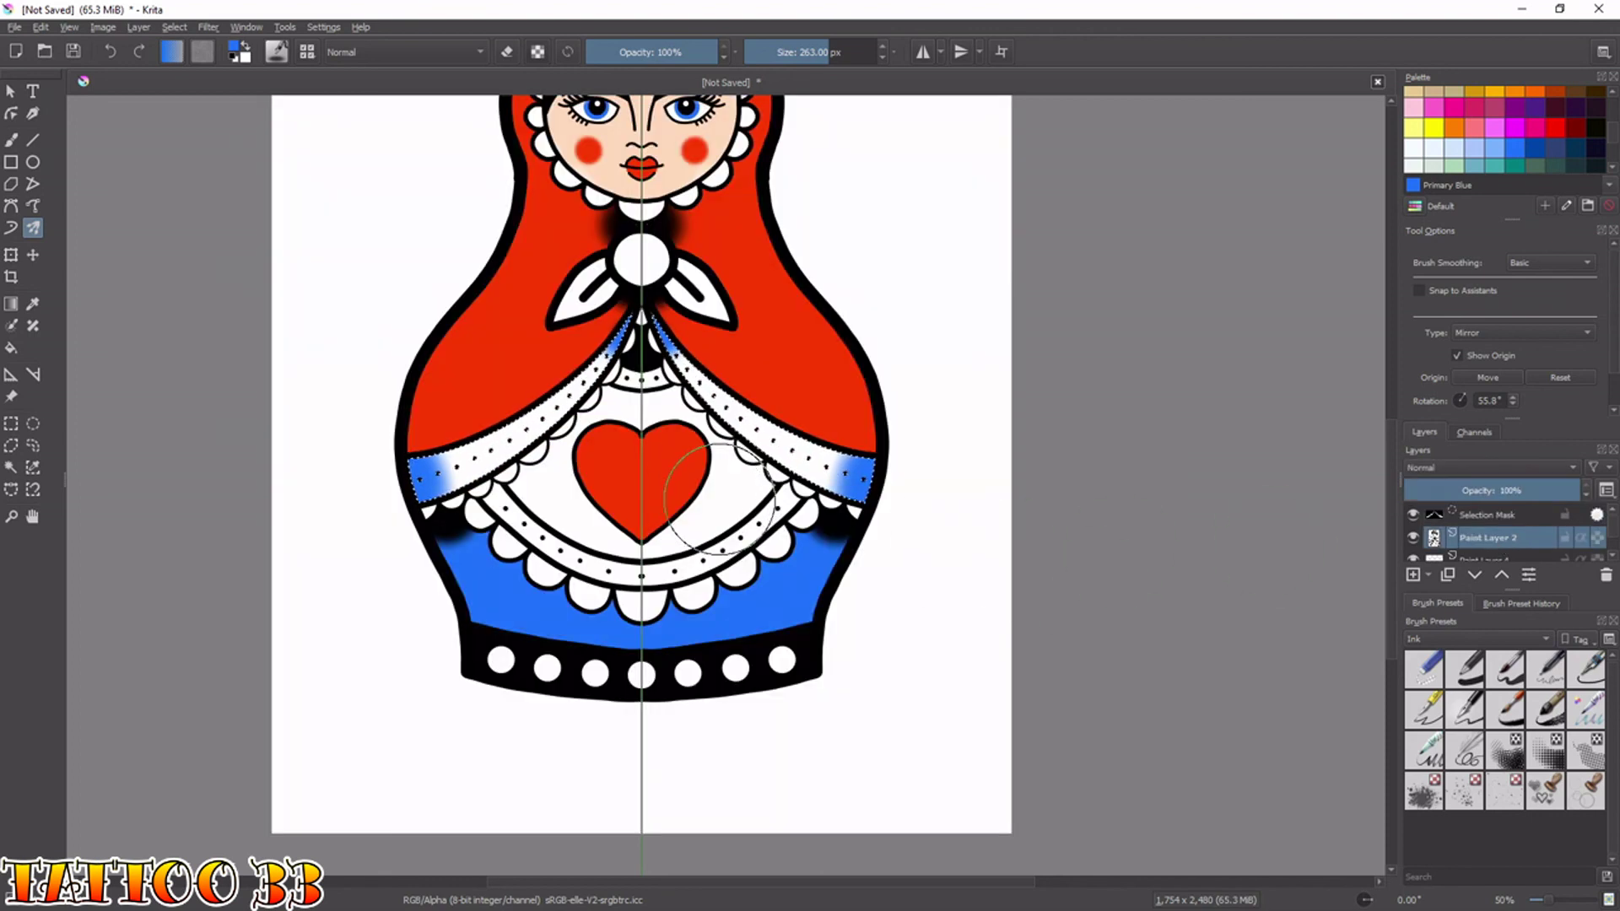
left_click(11, 467)
left_click(531, 529, "shift")
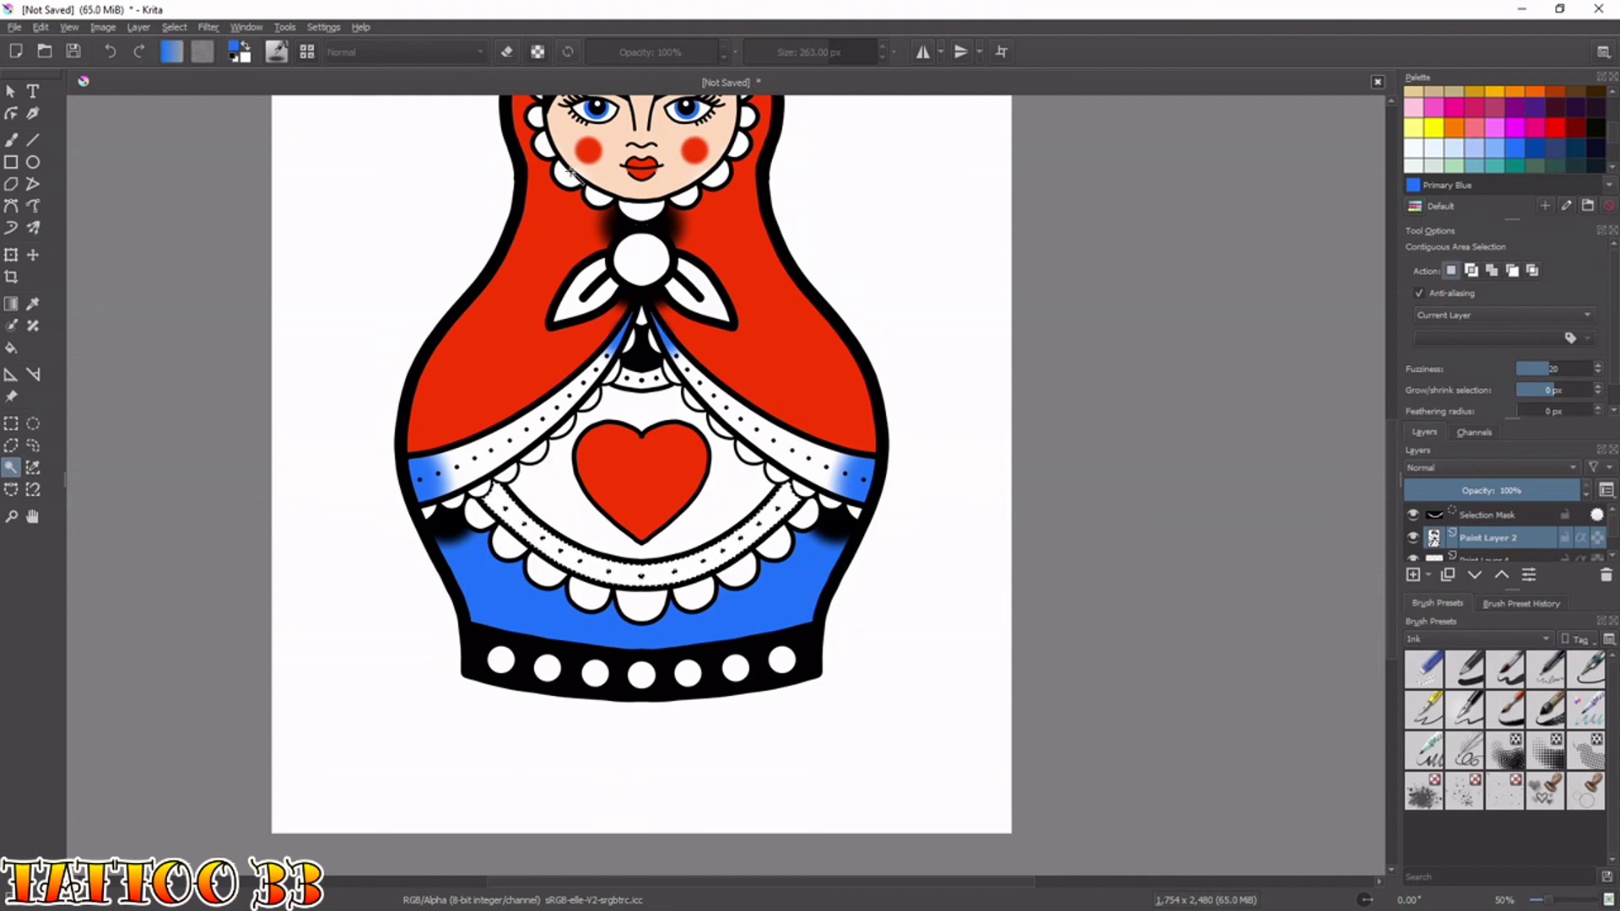
scroll(1580, 542, "down", 3)
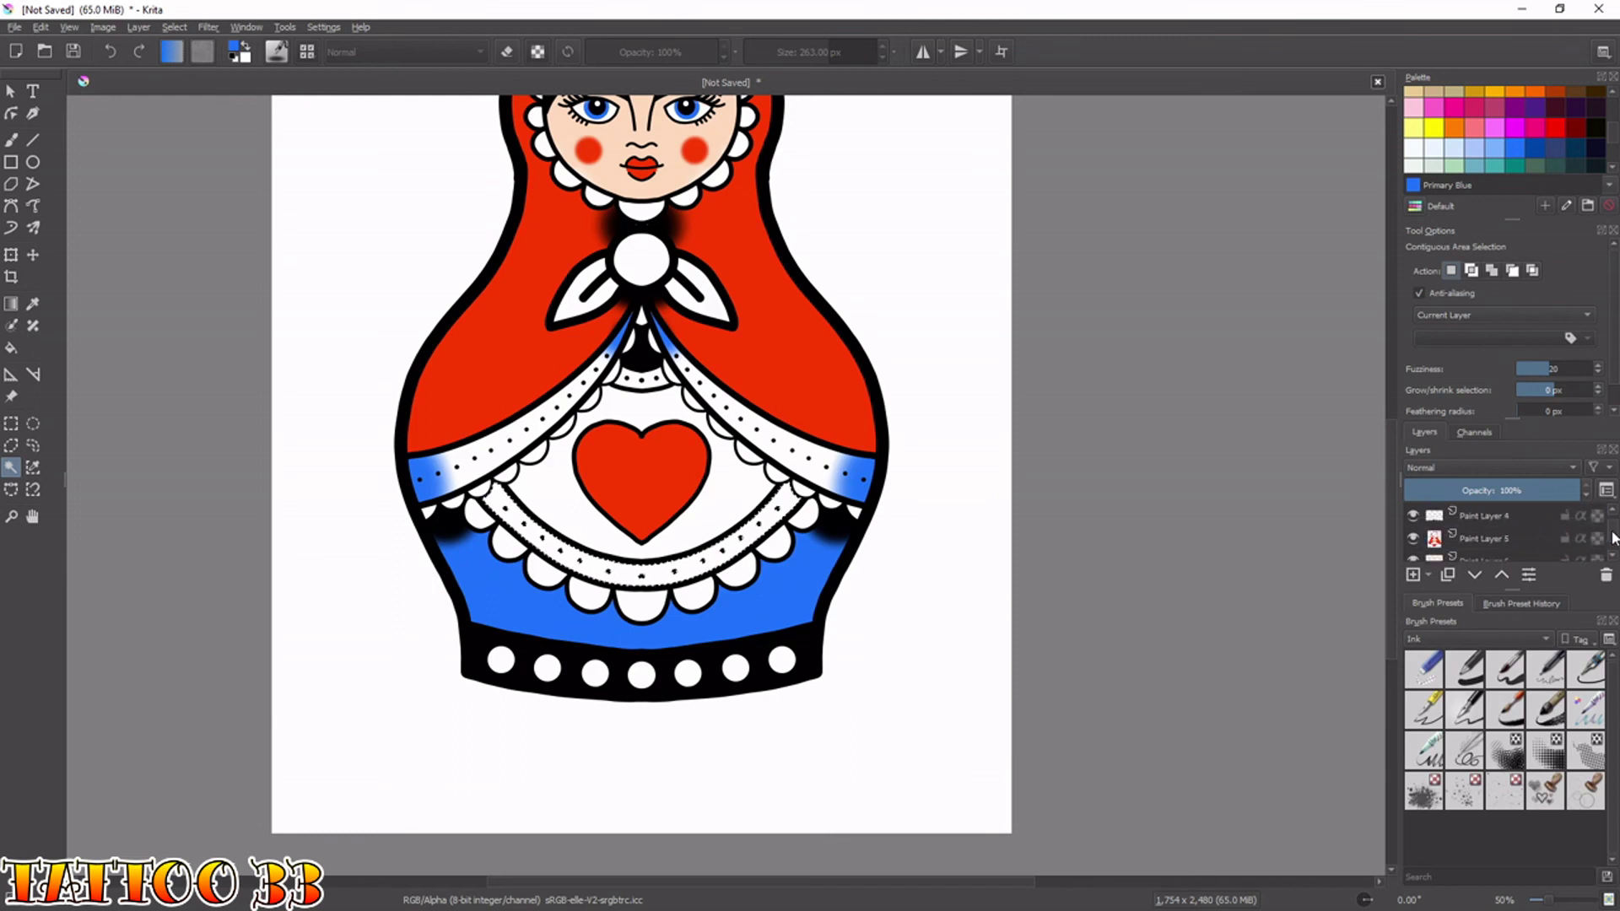
scroll(1615, 537, "down", 2)
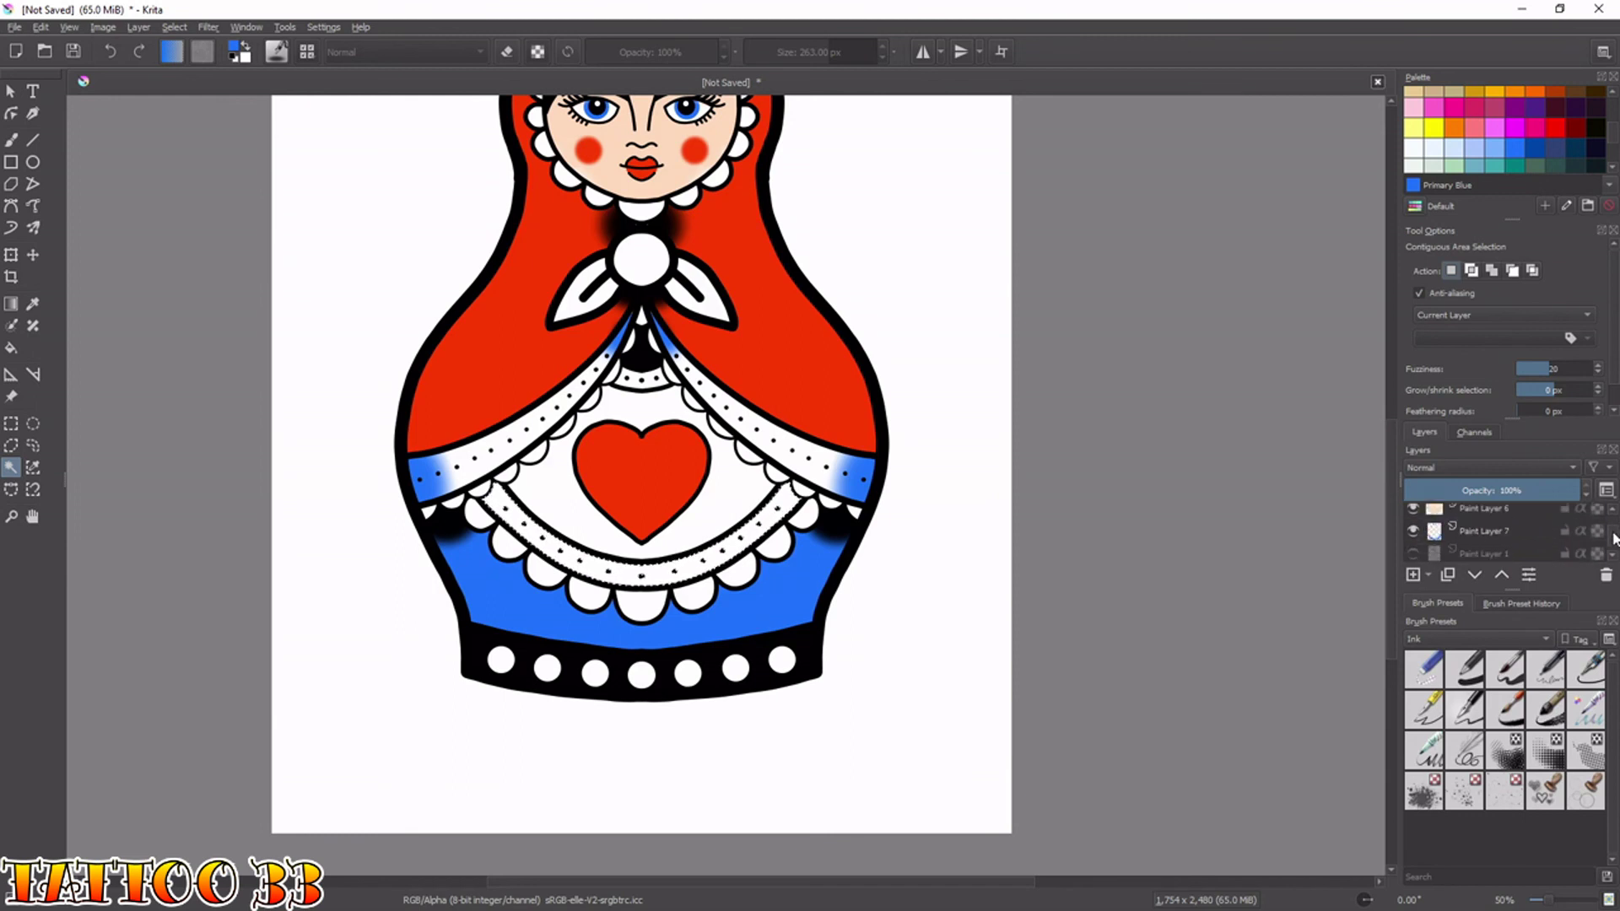
left_click(1518, 531)
key("q")
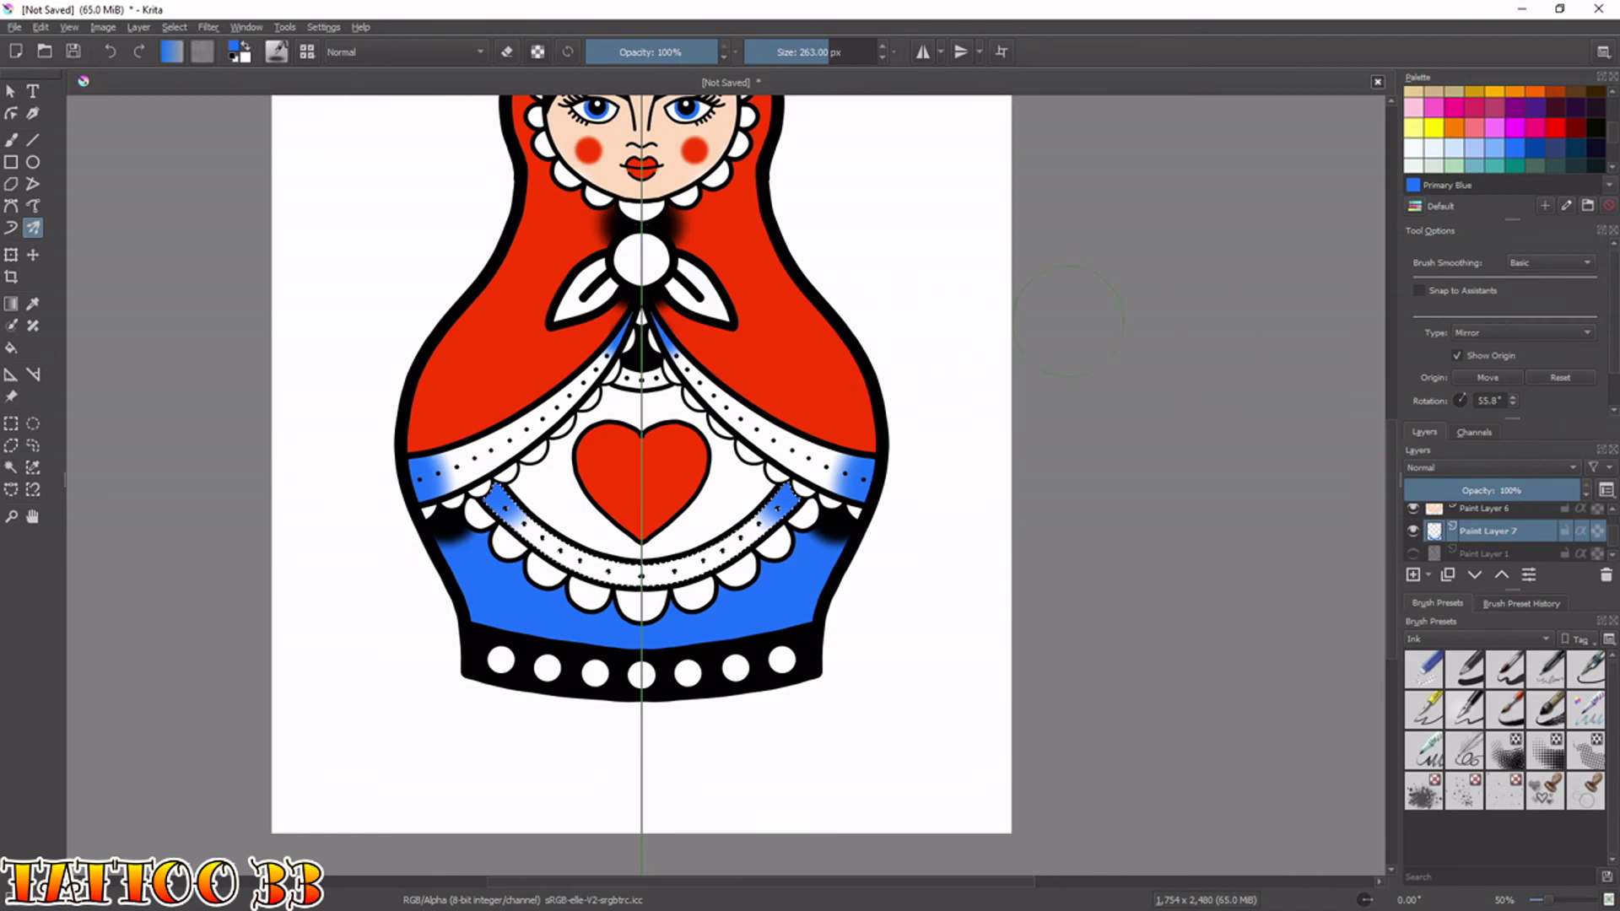
Select the small dotted band above the heart, using contiguous selection on Paint Layer 2.
scroll(1614, 535, "down", 3)
left_click(1485, 520)
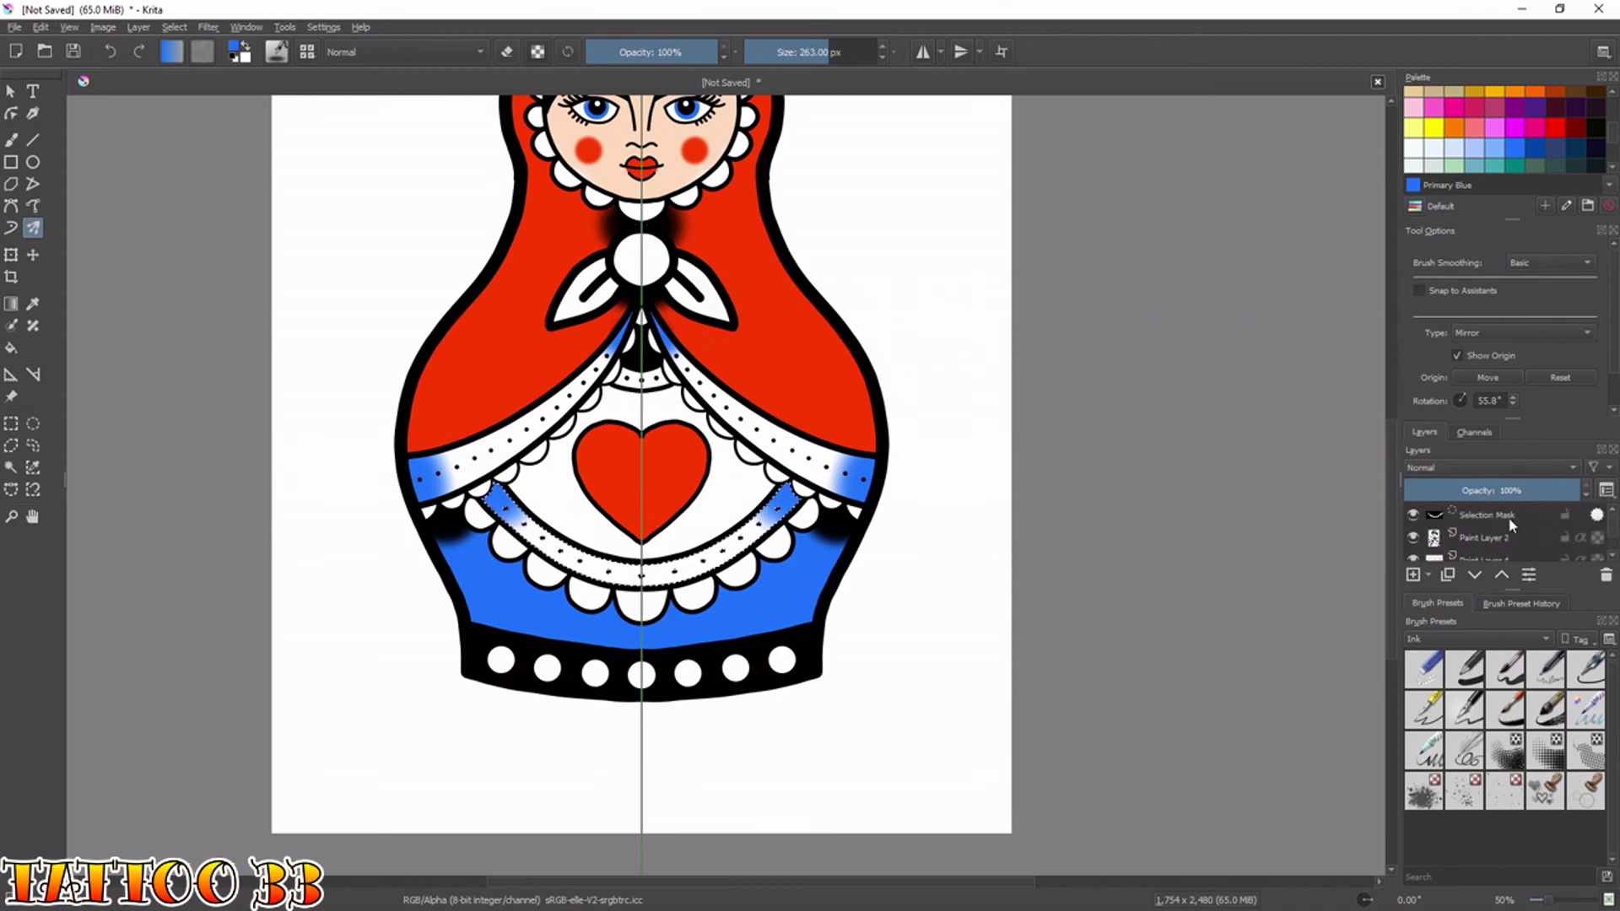
key("w")
left_click(650, 381)
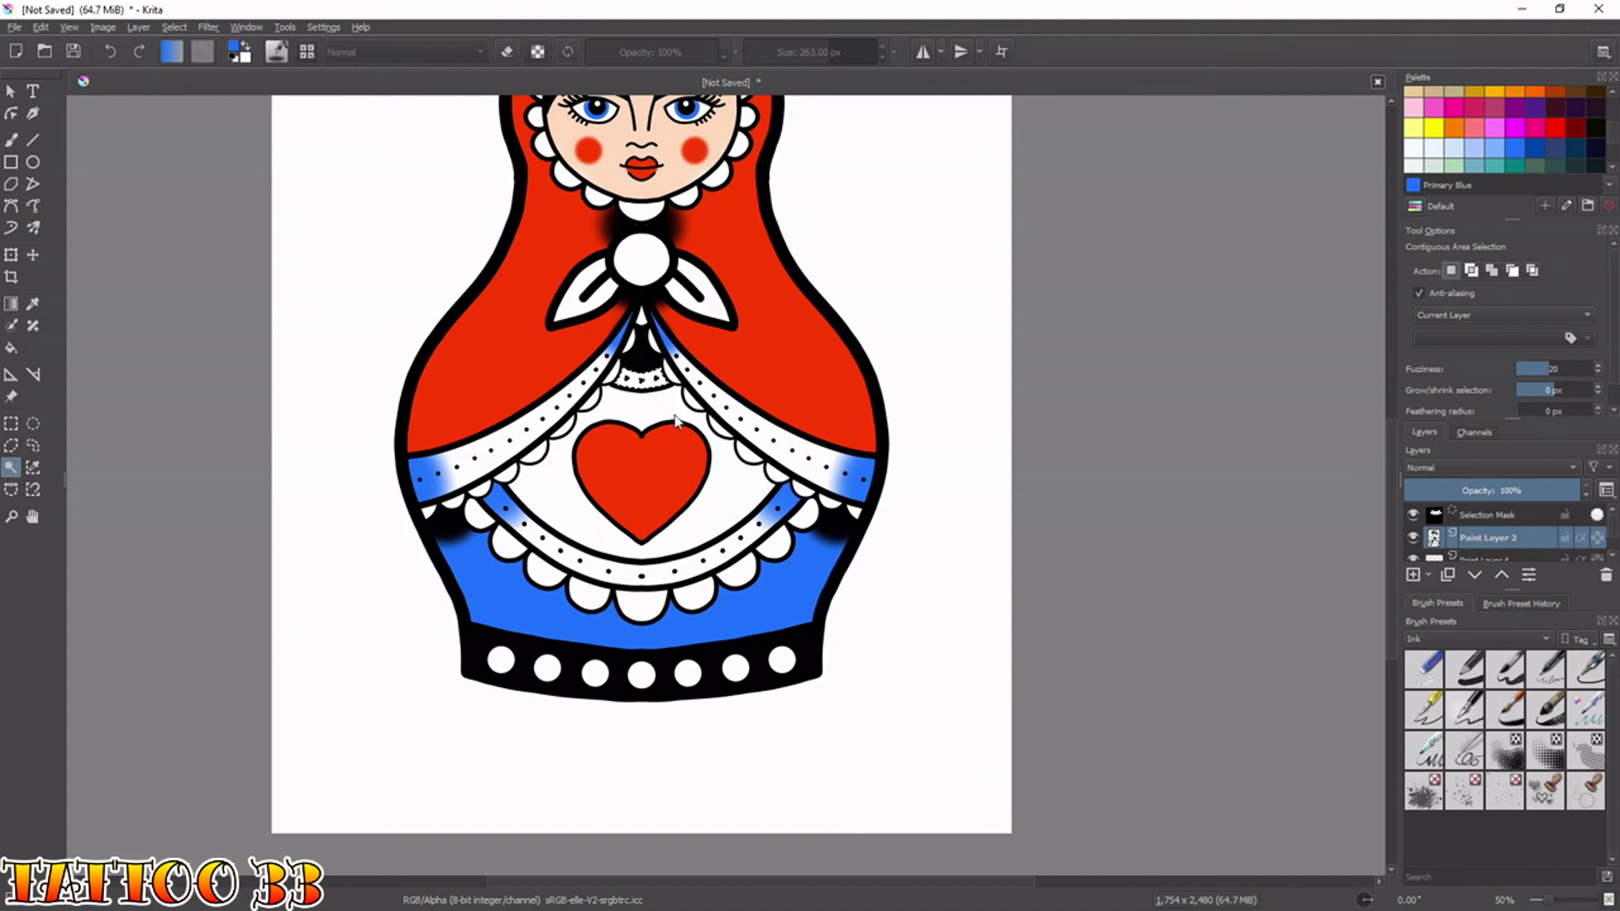
Shade both ends of the small selected band Primary Blue on Paint Layer 7, undoing the oversized stroke and reducing the soft brush to 126 px.
scroll(1615, 535, "down", 1)
scroll(1615, 535, "down", 3)
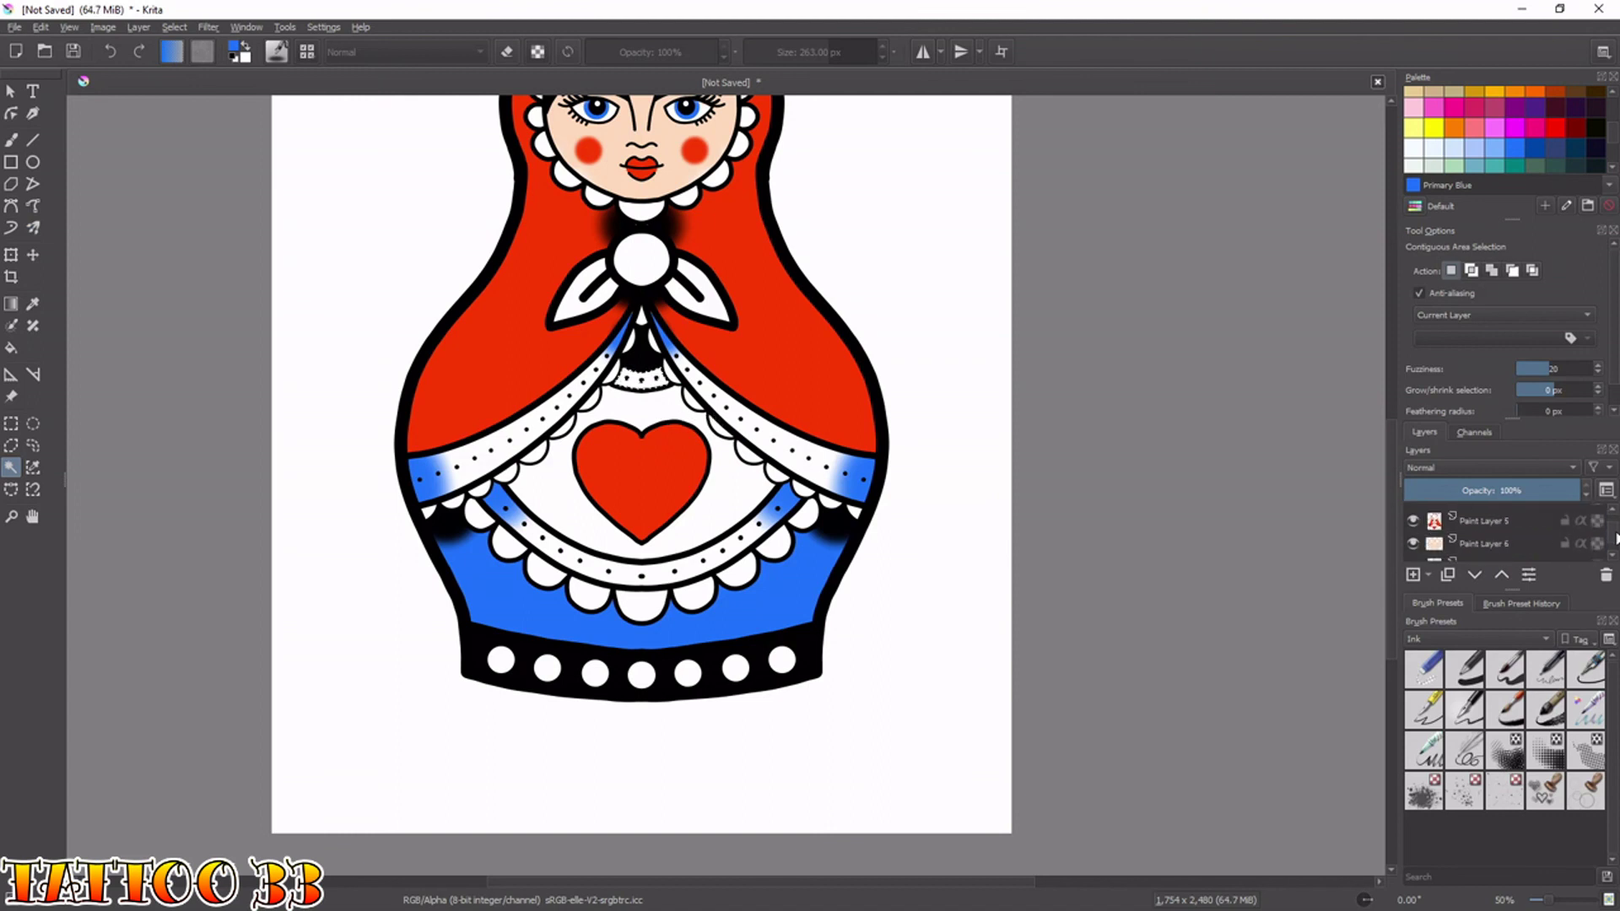
left_click(1536, 507)
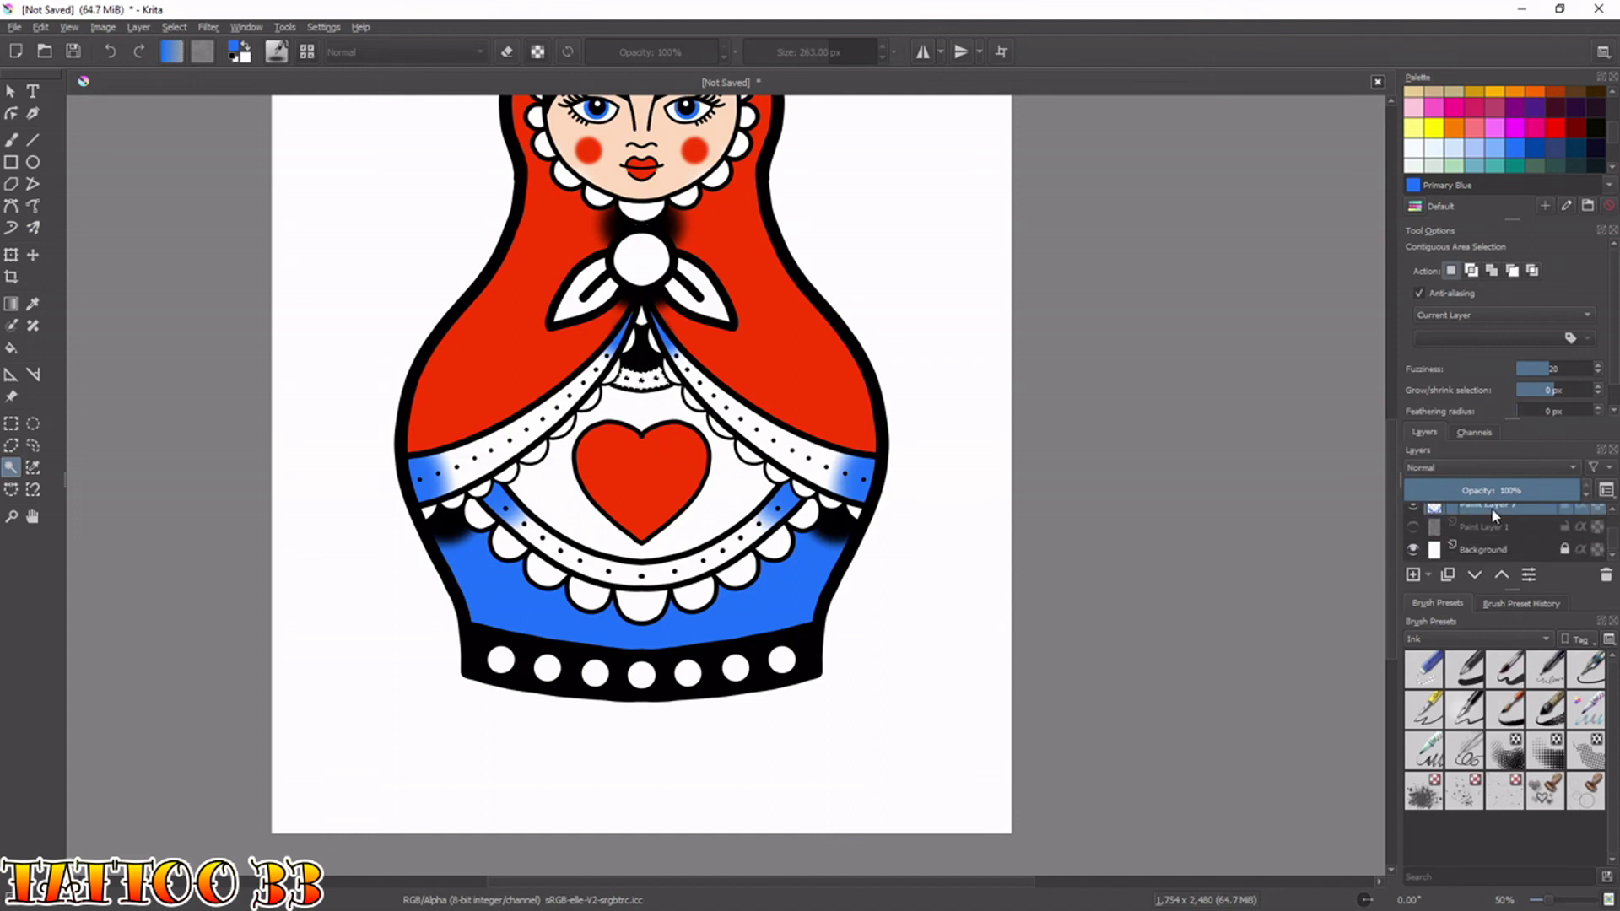
key("q")
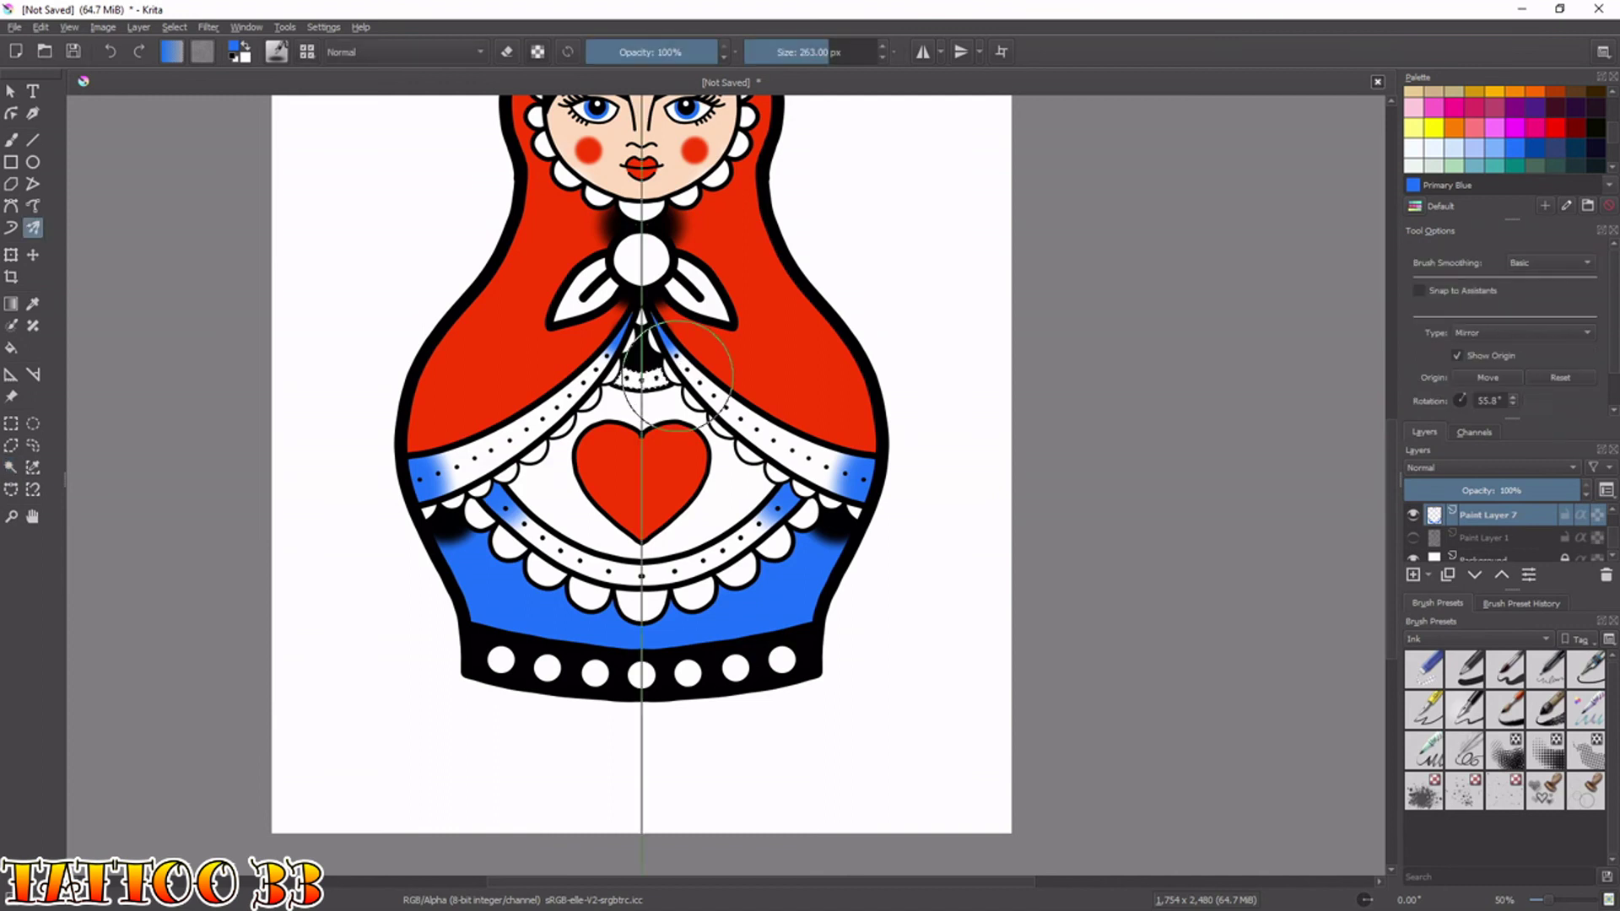
key("ctrl+z")
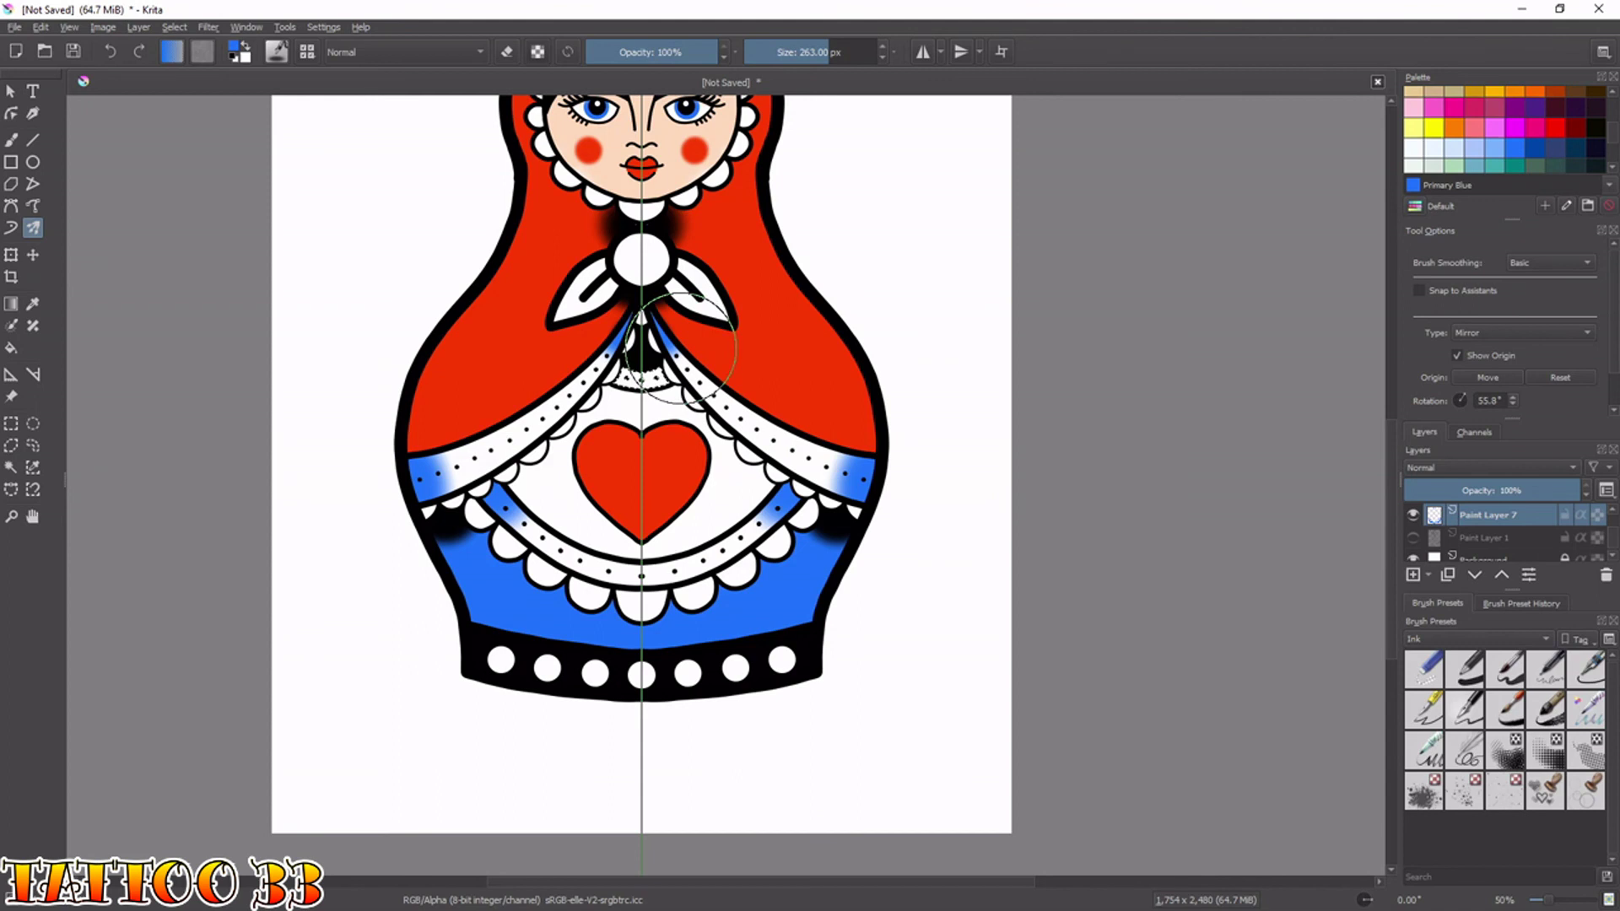
key("bracketright")
key("bracketright")
key("bracketright")
key("bracketleft")
key("bracketleft")
key("bracketleft")
key("bracketleft")
key("bracketleft")
key("bracketleft")
key("bracketleft")
key("bracketleft")
key("bracketleft")
key("bracketleft")
key("bracketleft")
key("bracketleft")
key("bracketleft")
key("bracketleft")
left_click_drag(676, 376, 682, 372)
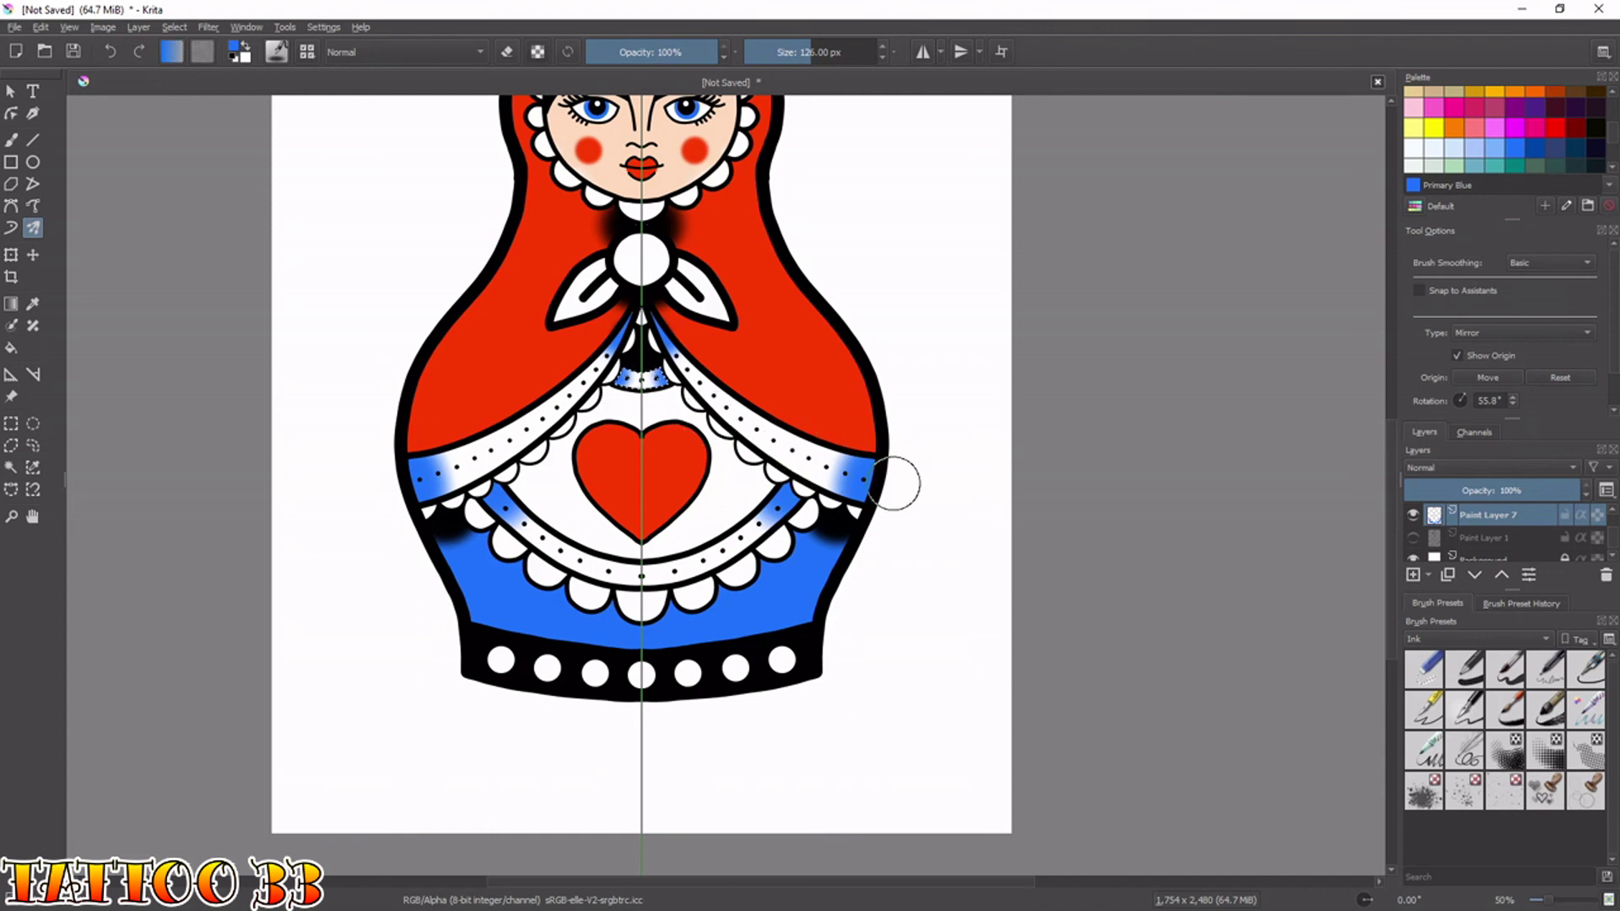
Add a new paint layer directly above Paint Layer 7 and set the painting colour to Tangerine.
scroll(1617, 534, "down", 1)
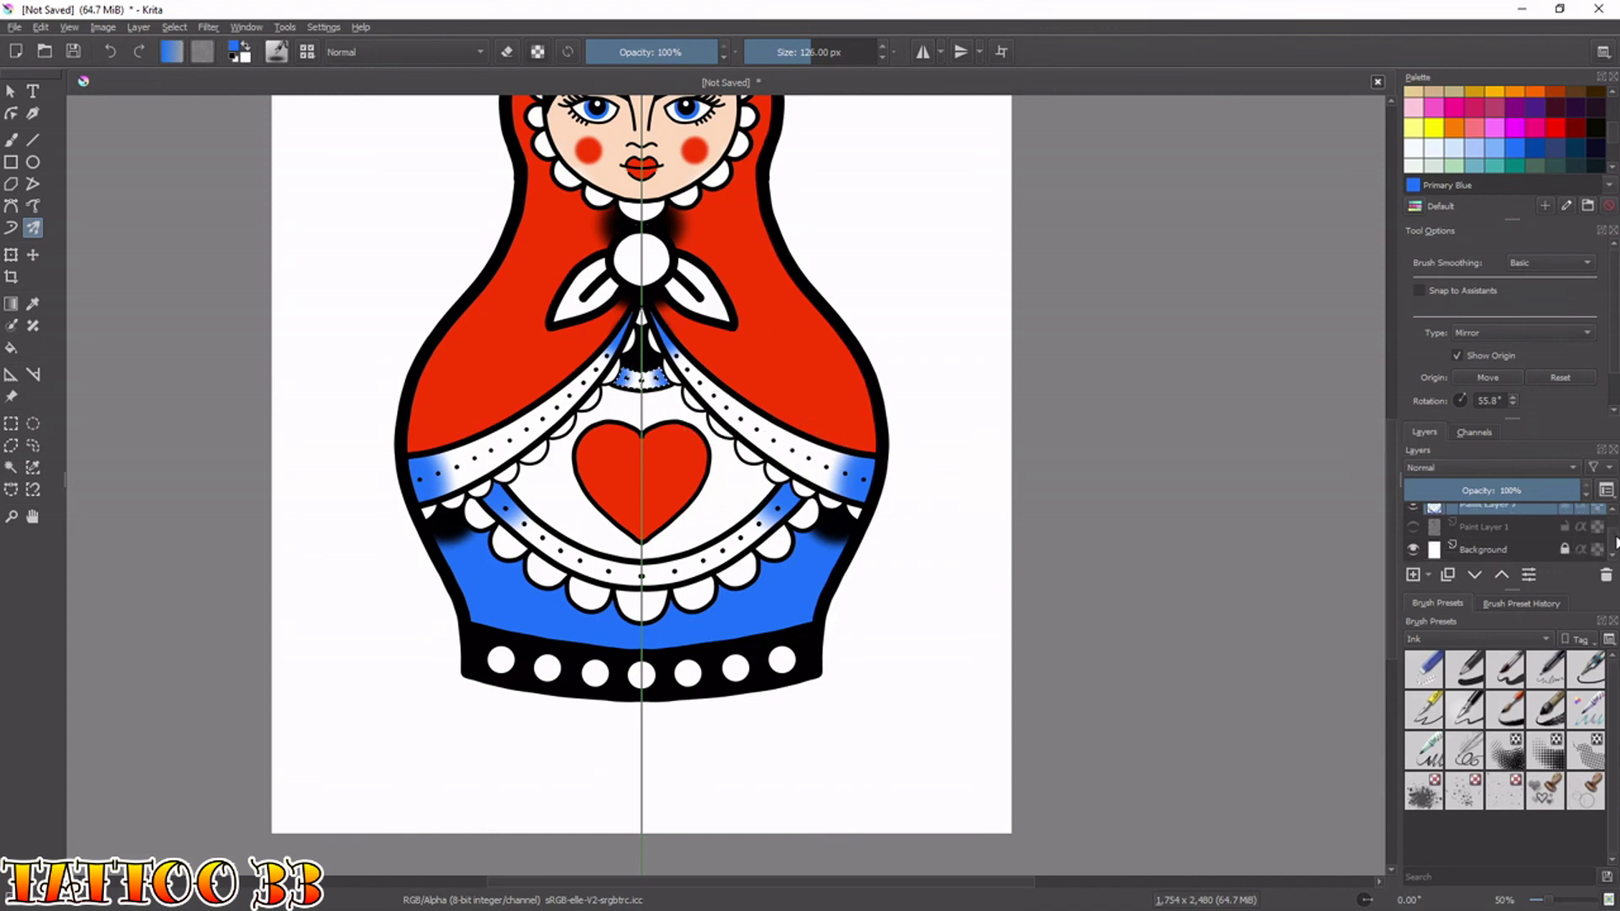
scroll(1510, 536, "up", 1)
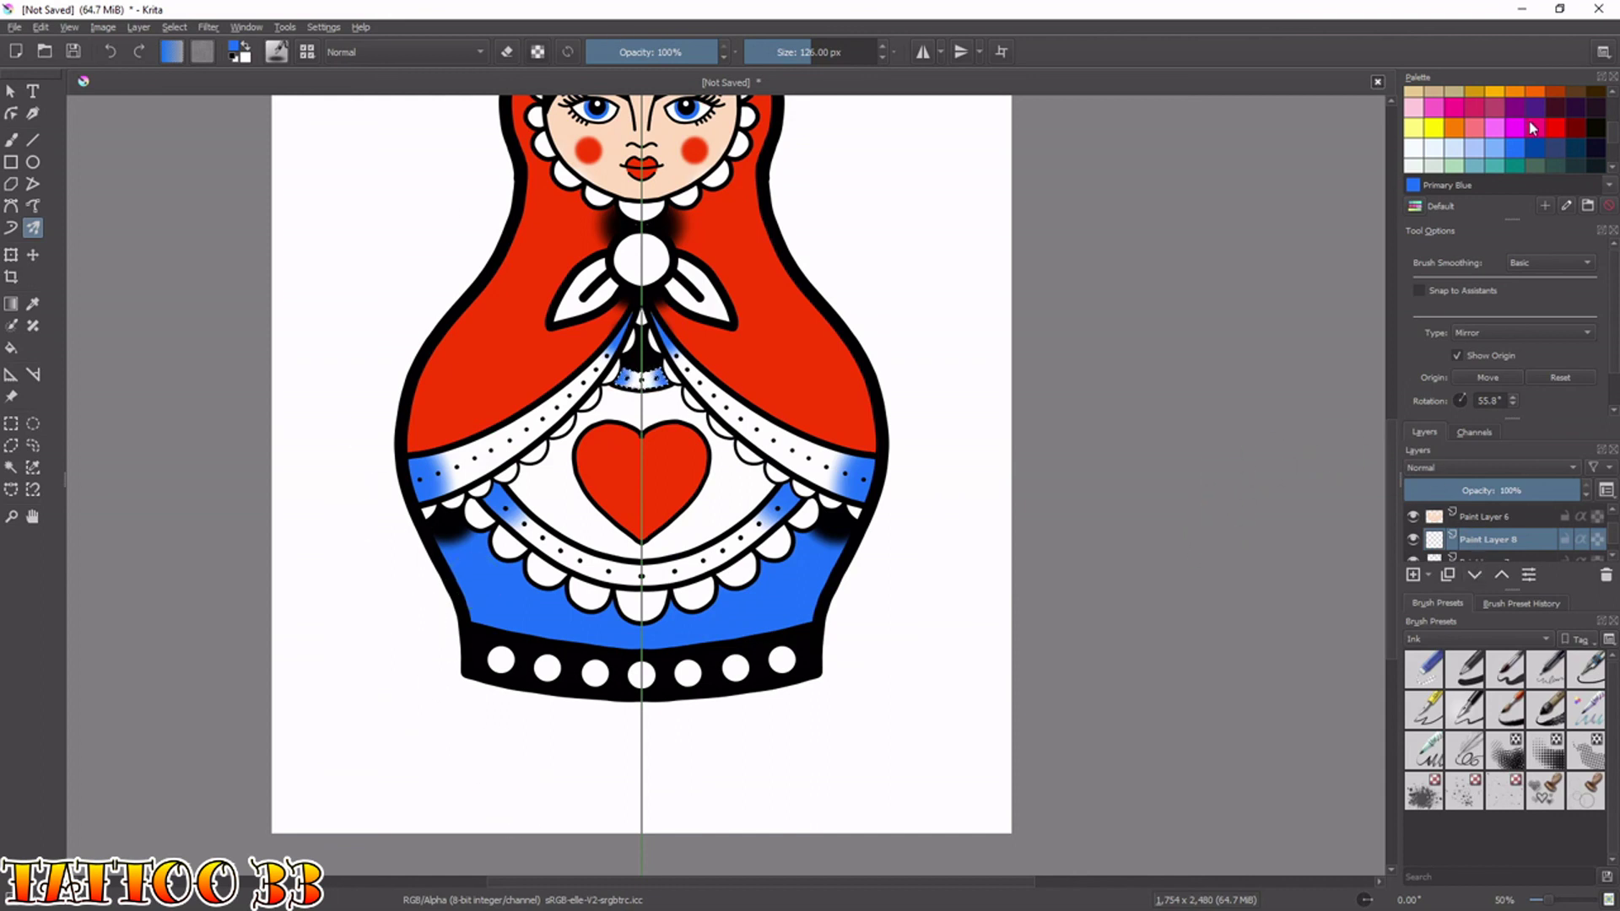
scroll(1615, 135, "up", 1)
scroll(1615, 135, "up", 2)
left_click(1494, 141)
Select the apron area around the heart from Paint Layer 2, using contiguous selection.
scroll(1612, 544, "up", 2)
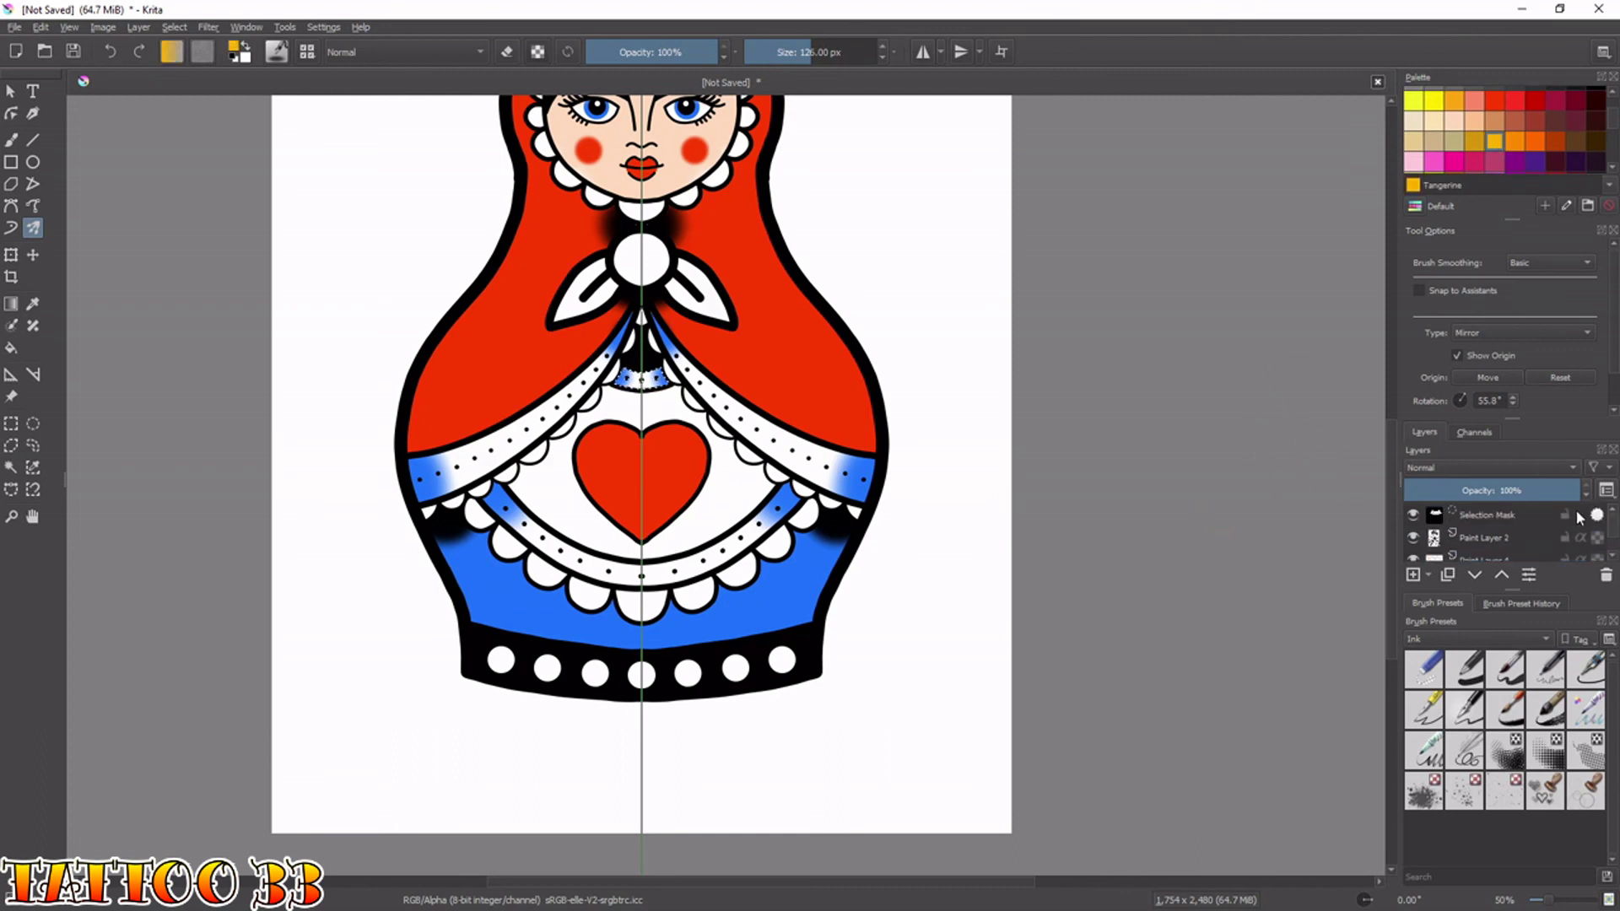
left_click(1497, 521)
left_click(1474, 539)
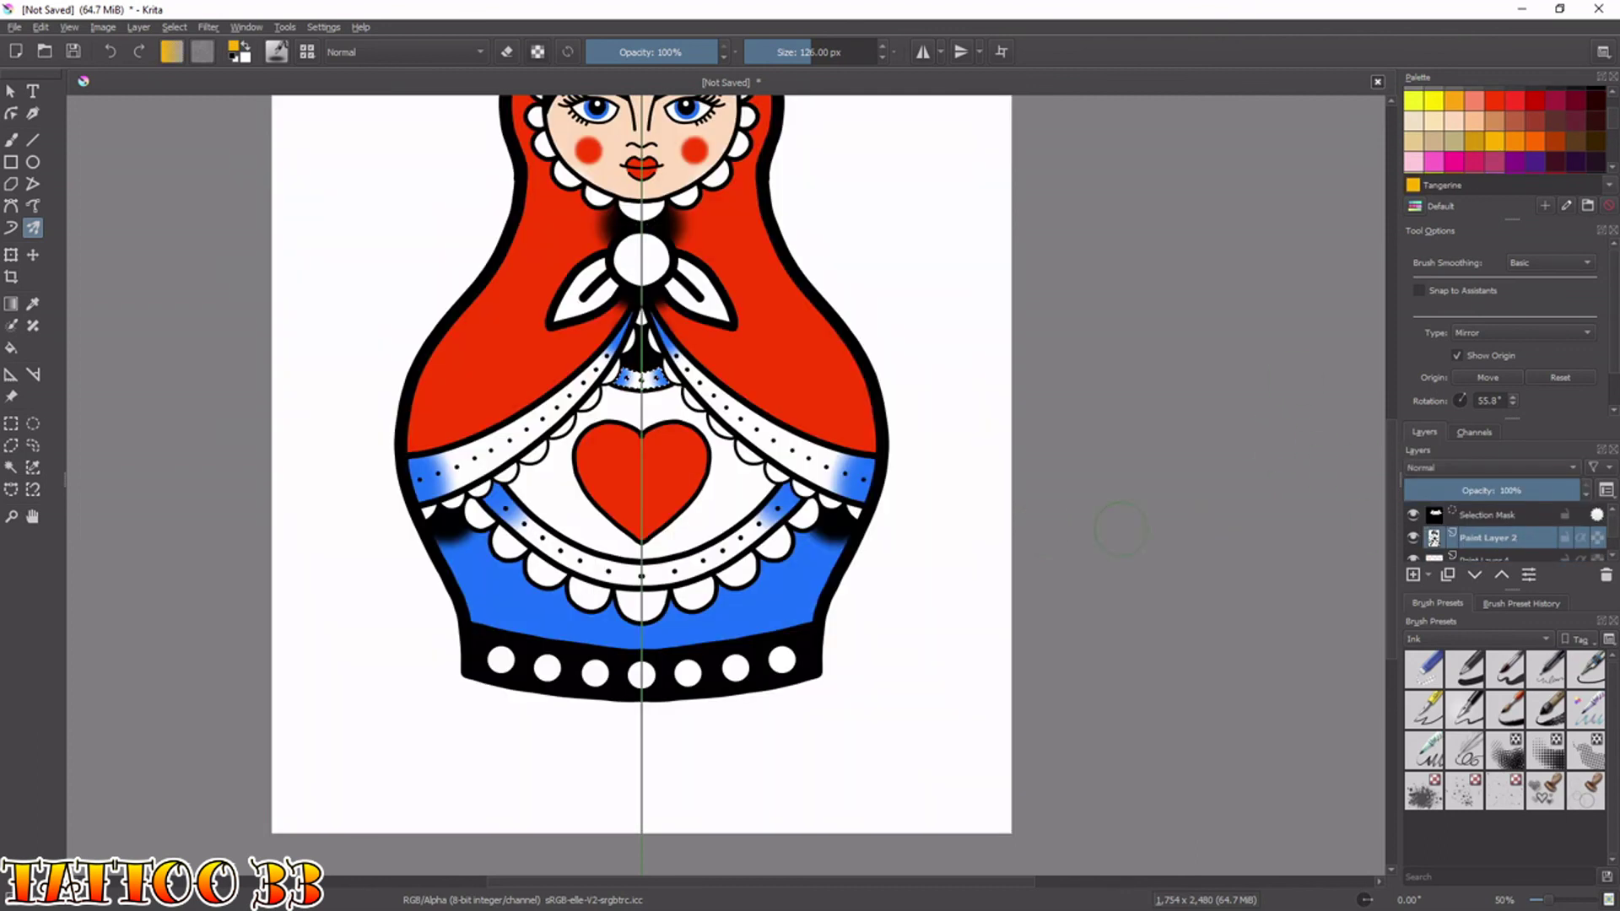
key("w")
left_click(734, 490)
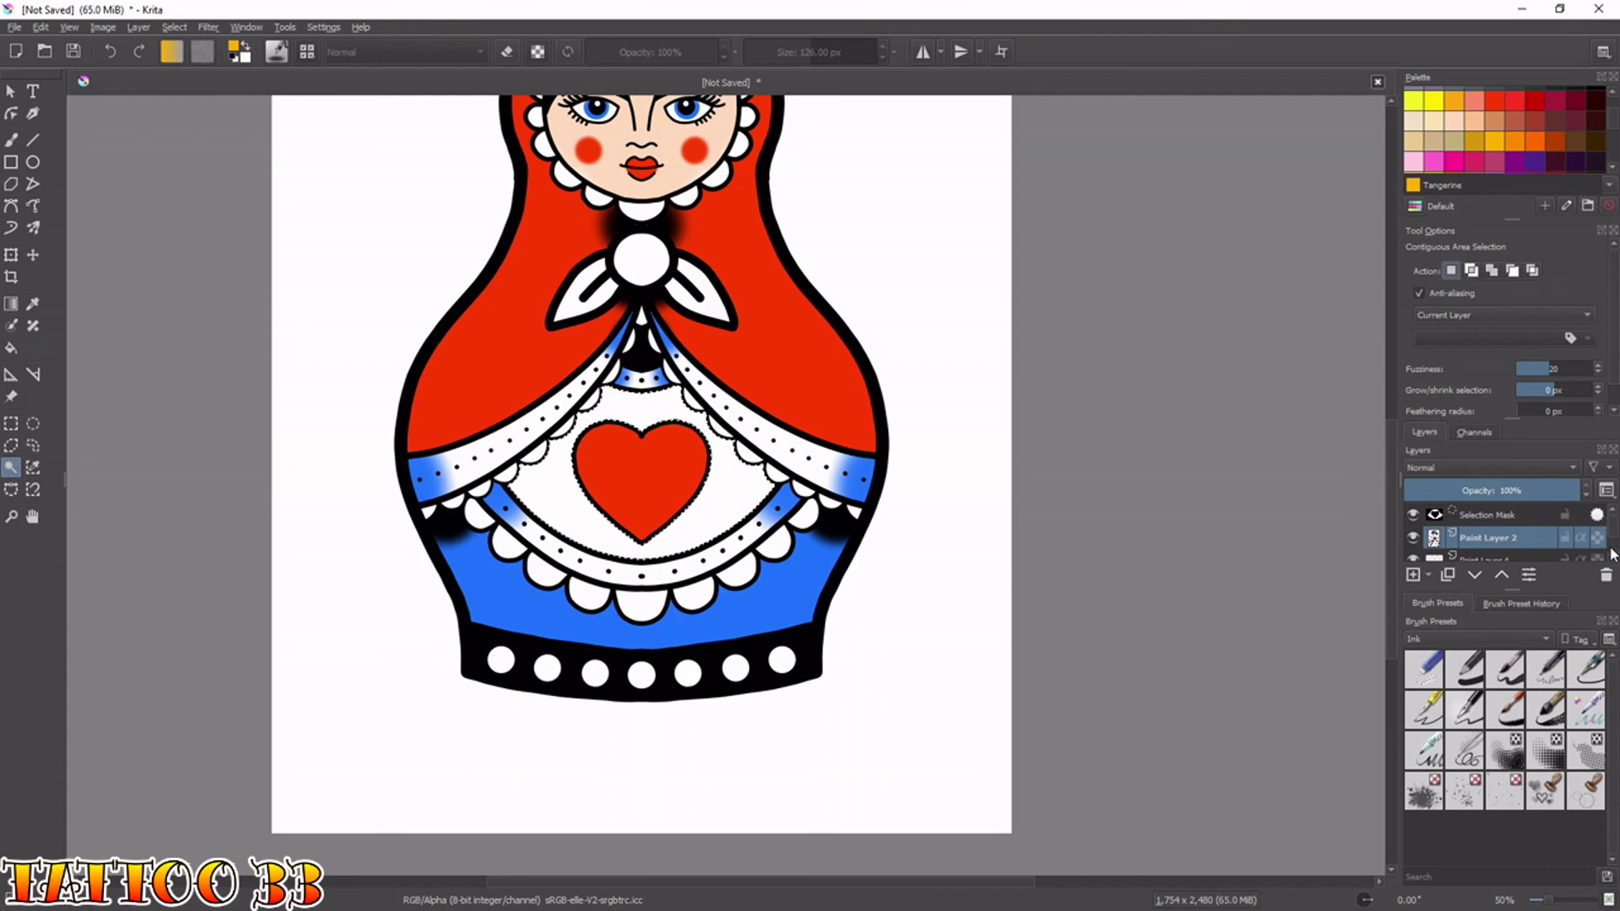
Fill the selected apron area around the heart with Tangerine on Paint Layer 8 and clear the selection.
mouse_move(1614, 528)
left_mouse_down()
mouse_move(1611, 550)
mouse_move(1608, 533)
left_mouse_up()
left_click(1484, 514)
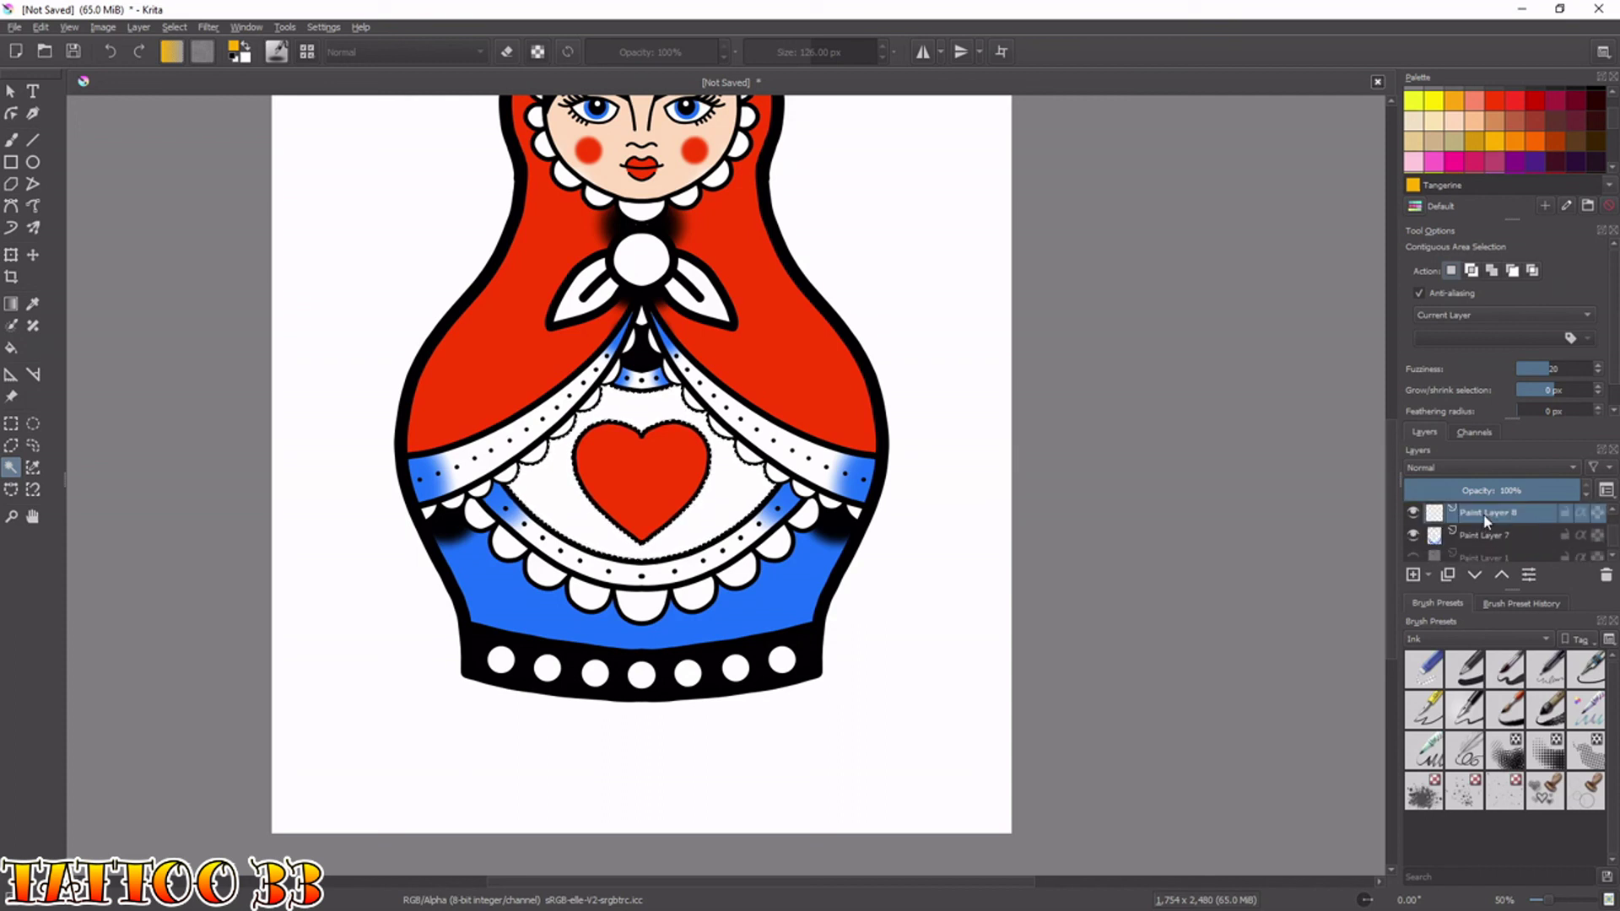
key("q")
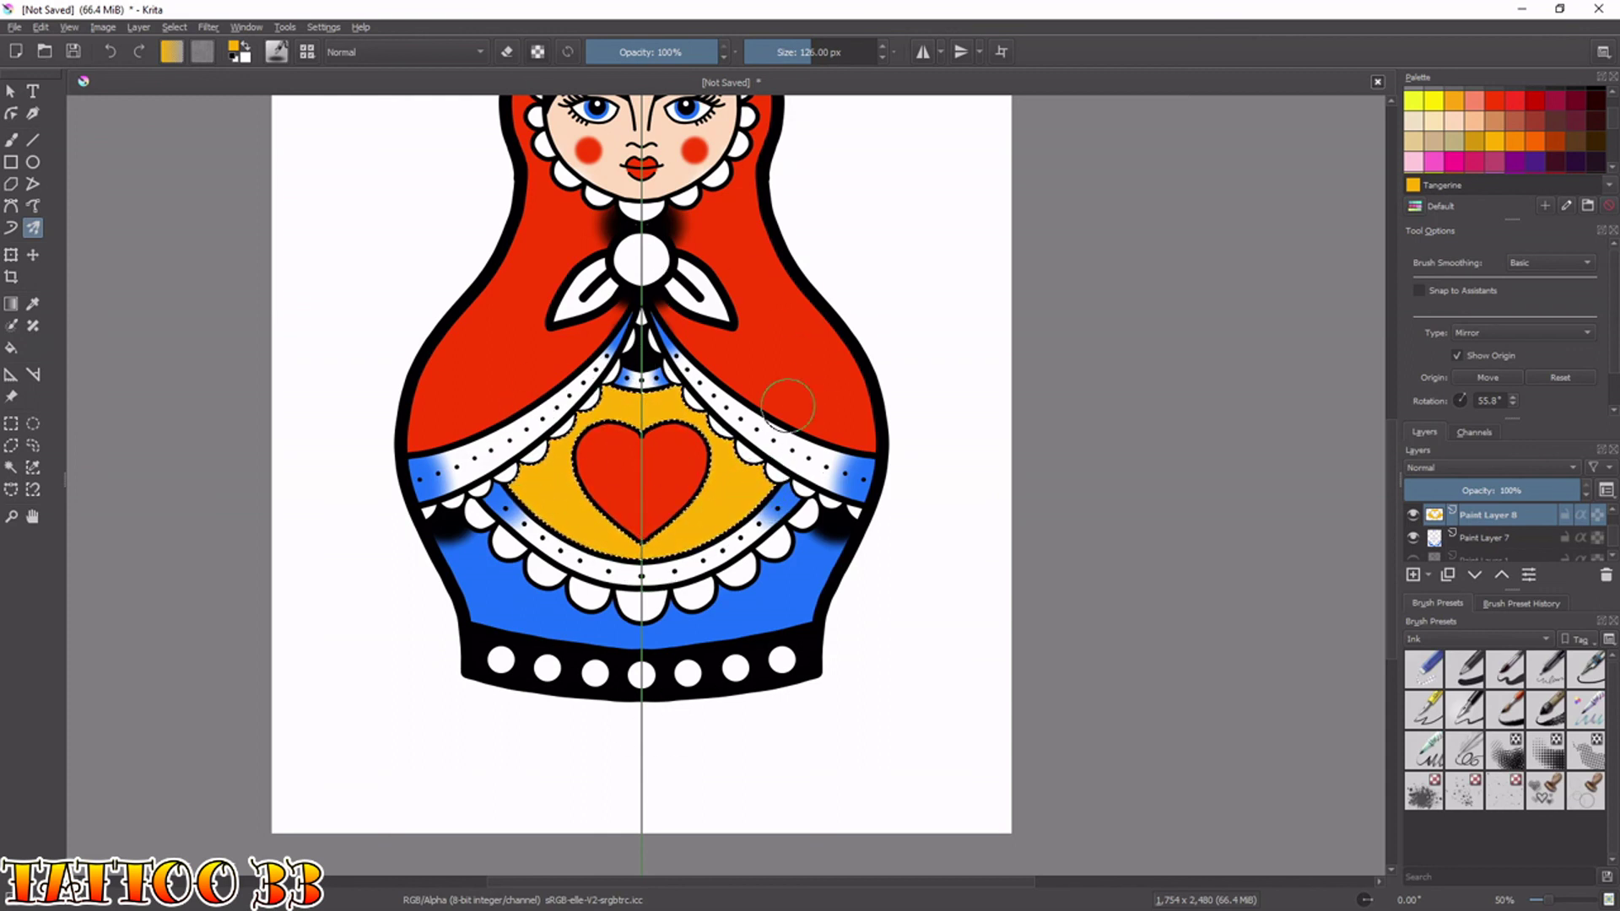
left_click_drag(739, 380, 755, 566)
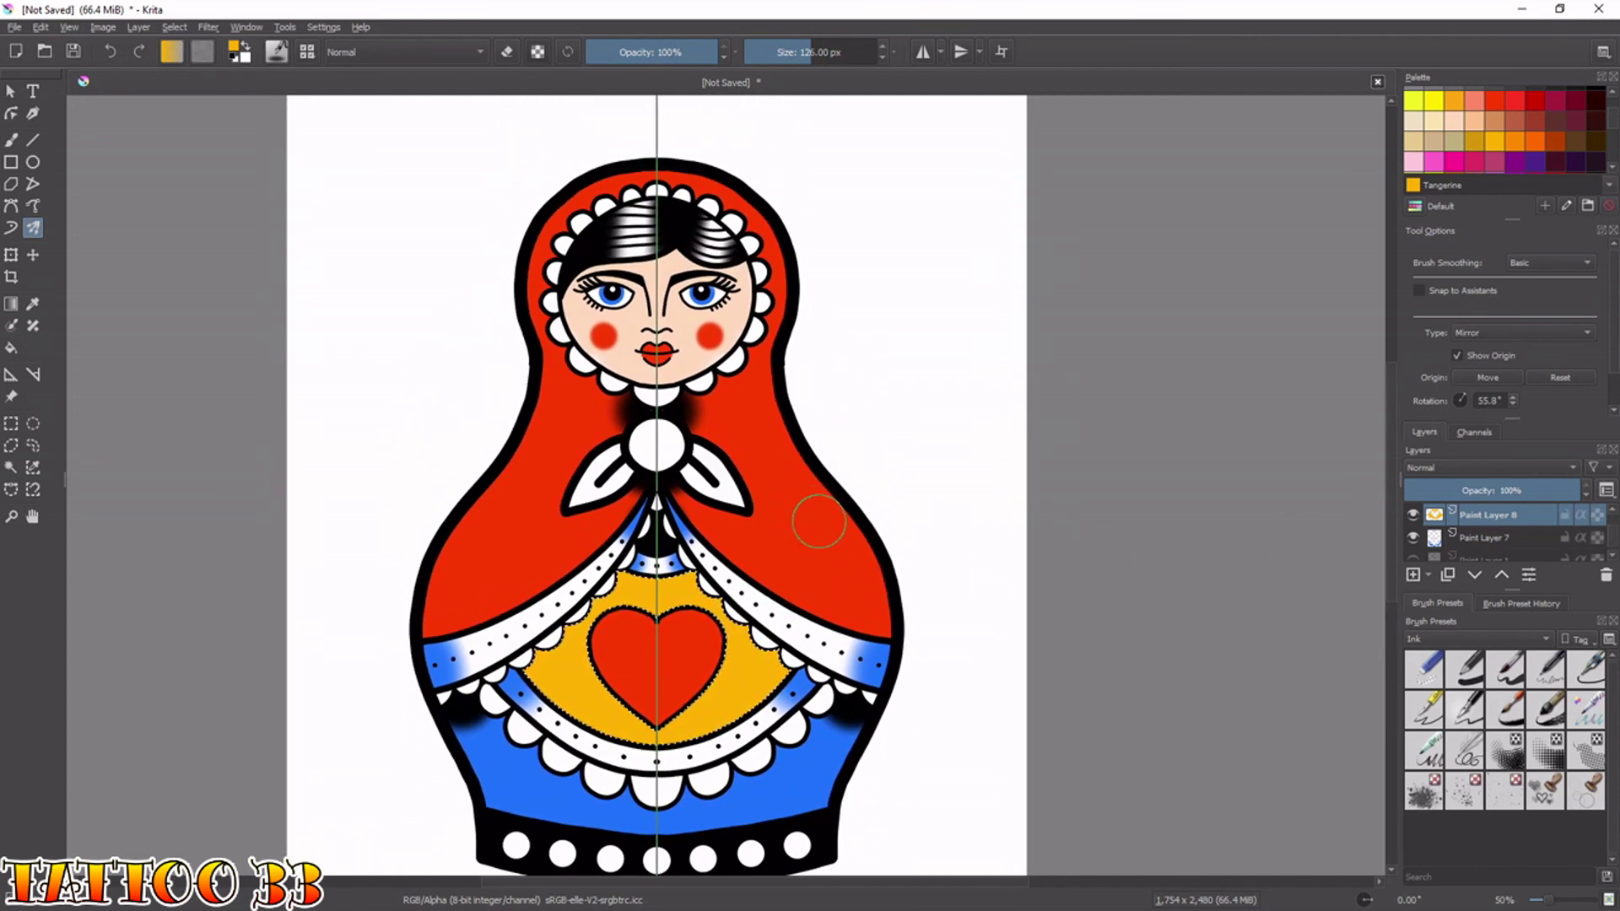
key("ctrl+shift+a")
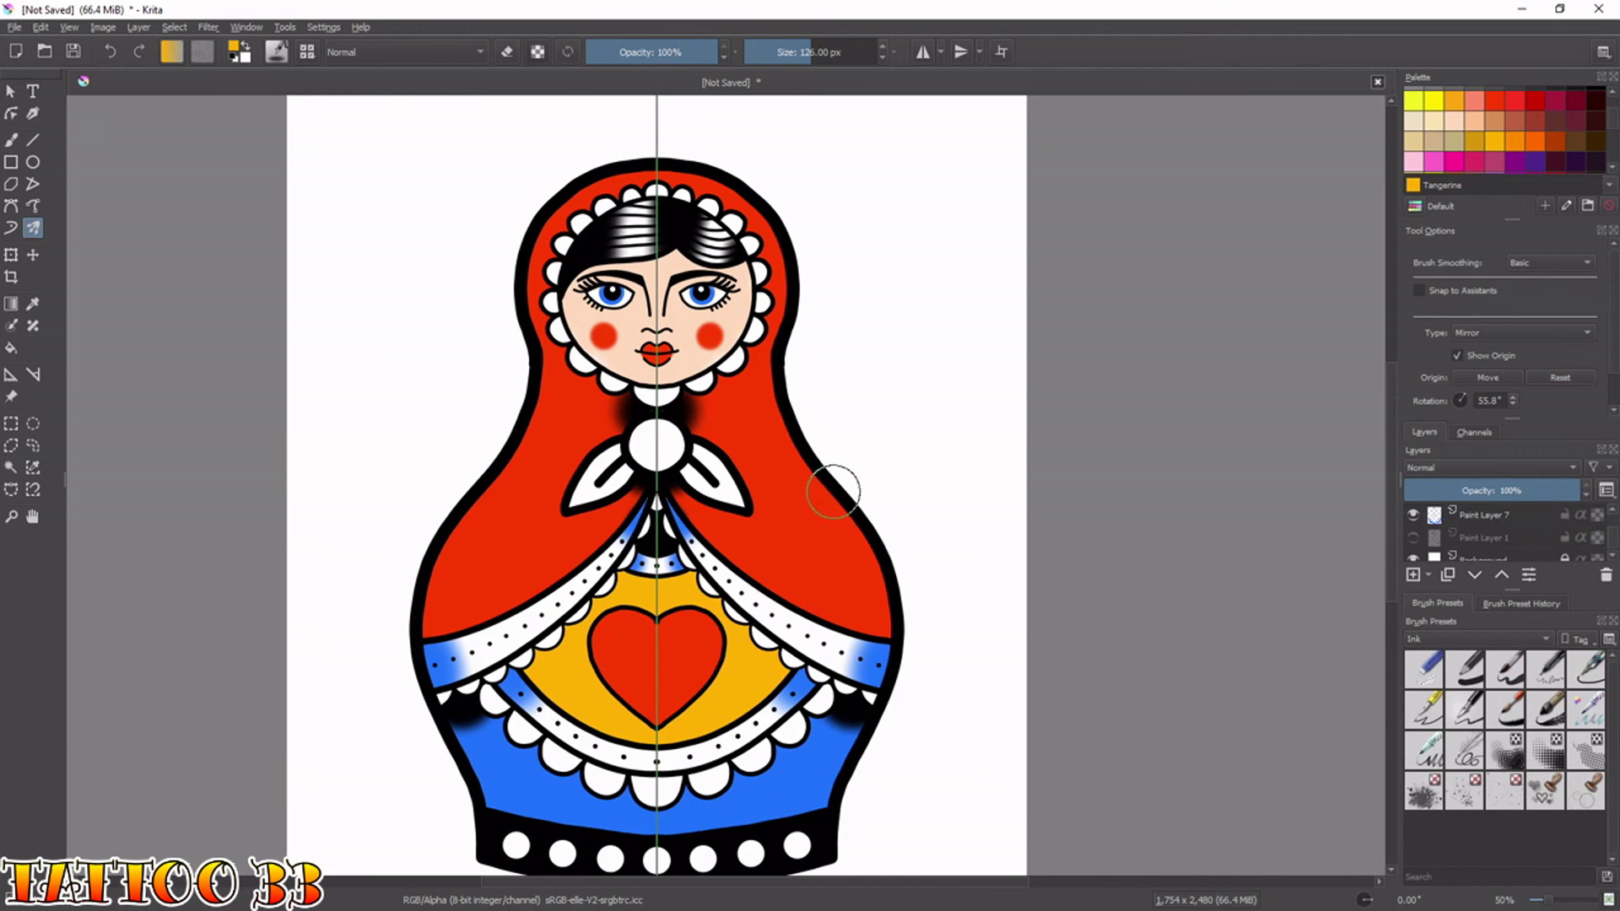
Switch to the hard liner brush and reduce its size to 16 px.
right_click(835, 489)
left_click(898, 581)
mouse_move(478, 580)
left_mouse_down("shift")
mouse_move(492, 580)
mouse_move(460, 580)
mouse_move(549, 576)
mouse_move(600, 600)
left_mouse_up("shift")
key("6")
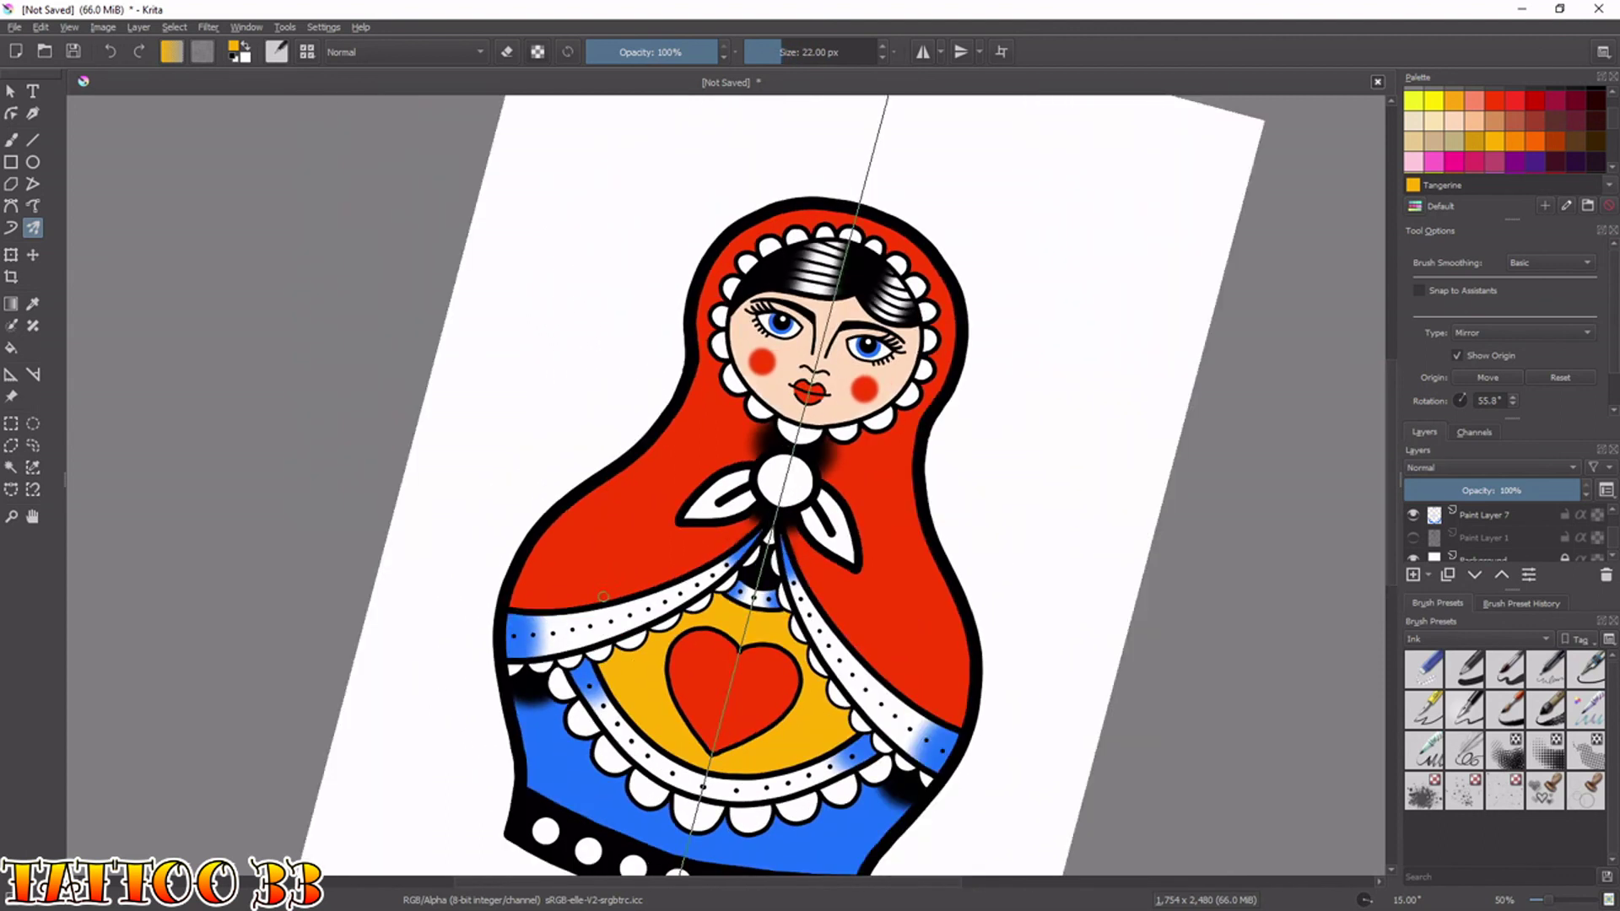
key("5")
key("ctrl+plus")
key("ctrl+plus")
left_click_drag(614, 629, 681, 481)
key("bracketleft")
key("bracketleft")
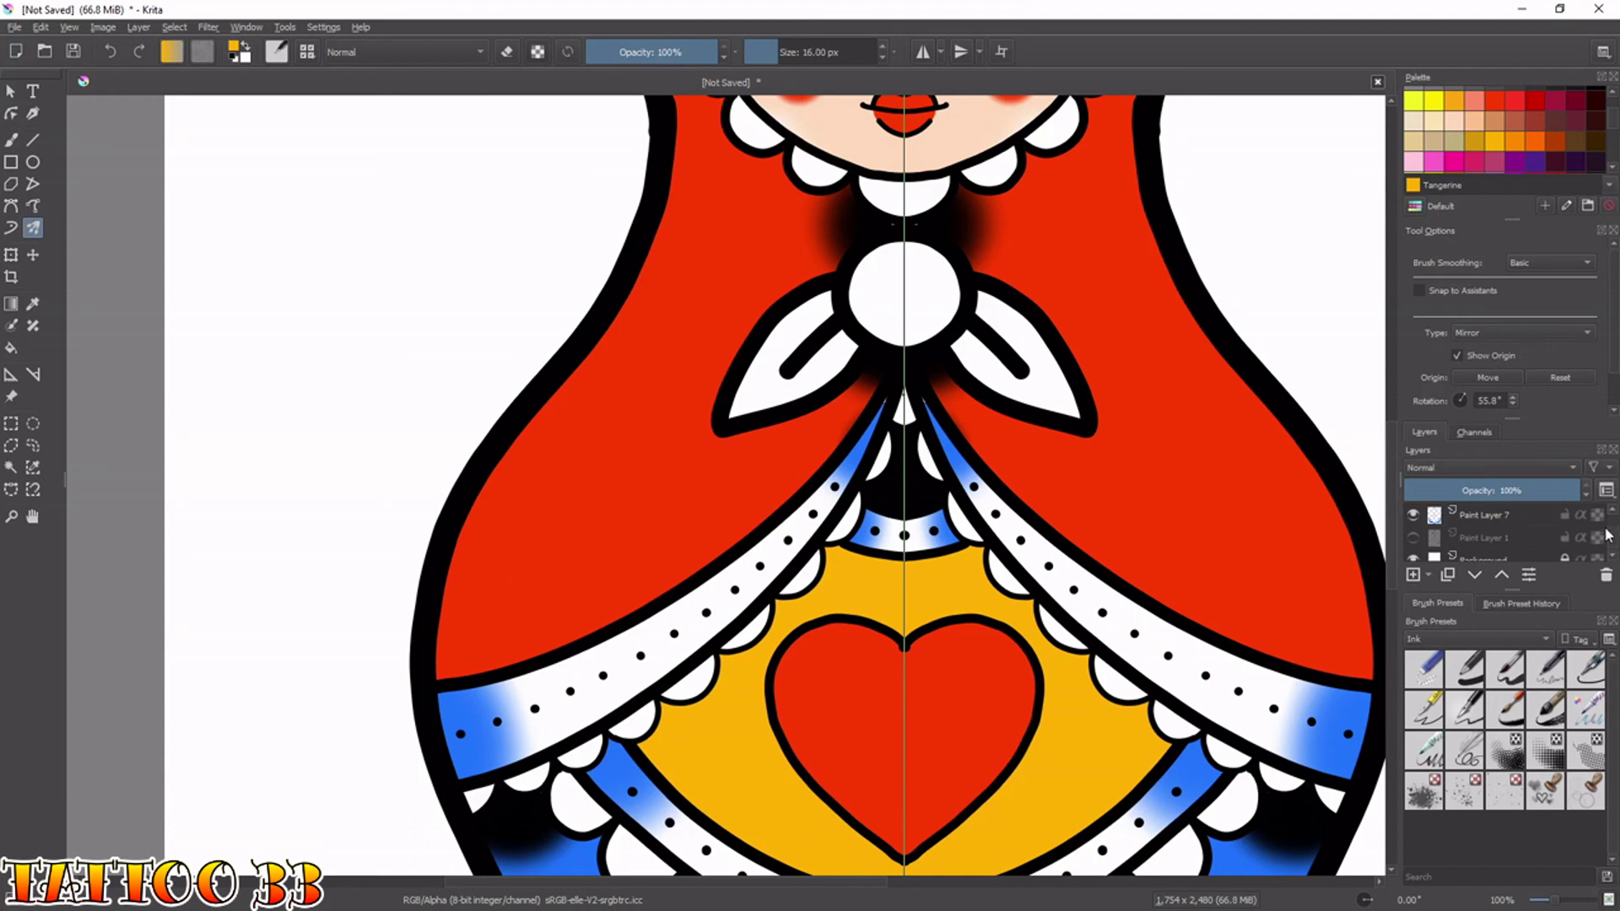
Move Paint Layer 8 up the stack to directly above Paint Layer 5.
left_click_drag(1613, 540, 1613, 535)
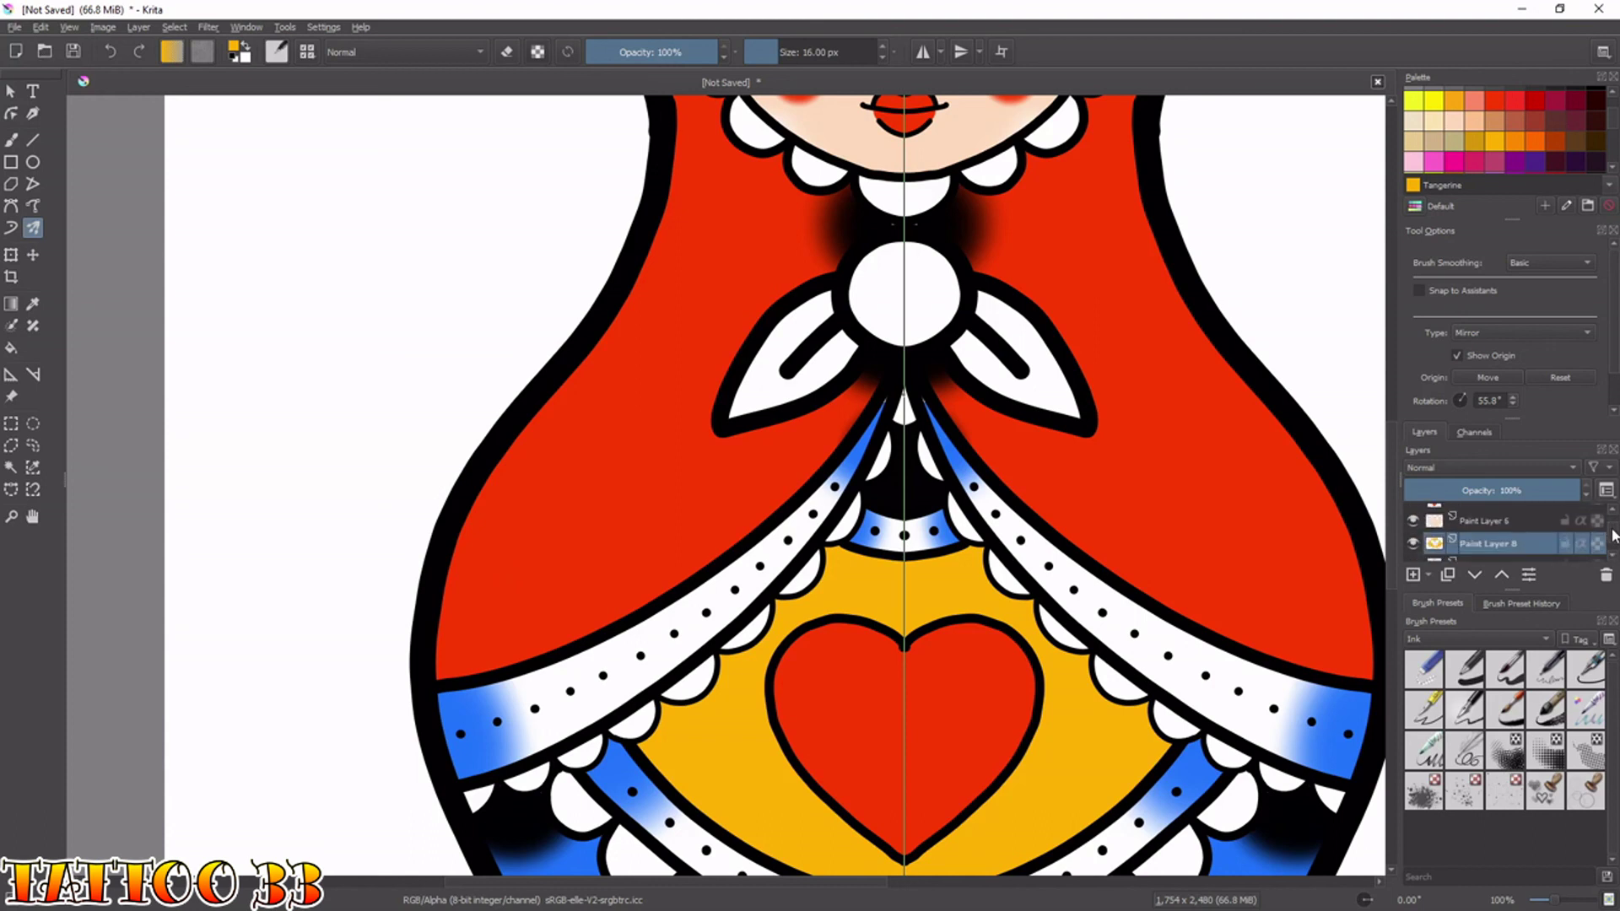
left_click(1502, 576)
left_click(1502, 576)
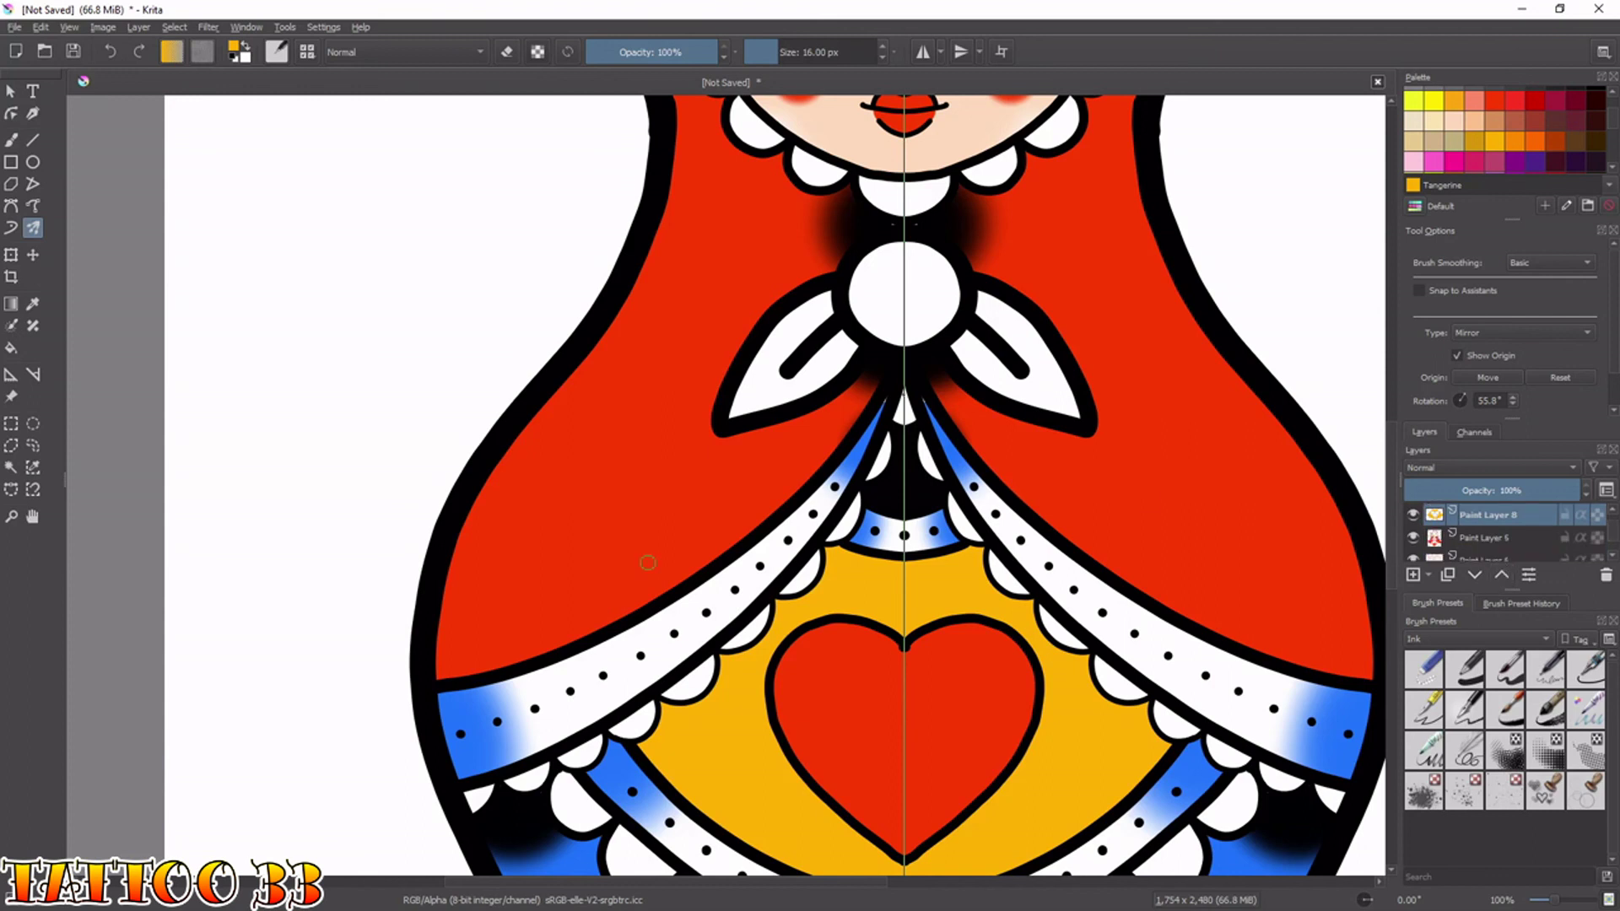
Dot mirrored Tangerine clusters of three over the red headscarf from the hem up to the knot, plus a single dot beneath each knot end.
left_click(499, 607)
left_click(547, 586)
left_click(505, 565)
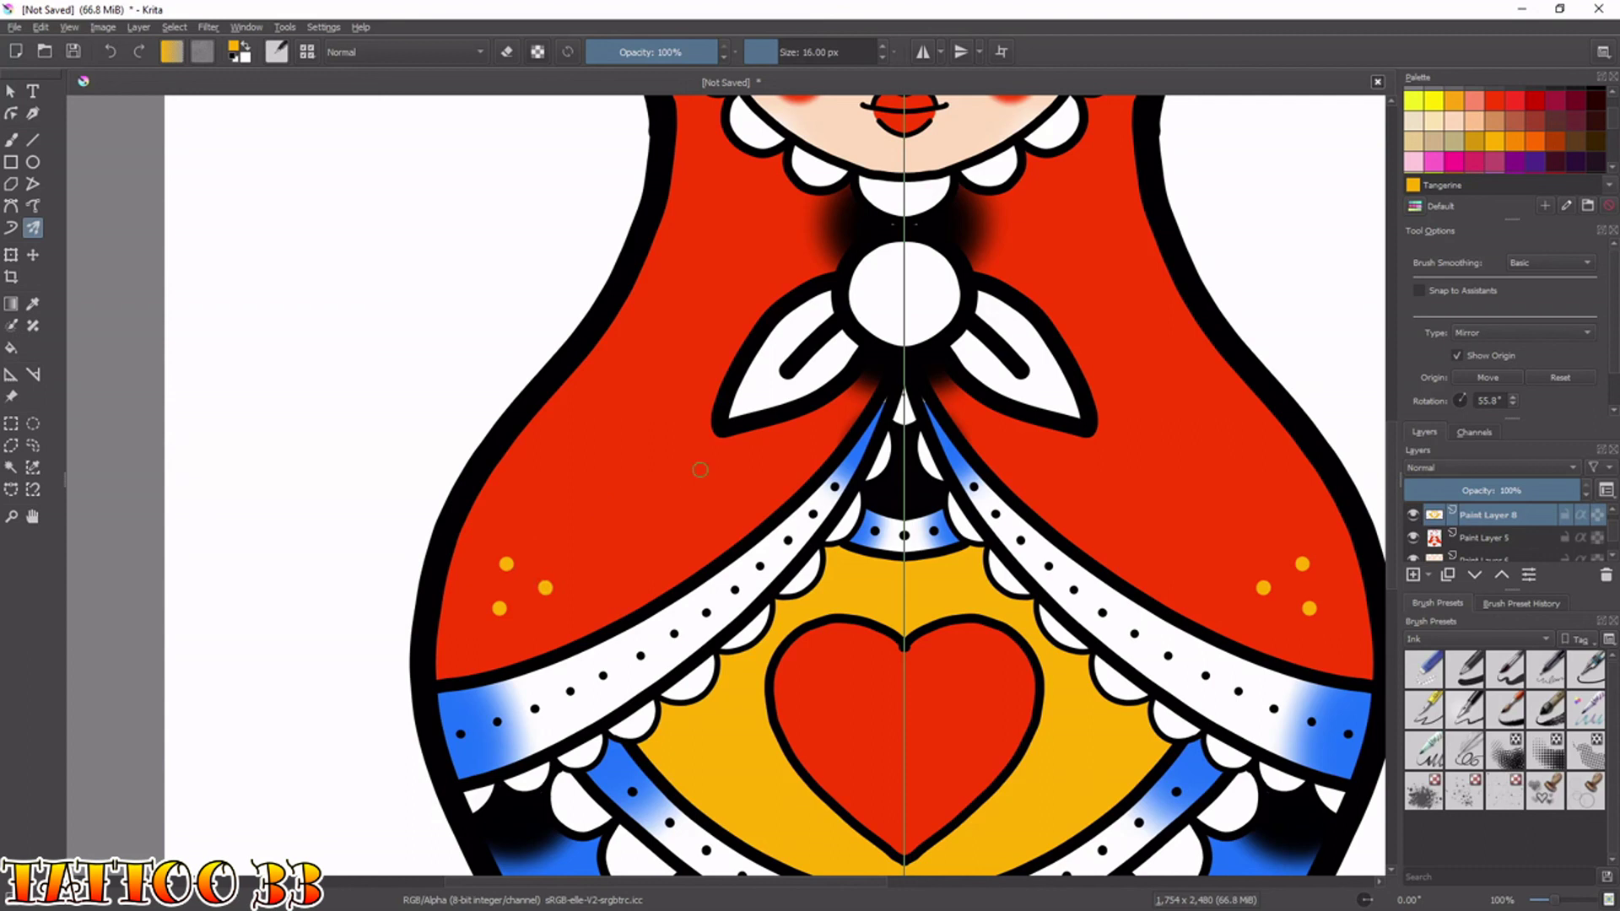
left_click(672, 517)
left_click(715, 487)
left_click(672, 471)
left_click(807, 420)
left_click(570, 460)
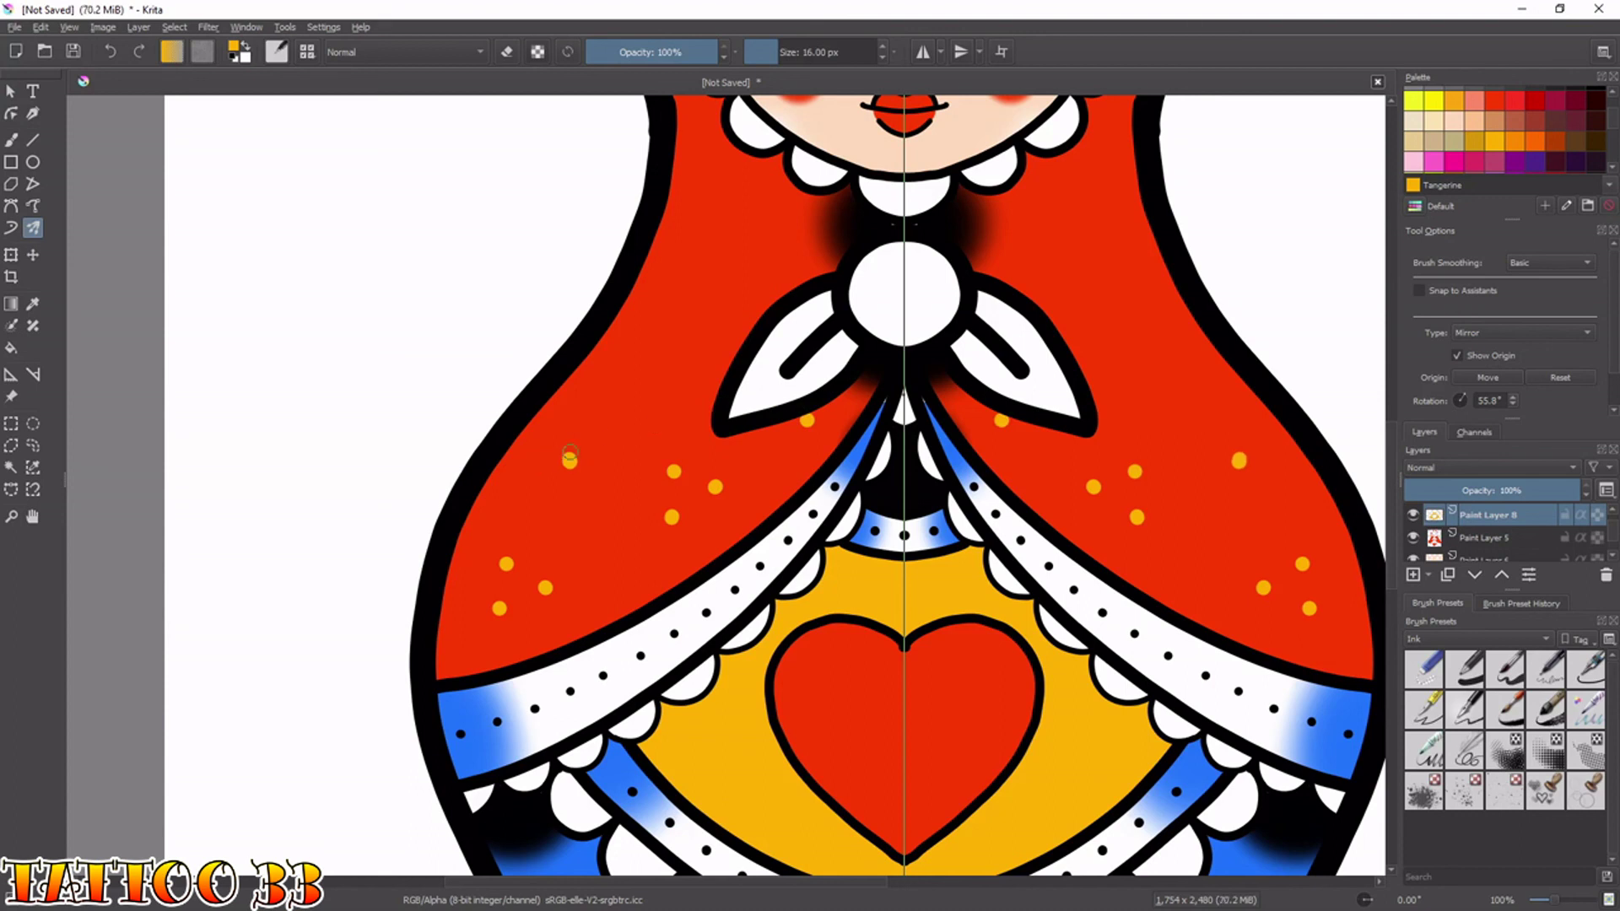
left_click(576, 414)
left_click(533, 437)
left_click(670, 319)
left_click(703, 274)
left_click(712, 309)
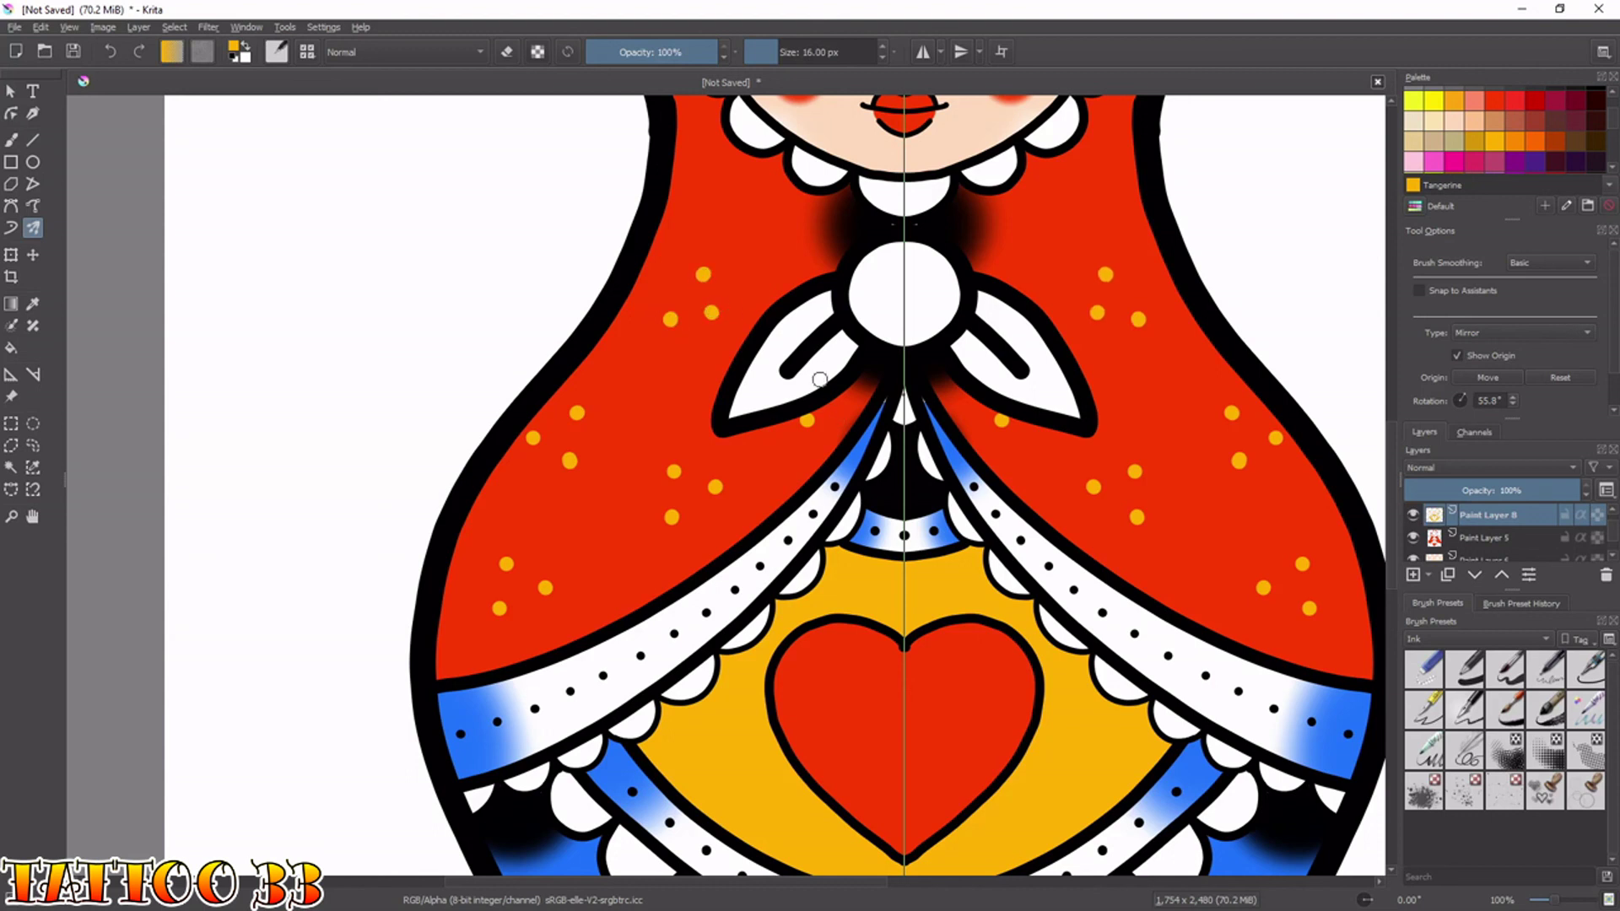
Continue the mirrored Tangerine dots on the headscarf beside the chin, along the temples and over the crown.
scroll(768, 254, "up", 5)
left_click(721, 421)
left_click(723, 379)
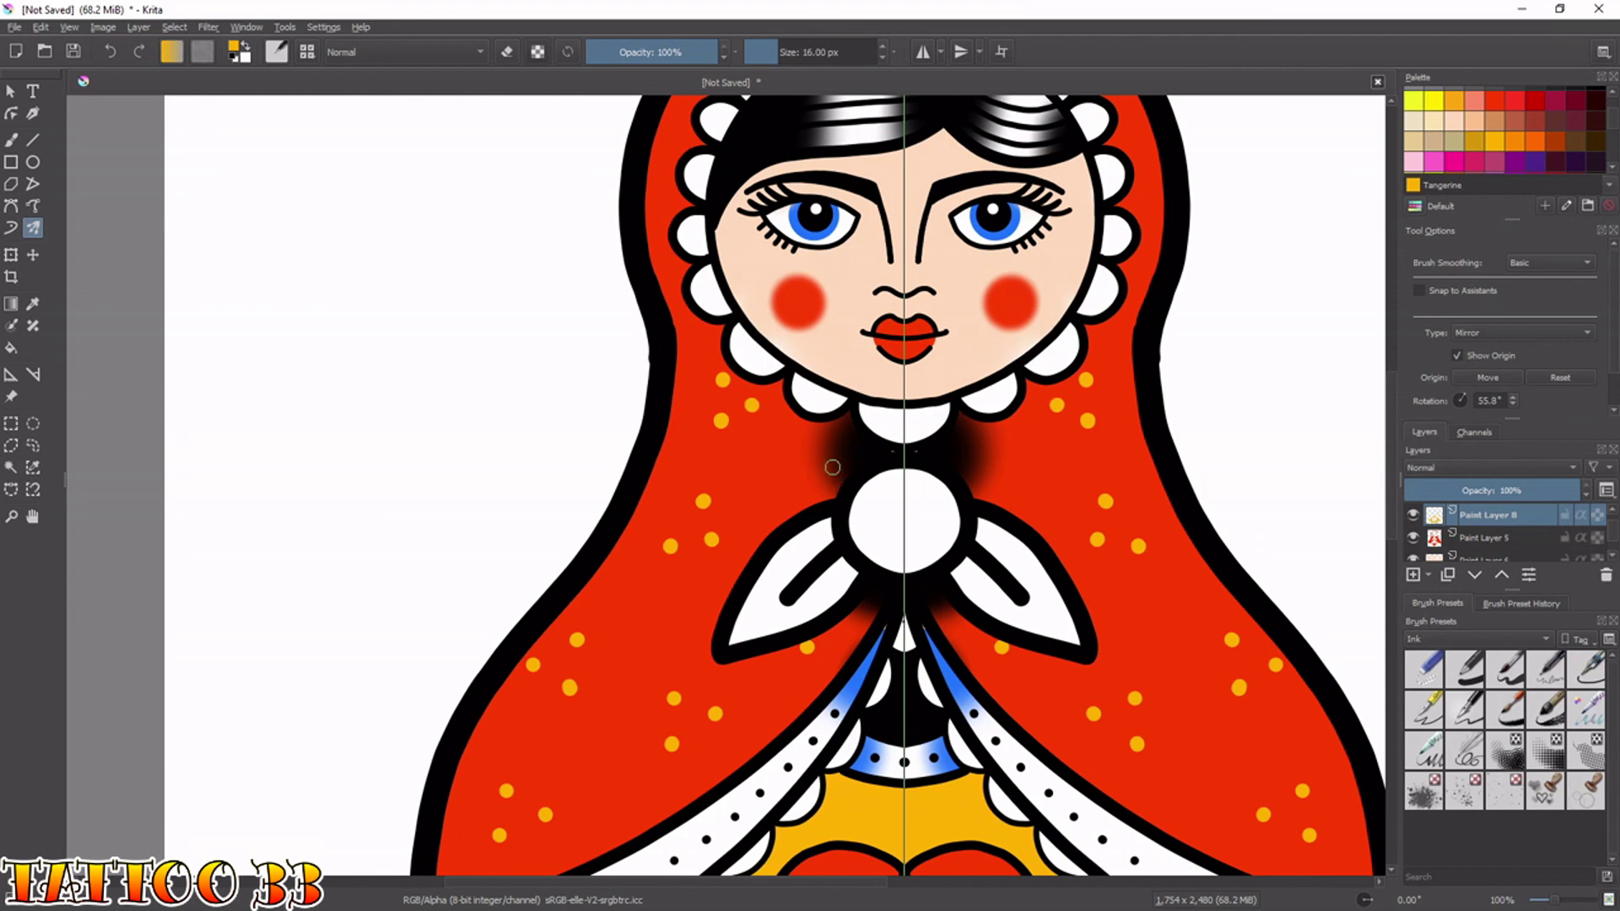
left_click_drag(720, 287, 736, 517)
left_click(693, 365)
key("ctrl+z")
left_click(694, 362)
left_click(707, 329)
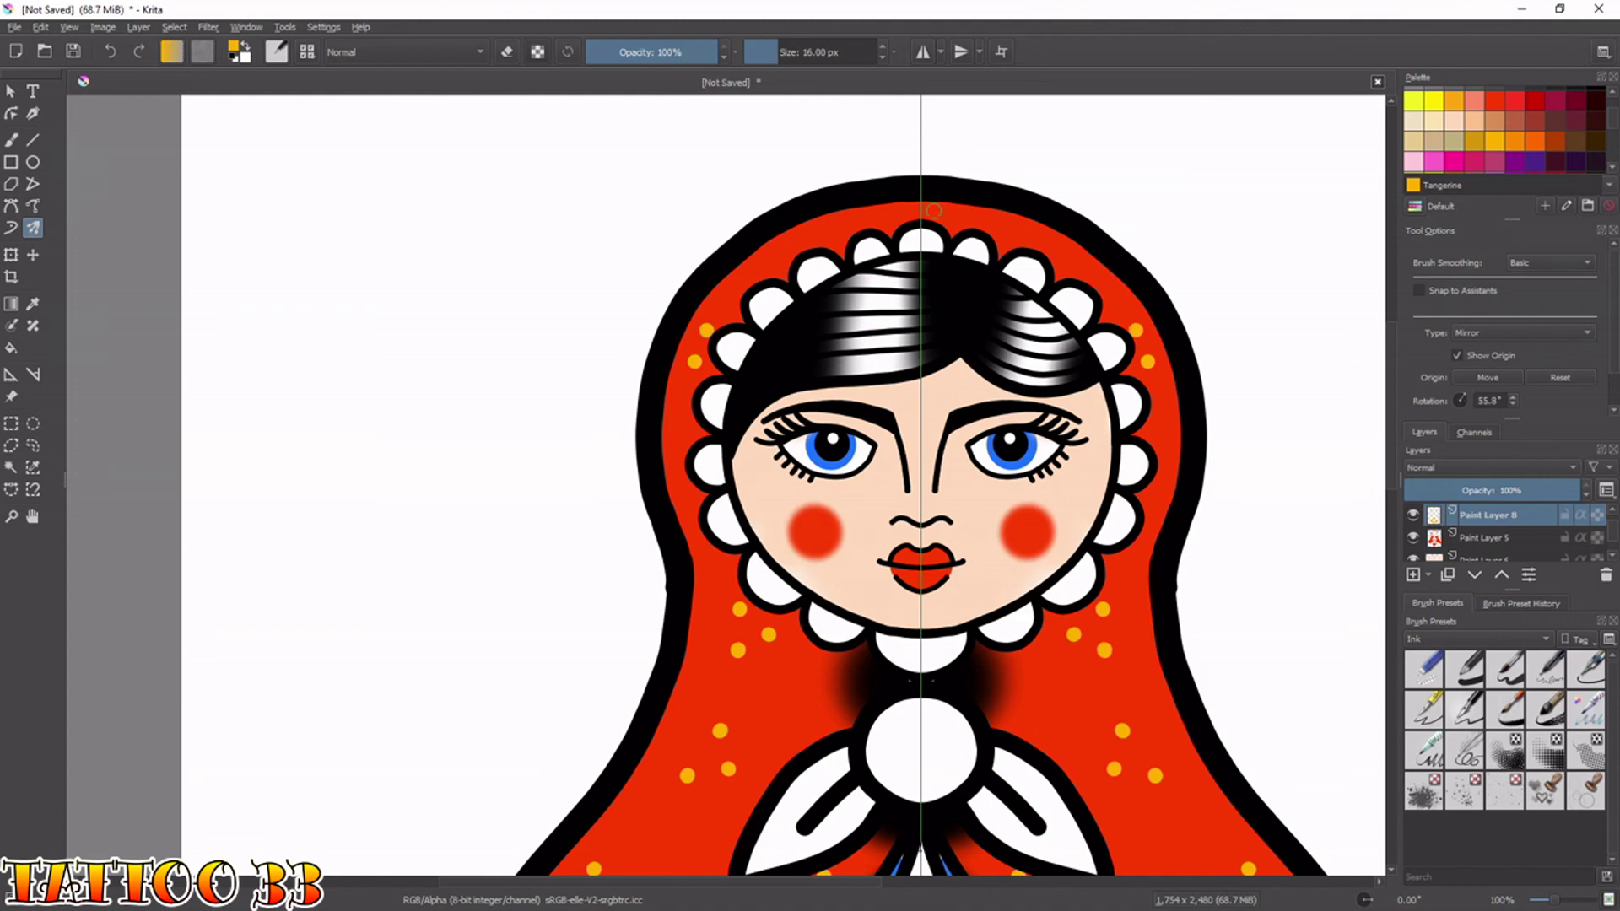
left_click(891, 212)
left_click(773, 257)
left_click(804, 237)
key("minus")
key("minus")
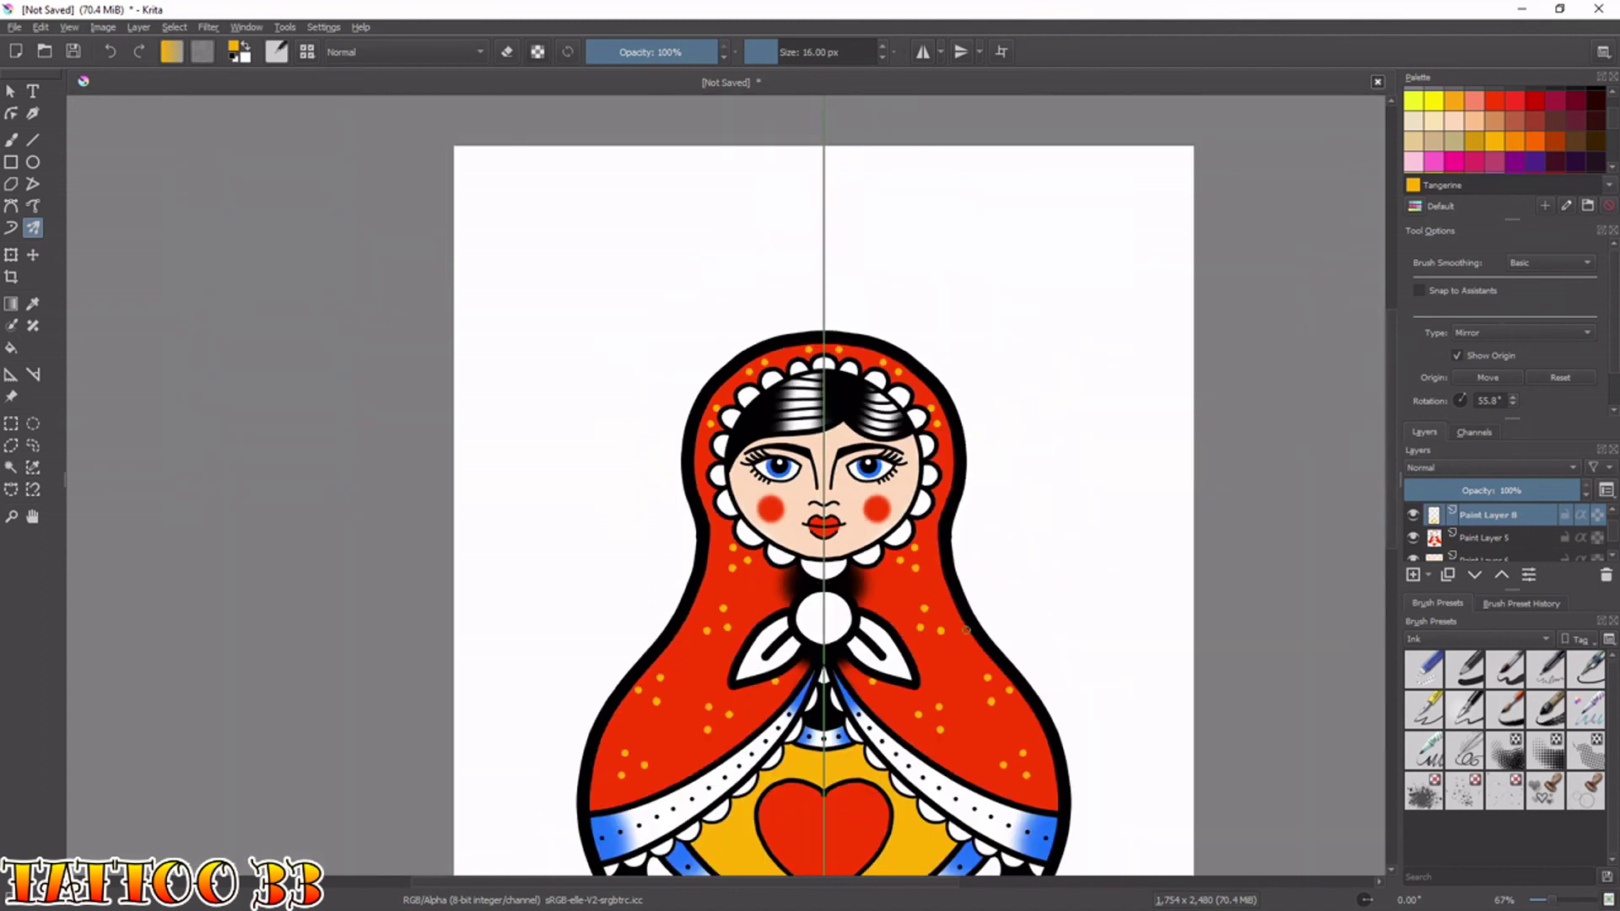
left_click_drag(1024, 549, 930, 306)
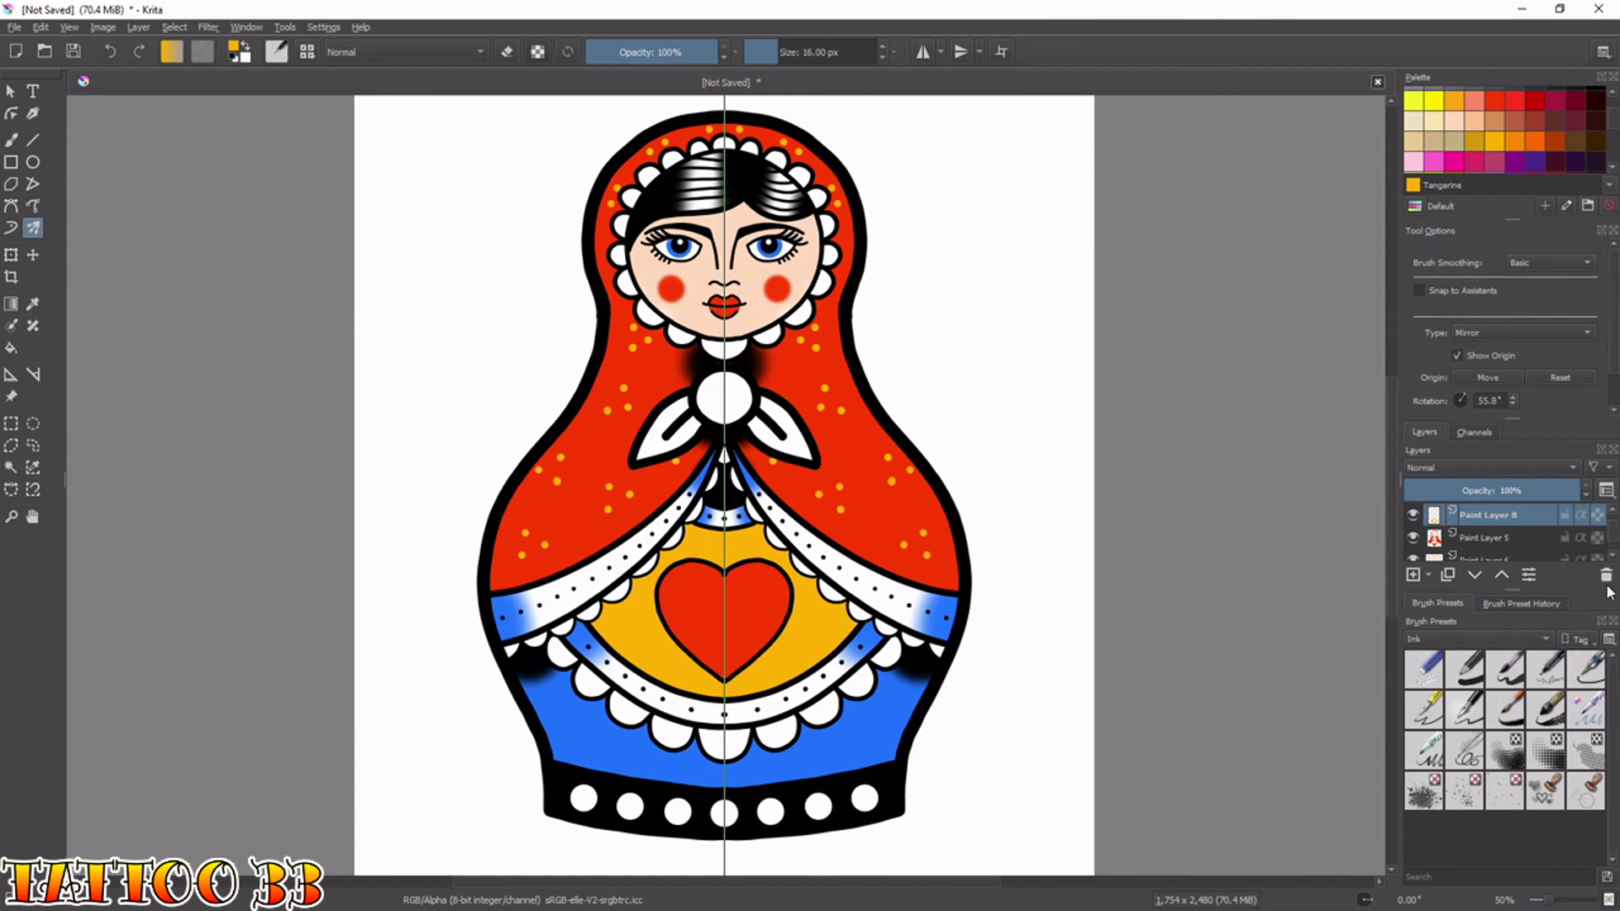
Make Paint Layer 2 active, swap the painting colour to black and pick the hard liner brush at 22 px.
scroll(1589, 523, "up", 2)
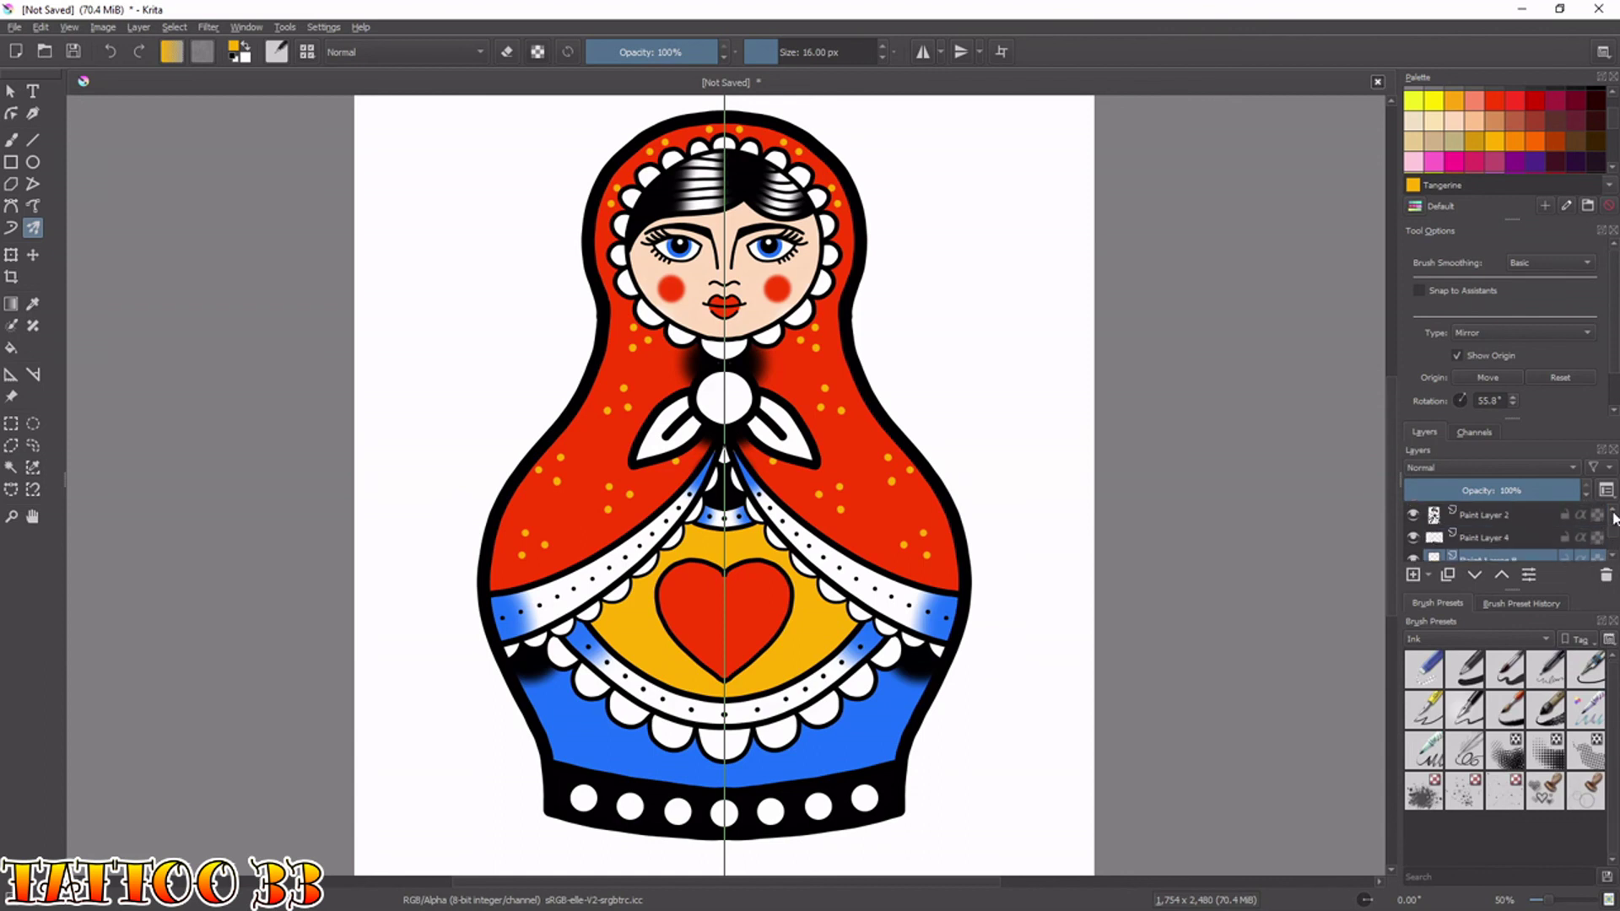
left_click(1511, 516)
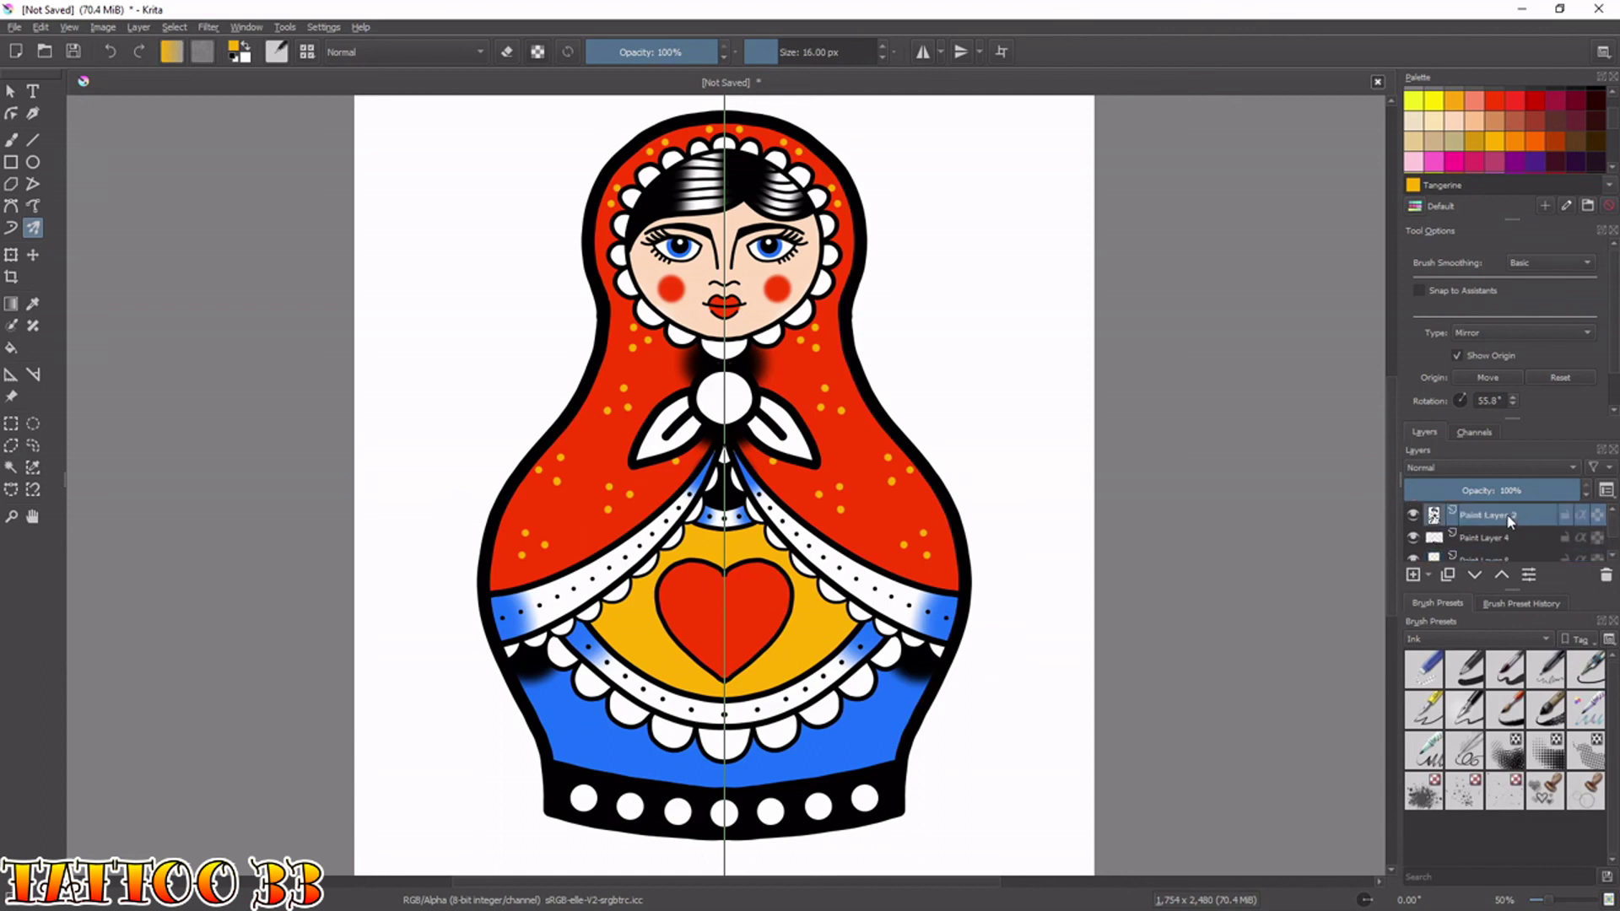
left_click(234, 57)
right_click(947, 481)
left_click(879, 569)
right_click(929, 550)
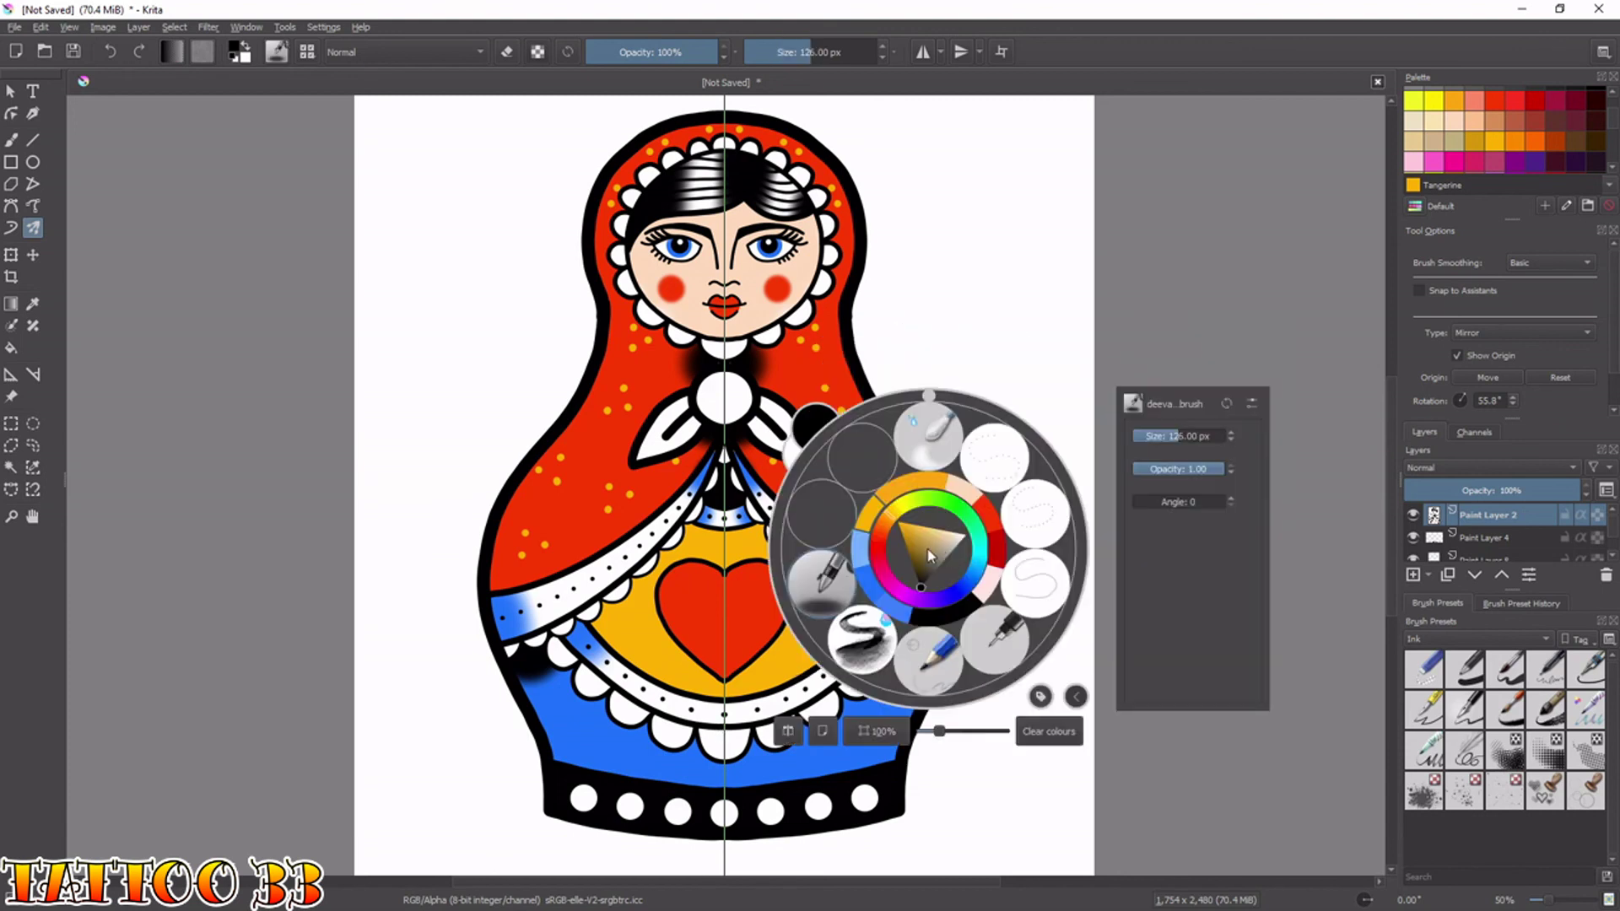
left_click(996, 637)
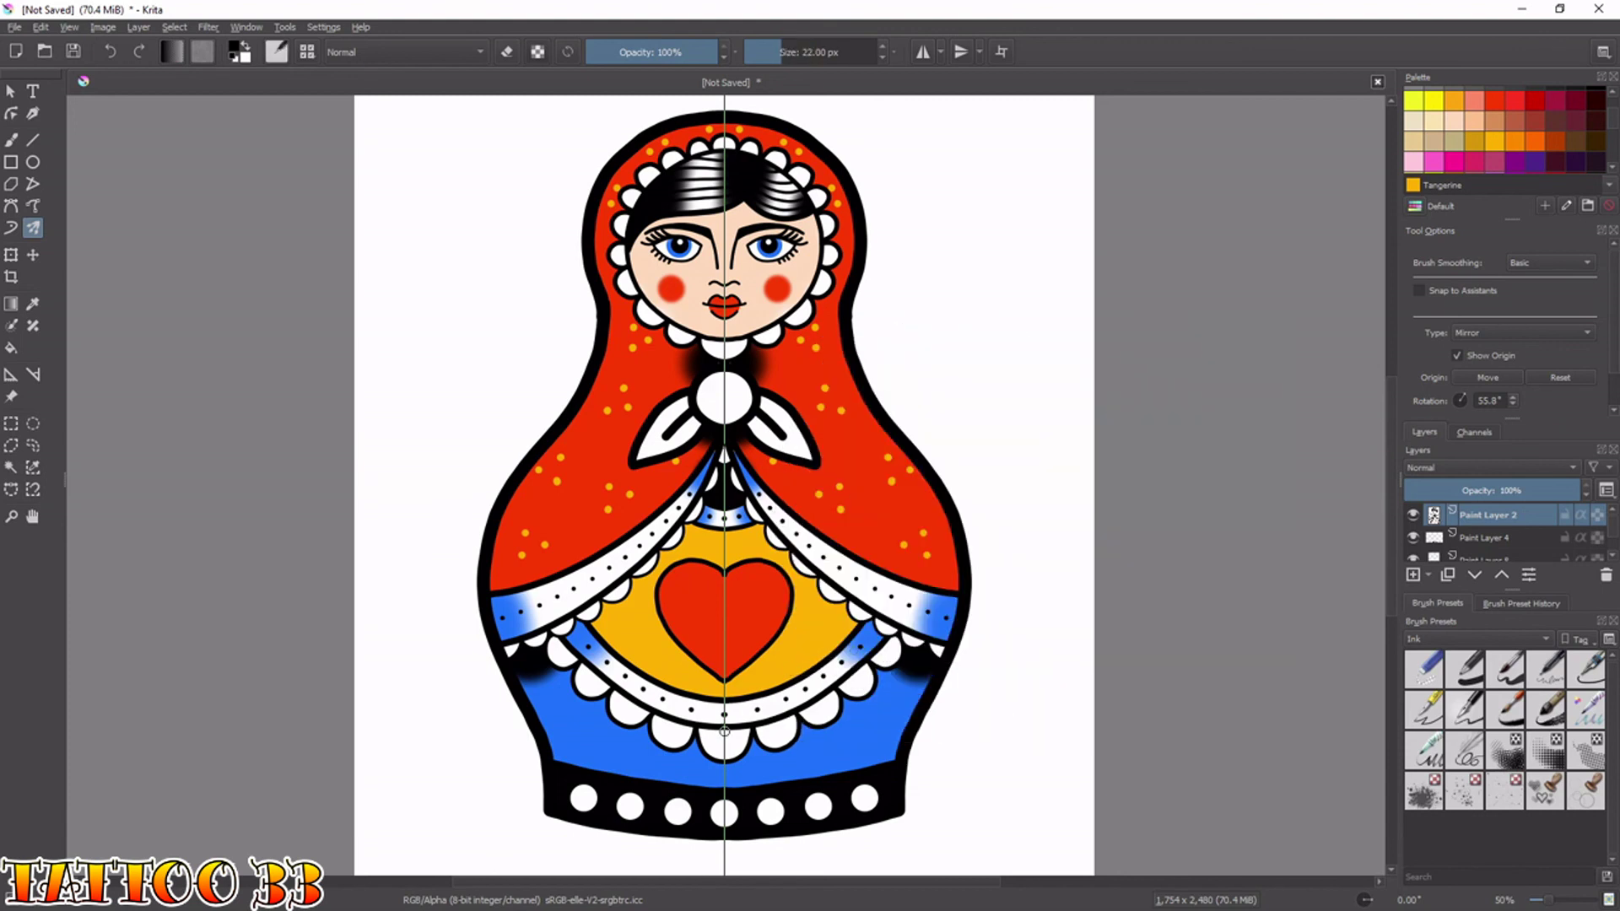
Draw a short black stroke in each scallop along the apron's lower edge with the 22 px liner.
key("ctrl+plus")
key("ctrl+plus")
key("ctrl+plus")
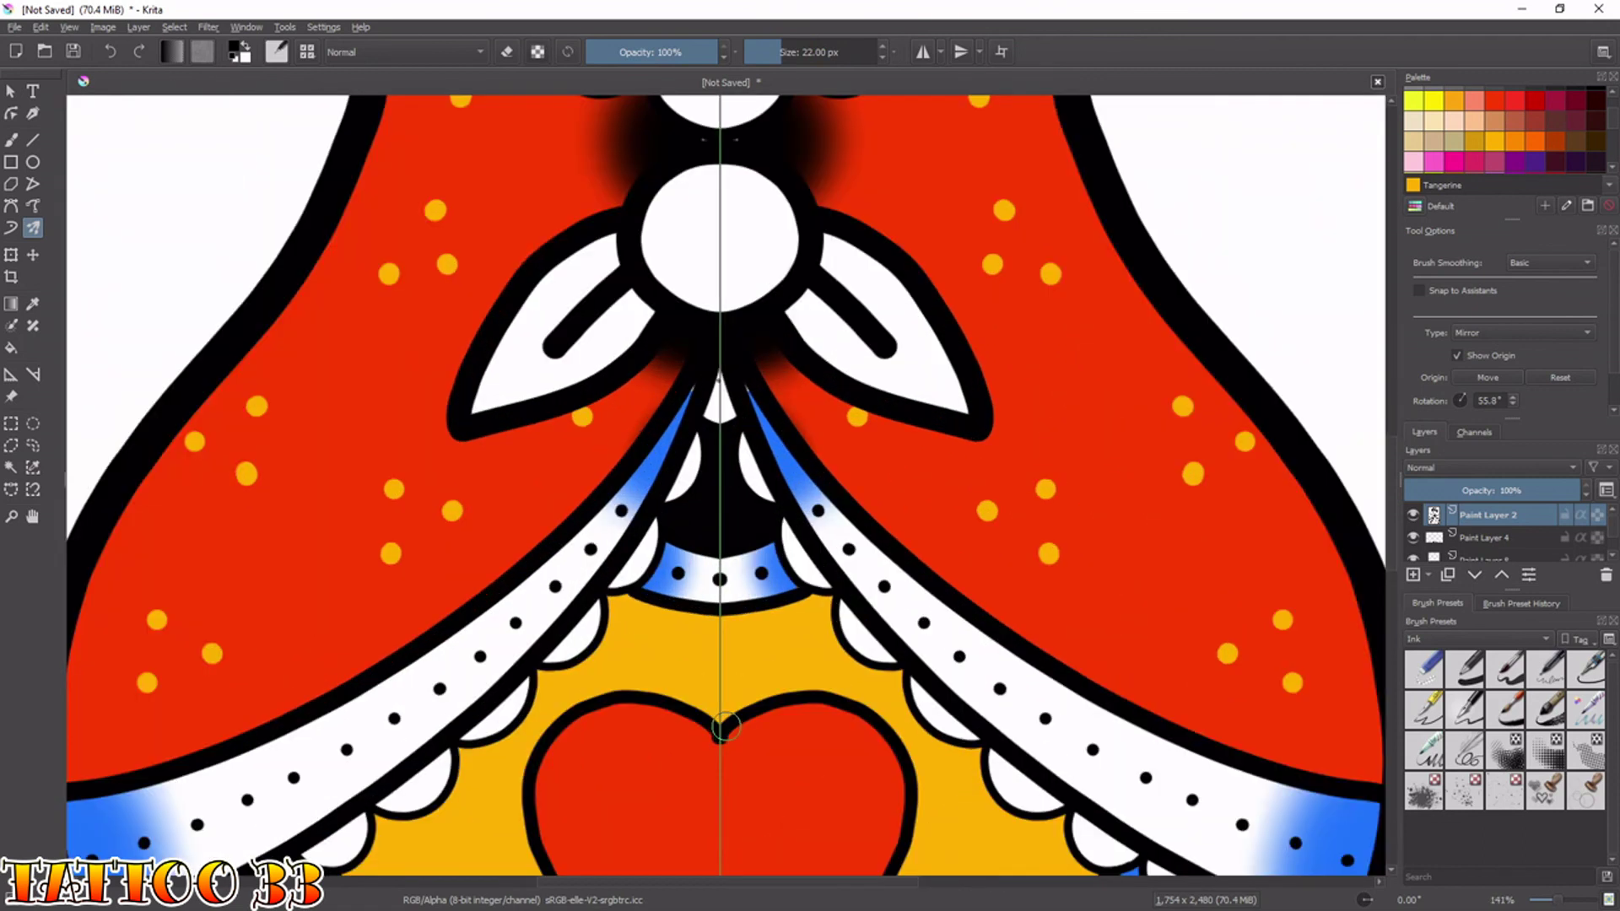
left_click_drag(712, 728, 703, 334)
left_click_drag(711, 774, 711, 813)
left_click_drag(858, 754, 863, 783)
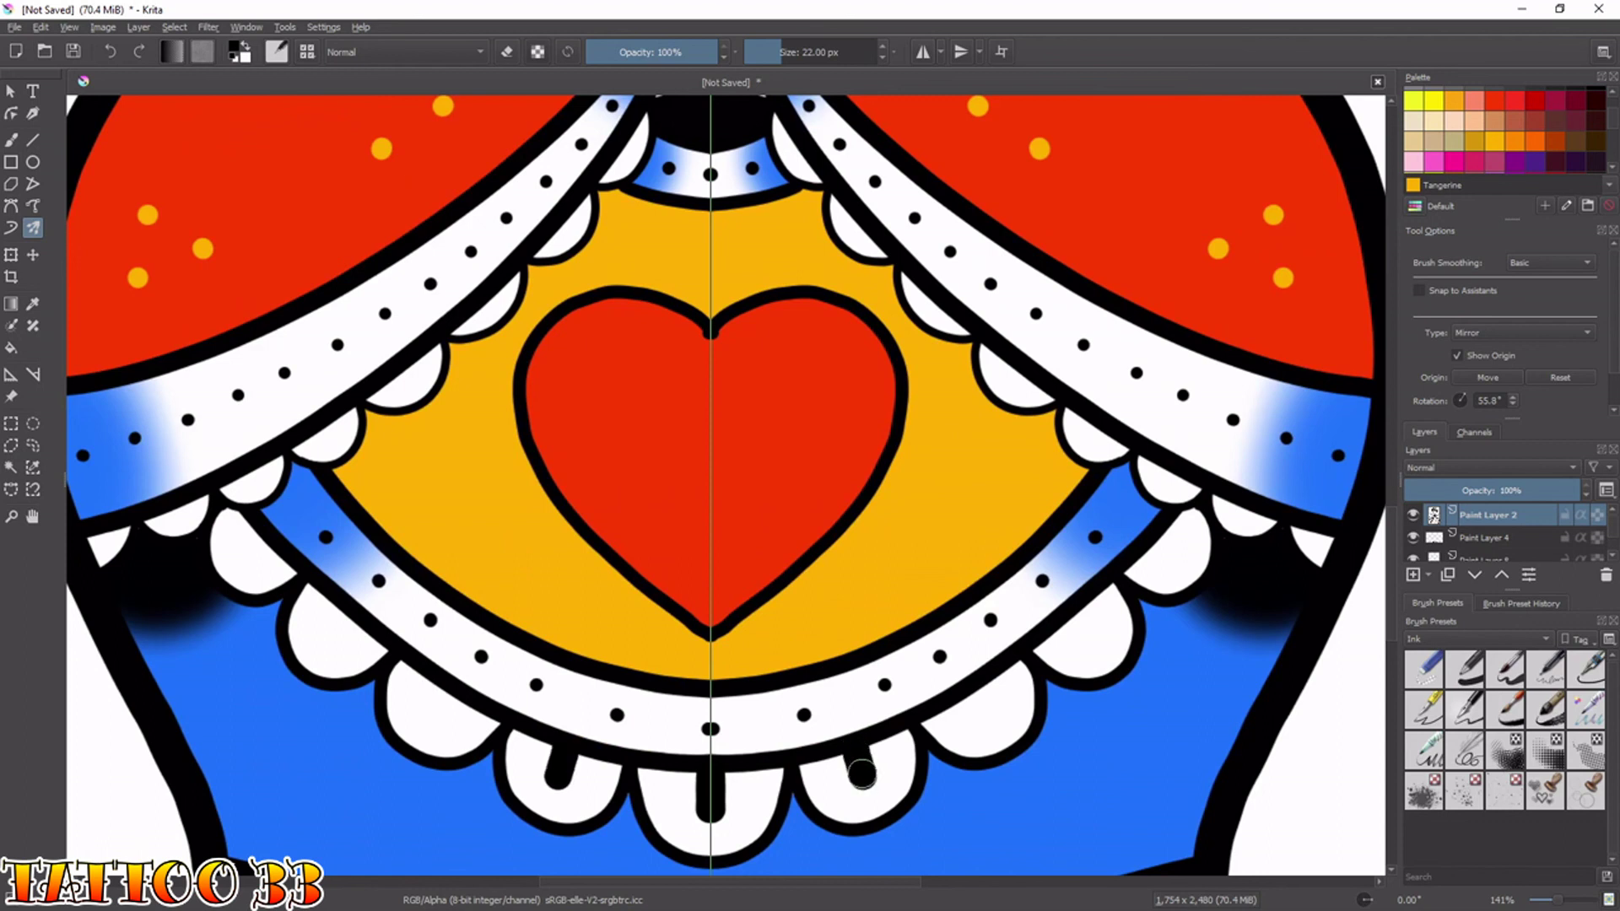
left_click_drag(977, 694, 982, 711)
left_click_drag(1075, 611, 1083, 631)
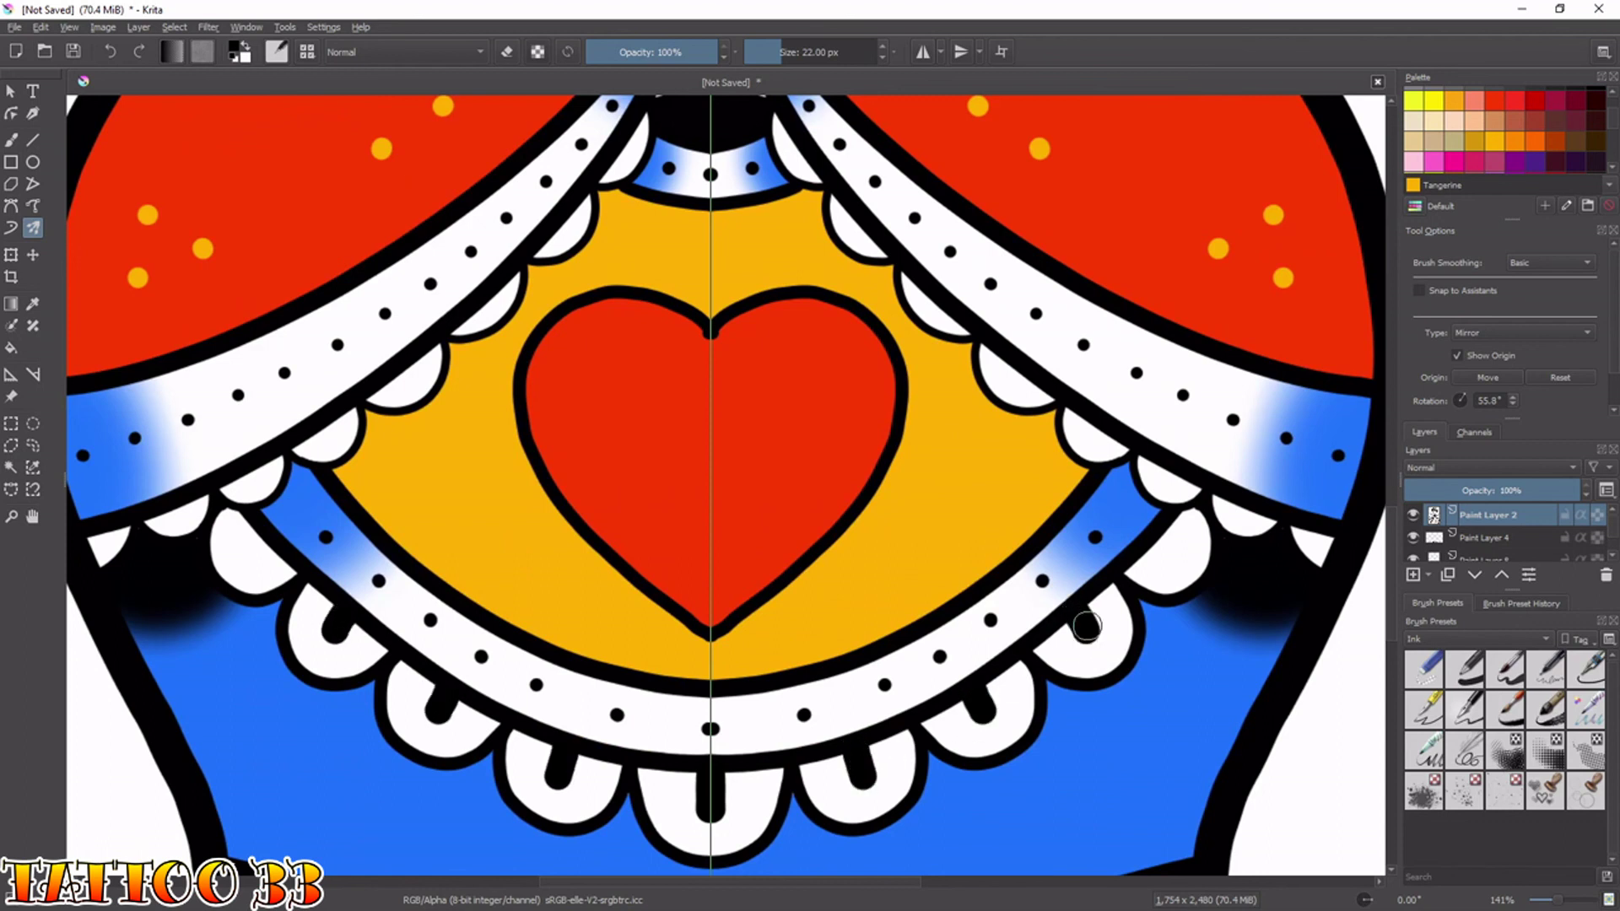
left_click_drag(1163, 535, 1167, 553)
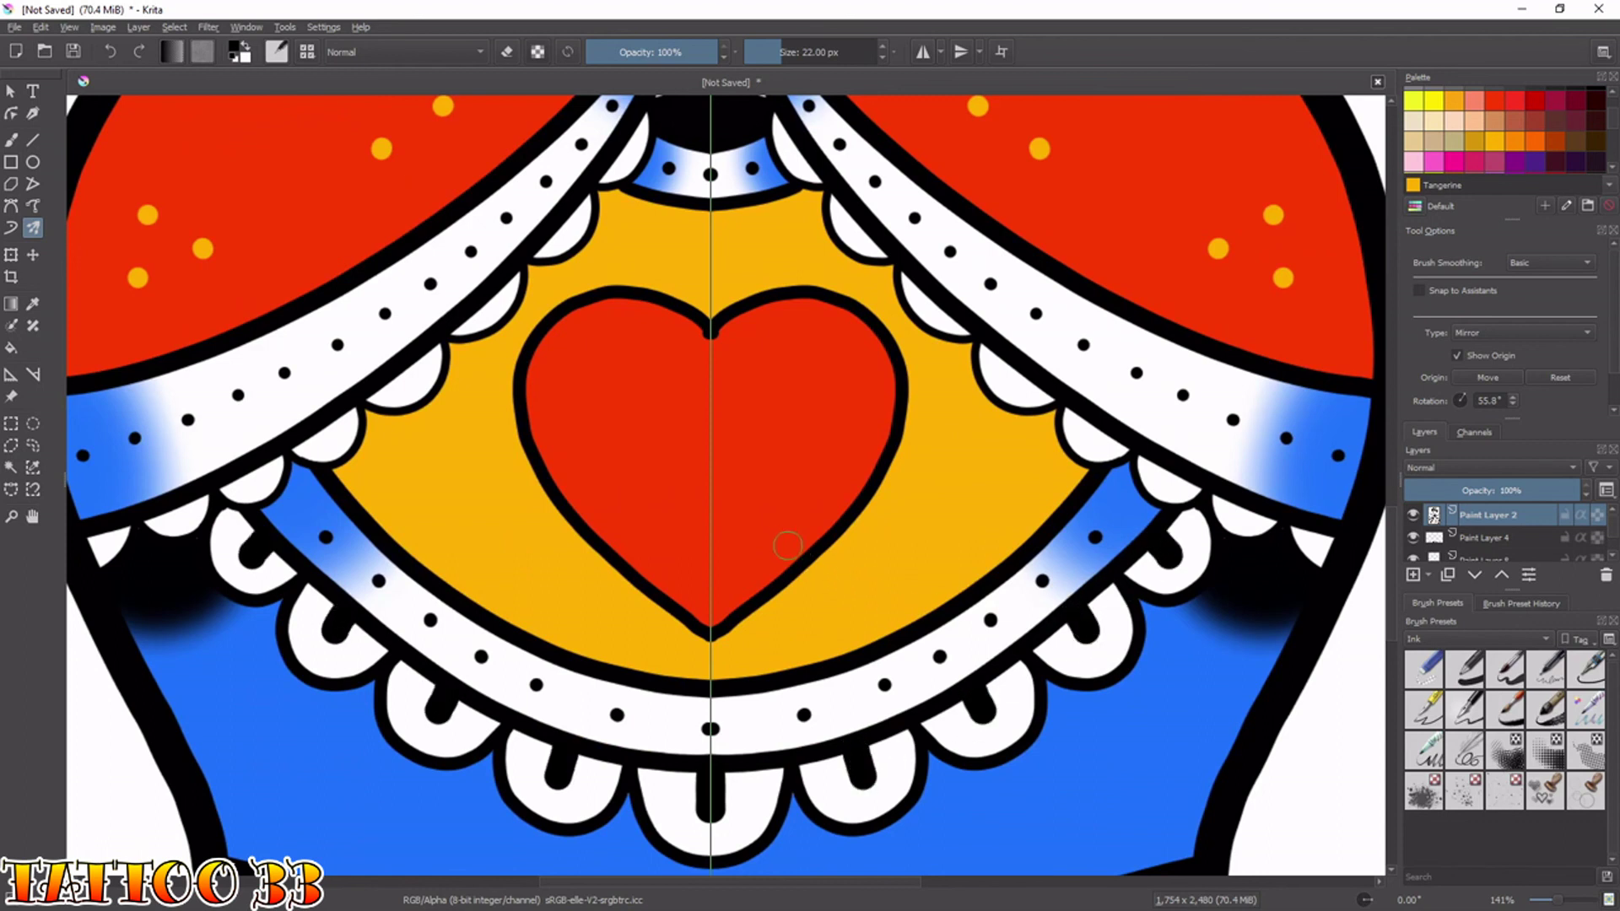
Reduce the liner to 12 px and draw short black strokes in the smaller scallops along the headscarf's dotted bands.
key("[")
key("[")
key("[")
key("[")
key("[")
key("[")
key("bracketleft")
left_click_drag(179, 507, 181, 520)
left_click_drag(254, 468, 252, 483)
left_click_drag(330, 428, 329, 440)
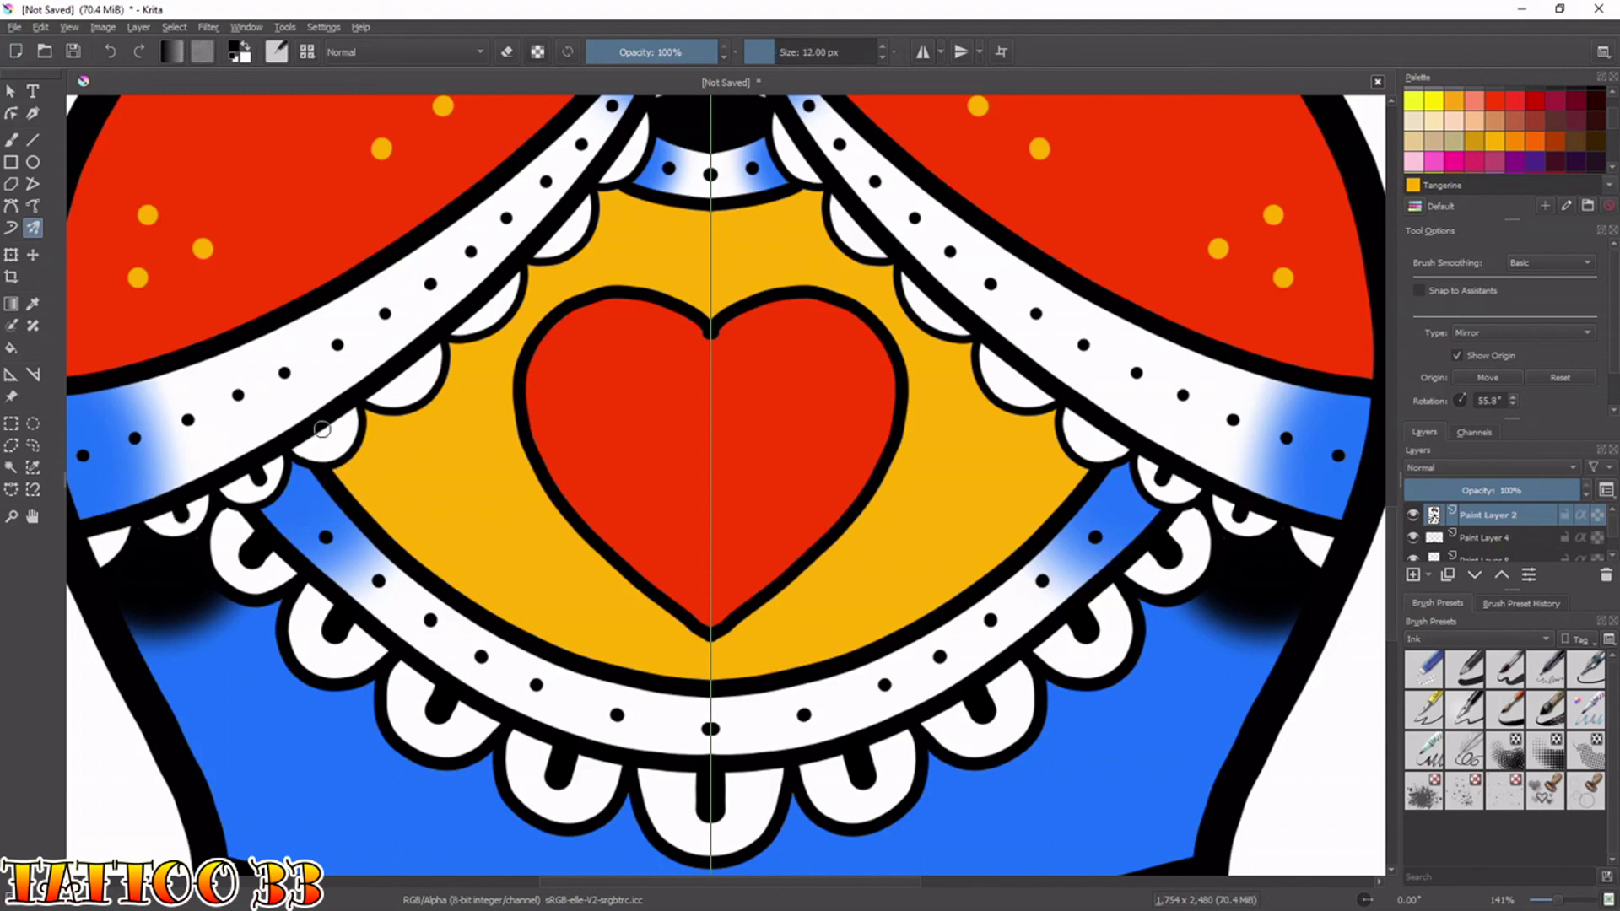
left_click_drag(404, 372, 410, 385)
left_click_drag(488, 301, 489, 314)
left_click_drag(566, 216, 568, 225)
left_click_drag(625, 145, 627, 158)
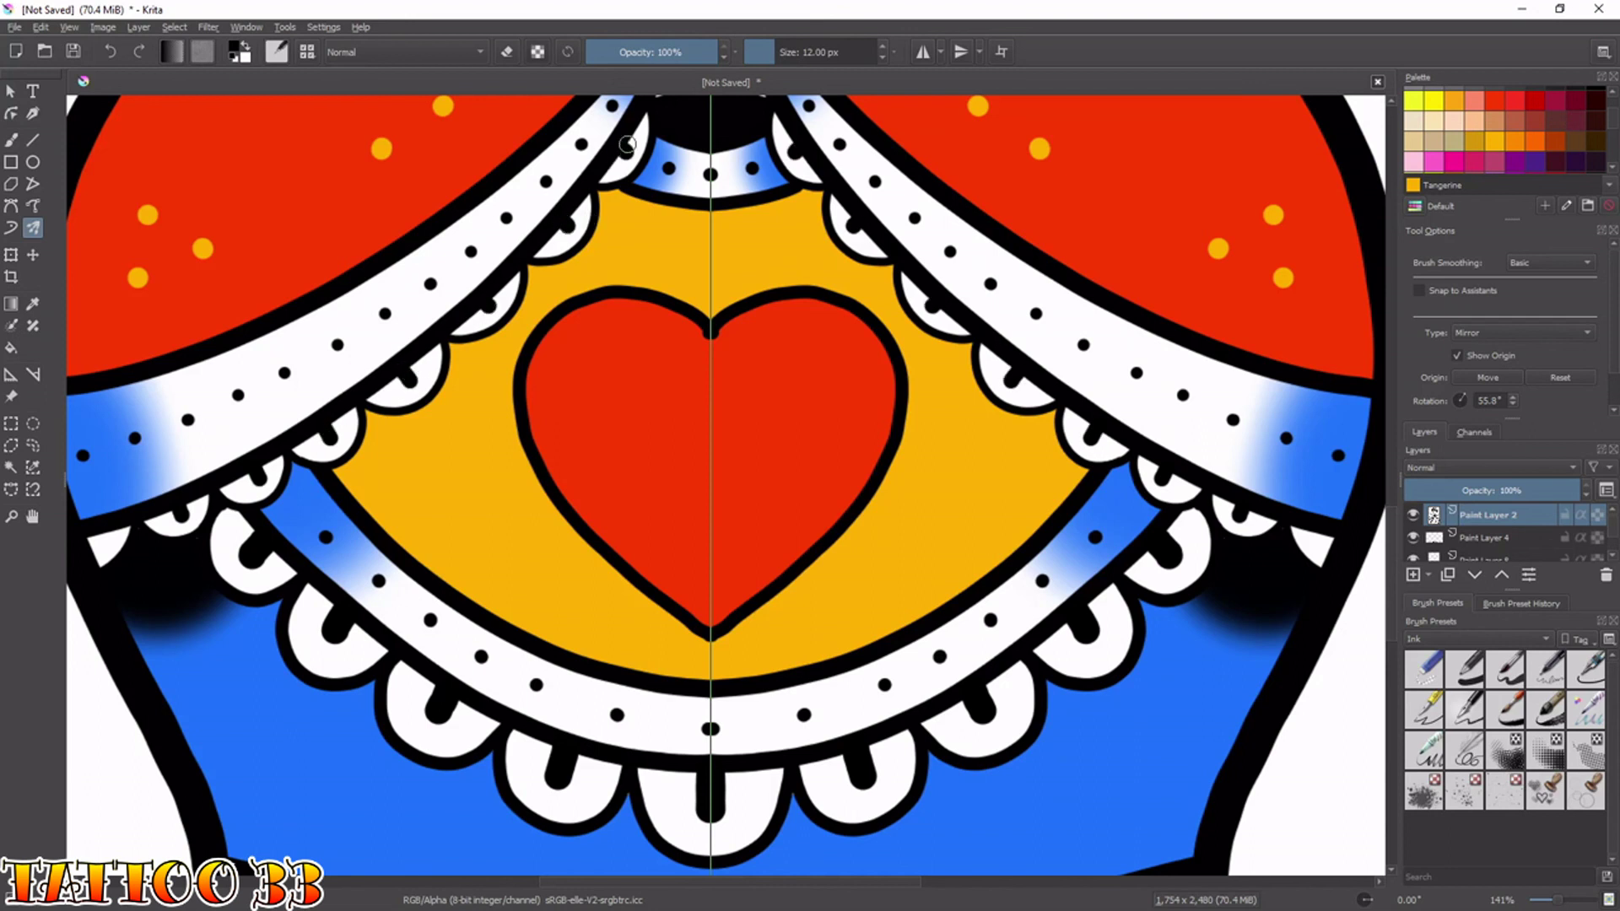
Add short black strokes with the 11 px liner to the scallops beneath the chin and up the sides of the face.
left_click_drag(685, 296, 742, 825)
left_click_drag(751, 413, 730, 723)
left_click_drag(748, 518, 747, 551)
left_click_drag(869, 492, 875, 504)
left_click_drag(957, 432, 953, 446)
left_click_drag(1015, 350, 1026, 358)
left_click_drag(1021, 275, 1037, 281)
left_click_drag(1024, 194, 1035, 188)
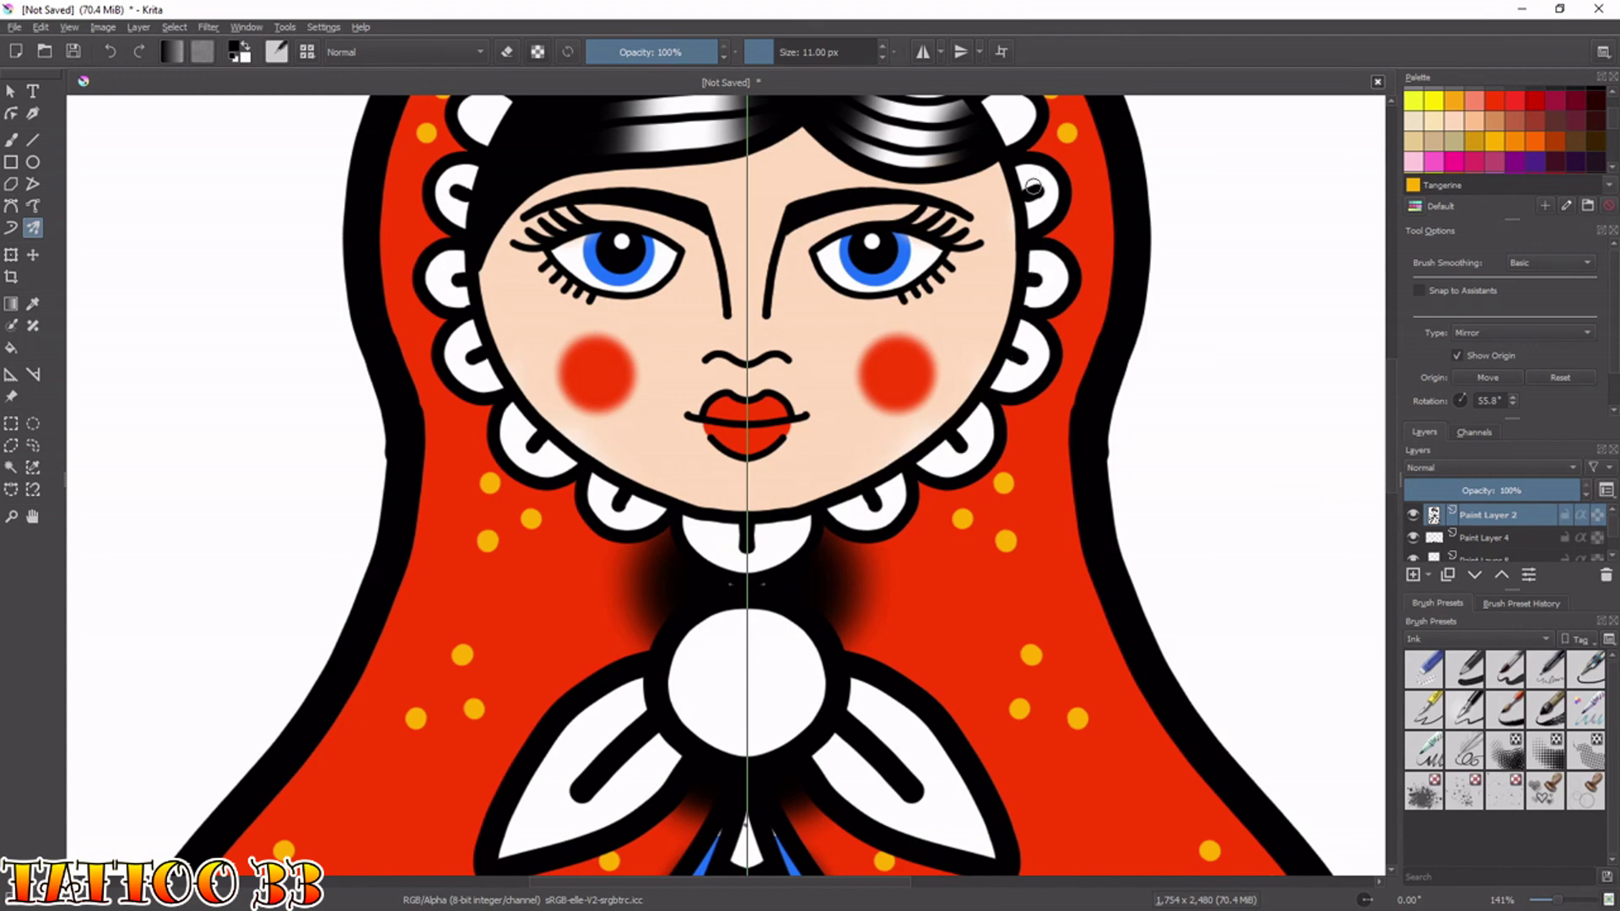
Redo the stroke in the scallop beside the forehead and add short black strokes to the remaining scallops above the hair.
key("ctrl+z")
mouse_move(1029, 196)
left_mouse_down()
mouse_move(1044, 193)
mouse_move(1010, 279)
mouse_move(1026, 275)
left_mouse_up()
key("ctrl+z")
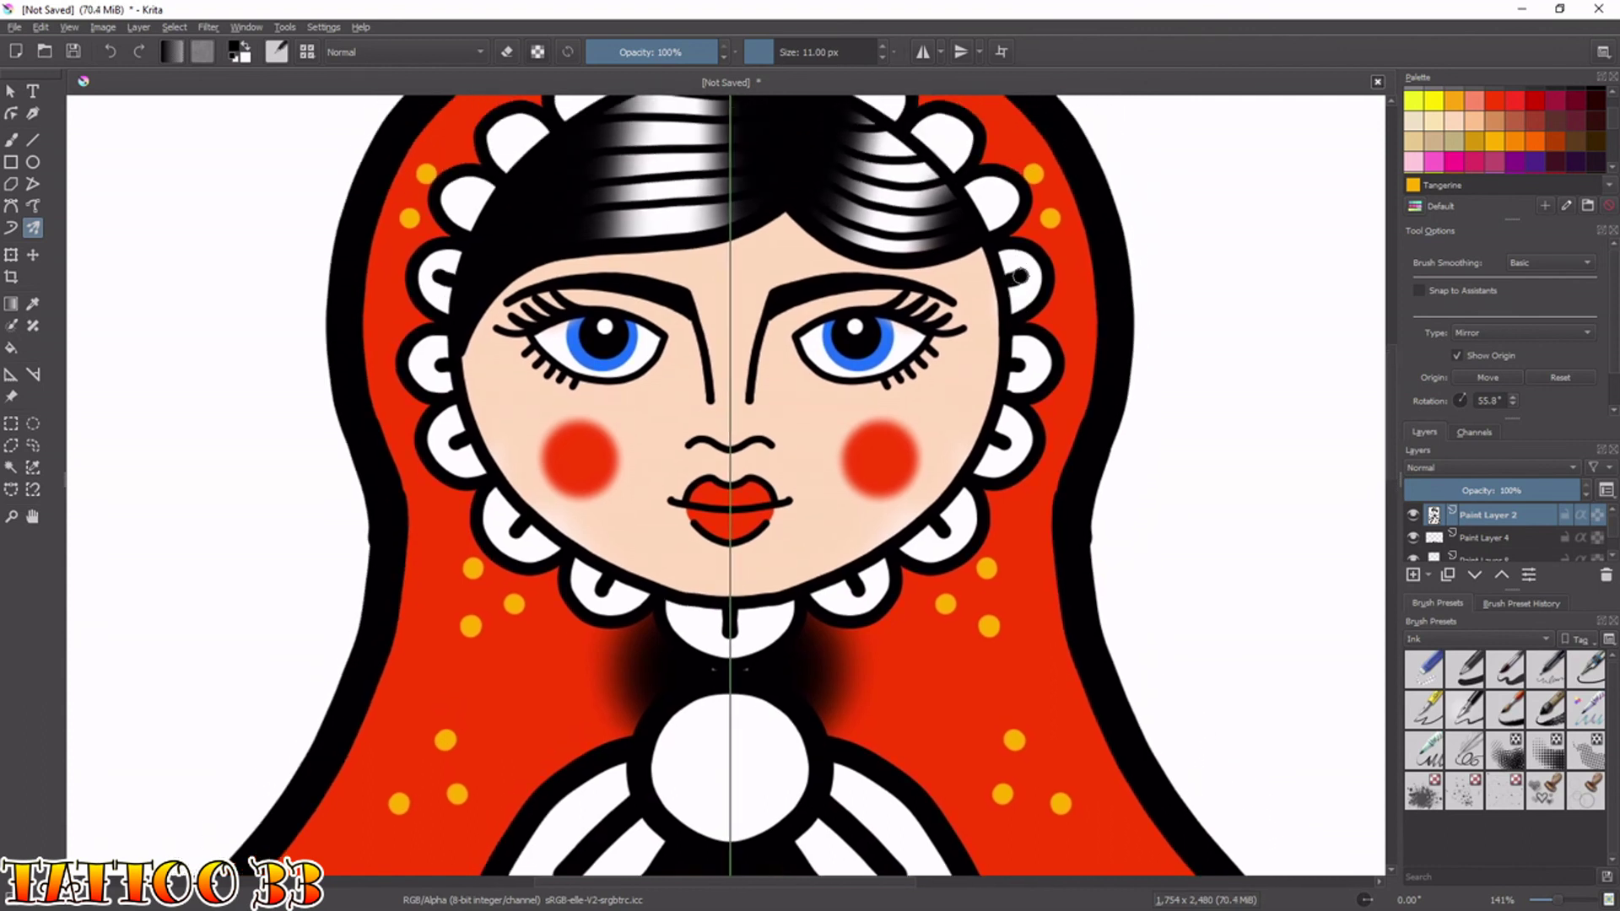
left_click_drag(976, 203, 998, 213)
left_click_drag(933, 152, 950, 128)
left_click_drag(923, 182, 872, 351)
mouse_move(817, 291)
left_mouse_down()
mouse_move(831, 266)
mouse_move(753, 239)
mouse_move(678, 227)
mouse_move(678, 243)
left_mouse_up()
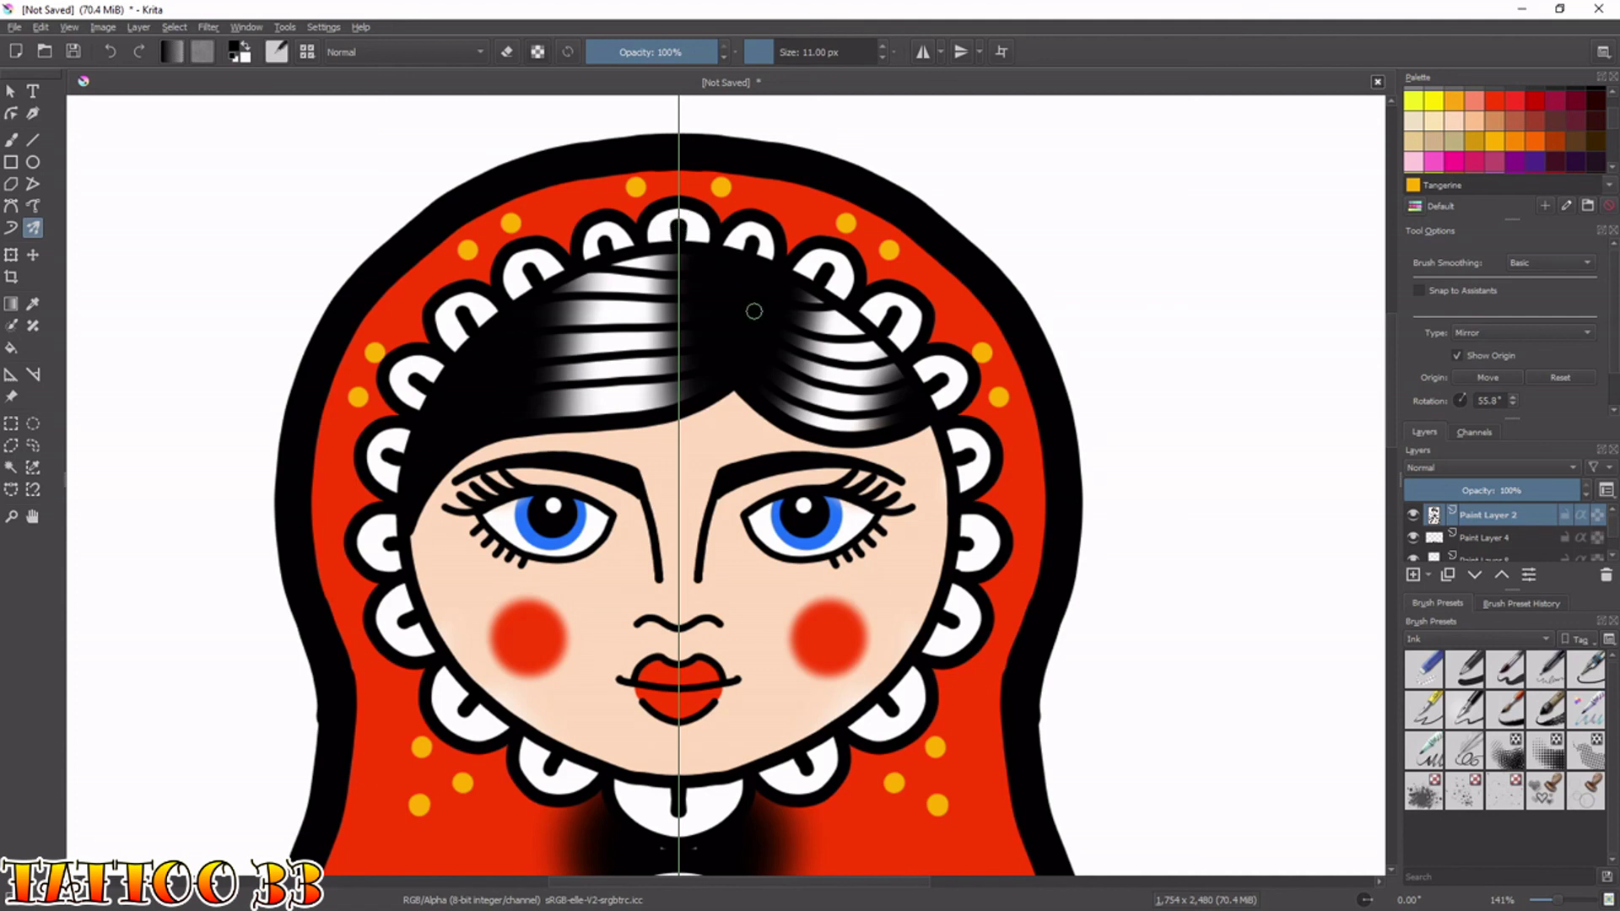
key("ctrl+minus")
key("ctrl+minus")
key("ctrl+minus")
left_click_drag(817, 608, 774, 295)
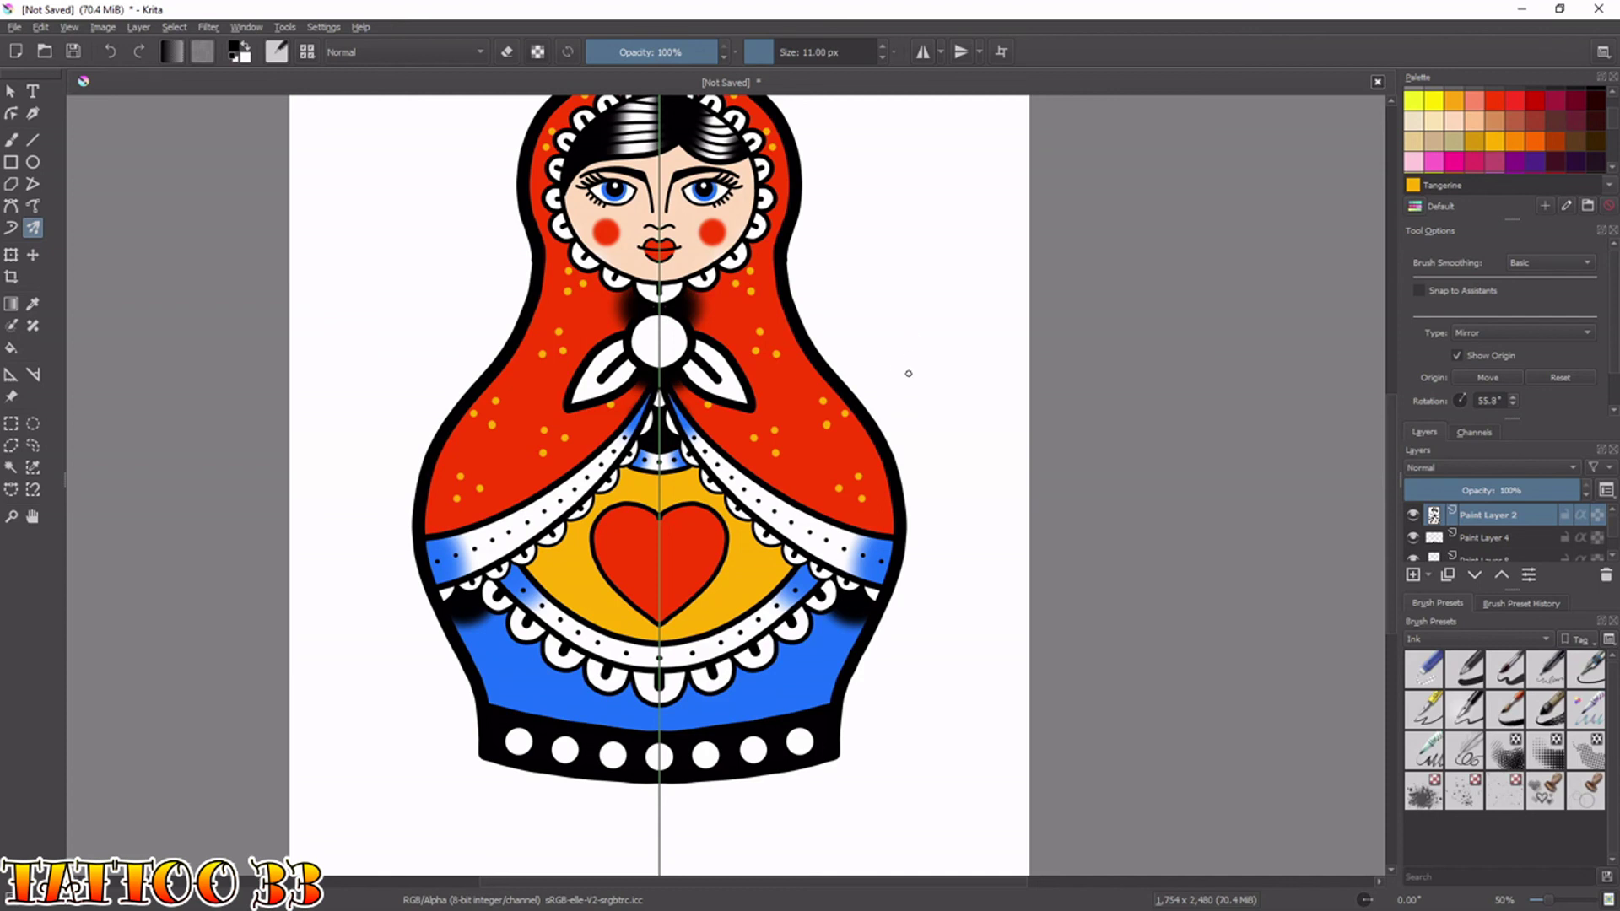
Add a new paint layer above Paint Layer 2 and choose the pencil brush at 7 px.
key("plus")
key("minus")
key("minus")
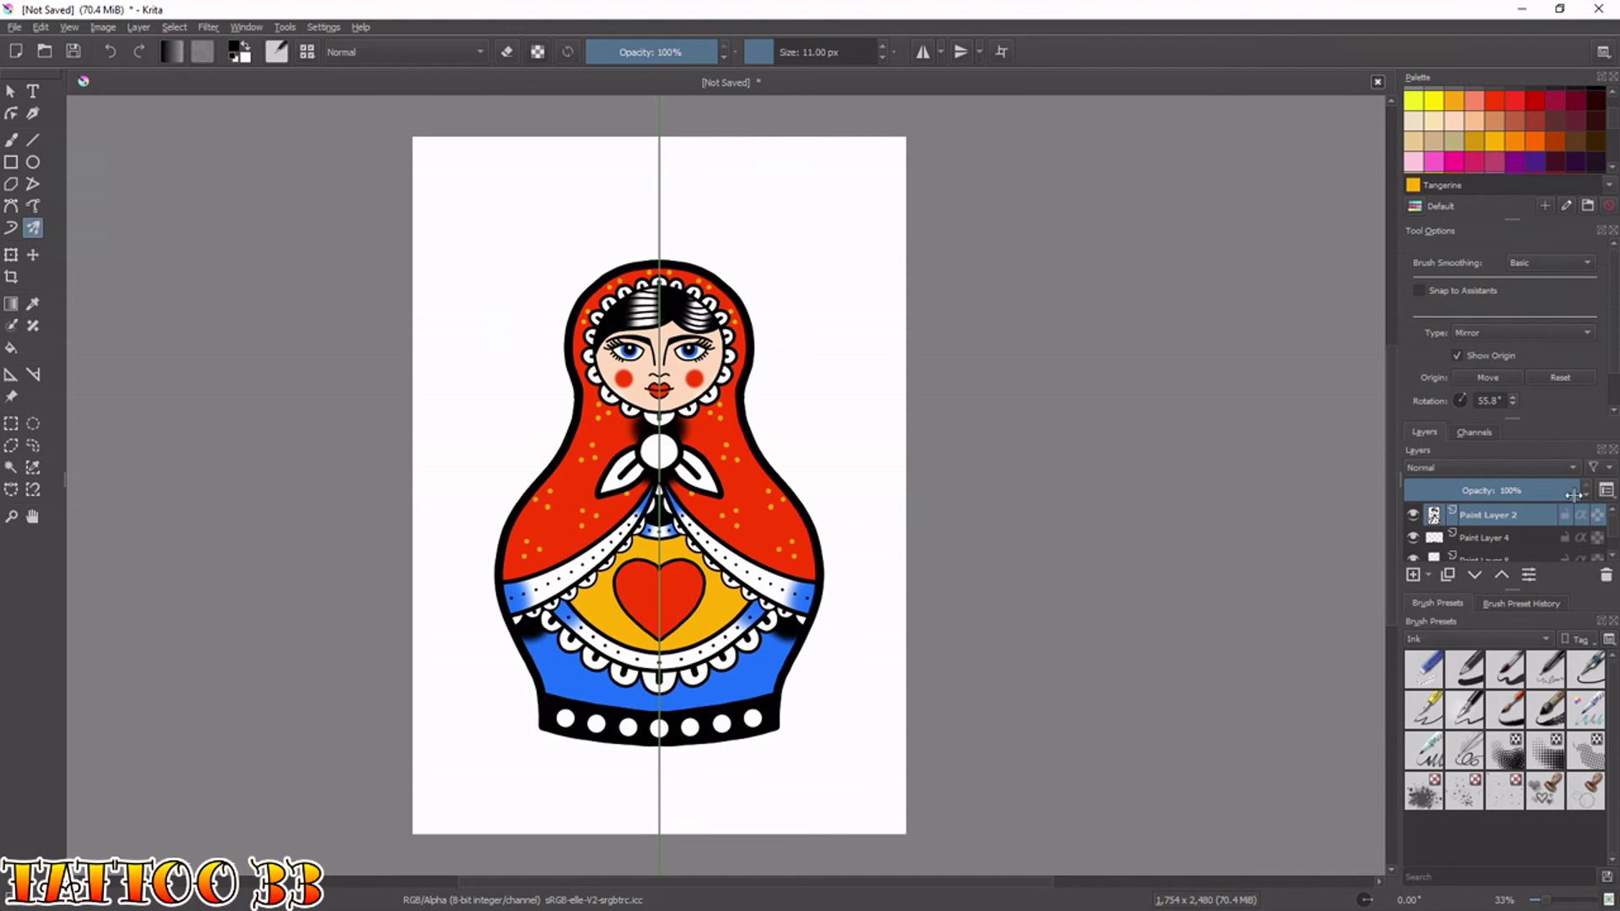
left_click(1414, 575)
right_click(853, 392)
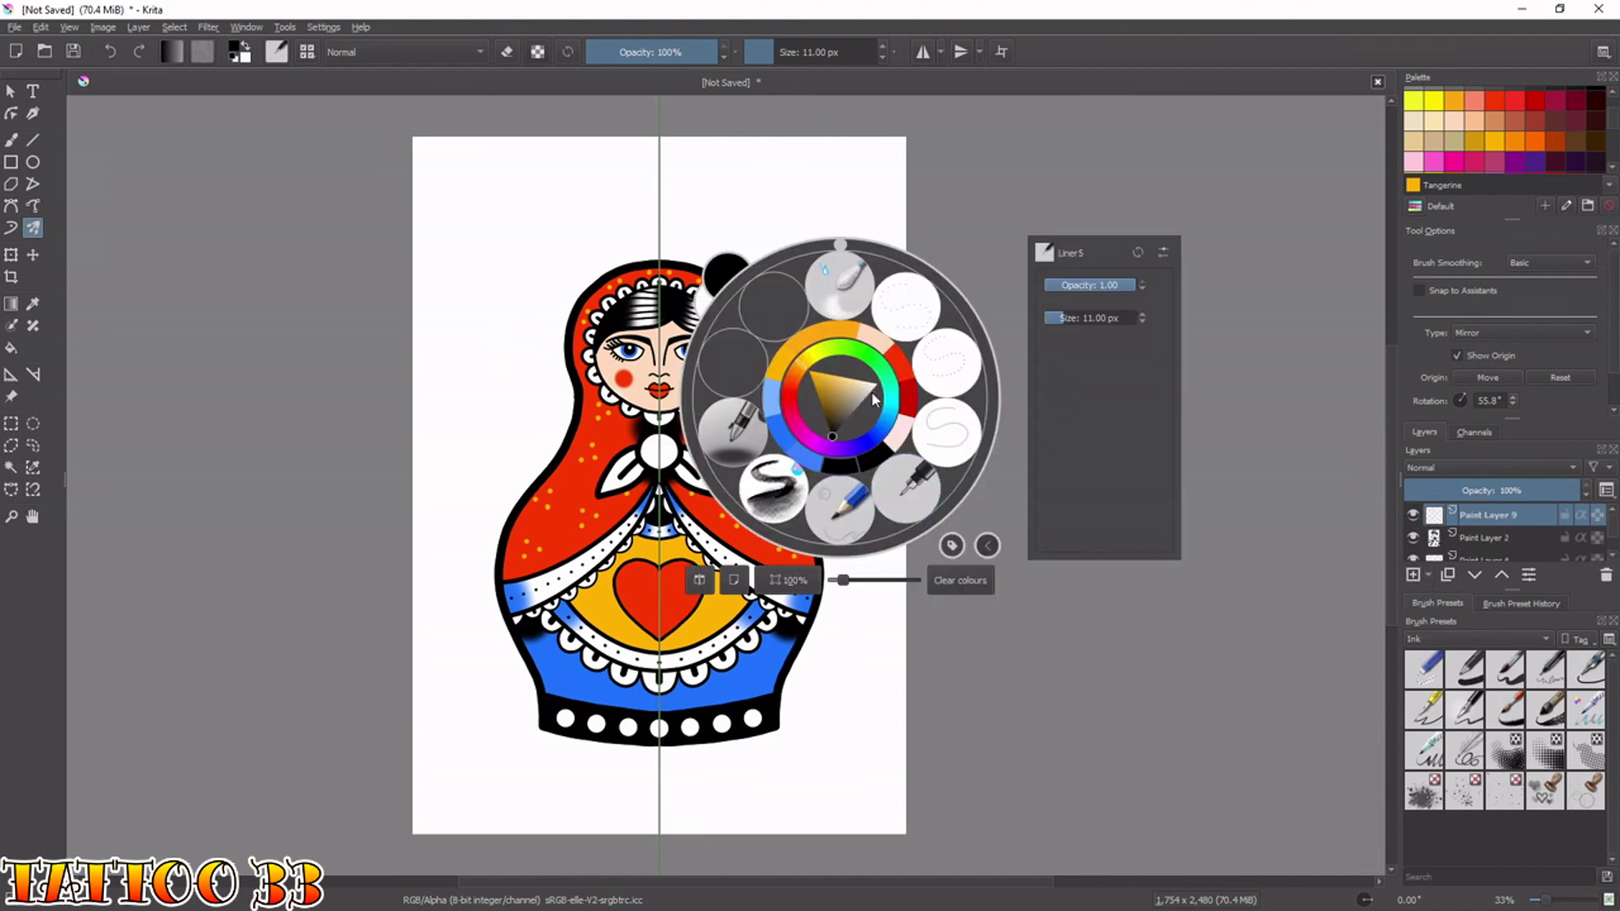
left_click(854, 511)
Try sketching mirrored clusters of overlapping circles beside the doll's head on Paint Layer 9, and undo them.
mouse_move(509, 430)
left_mouse_down()
mouse_move(553, 354)
mouse_move(561, 397)
mouse_move(545, 362)
mouse_move(540, 406)
mouse_move(516, 415)
mouse_move(549, 460)
mouse_move(557, 405)
mouse_move(564, 434)
mouse_move(519, 443)
mouse_move(540, 464)
left_mouse_up()
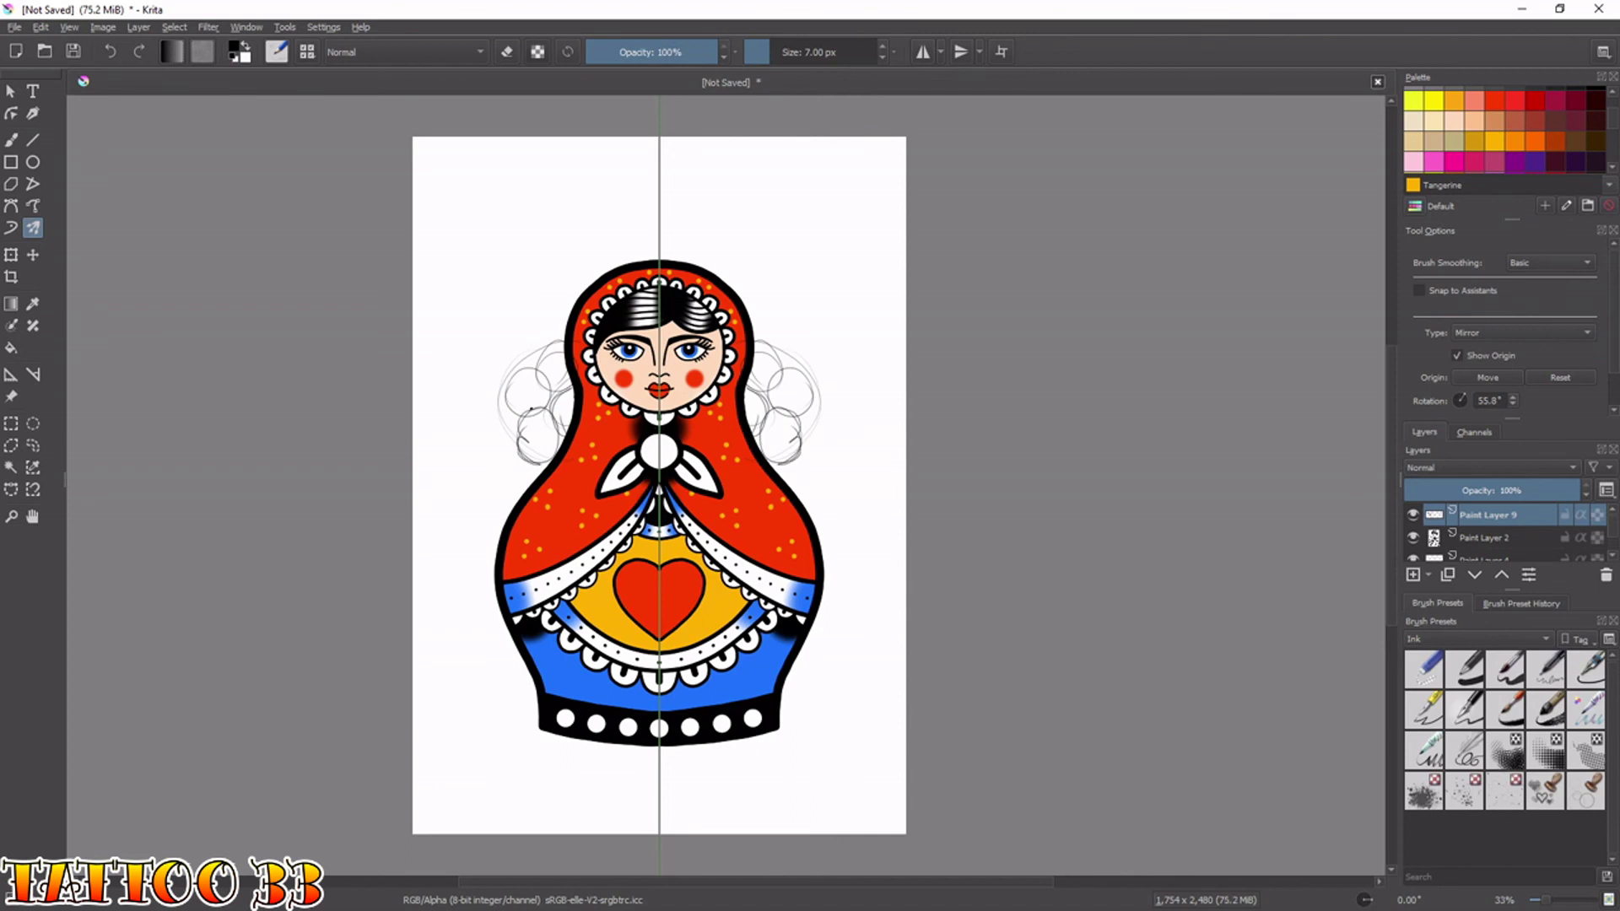
mouse_move(530, 345)
left_mouse_down()
mouse_move(537, 283)
mouse_move(540, 358)
left_mouse_up()
key("ctrl+z")
key("ctrl+z")
key("ctrl+z")
key("ctrl+z")
key("ctrl+z")
key("ctrl+z")
key("ctrl+z")
key("ctrl+z")
key("ctrl+z")
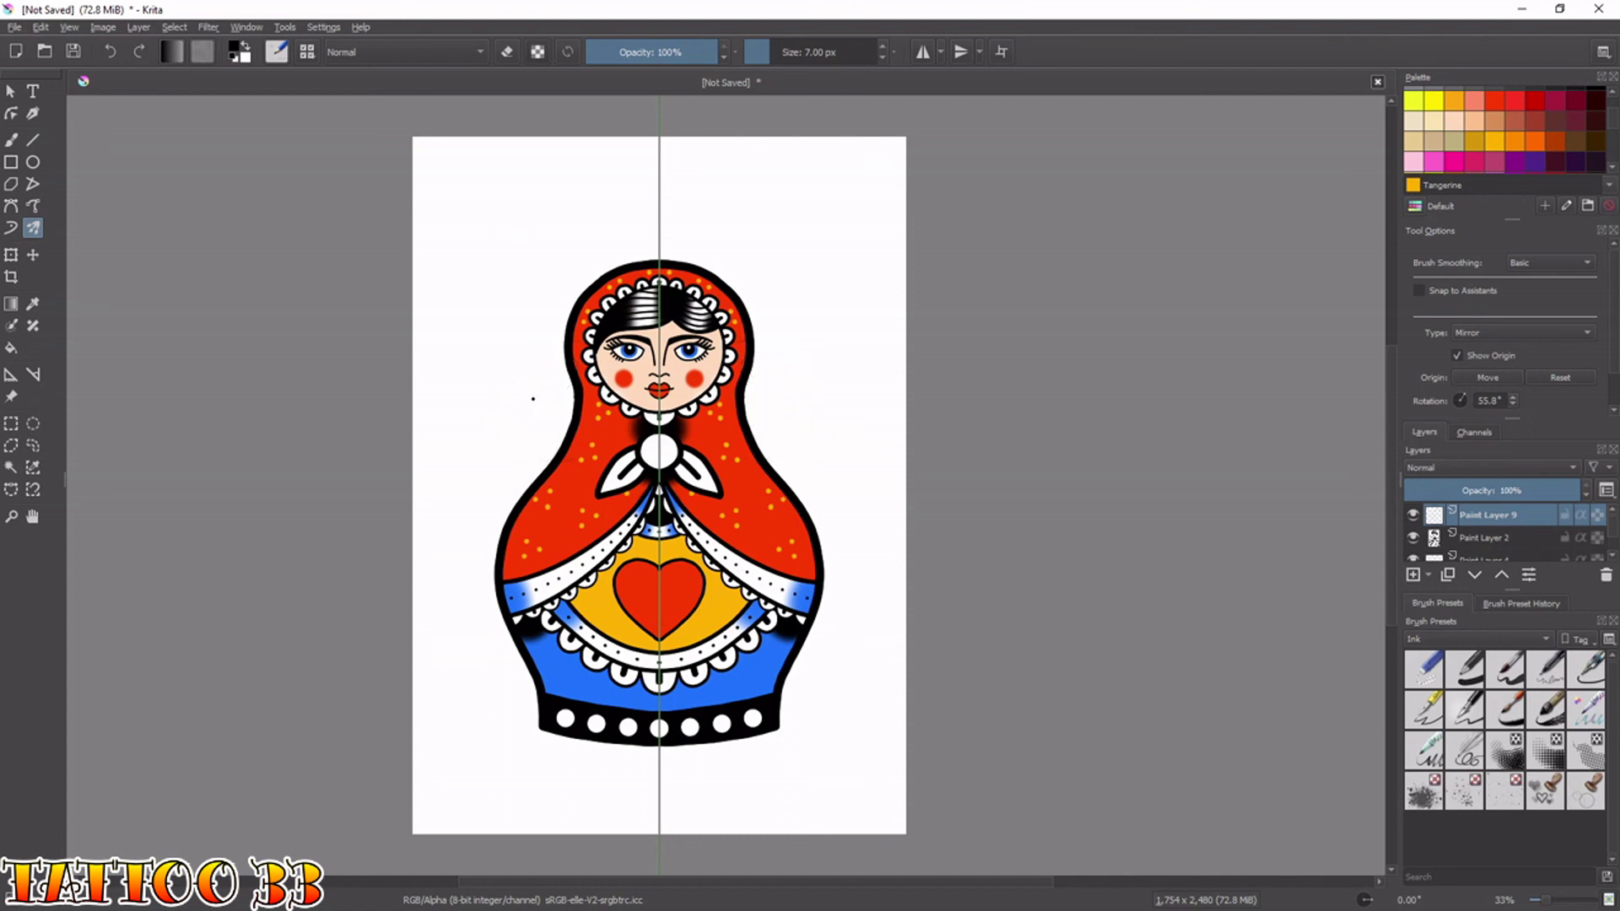
key("ctrl+z")
Try sketching a halo arc with short radiating rays around the doll's head, and undo it.
mouse_move(525, 458)
left_mouse_down()
mouse_move(518, 335)
mouse_move(580, 243)
mouse_move(658, 211)
left_mouse_up()
key("ctrl+z")
left_click_drag(659, 201, 659, 217)
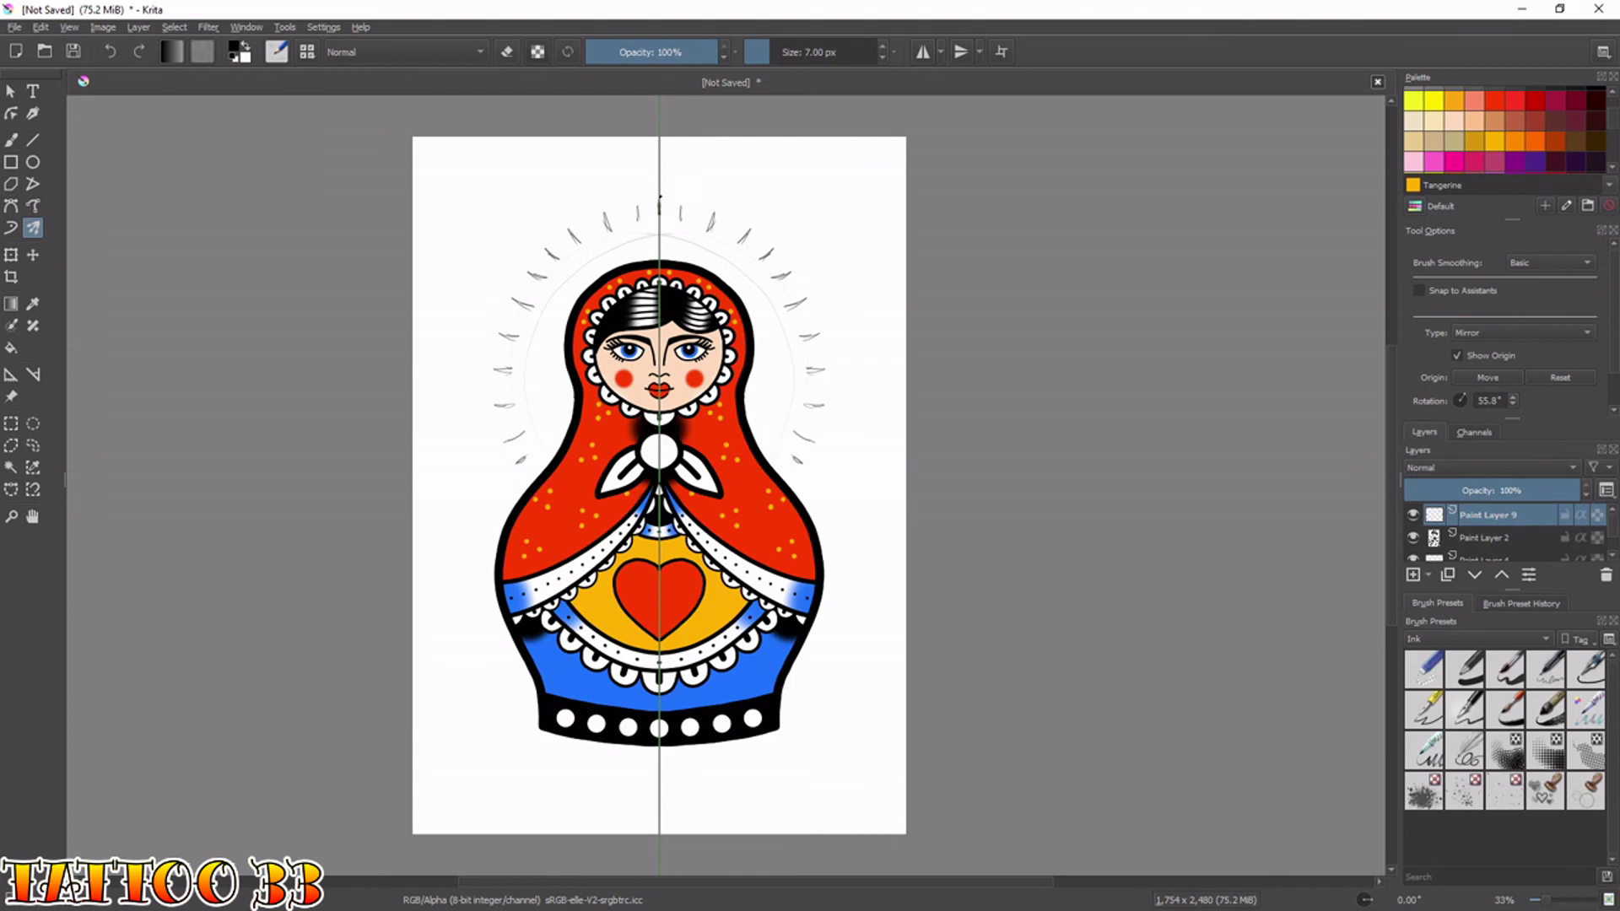
key("ctrl+z")
key("ctrl+z")
key("ctrl+z")
key("ctrl+z")
key("ctrl+z")
key("ctrl+z")
key("ctrl+z")
key("ctrl+z")
key("ctrl+z")
key("ctrl+z")
key("ctrl+z")
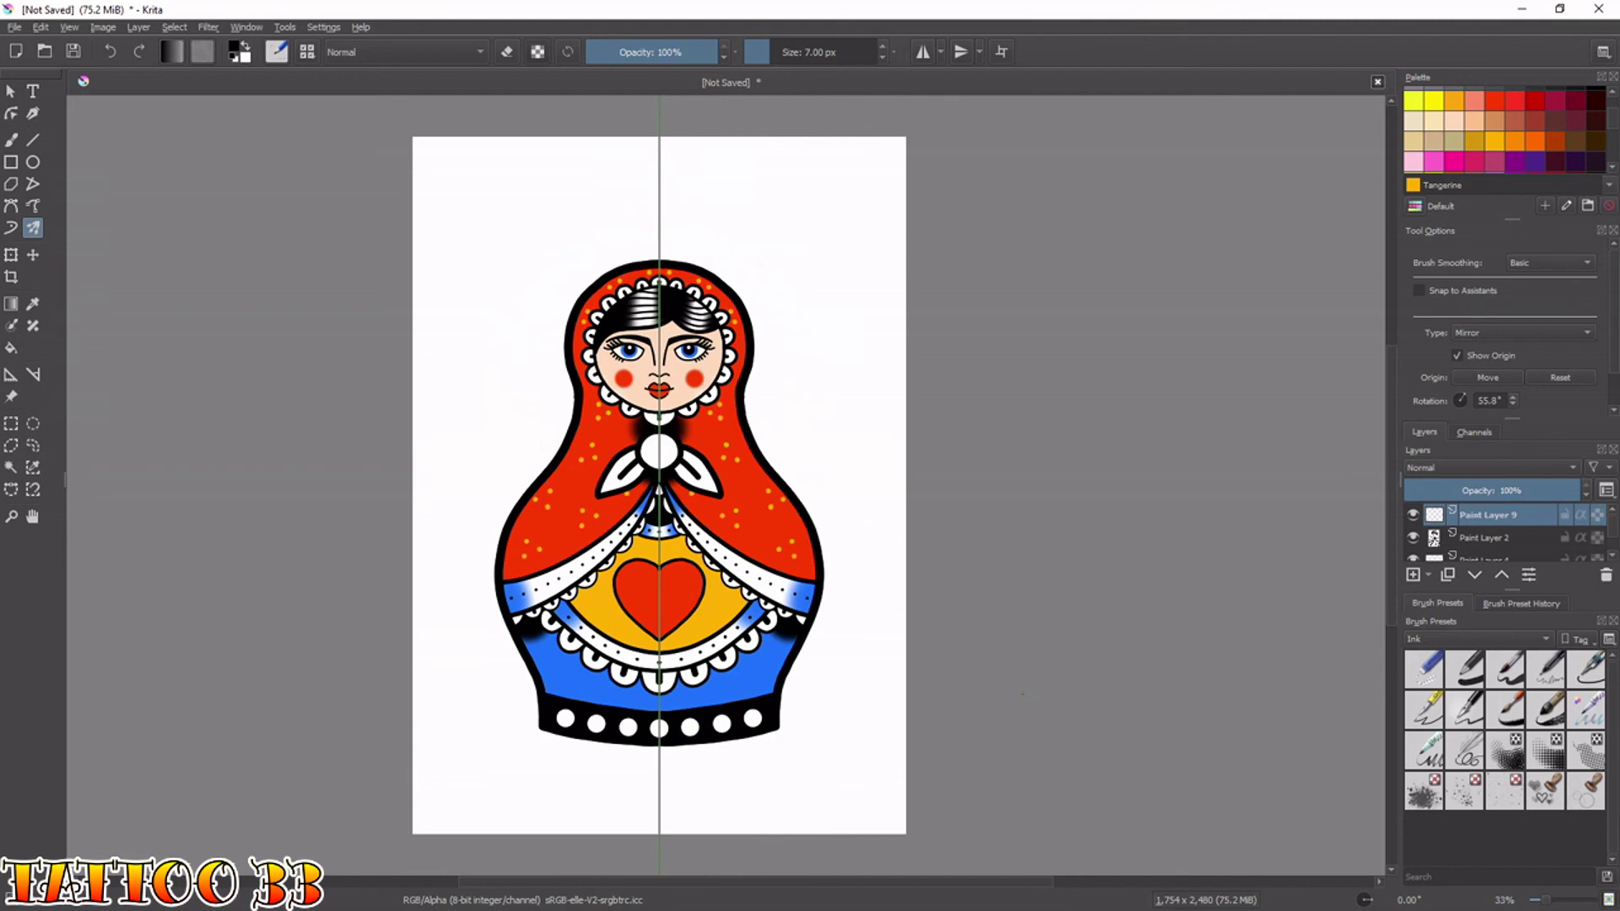